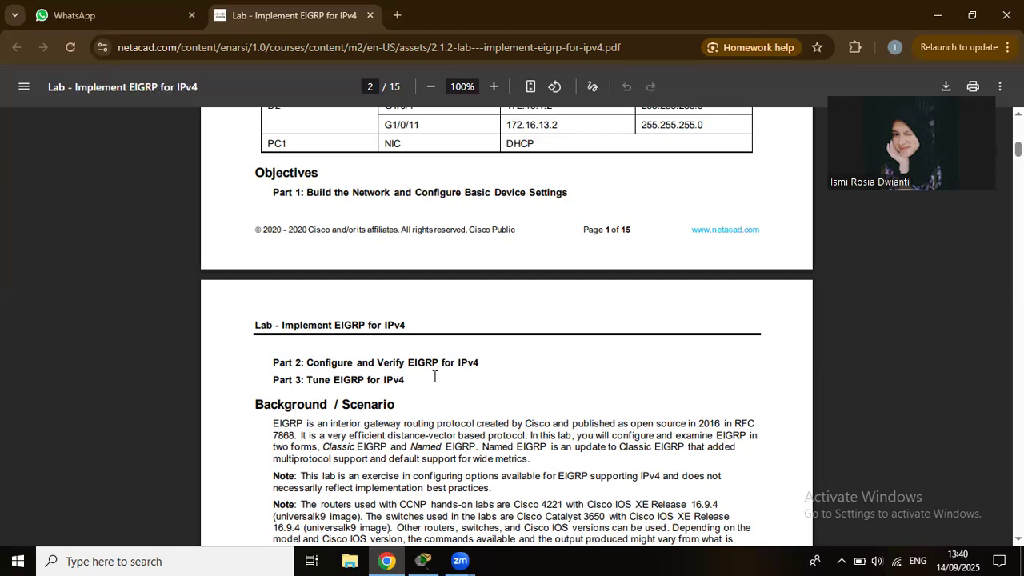
Scroll the lab PDF down through the Required Resources list and the Part 1 steps.
{"action": "scroll", "coordinate": [400, 412], "scroll_direction": "down", "scroll_amount": 1}
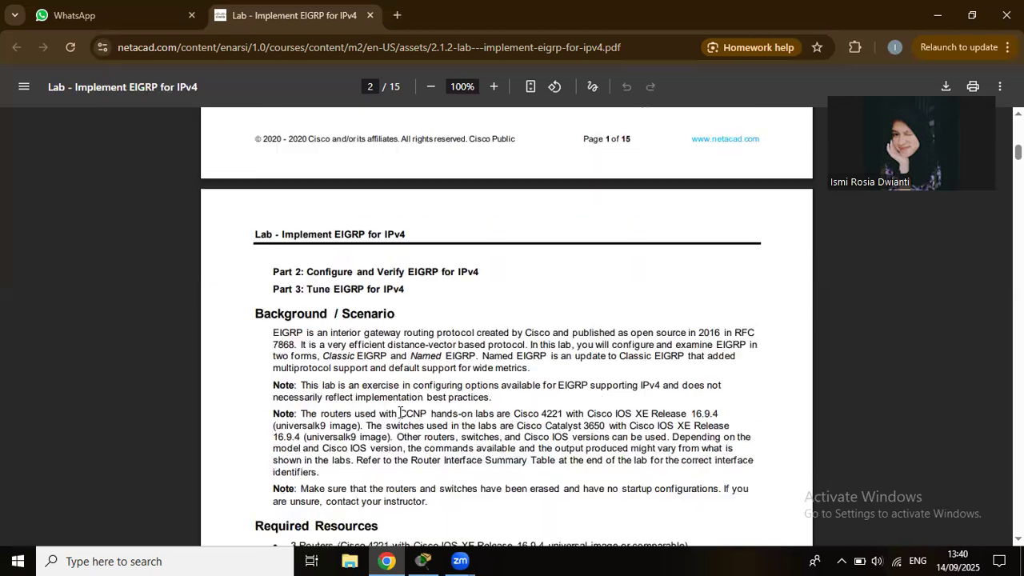
{"action": "scroll", "coordinate": [400, 412], "scroll_direction": "down", "scroll_amount": 1}
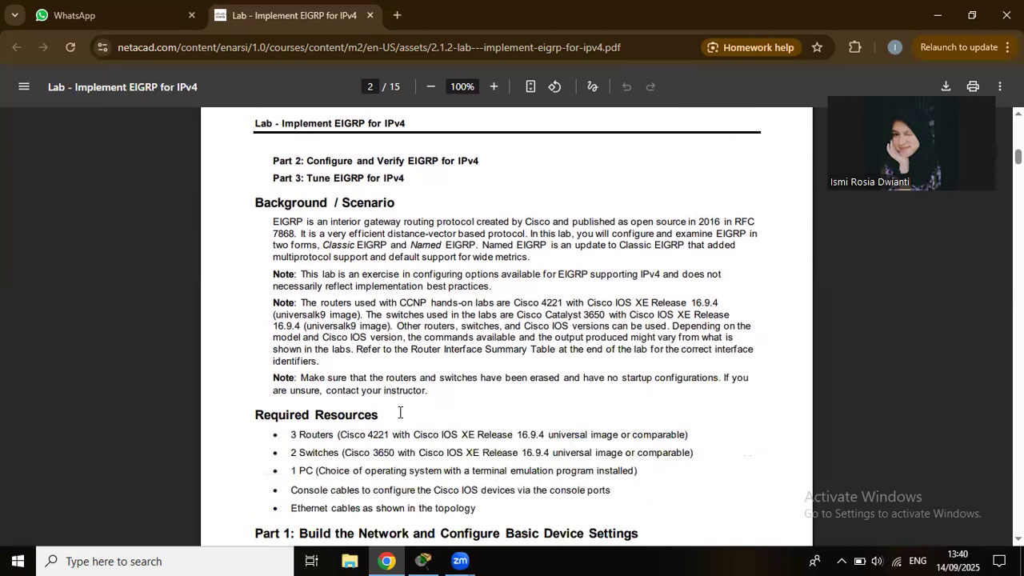
{"action": "scroll", "coordinate": [400, 412], "scroll_direction": "down", "scroll_amount": 1}
{"action": "scroll", "coordinate": [400, 412], "scroll_direction": "down", "scroll_amount": 1}
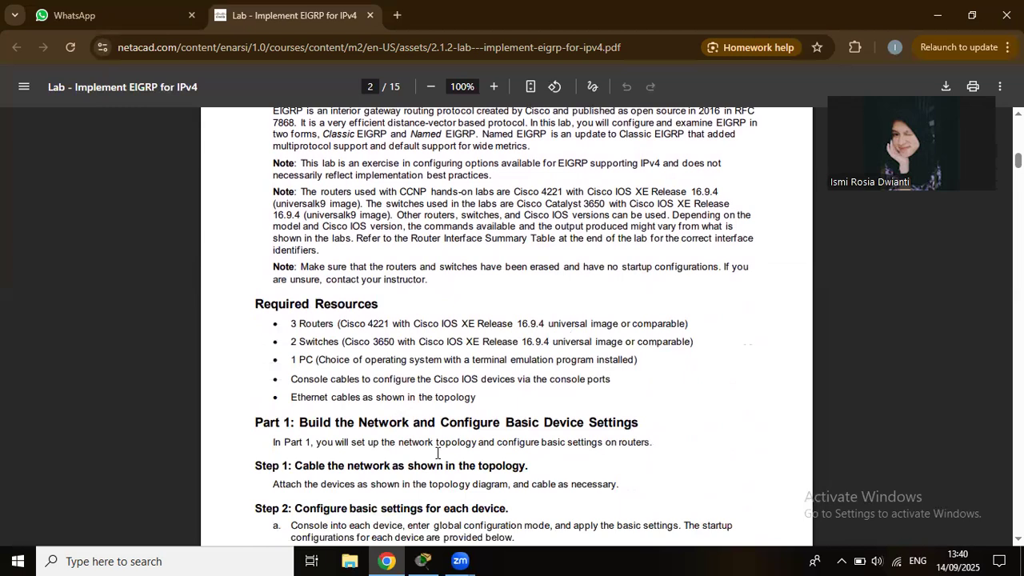
{"action": "mouse_move", "coordinate": [422, 560]}
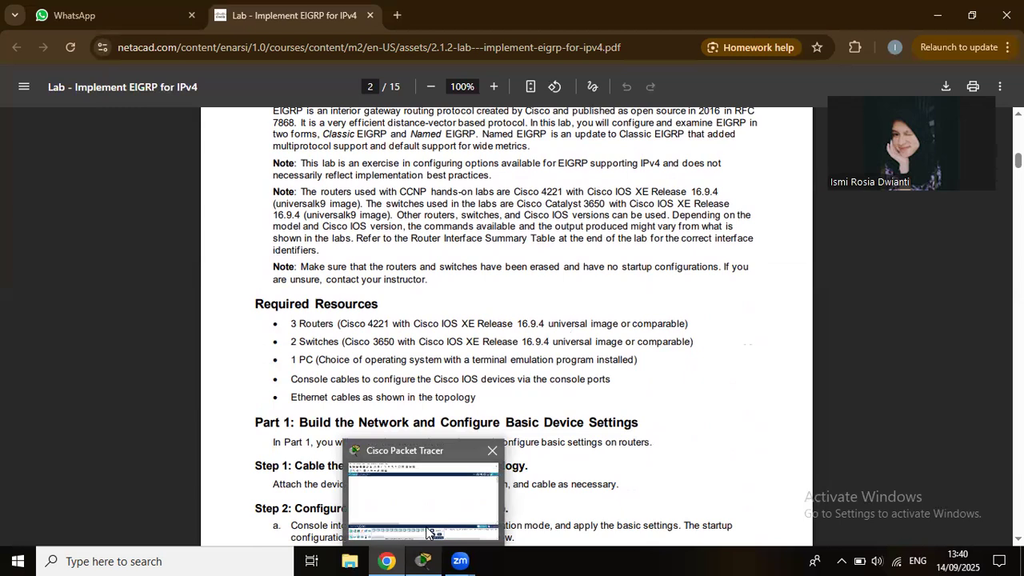
{"action": "left_click", "coordinate": [428, 532]}
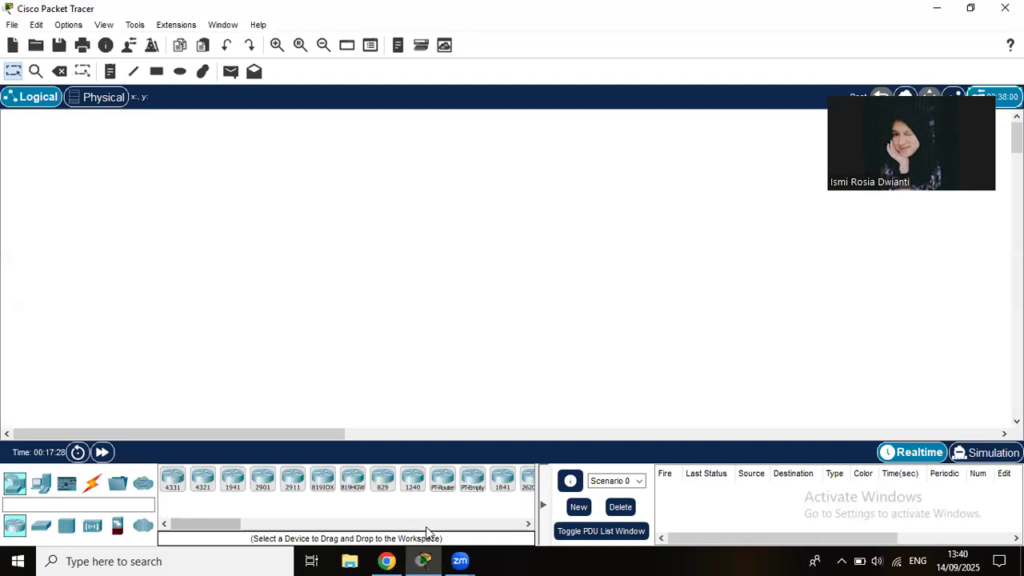
{"action": "left_click", "coordinate": [383, 560]}
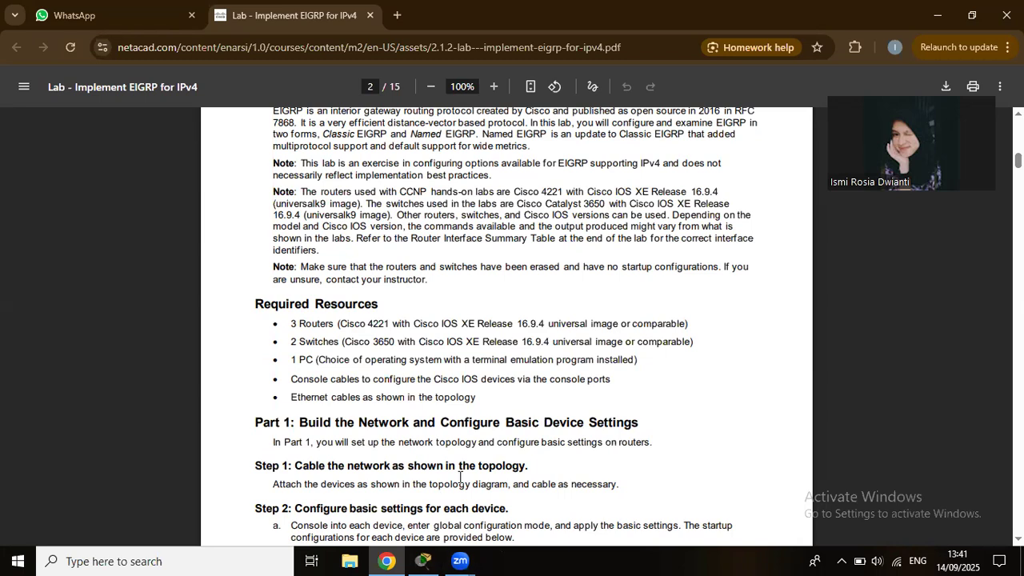
{"action": "left_click", "coordinate": [424, 560]}
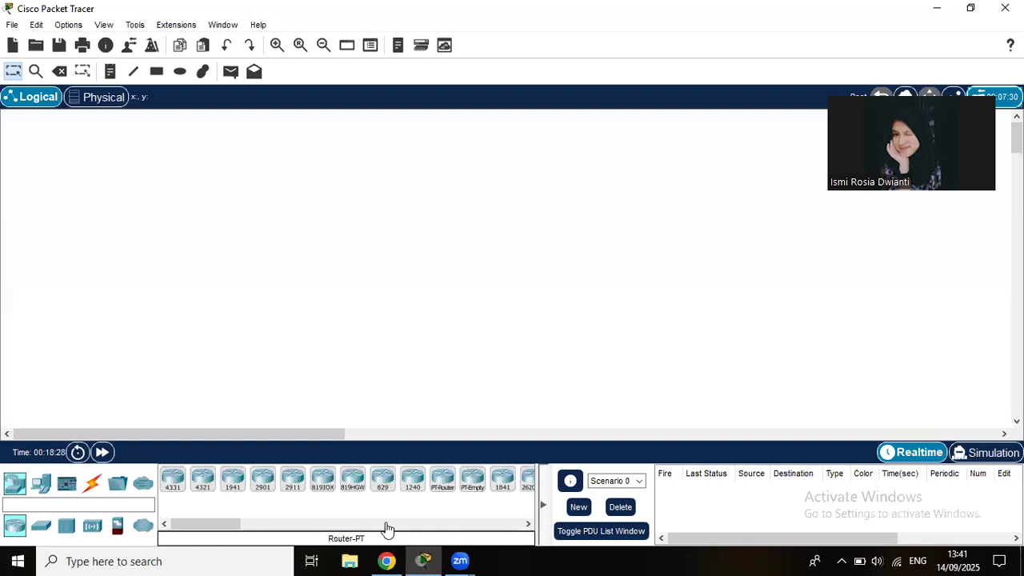
{"action": "left_click", "coordinate": [384, 561]}
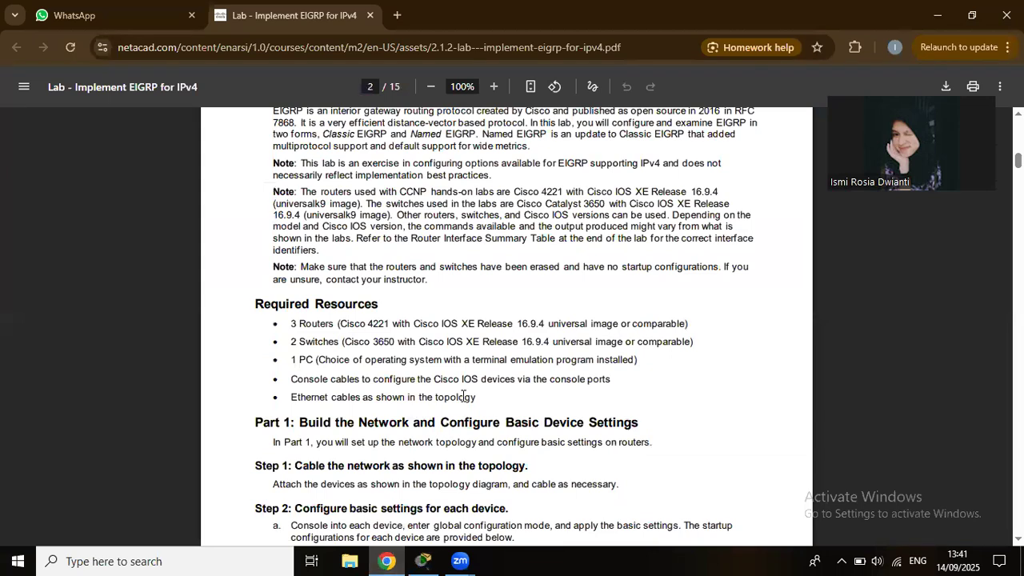
Place three ISR4321 routers, Router0, Router1 above-right, and Router2 to the right.
{"action": "left_click", "coordinate": [423, 560]}
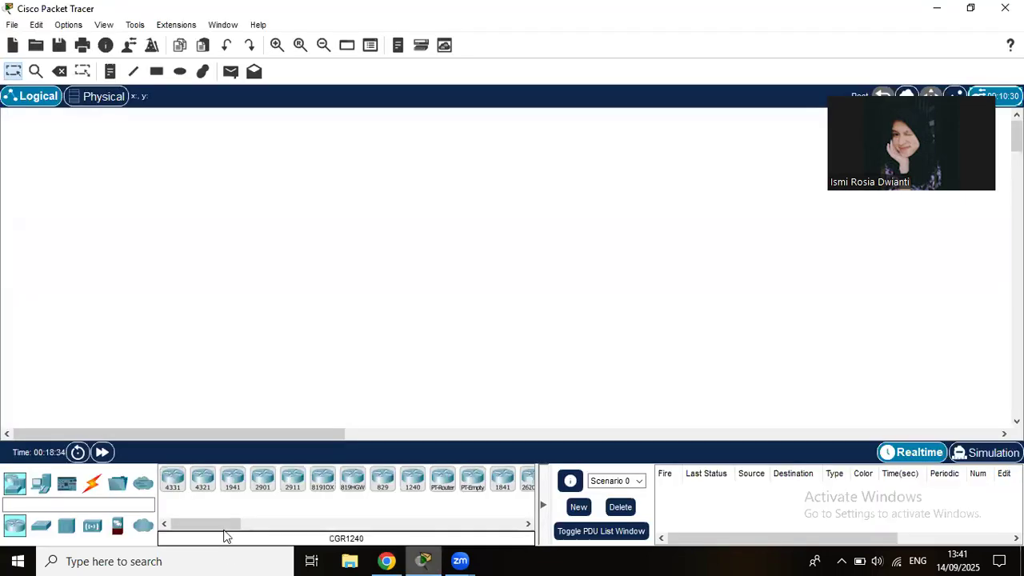
{"action": "left_click", "coordinate": [205, 478]}
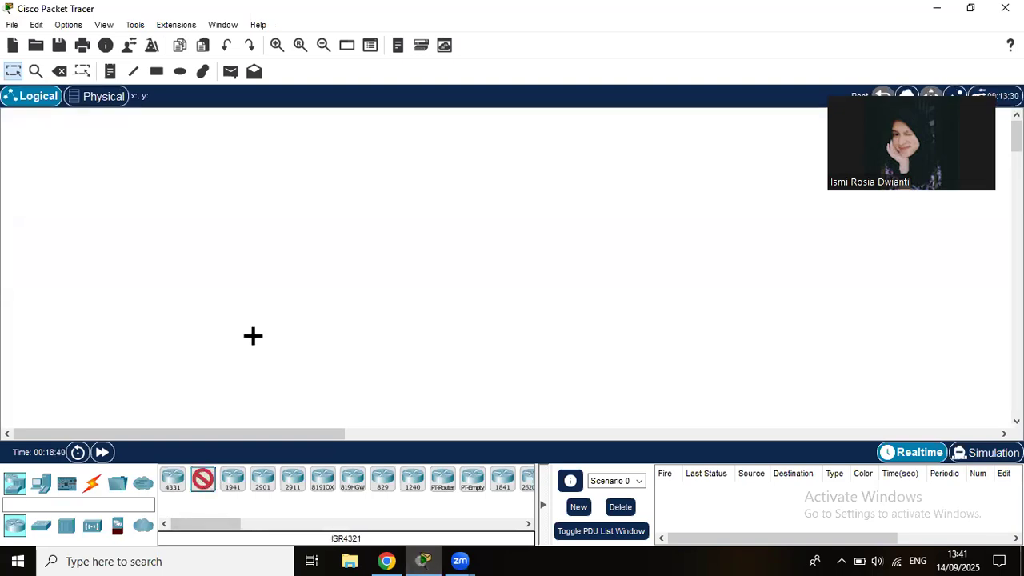
{"action": "left_click", "coordinate": [261, 285]}
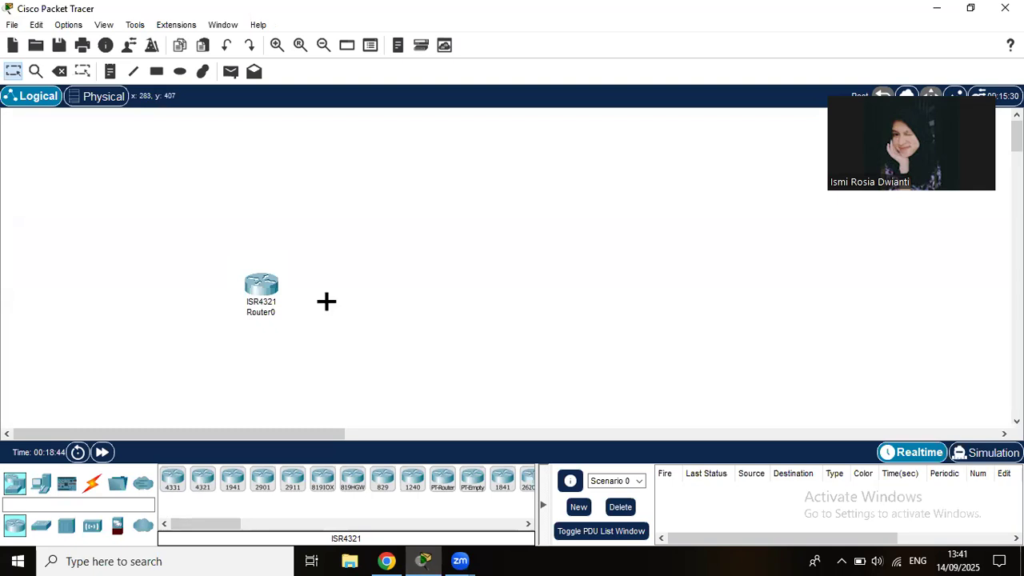
{"action": "left_click", "coordinate": [376, 197]}
{"action": "left_click", "coordinate": [206, 480]}
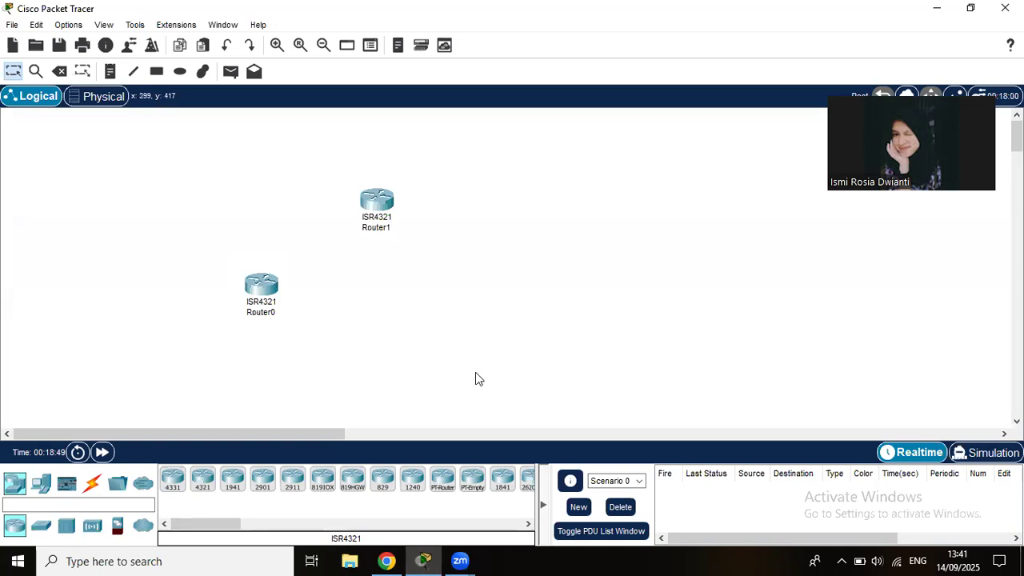
{"action": "left_click", "coordinate": [442, 281]}
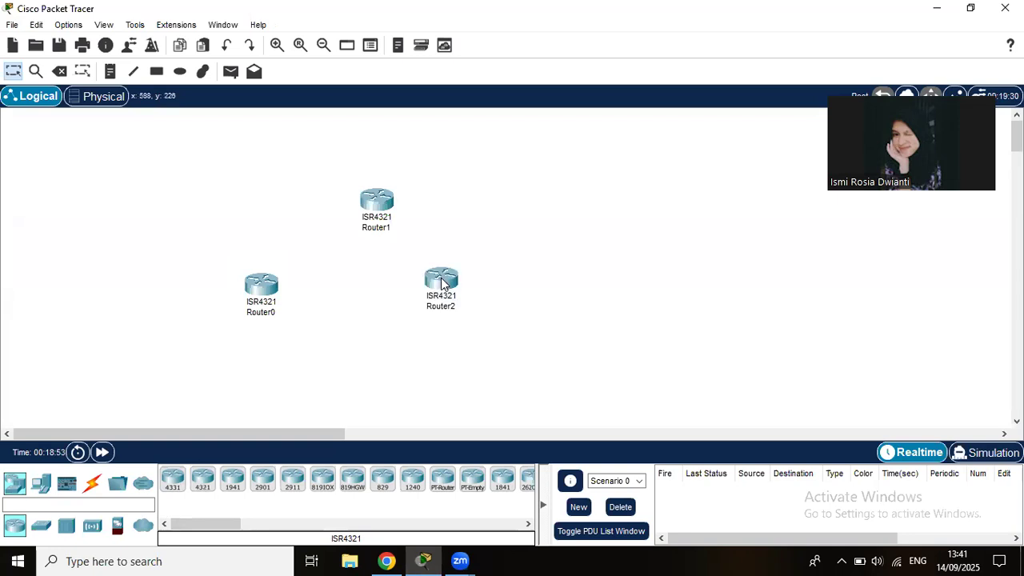
{"action": "left_click_drag", "start_coordinate": [444, 286], "coordinate": [464, 287]}
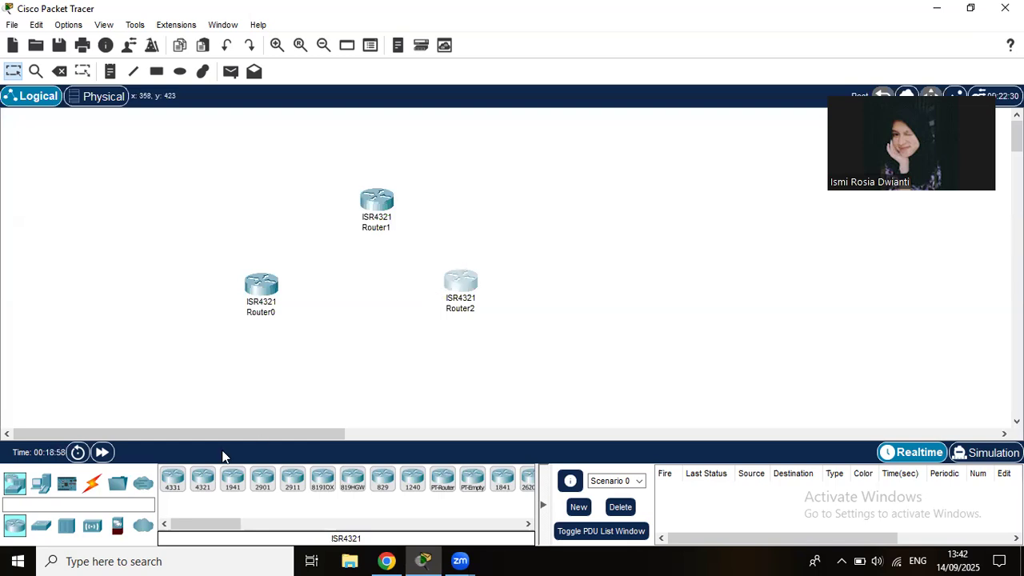
Place two 3650-24PS multilayer switches below Router0 and Router2.
{"action": "left_click", "coordinate": [59, 520]}
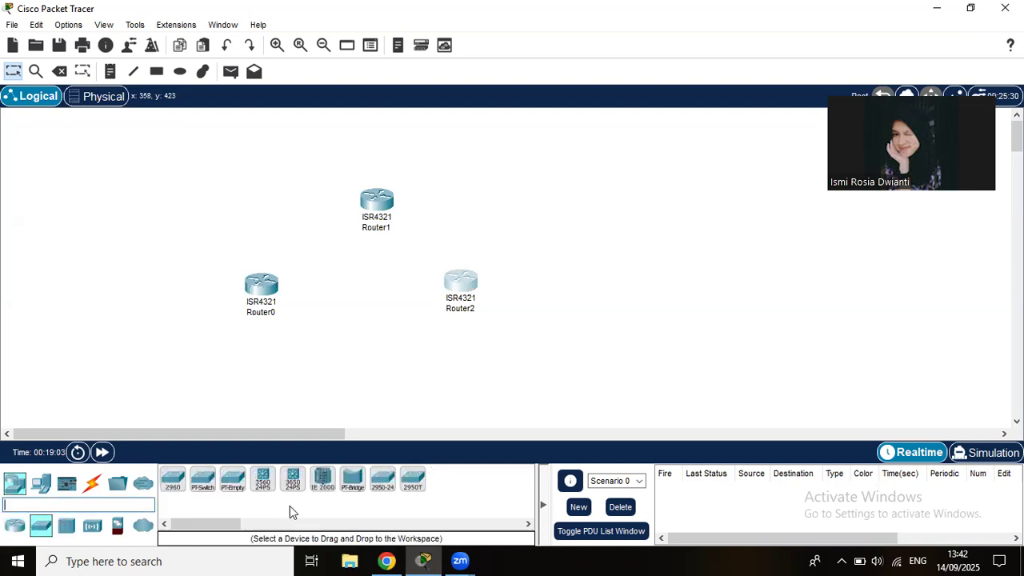
{"action": "left_click", "coordinate": [387, 561]}
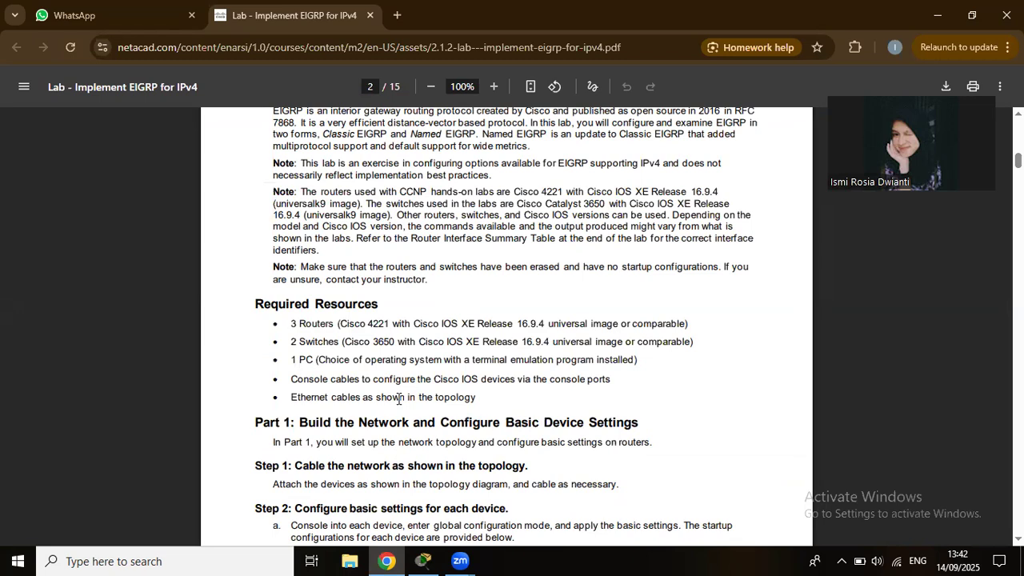
{"action": "left_click", "coordinate": [425, 559]}
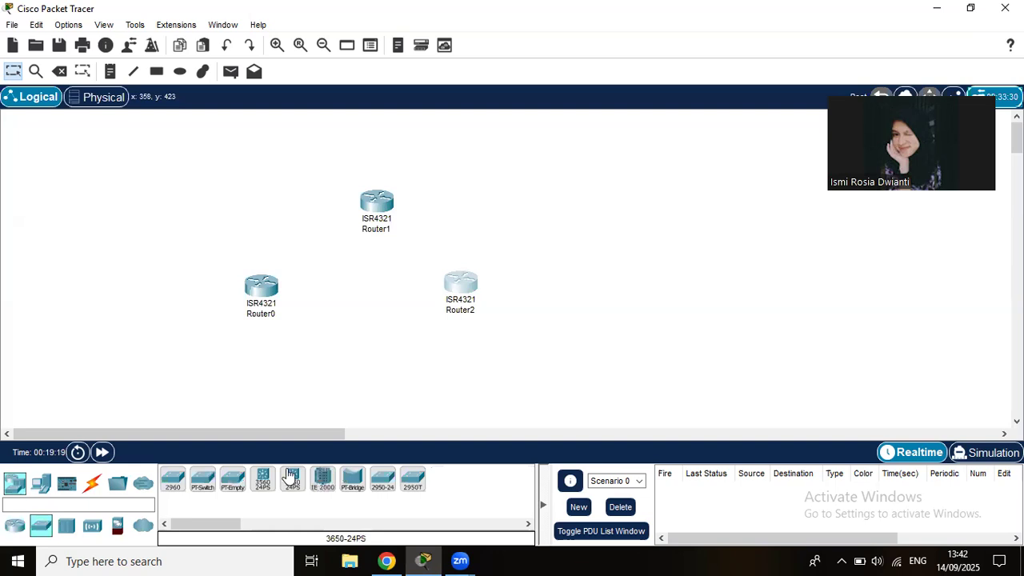
{"action": "left_click", "coordinate": [291, 476]}
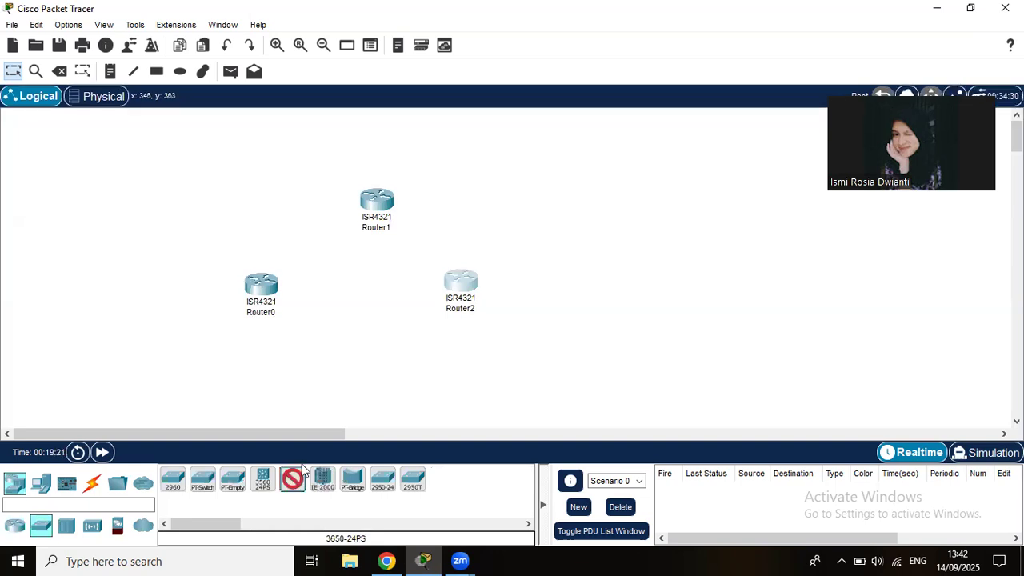
{"action": "left_click", "coordinate": [259, 381]}
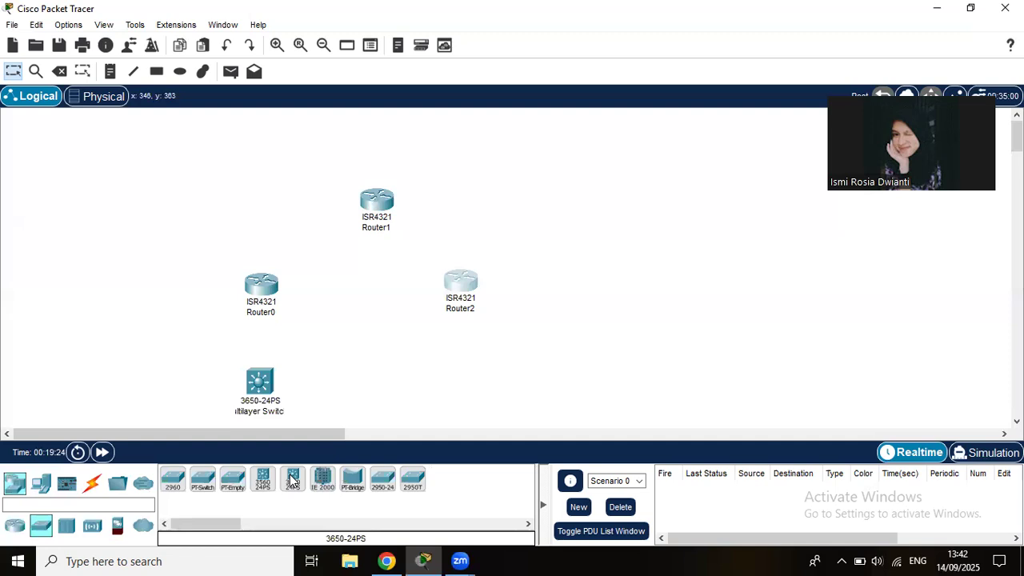
{"action": "left_click", "coordinate": [293, 480]}
{"action": "left_click", "coordinate": [452, 384]}
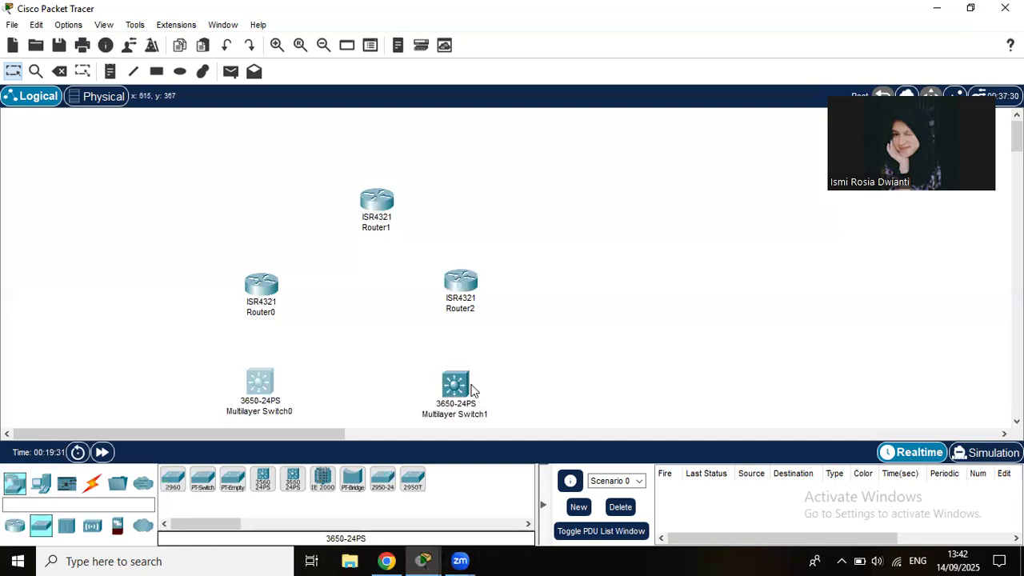
{"action": "left_click_drag", "start_coordinate": [462, 388], "coordinate": [470, 390]}
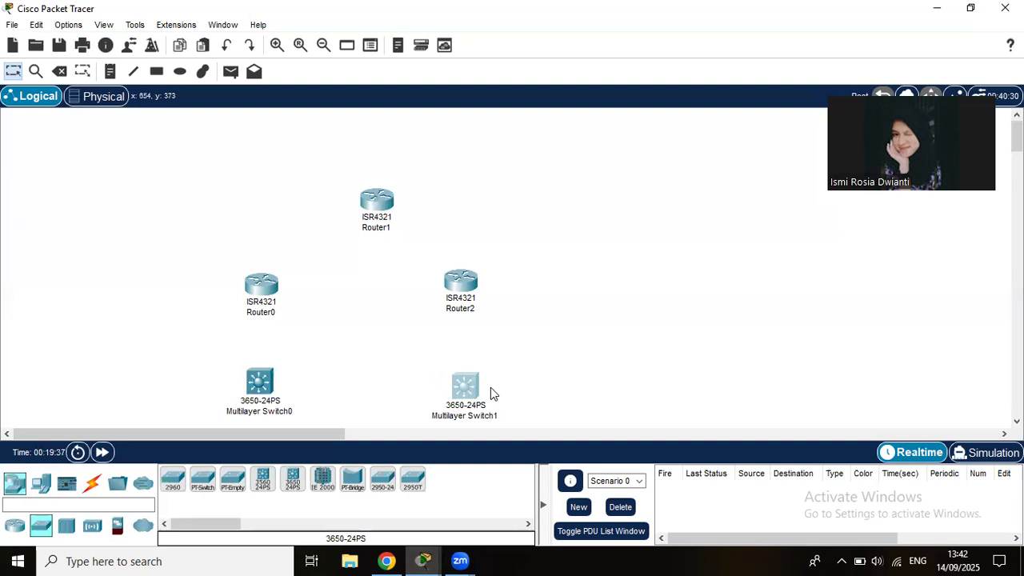
{"action": "left_click", "coordinate": [93, 481]}
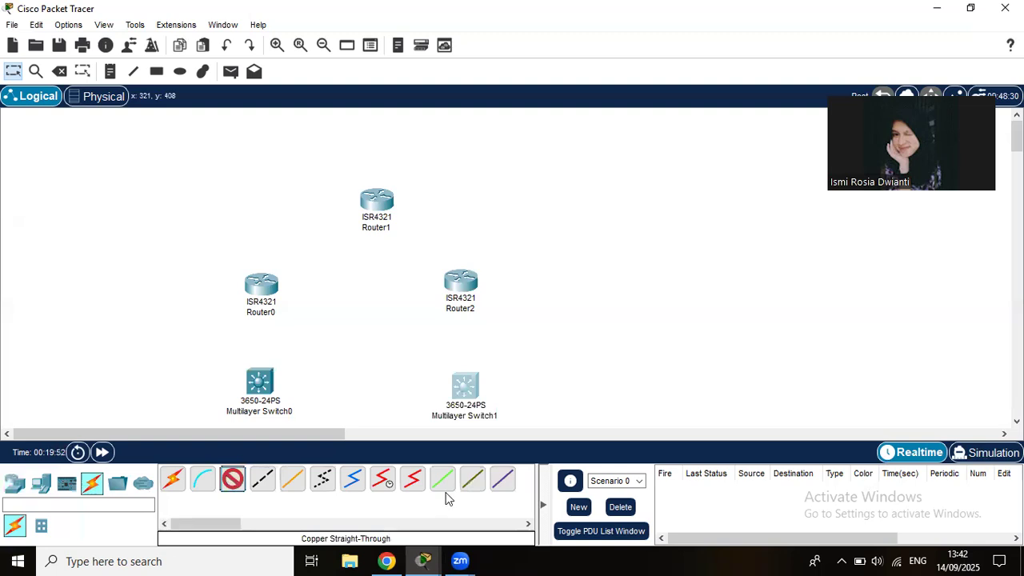
Snap the lab PDF left and Packet Tracer right, showing the page 1 topology diagram.
{"action": "left_click", "coordinate": [389, 560]}
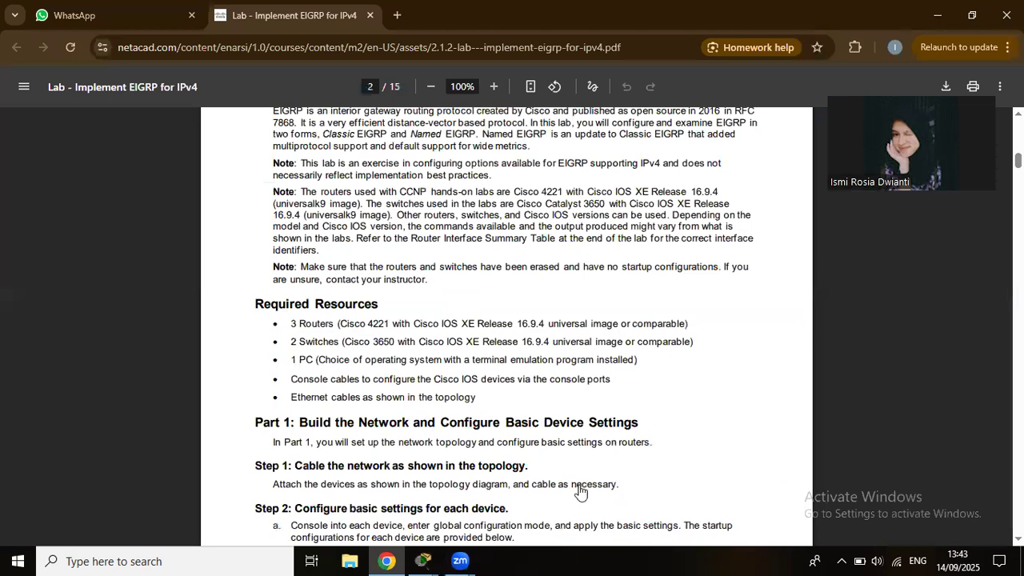
{"action": "key", "text": "super+Left"}
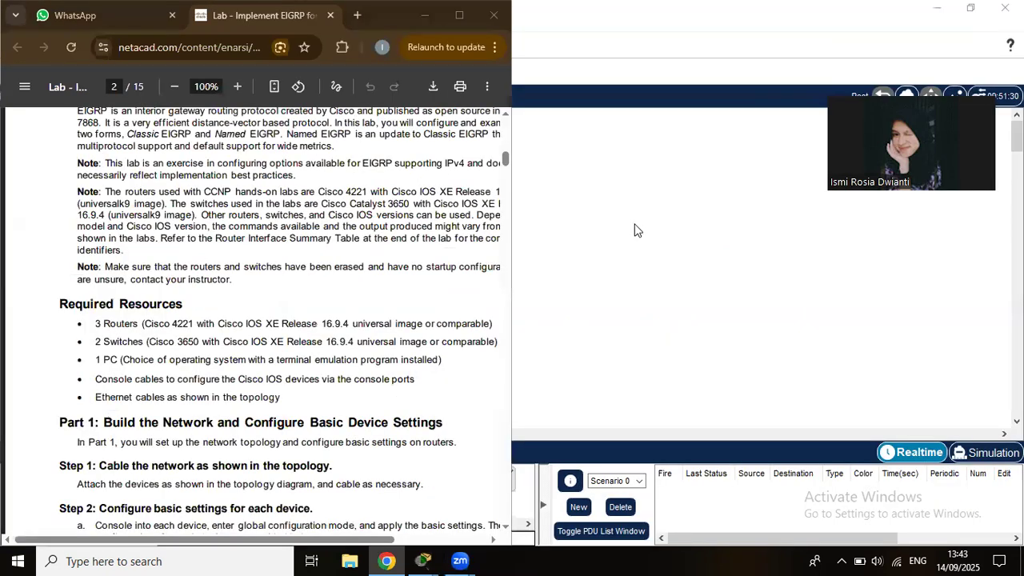
{"action": "key", "text": "Return"}
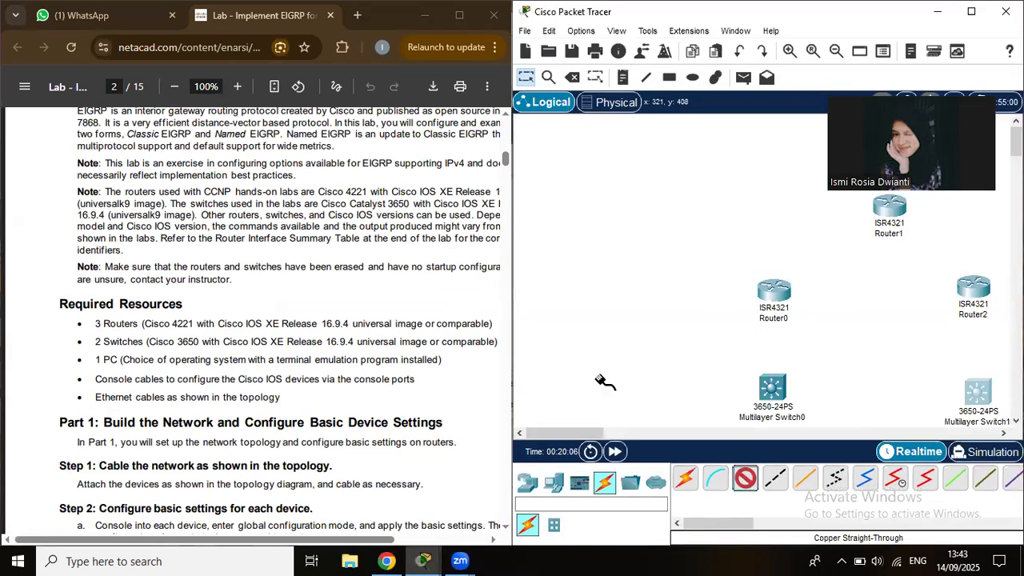
{"action": "left_click_drag", "start_coordinate": [565, 433], "coordinate": [600, 439]}
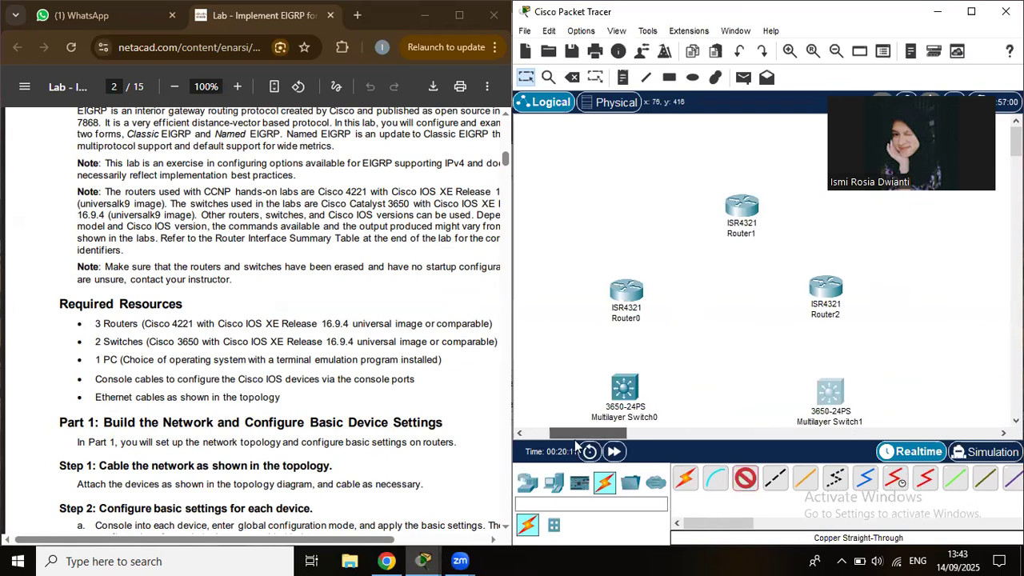
{"action": "left_click", "coordinate": [504, 136]}
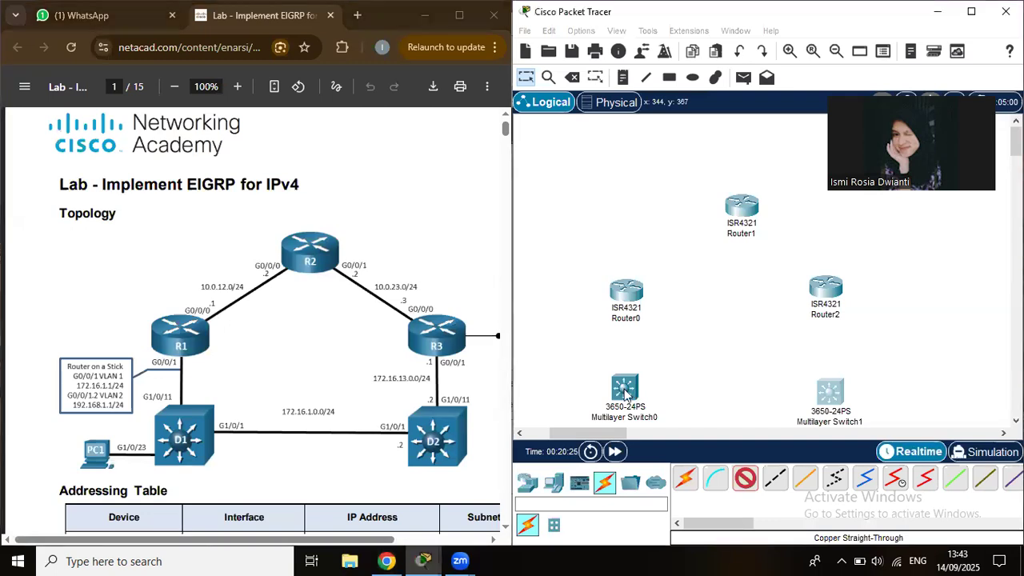
Cable Multilayer Switch0 to Router0 G0/0/1, and Router0 G0/0/0 to Router1.
{"action": "left_click", "coordinate": [625, 391]}
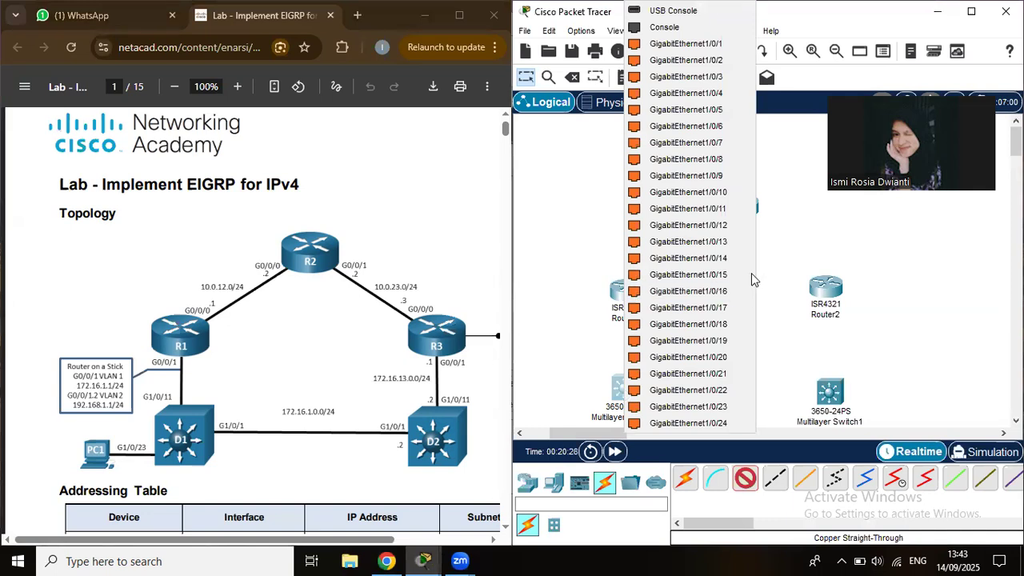
{"action": "left_click", "coordinate": [719, 206]}
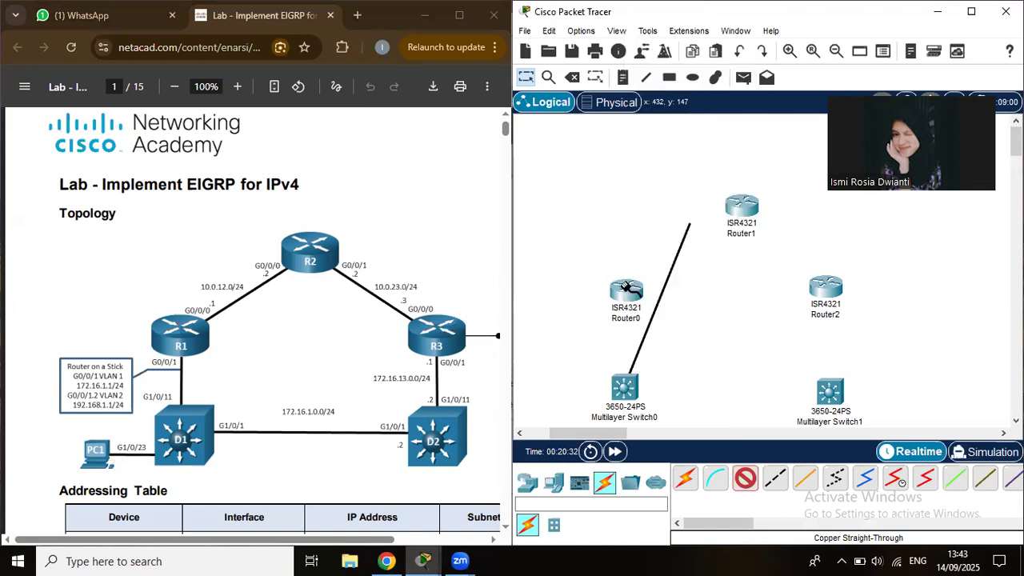
{"action": "left_click", "coordinate": [627, 289]}
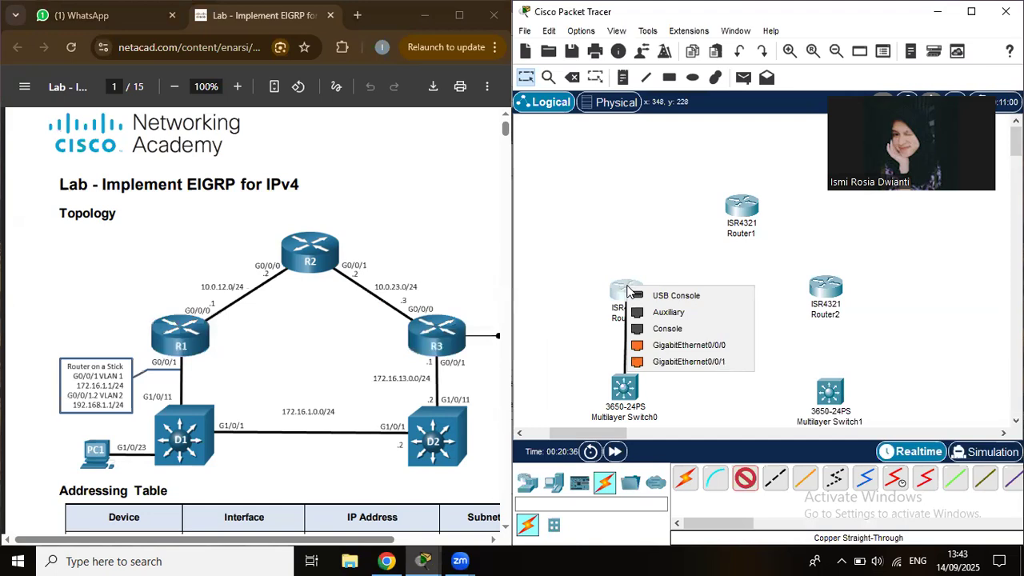
{"action": "left_click", "coordinate": [650, 362]}
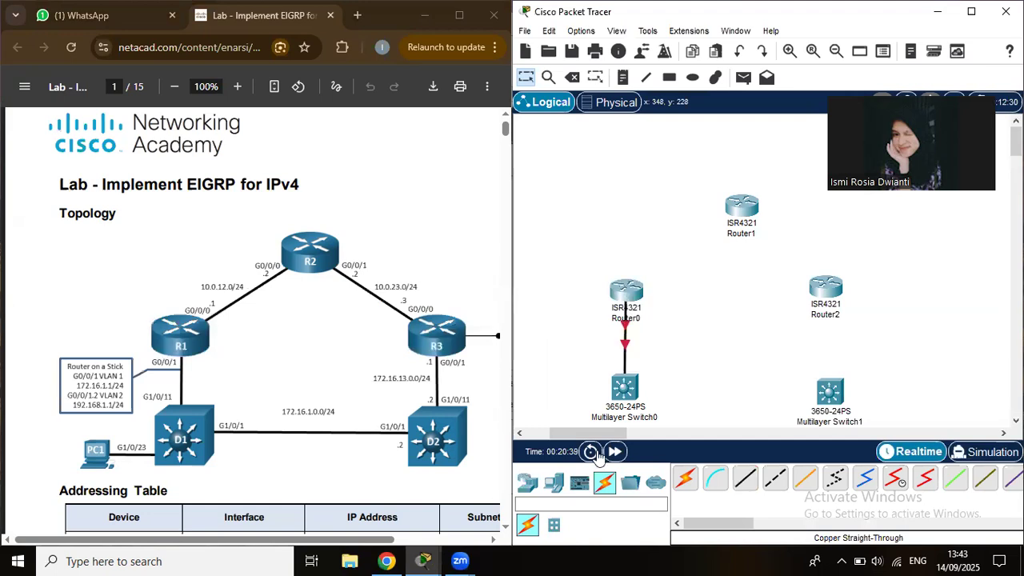
{"action": "left_click", "coordinate": [745, 478]}
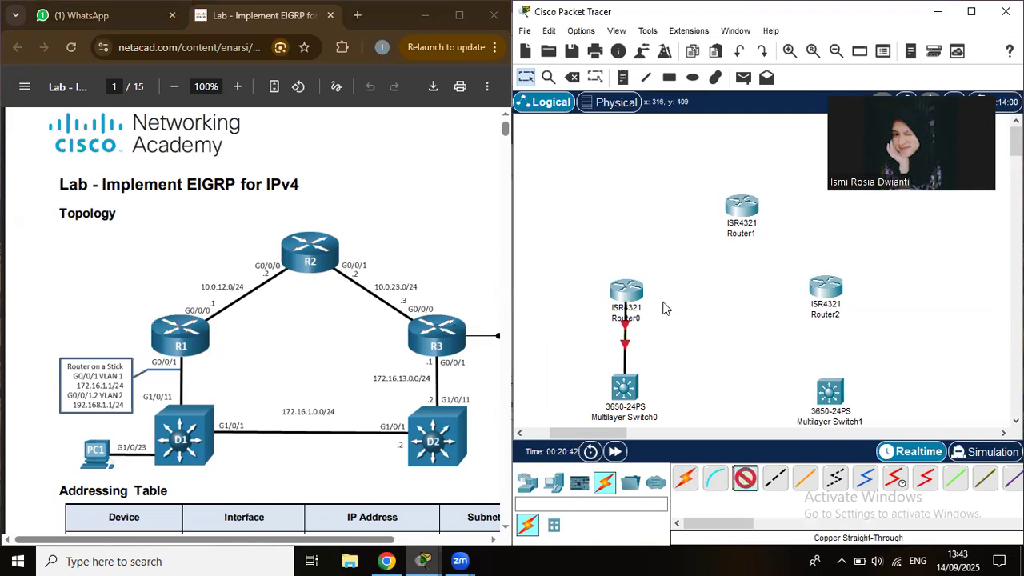
{"action": "left_click", "coordinate": [629, 292]}
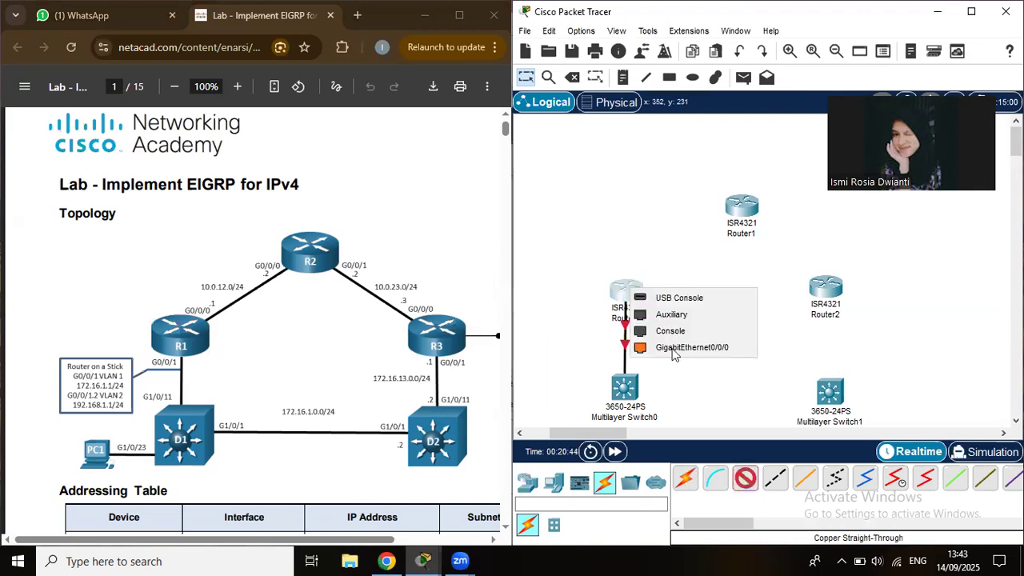
{"action": "left_click", "coordinate": [692, 347]}
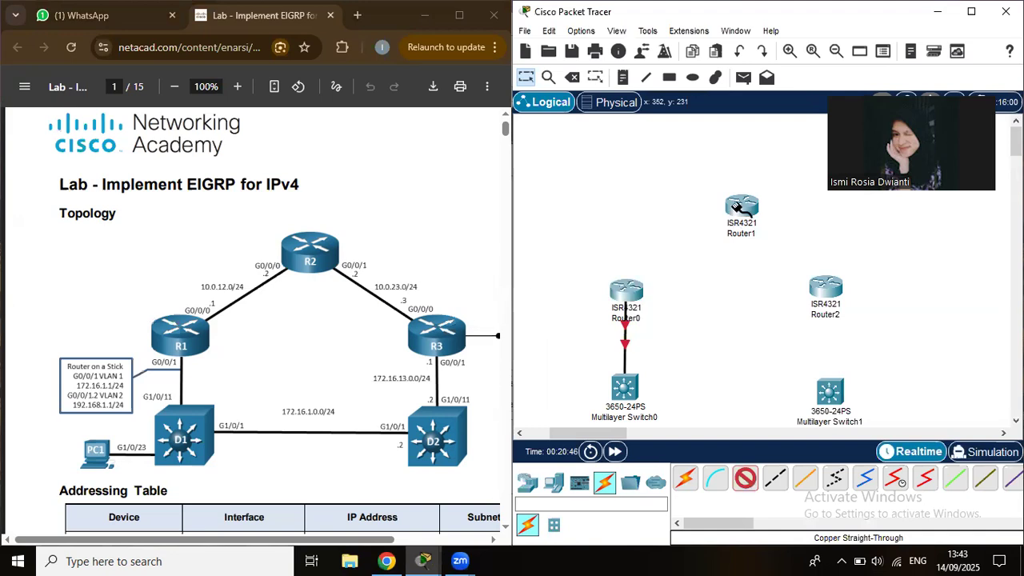
{"action": "left_click", "coordinate": [739, 216]}
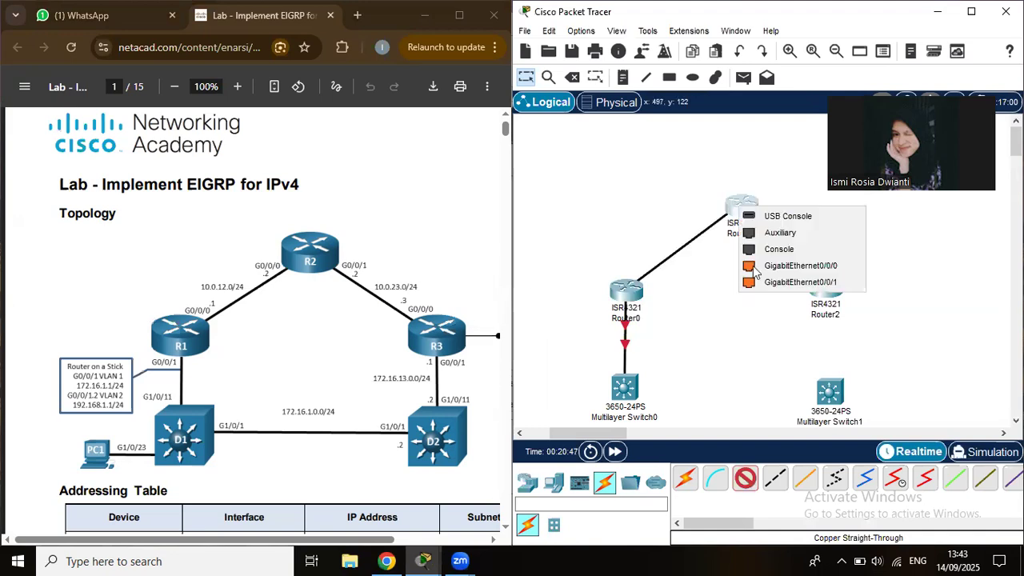
{"action": "left_click", "coordinate": [754, 272]}
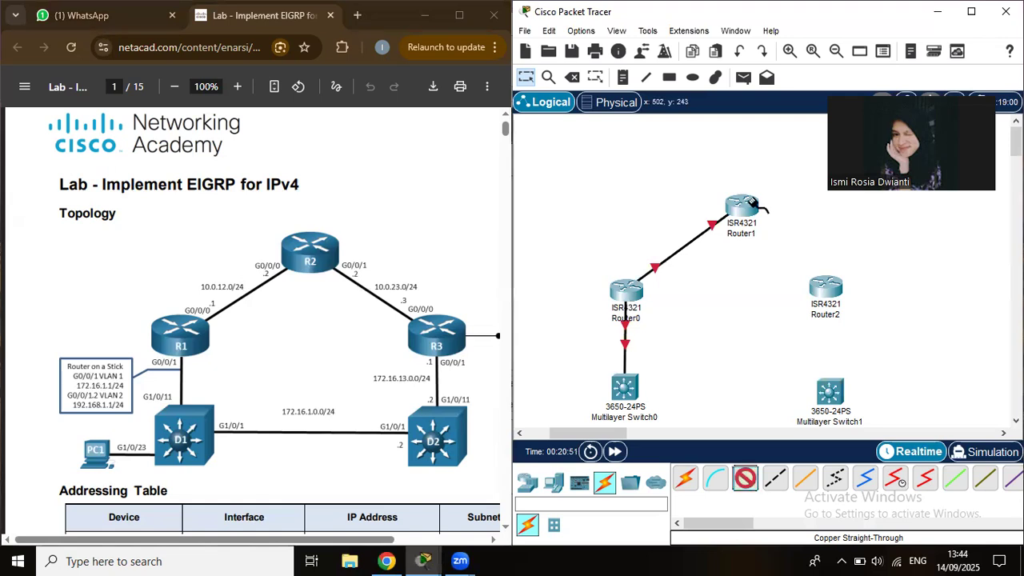
Connect Router1 G0/0/1 to Router2 G0/0/0, and Router2 G0/0/1 to Multilayer Switch1.
{"action": "left_click", "coordinate": [757, 208]}
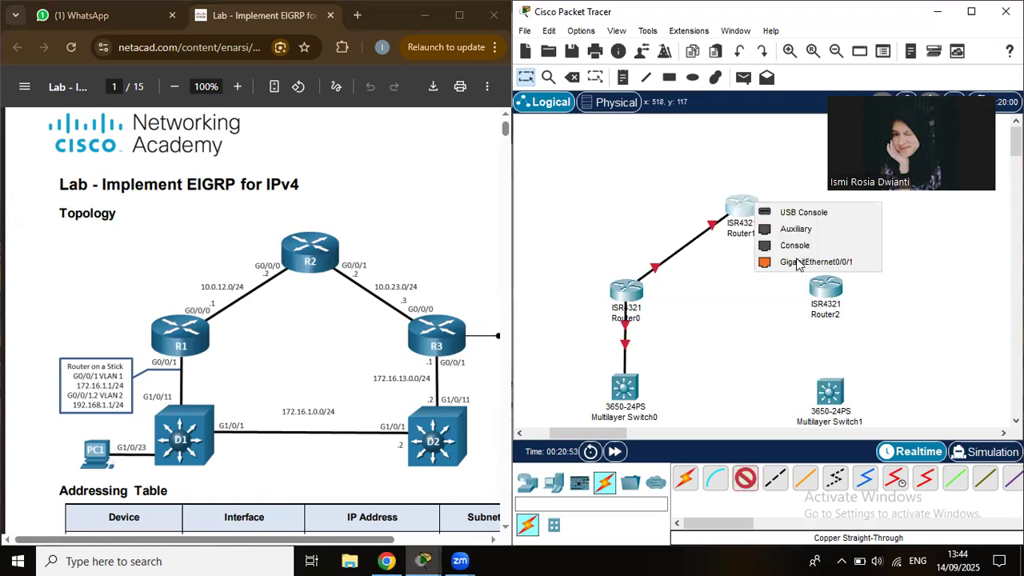
{"action": "left_click", "coordinate": [832, 290]}
{"action": "left_click", "coordinate": [869, 348]}
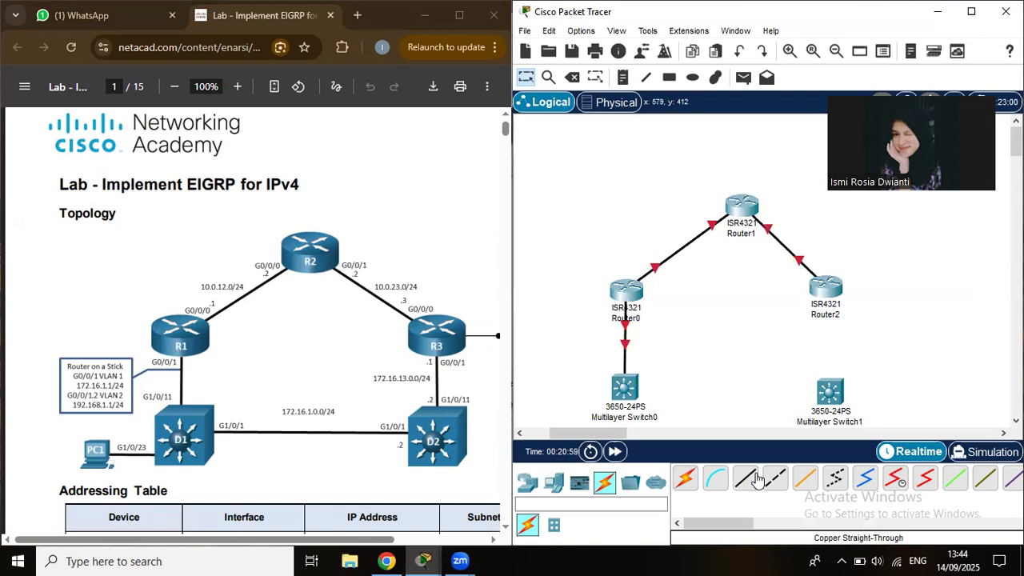
{"action": "left_click", "coordinate": [757, 478]}
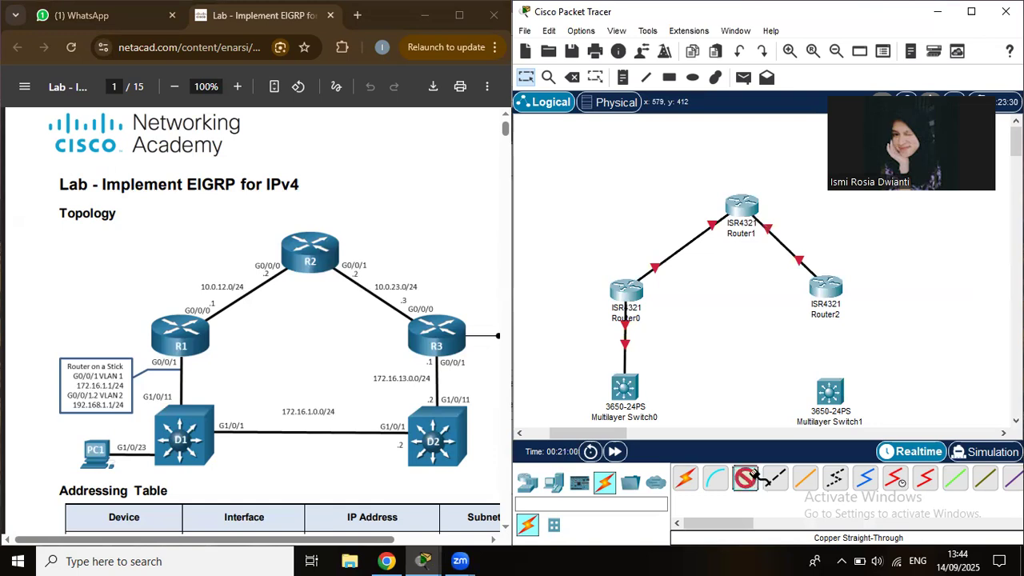
{"action": "left_click", "coordinate": [829, 294]}
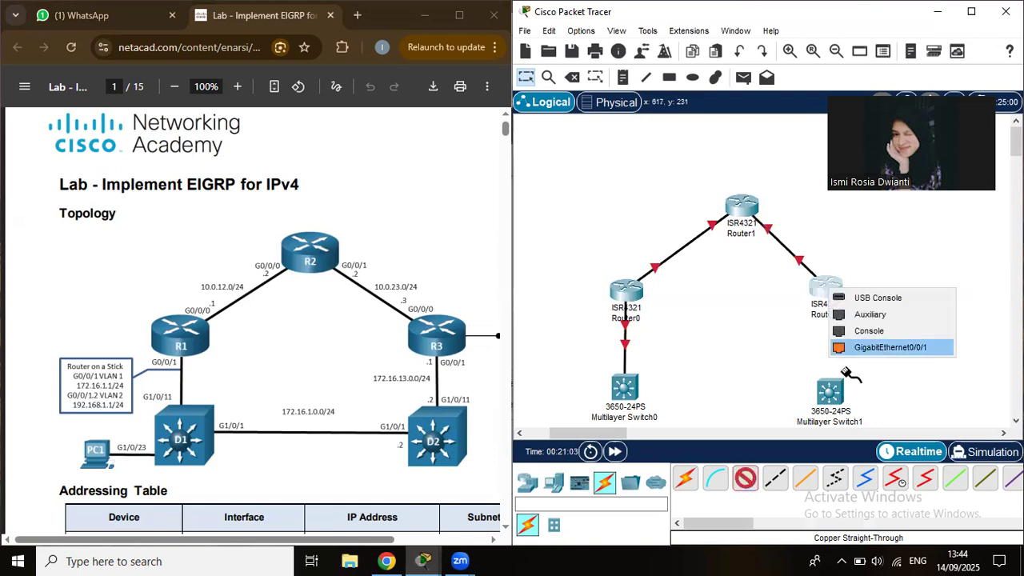
{"action": "left_click", "coordinate": [857, 347]}
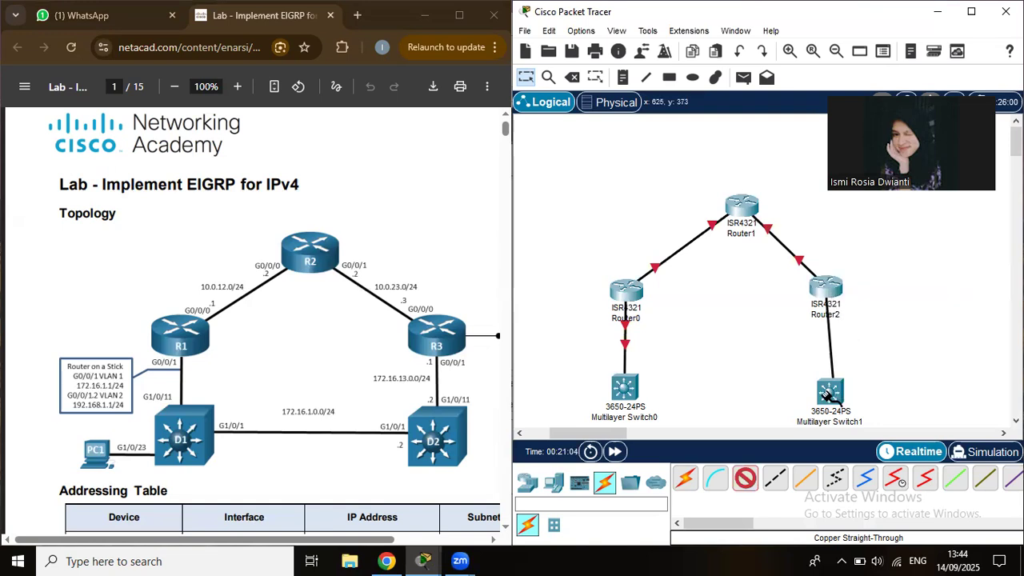
{"action": "left_click", "coordinate": [829, 392]}
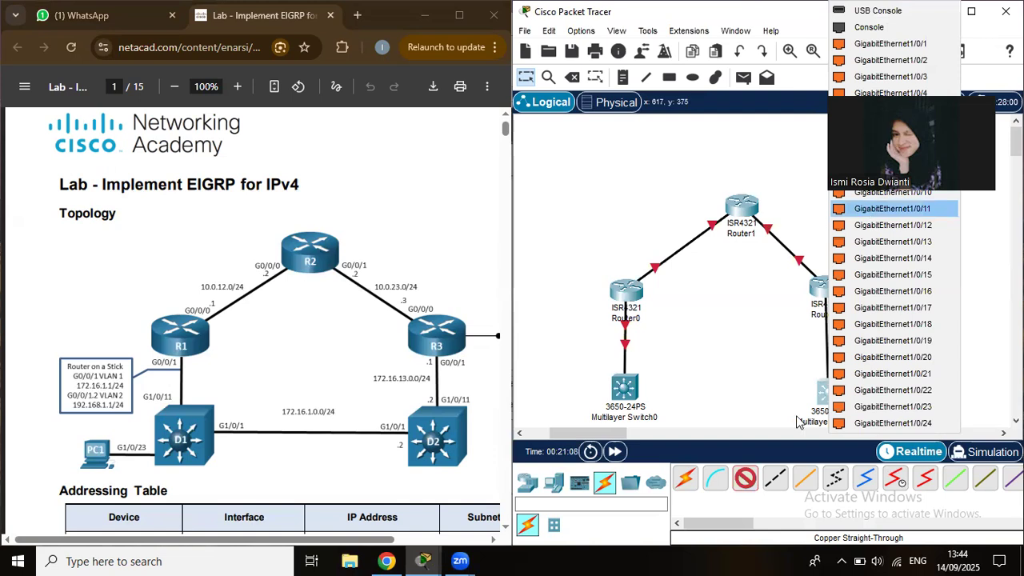
{"action": "key", "text": "Return"}
{"action": "left_click_drag", "start_coordinate": [835, 390], "coordinate": [828, 387]}
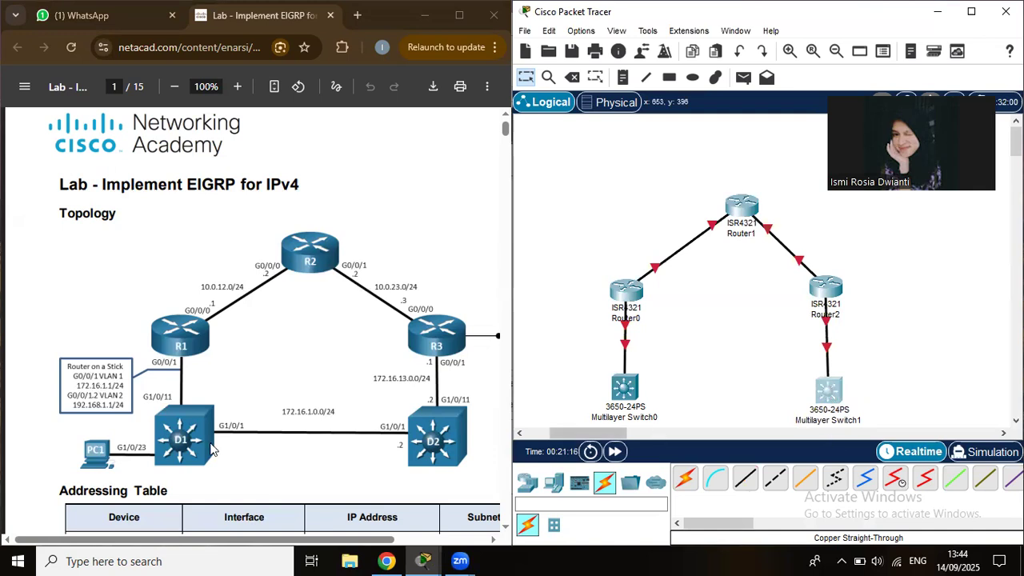
Link the two switches on GigabitEthernet1/0/1 and settle Router1 at the top.
{"action": "left_click", "coordinate": [744, 477]}
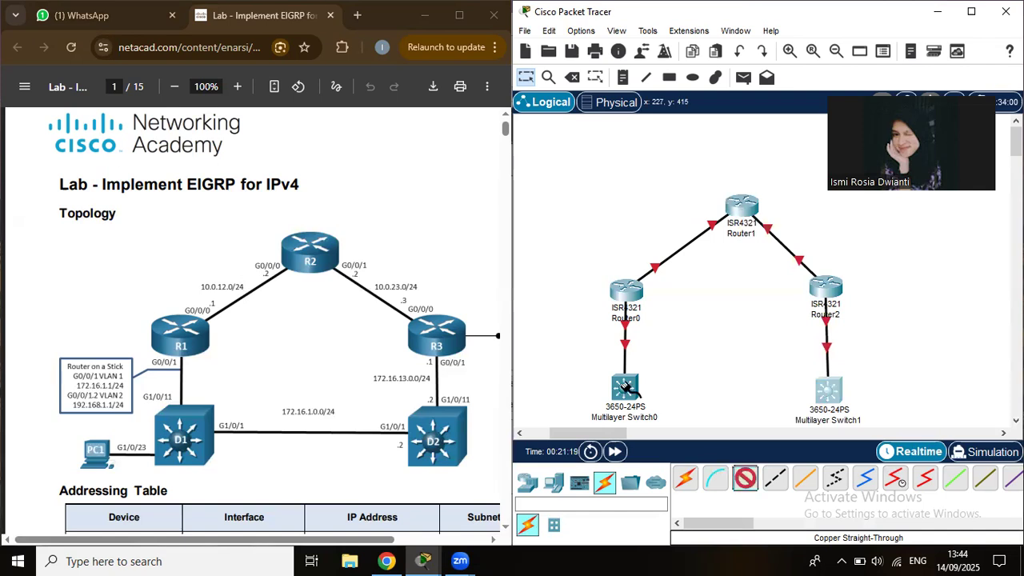
{"action": "left_click", "coordinate": [625, 388]}
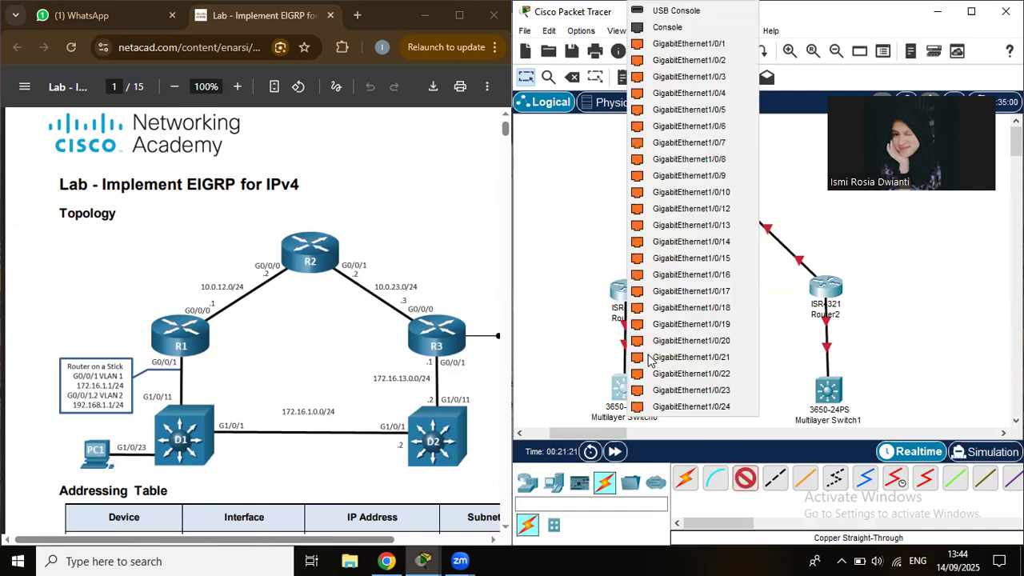
{"action": "left_click", "coordinate": [691, 44]}
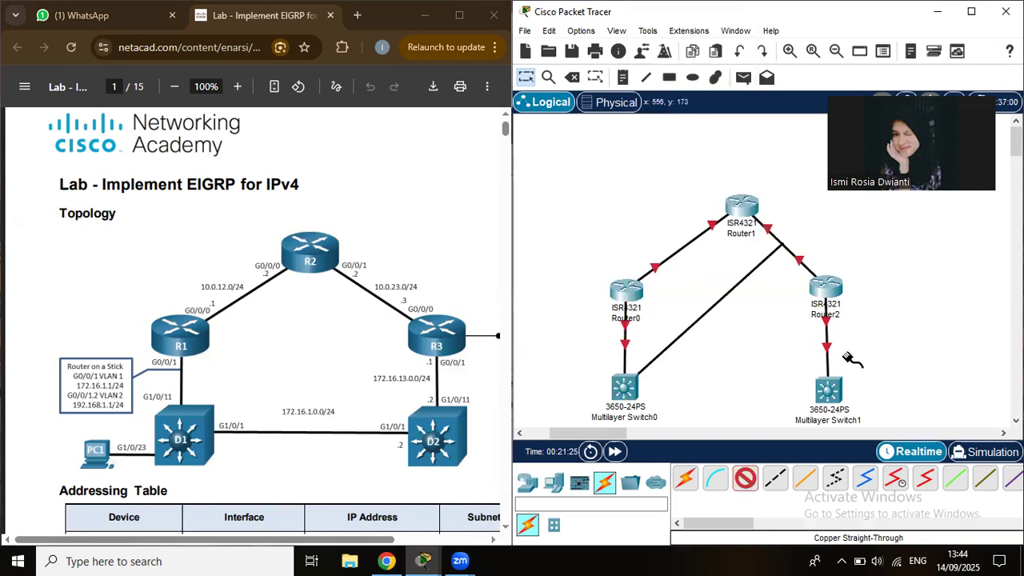
{"action": "left_click", "coordinate": [828, 390]}
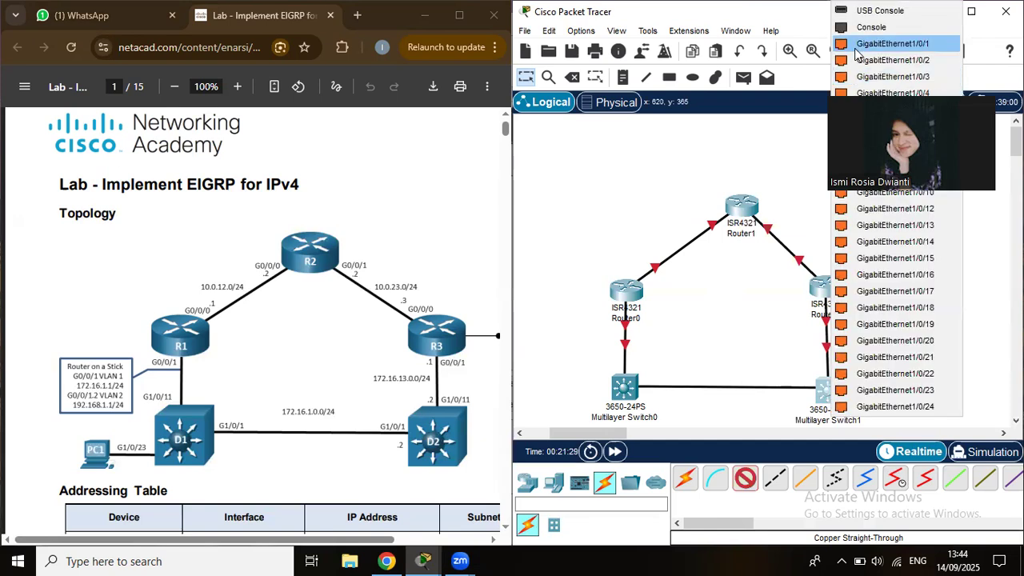
{"action": "left_click", "coordinate": [855, 47]}
{"action": "left_click_drag", "start_coordinate": [738, 212], "coordinate": [703, 292]}
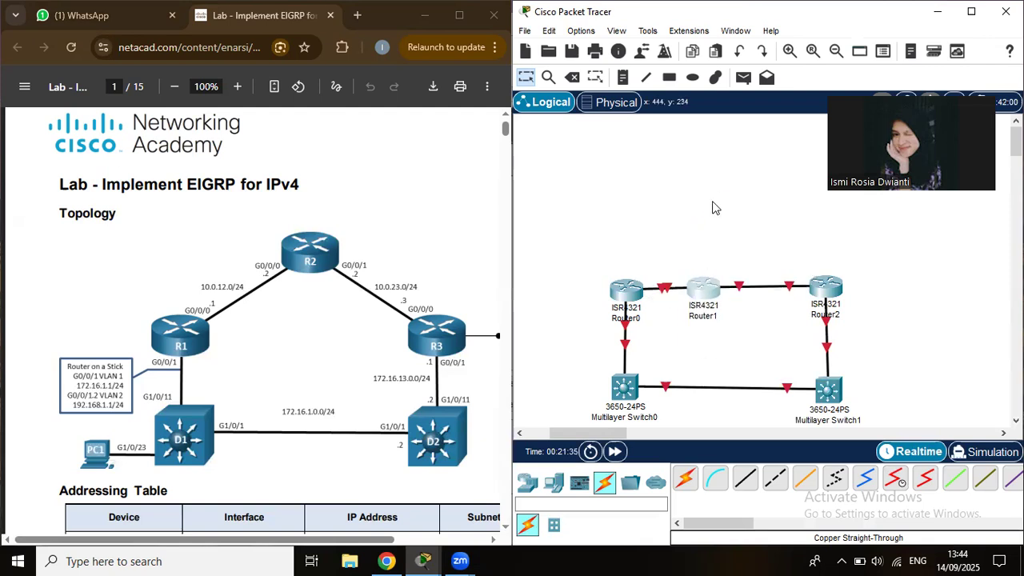
{"action": "key", "text": "ctrl+z"}
{"action": "left_click_drag", "start_coordinate": [718, 202], "coordinate": [723, 201]}
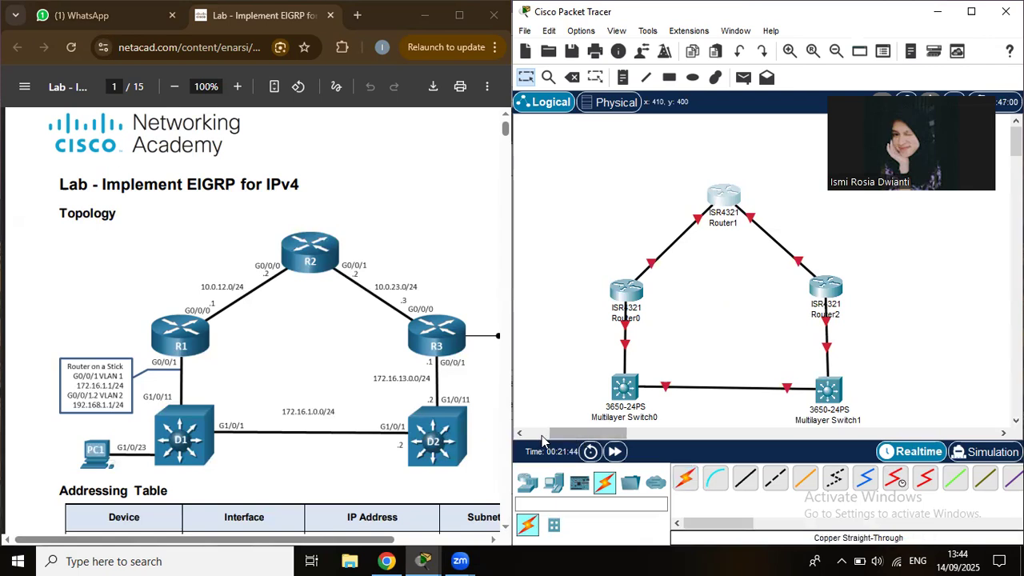
Add a generic PC, PC0, to the left of Multilayer Switch0.
{"action": "left_click", "coordinate": [541, 434]}
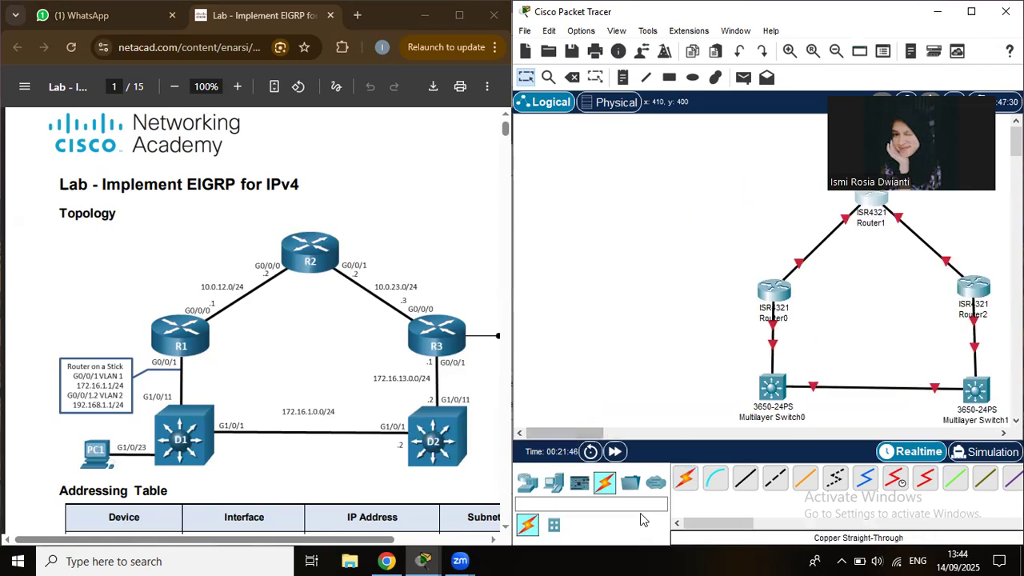
{"action": "left_click", "coordinate": [527, 484]}
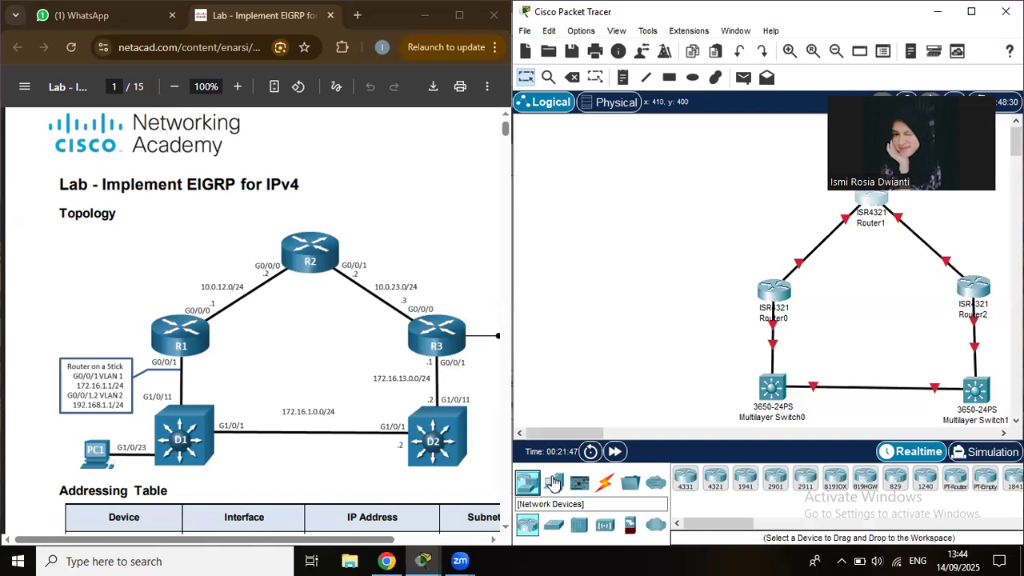
{"action": "left_click", "coordinate": [685, 479]}
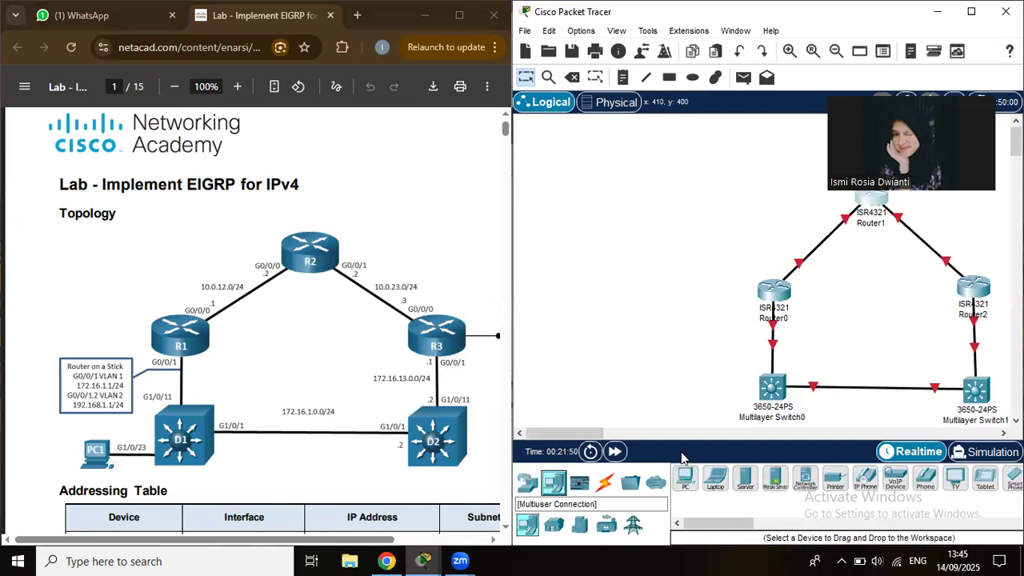
{"action": "left_click", "coordinate": [656, 392]}
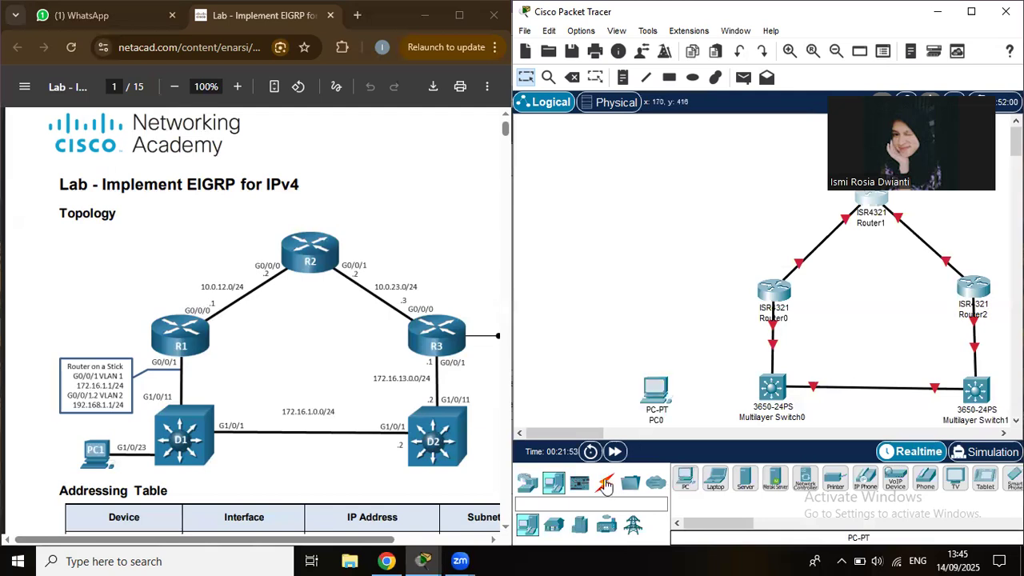
Cable PC0 FastEthernet0 to Multilayer Switch0 GigabitEthernet1/0/23 with copper straight-through.
{"action": "key", "text": "ctrl+alt+o"}
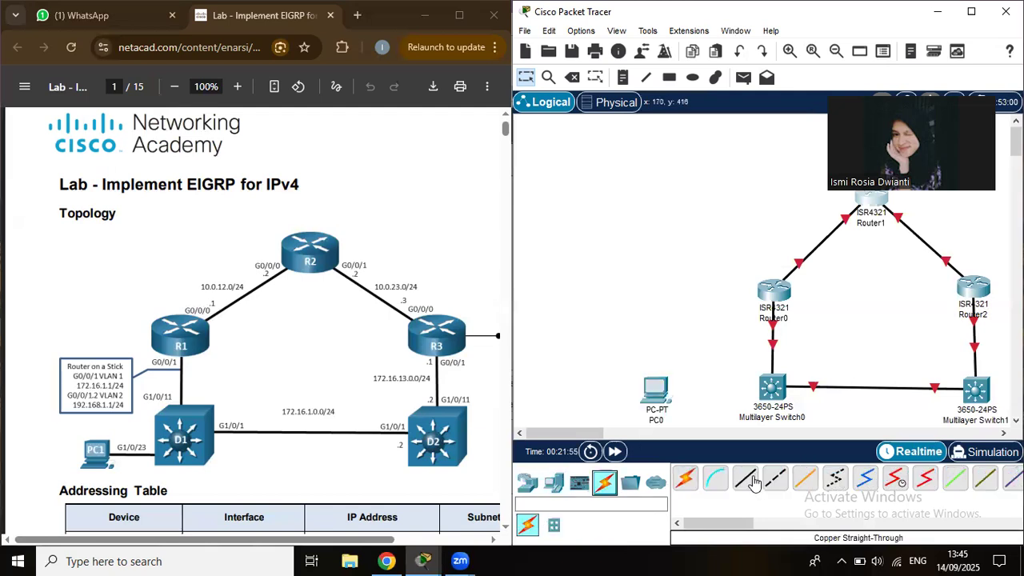
{"action": "left_click", "coordinate": [753, 481]}
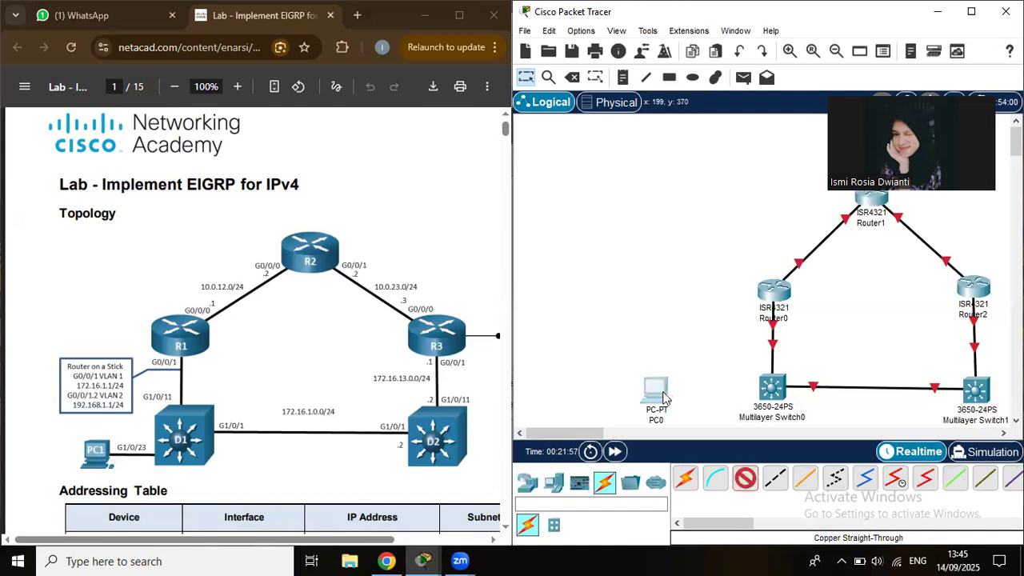
{"action": "left_click", "coordinate": [662, 397]}
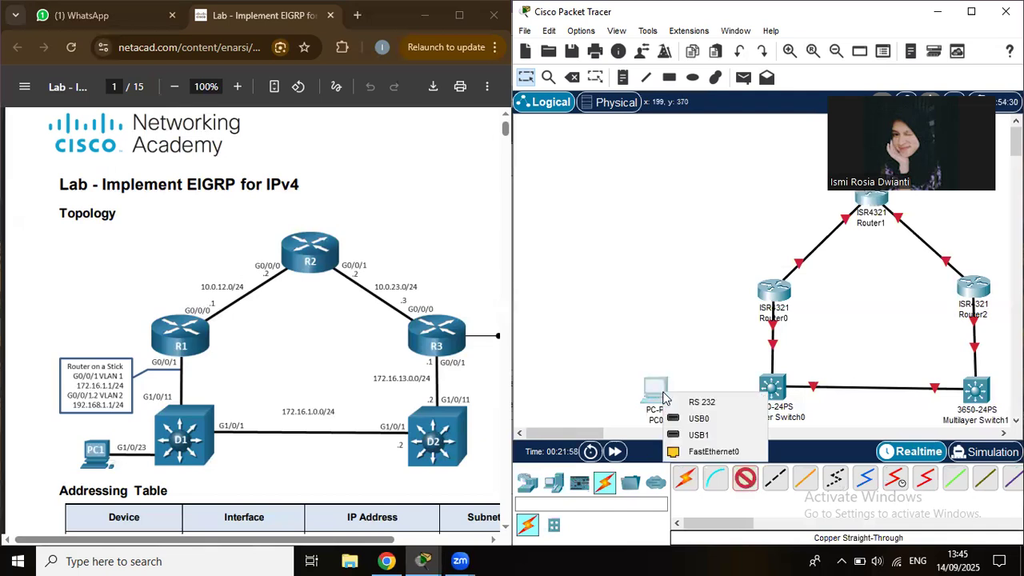
{"action": "left_click", "coordinate": [690, 453]}
{"action": "left_click", "coordinate": [772, 388]}
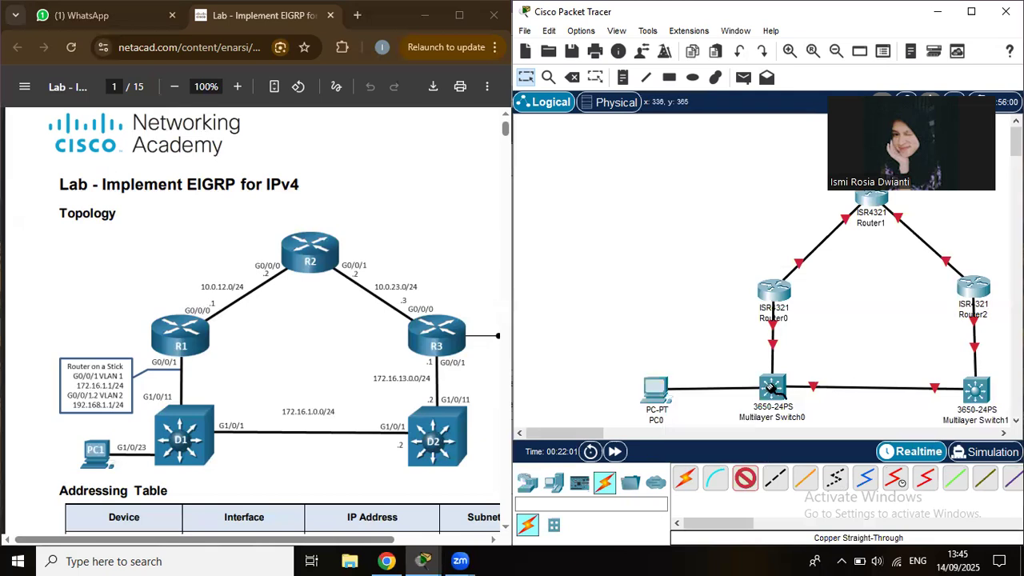
{"action": "left_click", "coordinate": [772, 390]}
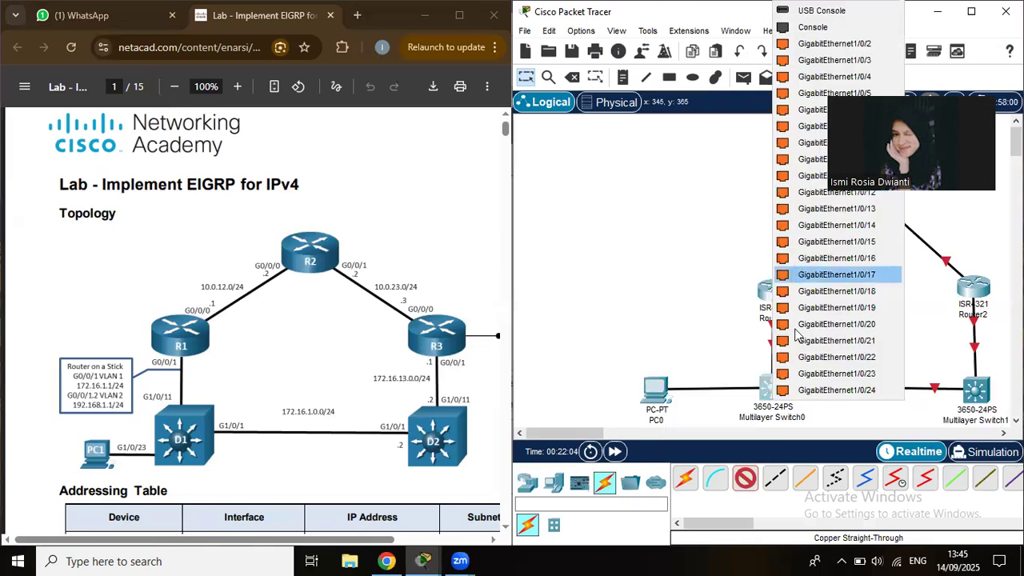
{"action": "left_click", "coordinate": [800, 373]}
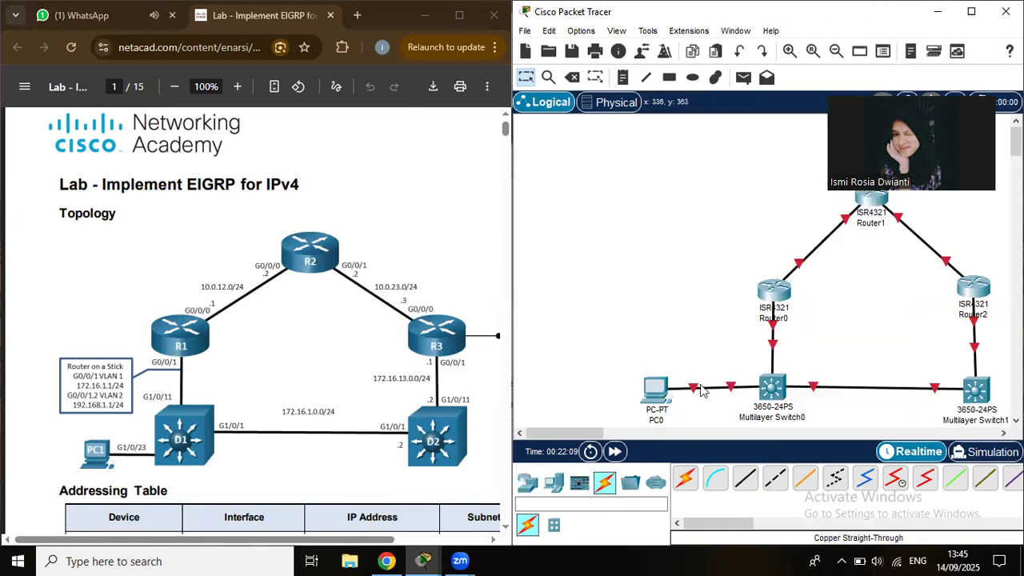
{"action": "left_click_drag", "start_coordinate": [654, 388], "coordinate": [657, 392]}
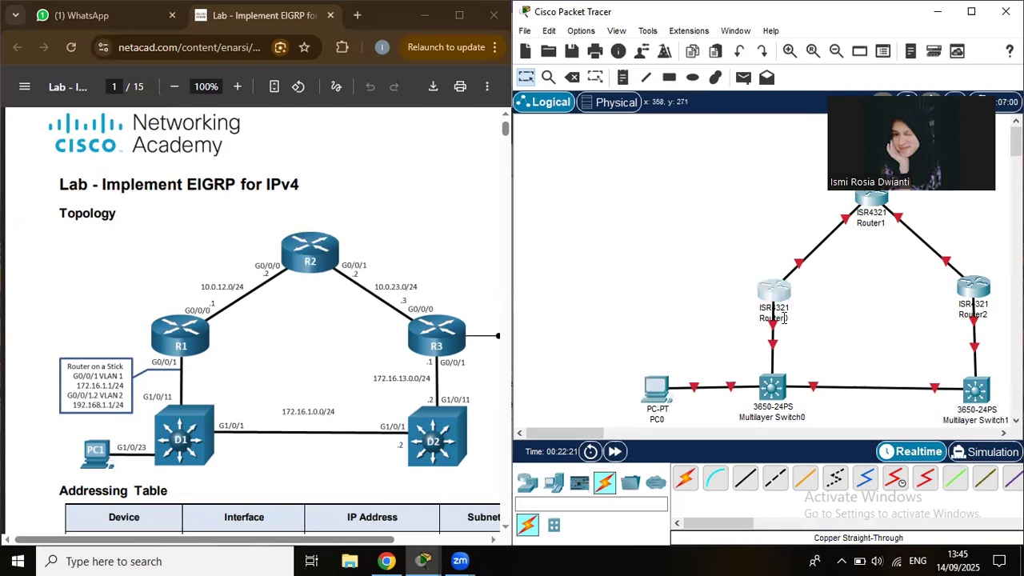
Rename routers Router0, Router1 and Router2 to R1, R2 and R3.
{"action": "left_click", "coordinate": [783, 320]}
{"action": "double_click", "coordinate": [796, 319]}
{"action": "key", "text": "BackSpace"}
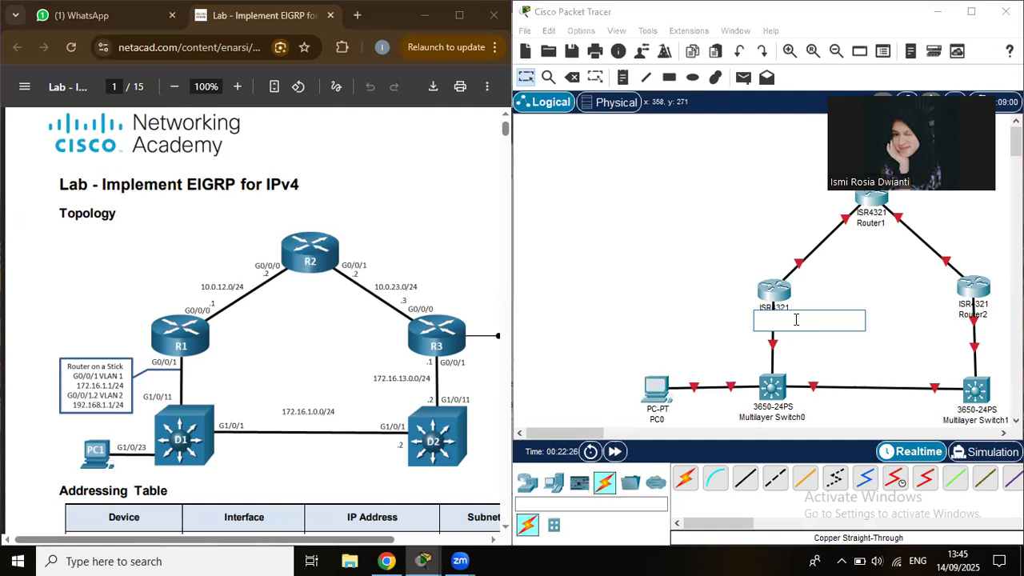
{"action": "type", "text": "R1"}
{"action": "key", "text": "Return"}
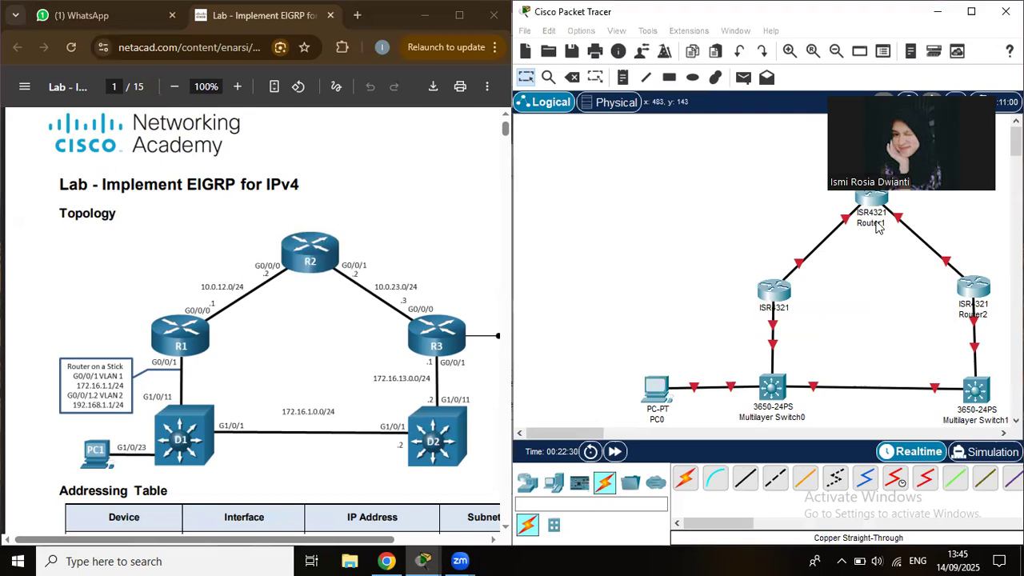
{"action": "left_click", "coordinate": [878, 226]}
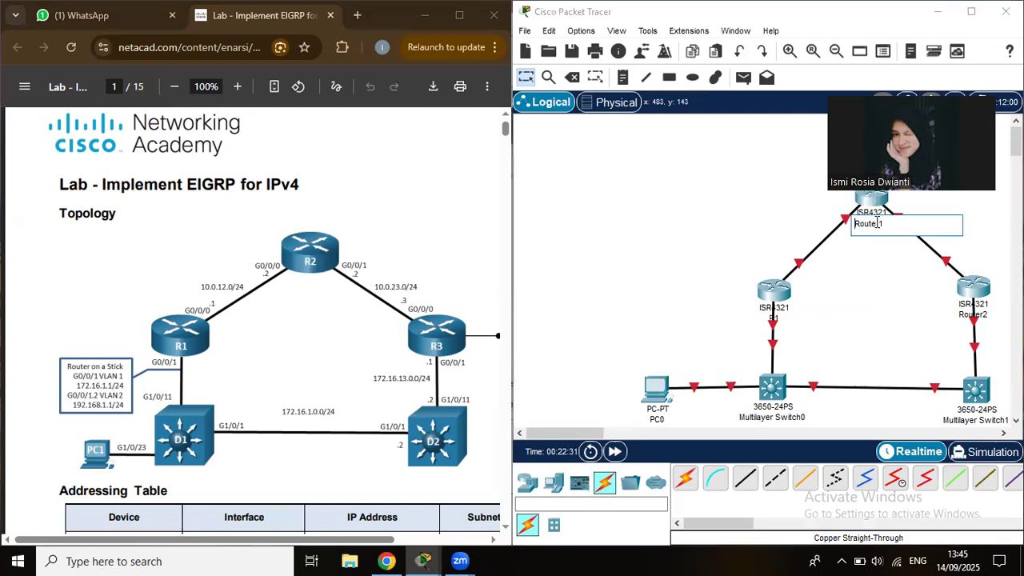
{"action": "double_click", "coordinate": [877, 224]}
{"action": "key", "text": "BackSpace"}
{"action": "type", "text": "R2"}
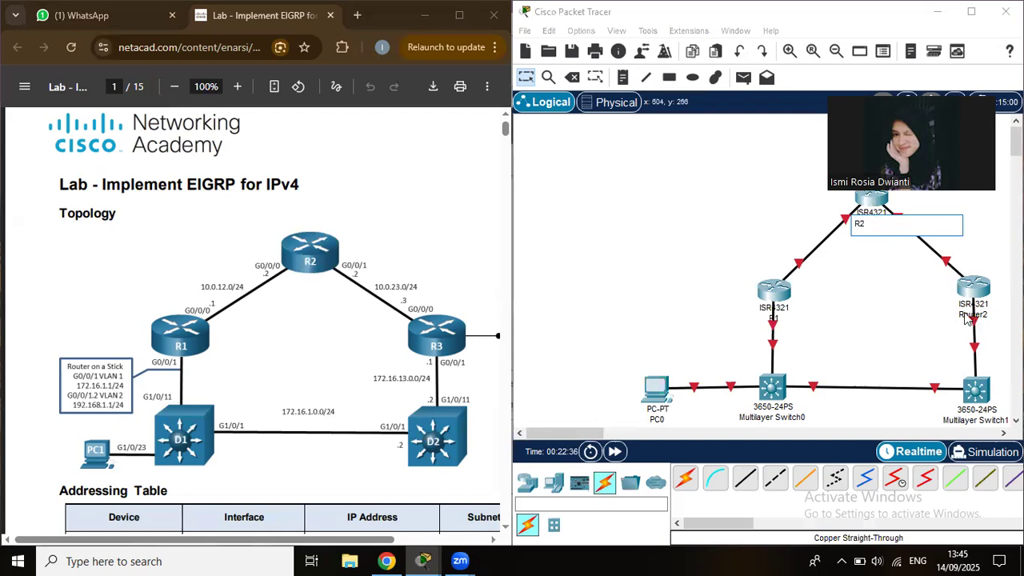
{"action": "key", "text": "Return"}
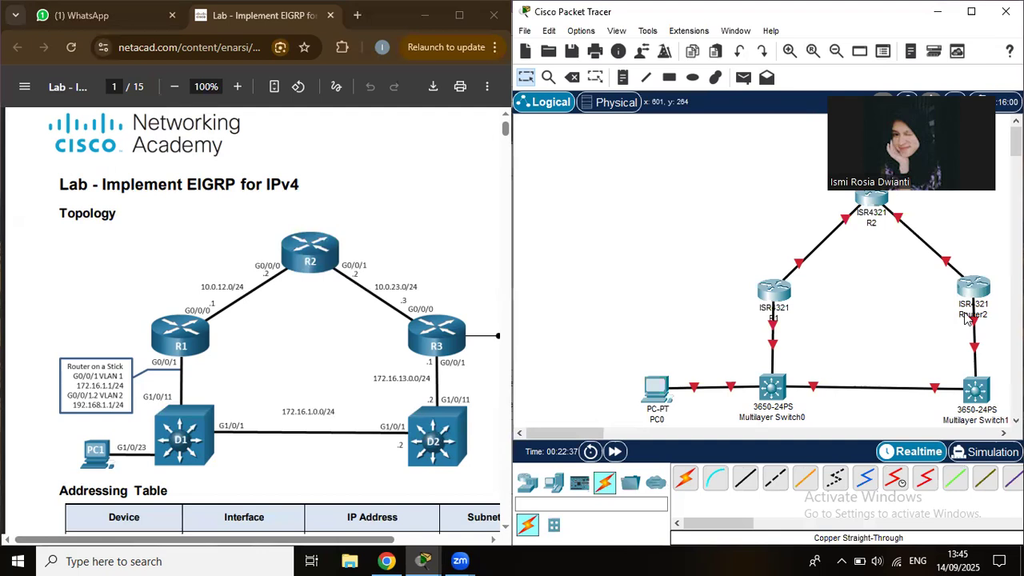
{"action": "left_click", "coordinate": [967, 316]}
{"action": "key", "text": "ctrl+a"}
{"action": "key", "text": "BackSpace"}
{"action": "type", "text": "R3"}
{"action": "key", "text": "Return"}
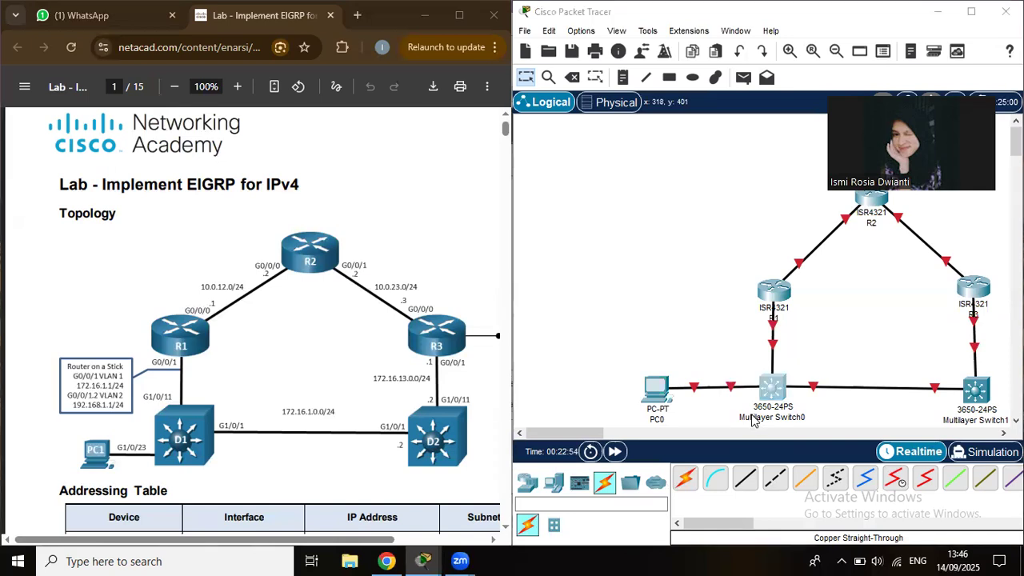
Rename Multilayer Switch0 and Multilayer Switch1 to D1 and D2.
{"action": "left_click", "coordinate": [752, 422]}
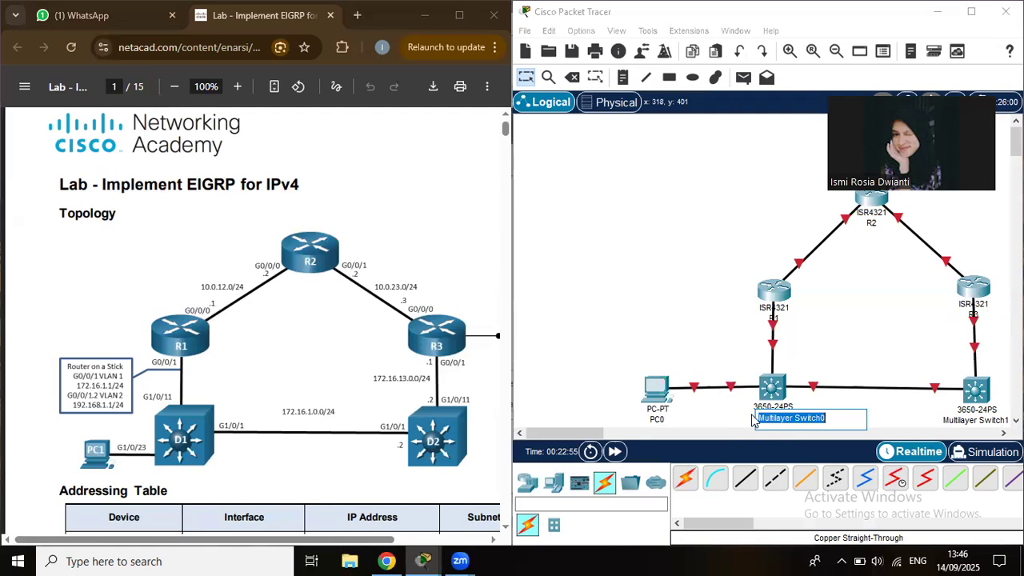
{"action": "key", "text": "BackSpace"}
{"action": "type", "text": "D1"}
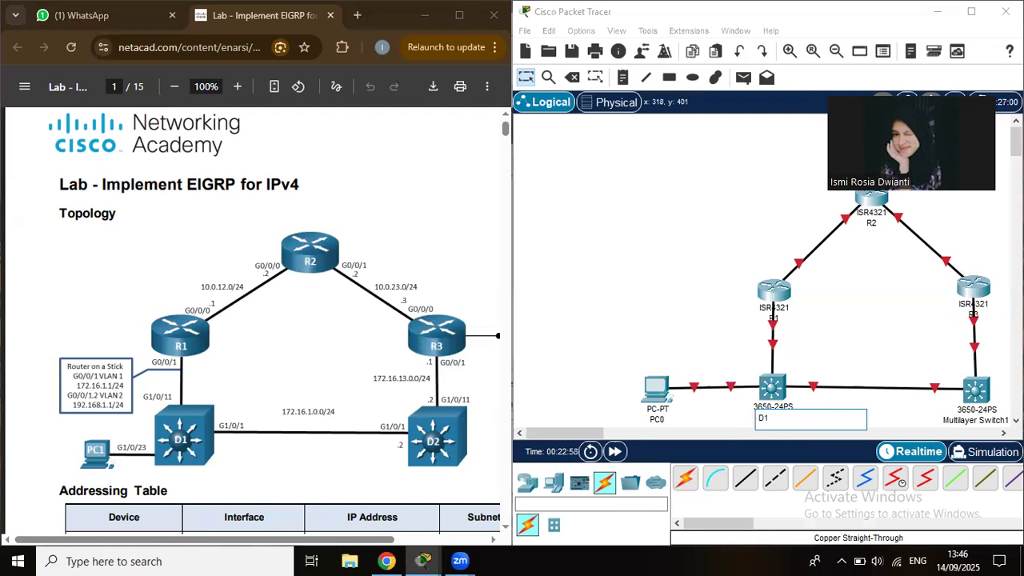
{"action": "key", "text": "Return"}
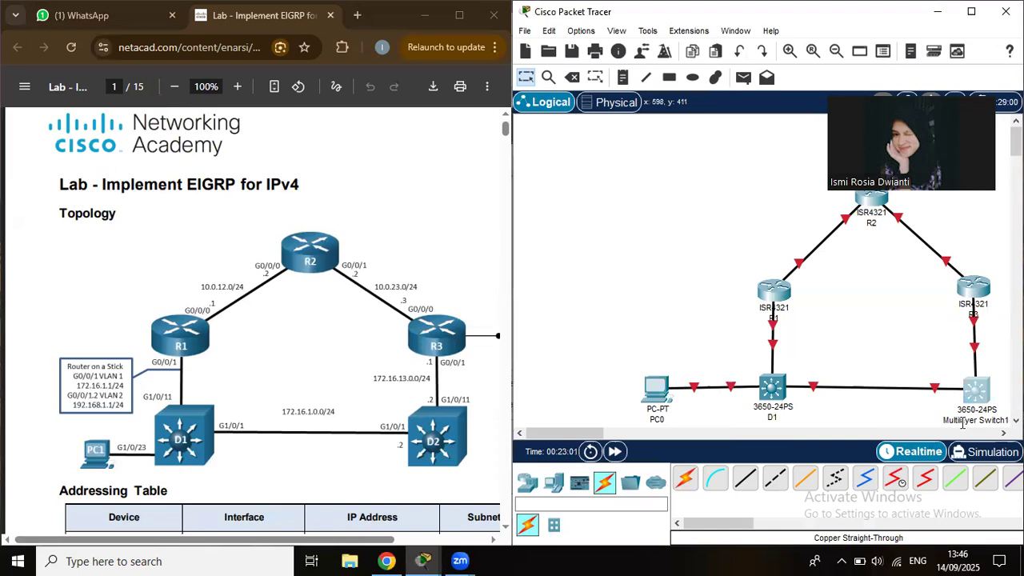
{"action": "double_click", "coordinate": [962, 423]}
{"action": "key", "text": "ctrl+a"}
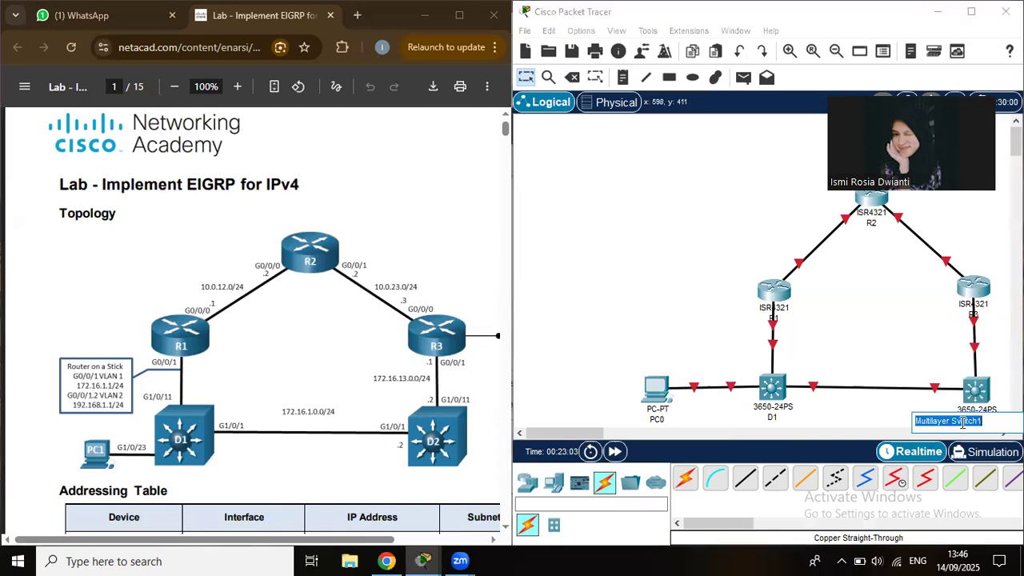
{"action": "key", "text": "BackSpace"}
{"action": "type", "text": "D2"}
{"action": "key", "text": "Return"}
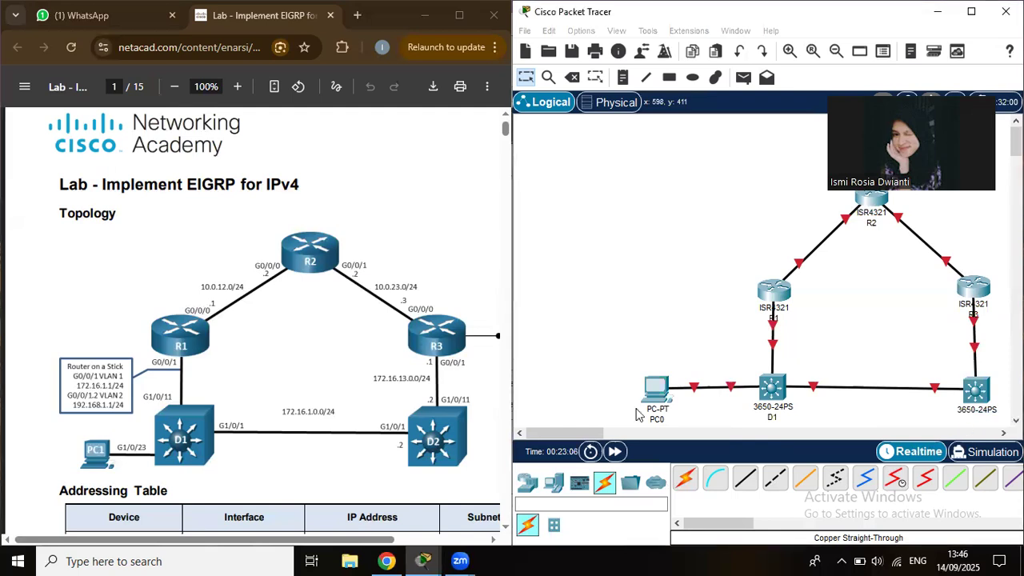
{"action": "left_click_drag", "start_coordinate": [584, 434], "coordinate": [599, 438]}
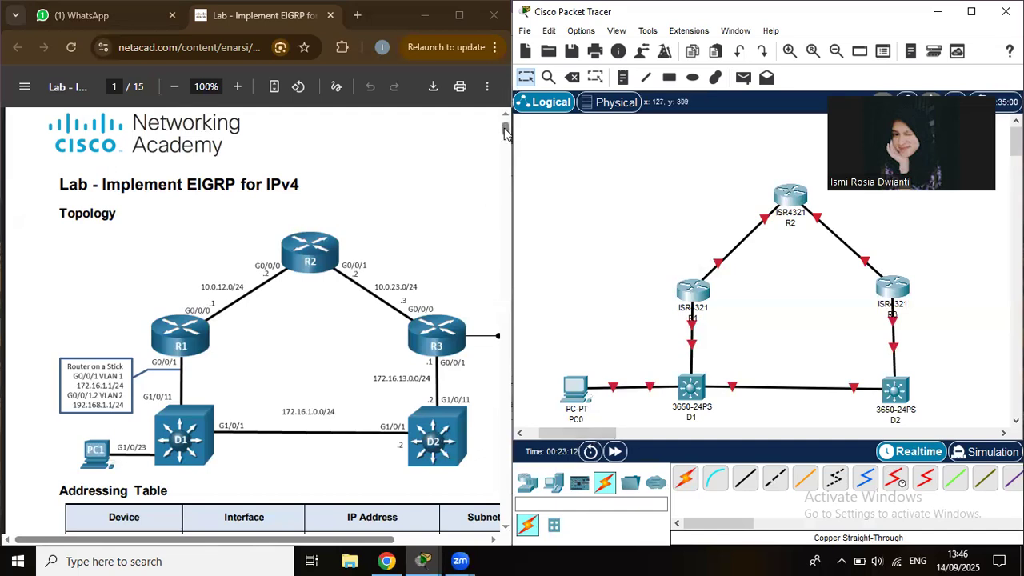
Scroll the lab PDF to the Step 2 Router R1 configuration section.
{"action": "left_click_drag", "start_coordinate": [506, 148], "coordinate": [512, 188]}
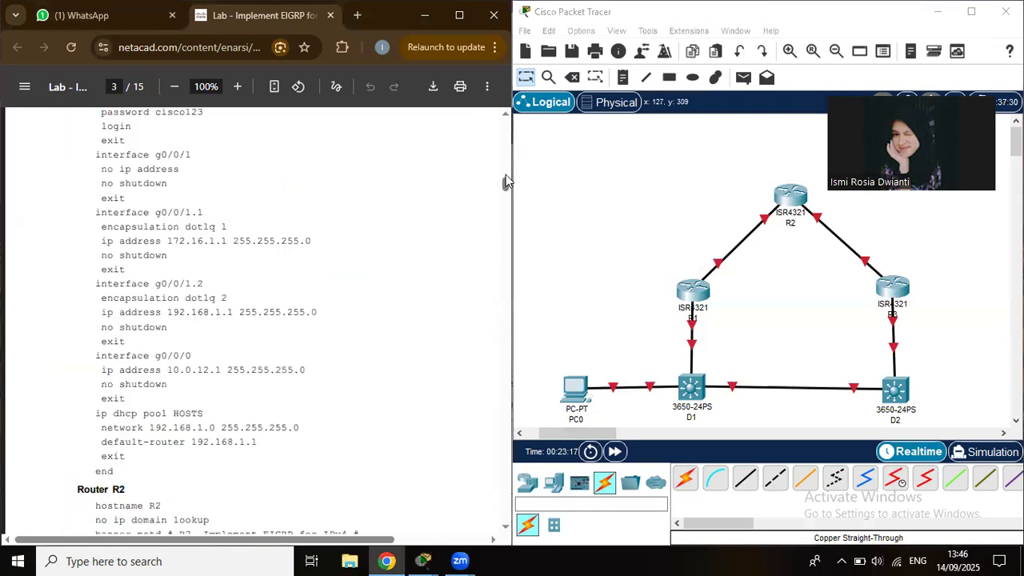
{"action": "scroll", "coordinate": [505, 180], "scroll_direction": "up", "scroll_amount": 3}
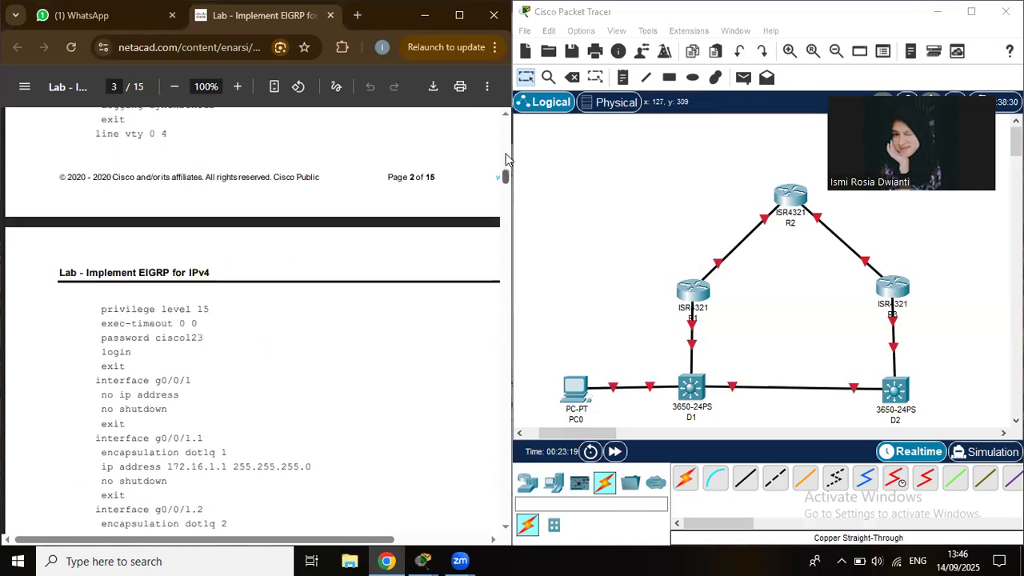
{"action": "scroll", "coordinate": [505, 156], "scroll_direction": "up", "scroll_amount": 5}
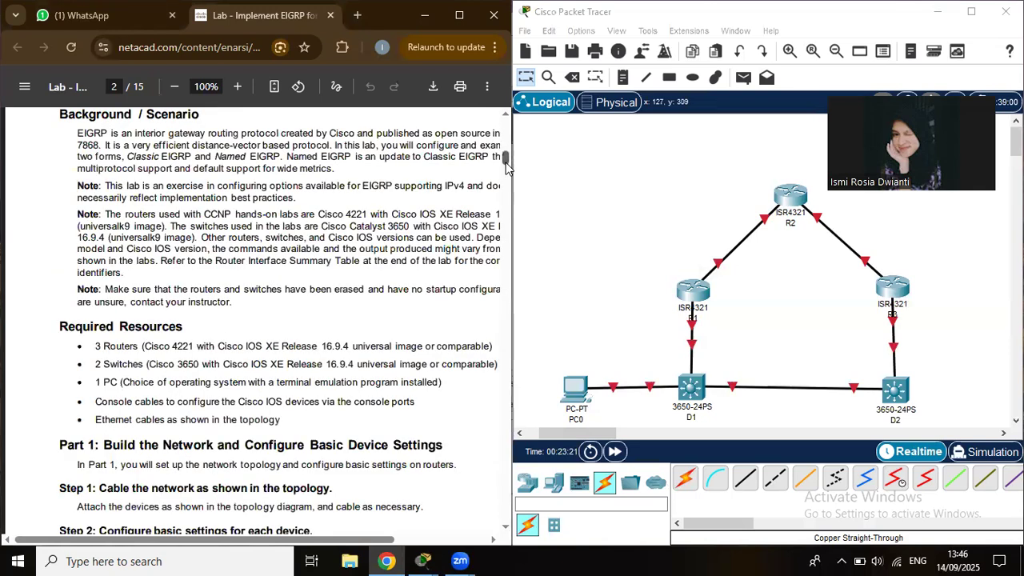
{"action": "scroll", "coordinate": [506, 166], "scroll_direction": "down", "scroll_amount": 3}
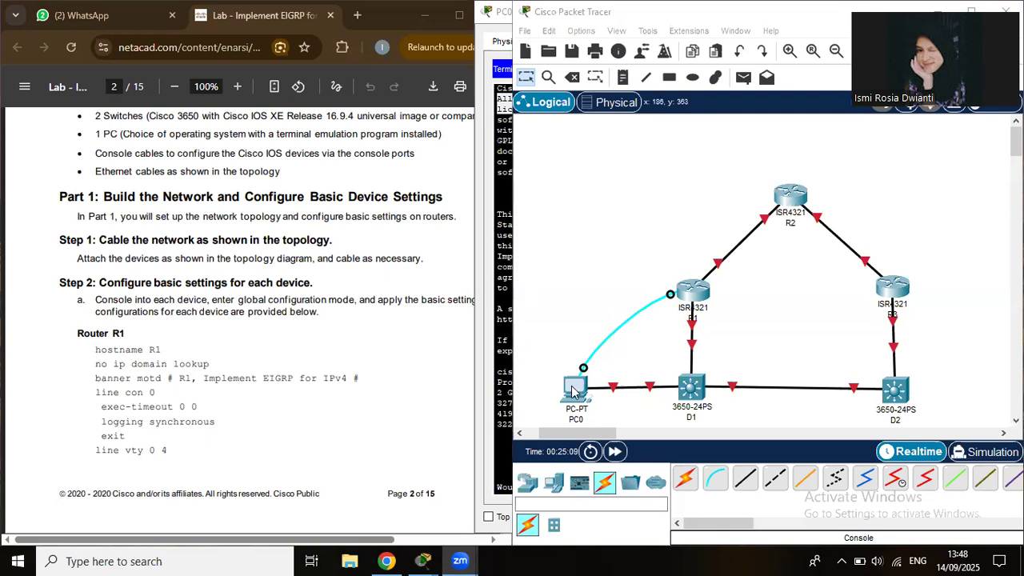
Bring PC0's terminal forward, clear its selection, and move it right of the lab PDF.
{"action": "left_click", "coordinate": [572, 391]}
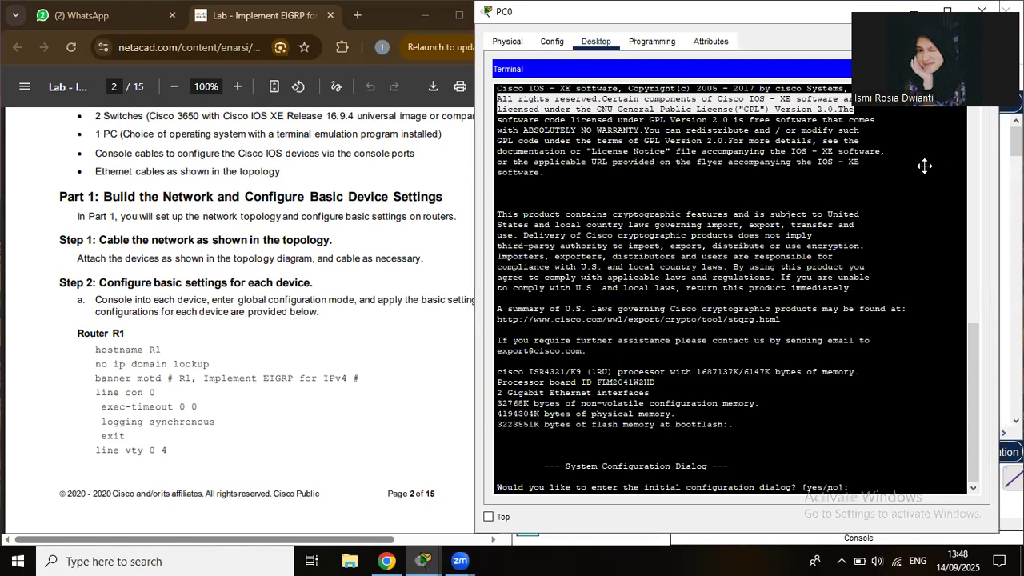
{"action": "left_click", "coordinate": [854, 440]}
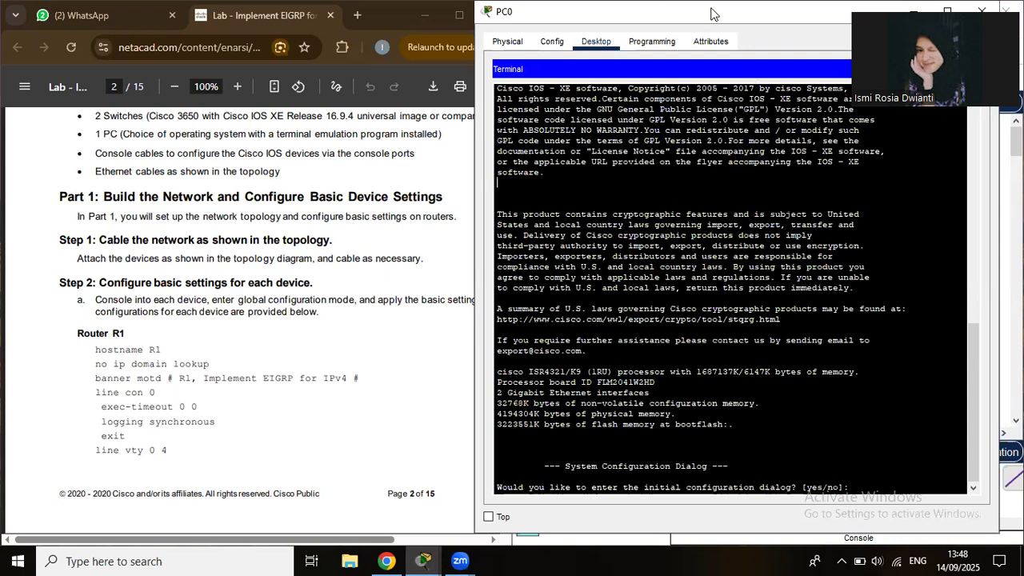
{"action": "left_click_drag", "start_coordinate": [715, 13], "coordinate": [759, 14]}
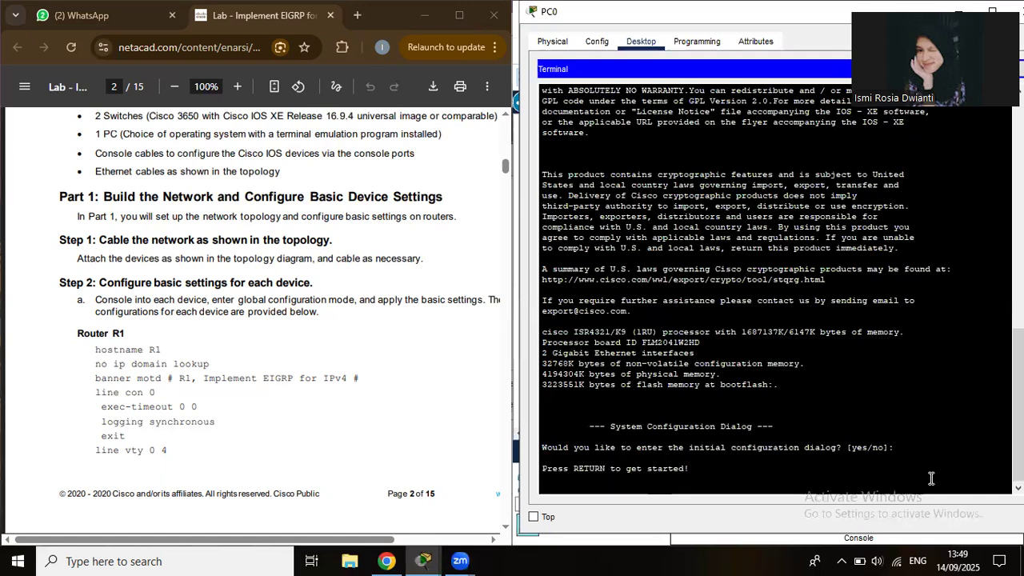
Set hostname R1 and MOTD banner 'R1, Implement EIGRP for IPV4' in global config.
{"action": "key", "text": "Return"}
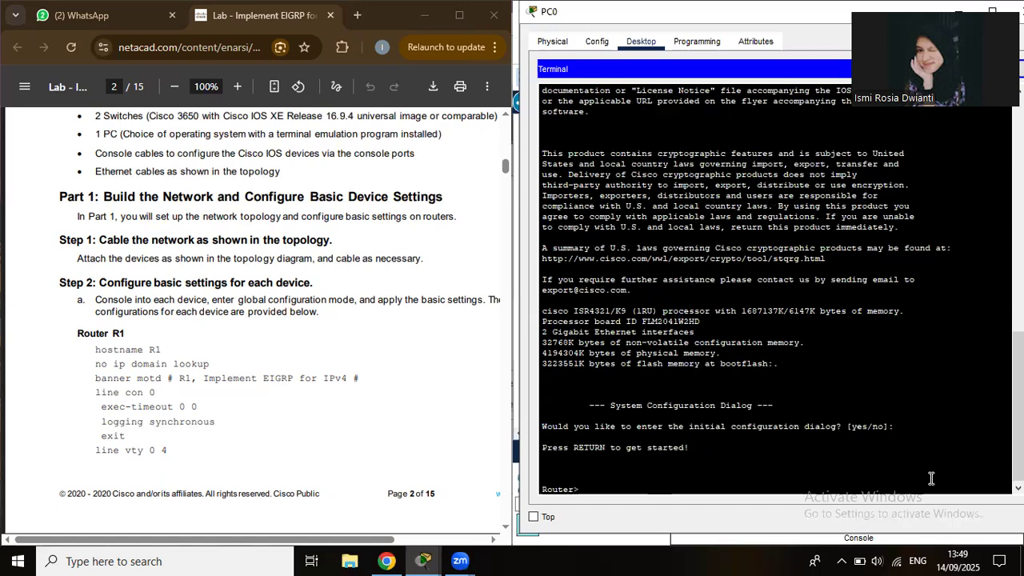
{"action": "type", "text": "en"}
{"action": "key", "text": "Return"}
{"action": "type", "text": "con"}
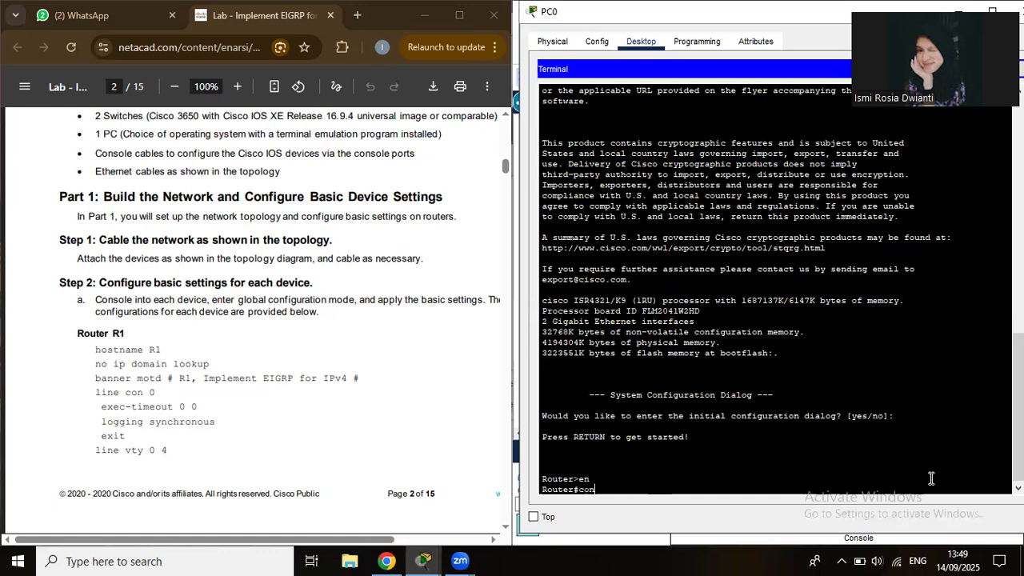
{"action": "type", "text": "f t"}
{"action": "key", "text": "Return"}
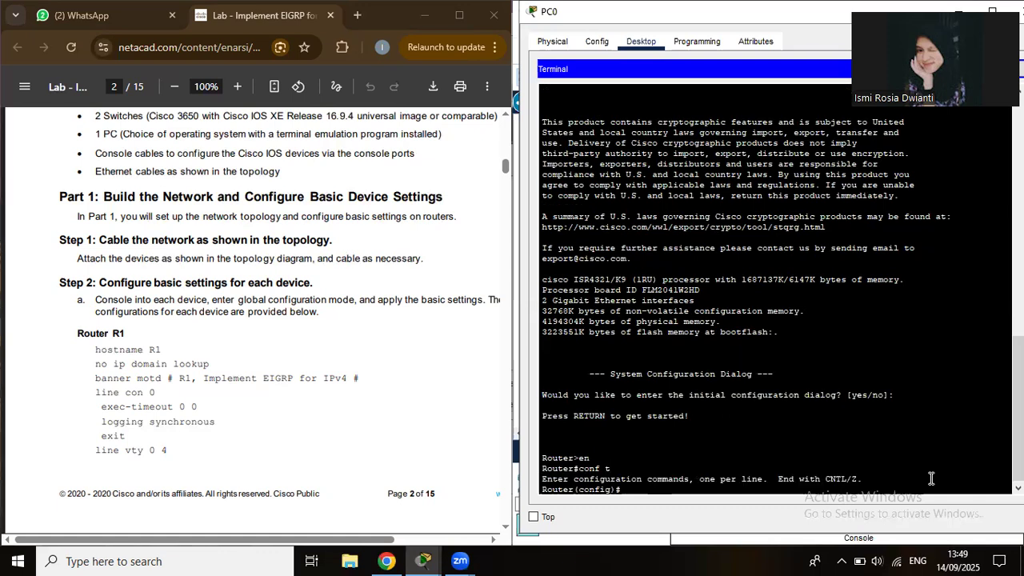
{"action": "type", "text": "hostname R1"}
{"action": "key", "text": "Return"}
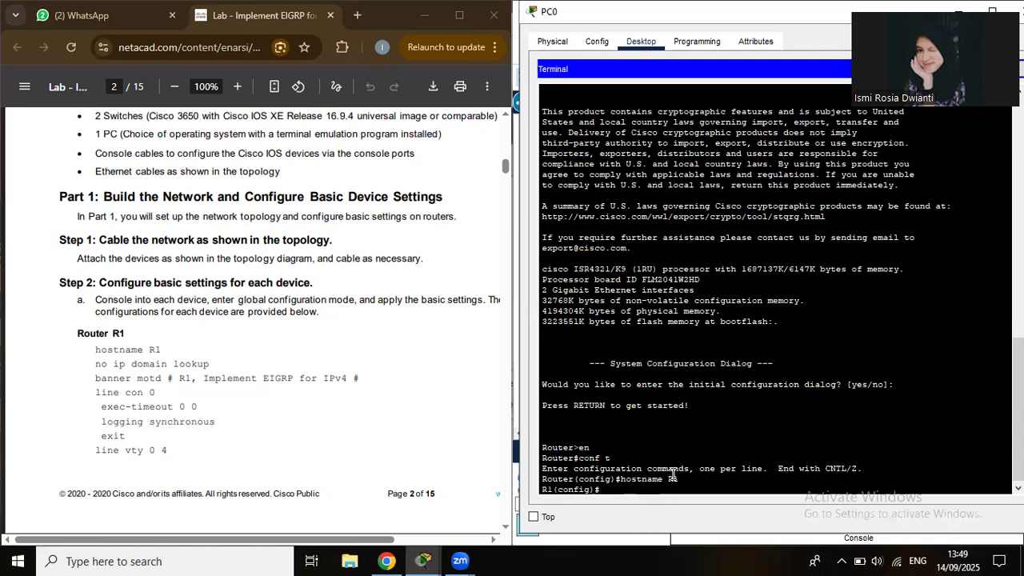
{"action": "type", "text": "banner motd"}
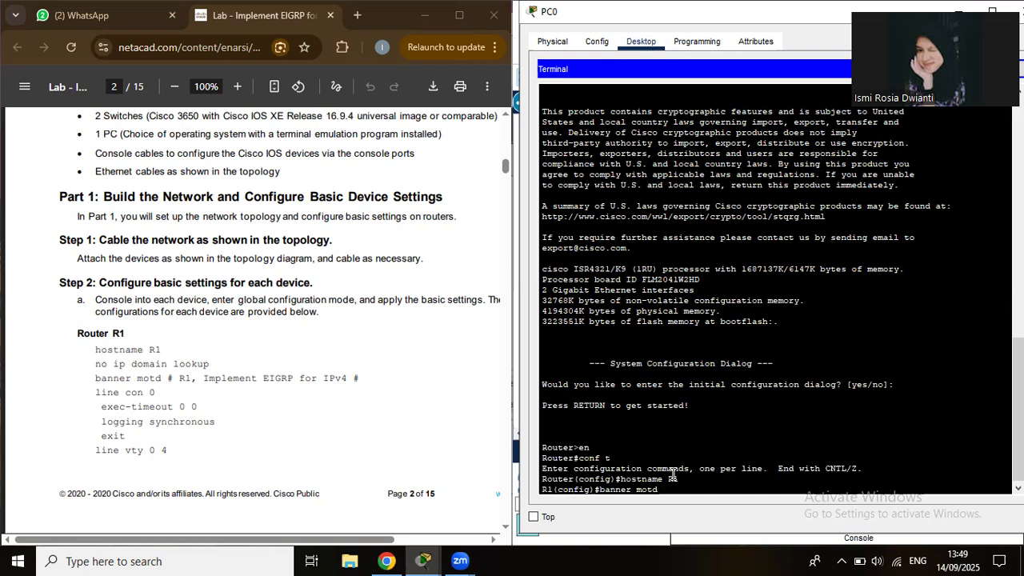
{"action": "type", "text": " # R1, Implement Ei"}
{"action": "key", "text": "BackSpace"}
{"action": "type", "text": "IGRP"}
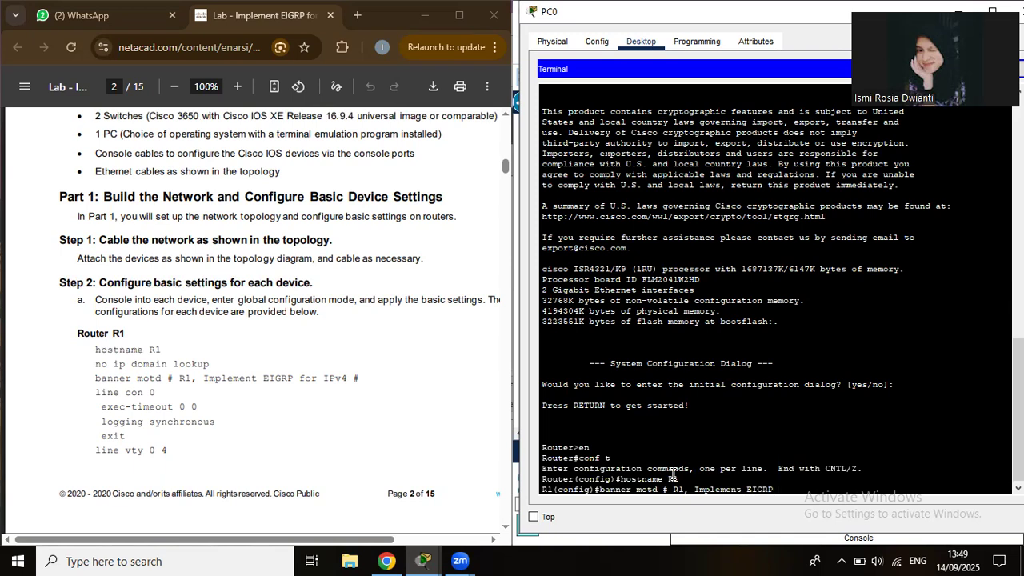
{"action": "type", "text": " for IPV4 #"}
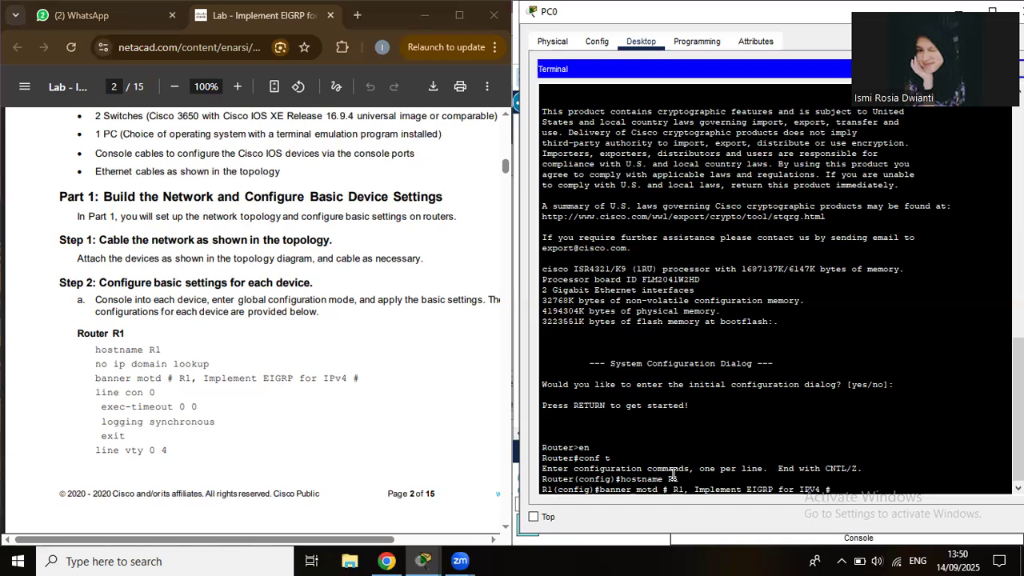
{"action": "key", "text": "Return"}
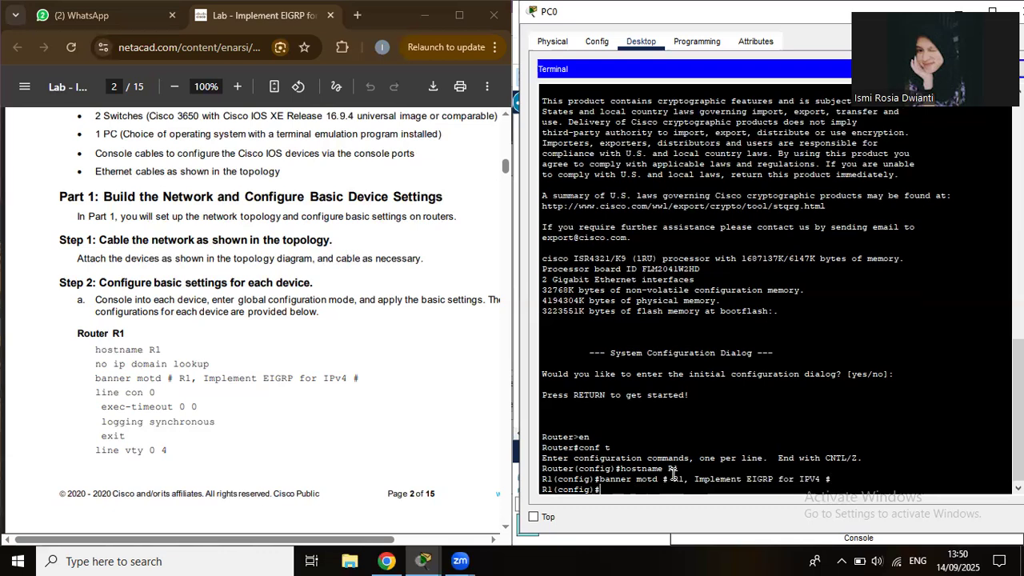
Give console line 0 exec-timeout 0 0 and logging synchronous, then enter line vty 0 4.
{"action": "type", "text": "line con 0"}
{"action": "key", "text": "Return"}
{"action": "type", "text": "ex"}
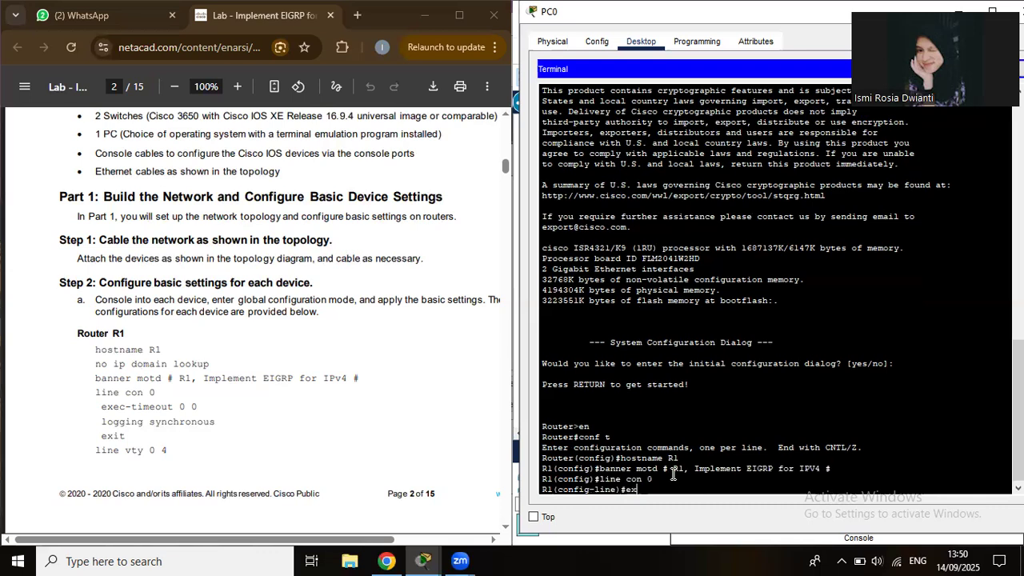
{"action": "type", "text": "ec"}
{"action": "type", "text": "-te"}
{"action": "type", "text": "im"}
{"action": "type", "text": "e"}
{"action": "type", "text": "out"}
{"action": "type", "text": " 0 0"}
{"action": "key", "text": "Return"}
{"action": "type", "text": "lo"}
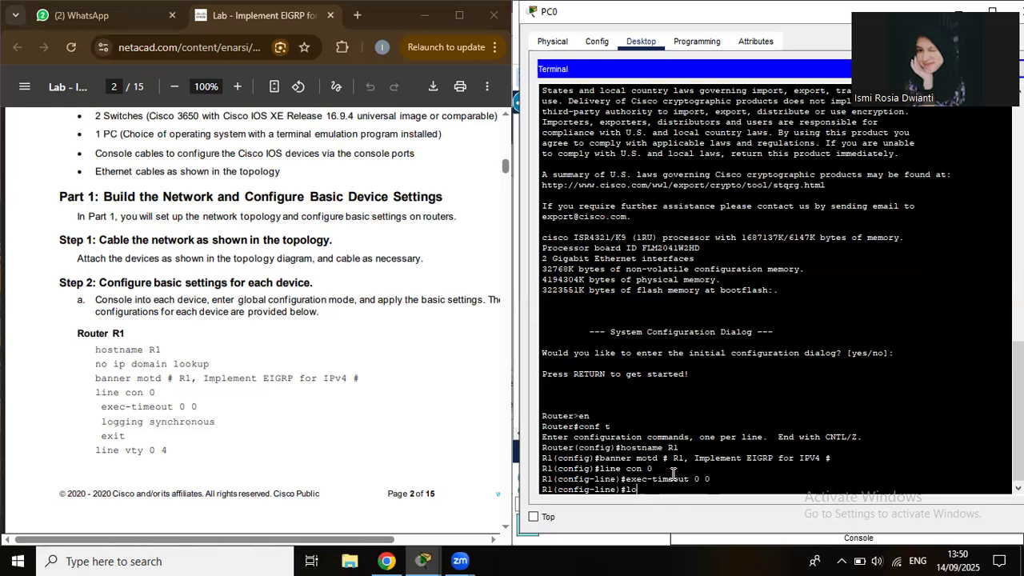
{"action": "type", "text": "gging synchronous"}
{"action": "key", "text": "Return"}
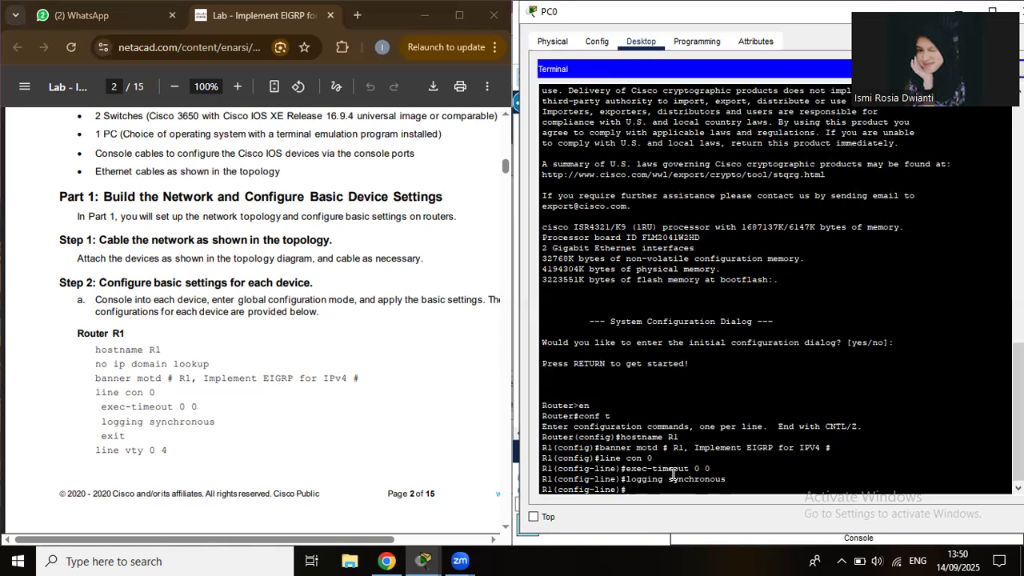
{"action": "type", "text": "exit"}
{"action": "key", "text": "Return"}
{"action": "type", "text": "li"}
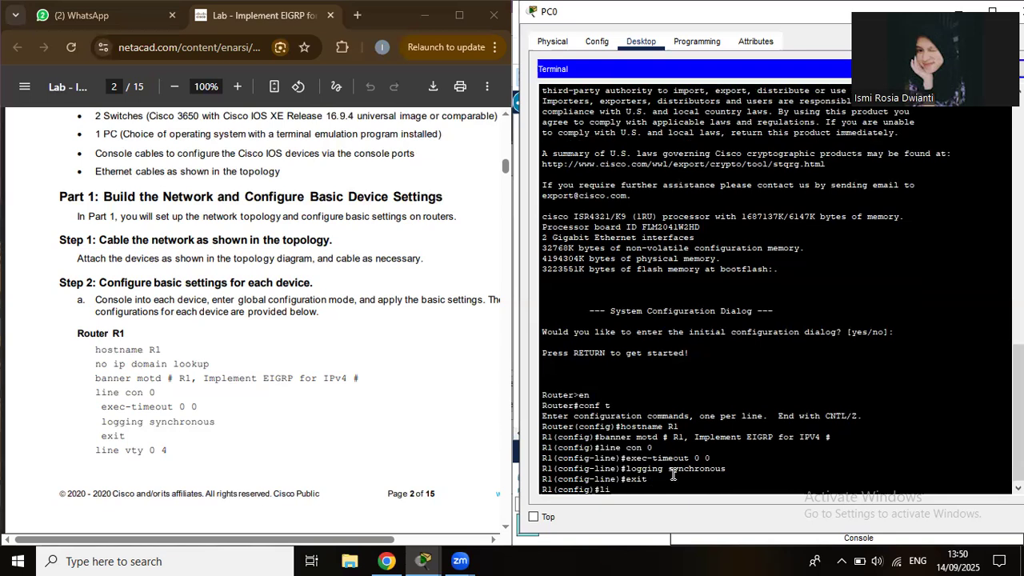
{"action": "type", "text": "ne vty"}
{"action": "type", "text": "0 4"}
{"action": "key", "text": "Return"}
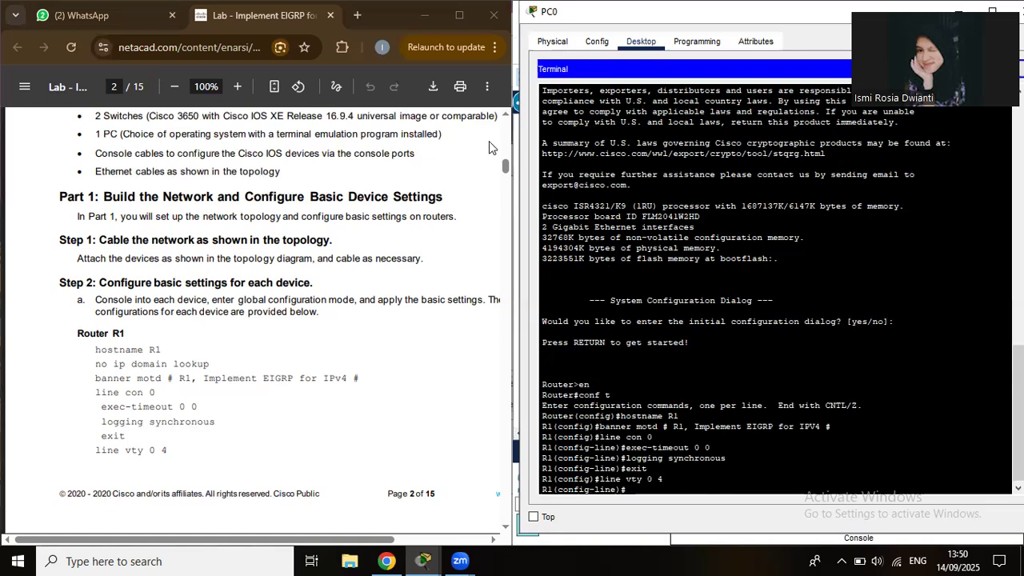
With page 3 of the guide in view, give the VTY lines privilege level 15 and exec-timeout 0 0.
{"action": "left_click", "coordinate": [503, 192]}
{"action": "left_click", "coordinate": [503, 187]}
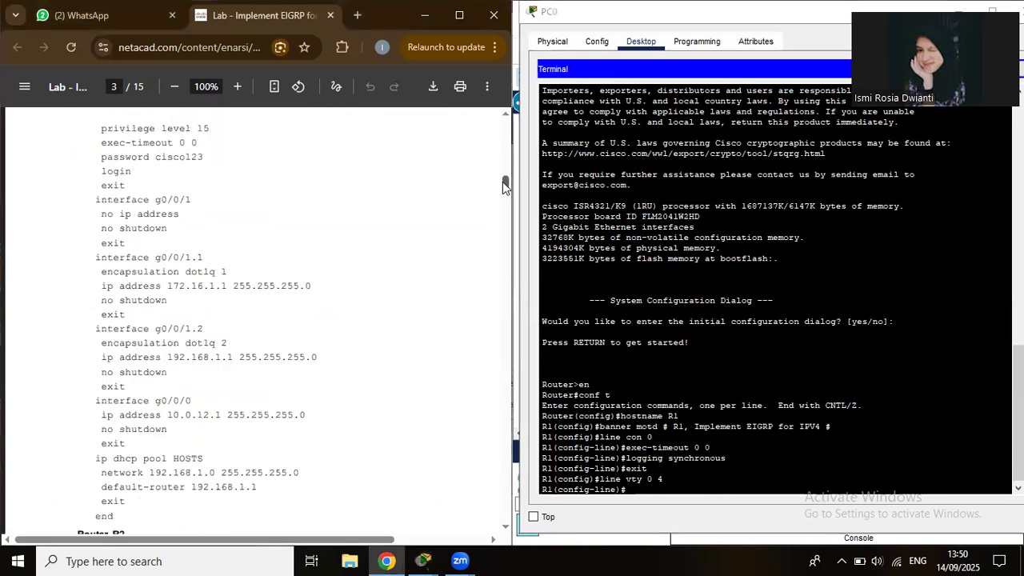
{"action": "scroll", "coordinate": [503, 182], "scroll_direction": "up", "scroll_amount": 1}
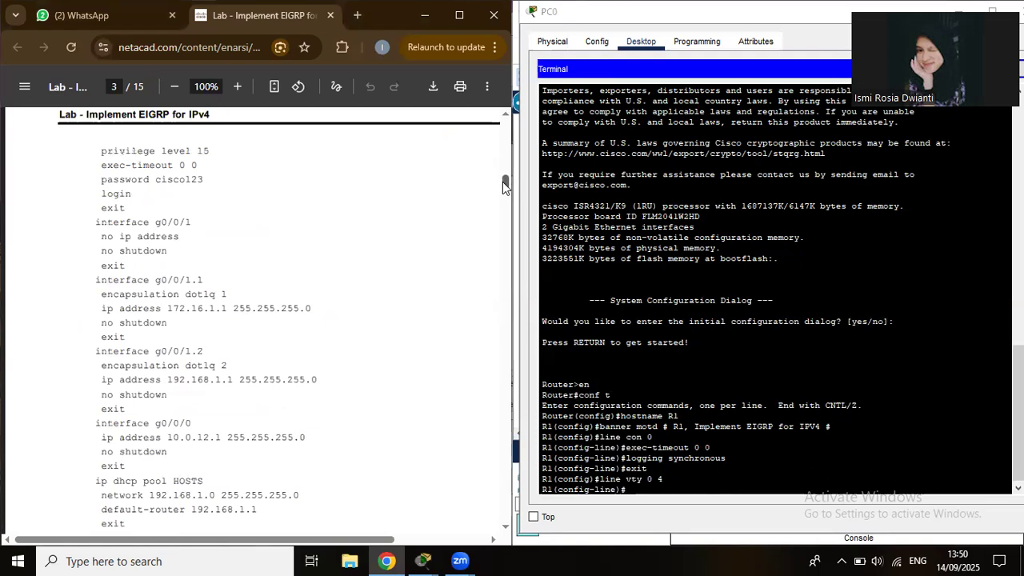
{"action": "left_click", "coordinate": [649, 492]}
{"action": "type", "text": "p"}
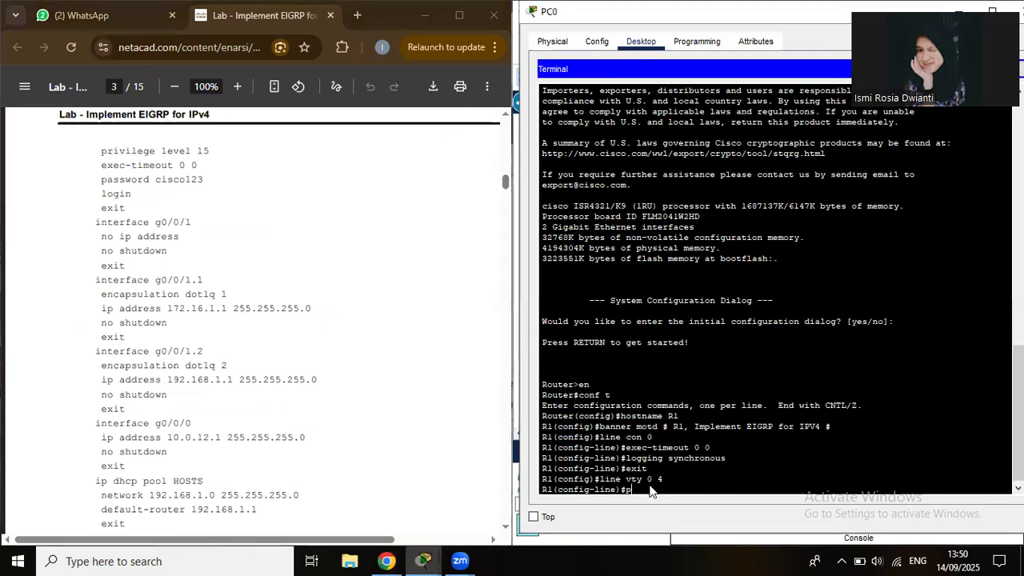
{"action": "type", "text": "rili"}
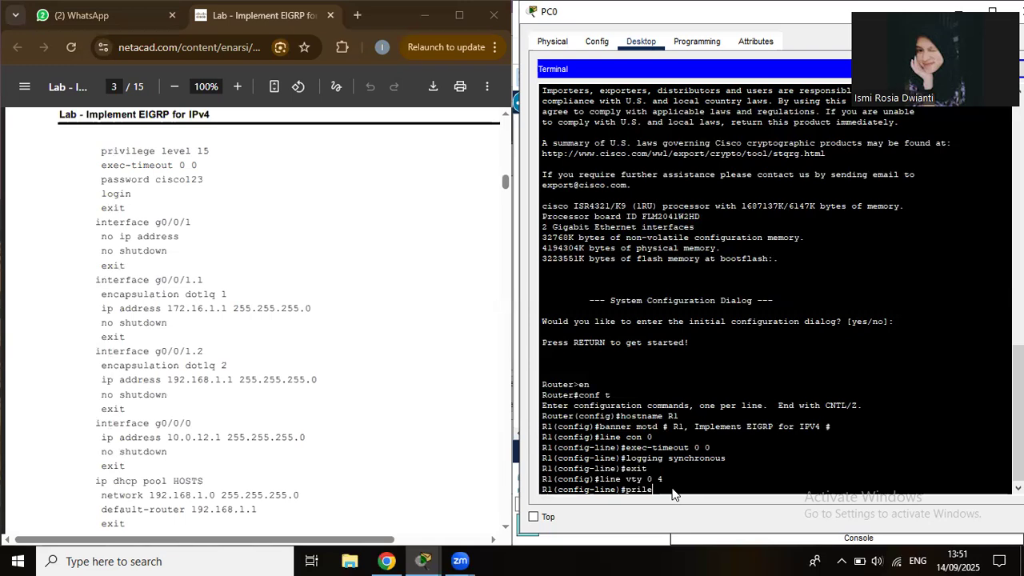
{"action": "key", "text": "BackSpace"}
{"action": "key", "text": "BackSpace"}
{"action": "type", "text": "vilege level 15"}
{"action": "key", "text": "Return"}
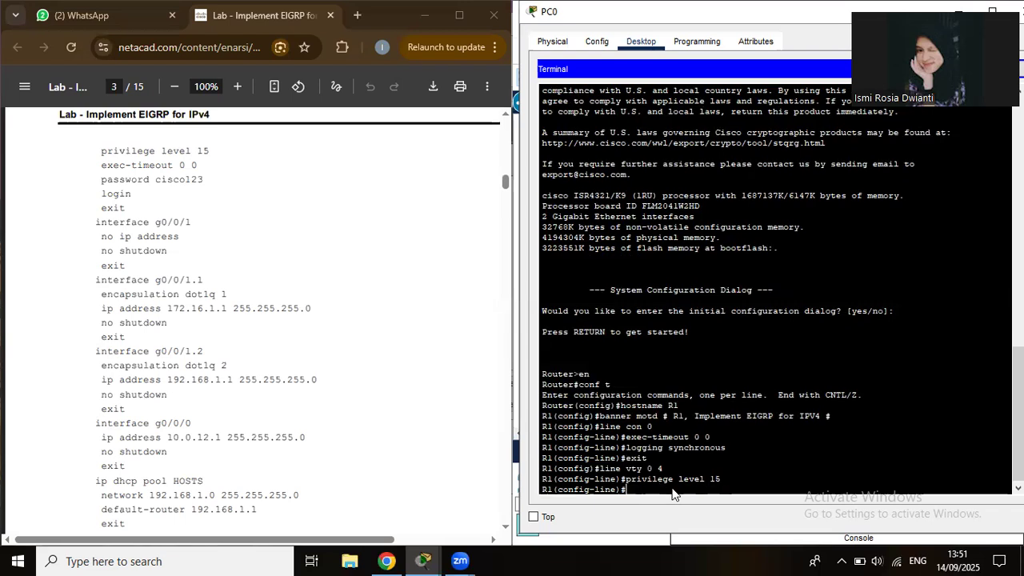
{"action": "type", "text": "exec-timeout 0 0"}
{"action": "key", "text": "Return"}
Set a VTY login password, require login, and leave the line configuration.
{"action": "type", "text": "pas"}
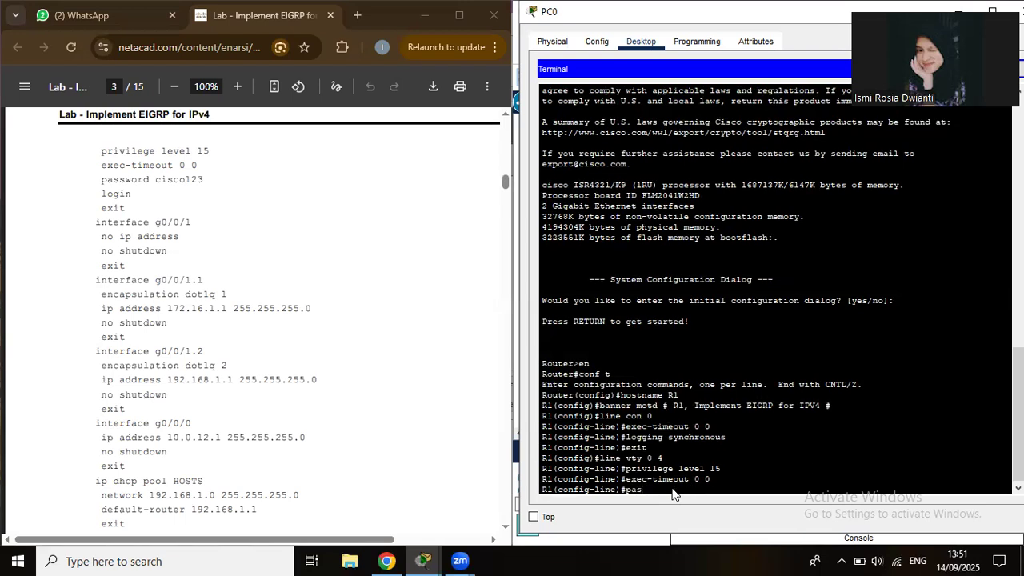
{"action": "type", "text": "swo"}
{"action": "type", "text": "rd"}
{"action": "type", "text": " cis"}
{"action": "type", "text": "col"}
{"action": "type", "text": "23"}
{"action": "key", "text": "Return"}
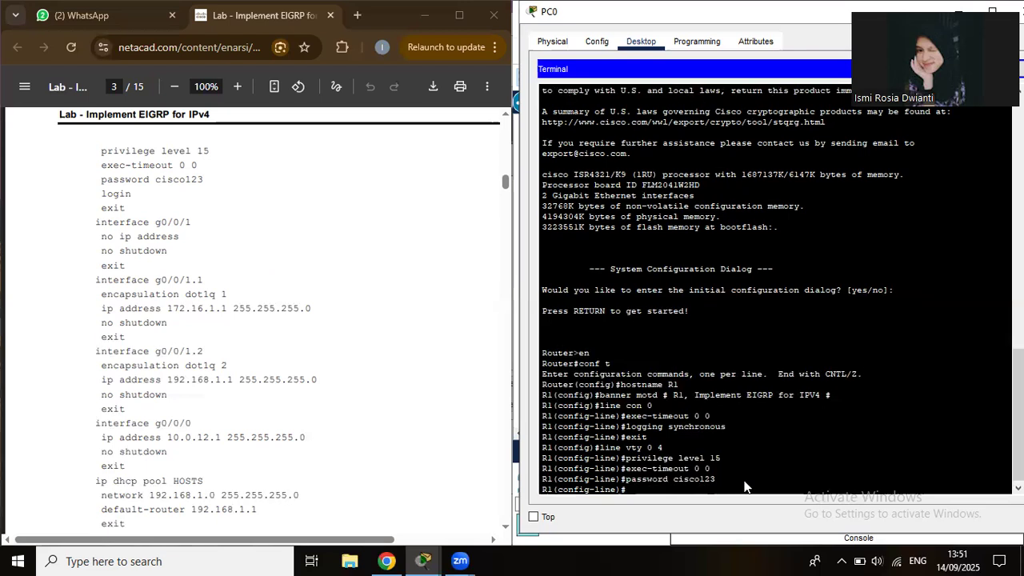
{"action": "type", "text": "login"}
{"action": "key", "text": "Return"}
{"action": "type", "text": "exit"}
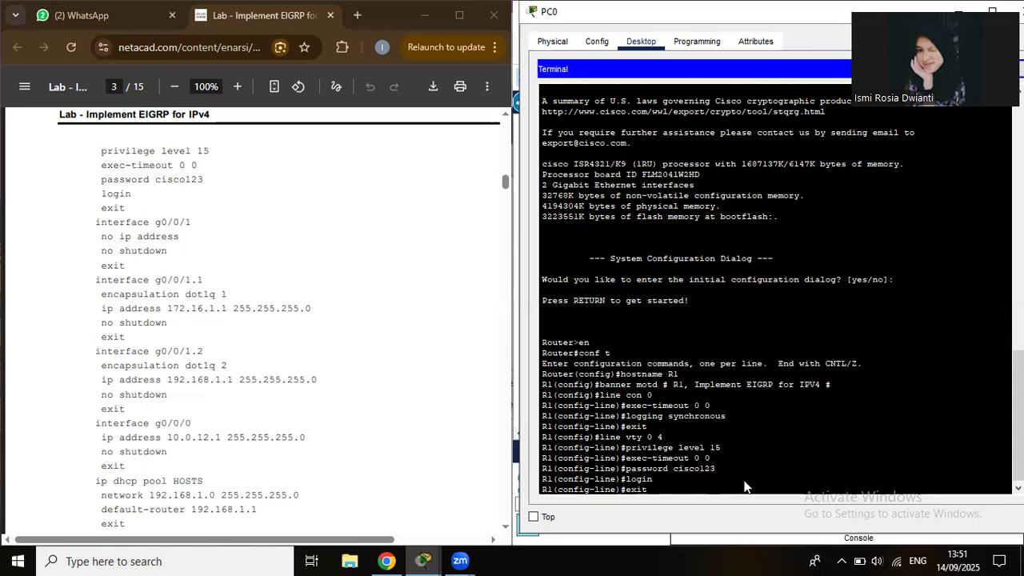
{"action": "key", "text": "Return"}
{"action": "type", "text": "int"}
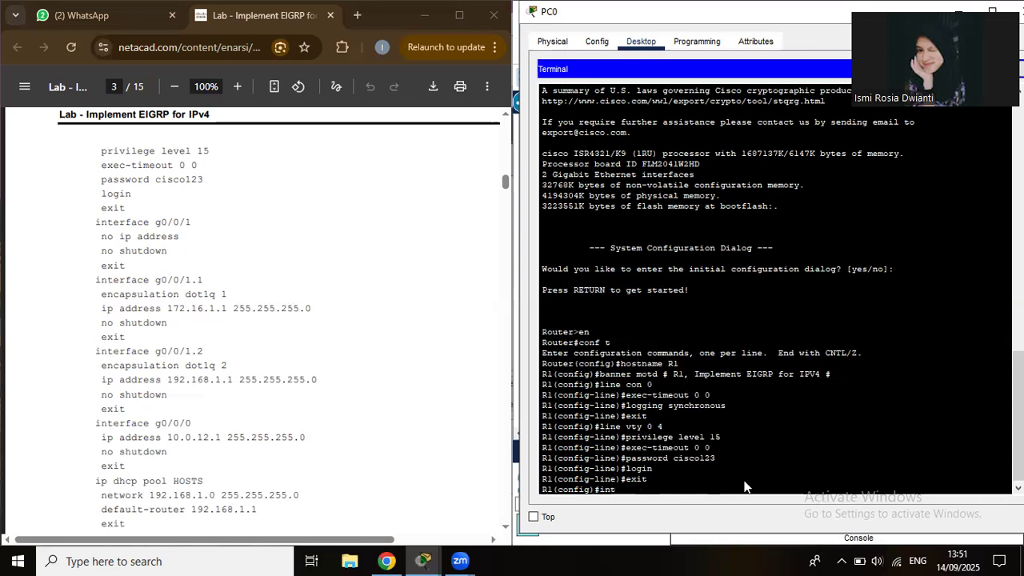
{"action": "type", "text": " g0/0/1"}
On interface g0/0/1, remove the IP address with 'no ip add' and enable it with 'no shut'.
{"action": "key", "text": "Return"}
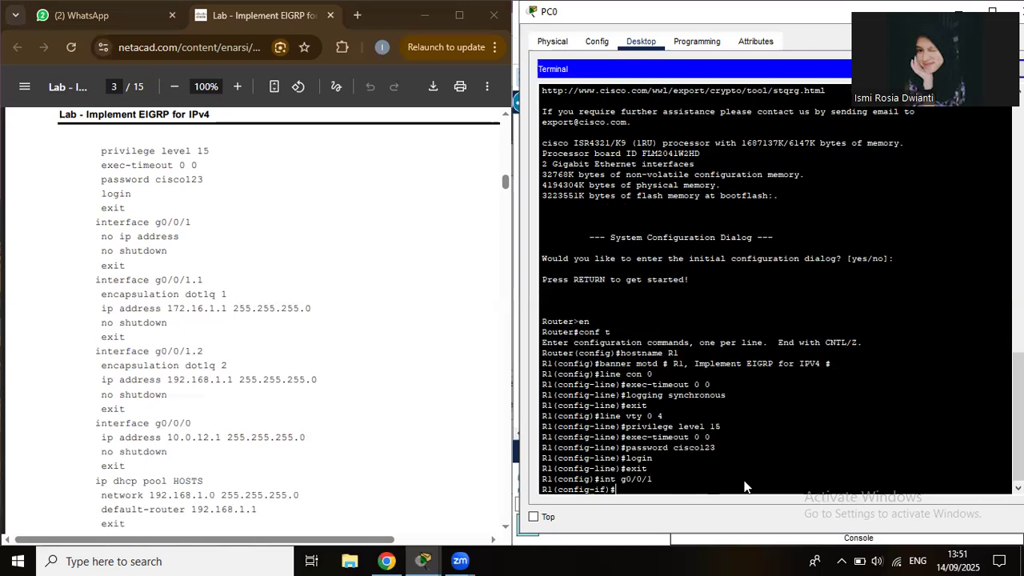
{"action": "type", "text": "no ip add"}
{"action": "key", "text": "Return"}
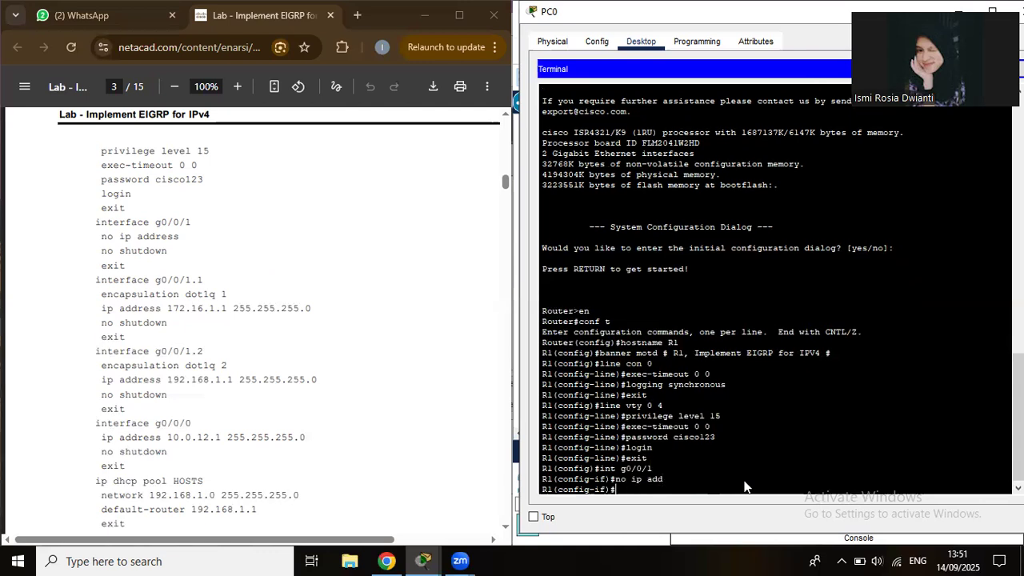
{"action": "type", "text": "no shut"}
{"action": "key", "text": "Return"}
{"action": "type", "text": "exit"}
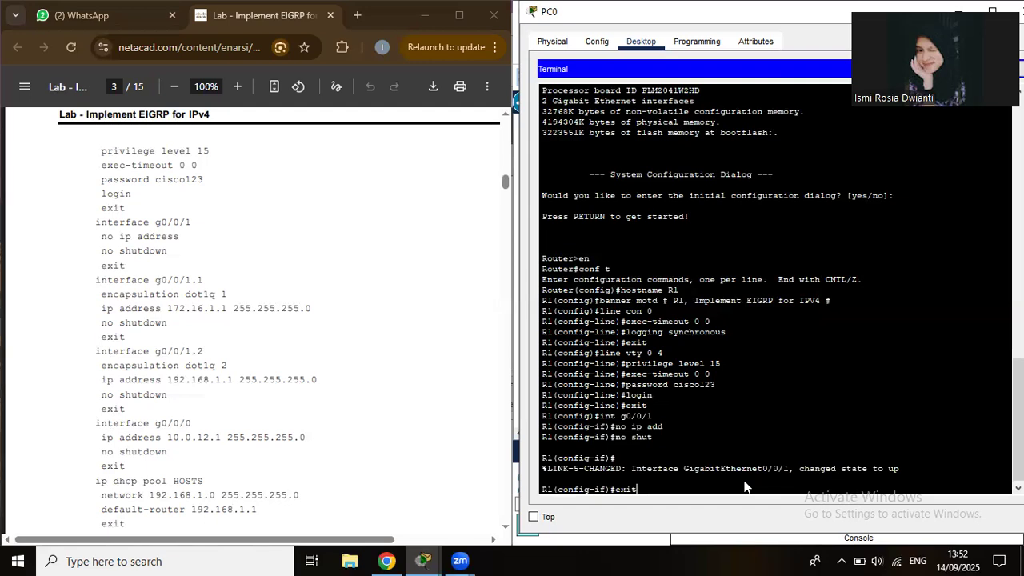
{"action": "key", "text": "Return"}
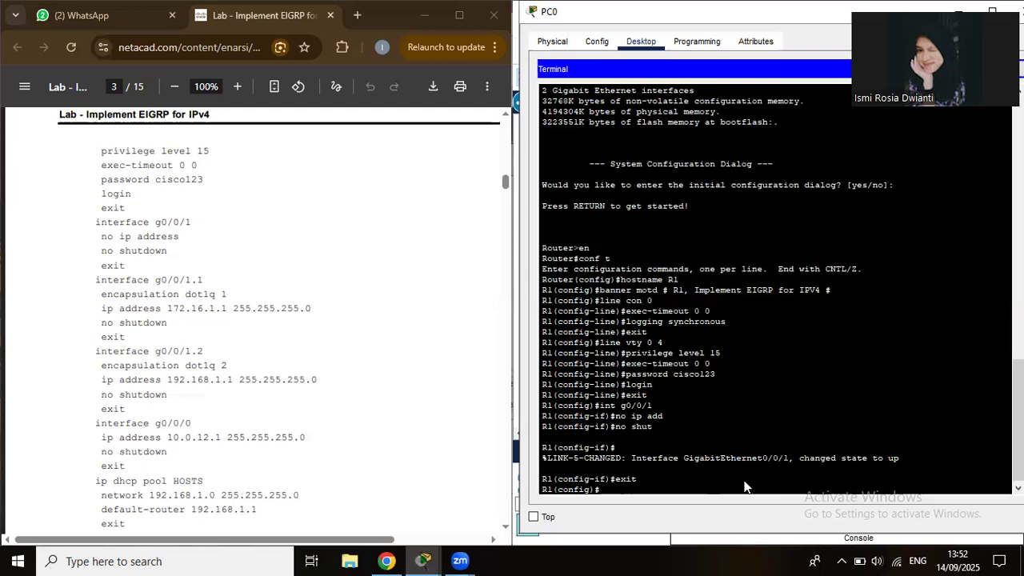
{"action": "type", "text": "int"}
{"action": "type", "text": " g"}
{"action": "type", "text": "0/0"}
{"action": "type", "text": "/1"}
{"action": "type", "text": "/"}
{"action": "type", "text": "1"}
Create subinterface g0/0/1.1 with dot1q encapsulation for VLAN 1.
{"action": "key", "text": "Return"}
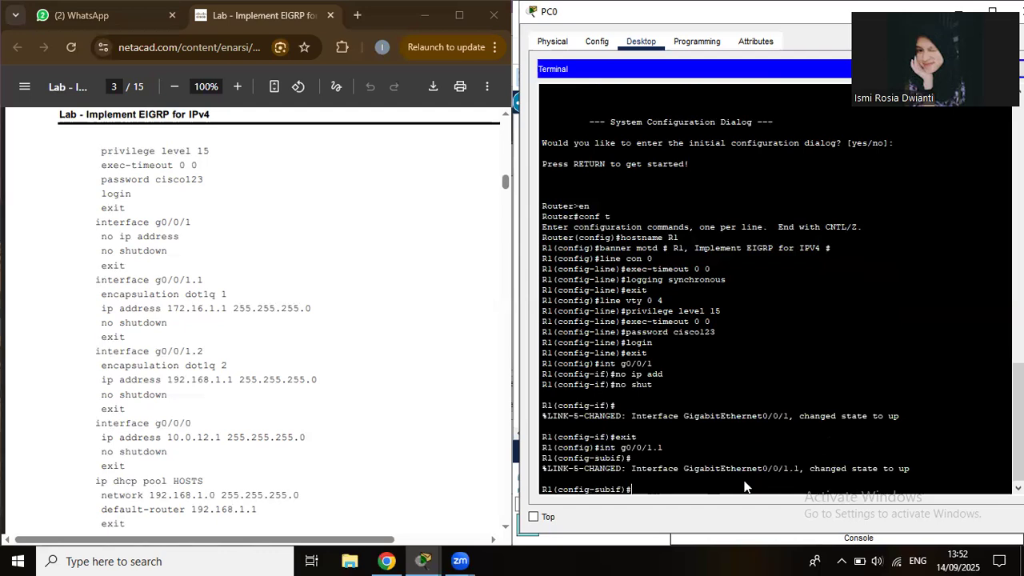
{"action": "type", "text": "e"}
{"action": "type", "text": "nc"}
{"action": "type", "text": "apa"}
{"action": "type", "text": "su"}
{"action": "type", "text": "lati"}
{"action": "type", "text": "on"}
{"action": "type", "text": " d"}
{"action": "type", "text": "otl"}
{"action": "type", "text": "q"}
{"action": "type", "text": " 1"}
{"action": "key", "text": "Return"}
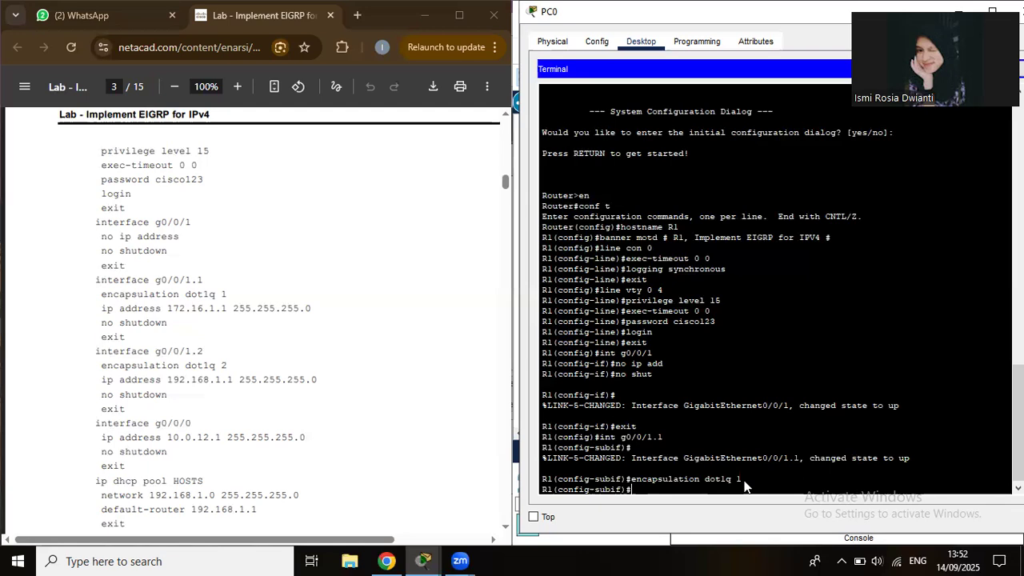
Assign 172.16.1.1 255.255.255.0 to g0/0/1.1, enable it, and exit the subinterface.
{"action": "type", "text": "ip add 17"}
{"action": "type", "text": "2.16.1.1 255.255.255.0"}
{"action": "key", "text": "Return"}
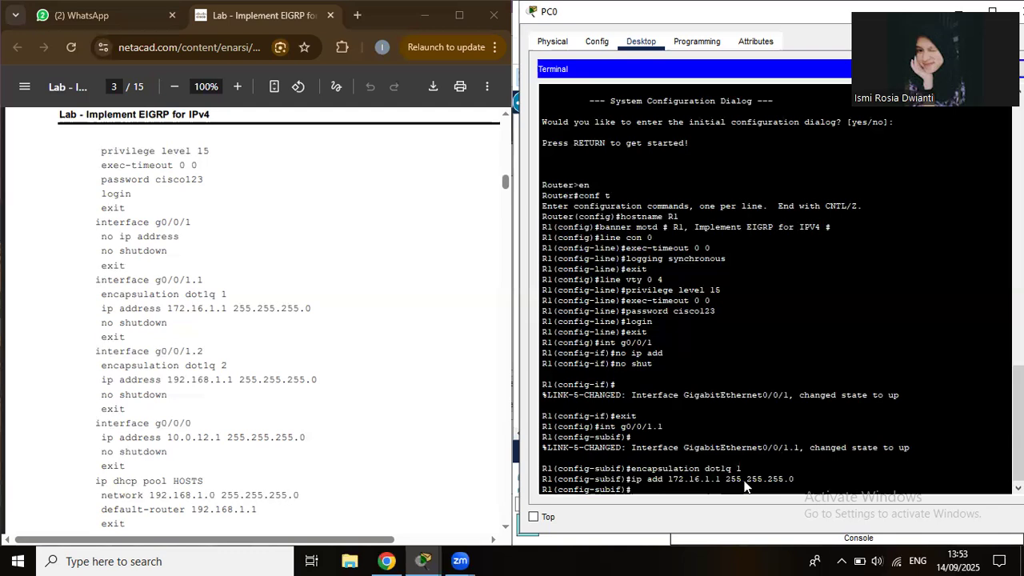
{"action": "type", "text": "no shut"}
{"action": "key", "text": "Return"}
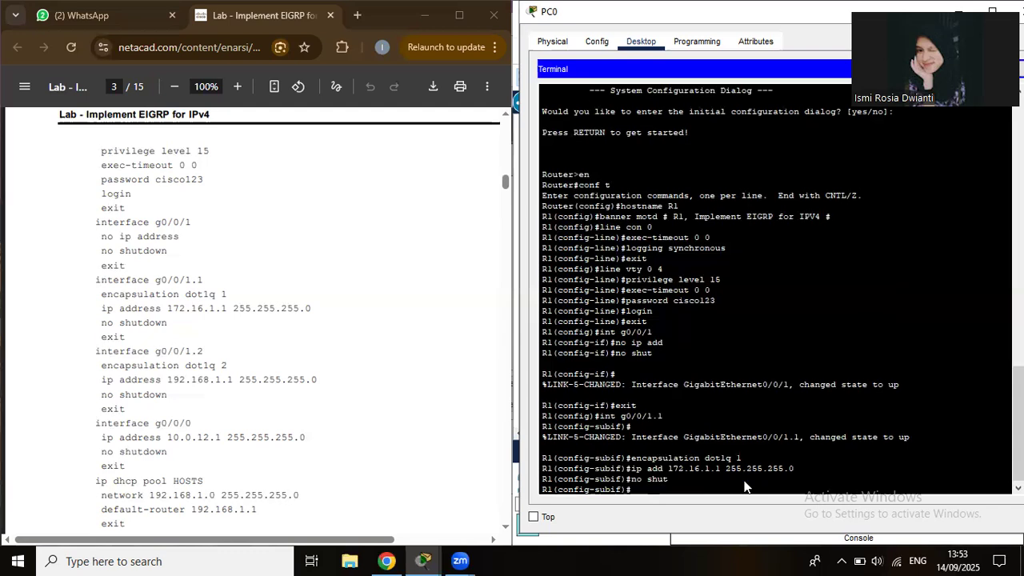
{"action": "type", "text": "exit"}
{"action": "key", "text": "Return"}
{"action": "type", "text": "int"}
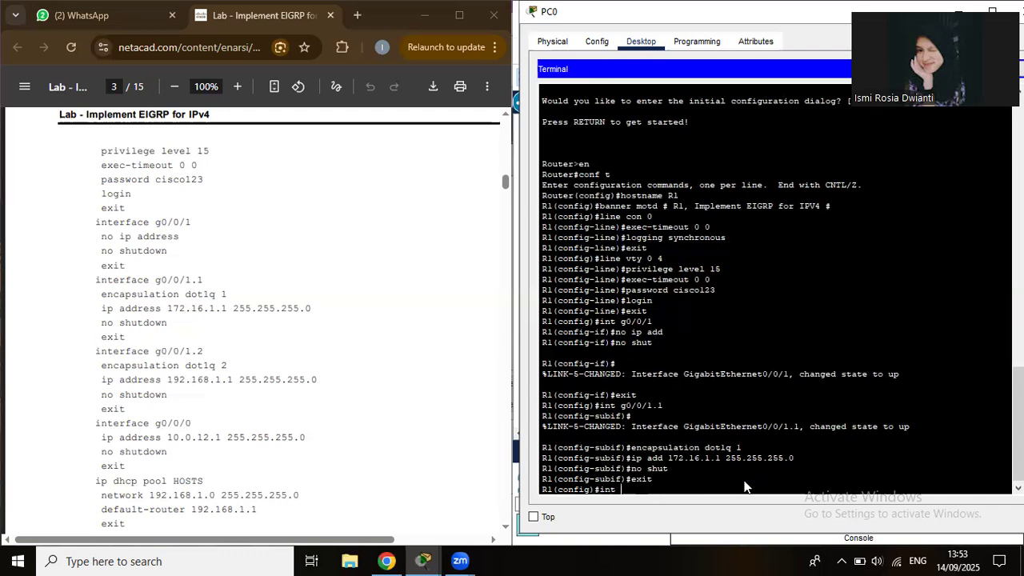
{"action": "type", "text": " g0/0/1.2"}
Create subinterface g0/0/1.2 with dot1q encapsulation for VLAN 2, editing the recalled command.
{"action": "key", "text": "Return"}
{"action": "type", "text": "e"}
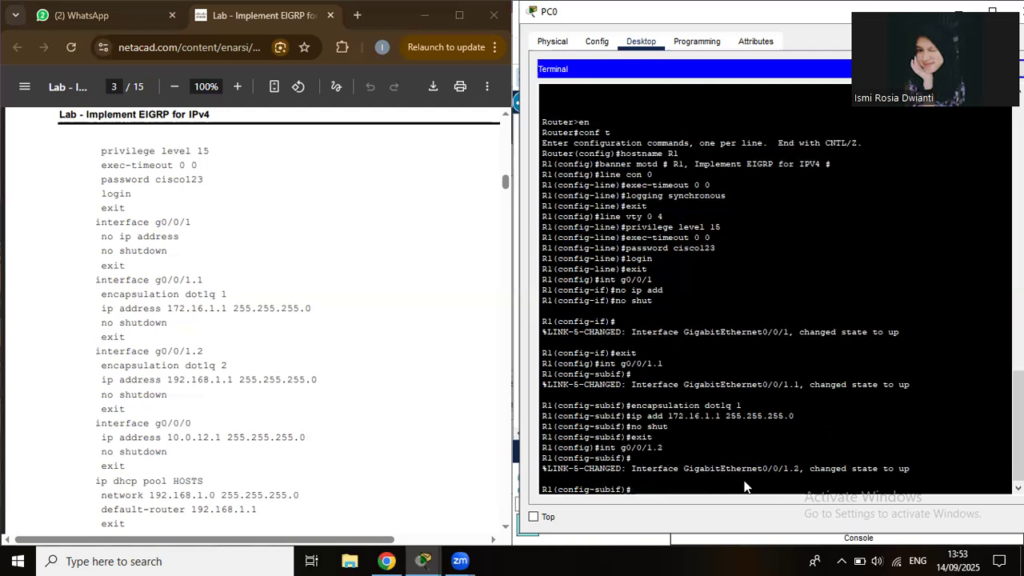
{"action": "key", "text": "Up"}
{"action": "key", "text": "Up"}
{"action": "key", "text": "Up"}
{"action": "key", "text": "Up"}
{"action": "key", "text": "Up"}
{"action": "key", "text": "BackSpace"}
{"action": "type", "text": "2"}
{"action": "key", "text": "Return"}
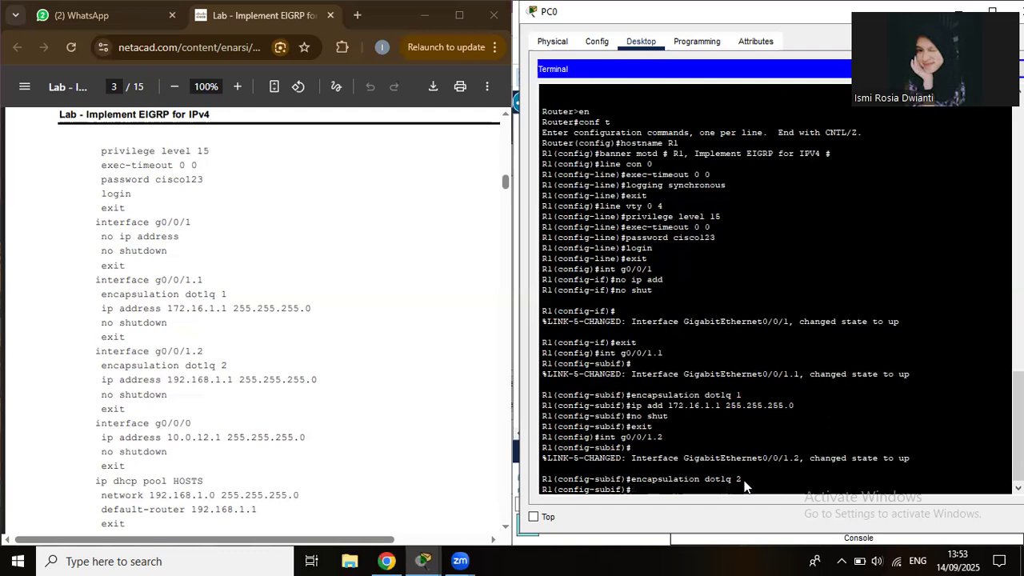
Give g0/0/1.2 address 192.168.1.1 255.255.255.0, enable it, and return to global configuration.
{"action": "type", "text": "no shut"}
{"action": "key", "text": "Up"}
{"action": "key", "text": "Up"}
{"action": "key", "text": "Up"}
{"action": "key", "text": "Up"}
{"action": "key", "text": "Up"}
{"action": "key", "text": "Left"}
{"action": "key", "text": "Left"}
{"action": "key", "text": "Left"}
{"action": "key", "text": "Left"}
{"action": "key", "text": "Left"}
{"action": "key", "text": "Left"}
{"action": "key", "text": "Left"}
{"action": "key", "text": "Left"}
{"action": "type", "text": "8"}
{"action": "key", "text": "Left"}
{"action": "key", "text": "Left"}
{"action": "key", "text": "Left"}
{"action": "key", "text": "Left"}
{"action": "key", "text": "Left"}
{"action": "key", "text": "Return"}
{"action": "type", "text": "no"}
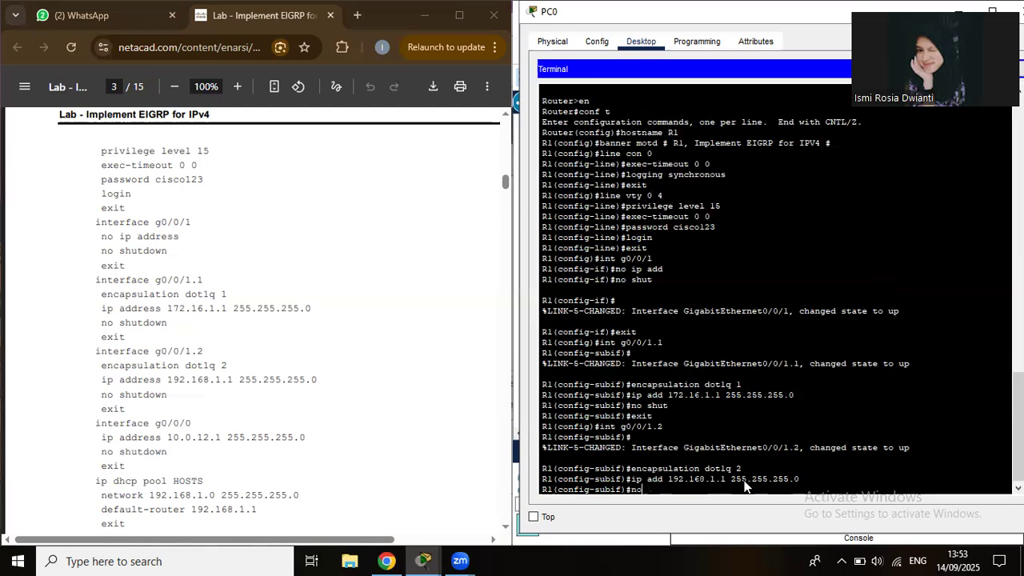
{"action": "type", "text": " shut"}
{"action": "key", "text": "Return"}
{"action": "type", "text": "exi"}
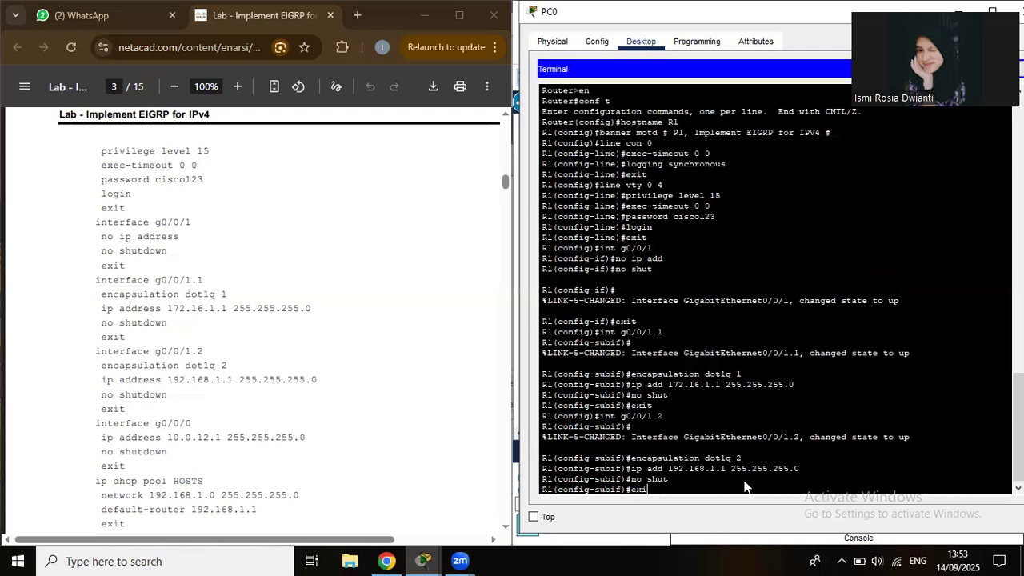
{"action": "type", "text": "t"}
{"action": "key", "text": "Return"}
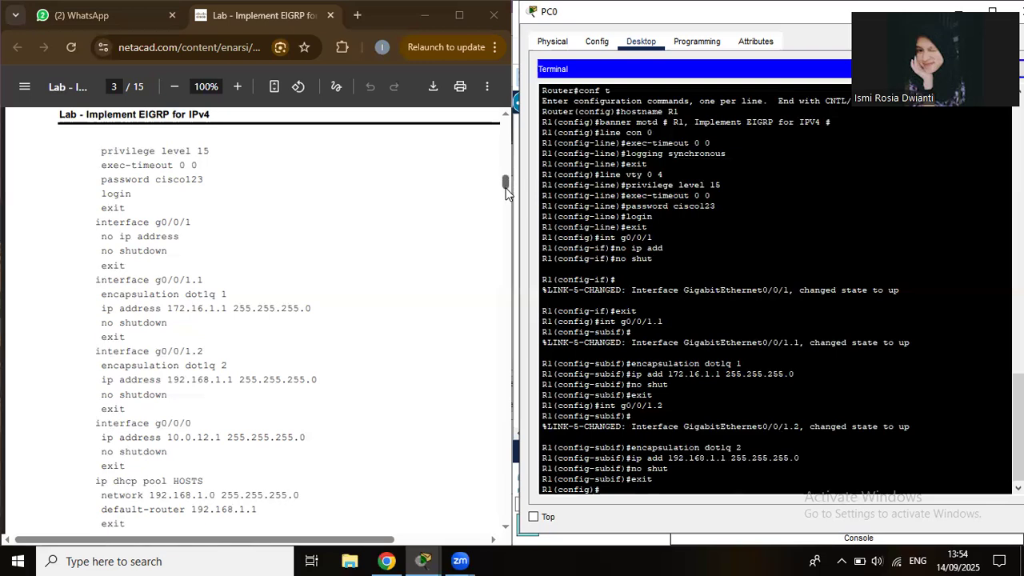
Check the guide for the next commands and enter configuration for interface g0/0/0.
{"action": "left_click_drag", "start_coordinate": [505, 189], "coordinate": [507, 195]}
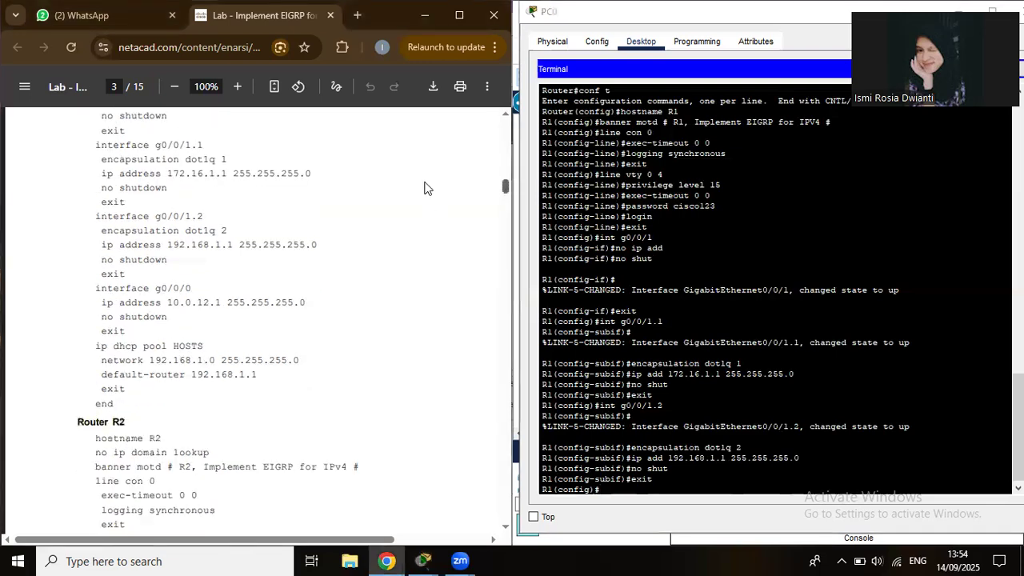
{"action": "scroll", "coordinate": [427, 188], "scroll_direction": "down", "scroll_amount": 4}
{"action": "scroll", "coordinate": [424, 190], "scroll_direction": "up", "scroll_amount": 5}
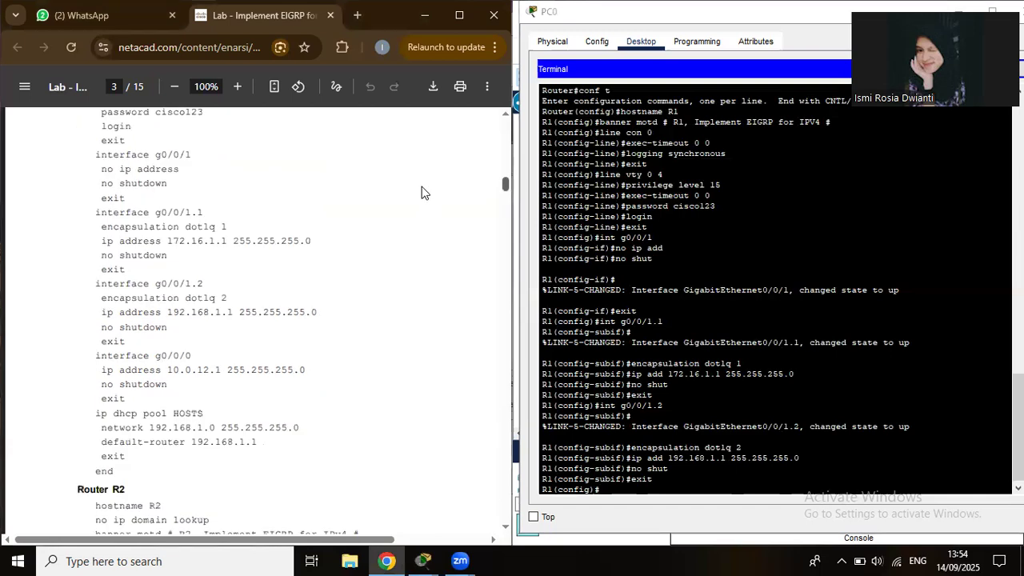
{"action": "scroll", "coordinate": [320, 216], "scroll_direction": "down", "scroll_amount": 1}
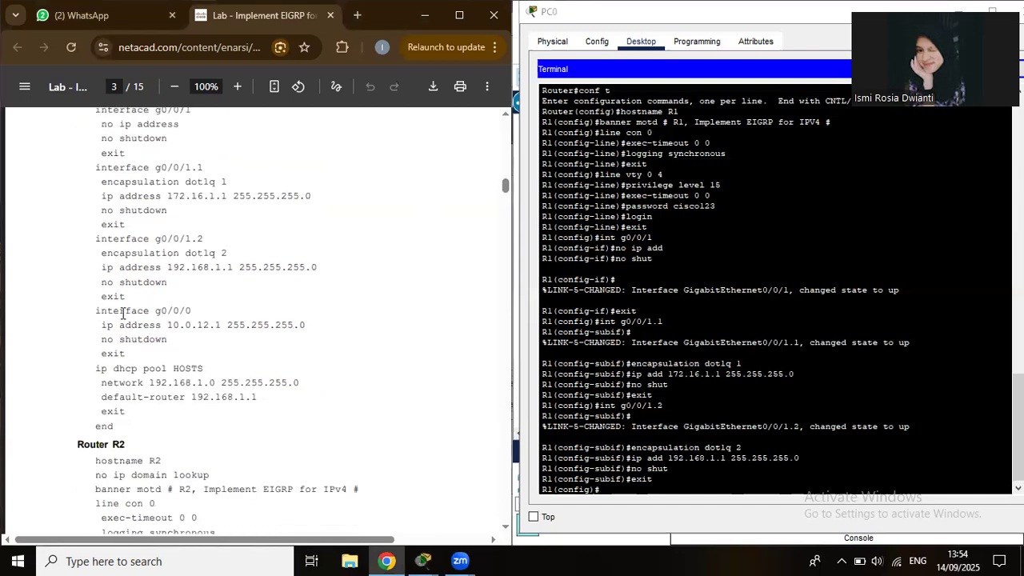
{"action": "left_click", "coordinate": [823, 421]}
{"action": "type", "text": "i"}
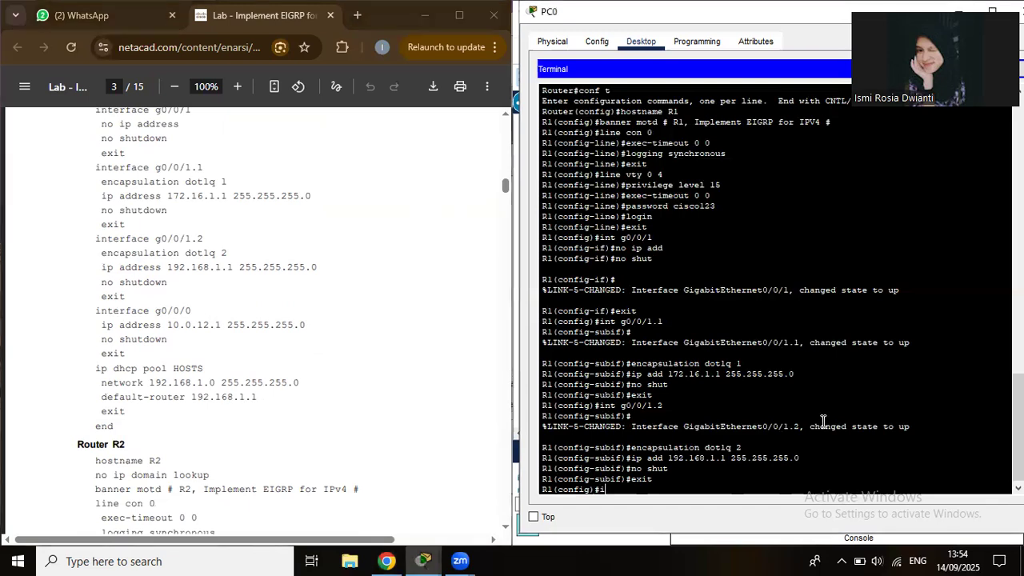
{"action": "type", "text": "nt g0/0/0"}
{"action": "key", "text": "Return"}
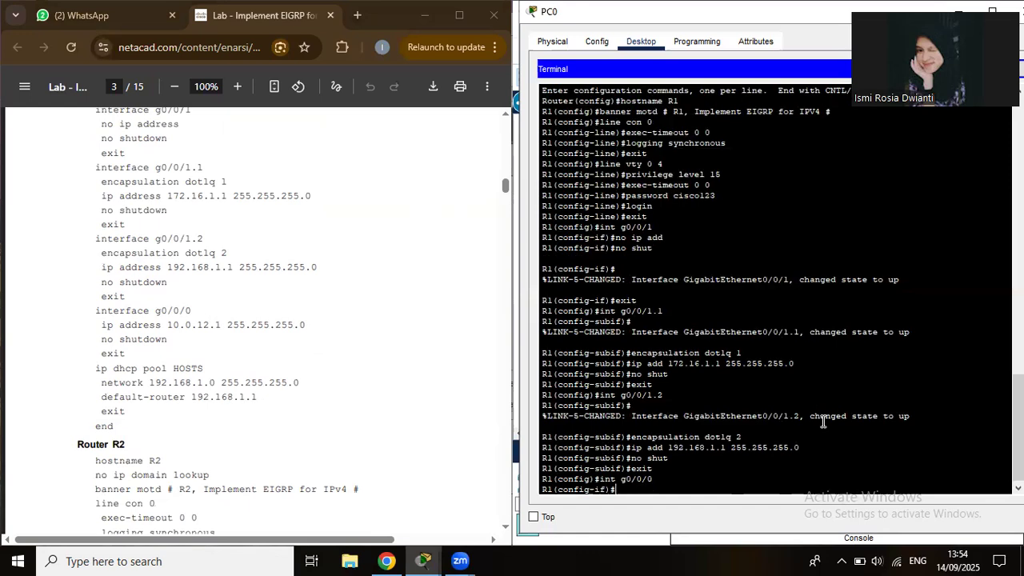
Assign 10.0.12.1 255.255.255.0 to g0/0/0, bring it up, and exit.
{"action": "type", "text": "ip add 10.0.12.1 255.255.255.0"}
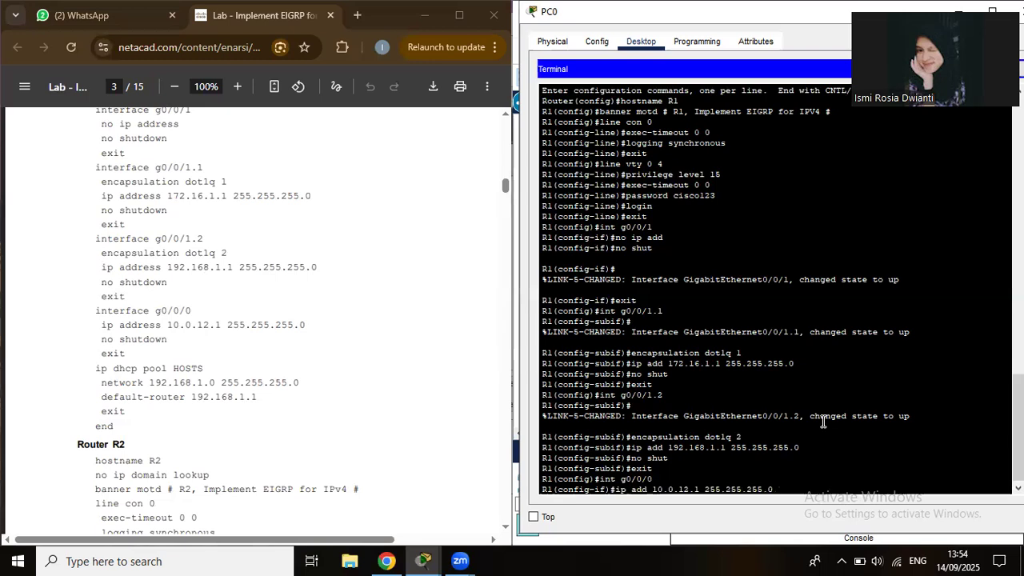
{"action": "key", "text": "Return"}
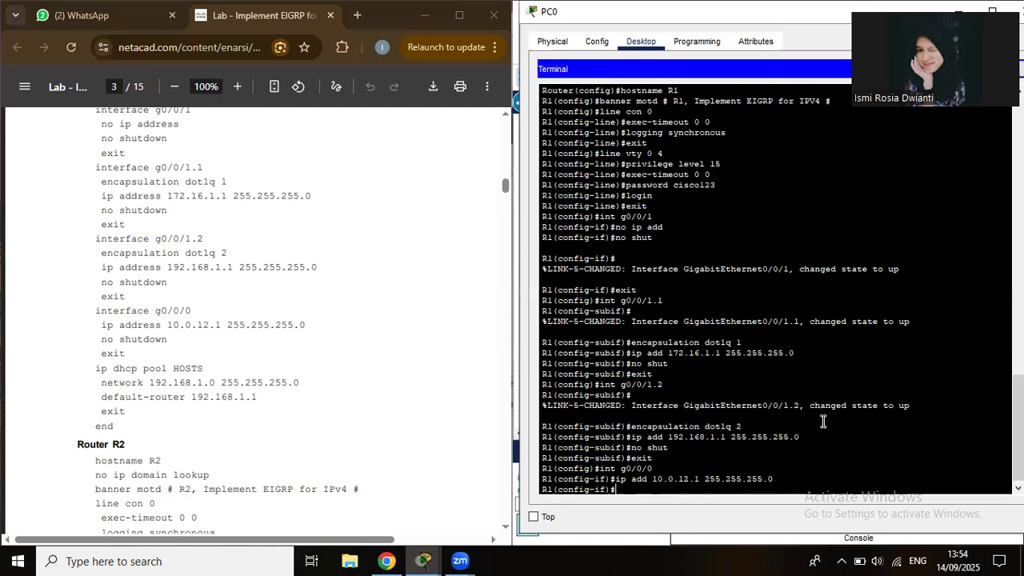
{"action": "type", "text": "no shut"}
{"action": "key", "text": "Return"}
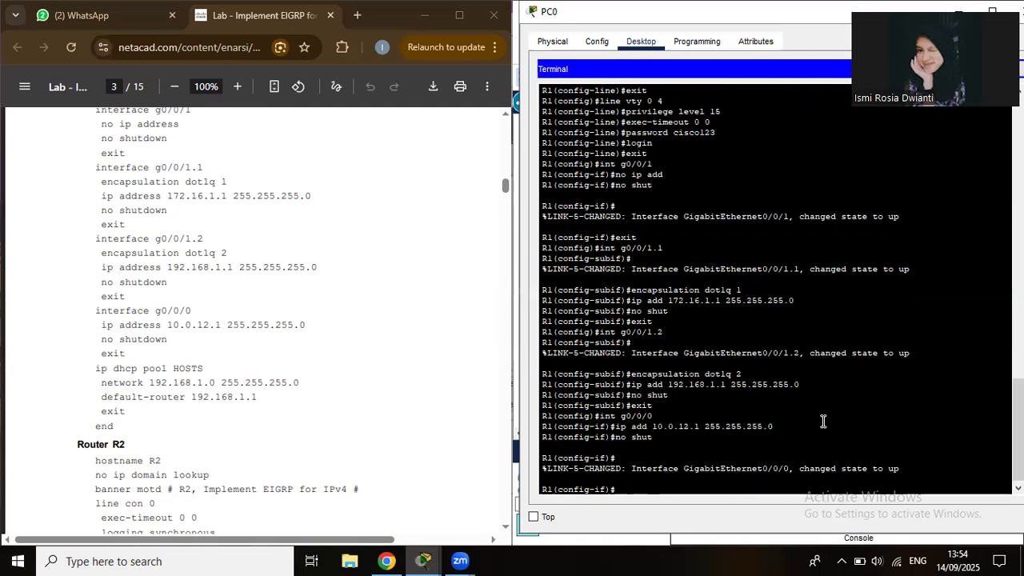
{"action": "type", "text": "exit"}
{"action": "key", "text": "Return"}
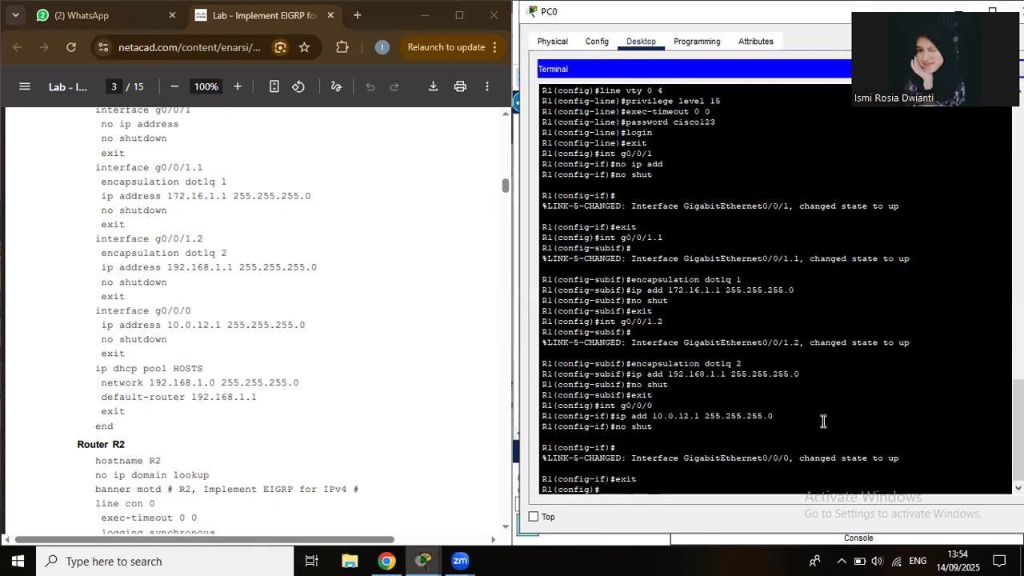
Create DHCP pool HOSTS with network 192.168.1.0 255.255.255.0.
{"action": "type", "text": "ip dhcp pool HOSTS"}
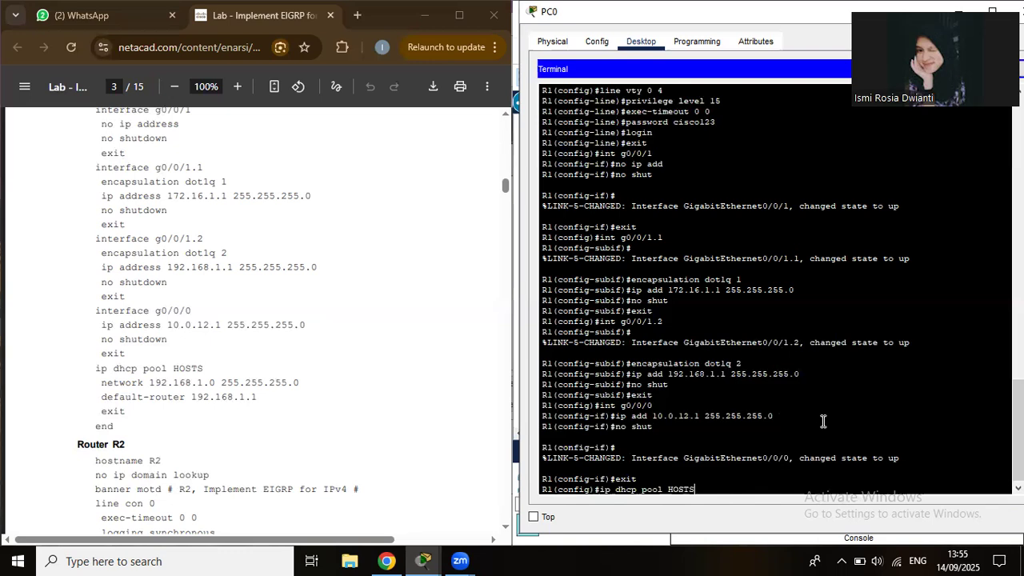
{"action": "key", "text": "Return"}
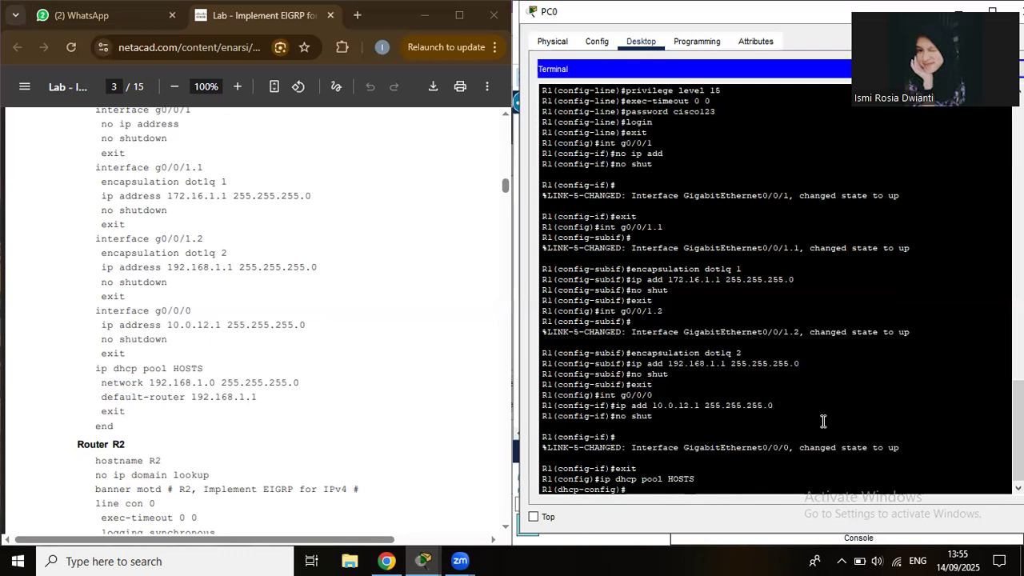
{"action": "type", "text": "network 192.168.1.0 255.25"}
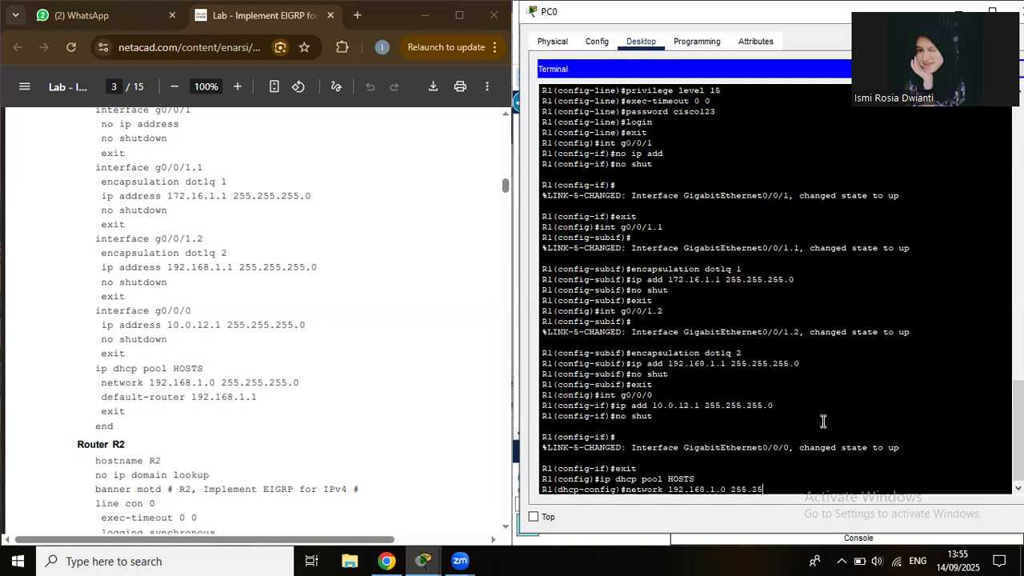
{"action": "type", "text": "5."}
{"action": "type", "text": "25"}
{"action": "type", "text": "5."}
{"action": "type", "text": "0"}
{"action": "key", "text": "Return"}
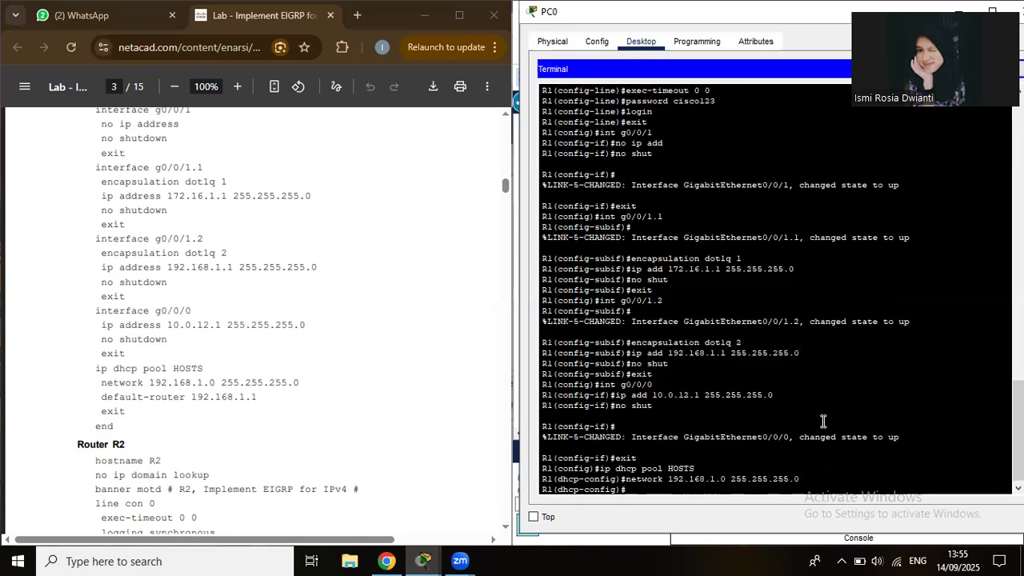
Set the pool's default router to 192.168.1.1, then exit and end configuration mode.
{"action": "type", "text": "de"}
{"action": "type", "text": "fa"}
{"action": "type", "text": "ult"}
{"action": "type", "text": "-r"}
{"action": "type", "text": "our"}
{"action": "type", "text": "e"}
{"action": "type", "text": "r"}
{"action": "key", "text": "BackSpace"}
{"action": "key", "text": "BackSpace"}
{"action": "type", "text": "ter 192.168"}
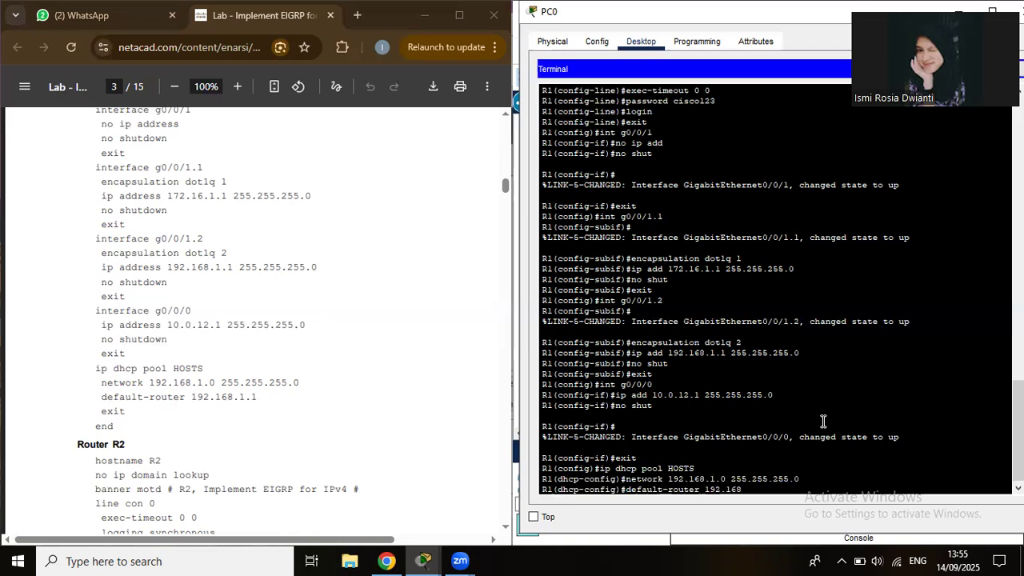
{"action": "type", "text": ".1.1"}
{"action": "key", "text": "Return"}
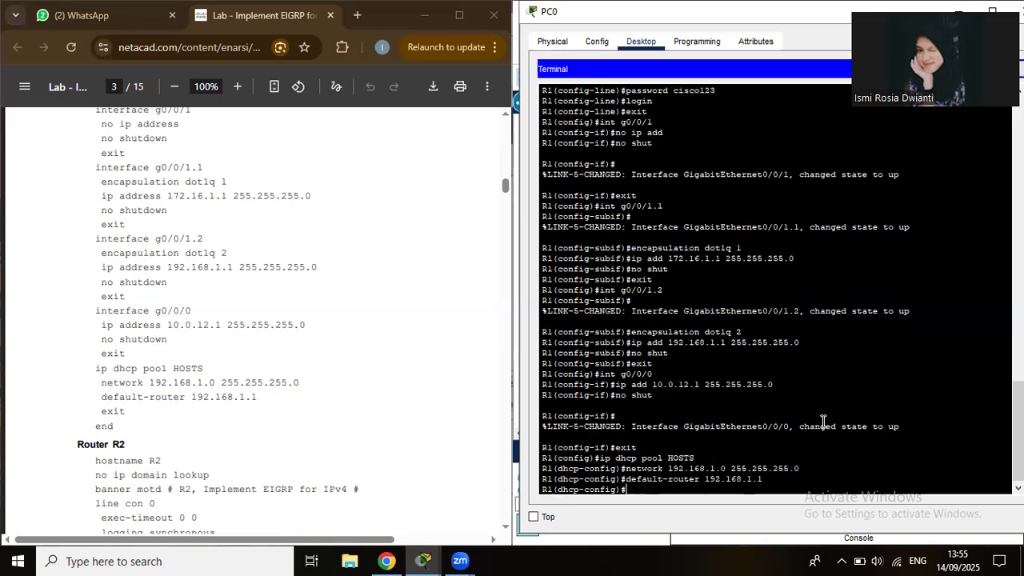
{"action": "type", "text": "exit"}
{"action": "key", "text": "Return"}
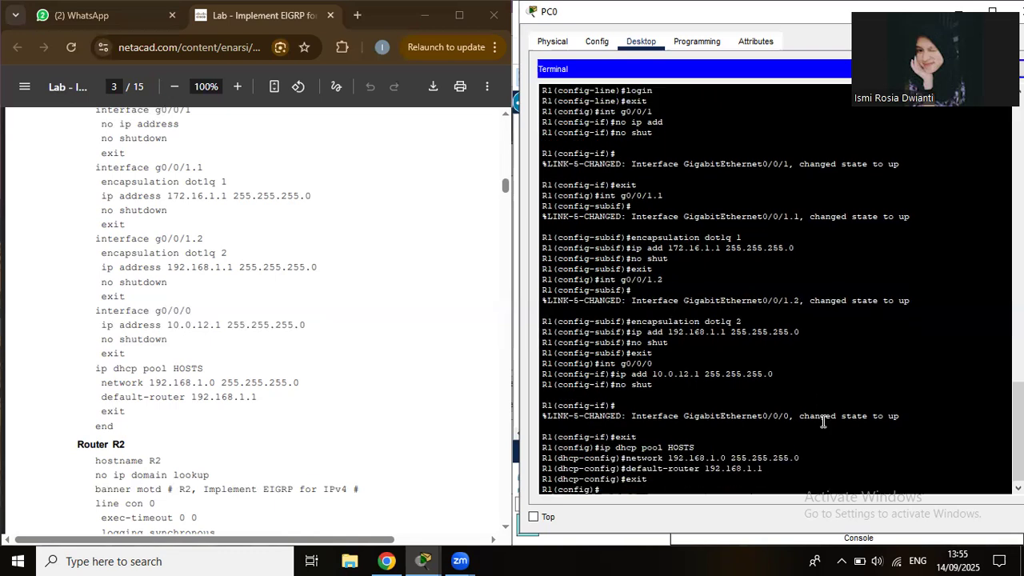
{"action": "type", "text": "end"}
{"action": "key", "text": "Return"}
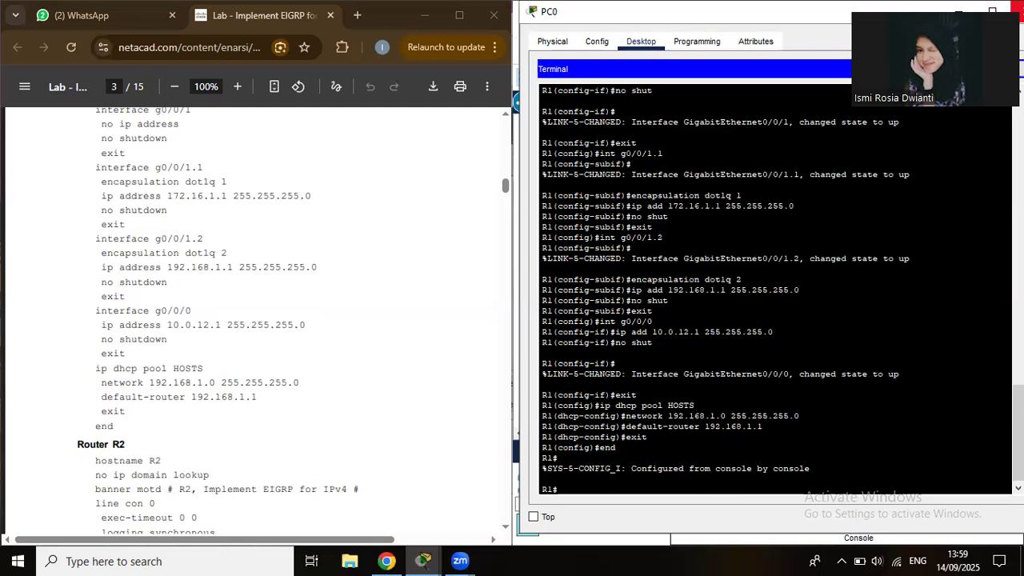
Close PC0's terminal window to return to the topology after finishing R1.
{"action": "key", "text": "alt+F4"}
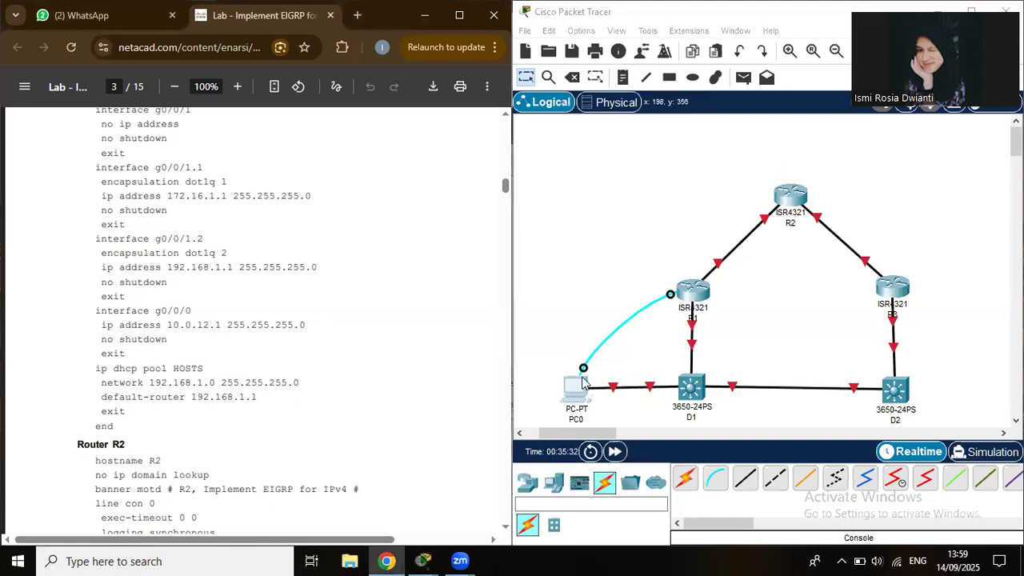
Delete the PC0–R1 console cable, cancelling the accidental prompt to delete PC0.
{"action": "left_click", "coordinate": [572, 77]}
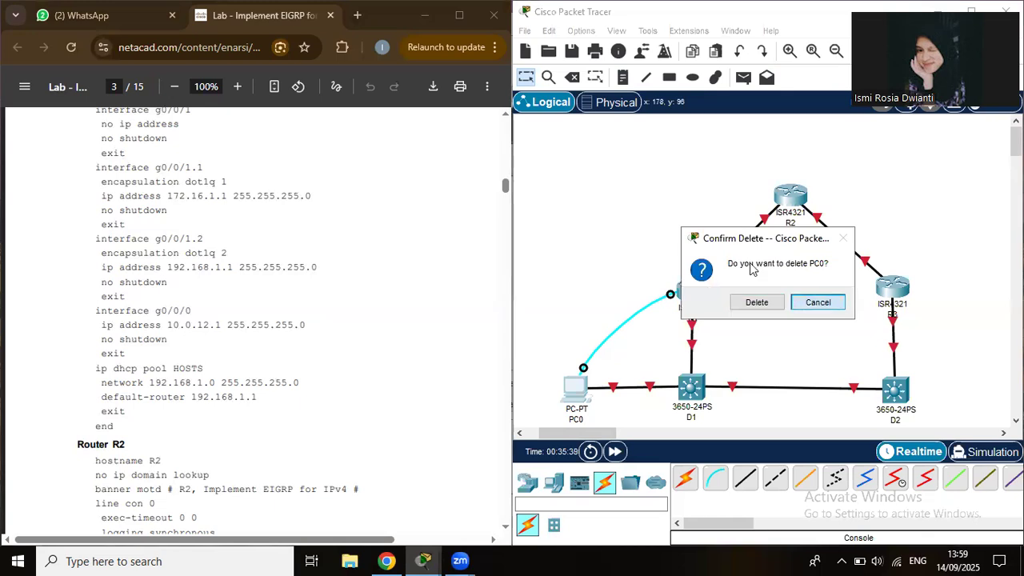
{"action": "left_click", "coordinate": [816, 306]}
{"action": "left_click", "coordinate": [572, 78]}
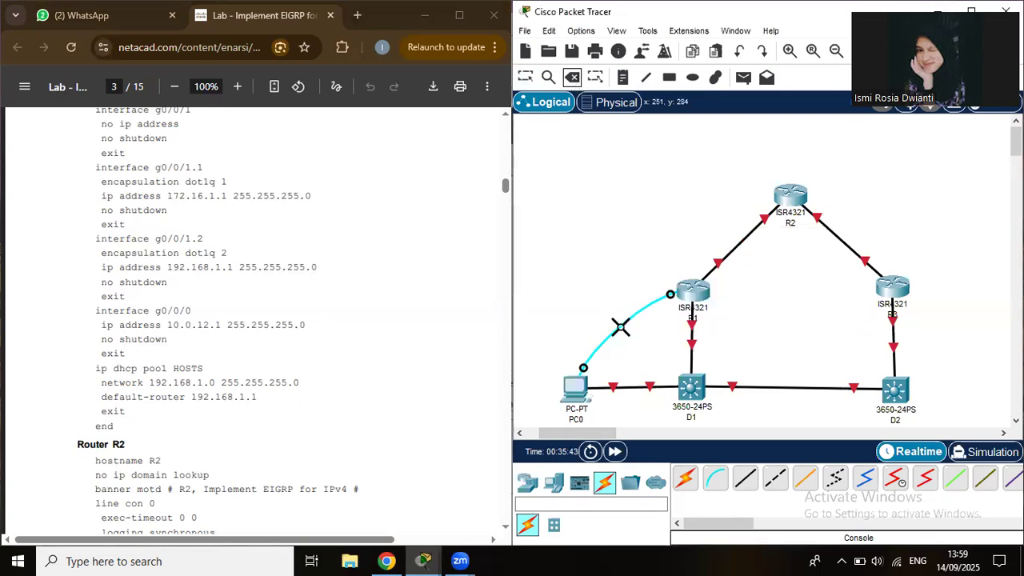
{"action": "left_click", "coordinate": [616, 328]}
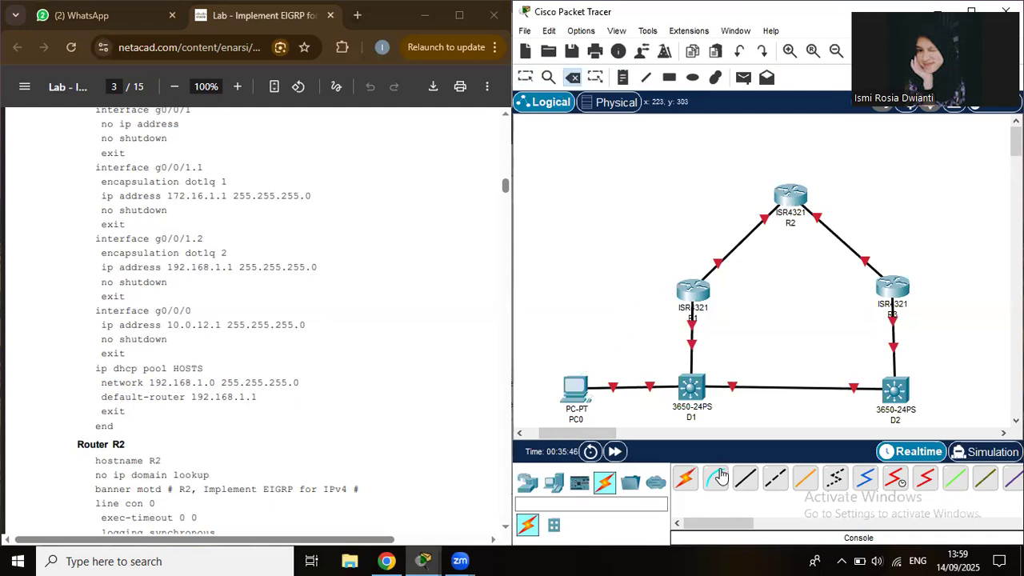
Connect a console cable from PC0's RS 232 port to R2.
{"action": "left_click", "coordinate": [582, 393]}
{"action": "left_click", "coordinate": [614, 401]}
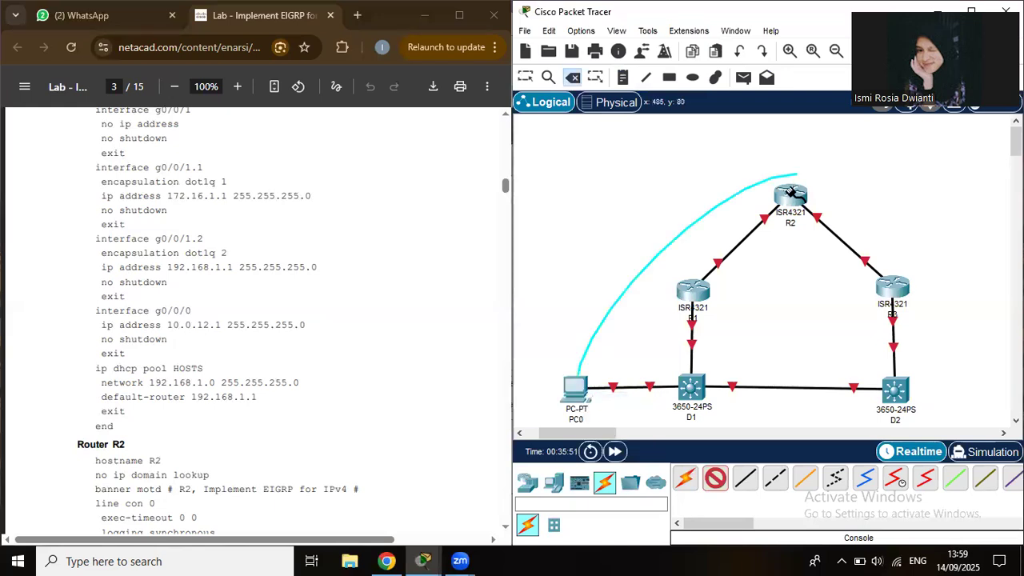
{"action": "left_click", "coordinate": [795, 196]}
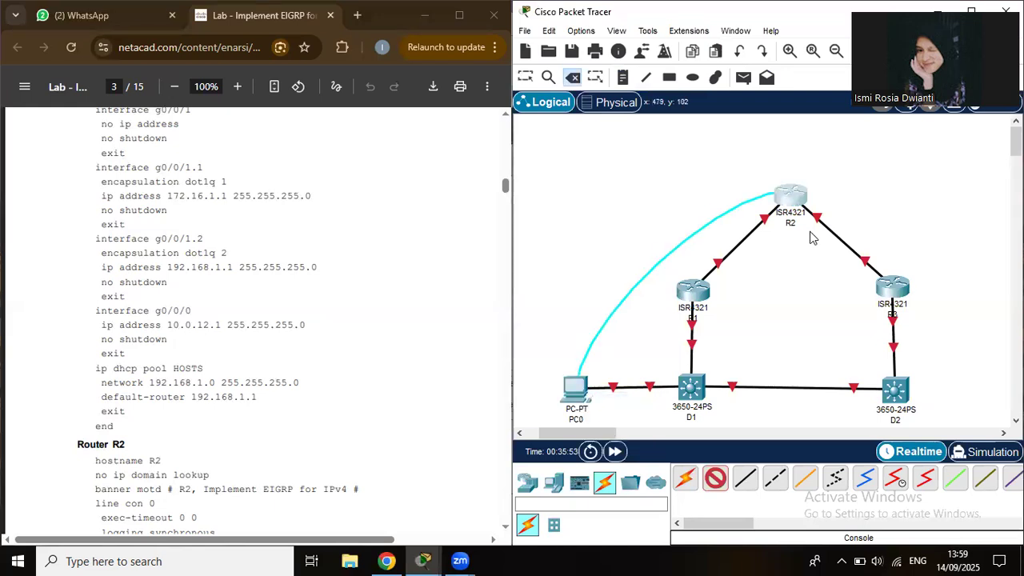
{"action": "left_click", "coordinate": [578, 398]}
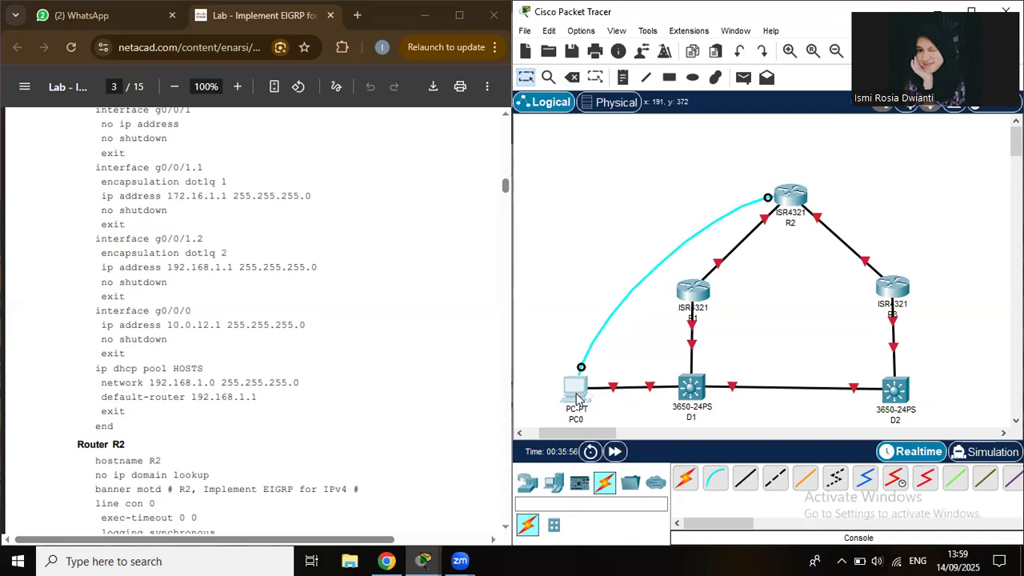
Open PC0's terminal on R2's console and dock the window on the right half.
{"action": "left_click", "coordinate": [578, 398]}
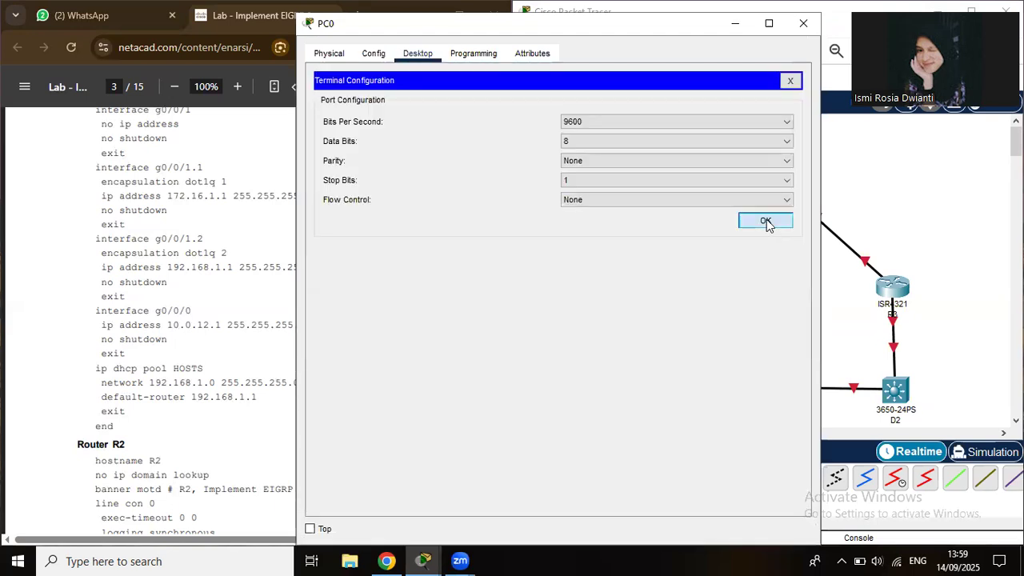
{"action": "left_click", "coordinate": [766, 222]}
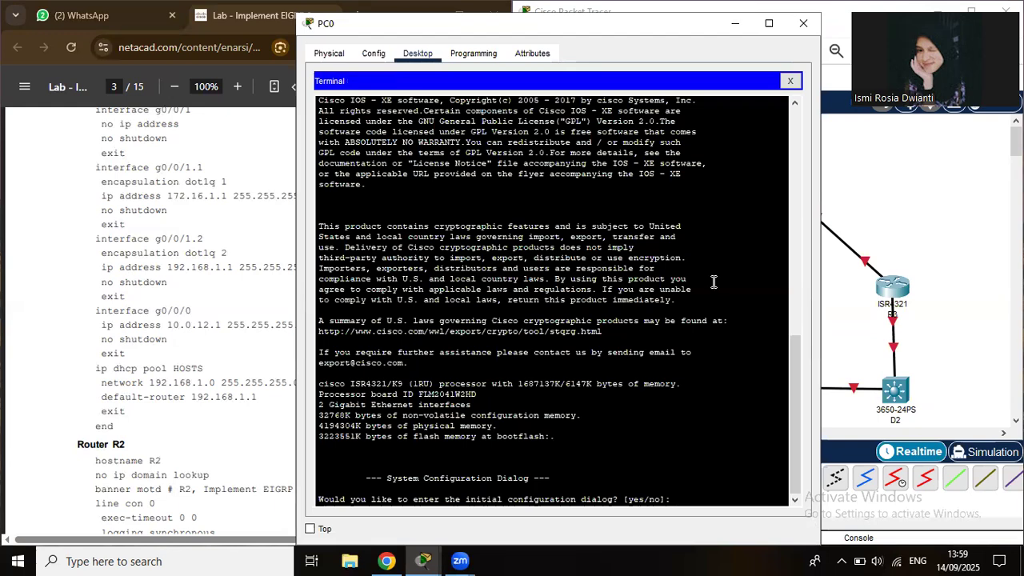
{"action": "key", "text": "Return"}
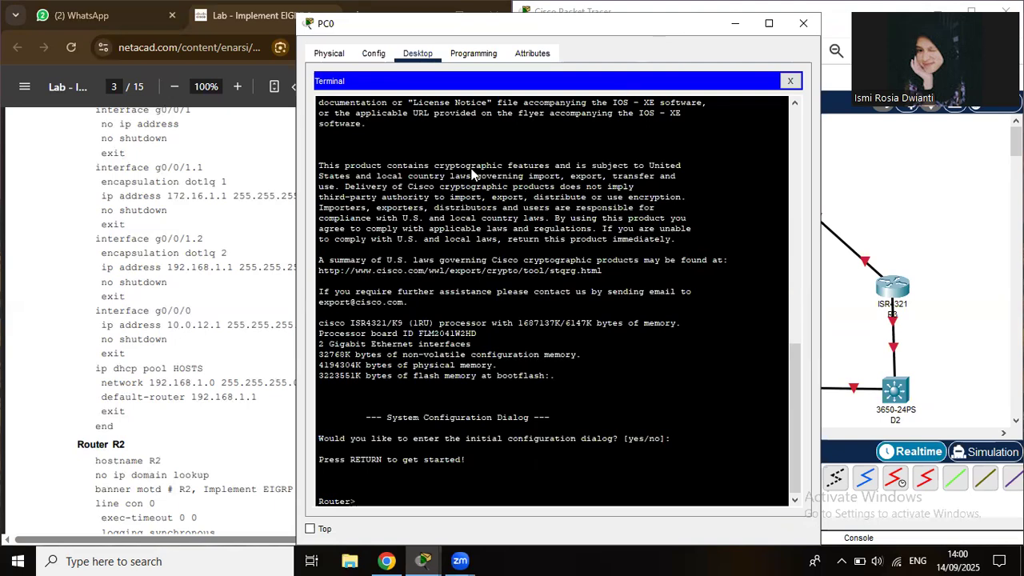
{"action": "key", "text": "super+Right"}
{"action": "scroll", "coordinate": [473, 171], "scroll_direction": "down", "scroll_amount": 3}
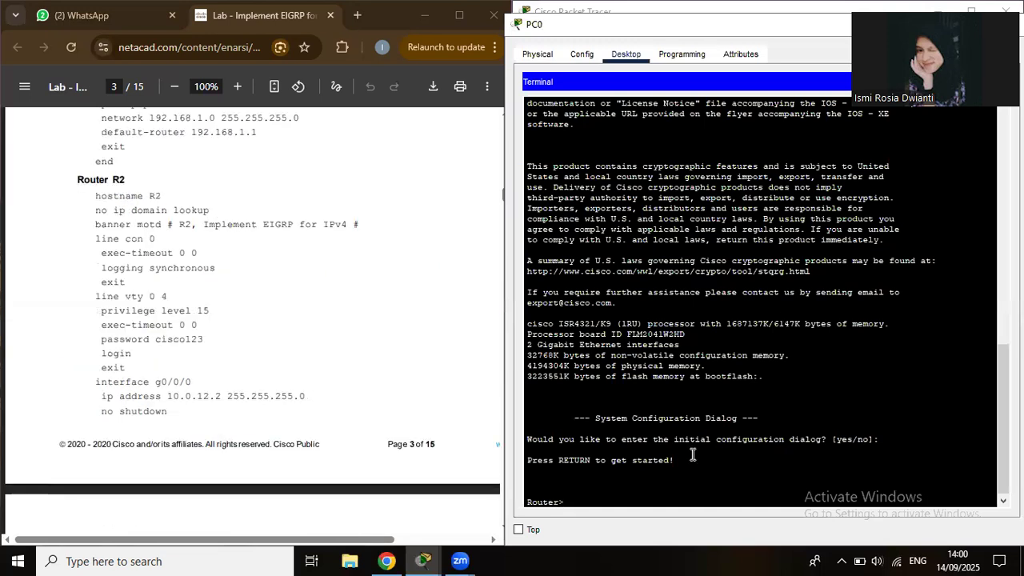
Enter privileged mode with en and global configuration with conf t.
{"action": "type", "text": "en"}
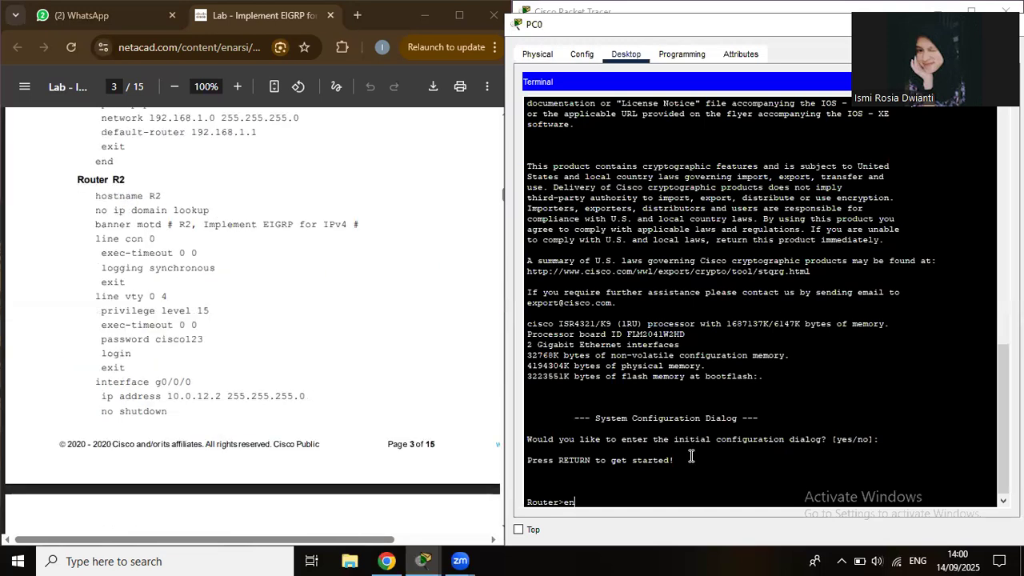
{"action": "key", "text": "Return"}
{"action": "type", "text": "co"}
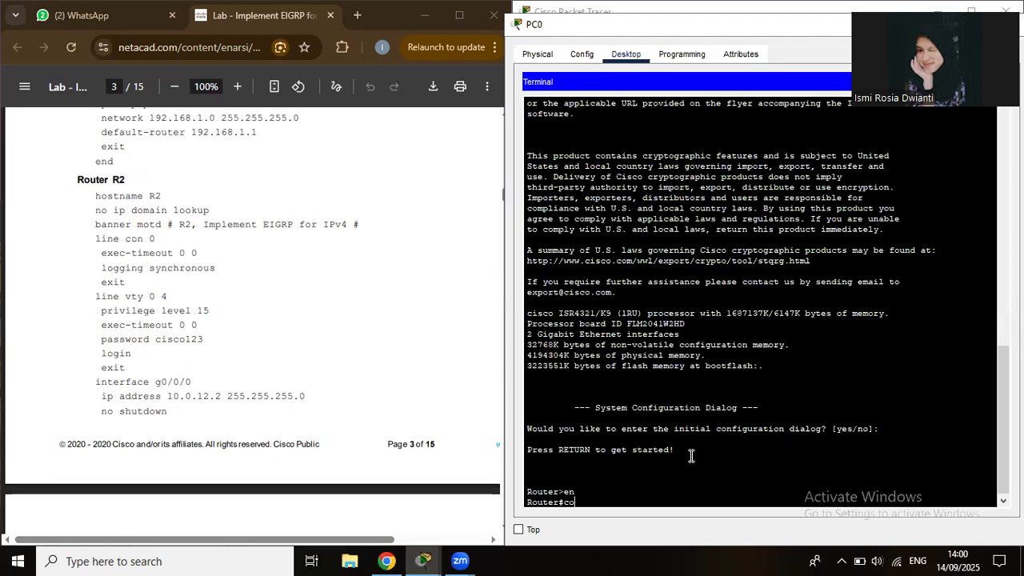
{"action": "type", "text": "nf t"}
{"action": "key", "text": "Return"}
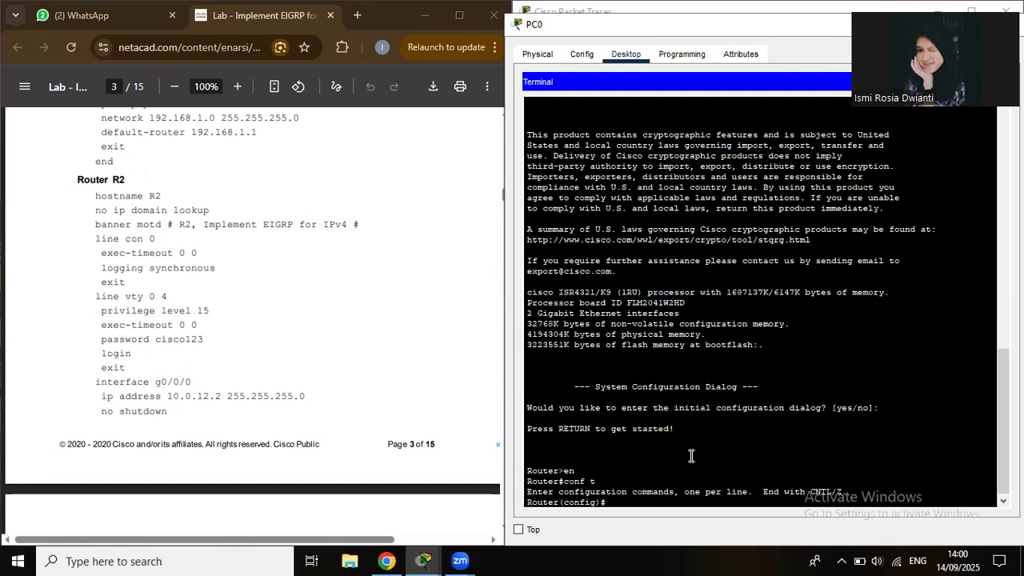
Name the router R2 and set the MOTD banner 'R2,Implement EIGRP for IPv4'.
{"action": "type", "text": "hostname R2"}
{"action": "key", "text": "Return"}
{"action": "type", "text": "ban"}
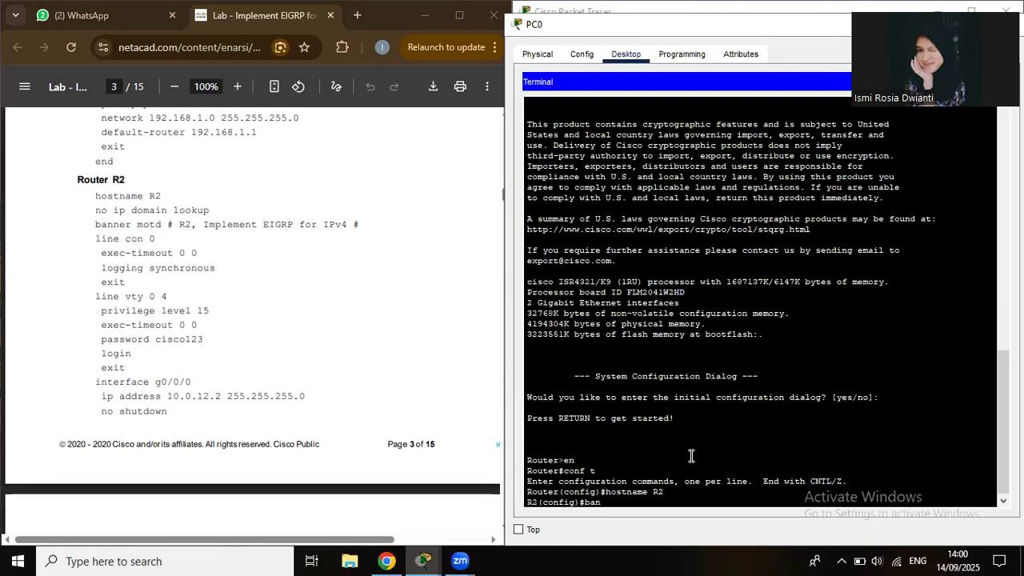
{"action": "type", "text": "ner motd # R2"}
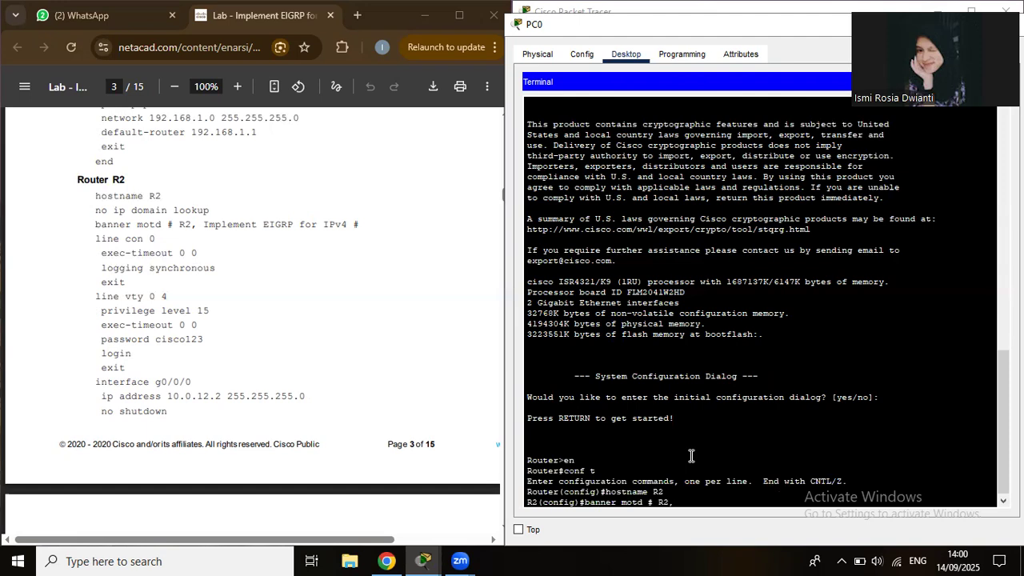
{"action": "type", "text": ",Implement"}
{"action": "type", "text": "EIGRP for IPv4"}
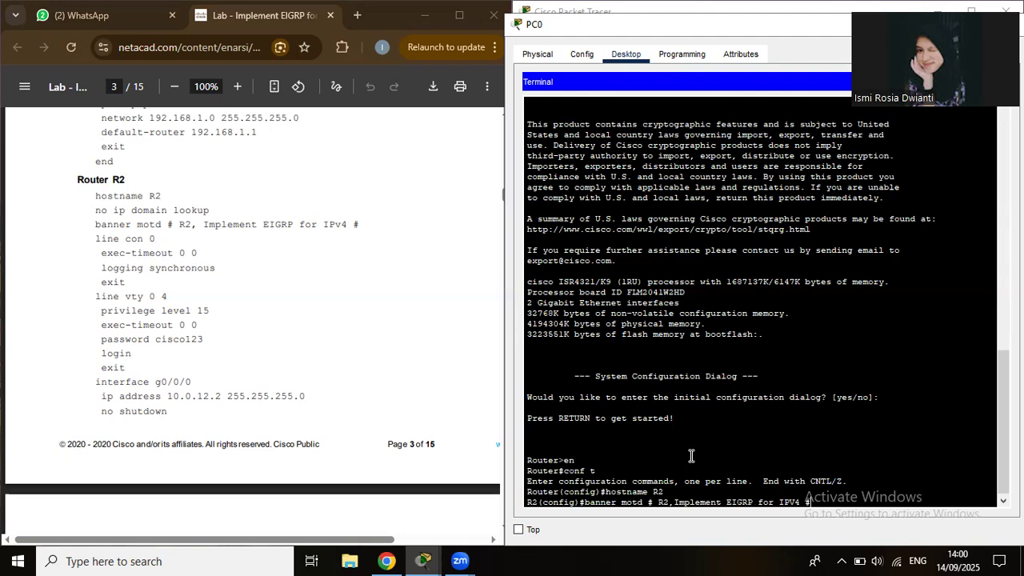
{"action": "type", "text": " #"}
{"action": "key", "text": "Return"}
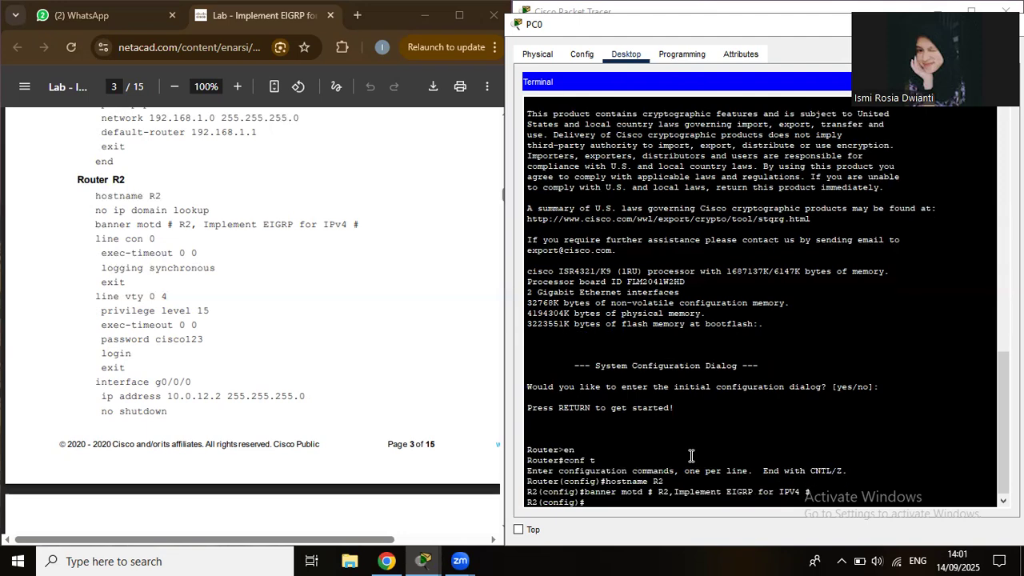
Give console line 0 exec-timeout 0 0 and logging synchronous.
{"action": "type", "text": "line con 0"}
{"action": "key", "text": "Return"}
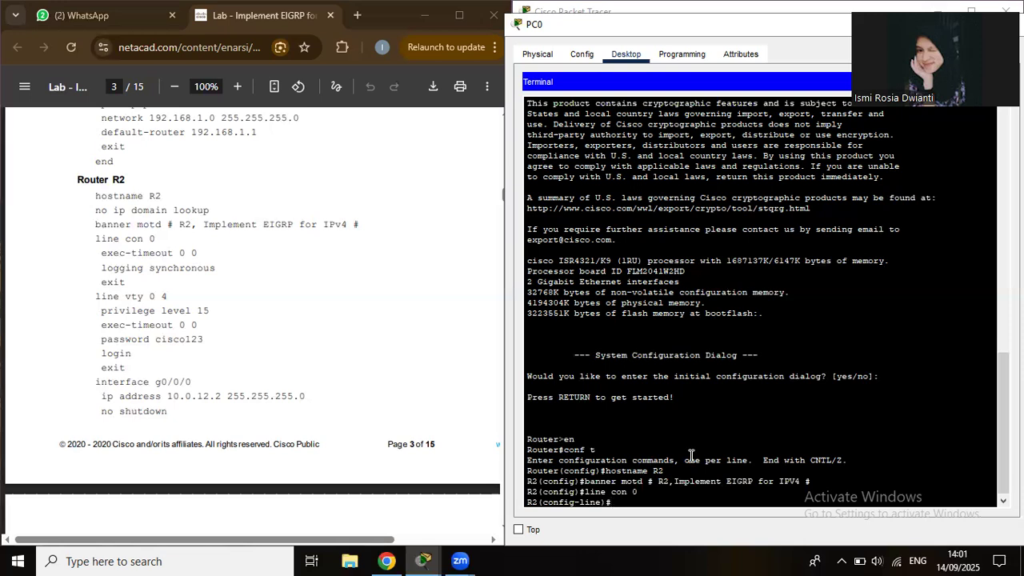
{"action": "type", "text": "exec-timeout 0 0"}
{"action": "key", "text": "Return"}
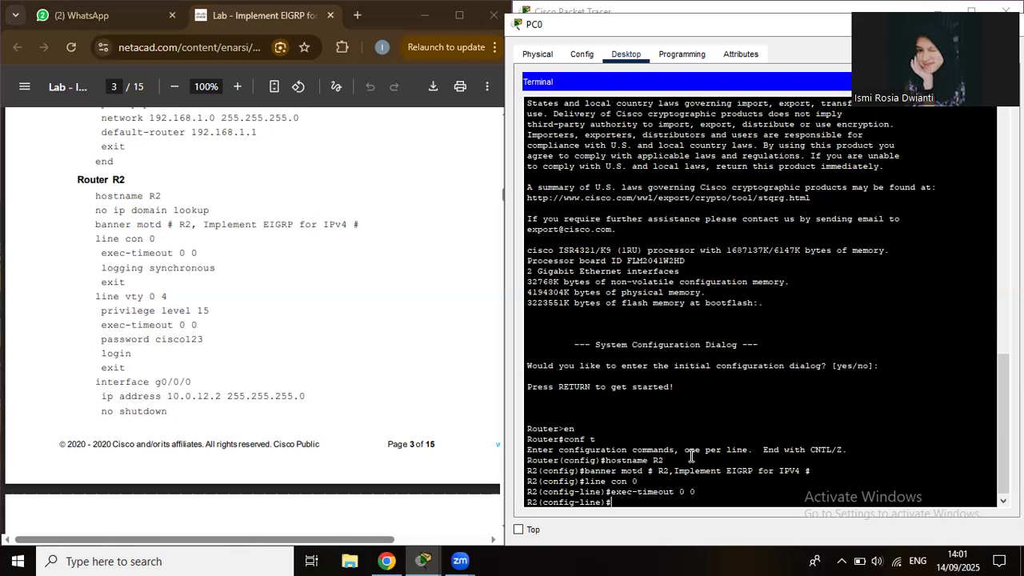
{"action": "type", "text": "logging synchronous"}
{"action": "key", "text": "Return"}
{"action": "type", "text": "exit"}
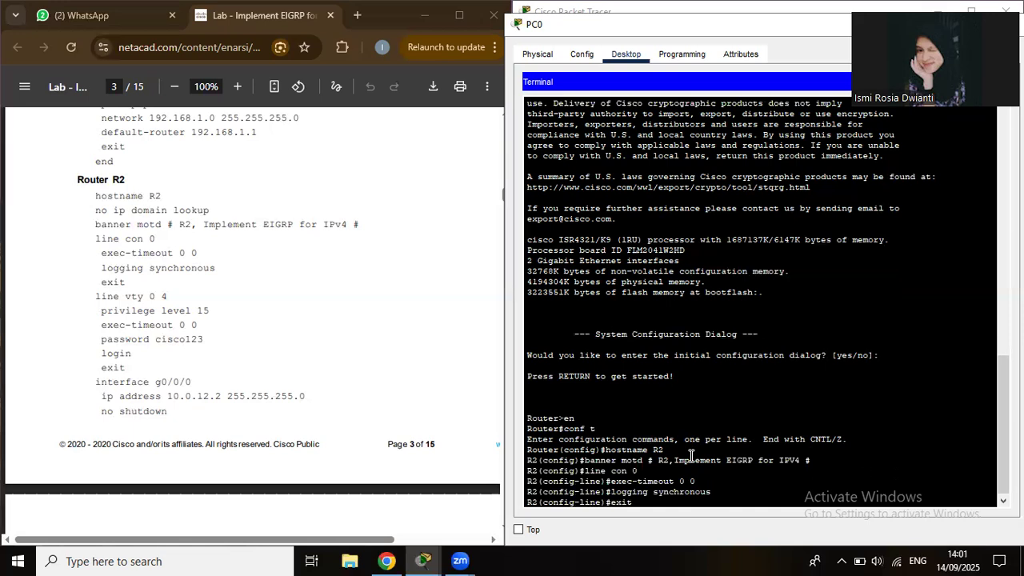
{"action": "key", "text": "Return"}
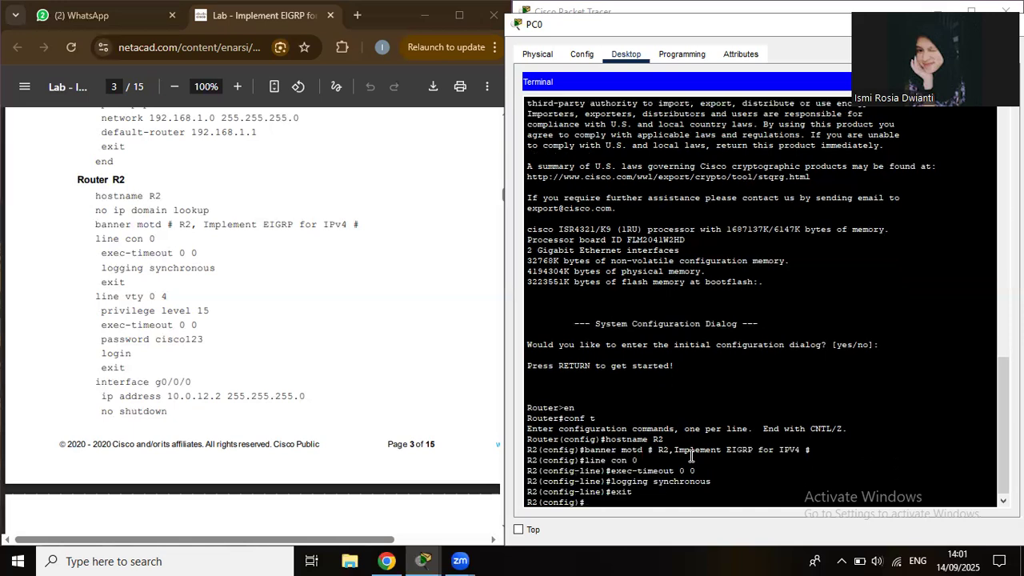
{"action": "type", "text": "line vty 0 4"}
Configure vty 0 4 with privilege level 15, exec-timeout 0 0, a password, and login.
{"action": "key", "text": "Return"}
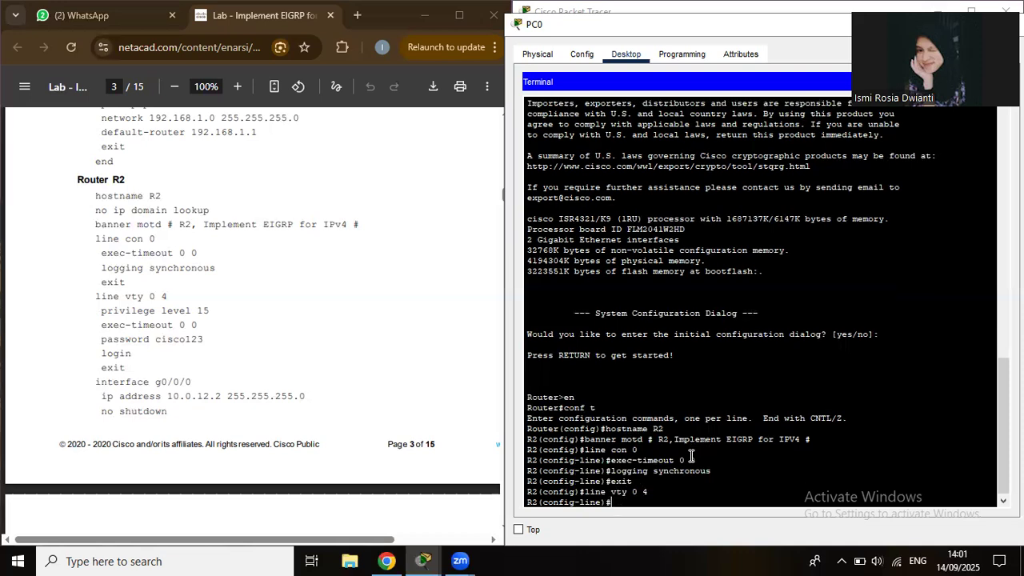
{"action": "type", "text": "privilege level 15"}
{"action": "key", "text": "Return"}
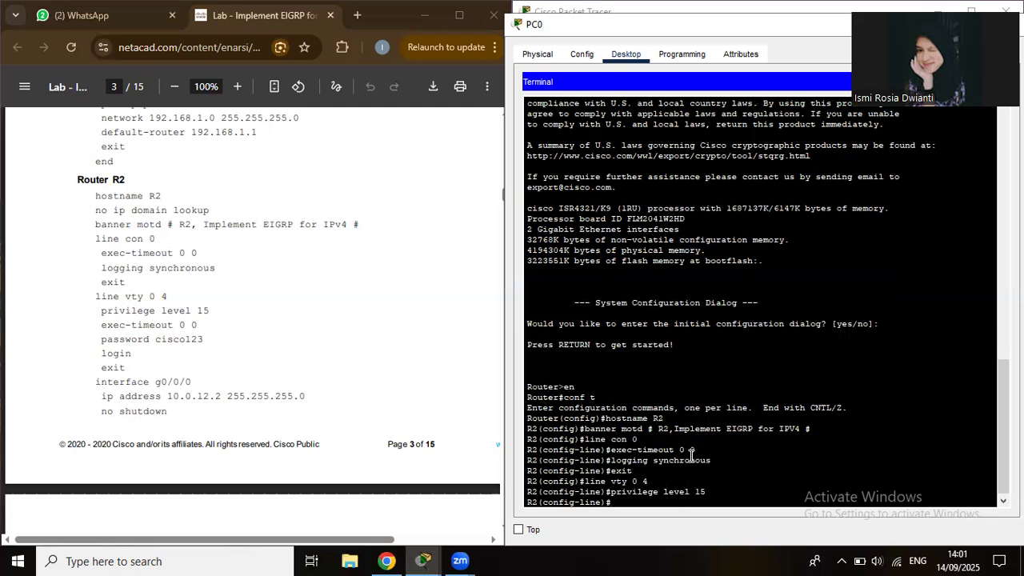
{"action": "type", "text": "exec-timeout 0 0"}
{"action": "key", "text": "Return"}
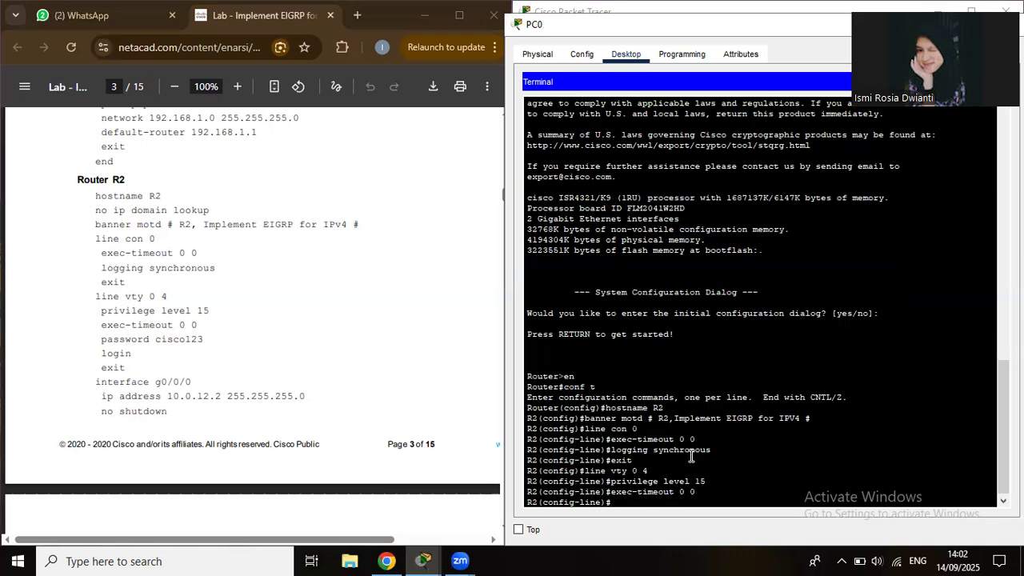
{"action": "type", "text": "password cisco"}
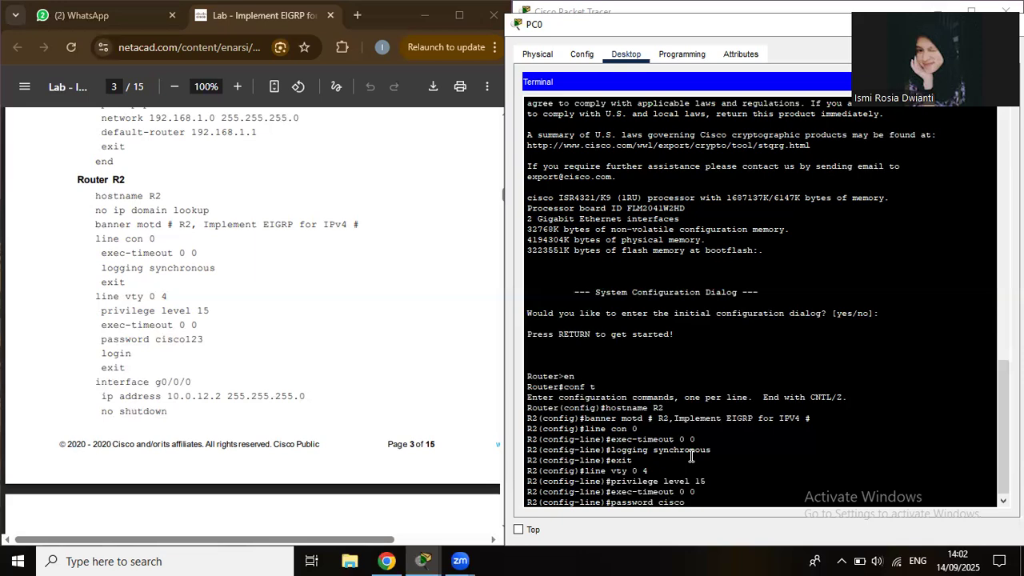
{"action": "type", "text": "123"}
{"action": "key", "text": "Return"}
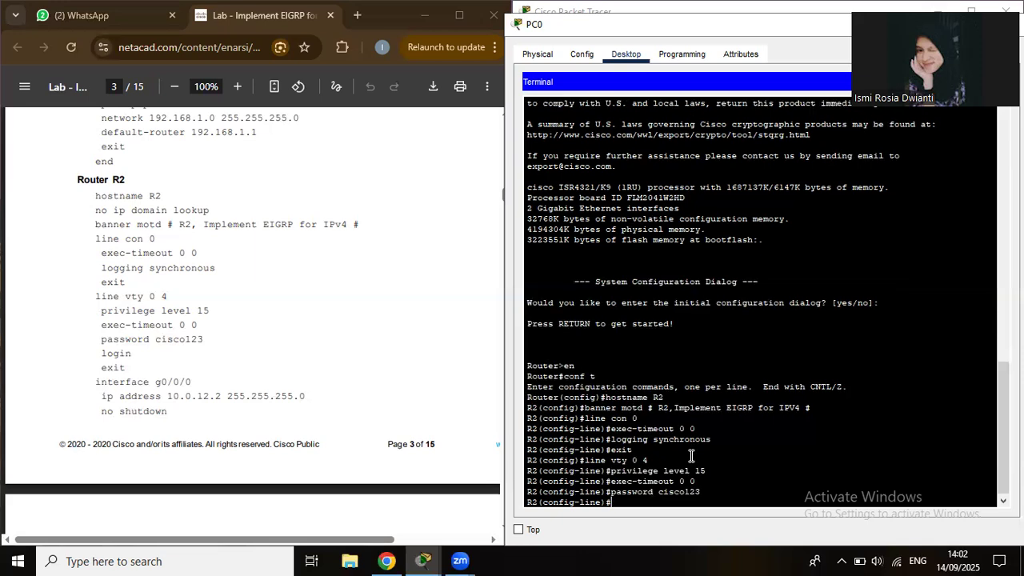
{"action": "type", "text": "log"}
{"action": "type", "text": "in"}
{"action": "key", "text": "Return"}
{"action": "type", "text": "exi"}
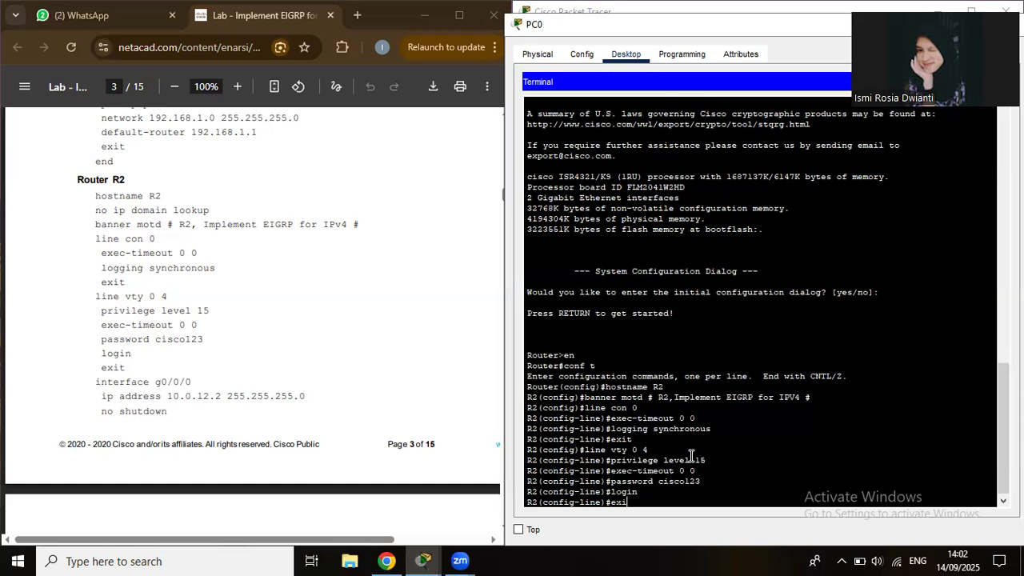
{"action": "type", "text": "t"}
{"action": "key", "text": "Return"}
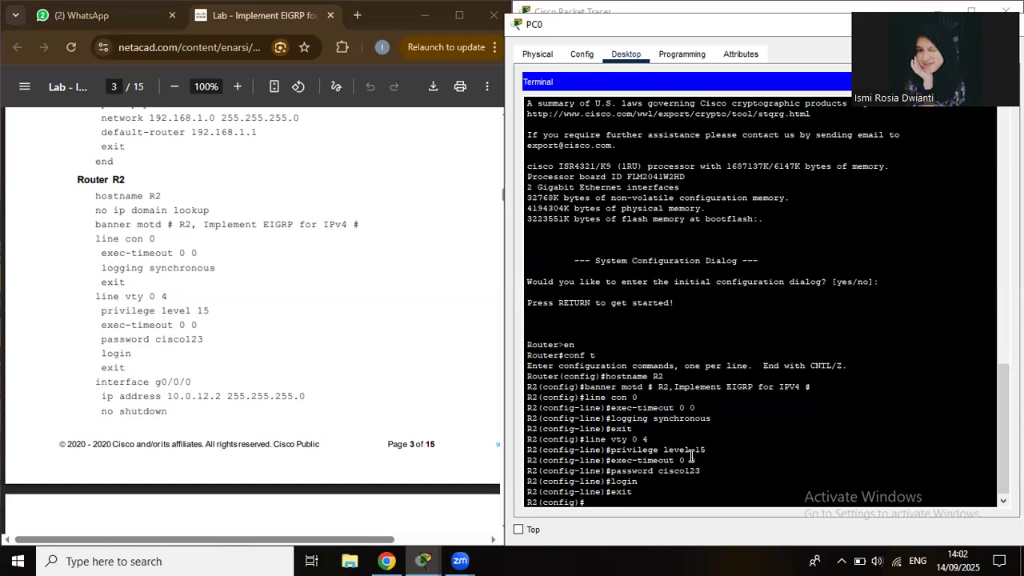
{"action": "type", "text": "int g0/0/0"}
Assign 10.0.12.2 255.255.255.0 to g0/0/0 and bring it up.
{"action": "key", "text": "Return"}
{"action": "type", "text": "ip a"}
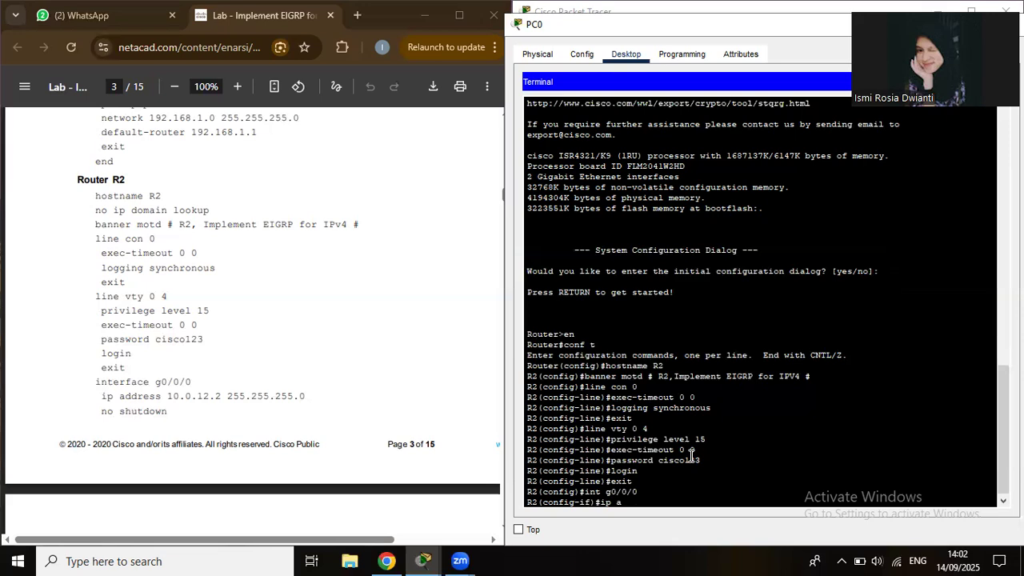
{"action": "type", "text": "dd 10.0.12.2 255.255.255.0"}
{"action": "key", "text": "Return"}
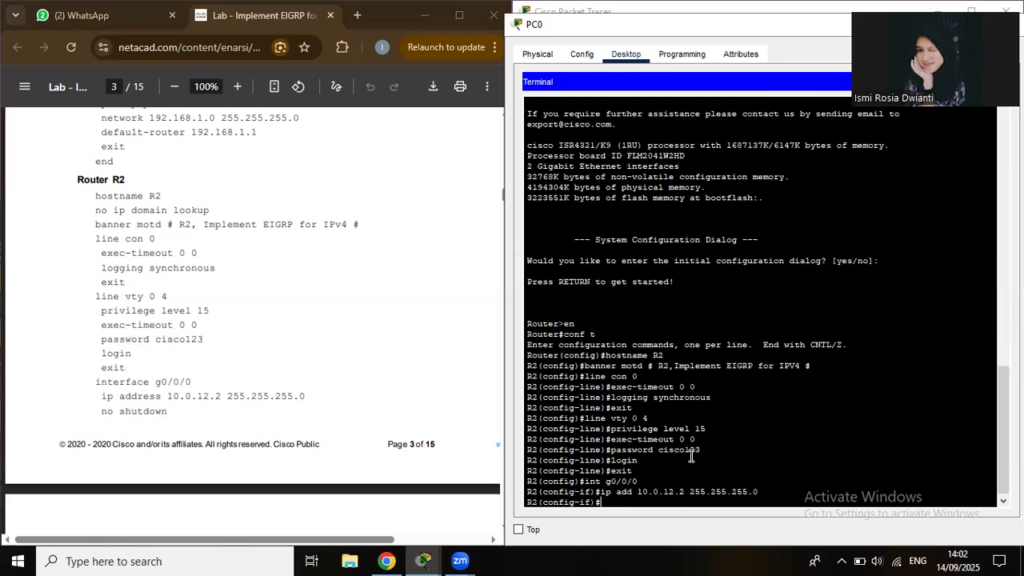
{"action": "type", "text": "no sh"}
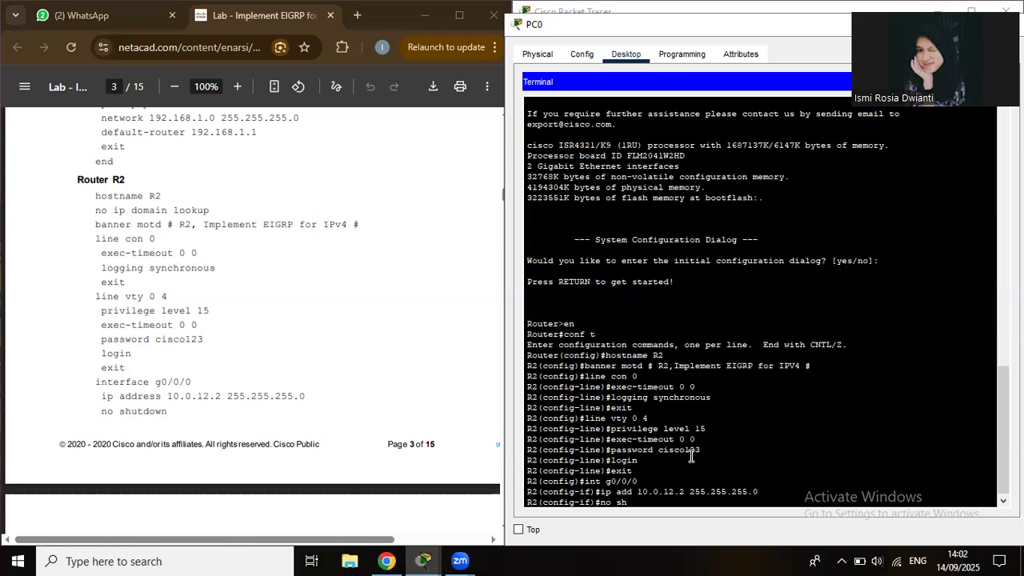
{"action": "type", "text": "ut"}
{"action": "key", "text": "Return"}
{"action": "scroll", "coordinate": [449, 215], "scroll_direction": "down", "scroll_amount": 4}
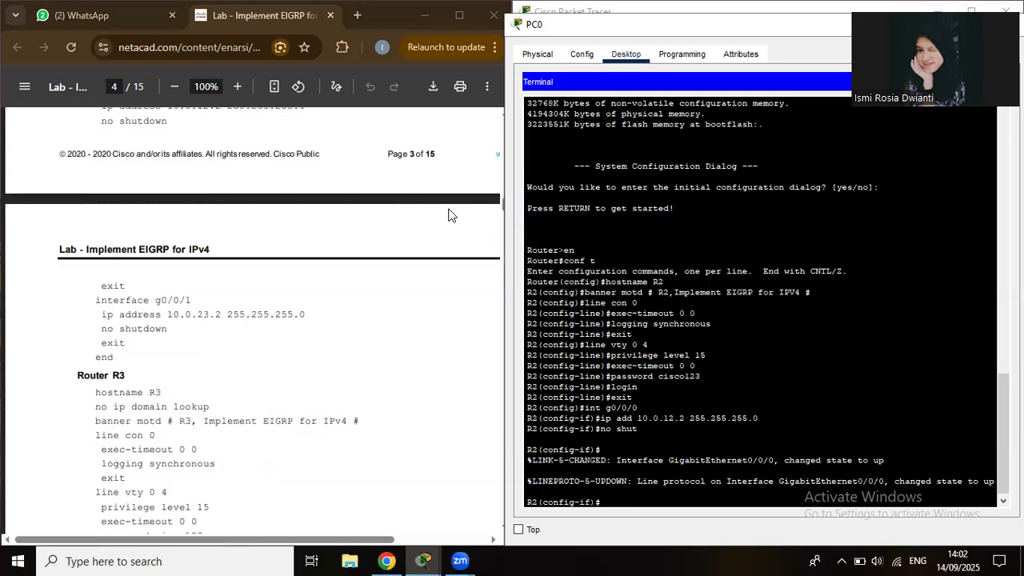
{"action": "type", "text": "exit"}
{"action": "key", "text": "Return"}
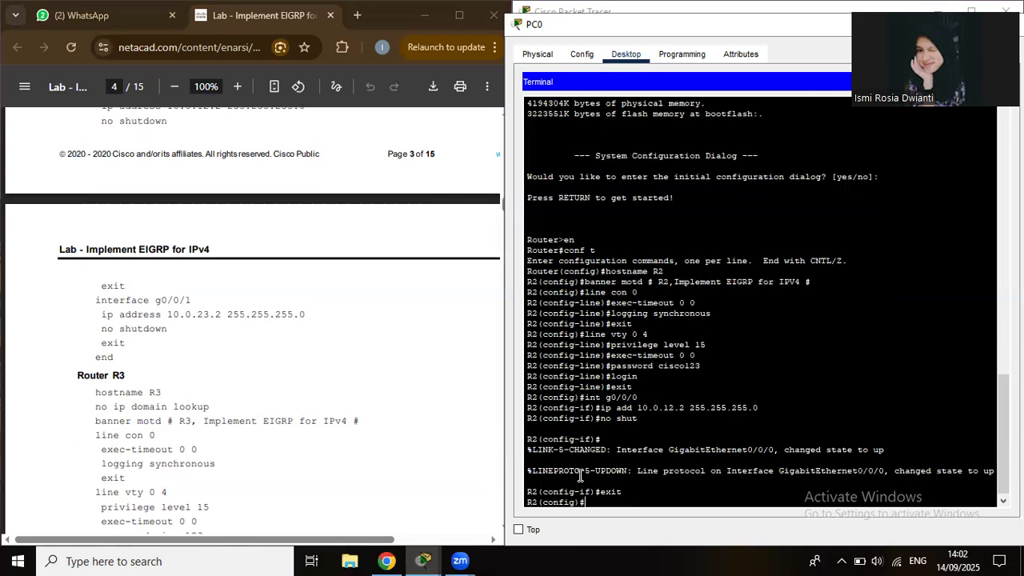
Assign 10.0.23.2 255.255.255.0 to g0/0/1, bring it up, and end configuration.
{"action": "type", "text": "int g0/0/1"}
{"action": "key", "text": "Return"}
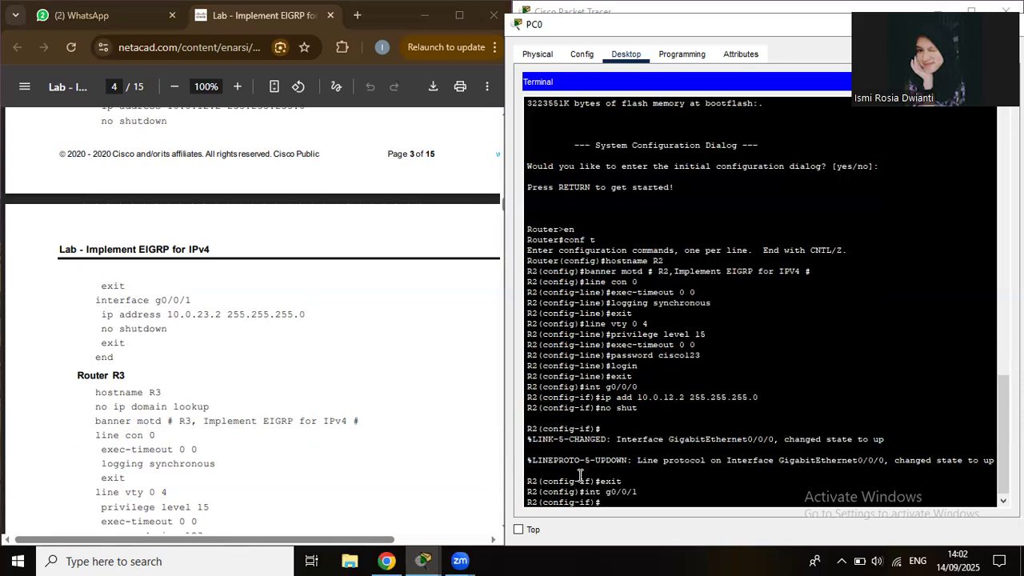
{"action": "type", "text": "ip add 10.0.23.2 255.255.255.0"}
{"action": "key", "text": "Return"}
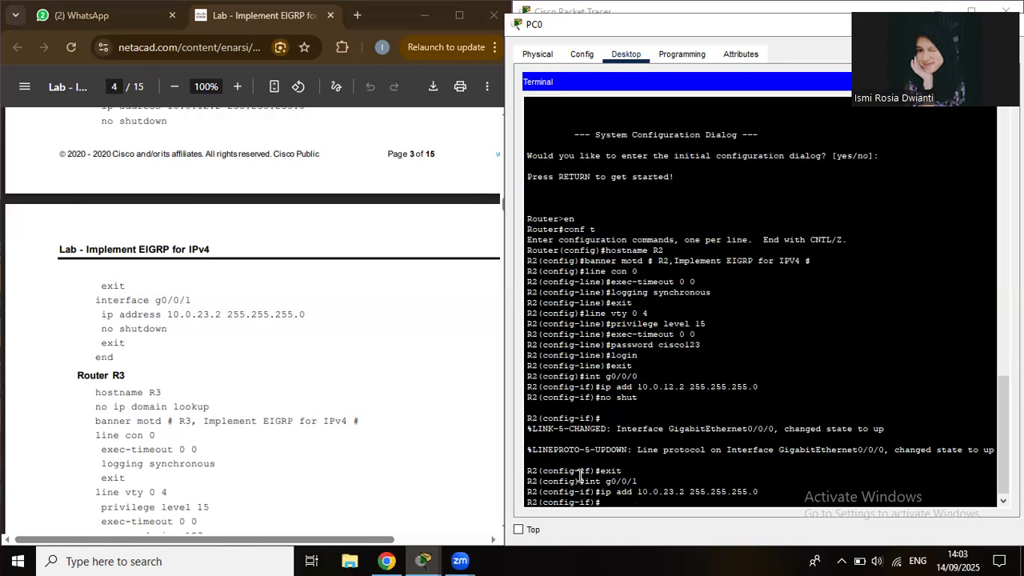
{"action": "type", "text": "no shut"}
{"action": "key", "text": "Return"}
{"action": "type", "text": "exit"}
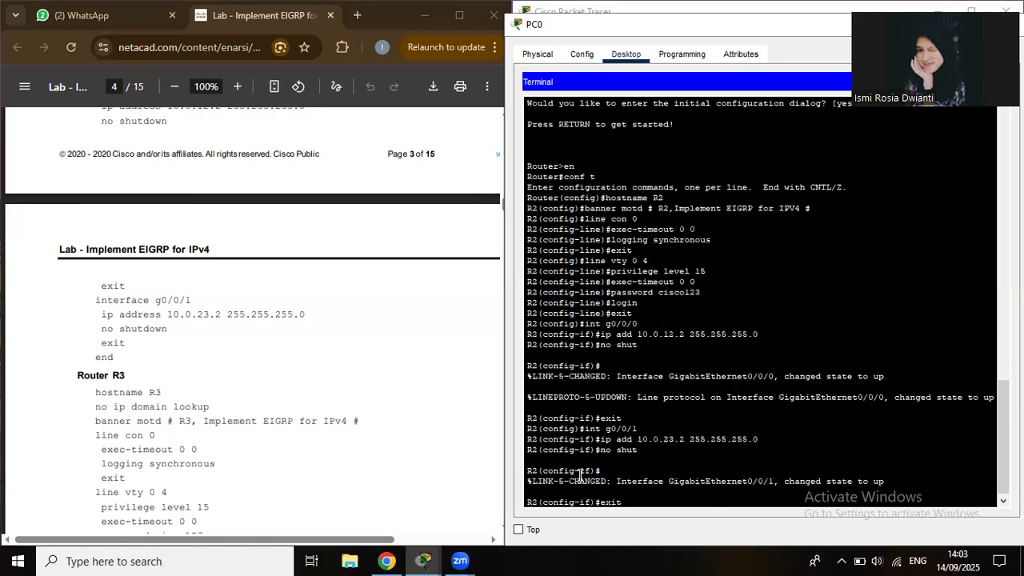
{"action": "key", "text": "Return"}
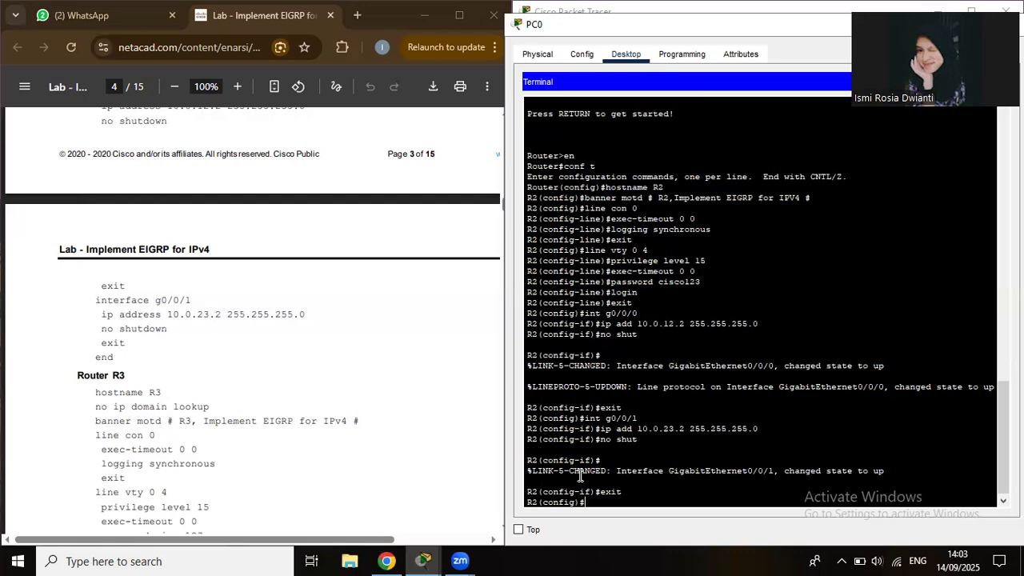
{"action": "type", "text": "enf"}
{"action": "key", "text": "BackSpace"}
{"action": "type", "text": "d"}
{"action": "key", "text": "Return"}
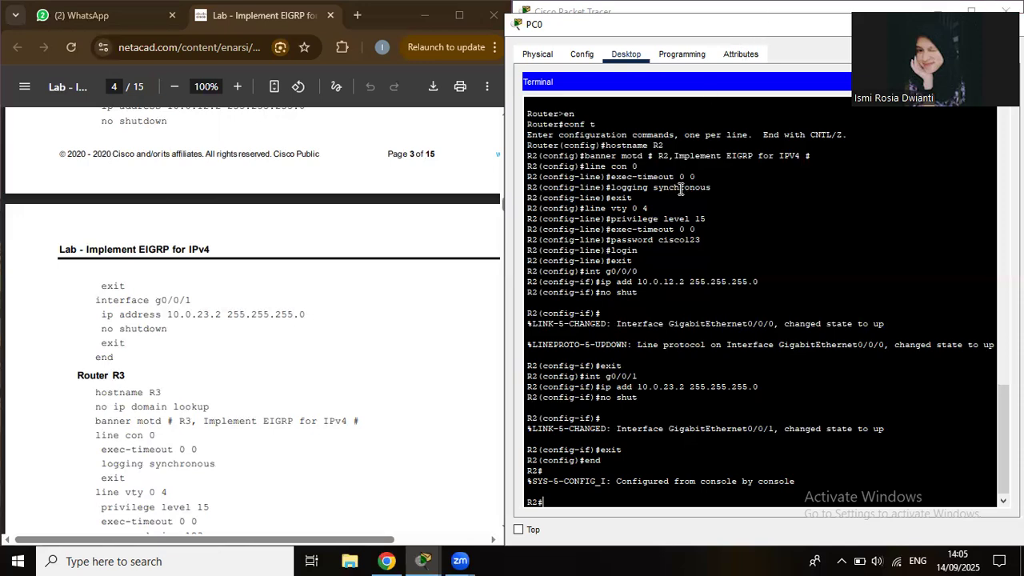
Copy R2's terminal output, then restore and close the PC0 window.
{"action": "left_click_drag", "start_coordinate": [680, 188], "coordinate": [655, 38]}
{"action": "key", "text": "ctrl+c"}
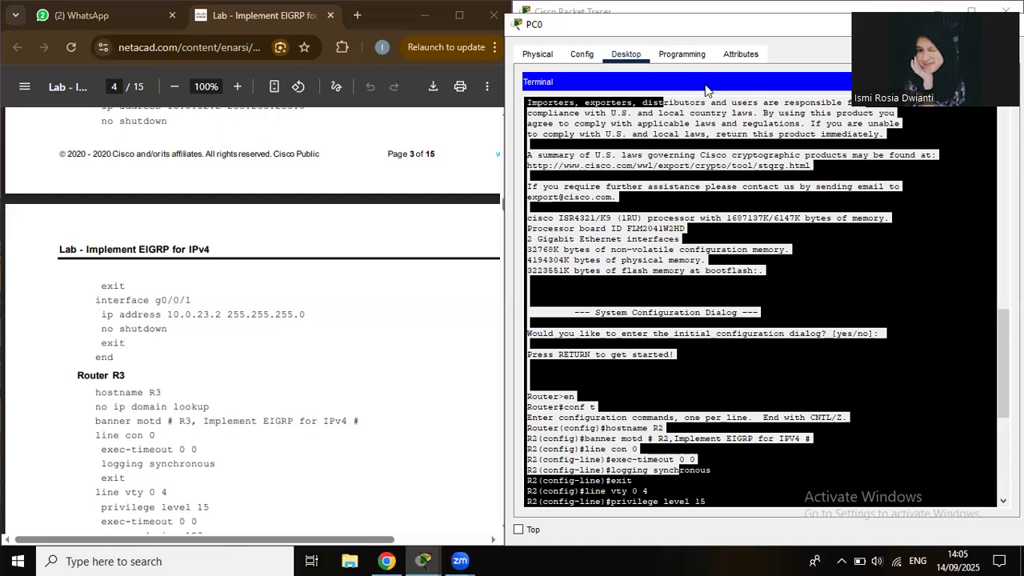
{"action": "key", "text": "super+Down"}
{"action": "left_click", "coordinate": [733, 83]}
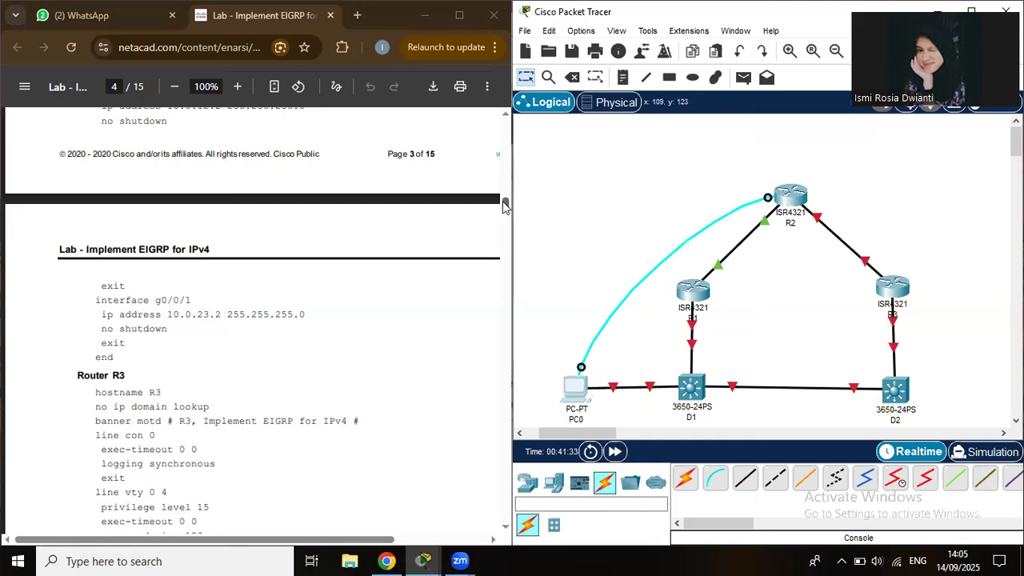
{"action": "left_click_drag", "start_coordinate": [504, 210], "coordinate": [504, 213]}
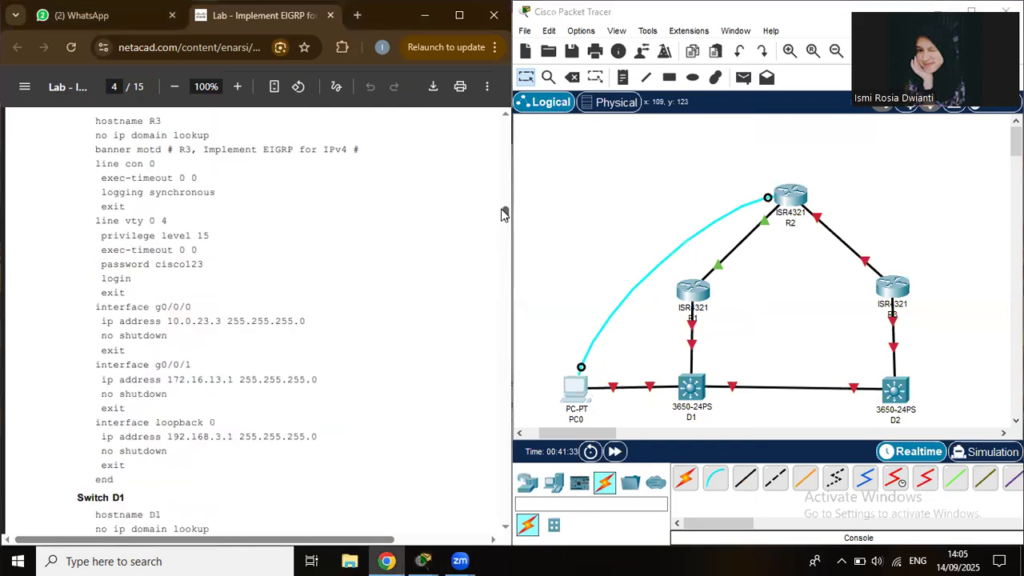
{"action": "scroll", "coordinate": [504, 213], "scroll_direction": "up", "scroll_amount": 1}
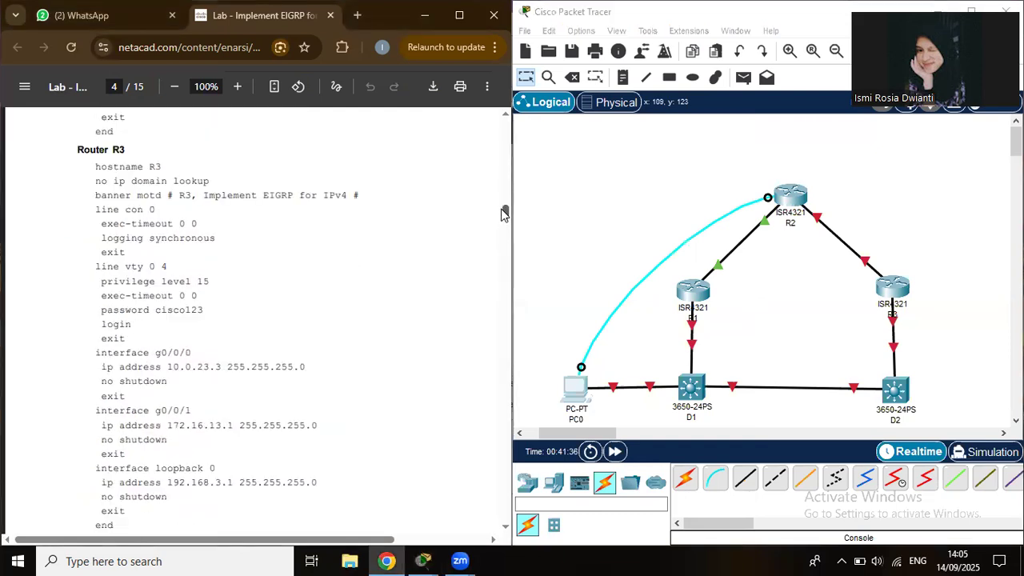
{"action": "left_click", "coordinate": [894, 294]}
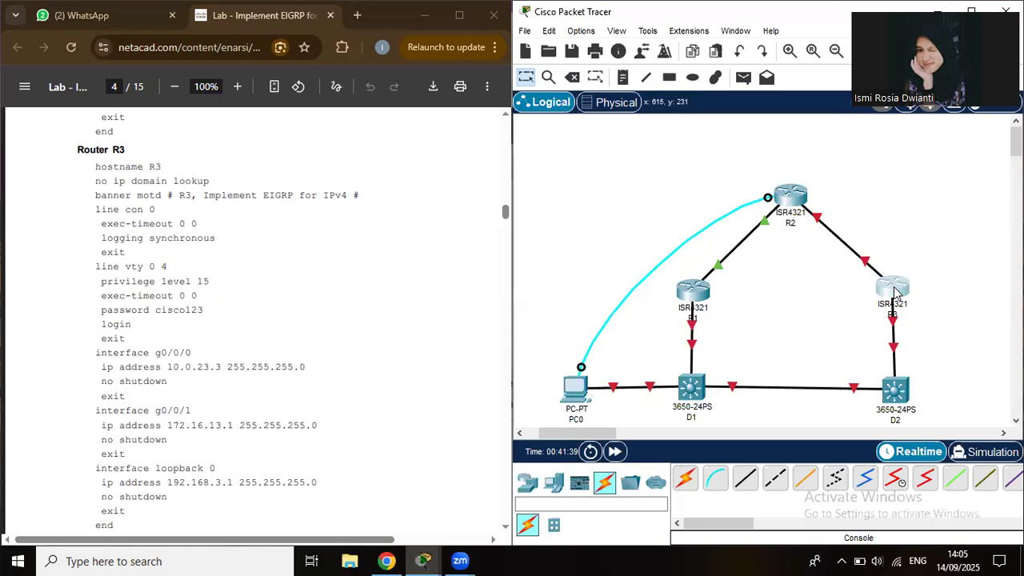
{"action": "left_click", "coordinate": [894, 295]}
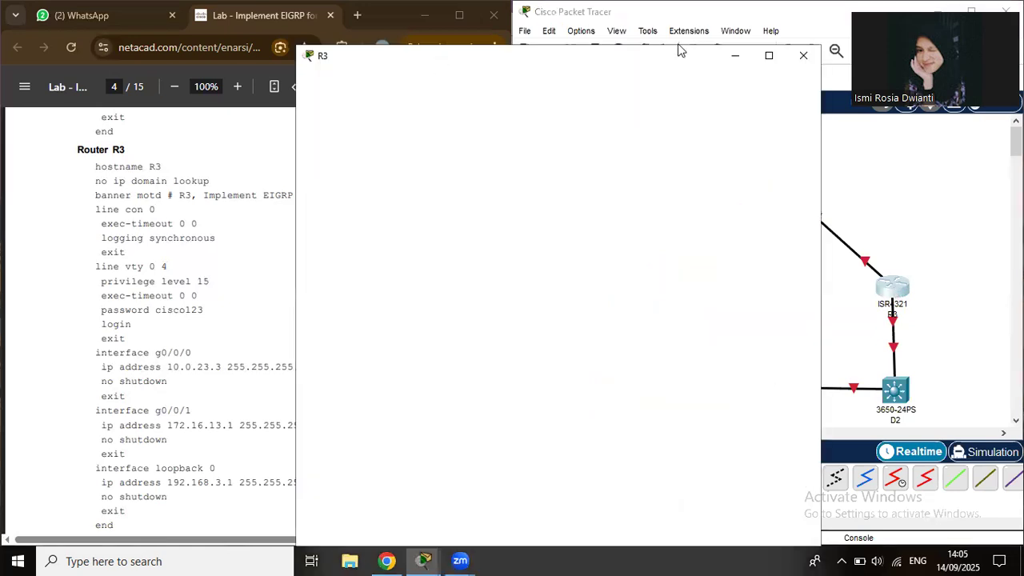
{"action": "left_click", "coordinate": [803, 24]}
{"action": "left_click", "coordinate": [572, 80]}
{"action": "left_click", "coordinate": [892, 290]}
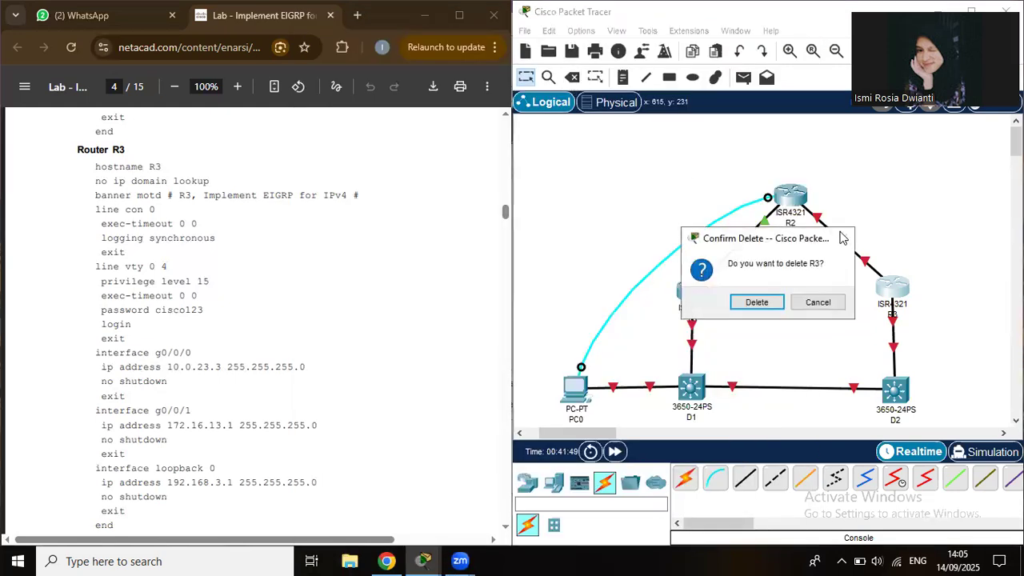
{"action": "left_click_drag", "start_coordinate": [808, 308], "coordinate": [734, 266]}
{"action": "key", "text": "Escape"}
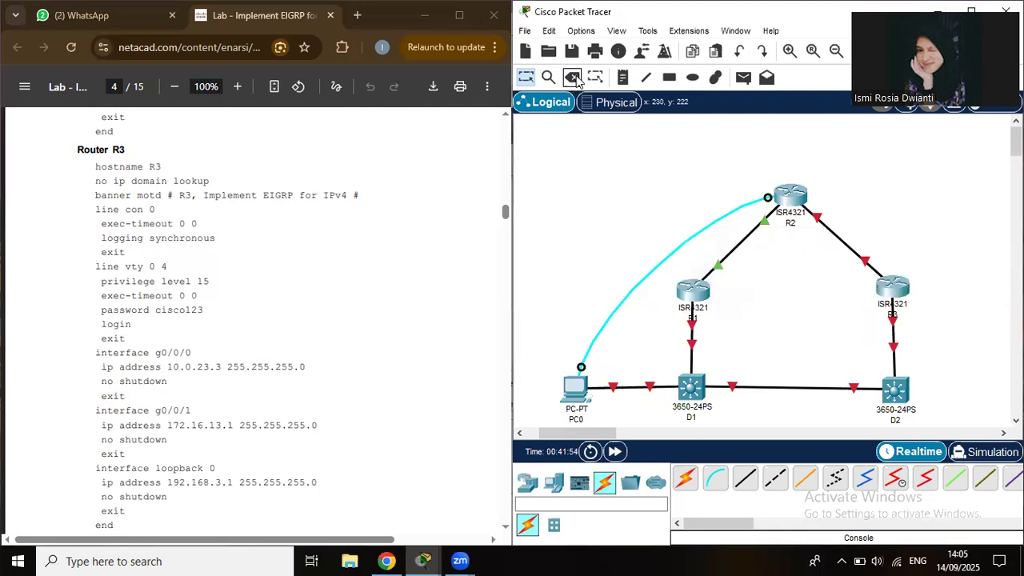
Delete the PC0–R2 console cable and run a Console cable from PC0 RS 232 to R3's Console port.
{"action": "left_click", "coordinate": [573, 76]}
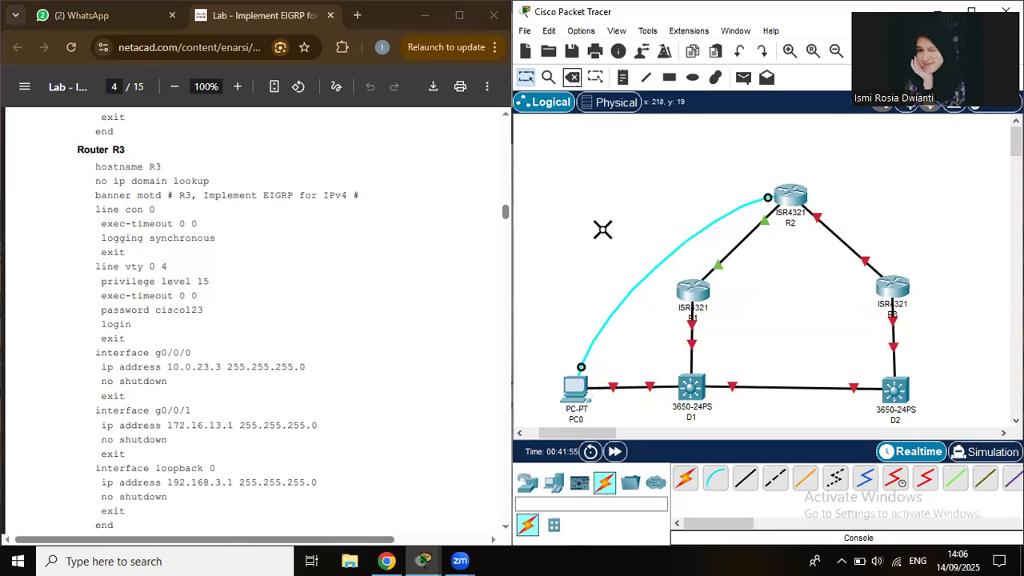
{"action": "left_click", "coordinate": [624, 289]}
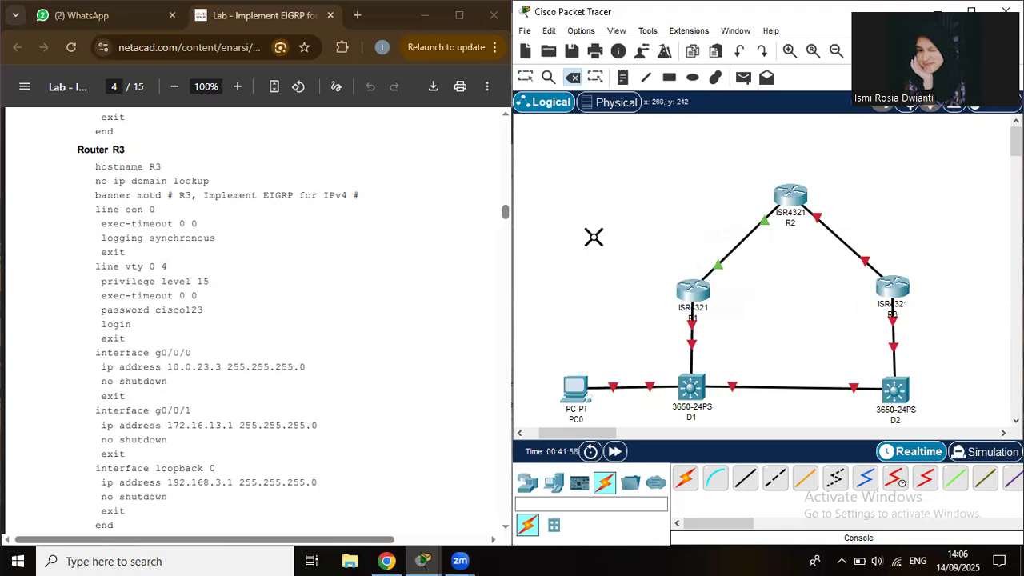
{"action": "left_click", "coordinate": [716, 480]}
{"action": "left_click", "coordinate": [576, 396]}
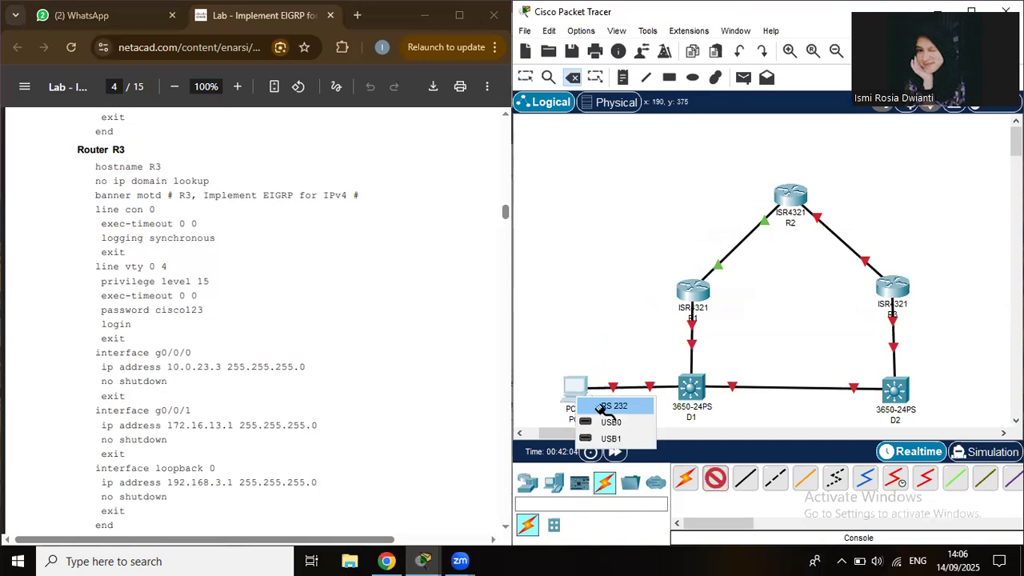
{"action": "left_click", "coordinate": [896, 287]}
{"action": "left_click", "coordinate": [896, 286]}
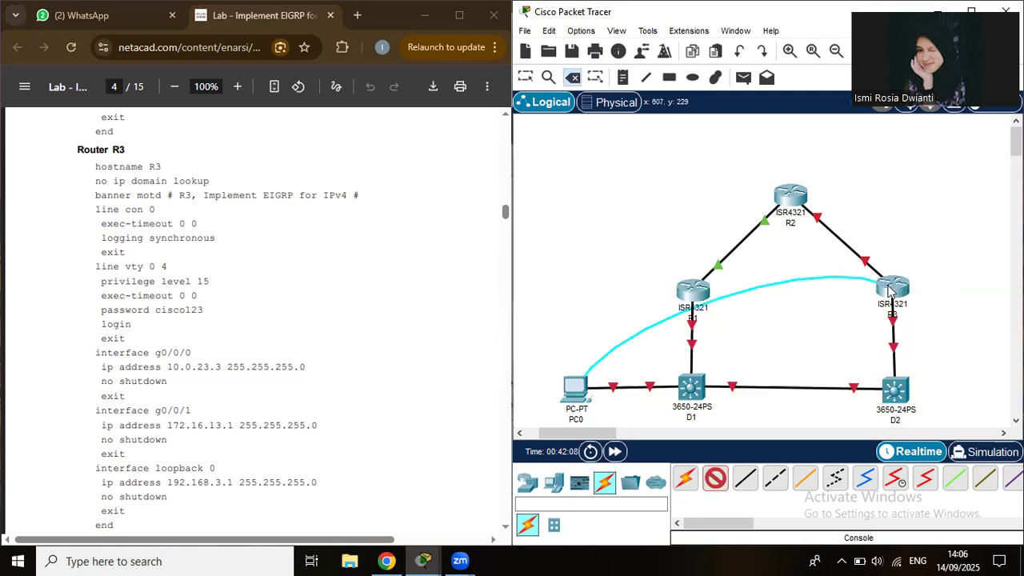
{"action": "left_click", "coordinate": [902, 298]}
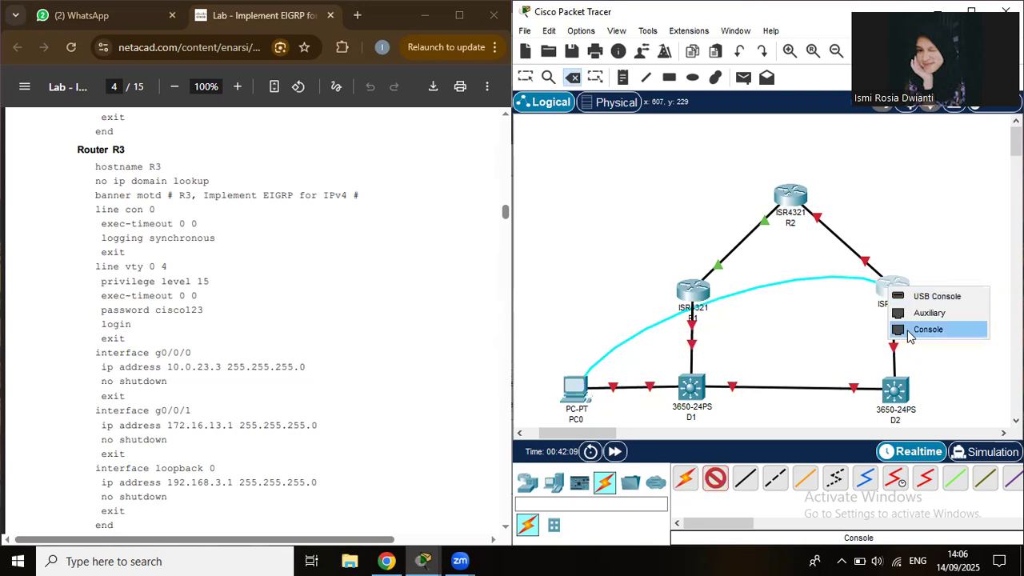
{"action": "left_click", "coordinate": [928, 328]}
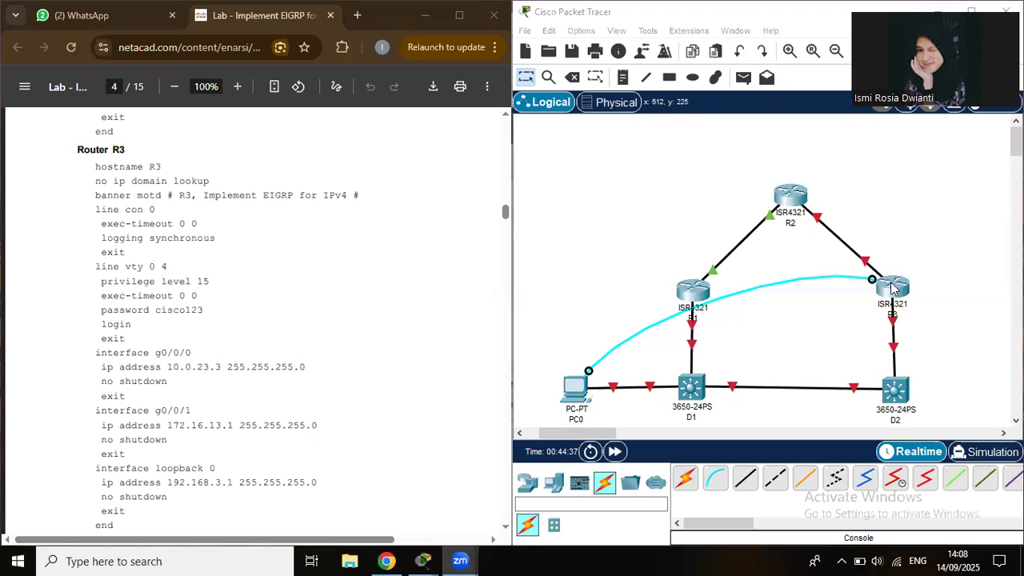
Bring Packet Tracer forward, then open and close R3's device window.
{"action": "left_click", "coordinate": [894, 290]}
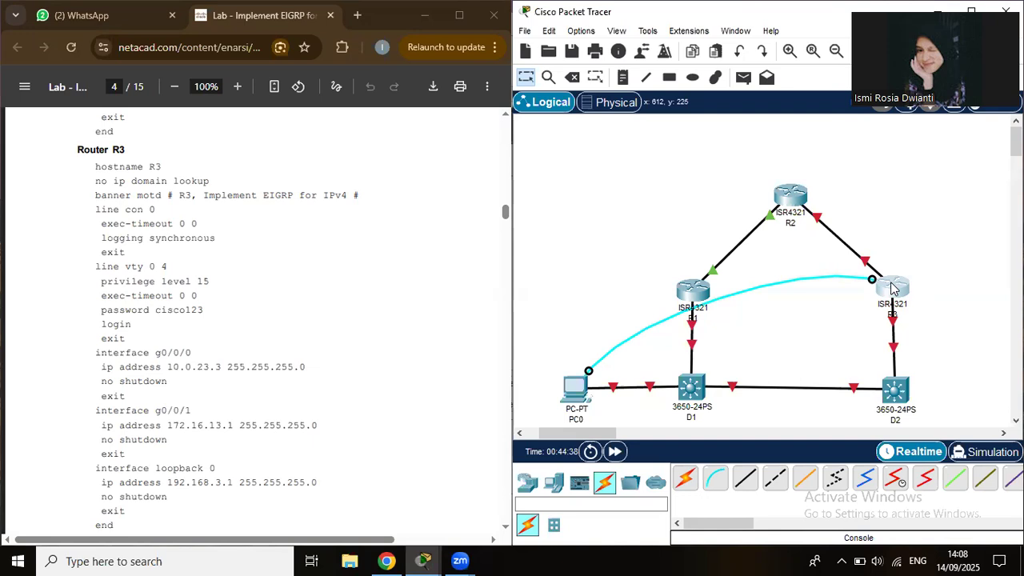
{"action": "left_click", "coordinate": [893, 290]}
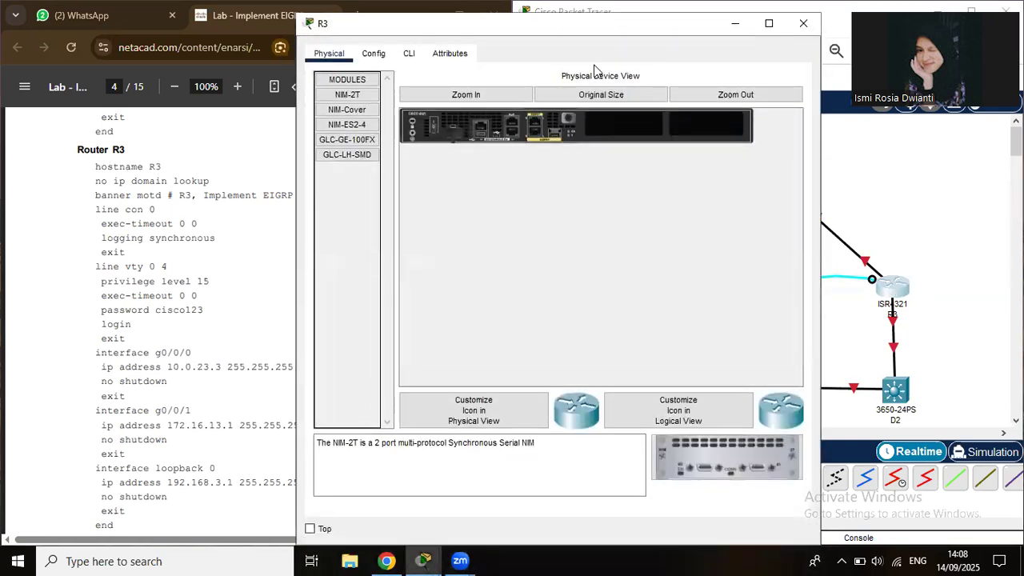
{"action": "left_click", "coordinate": [804, 26]}
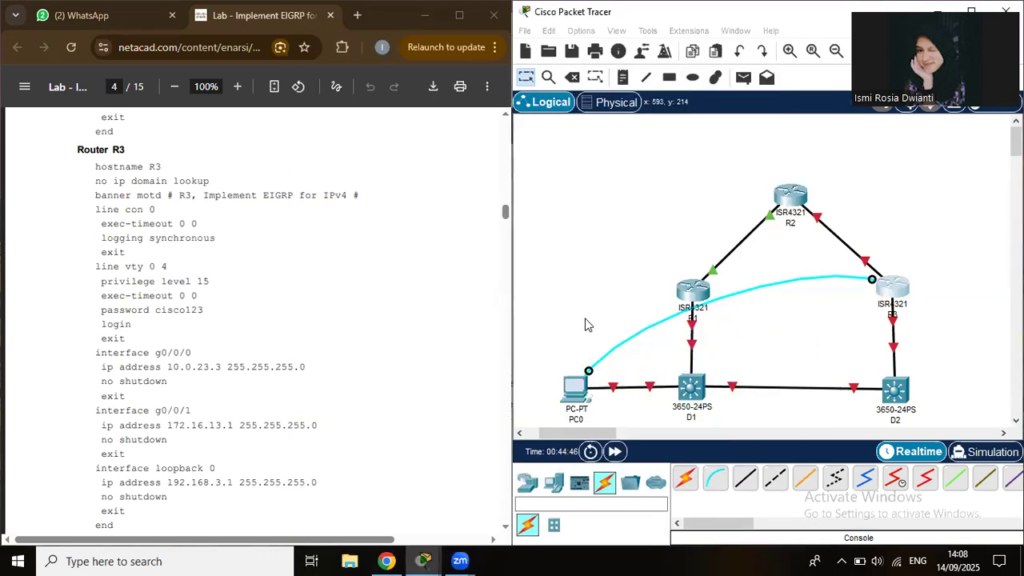
Open PC0's Terminal to reach R3's Router> prompt and place the window beside the lab guide.
{"action": "left_click", "coordinate": [570, 390]}
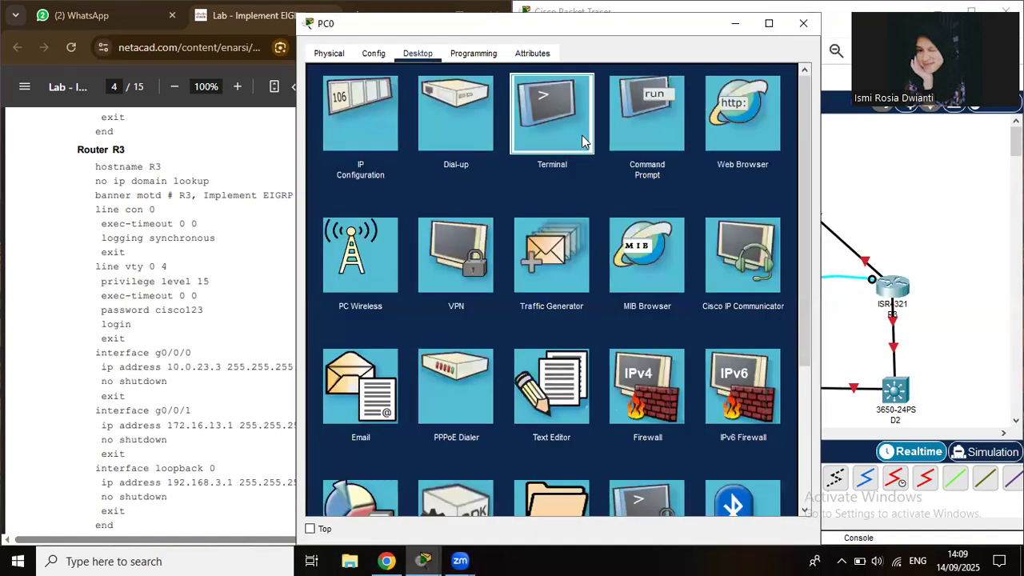
{"action": "left_click", "coordinate": [582, 135]}
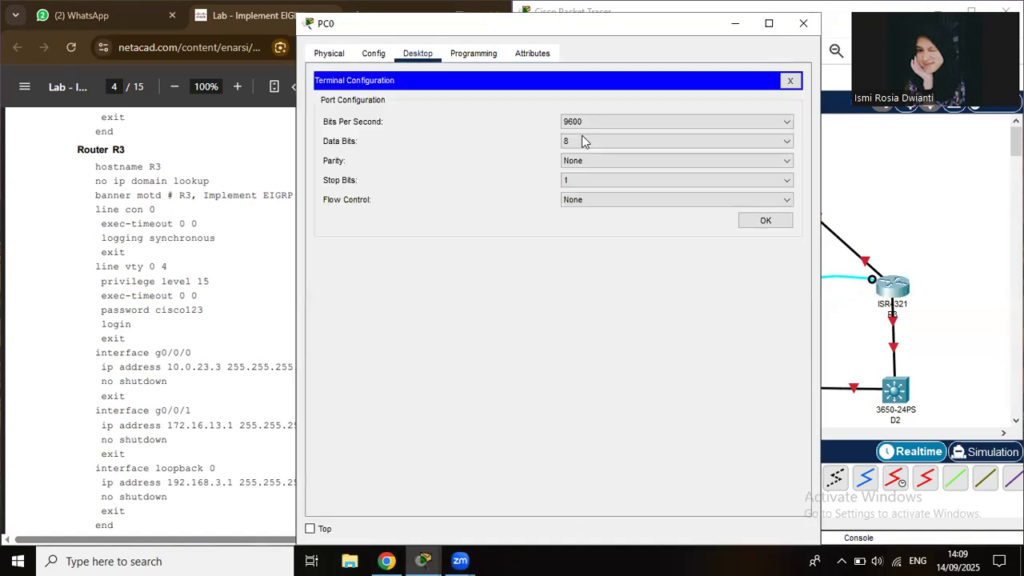
{"action": "left_click", "coordinate": [751, 226]}
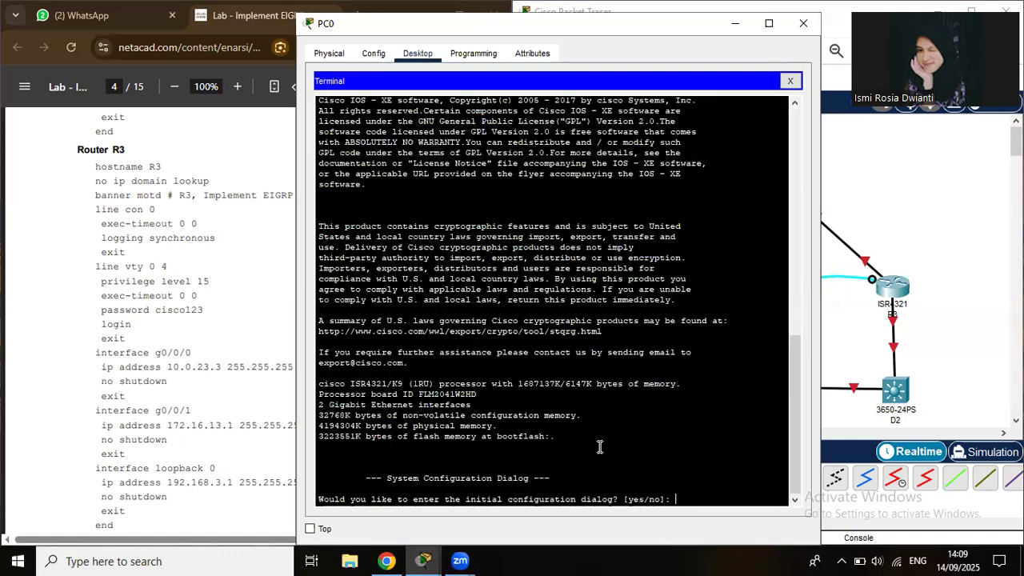
{"action": "key", "text": "Return"}
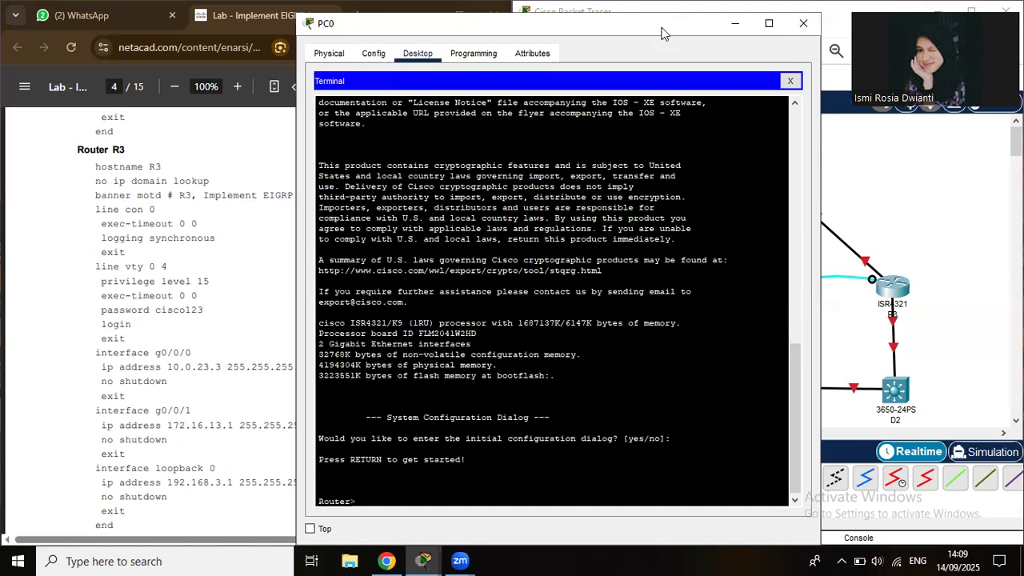
{"action": "left_click_drag", "start_coordinate": [661, 32], "coordinate": [851, 20]}
Enter global configuration, name the router R3, and disable IP domain lookup.
{"action": "type", "text": "en"}
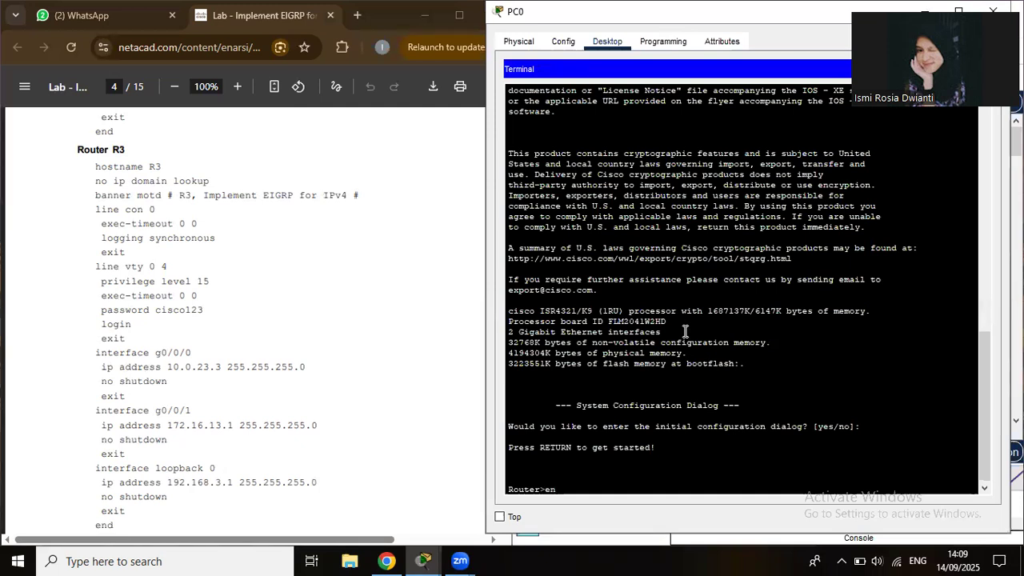
{"action": "key", "text": "Return"}
{"action": "type", "text": "conf t"}
{"action": "key", "text": "Return"}
{"action": "type", "text": "hostname"}
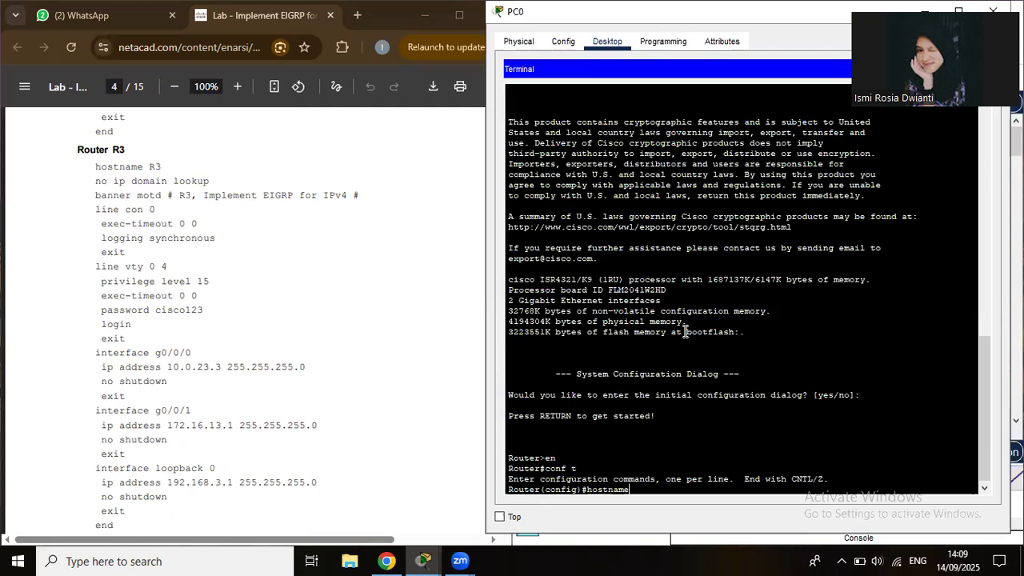
{"action": "type", "text": " R3"}
{"action": "key", "text": "Return"}
{"action": "type", "text": "nfig)#no ip do"}
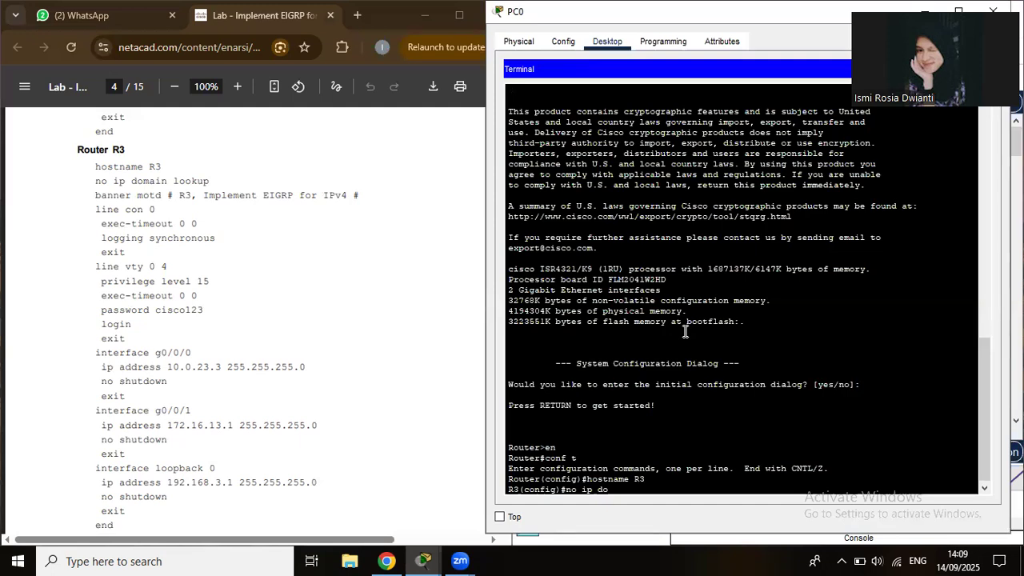
{"action": "type", "text": "in lookup"}
{"action": "key", "text": "Return"}
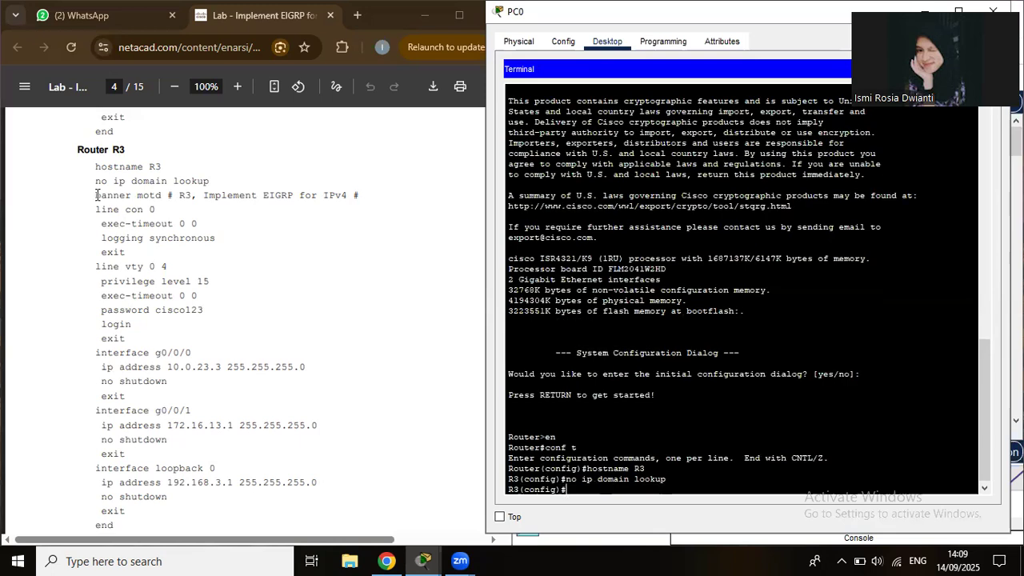
Paste the 'Implement EIGRP for IPv4' banner motd line from the lab guide and apply it.
{"action": "left_click_drag", "start_coordinate": [94, 195], "coordinate": [362, 197]}
{"action": "key", "text": "super+c"}
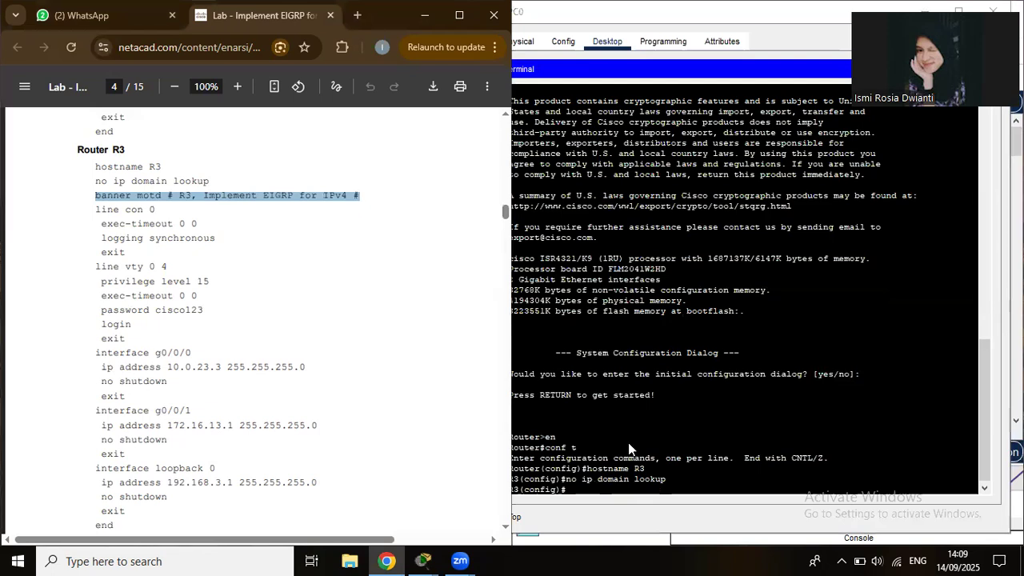
{"action": "right_click", "coordinate": [626, 490]}
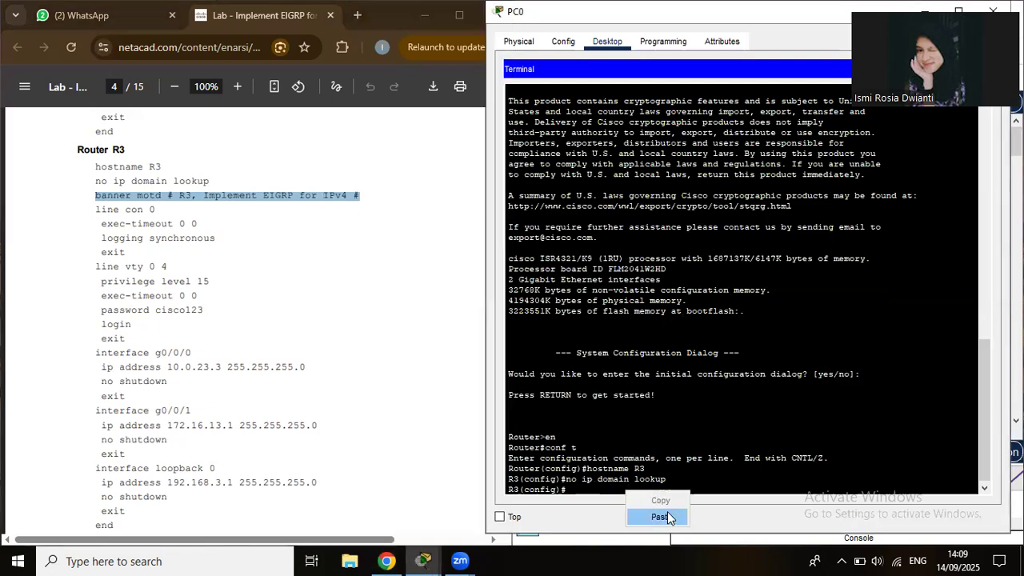
{"action": "left_click", "coordinate": [667, 517]}
{"action": "key", "text": "Return"}
{"action": "type", "text": "line con 0"}
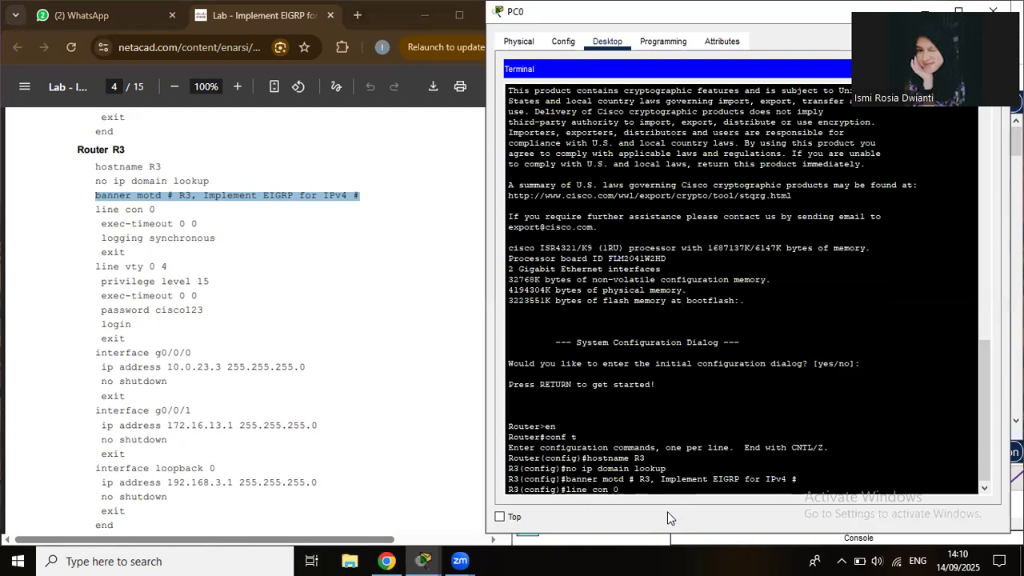
Give R3's console line exec-timeout 0 0 and logging synchronous, pasted from the lab guide.
{"action": "key", "text": "Return"}
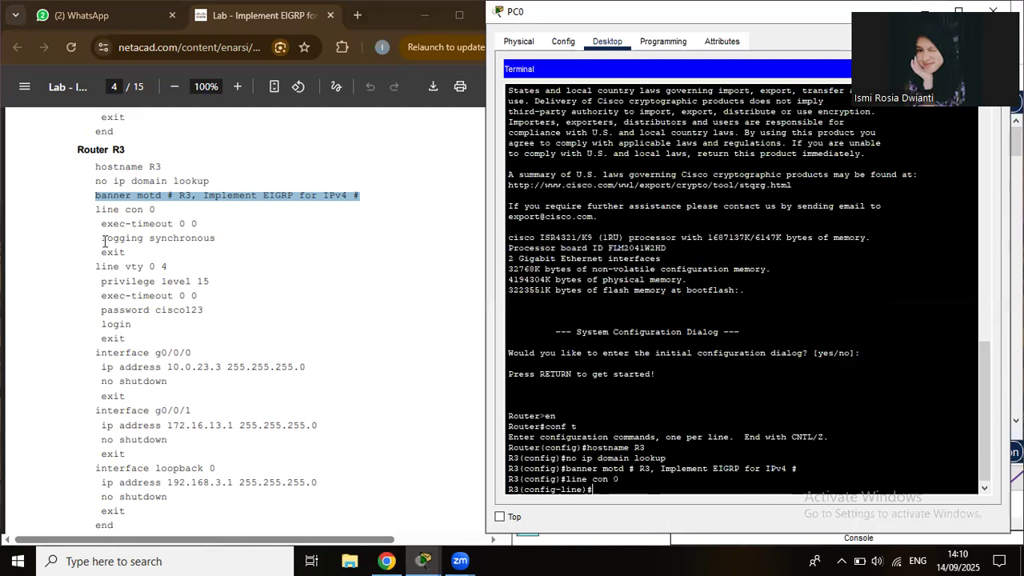
{"action": "left_click", "coordinate": [102, 227]}
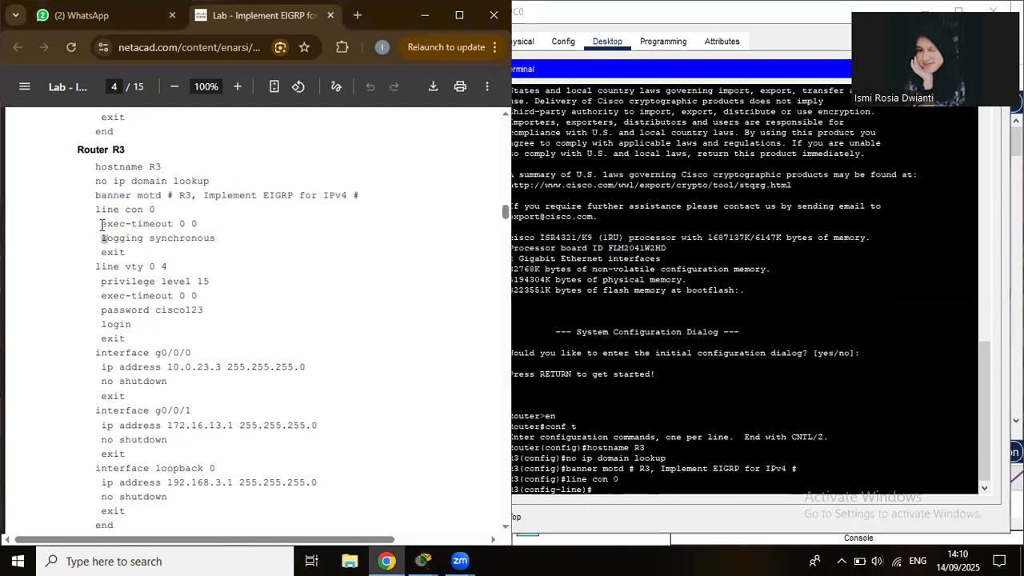
{"action": "triple_click", "coordinate": [205, 223]}
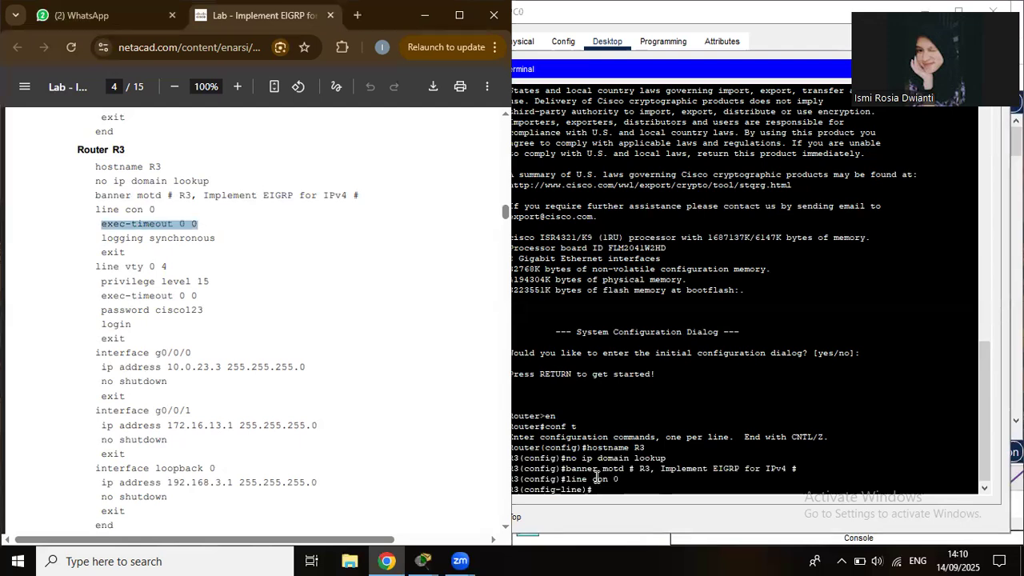
{"action": "right_click", "coordinate": [614, 497]}
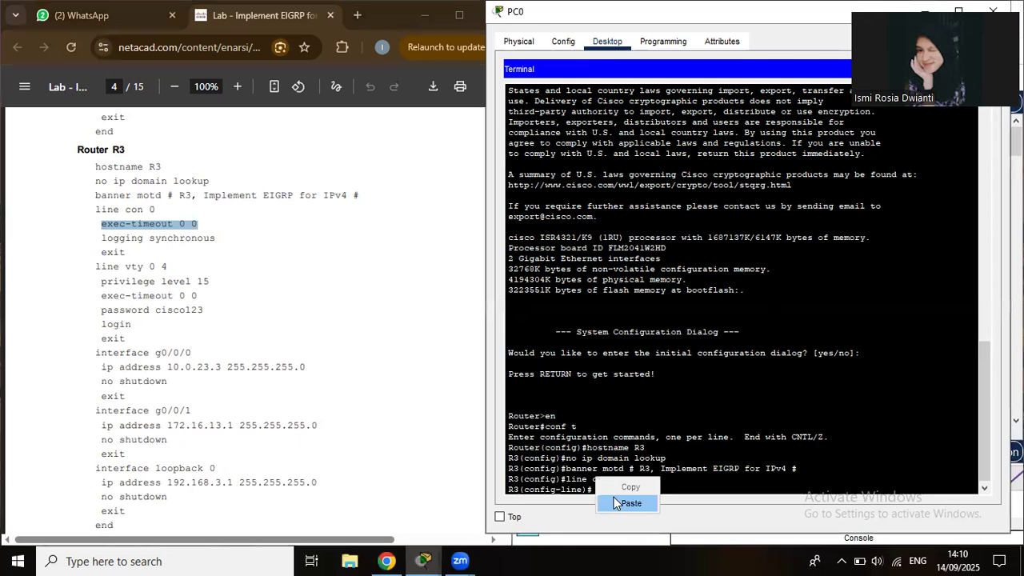
{"action": "left_click", "coordinate": [630, 502]}
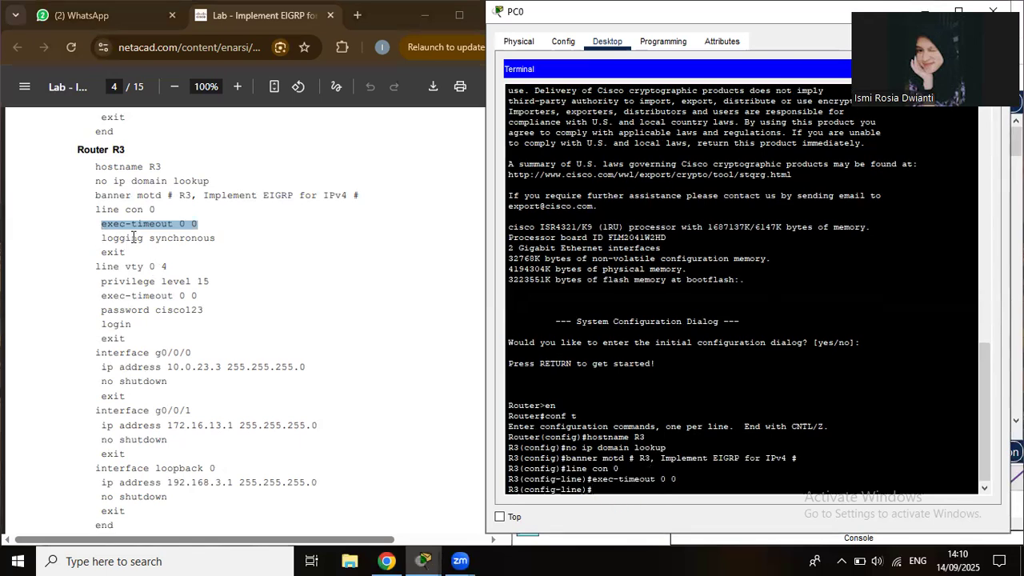
{"action": "left_click_drag", "start_coordinate": [100, 237], "coordinate": [225, 238]}
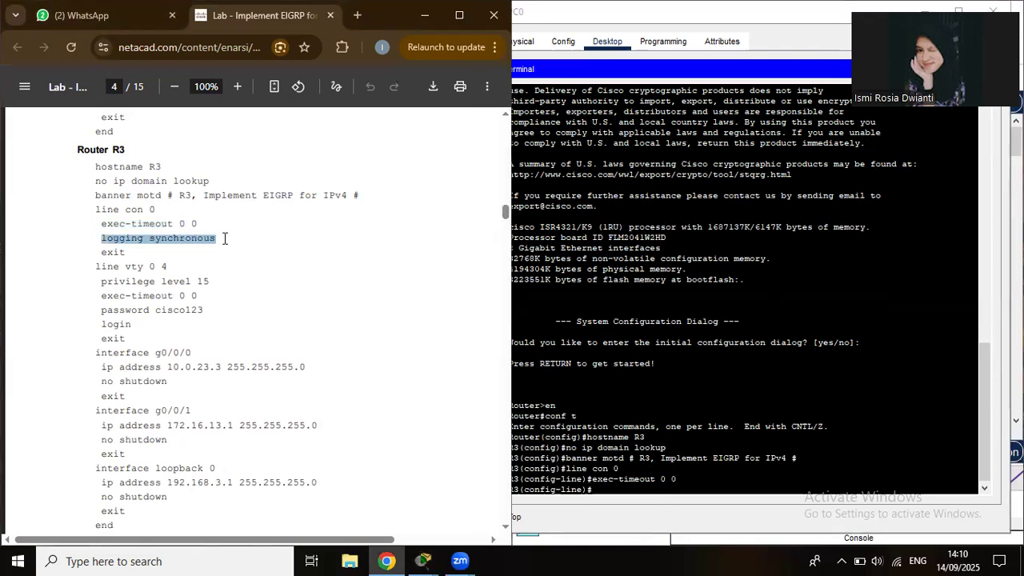
{"action": "right_click", "coordinate": [604, 486]}
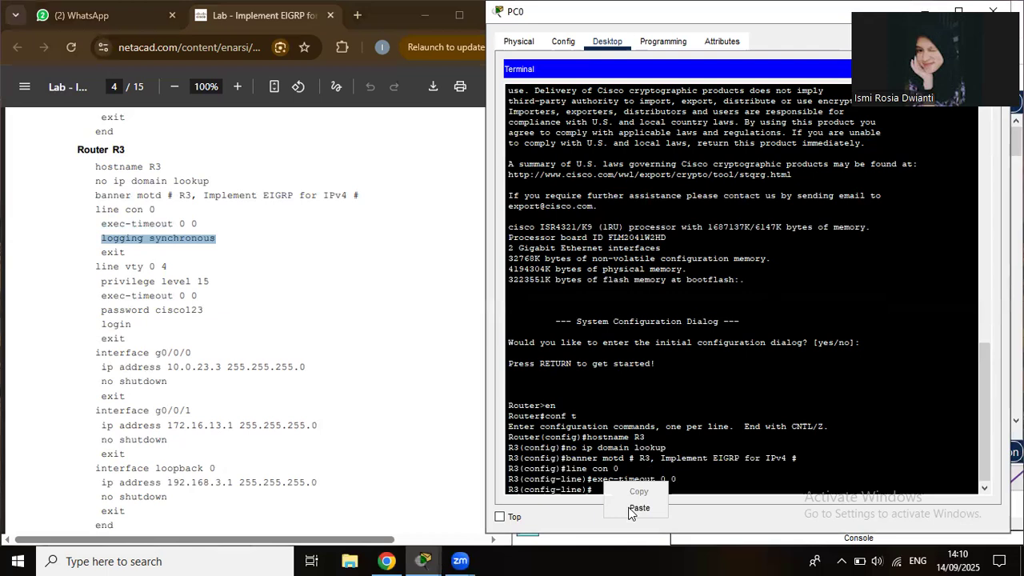
{"action": "left_click", "coordinate": [629, 514]}
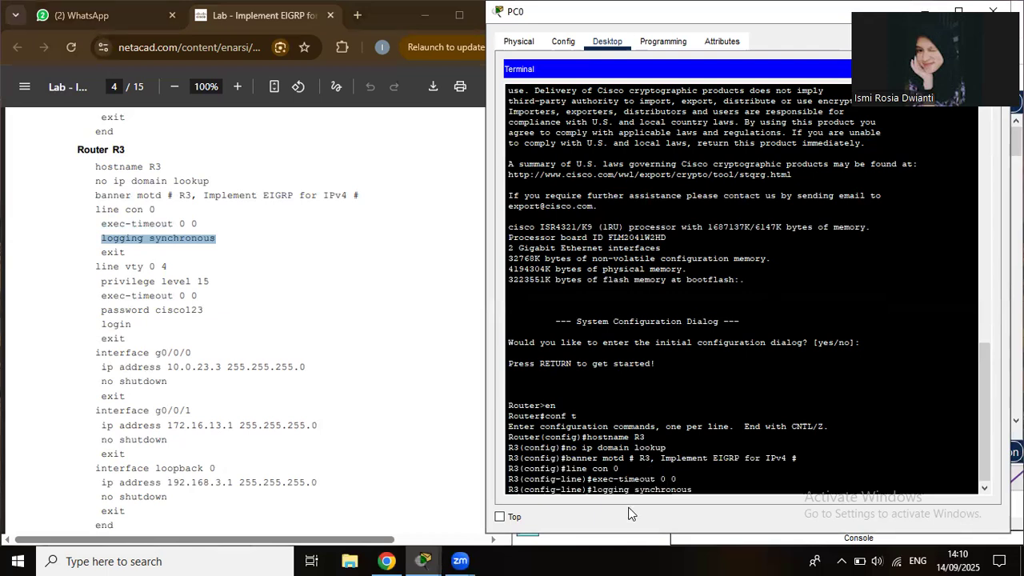
{"action": "key", "text": "Return"}
Give vty lines 0 4 privilege level 15, exec-timeout 0 0 and a password.
{"action": "type", "text": "exi"}
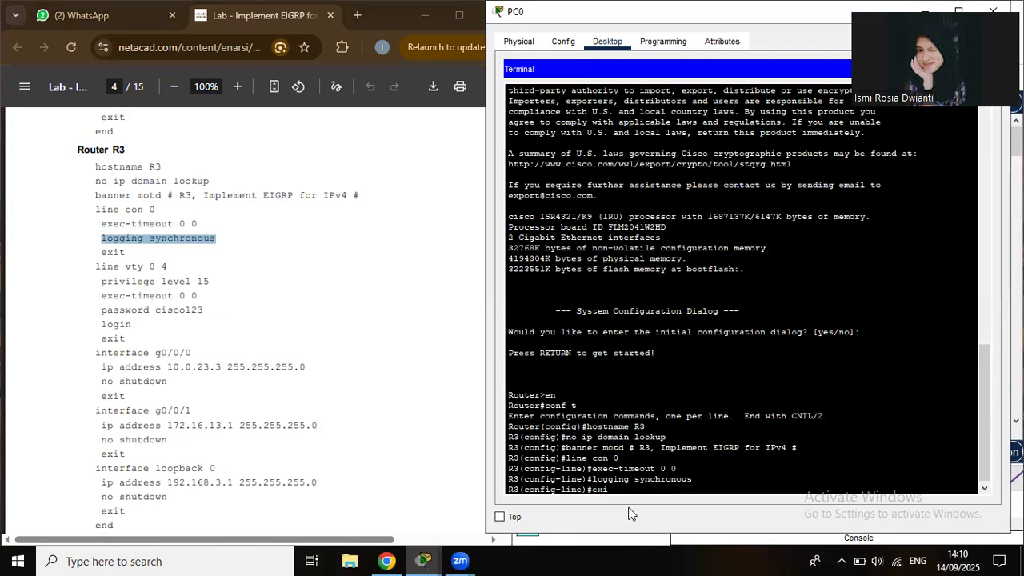
{"action": "key", "text": "Return"}
{"action": "type", "text": "line vty 0 4"}
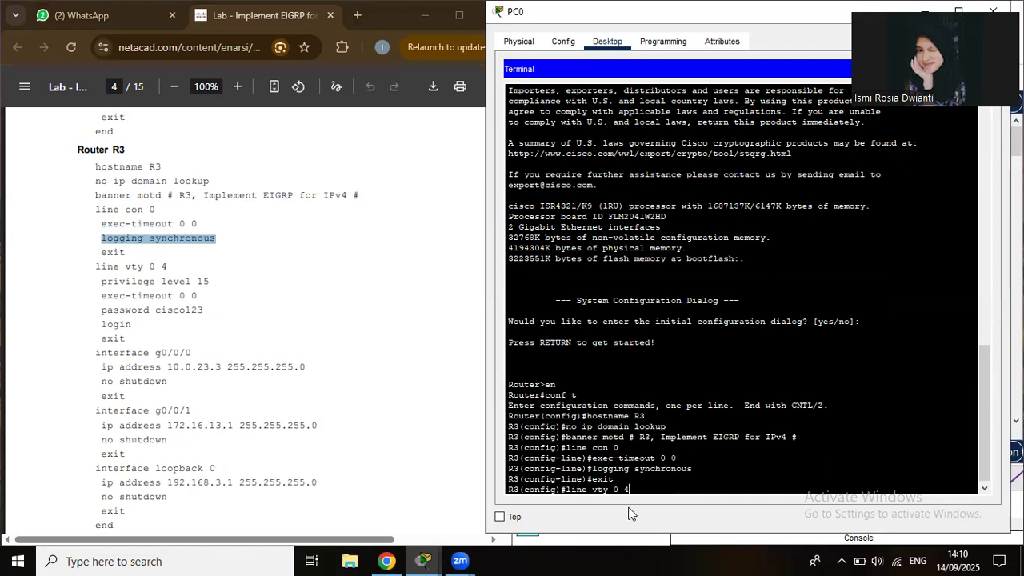
{"action": "key", "text": "Return"}
{"action": "type", "text": "pr"}
{"action": "type", "text": "i"}
{"action": "type", "text": "vil"}
{"action": "type", "text": "ege "}
{"action": "type", "text": "1"}
{"action": "type", "text": "evel"}
{"action": "type", "text": " 1"}
{"action": "type", "text": "5"}
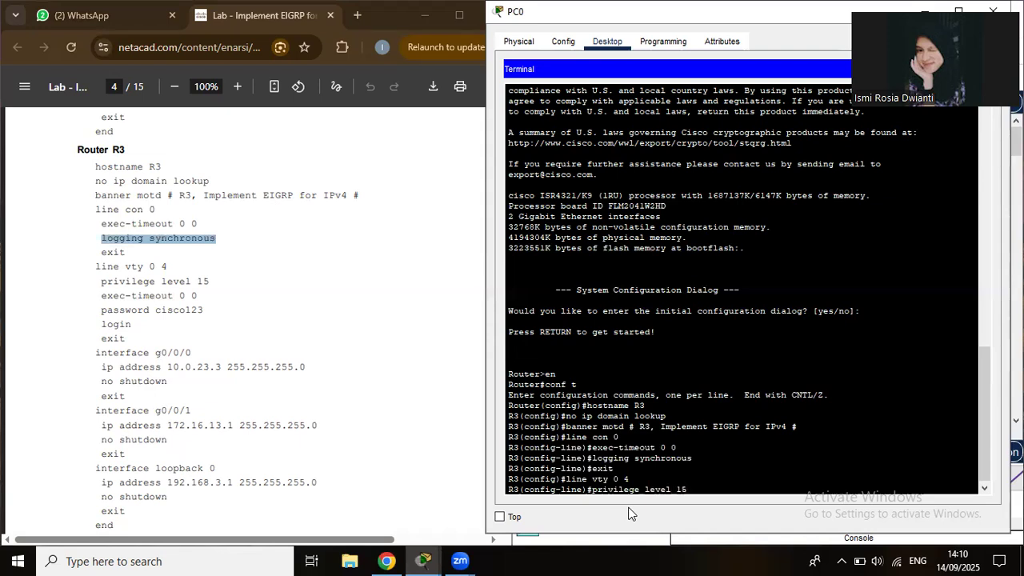
{"action": "key", "text": "Return"}
{"action": "key", "text": "Up"}
{"action": "key", "text": "Up"}
{"action": "key", "text": "Up"}
{"action": "key", "text": "Up"}
{"action": "key", "text": "Up"}
{"action": "key", "text": "Return"}
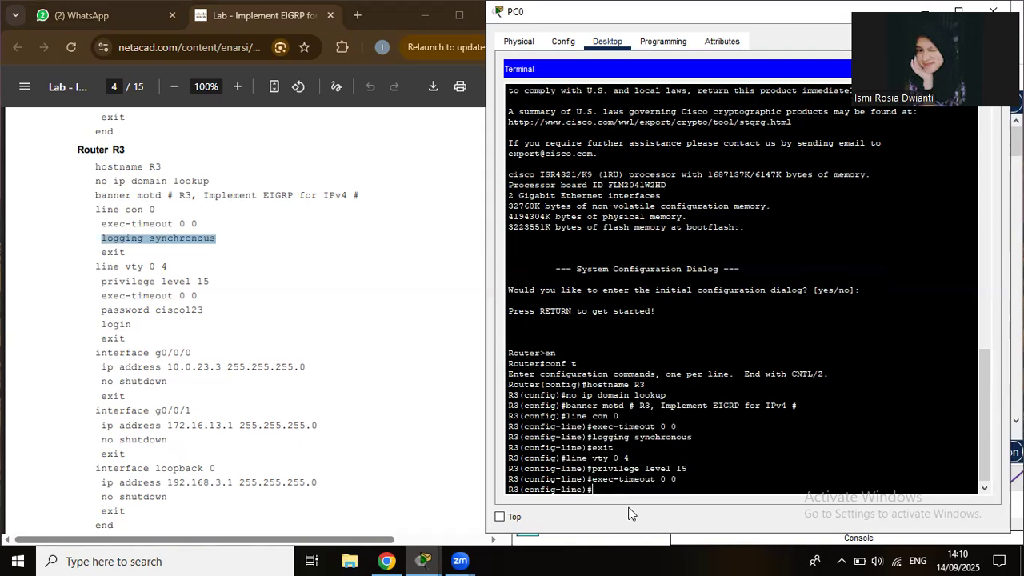
{"action": "type", "text": "password cisco123"}
{"action": "key", "text": "Return"}
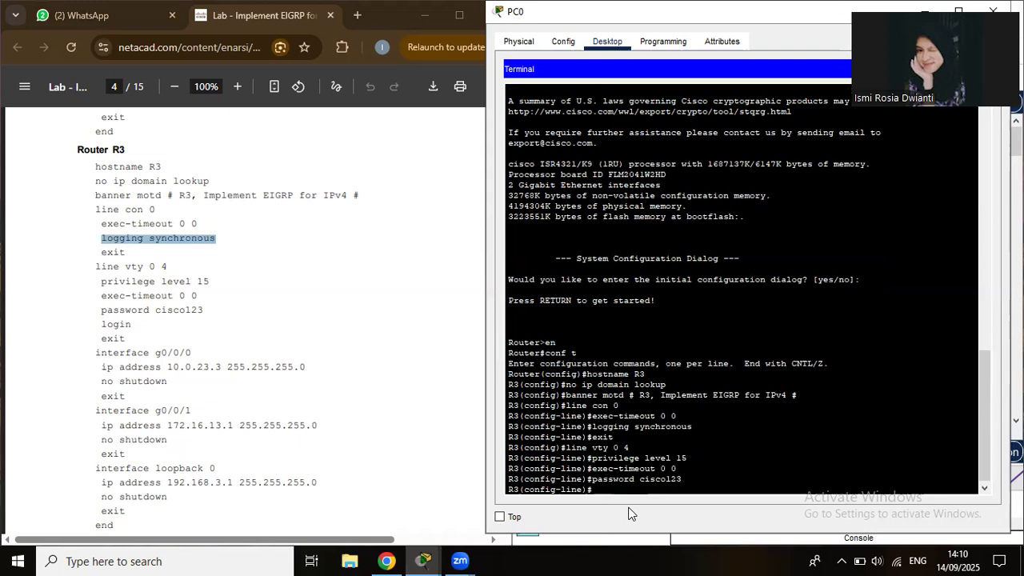
{"action": "type", "text": "login exit"}
{"action": "key", "text": "Return"}
Enter interface g0/0/0 on R3, then exit back to global configuration.
{"action": "type", "text": "int g0/0/0"}
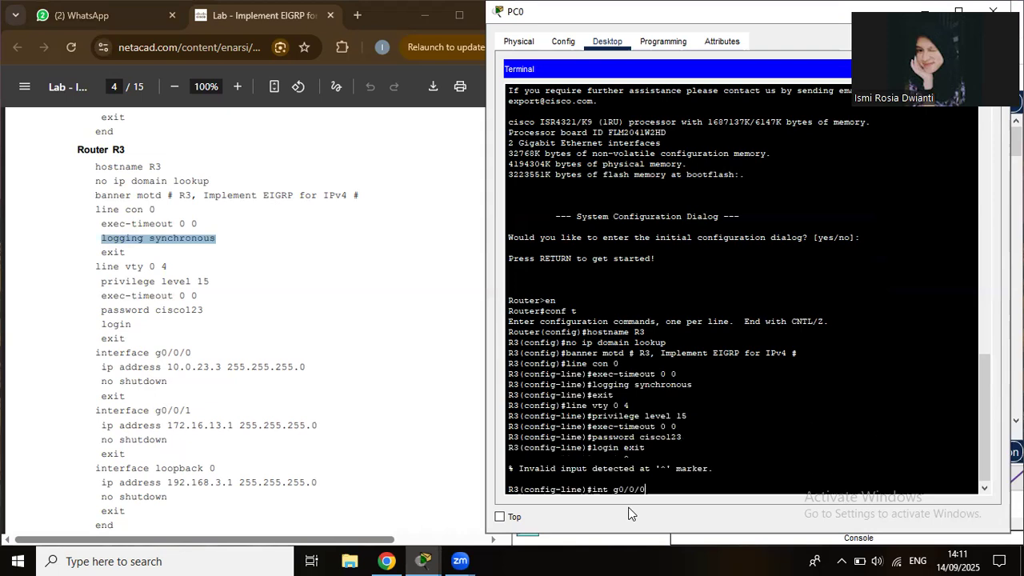
{"action": "key", "text": "Return"}
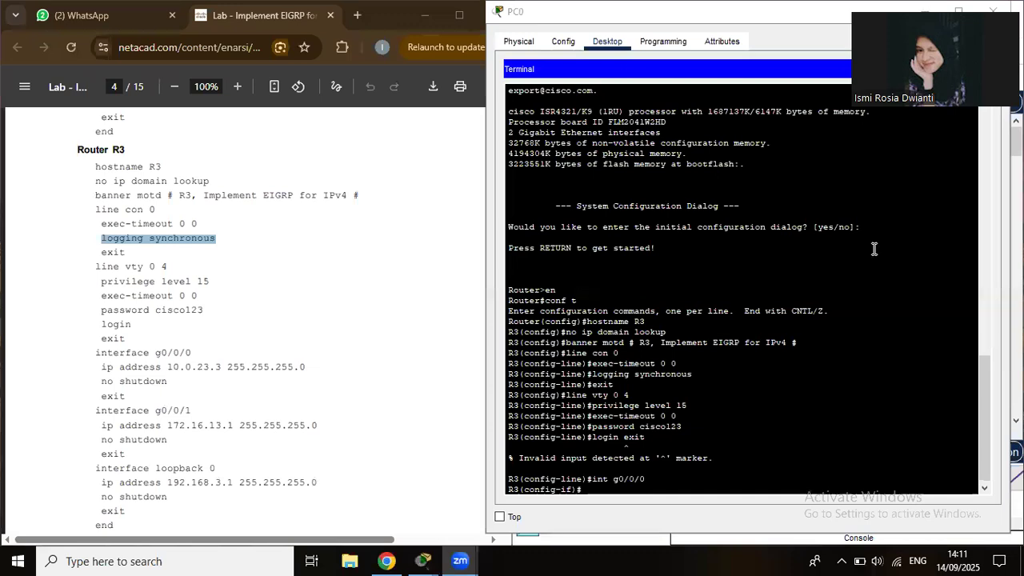
{"action": "left_click", "coordinate": [629, 485]}
{"action": "type", "text": "exit"}
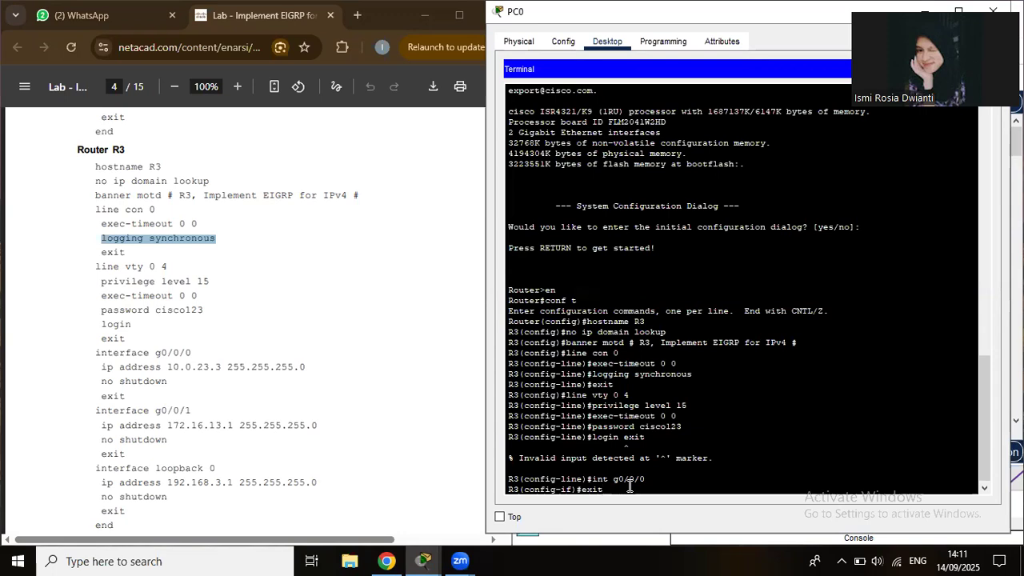
{"action": "key", "text": "Return"}
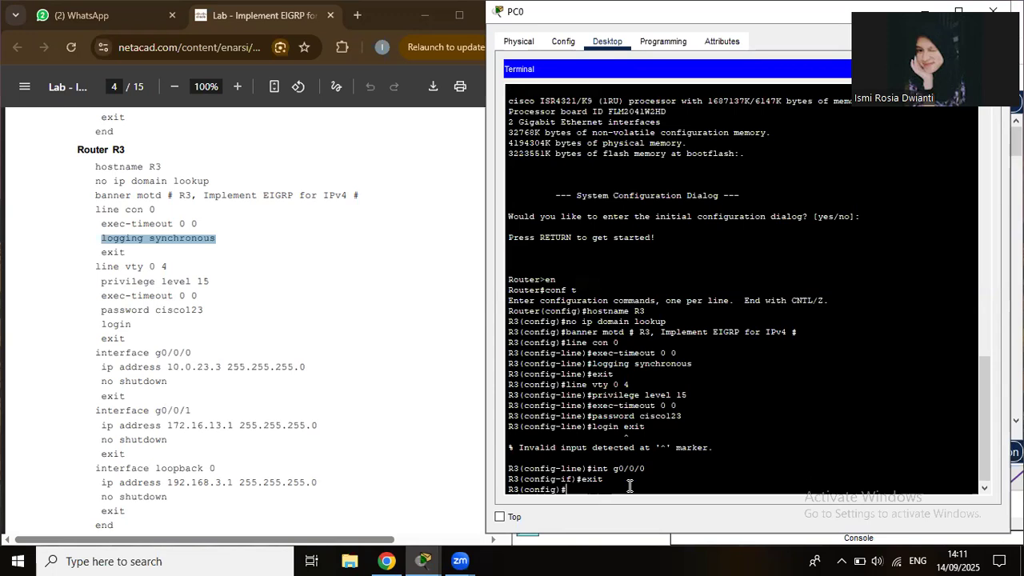
Paste the lab guide's console and vty line block into R3's terminal, including login.
{"action": "left_click", "coordinate": [84, 261]}
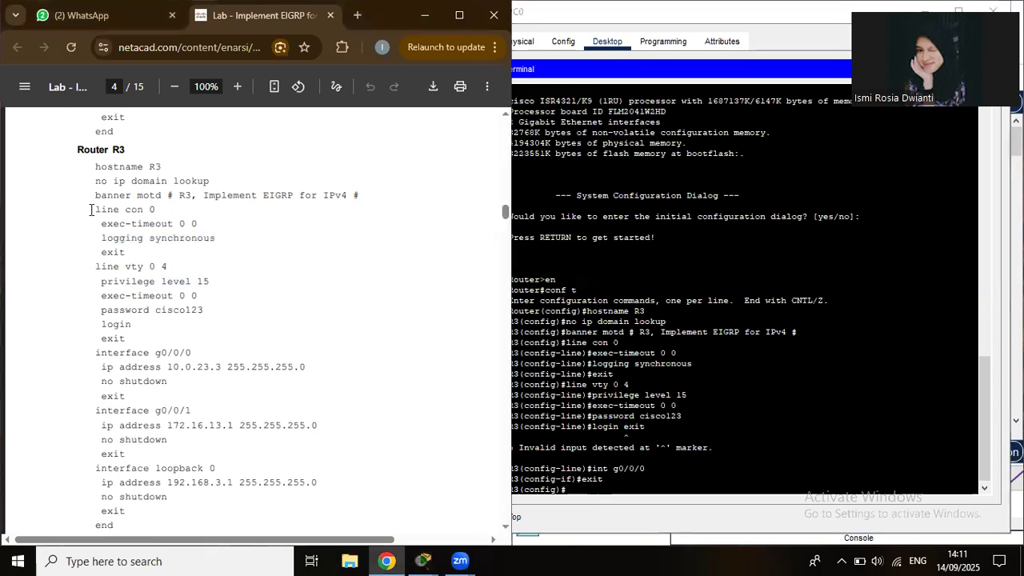
{"action": "left_click_drag", "start_coordinate": [92, 209], "coordinate": [144, 224]}
{"action": "left_click_drag", "start_coordinate": [180, 281], "coordinate": [130, 338]}
{"action": "key", "text": "ctrl+c"}
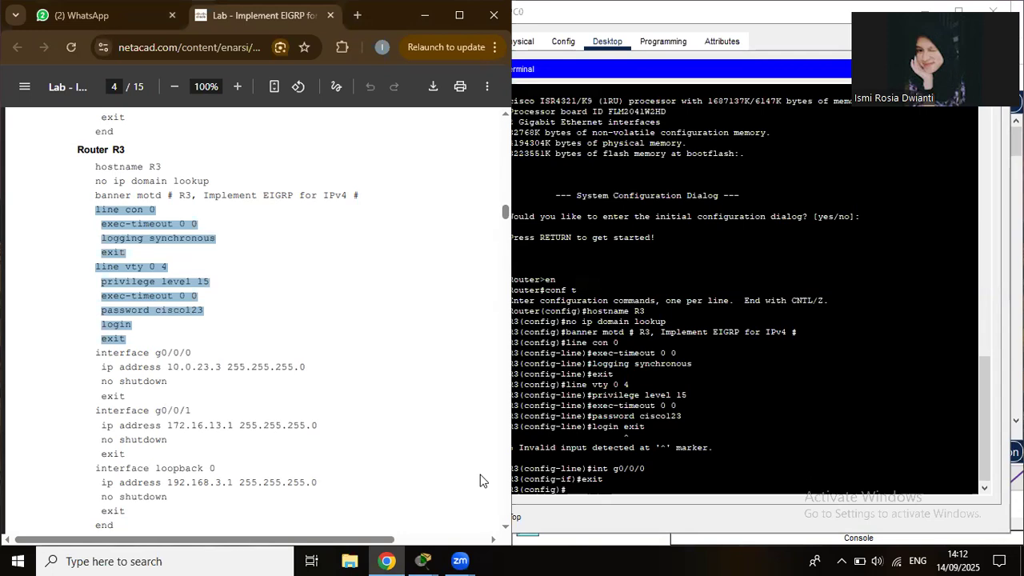
{"action": "left_click", "coordinate": [614, 516]}
{"action": "key", "text": "ctrl+v"}
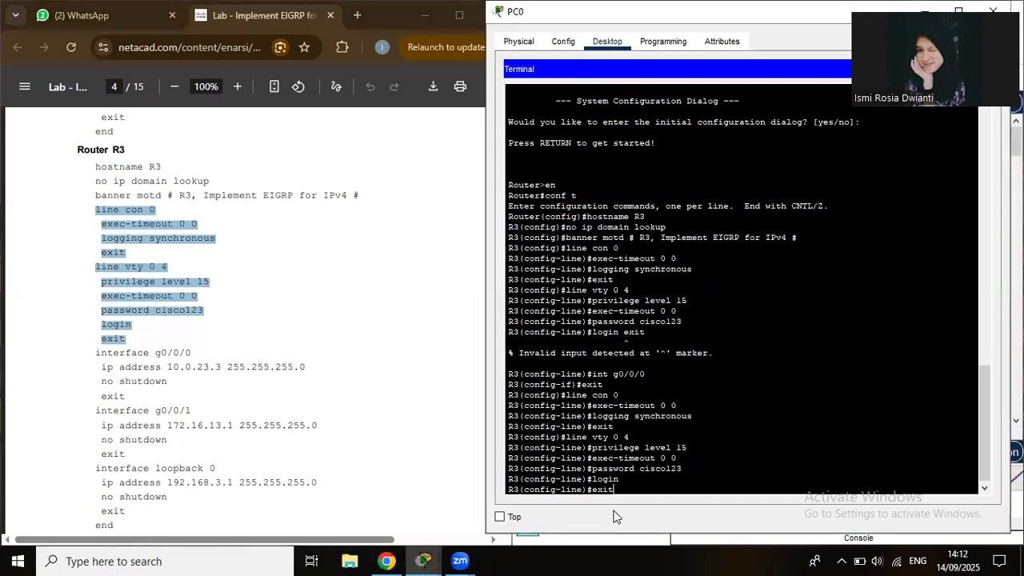
{"action": "key", "text": "Return"}
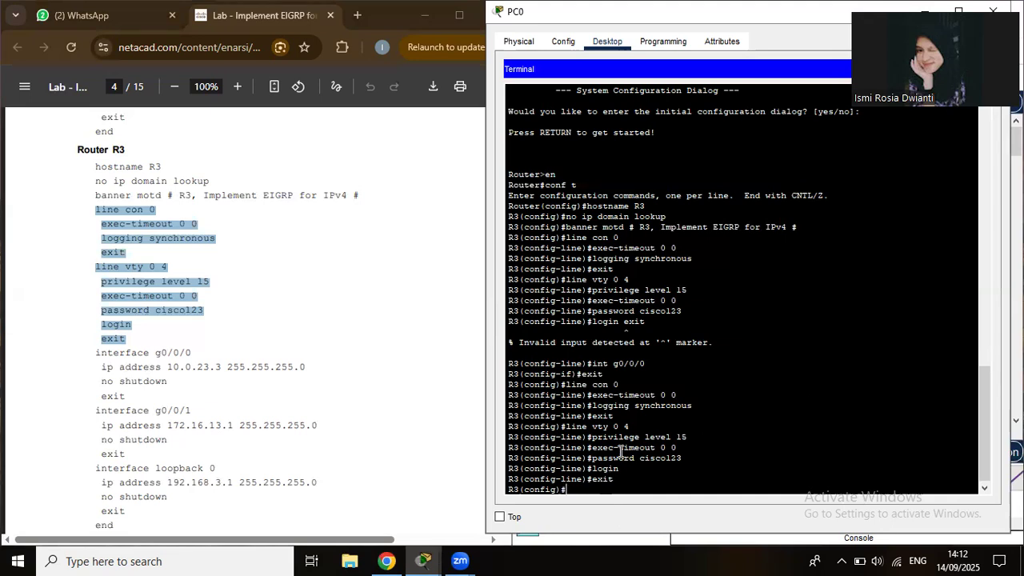
Enter interface g0/0/0 and type ip add 10.0.23.3 255.255.255.0.
{"action": "type", "text": "int g0/0/0"}
{"action": "key", "text": "Return"}
{"action": "type", "text": "ip add 10.0.23."}
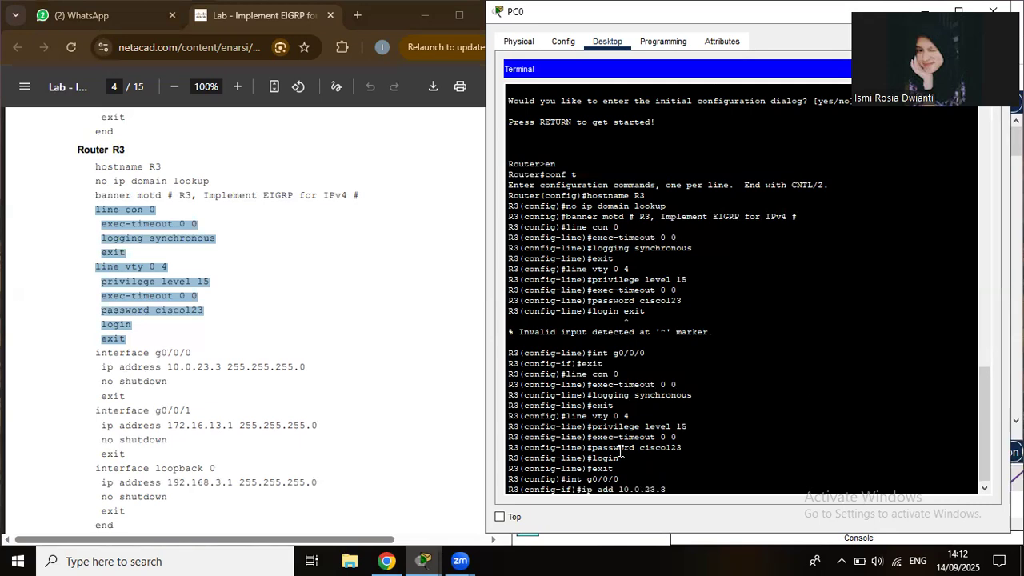
{"action": "type", "text": "3 255.255.255.0"}
Apply 10.0.23.3 255.255.255.0 to g0/0/0, enable it with no shut, and exit.
{"action": "key", "text": "Return"}
{"action": "type", "text": "no shut"}
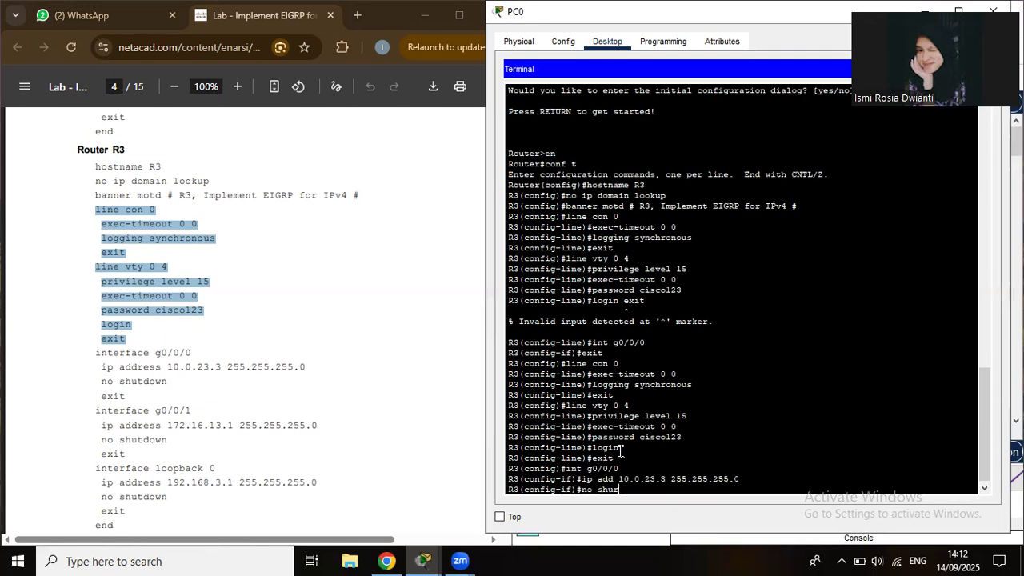
{"action": "key", "text": "Return"}
{"action": "type", "text": "exit"}
{"action": "key", "text": "Return"}
Give g0/0/1 address 172.16.13.1 255.255.255.0, enable it, and exit.
{"action": "type", "text": "int g0/0/"}
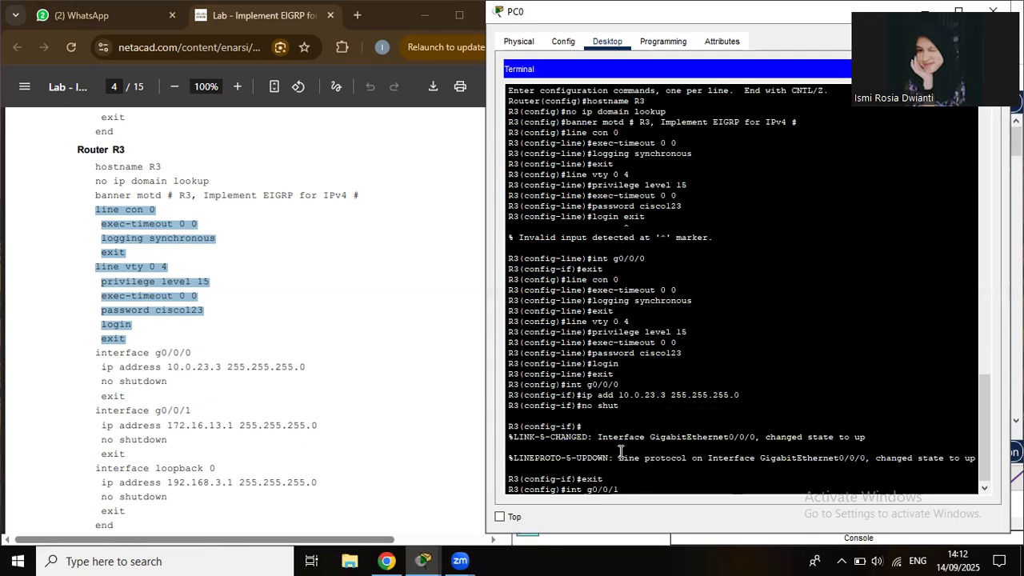
{"action": "type", "text": "1"}
{"action": "key", "text": "Return"}
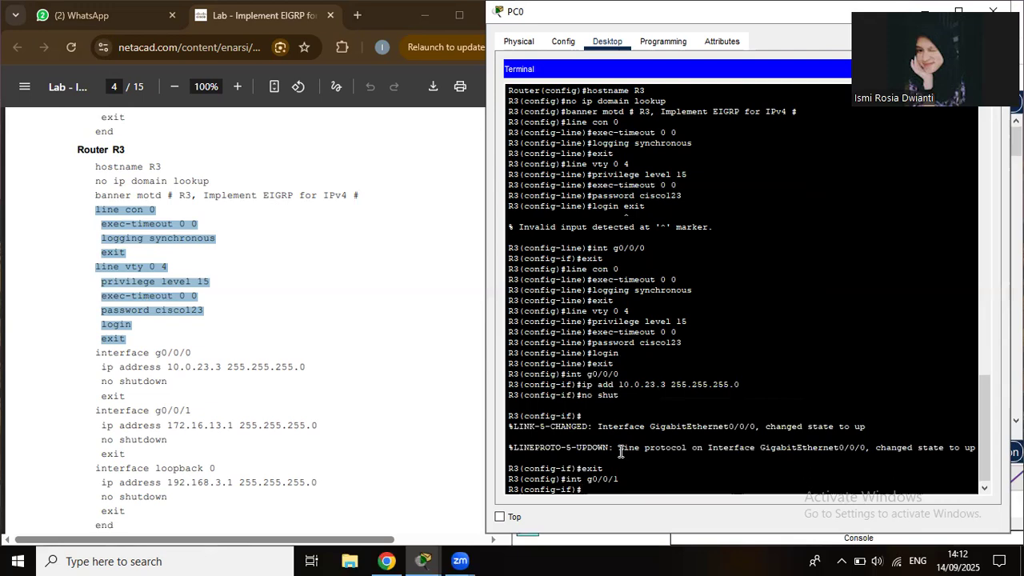
{"action": "type", "text": "ip add 172.16.13.1 255"}
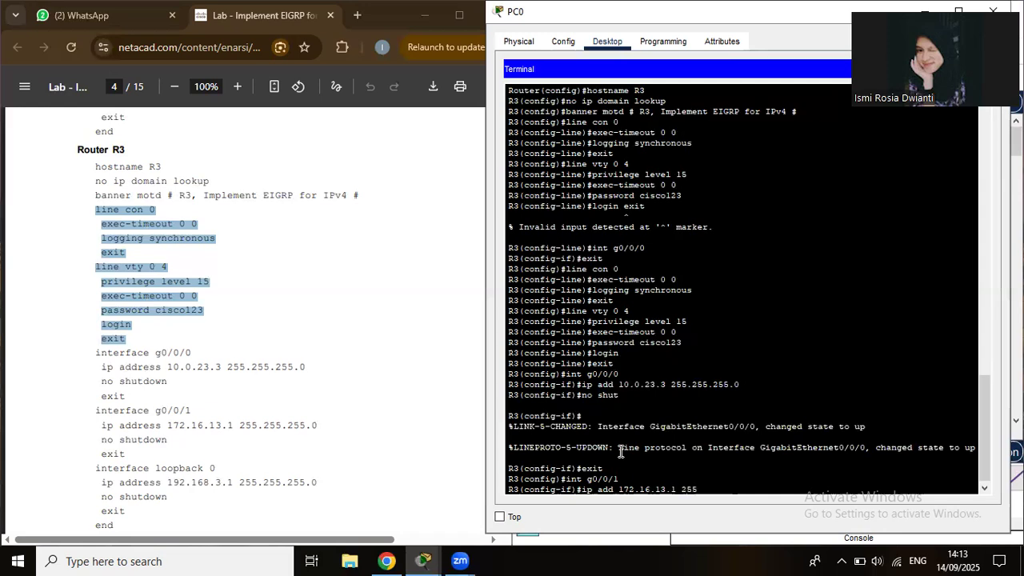
{"action": "type", "text": ".255.255.0"}
{"action": "key", "text": "Return"}
{"action": "type", "text": "nfig-if)#no shut"}
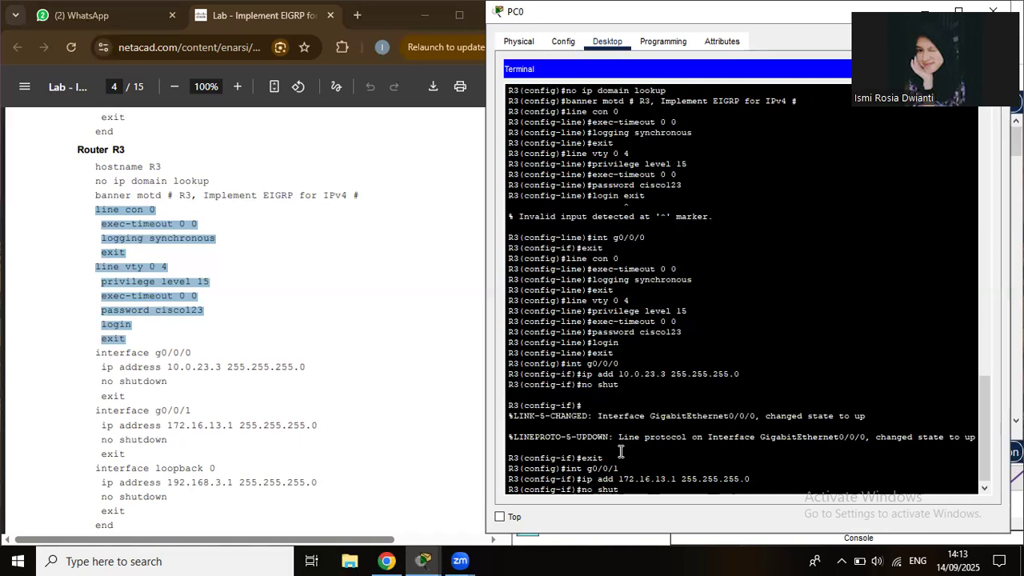
{"action": "key", "text": "Return"}
{"action": "type", "text": "exit"}
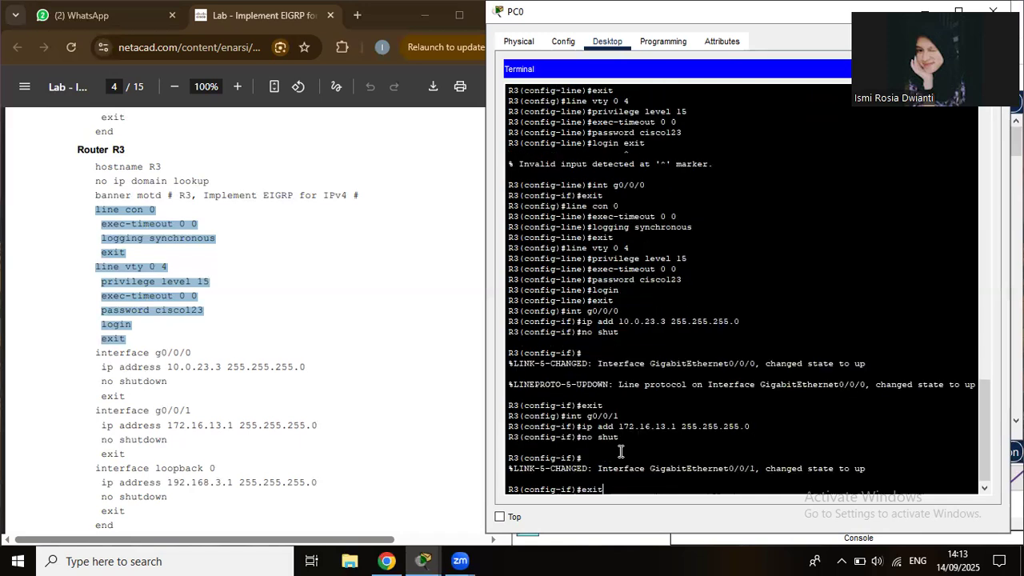
{"action": "key", "text": "Return"}
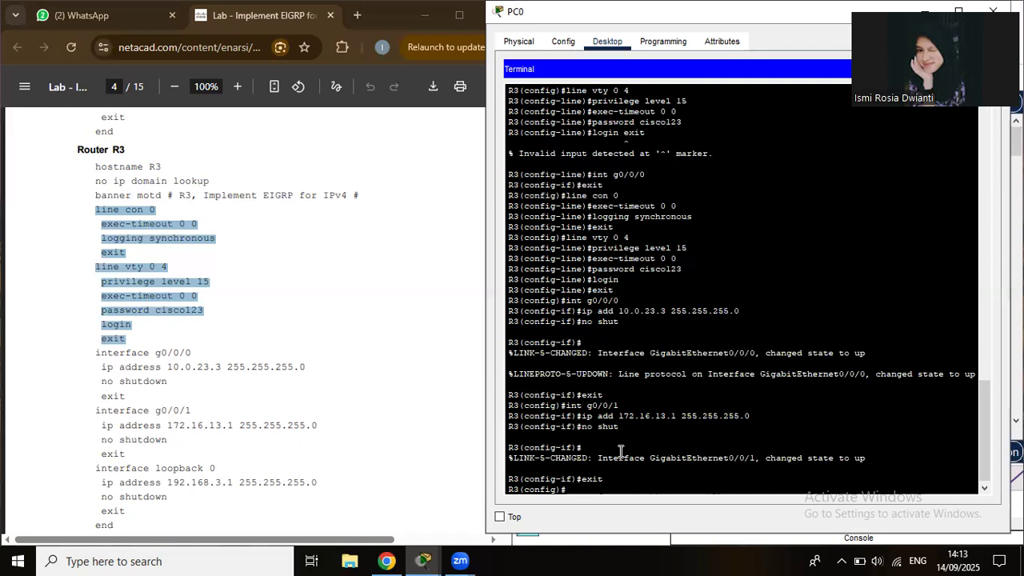
Give Loopback 0 address 192.168.3.1 255.255.255.0, enable it, and end configuration.
{"action": "left_click", "coordinate": [468, 445]}
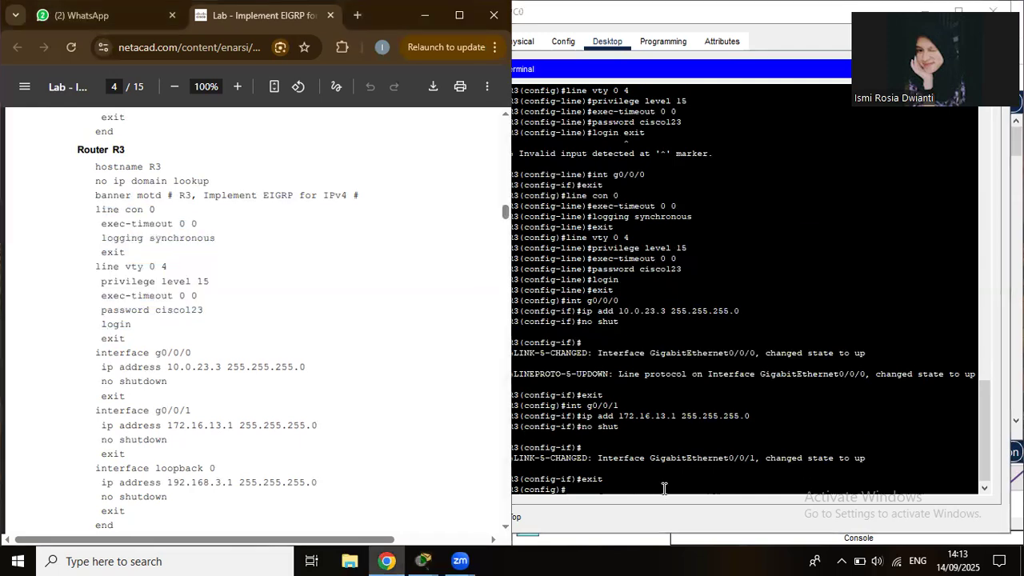
{"action": "left_click", "coordinate": [664, 488]}
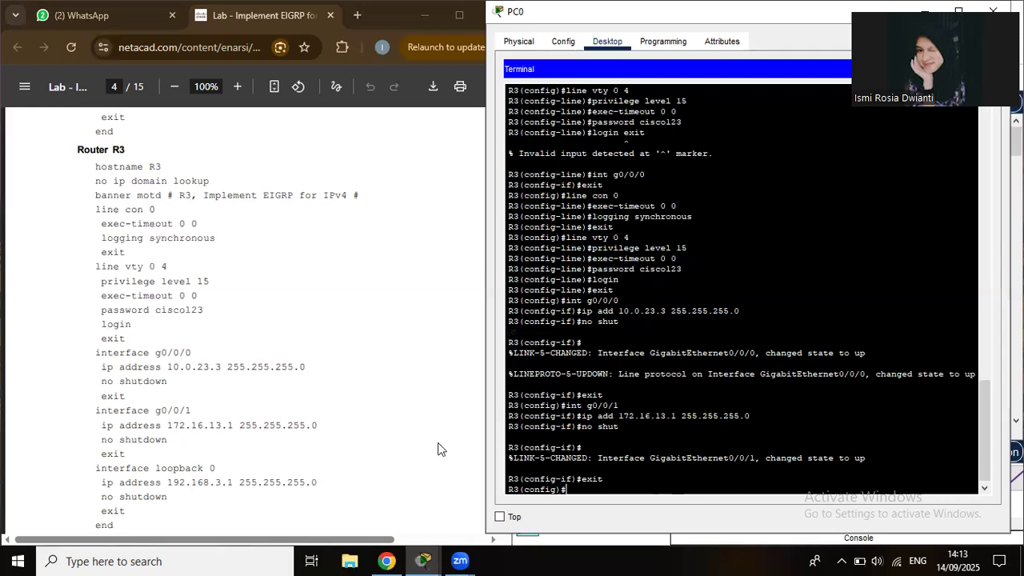
{"action": "scroll", "coordinate": [438, 449], "scroll_direction": "down", "scroll_amount": 3}
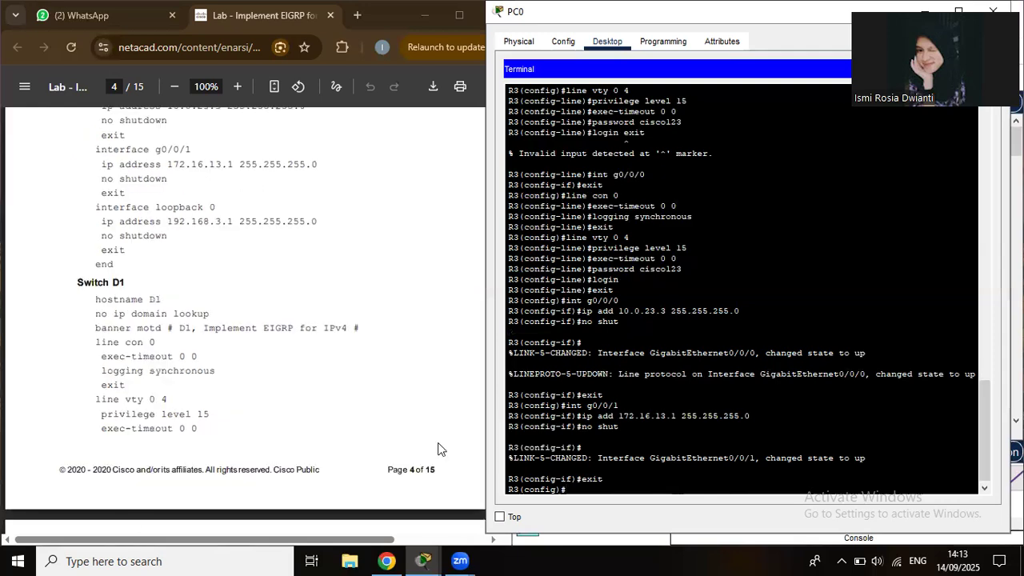
{"action": "type", "text": "int loopback 0"}
{"action": "key", "text": "Return"}
{"action": "type", "text": "ip add"}
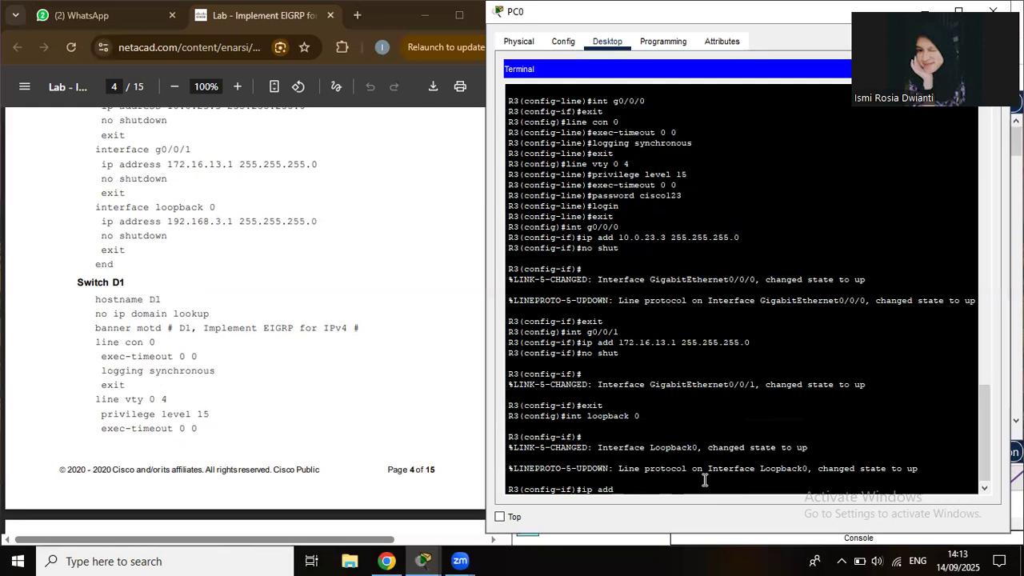
{"action": "type", "text": " 192"}
{"action": "type", "text": ".168"}
{"action": "type", "text": "/"}
{"action": "type", "text": "3"}
{"action": "type", "text": ".1"}
{"action": "type", "text": " 2"}
{"action": "type", "text": "5"}
{"action": "type", "text": "5."}
{"action": "type", "text": "2"}
{"action": "type", "text": "55"}
{"action": "type", "text": ".2"}
{"action": "type", "text": "55."}
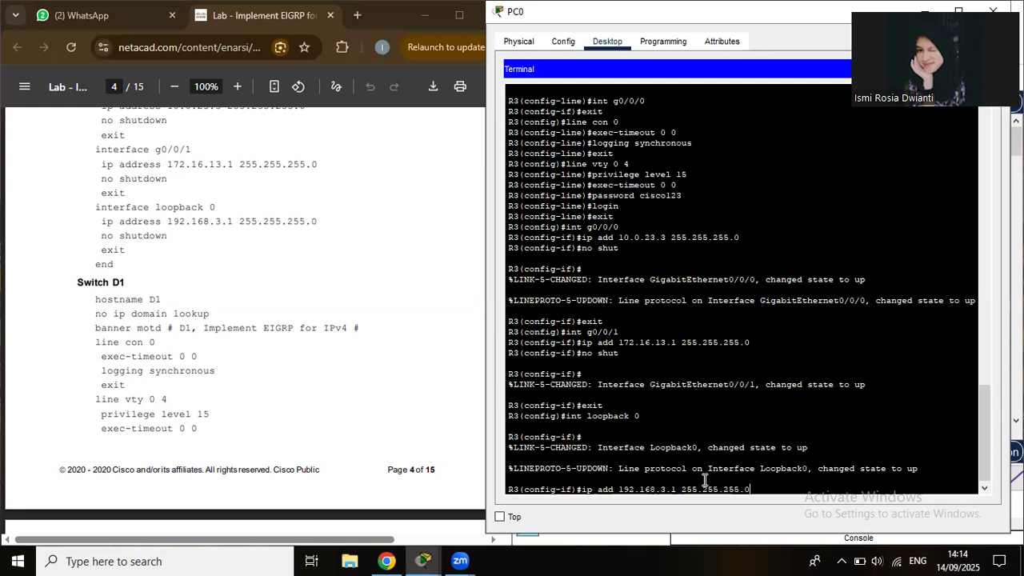
{"action": "type", "text": "0"}
{"action": "key", "text": "Return"}
{"action": "type", "text": "no shut"}
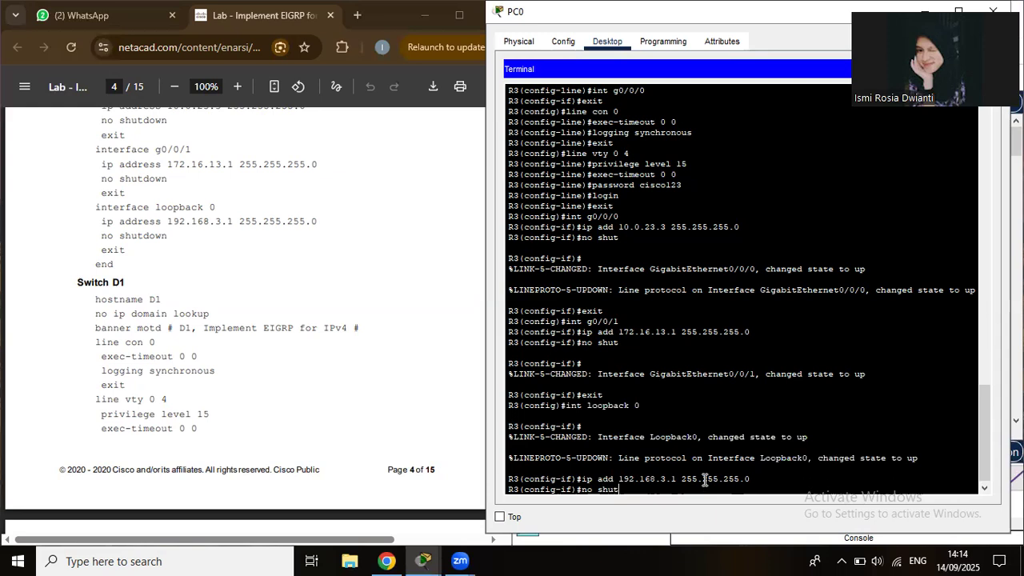
{"action": "key", "text": "Return"}
{"action": "type", "text": "exit"}
{"action": "key", "text": "Return"}
{"action": "type", "text": "end"}
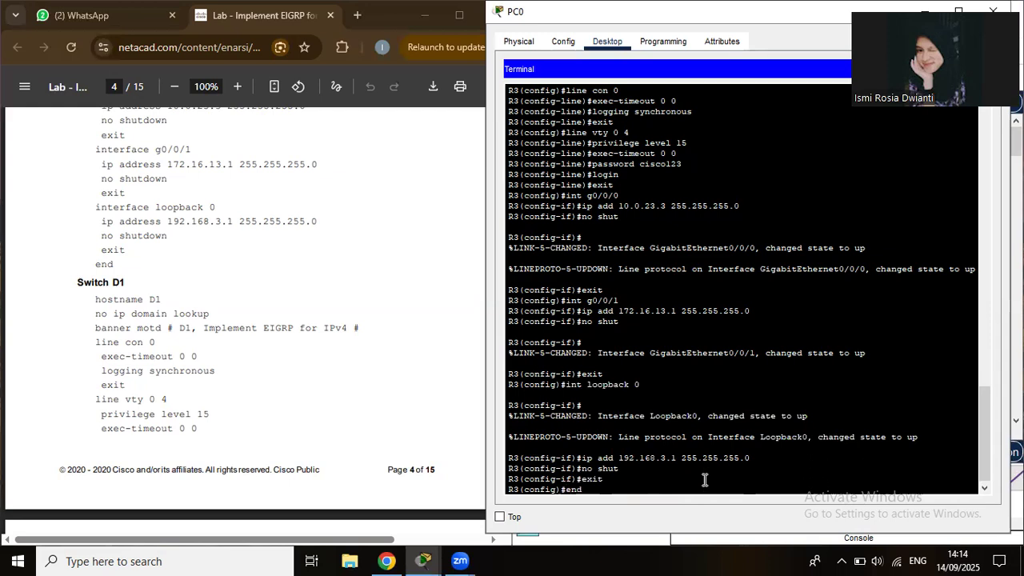
{"action": "key", "text": "Return"}
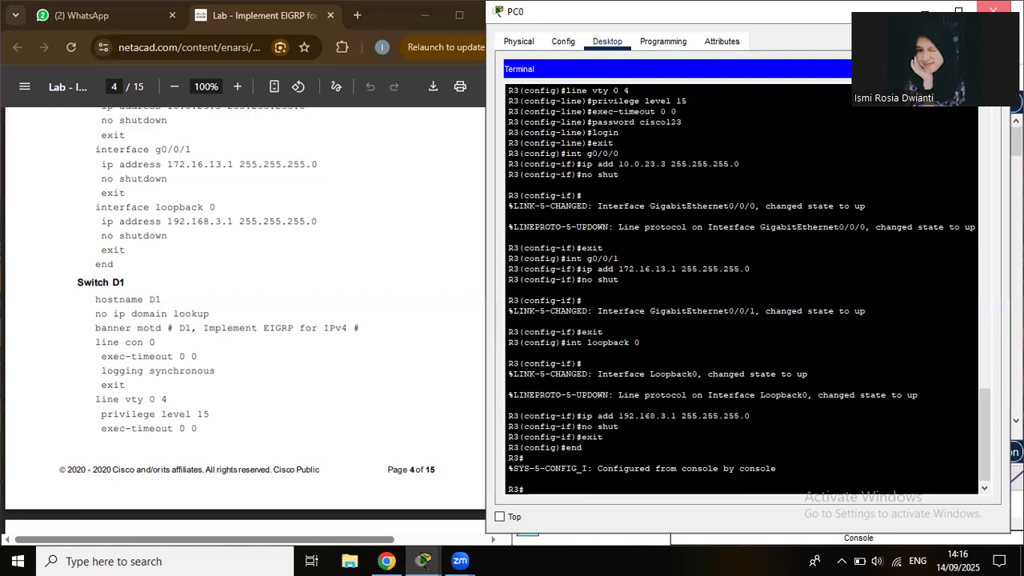
Close PC0's terminal, cancel the accidental PC0 deletion, and delete the PC0–R3 console cable.
{"action": "left_click", "coordinate": [993, 11]}
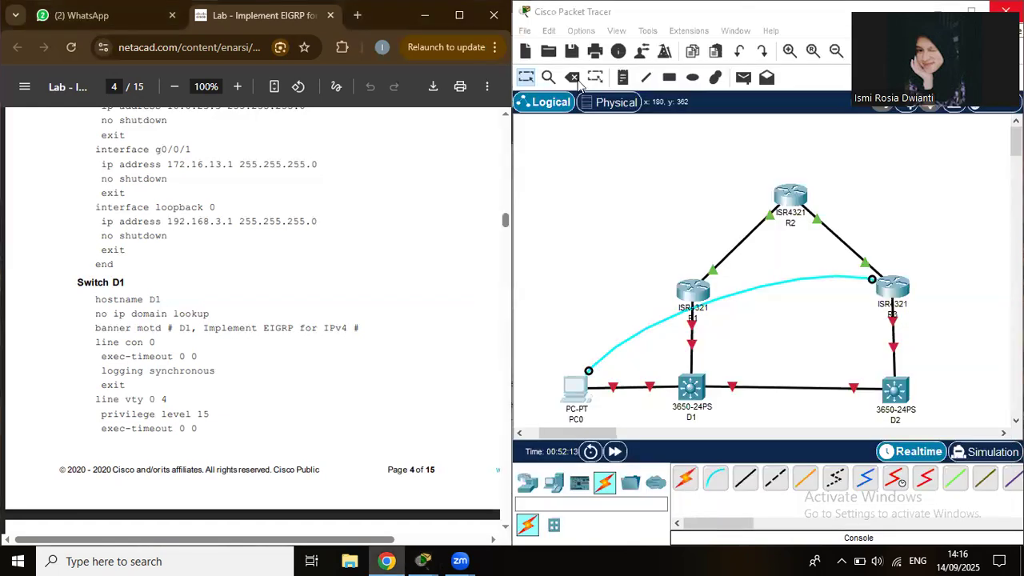
{"action": "left_click", "coordinate": [580, 172]}
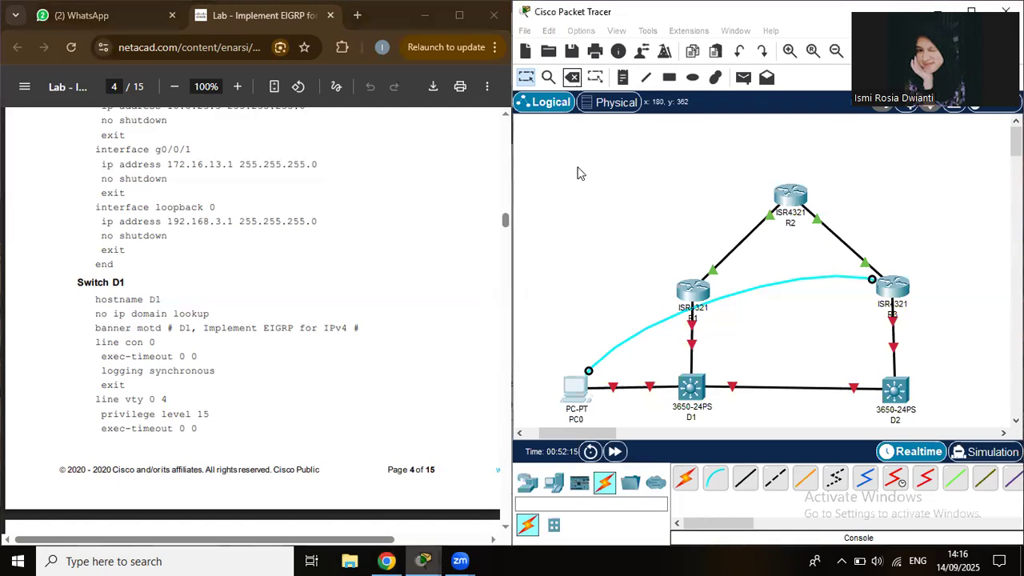
{"action": "key", "text": "Delete"}
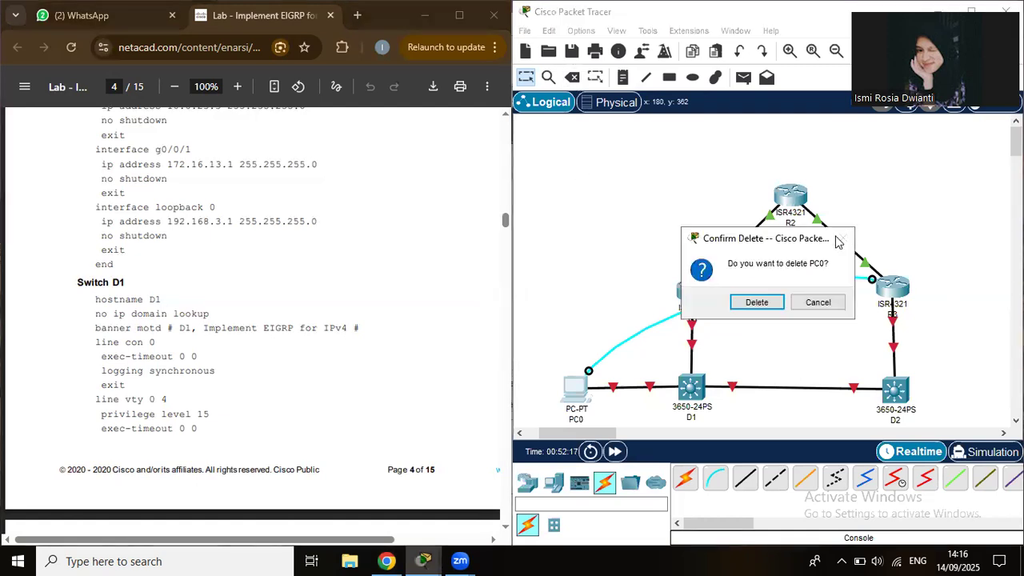
{"action": "left_click_drag", "start_coordinate": [809, 310], "coordinate": [614, 218]}
{"action": "key", "text": "Escape"}
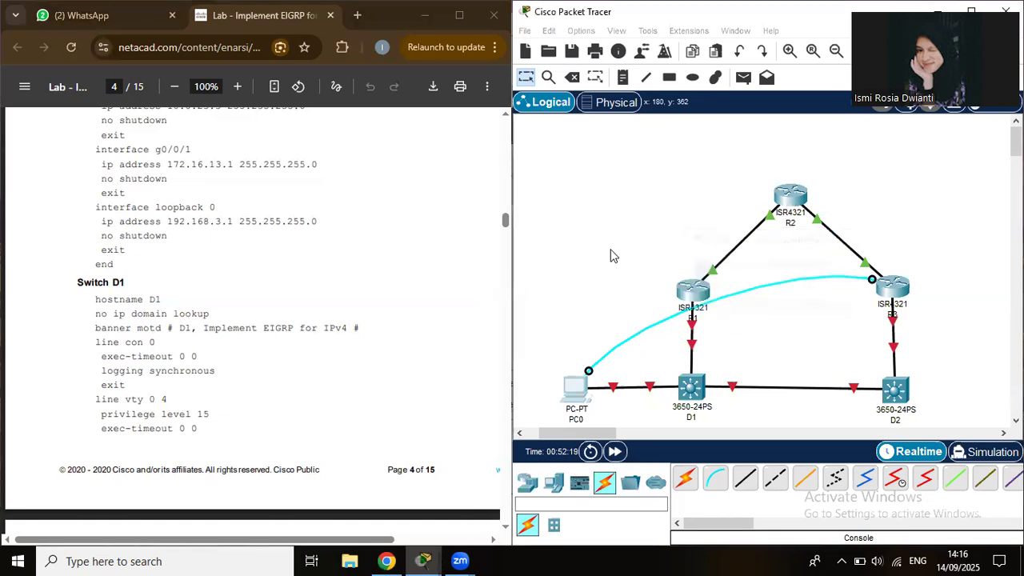
{"action": "left_click", "coordinate": [571, 77]}
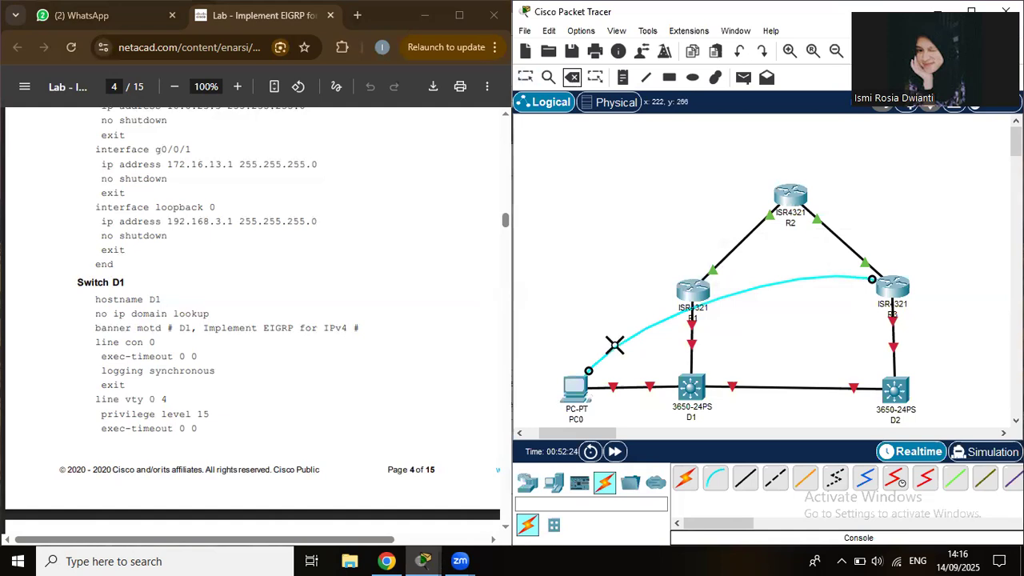
{"action": "left_click", "coordinate": [614, 345]}
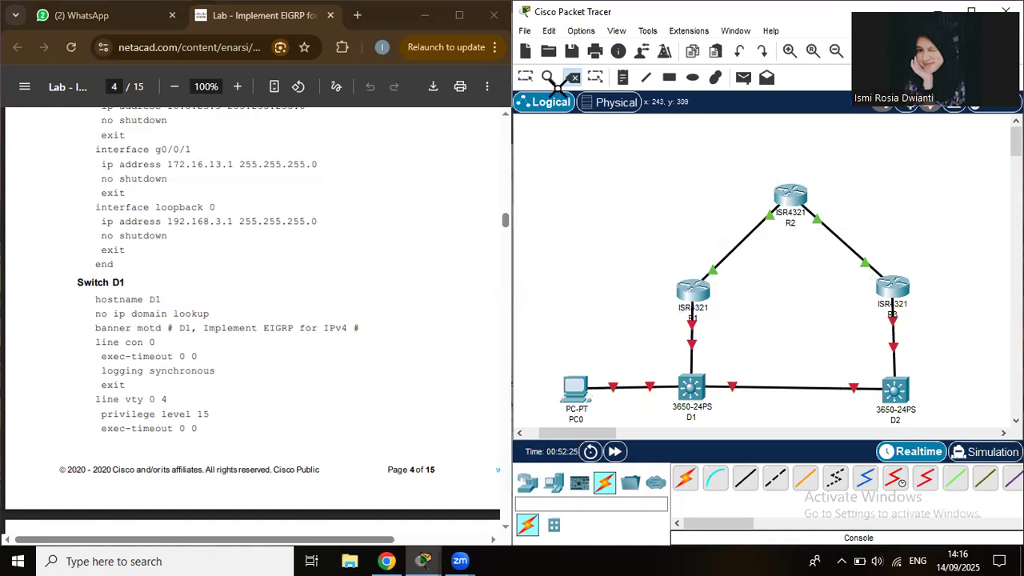
Connect a console cable from PC0's RS 232 port to switch D1's Console port.
{"action": "left_click", "coordinate": [716, 482]}
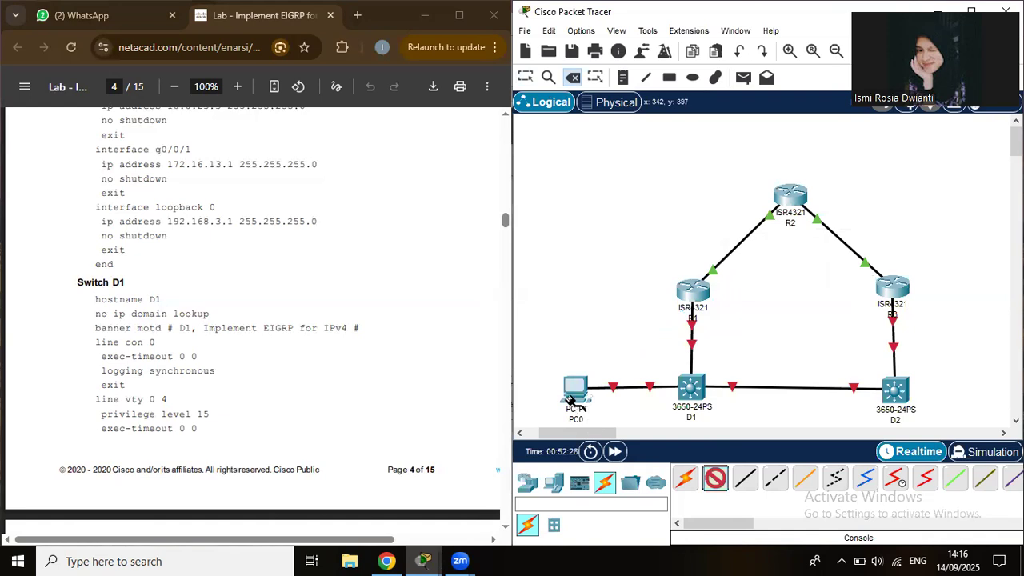
{"action": "left_click", "coordinate": [576, 402]}
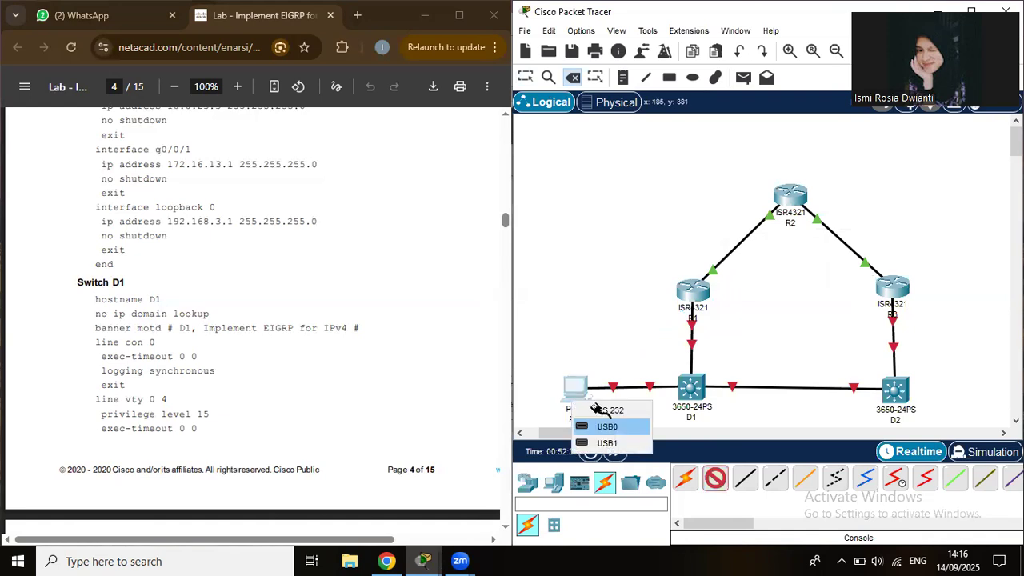
{"action": "left_click", "coordinate": [607, 410]}
{"action": "left_click", "coordinate": [691, 388]}
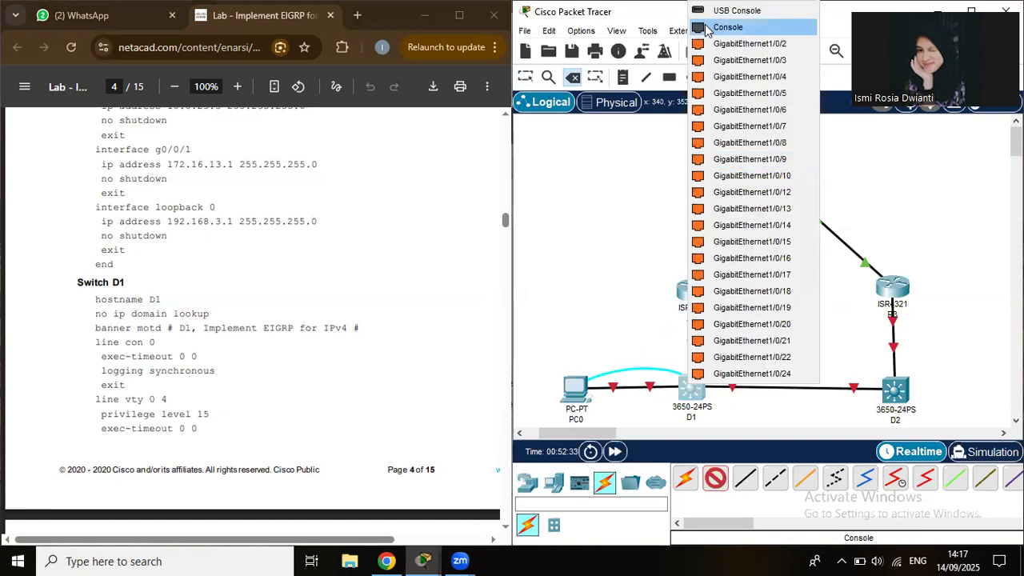
{"action": "left_click", "coordinate": [707, 28]}
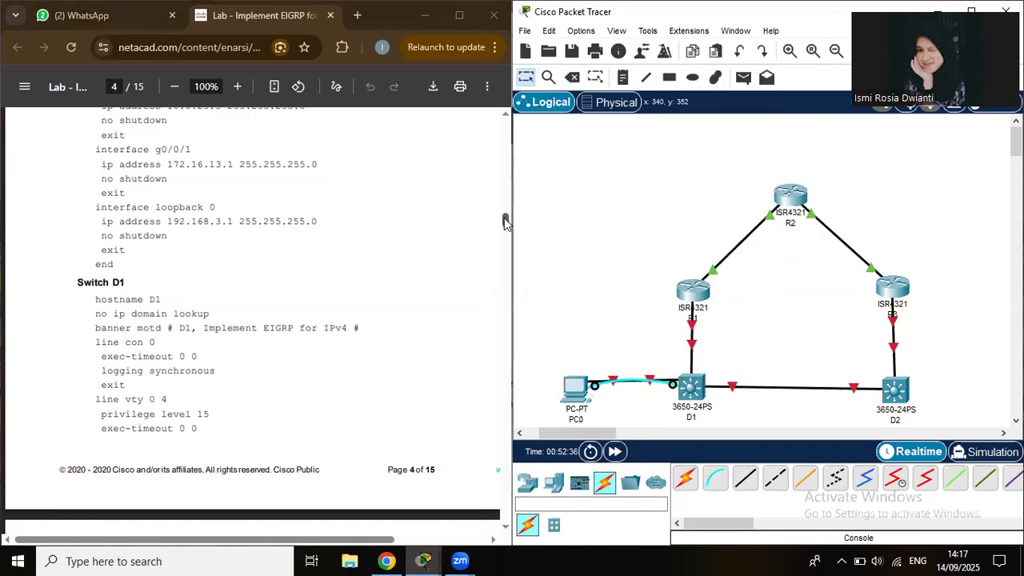
{"action": "left_click_drag", "start_coordinate": [506, 222], "coordinate": [506, 228]}
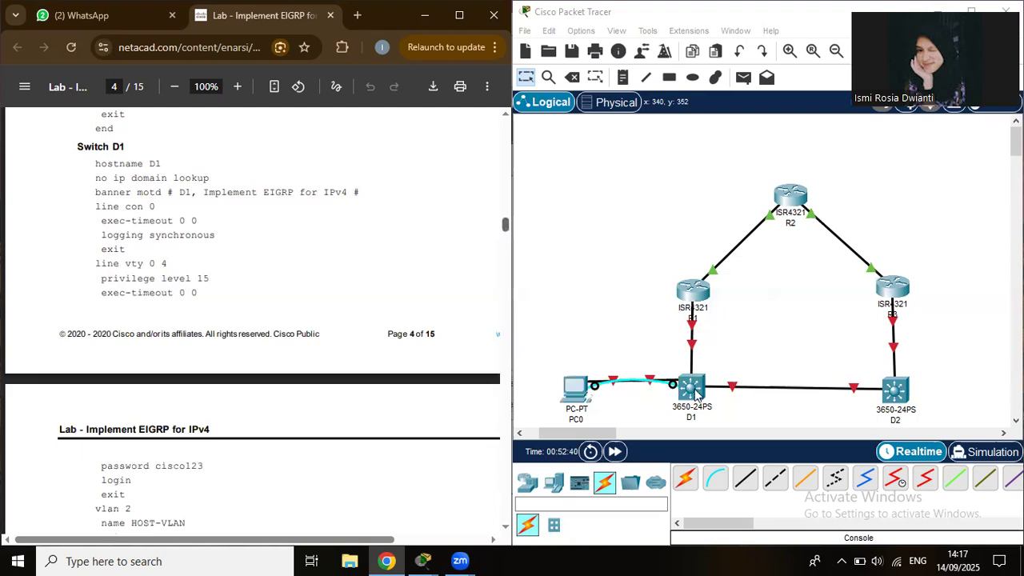
{"action": "left_click", "coordinate": [581, 390]}
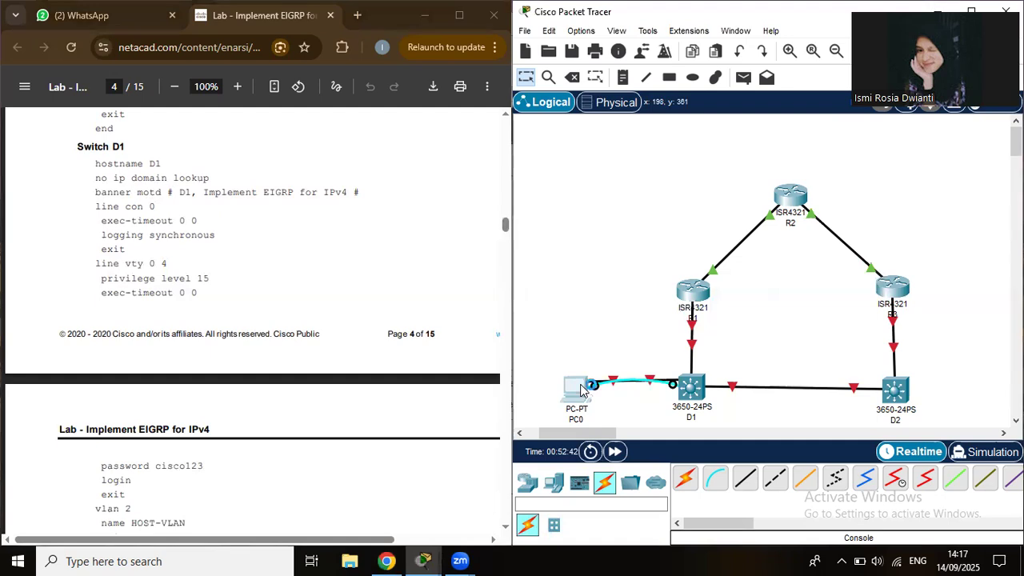
{"action": "left_click", "coordinate": [582, 389]}
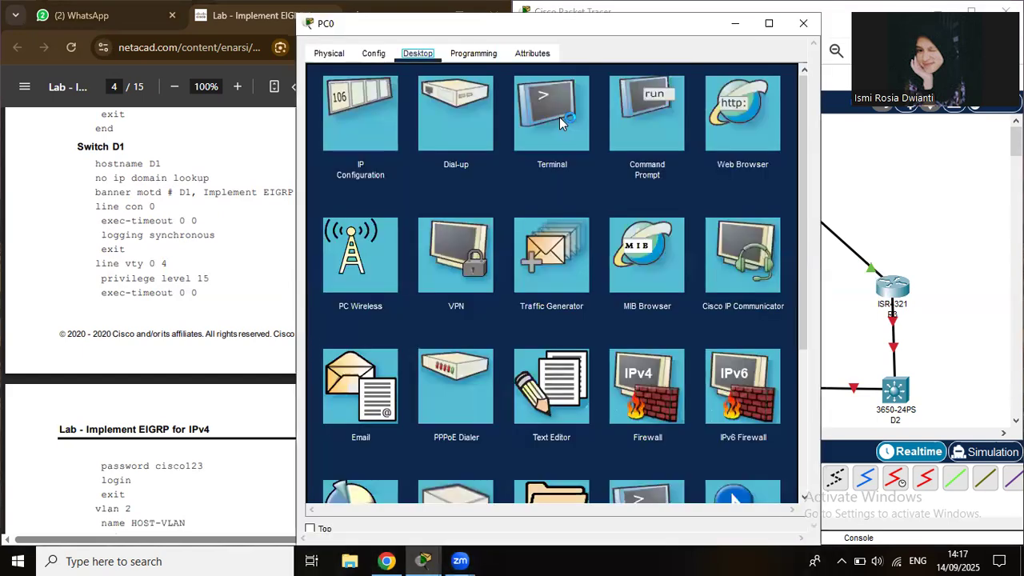
{"action": "left_click", "coordinate": [559, 117]}
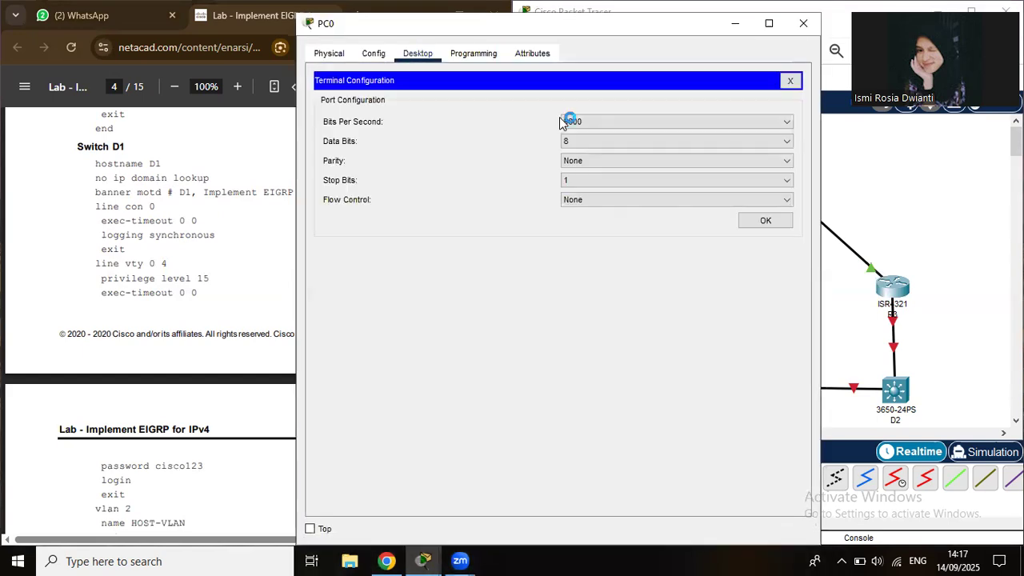
{"action": "left_click", "coordinate": [767, 222]}
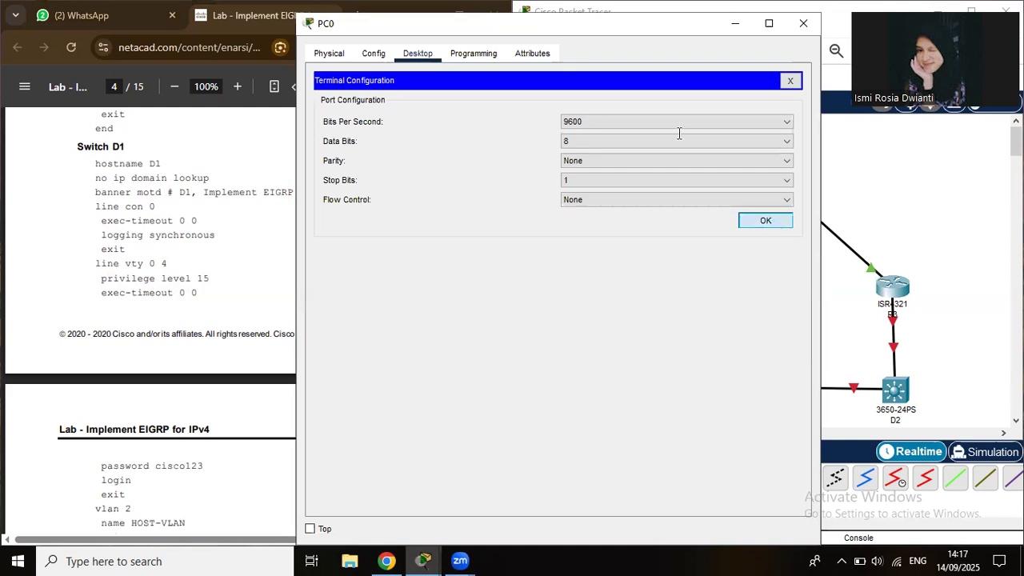
{"action": "left_click", "coordinate": [804, 26]}
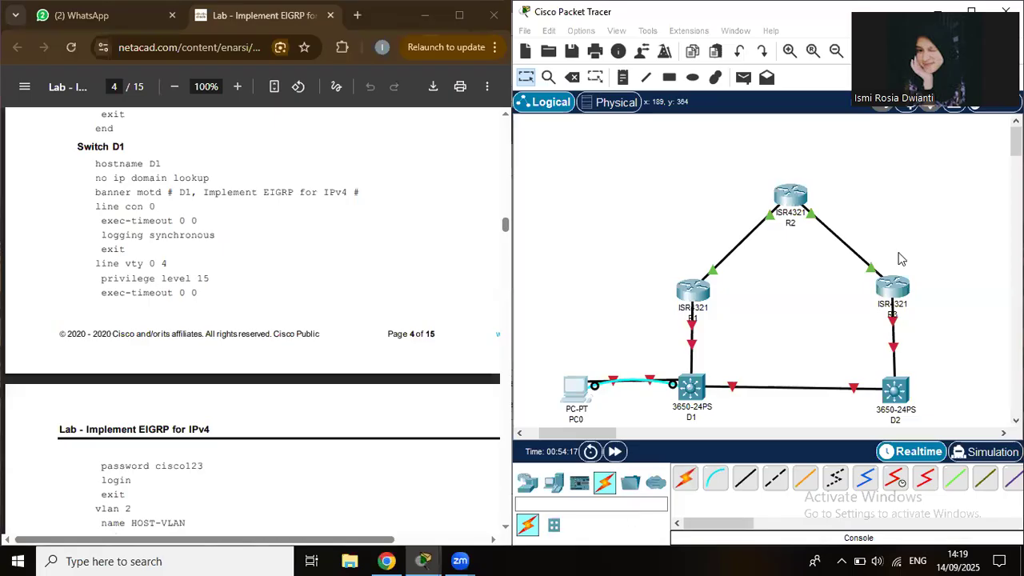
{"action": "left_click", "coordinate": [573, 400]}
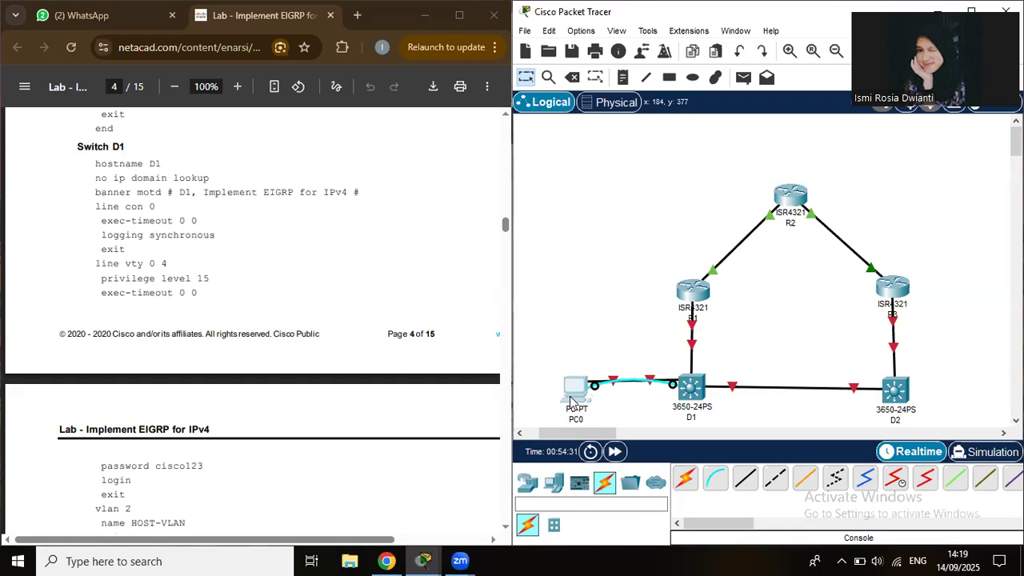
{"action": "left_click", "coordinate": [571, 400]}
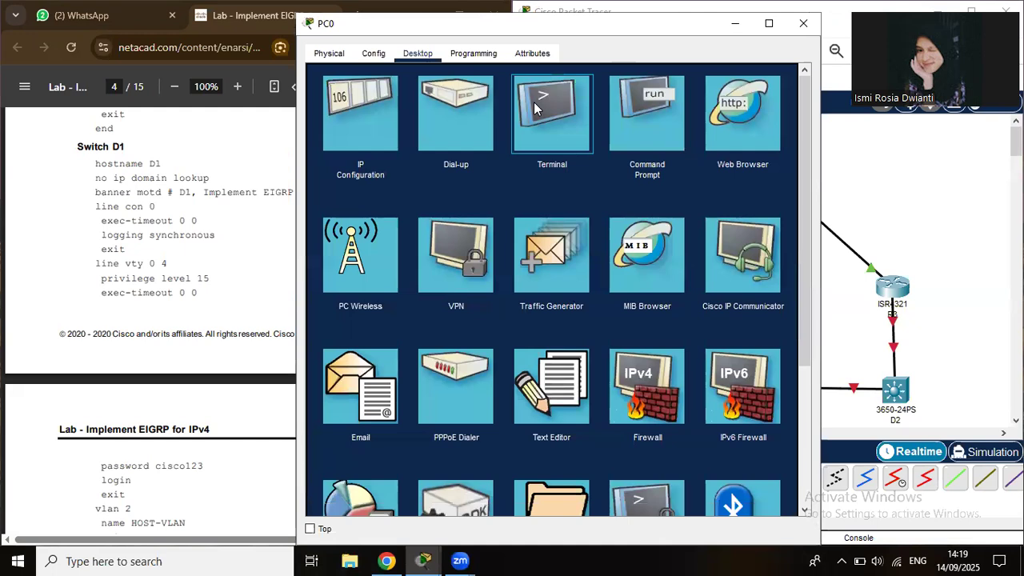
{"action": "left_click", "coordinate": [535, 109]}
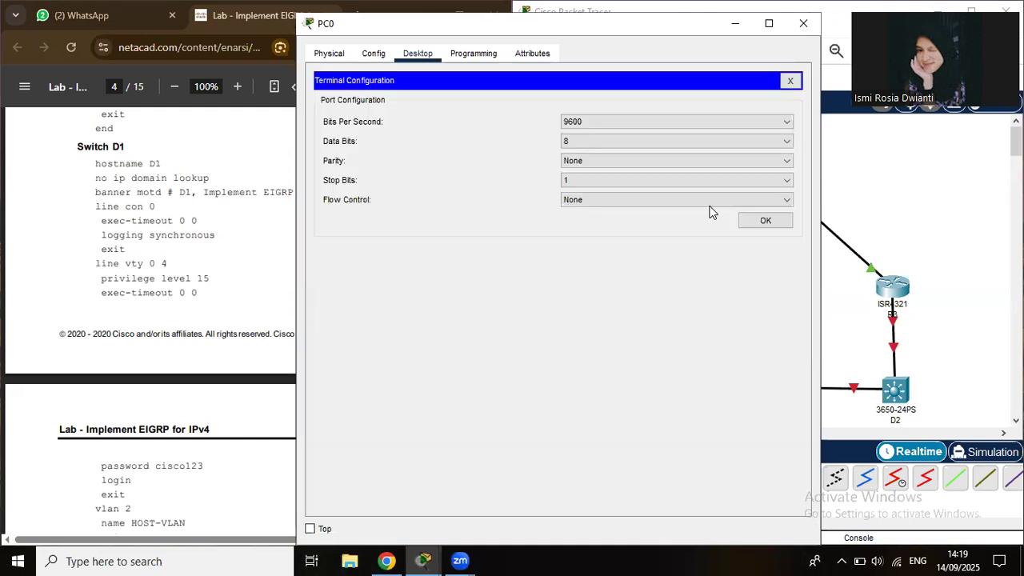
{"action": "left_click", "coordinate": [766, 221]}
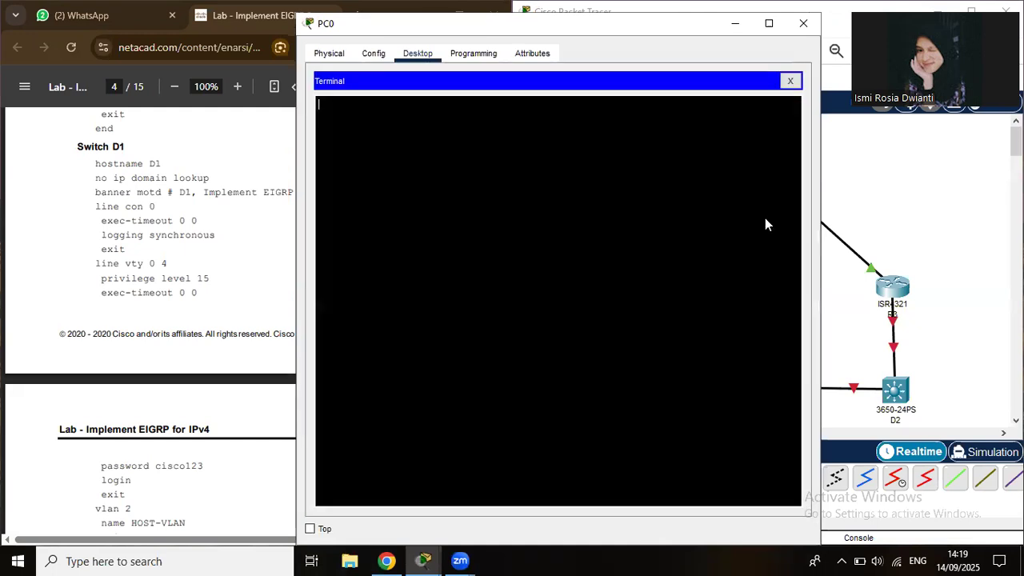
{"action": "left_click", "coordinate": [813, 25]}
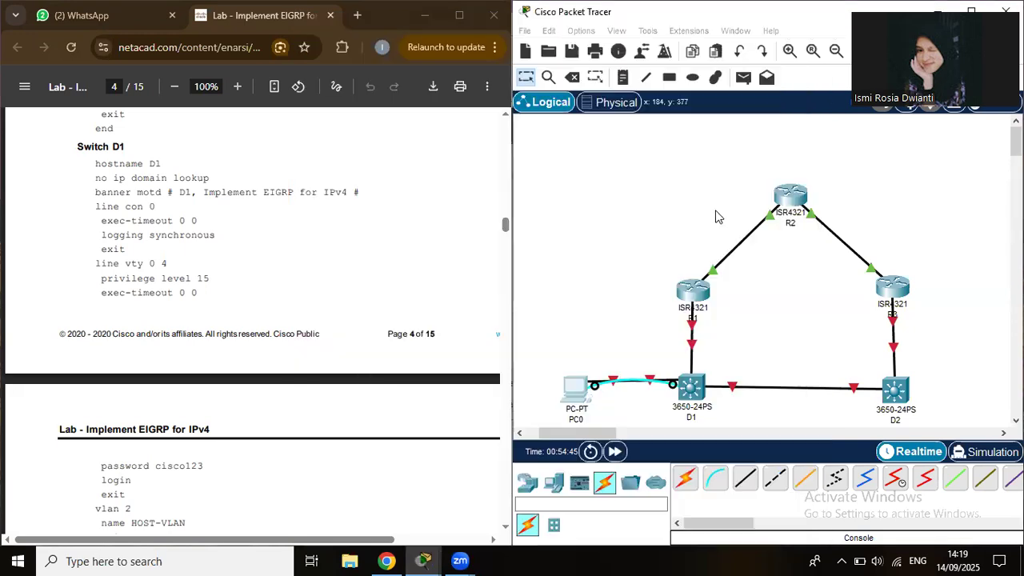
Drag AC-POWER-SUPPLY modules into both of D1's empty power slots and close its window.
{"action": "left_click", "coordinate": [686, 396]}
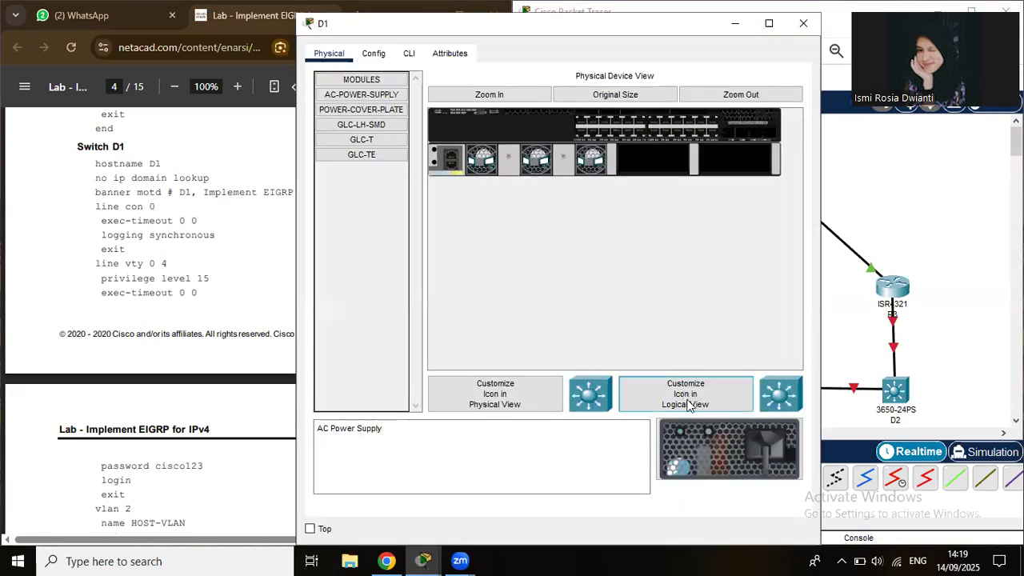
{"action": "left_click", "coordinate": [688, 405]}
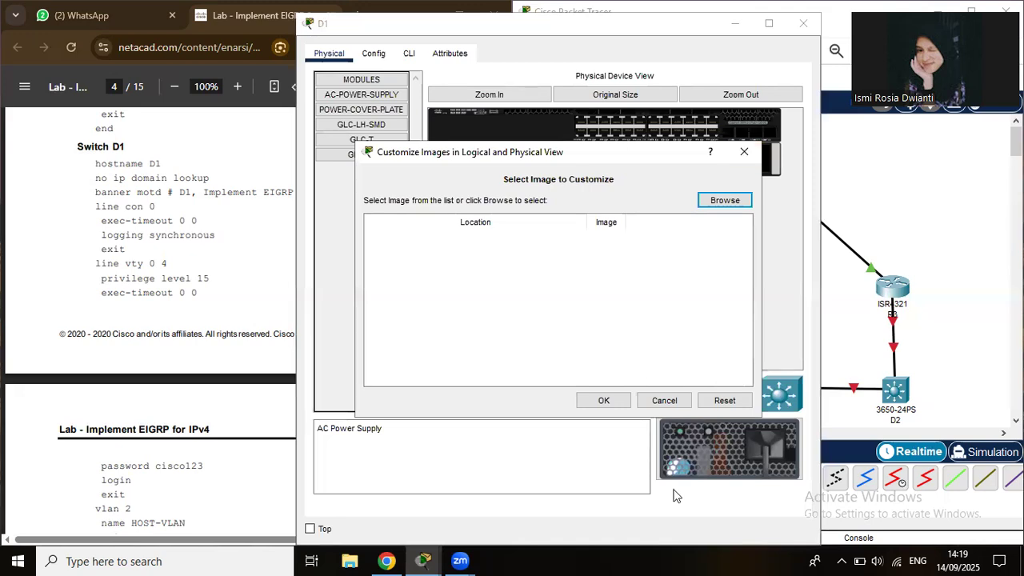
{"action": "left_click_drag", "start_coordinate": [682, 469], "coordinate": [644, 158]}
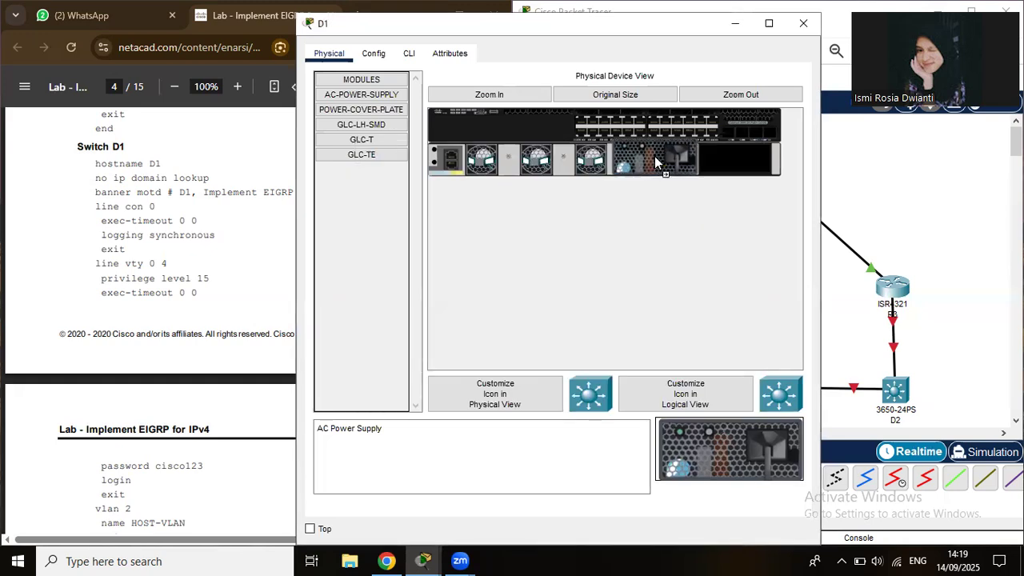
{"action": "left_click_drag", "start_coordinate": [688, 468], "coordinate": [736, 162]}
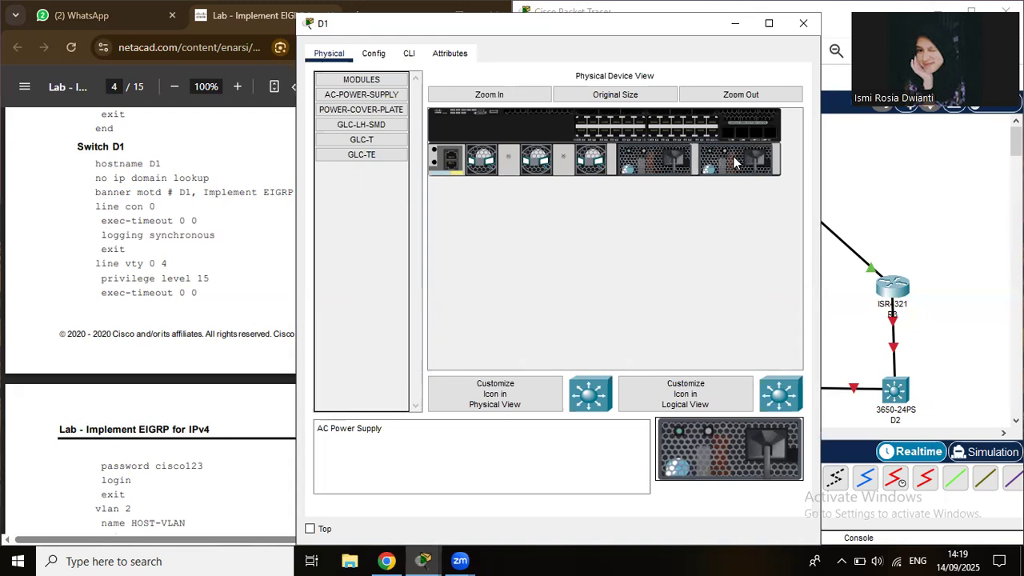
{"action": "left_click", "coordinate": [804, 24]}
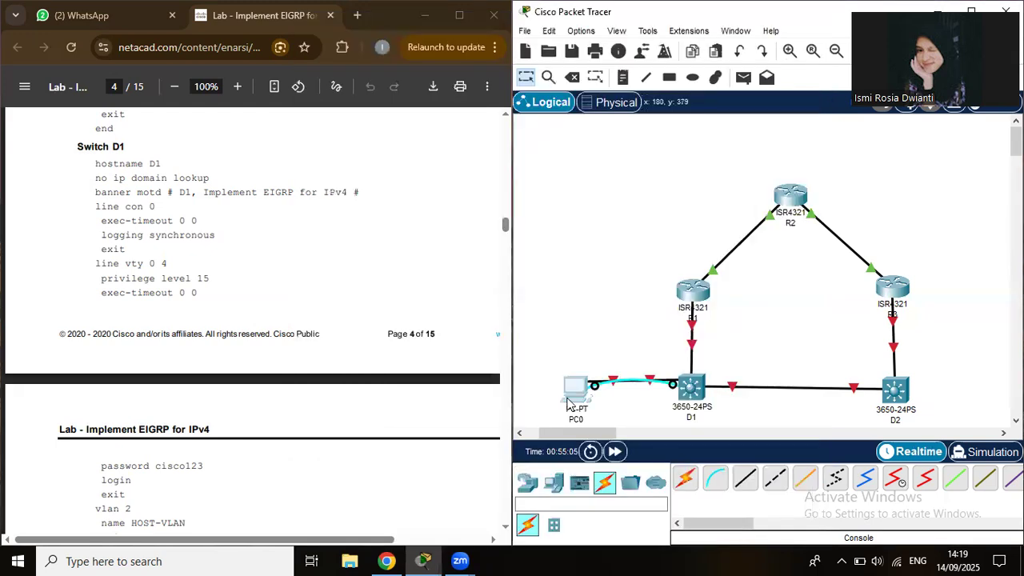
Start PC0's terminal at 9600 baud and run en and conf t on switch D1.
{"action": "left_click", "coordinate": [568, 400]}
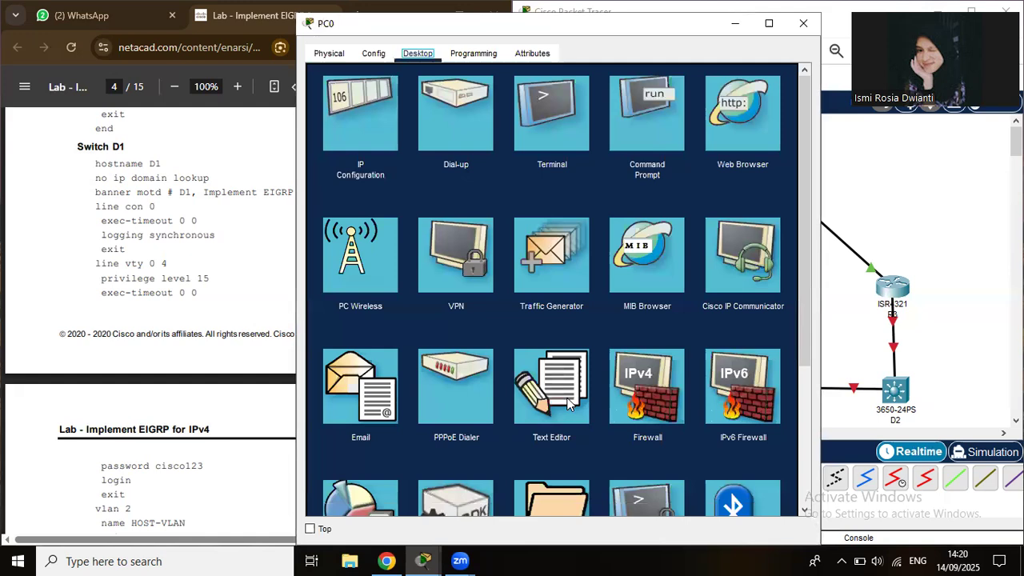
{"action": "left_click", "coordinate": [547, 112]}
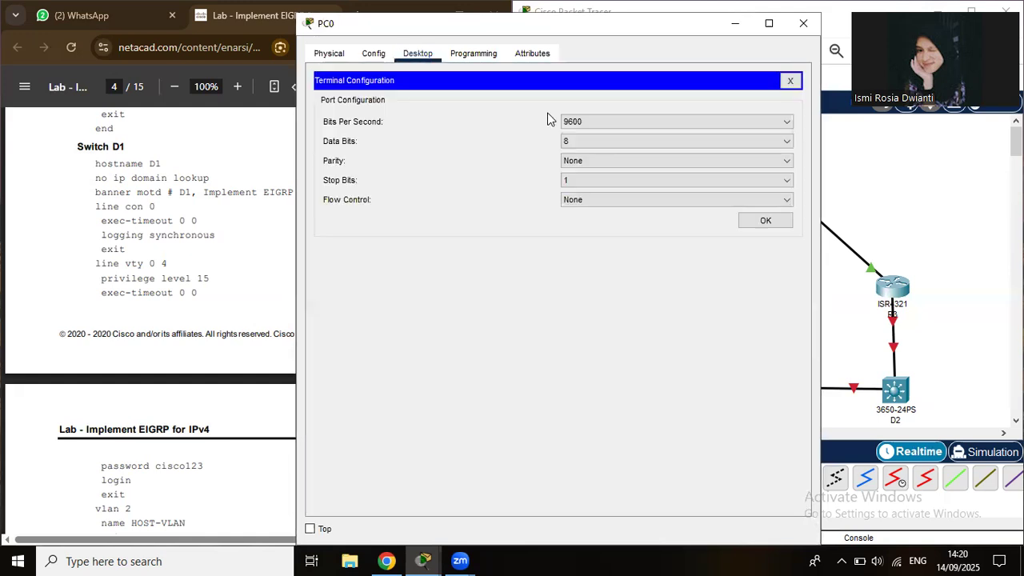
{"action": "left_click", "coordinate": [762, 223]}
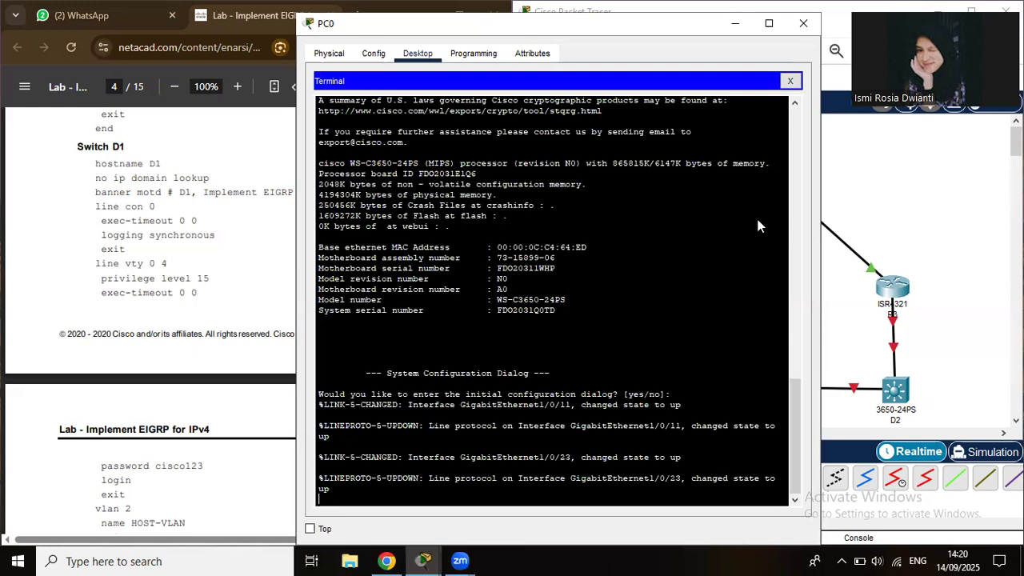
{"action": "key", "text": "Return"}
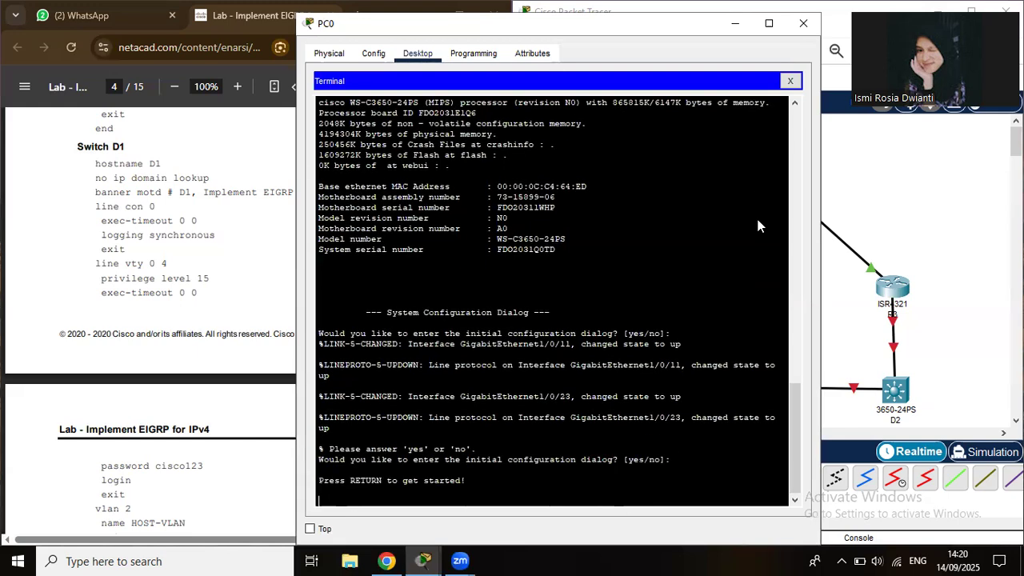
{"action": "key", "text": "Return"}
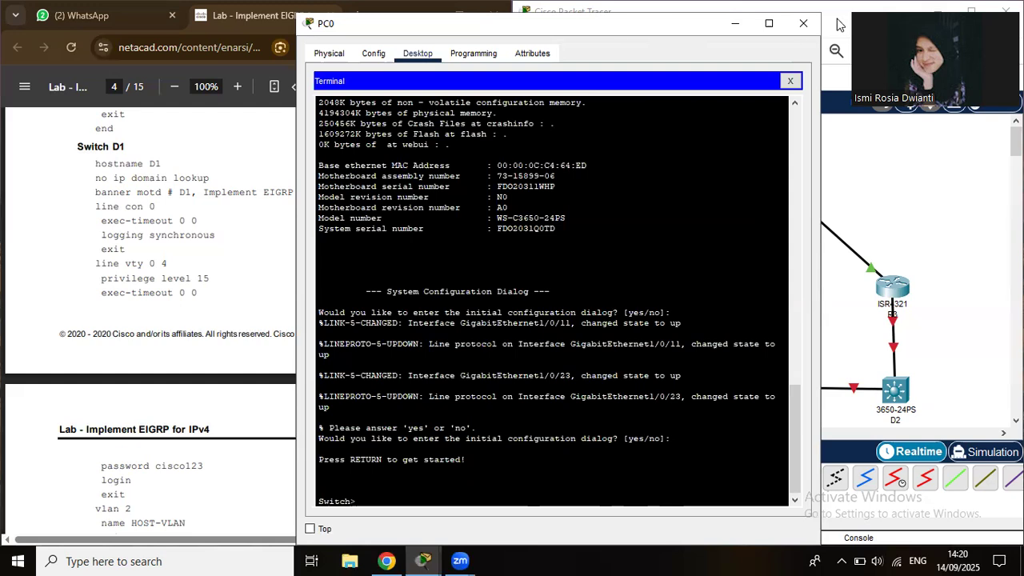
{"action": "left_click_drag", "start_coordinate": [629, 24], "coordinate": [836, 19]}
{"action": "type", "text": "e"}
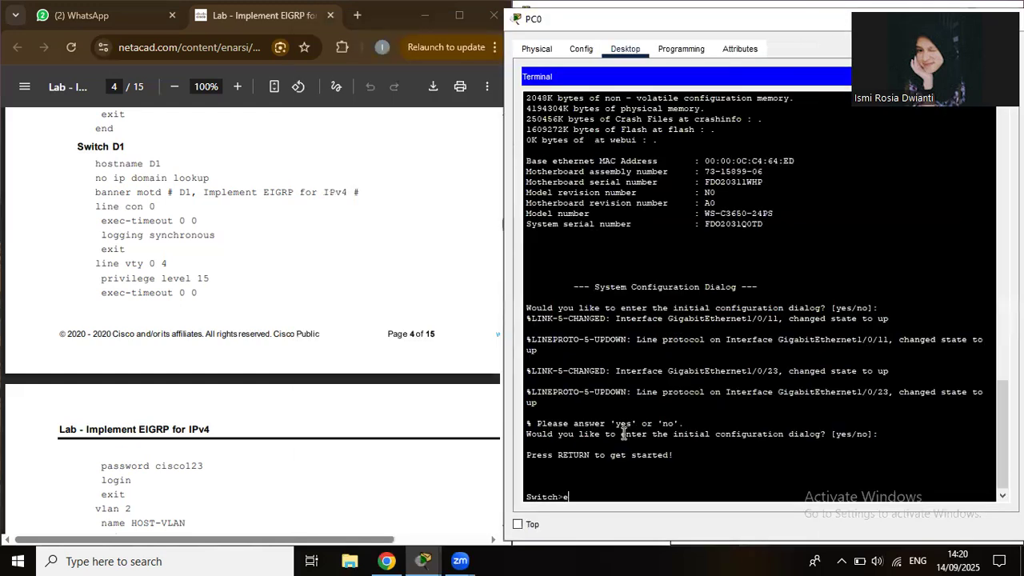
{"action": "type", "text": "n"}
{"action": "key", "text": "Return"}
{"action": "type", "text": "con"}
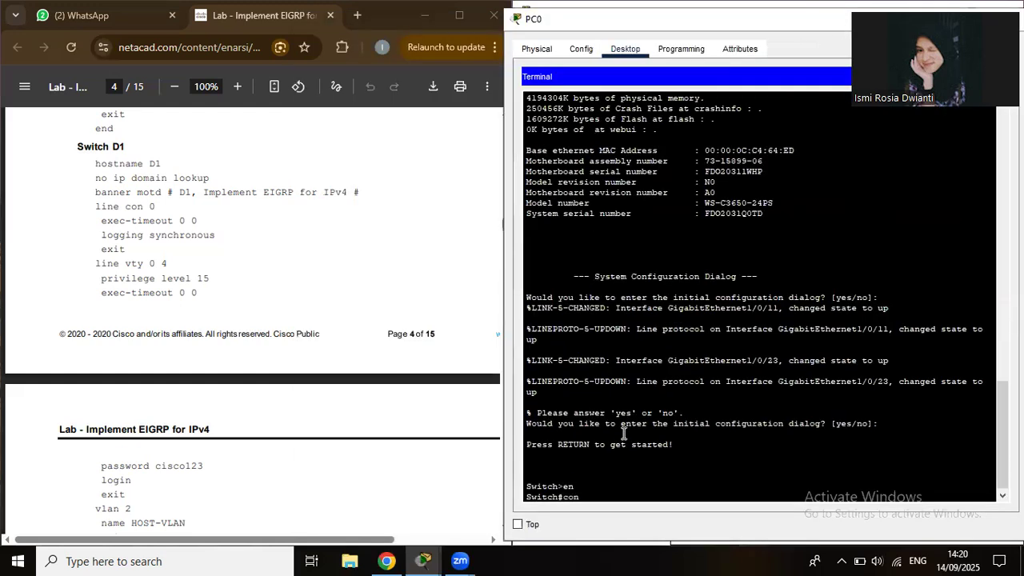
{"action": "type", "text": "f "}
{"action": "type", "text": "t"}
{"action": "key", "text": "Return"}
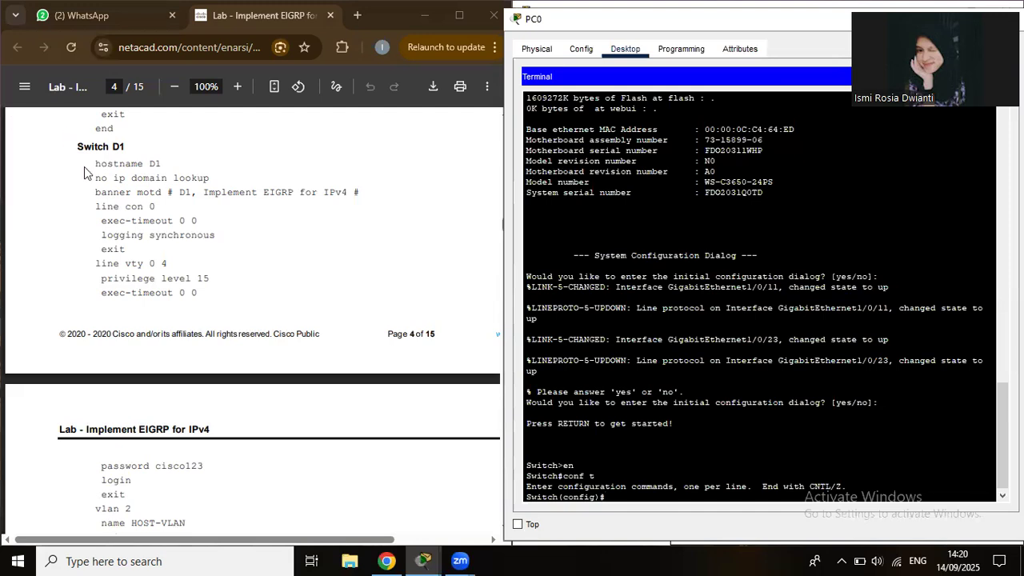
Paste D1's hostname, banner and line commands, then set the vty password with login.
{"action": "left_click_drag", "start_coordinate": [93, 163], "coordinate": [200, 293]}
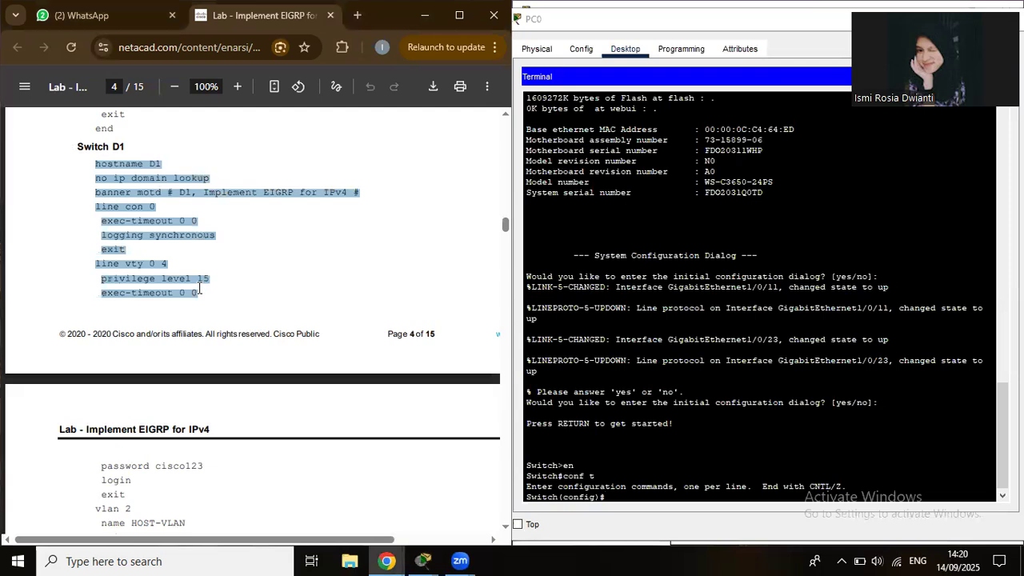
{"action": "left_click", "coordinate": [630, 492]}
{"action": "right_click", "coordinate": [630, 496]}
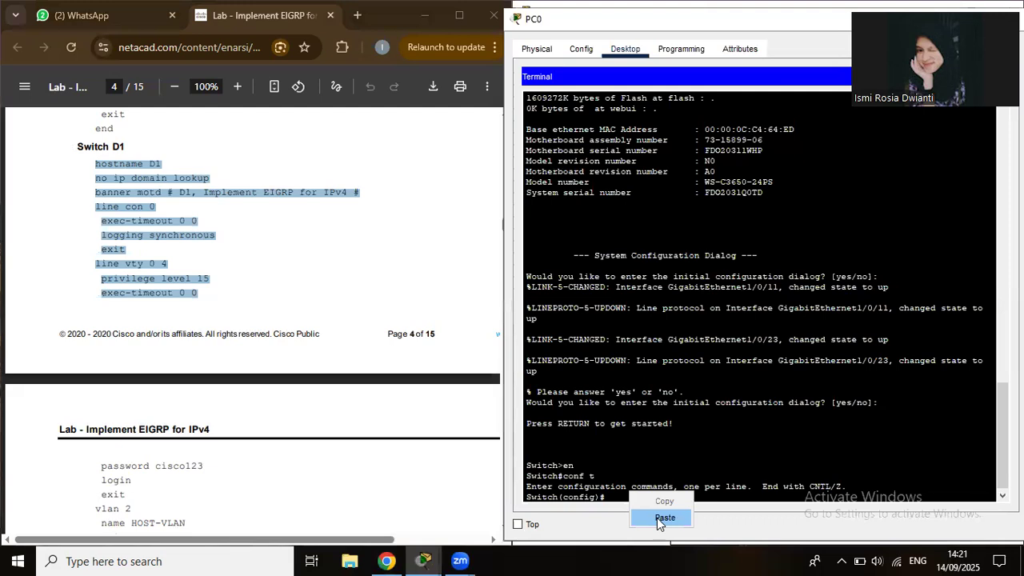
{"action": "left_click", "coordinate": [657, 518]}
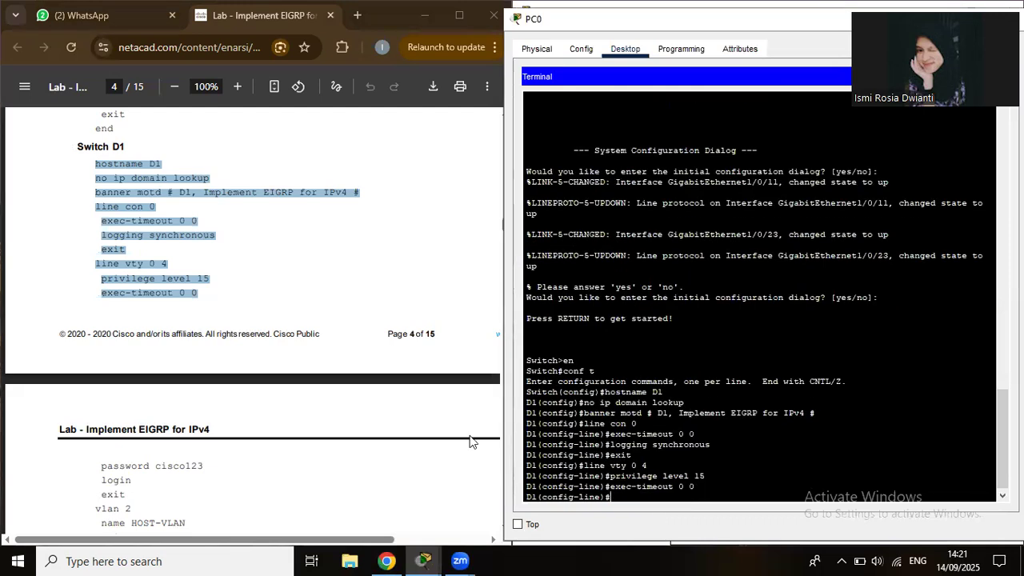
{"action": "scroll", "coordinate": [471, 442], "scroll_direction": "down", "scroll_amount": 5}
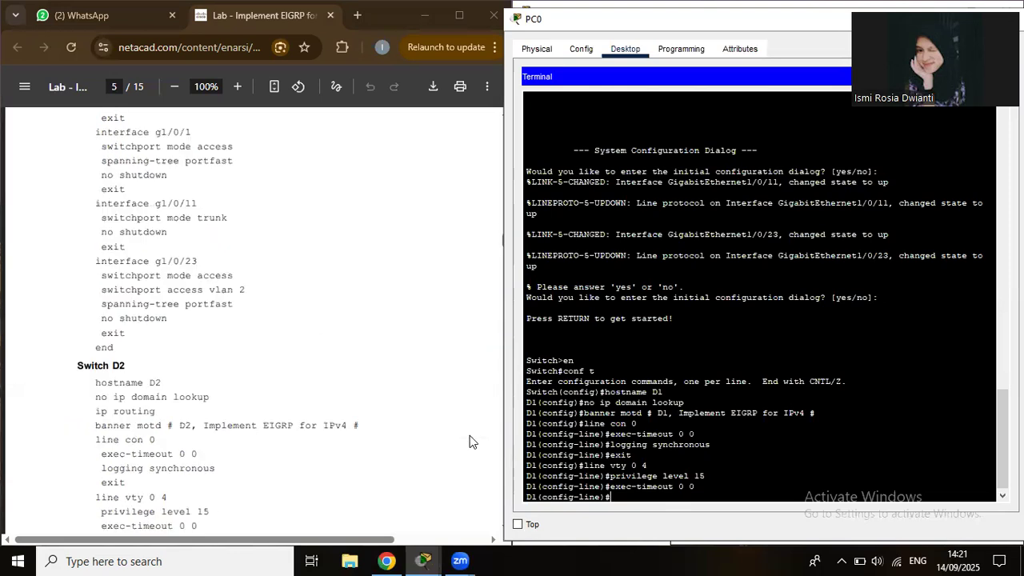
{"action": "scroll", "coordinate": [471, 442], "scroll_direction": "up", "scroll_amount": 3}
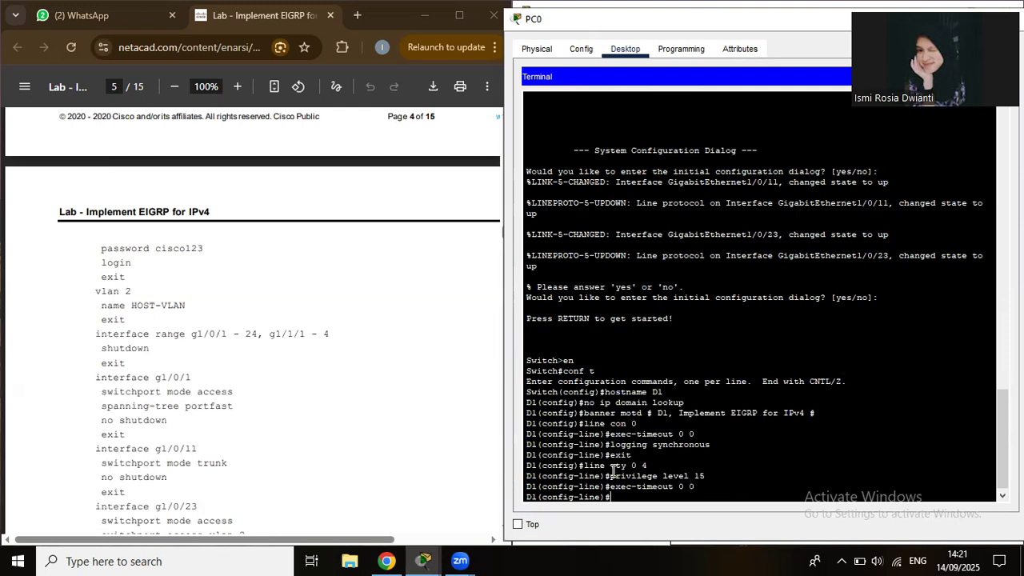
{"action": "type", "text": "password cisco123"}
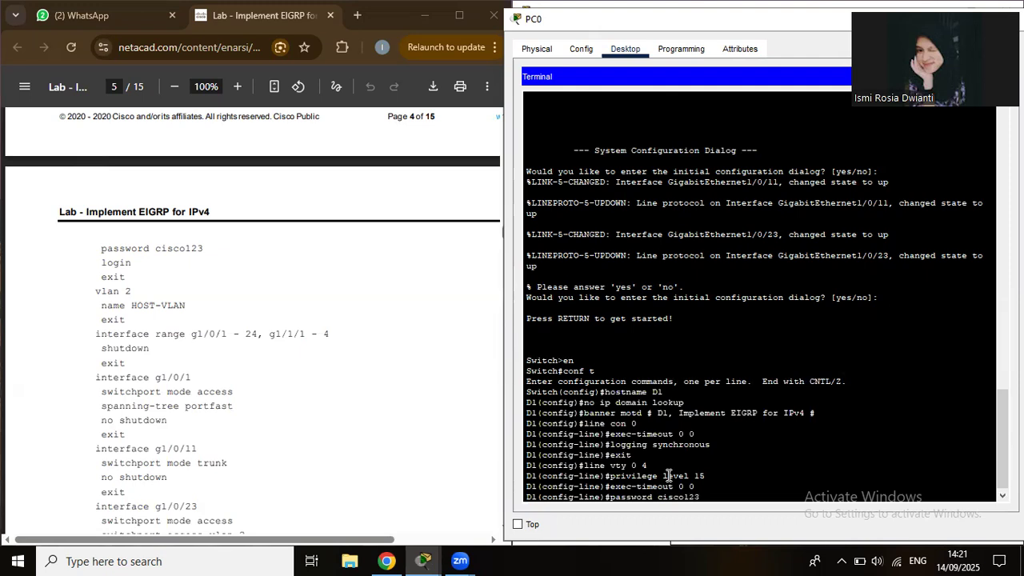
{"action": "key", "text": "Return"}
{"action": "type", "text": "login"}
{"action": "key", "text": "Return"}
{"action": "type", "text": "exit"}
{"action": "key", "text": "Return"}
Create VLAN 2 named HOST-VLAN and begin the int range g1/0/1-24 command.
{"action": "type", "text": "vlan 2"}
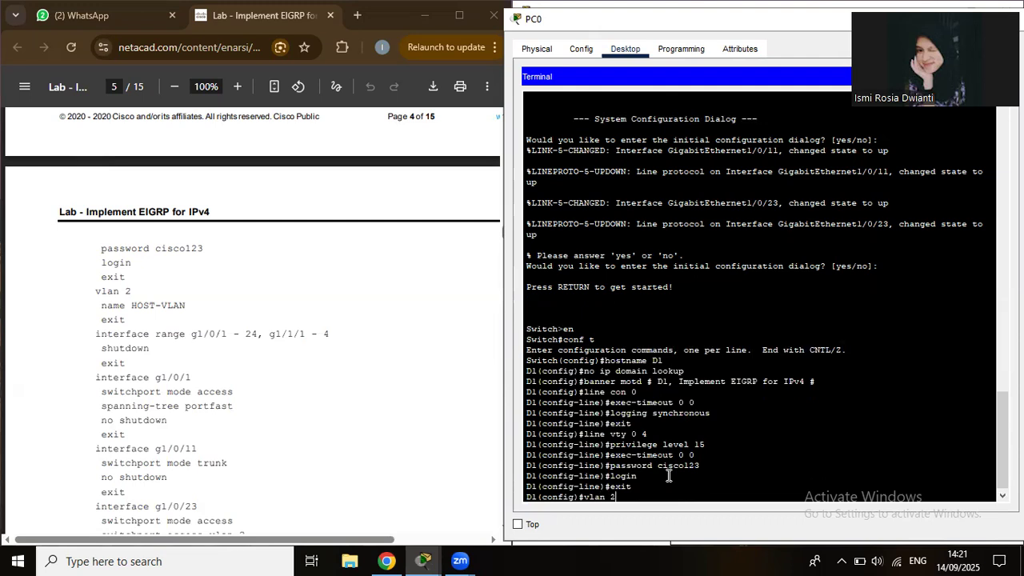
{"action": "key", "text": "Return"}
{"action": "type", "text": "name HOST"}
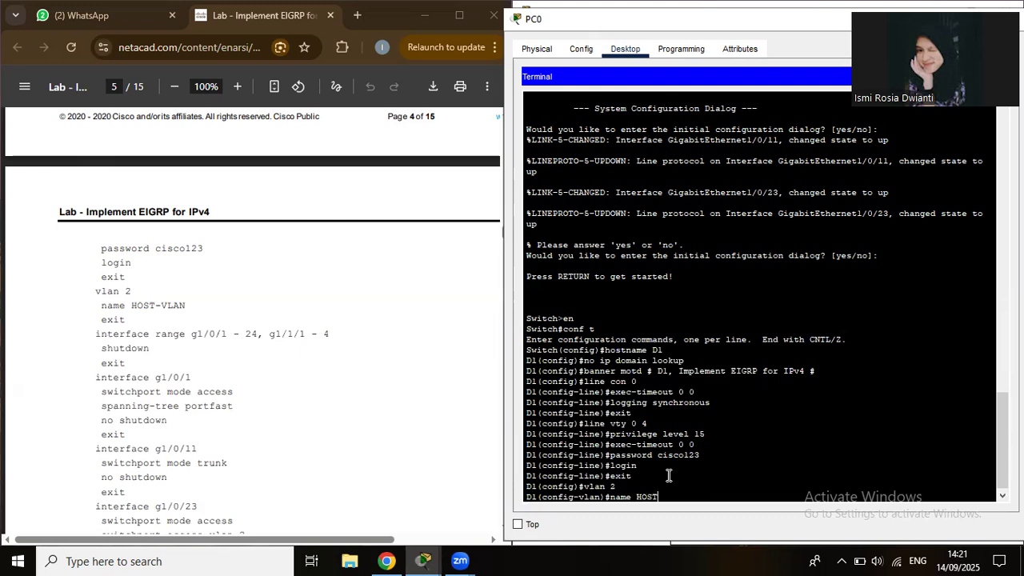
{"action": "type", "text": "-VLAN"}
{"action": "key", "text": "Return"}
{"action": "type", "text": "exit"}
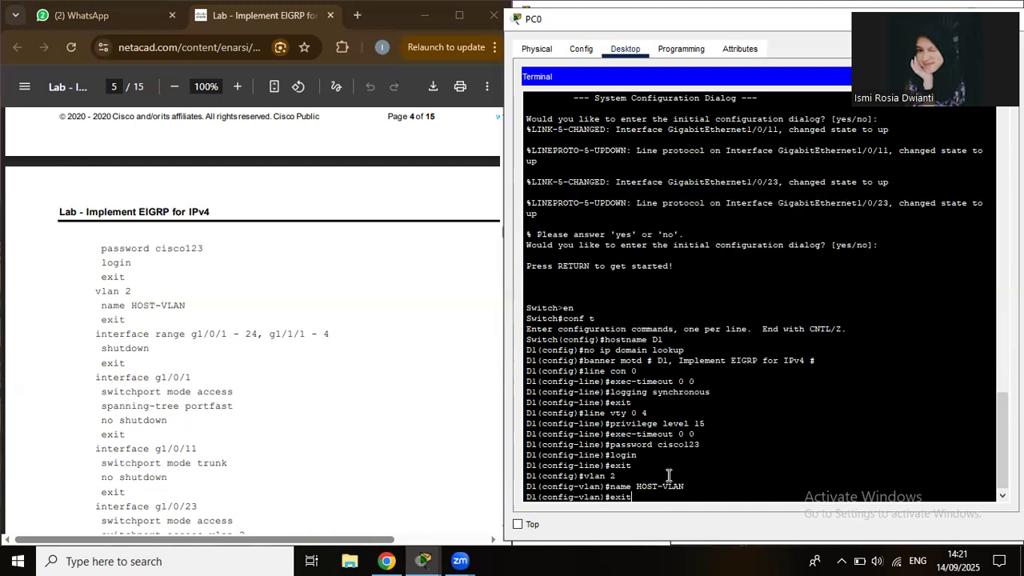
{"action": "key", "text": "Return"}
{"action": "type", "text": "ig)#int range g"}
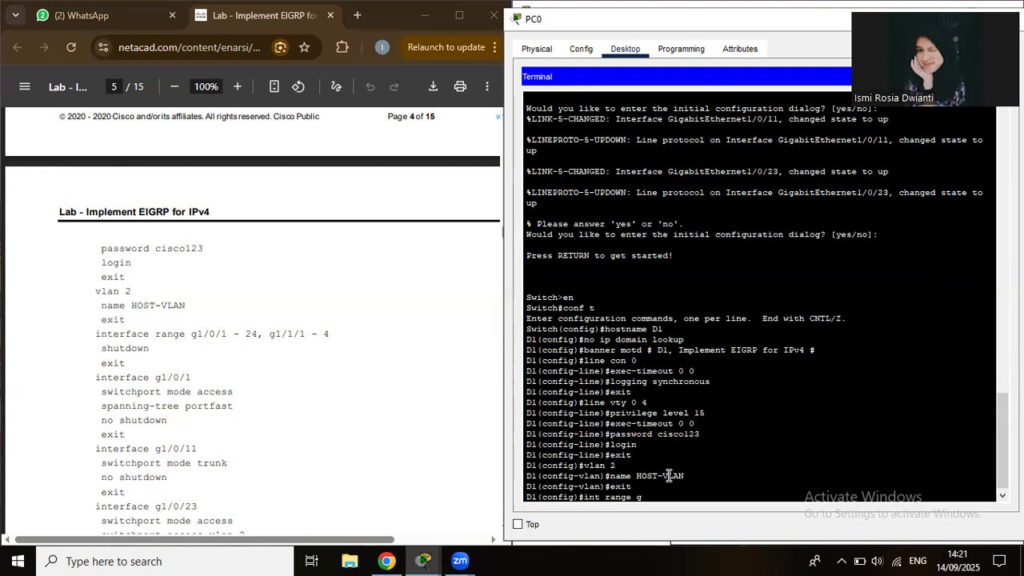
{"action": "type", "text": "1"}
{"action": "type", "text": "/0"}
{"action": "type", "text": "/1-"}
{"action": "type", "text": "24"}
Shut down ports g1/0/1-24 and g1/1/1-4 as one interface range.
{"action": "type", "text": "g"}
{"action": "type", "text": "l/"}
{"action": "type", "text": "1"}
{"action": "type", "text": "/1/1"}
{"action": "type", "text": "-4"}
{"action": "key", "text": "Return"}
{"action": "type", "text": "shutdown"}
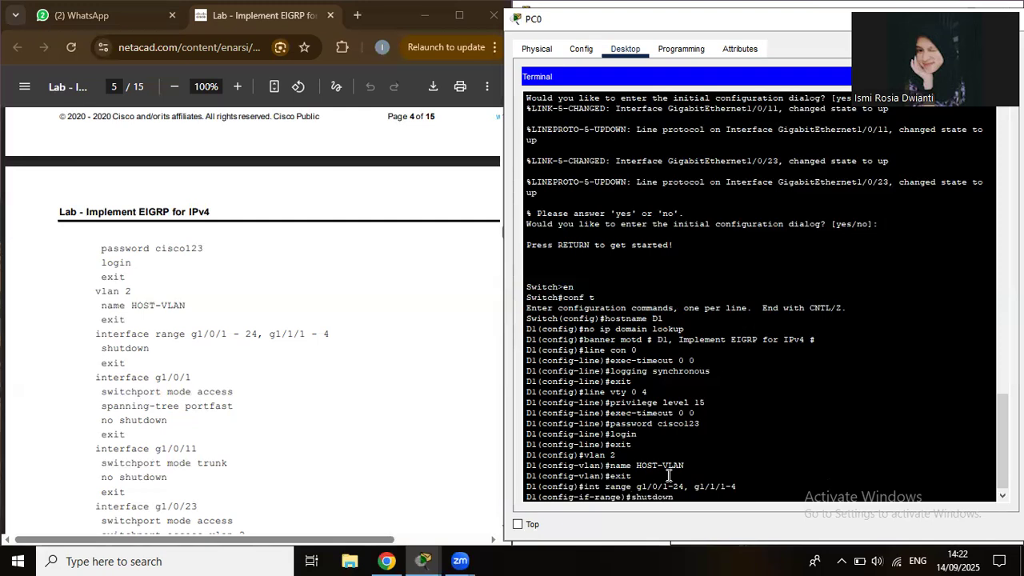
{"action": "key", "text": "Return"}
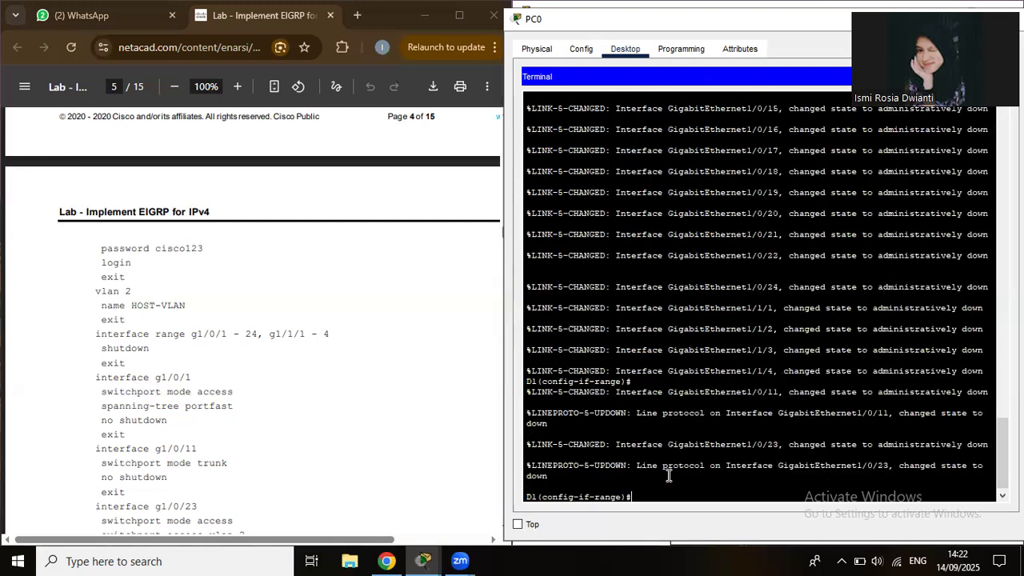
{"action": "type", "text": "exit"}
{"action": "key", "text": "Return"}
Make g1/0/1 an access port with spanning-tree portfast.
{"action": "type", "text": "int g"}
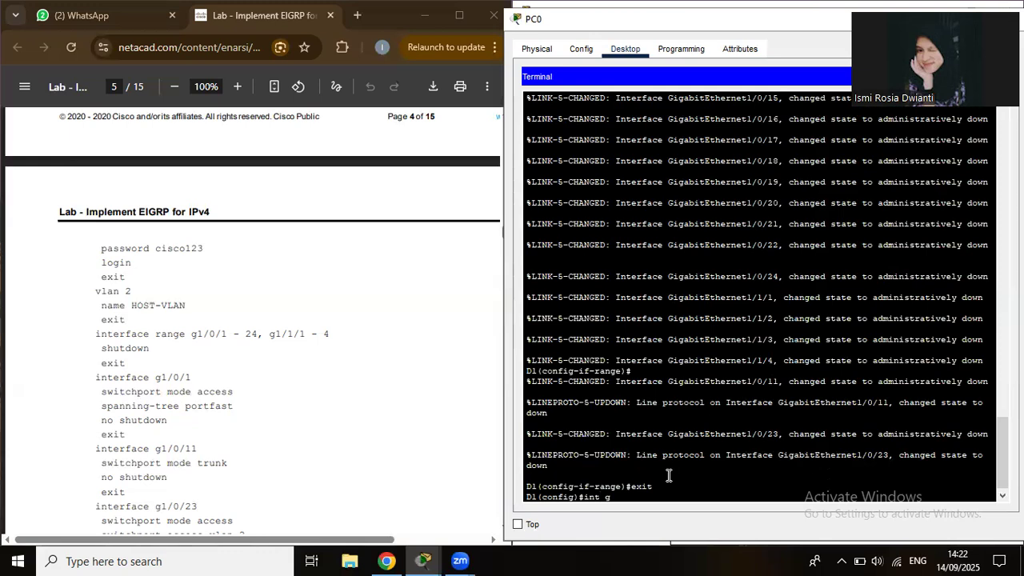
{"action": "type", "text": "1/0/1"}
{"action": "key", "text": "Return"}
{"action": "type", "text": "switchm"}
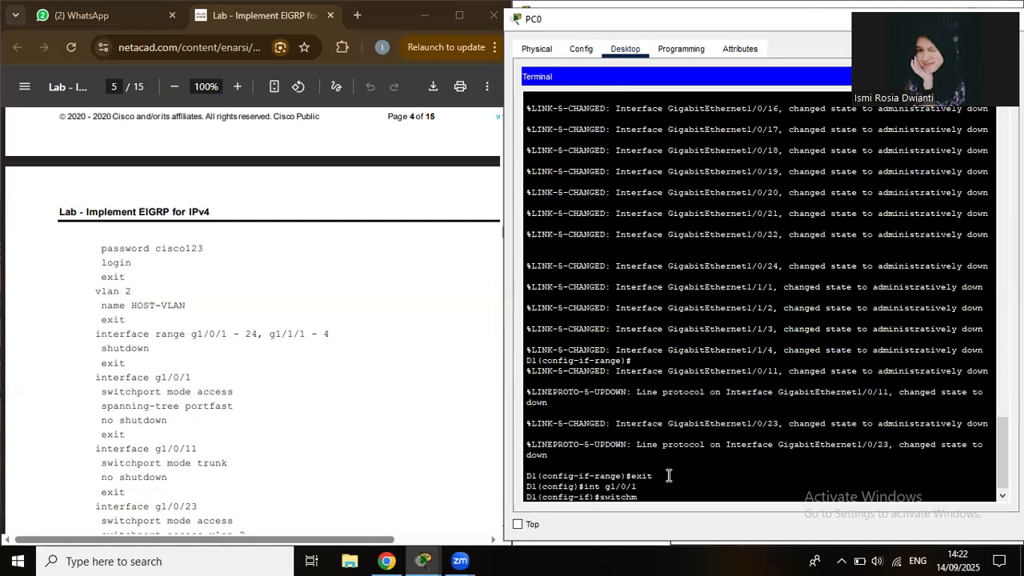
{"action": "key", "text": "BackSpace"}
{"action": "type", "text": "port mode access"}
{"action": "key", "text": "Return"}
{"action": "type", "text": "spa"}
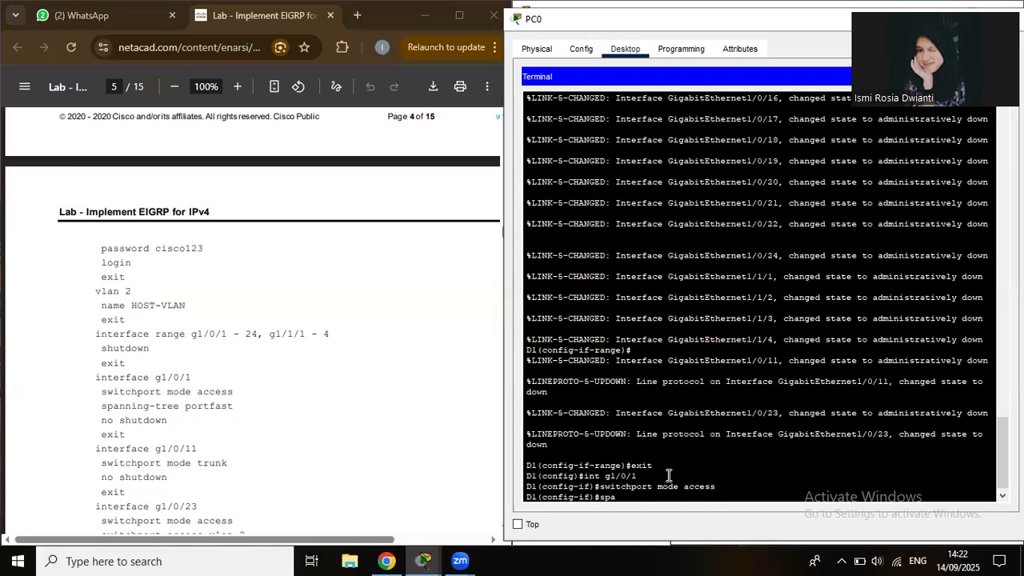
{"action": "type", "text": "nning-tree portfasr"}
{"action": "key", "text": "BackSpace"}
{"action": "type", "text": "t"}
{"action": "key", "text": "Return"}
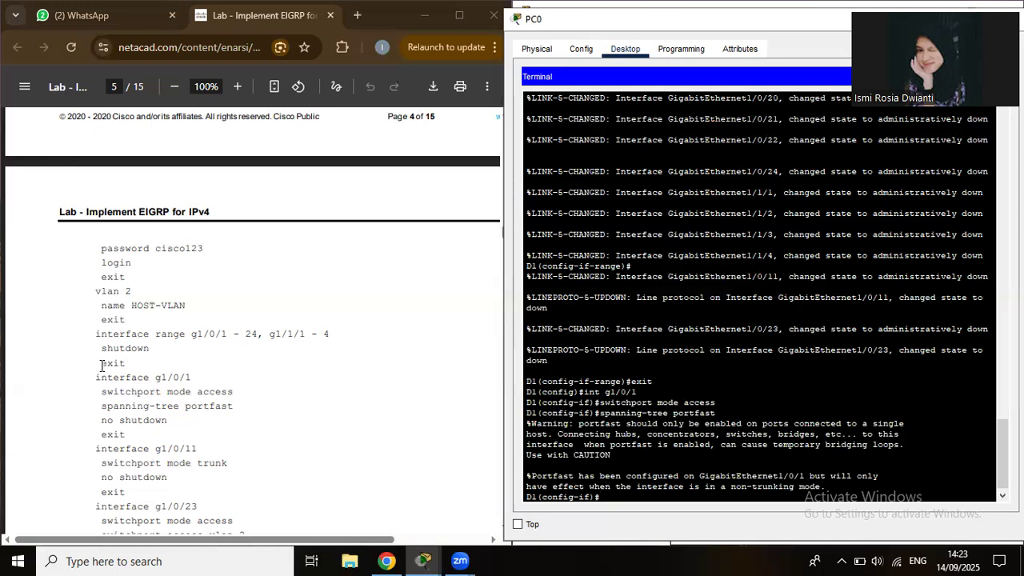
Paste the lab guide's g1/0/1 commands to enable the port, then enter interface g1/0/11.
{"action": "left_click_drag", "start_coordinate": [96, 376], "coordinate": [134, 436]}
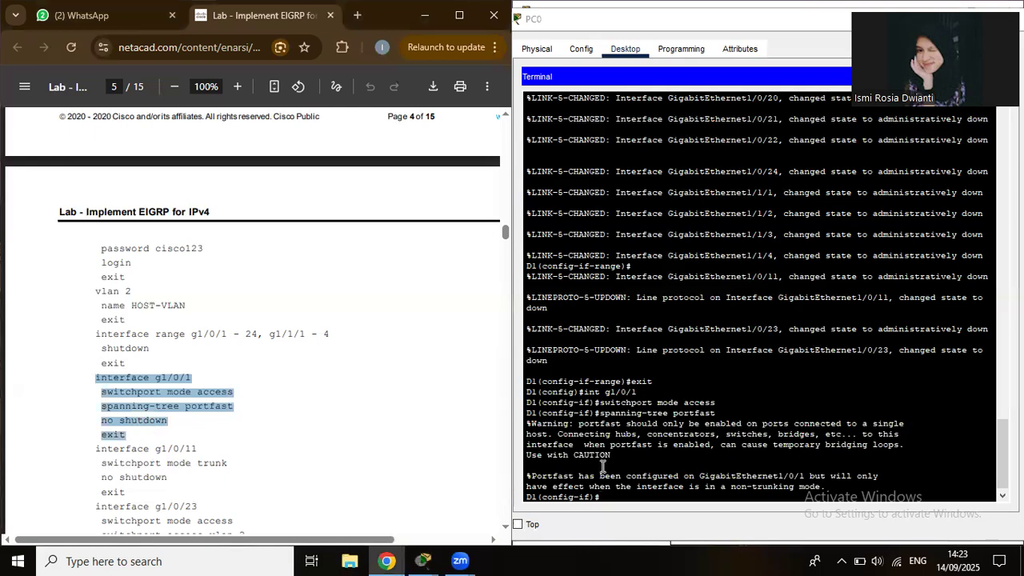
{"action": "left_click", "coordinate": [616, 492]}
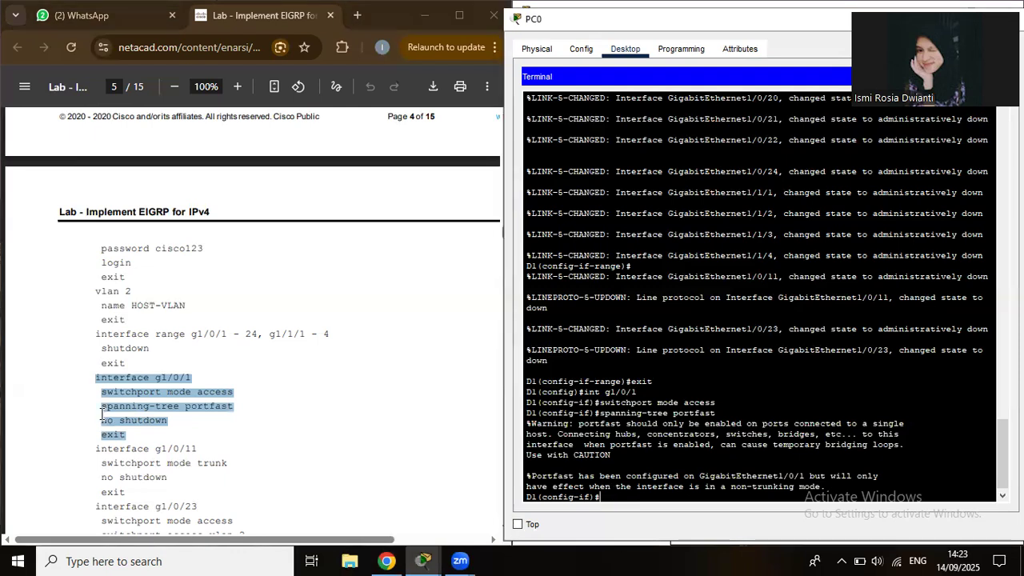
{"action": "left_click_drag", "start_coordinate": [98, 408], "coordinate": [105, 406]}
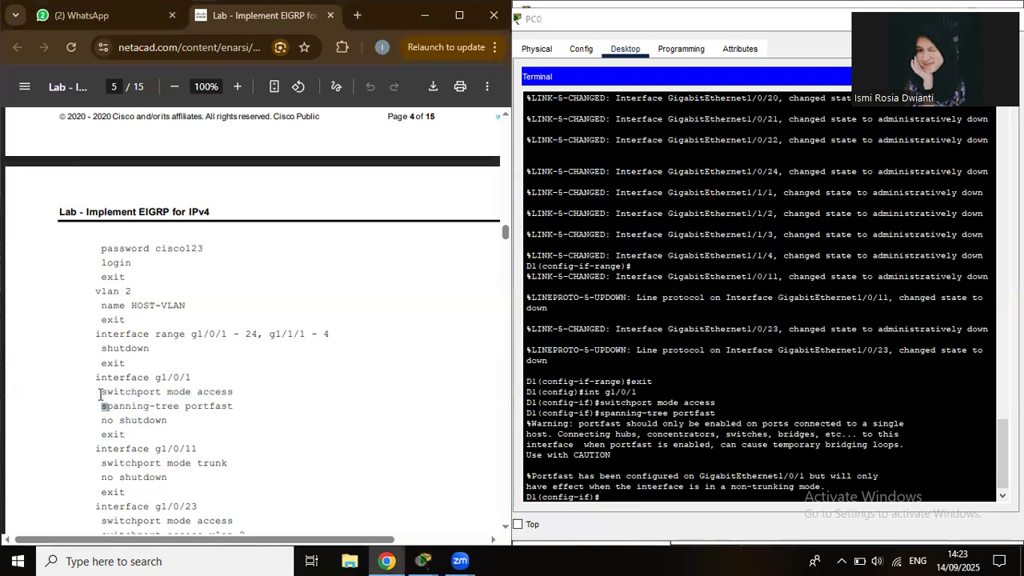
{"action": "double_click", "coordinate": [110, 391]}
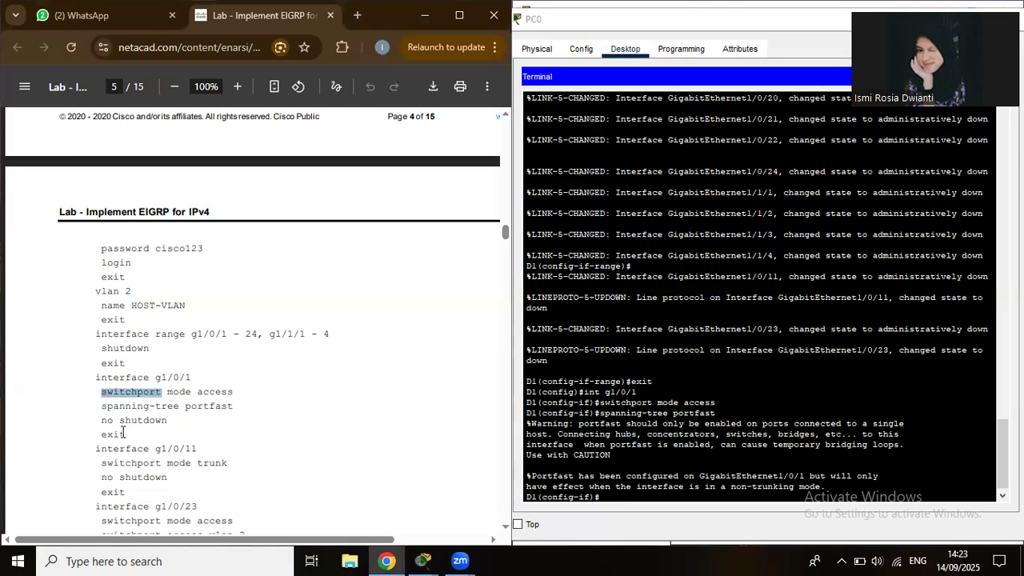
{"action": "left_click", "coordinate": [104, 400]}
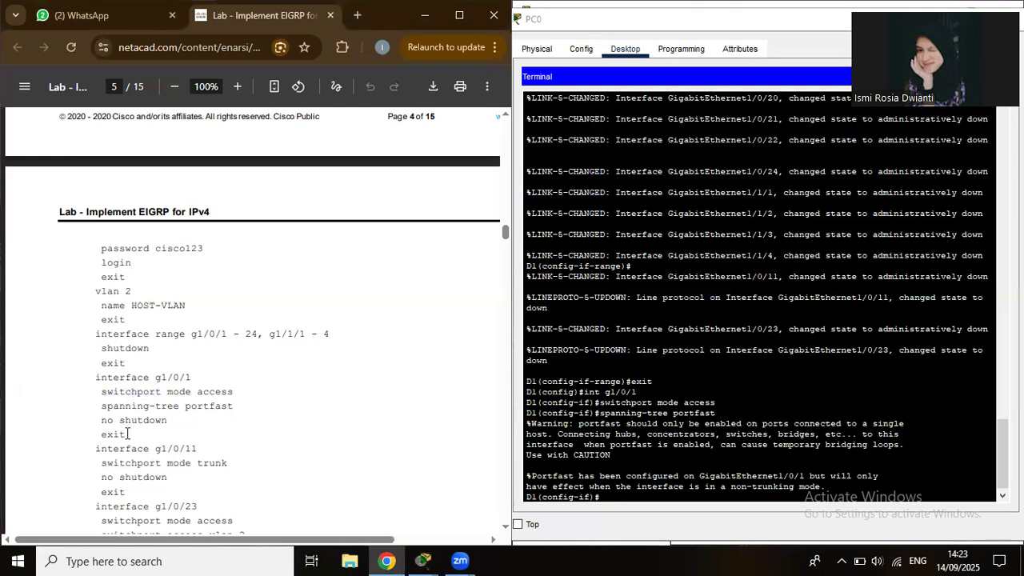
{"action": "left_click", "coordinate": [128, 434], "text": "shift"}
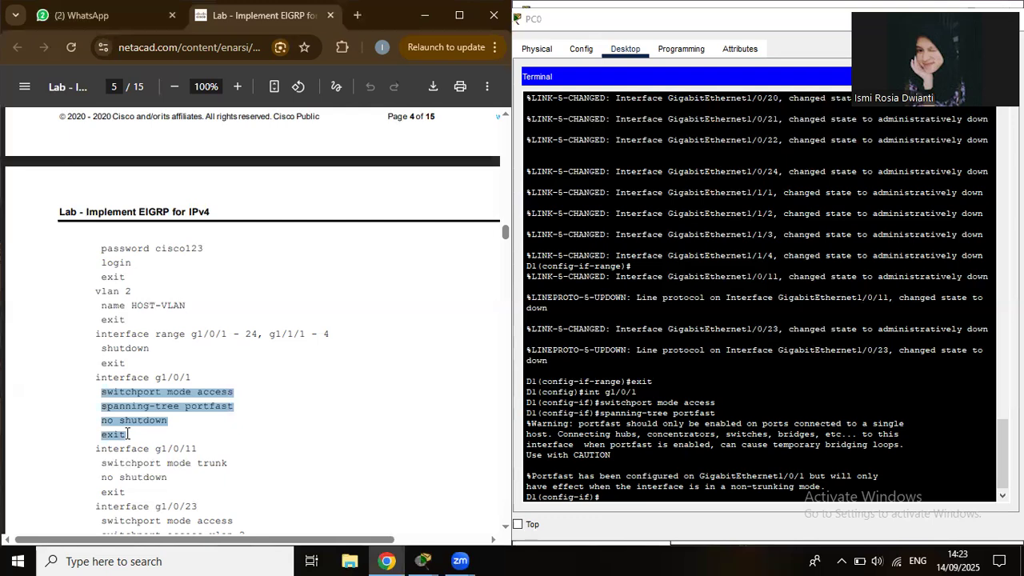
{"action": "left_click", "coordinate": [609, 498]}
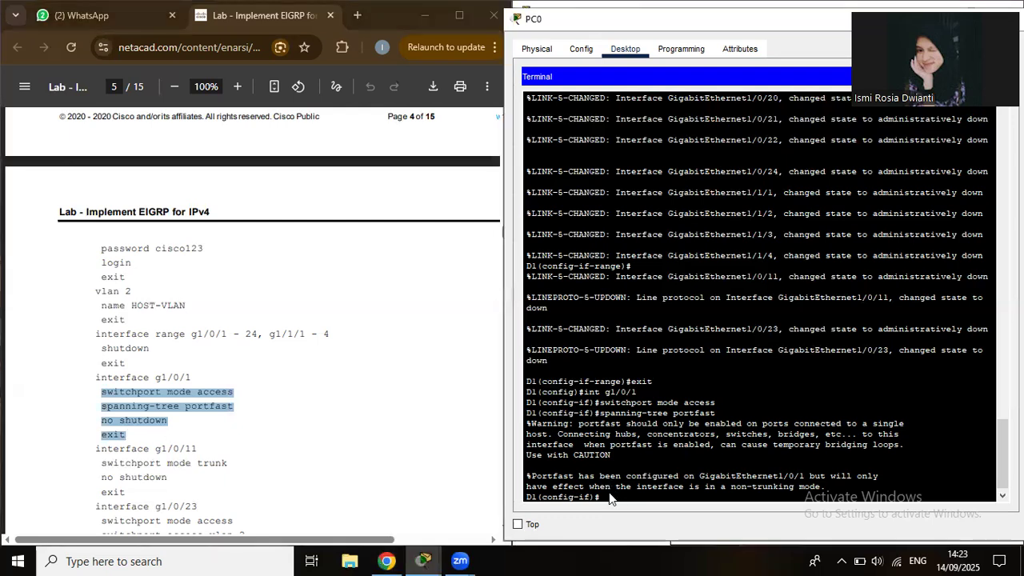
{"action": "right_click", "coordinate": [609, 498]}
{"action": "left_click", "coordinate": [630, 517]}
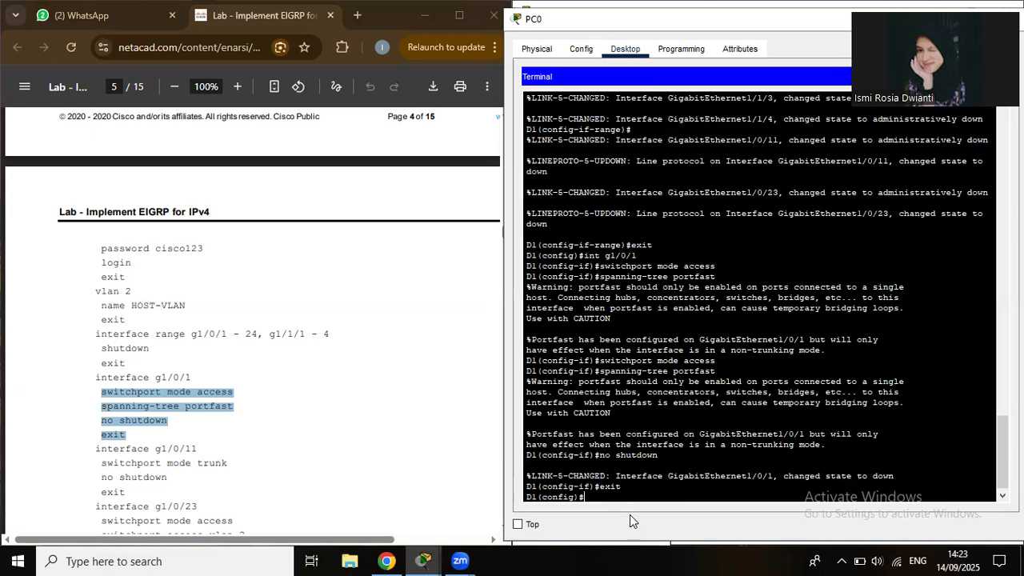
{"action": "type", "text": "nt g1/0/11"}
{"action": "key", "text": "Return"}
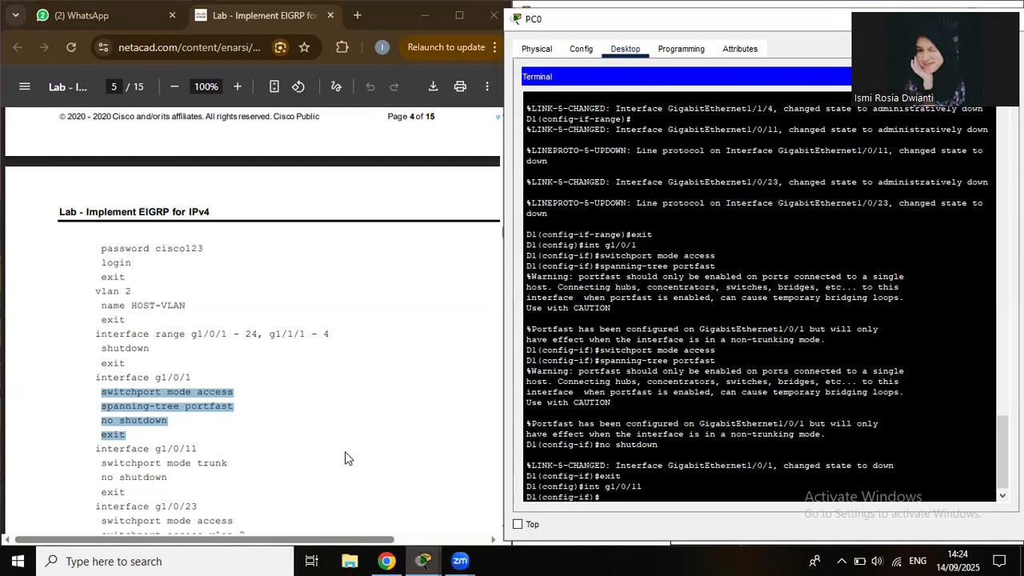
Set D1's g1/0/11 to switchport mode trunk, enable it with no shut, then type int g1/0/23.
{"action": "scroll", "coordinate": [345, 457], "scroll_direction": "down", "scroll_amount": 3}
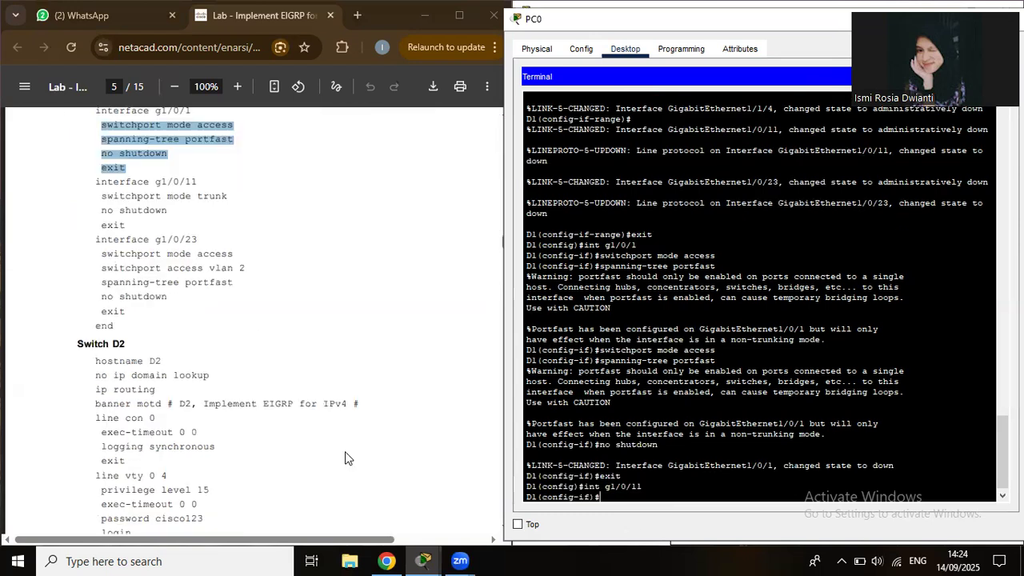
{"action": "scroll", "coordinate": [345, 457], "scroll_direction": "down", "scroll_amount": 1}
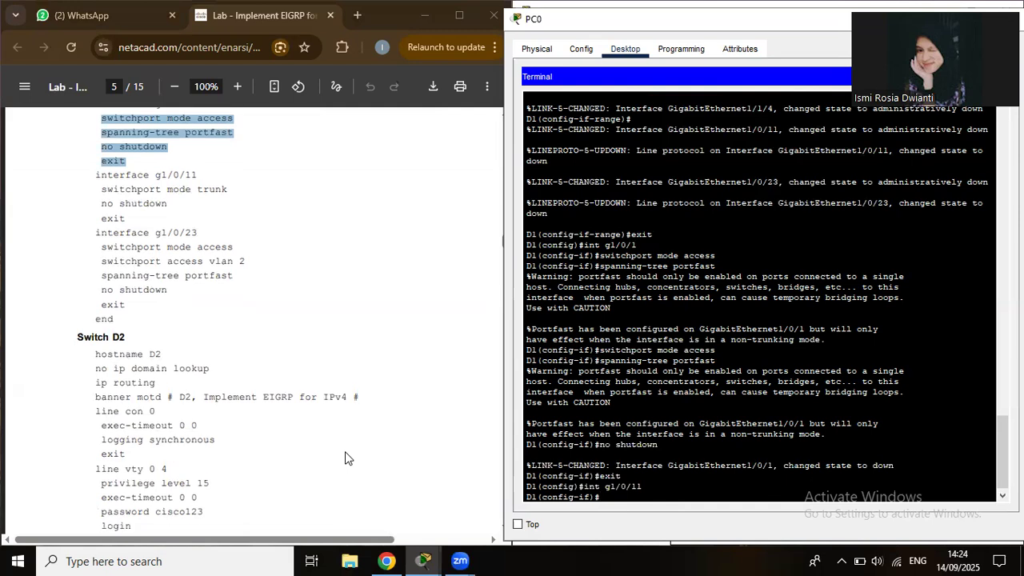
{"action": "left_click", "coordinate": [346, 457]}
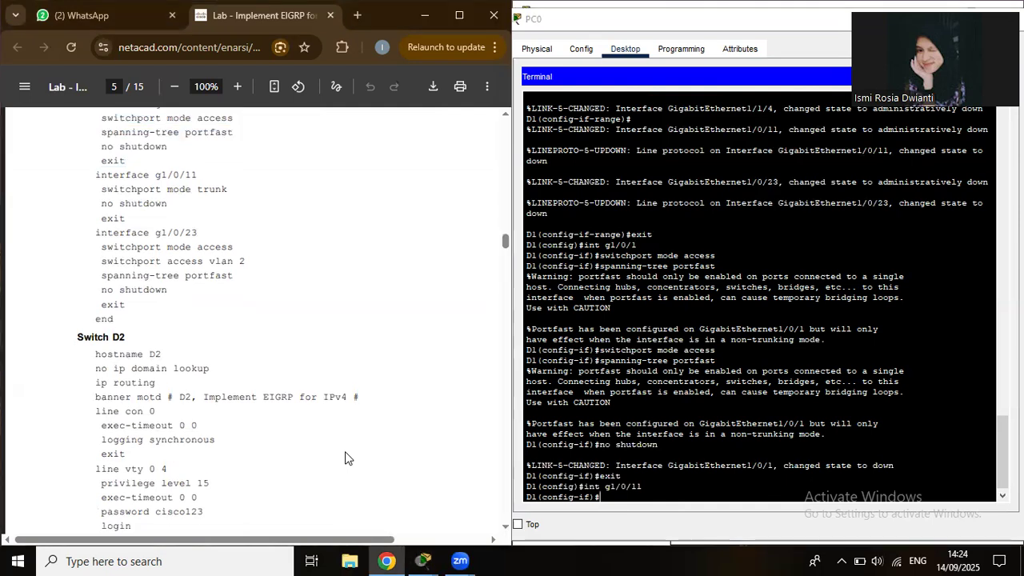
{"action": "left_click", "coordinate": [757, 481]}
{"action": "type", "text": "switchport mode trunk"}
{"action": "key", "text": "Return"}
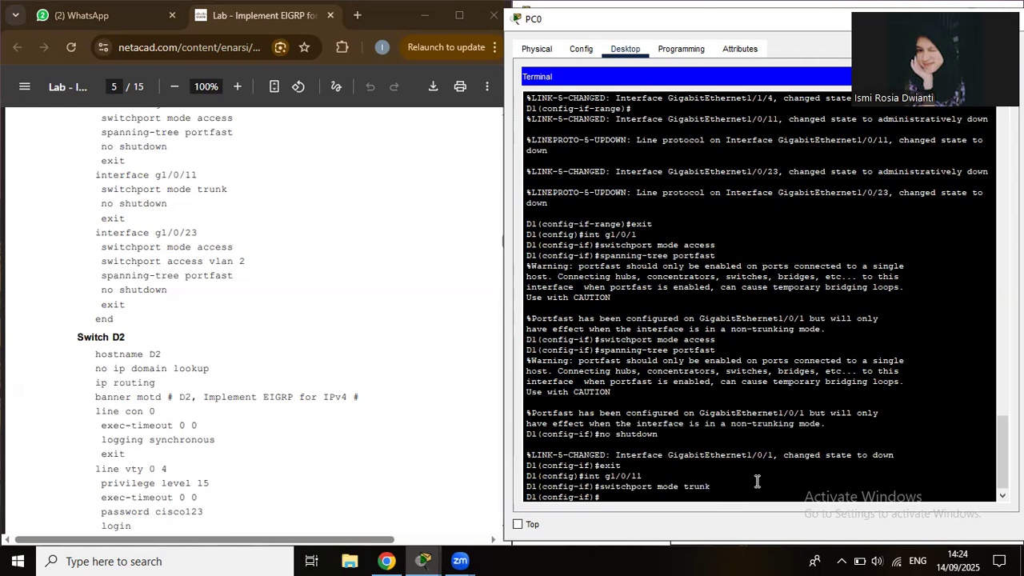
{"action": "type", "text": "no shut"}
{"action": "key", "text": "Return"}
{"action": "type", "text": "exit"}
{"action": "key", "text": "Return"}
{"action": "type", "text": "int g1/0/23"}
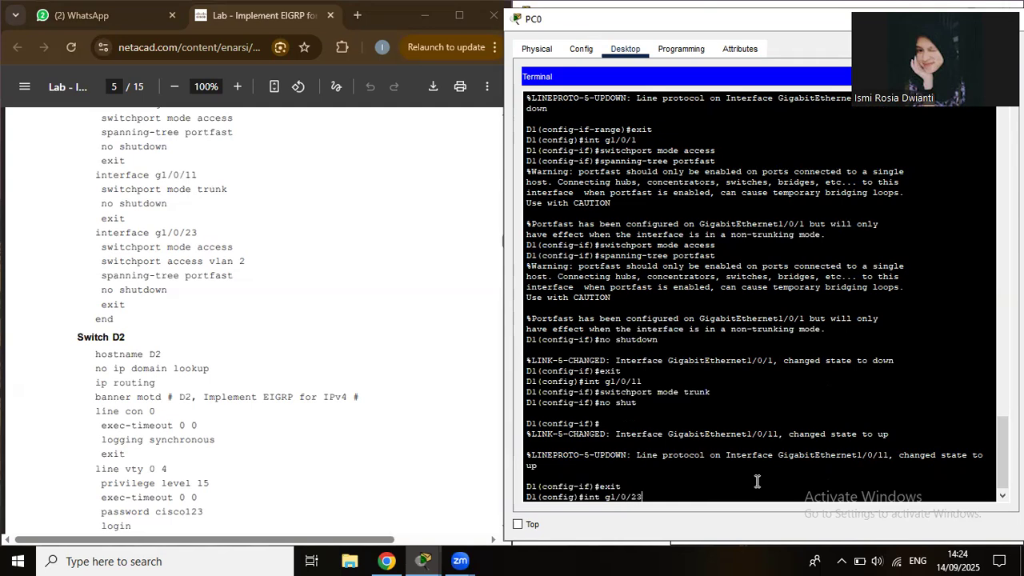
Make g1/0/23 an enabled VLAN 2 access port with spanning-tree portfast.
{"action": "key", "text": "Return"}
{"action": "type", "text": "switchport mode"}
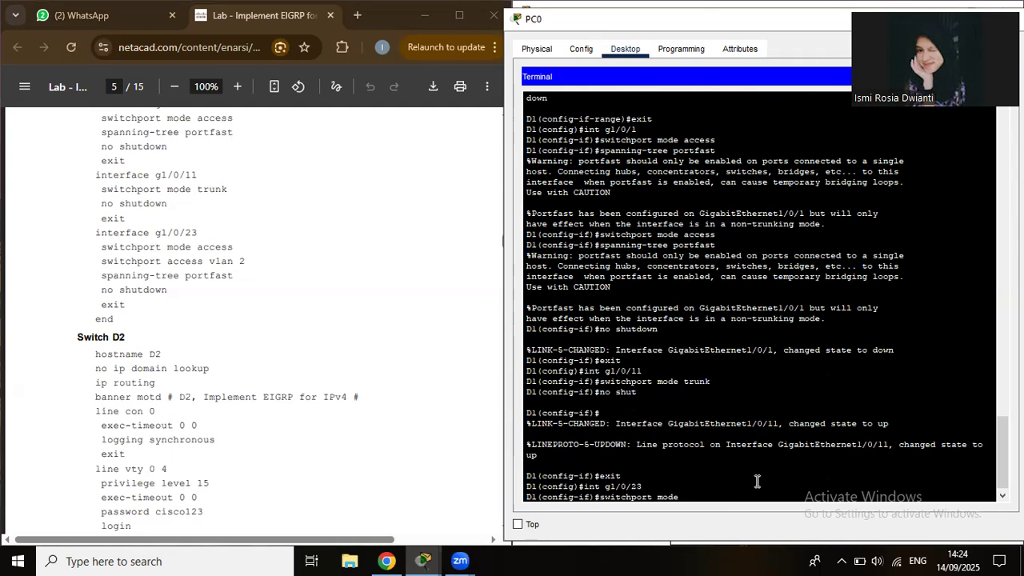
{"action": "type", "text": " acces"}
{"action": "type", "text": "s"}
{"action": "key", "text": "Return"}
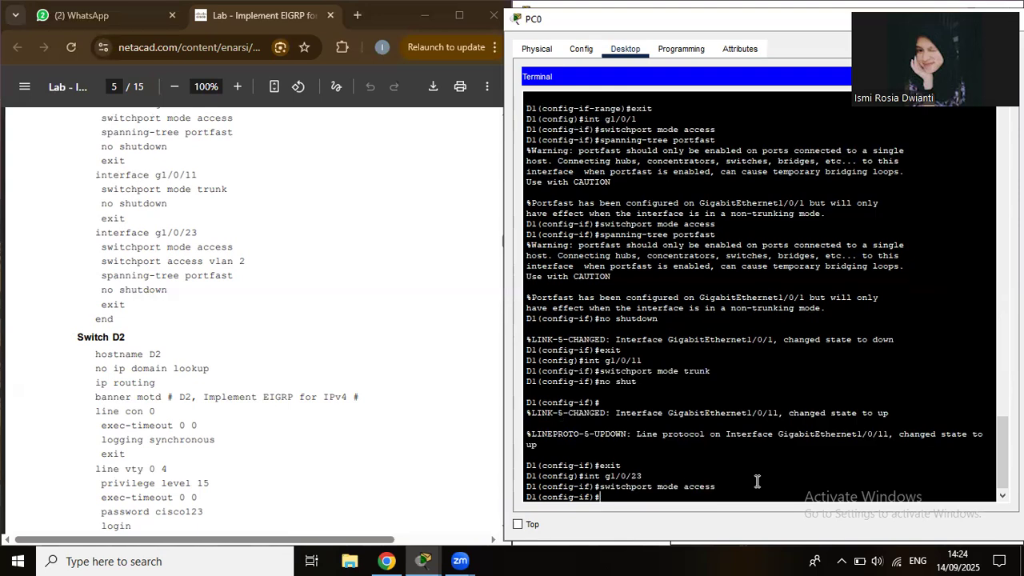
{"action": "type", "text": "switchport access vl"}
{"action": "type", "text": "an 2"}
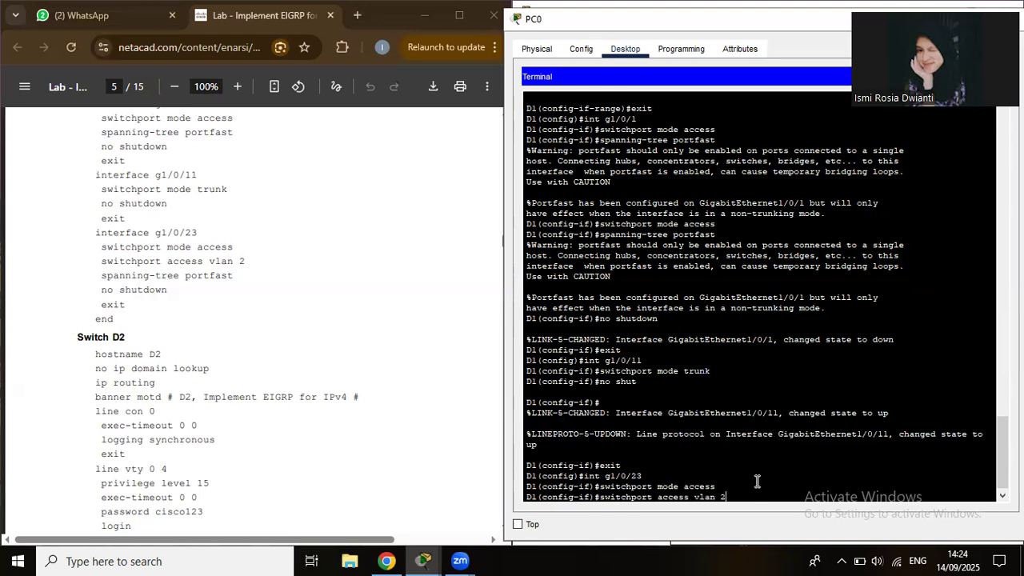
{"action": "key", "text": "Return"}
{"action": "type", "text": "spanning-tree portfast"}
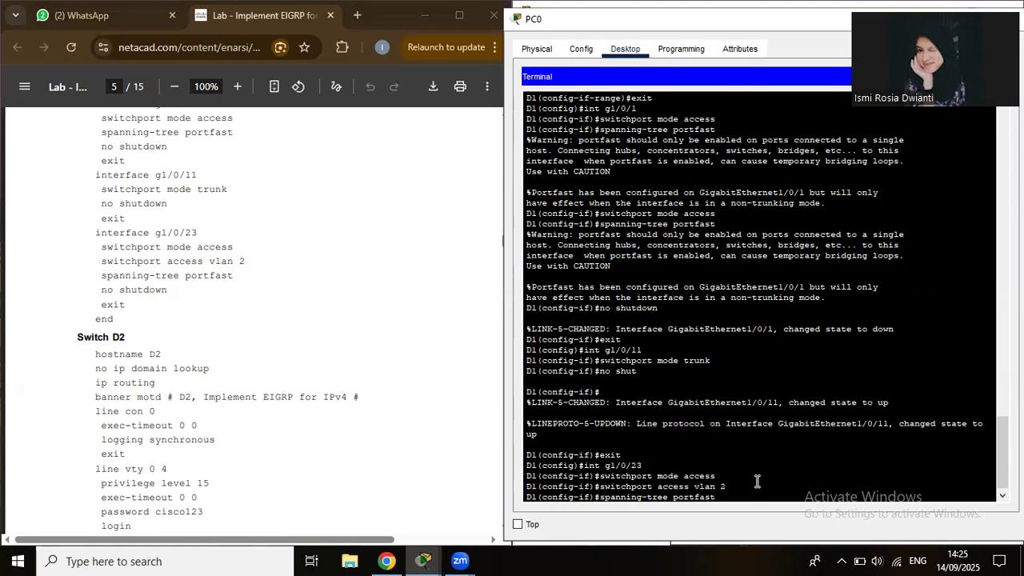
{"action": "key", "text": "Return"}
{"action": "type", "text": "nfig-if)#no"}
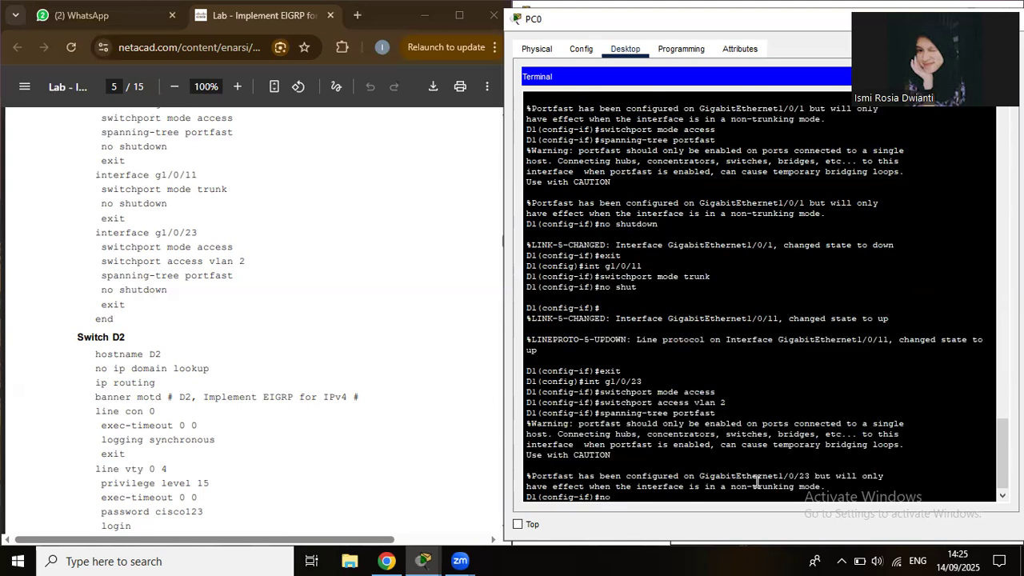
{"action": "type", "text": " shut"}
{"action": "key", "text": "Return"}
Exit and end D1's configuration, then close PC0's terminal window.
{"action": "type", "text": "exit"}
{"action": "key", "text": "Return"}
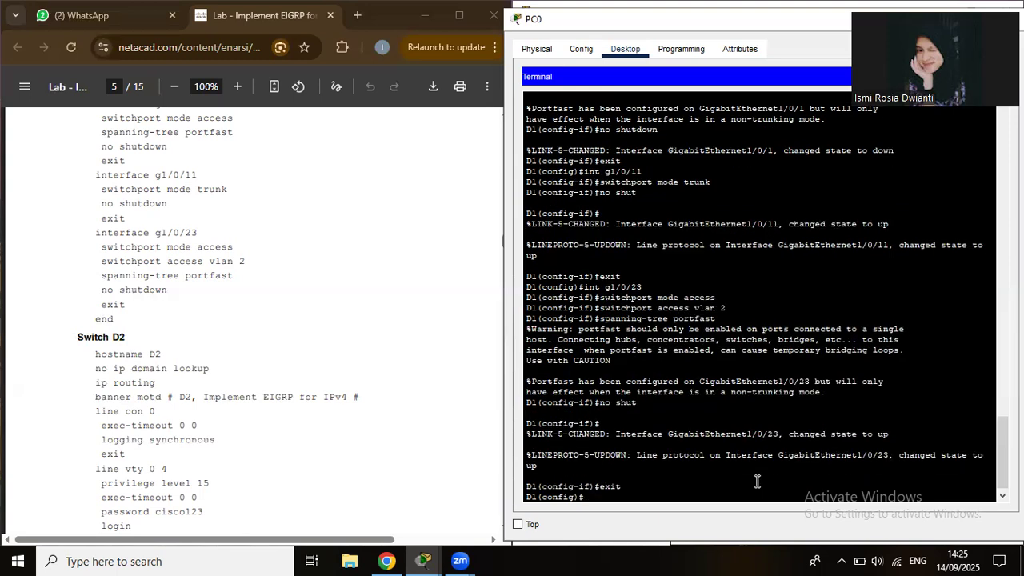
{"action": "type", "text": "end"}
{"action": "key", "text": "Return"}
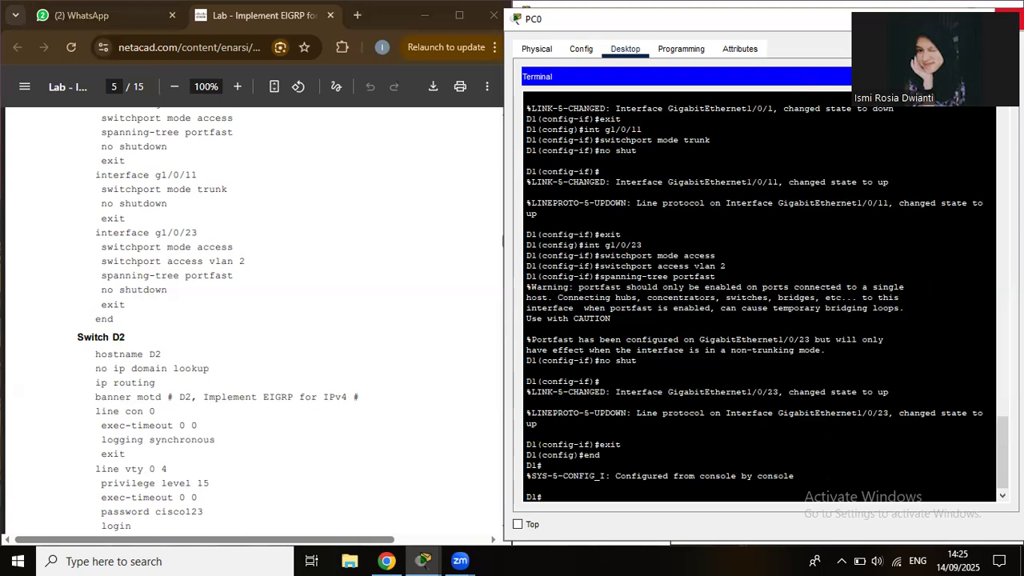
{"action": "key", "text": "alt+F4"}
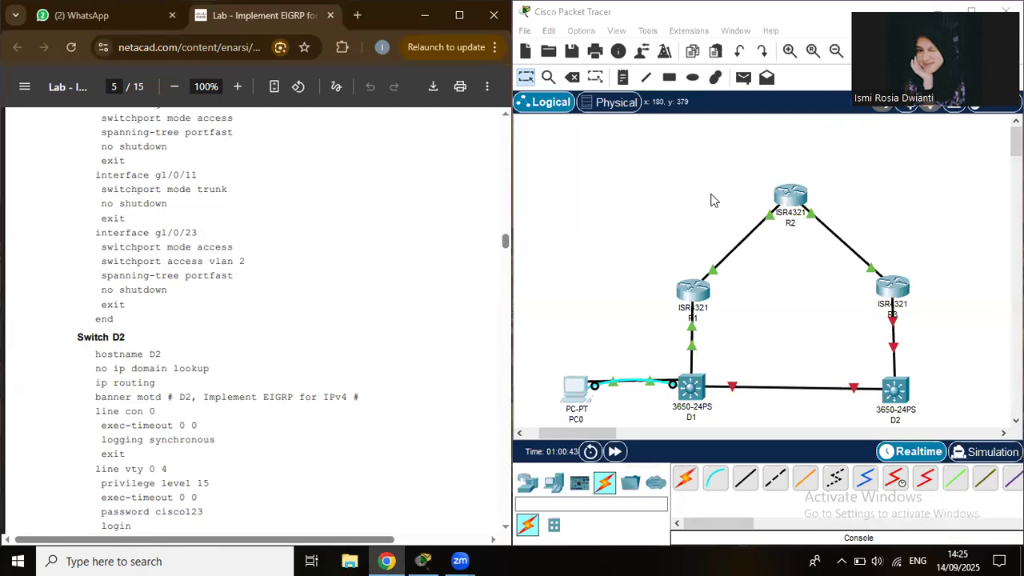
Delete PC0's console cable to D1, keeping PC0, and connect a new console cable to D2's Console port.
{"action": "left_click", "coordinate": [573, 80]}
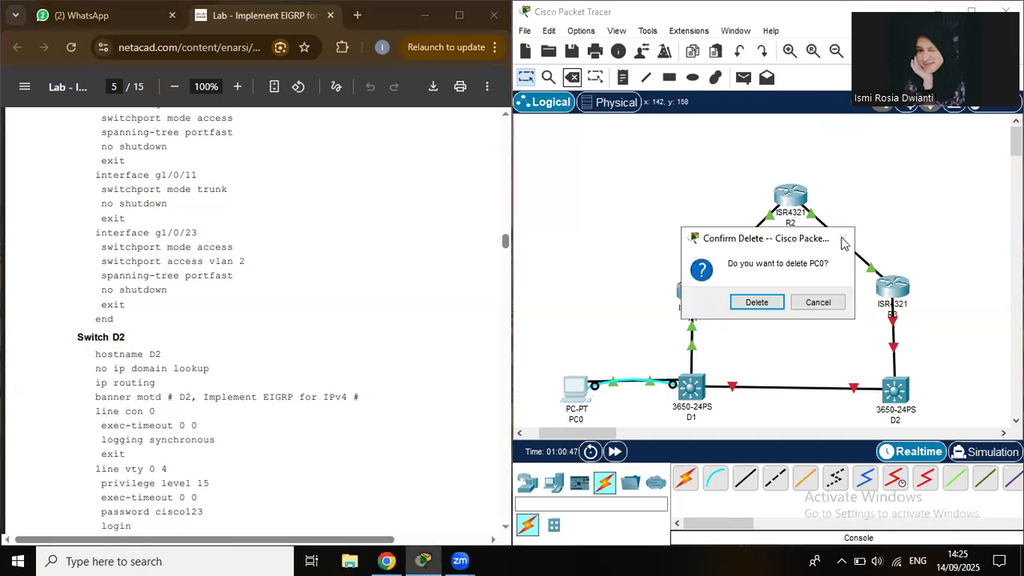
{"action": "left_click", "coordinate": [806, 310]}
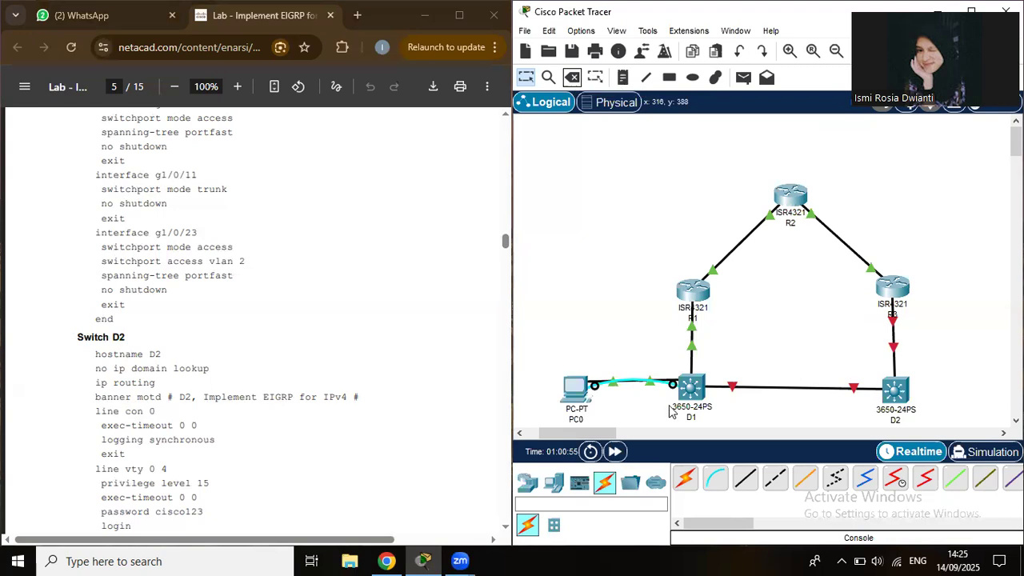
{"action": "key", "text": "Escape"}
{"action": "left_click", "coordinate": [895, 391]}
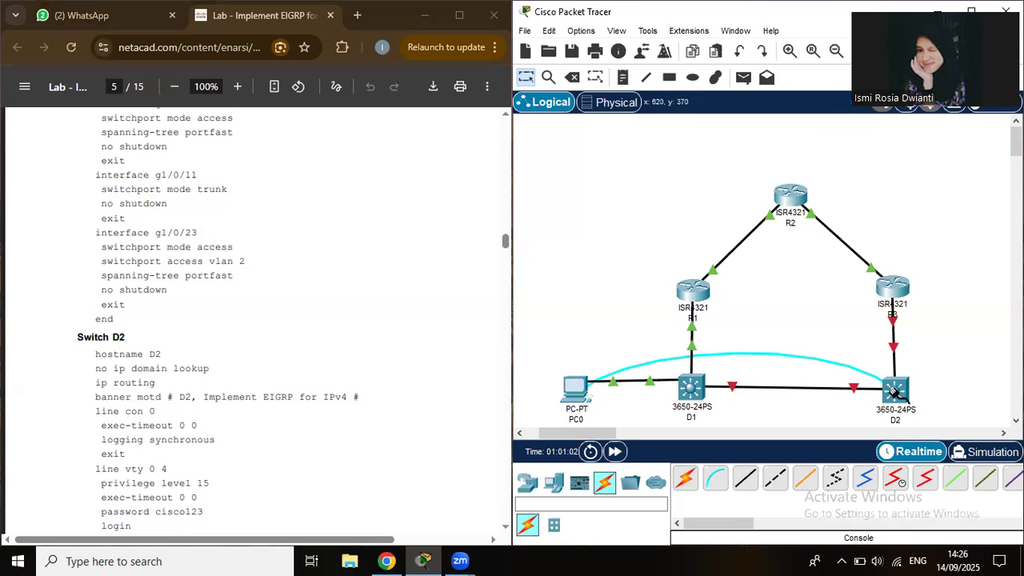
{"action": "left_click", "coordinate": [895, 391]}
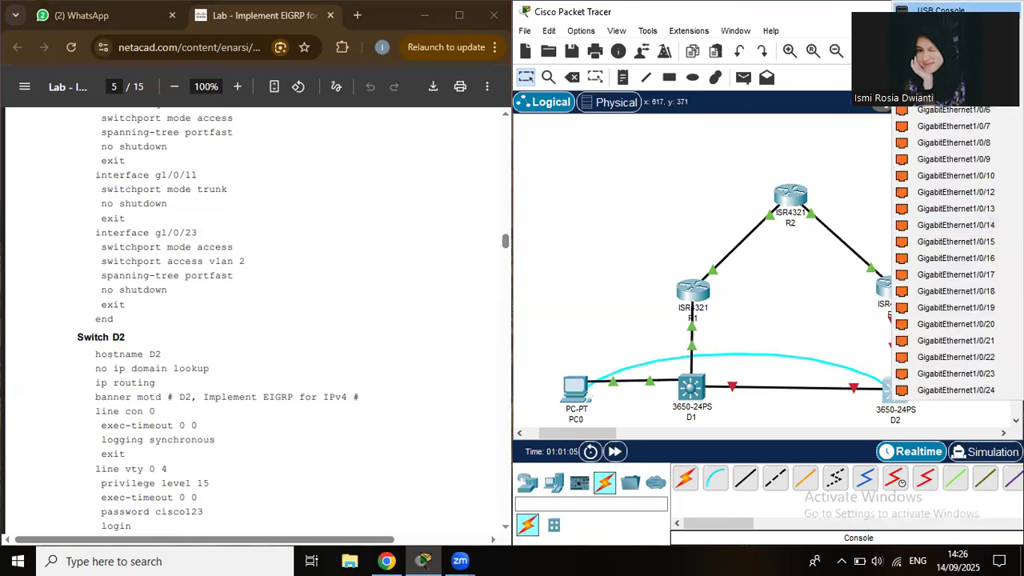
{"action": "left_click", "coordinate": [940, 11]}
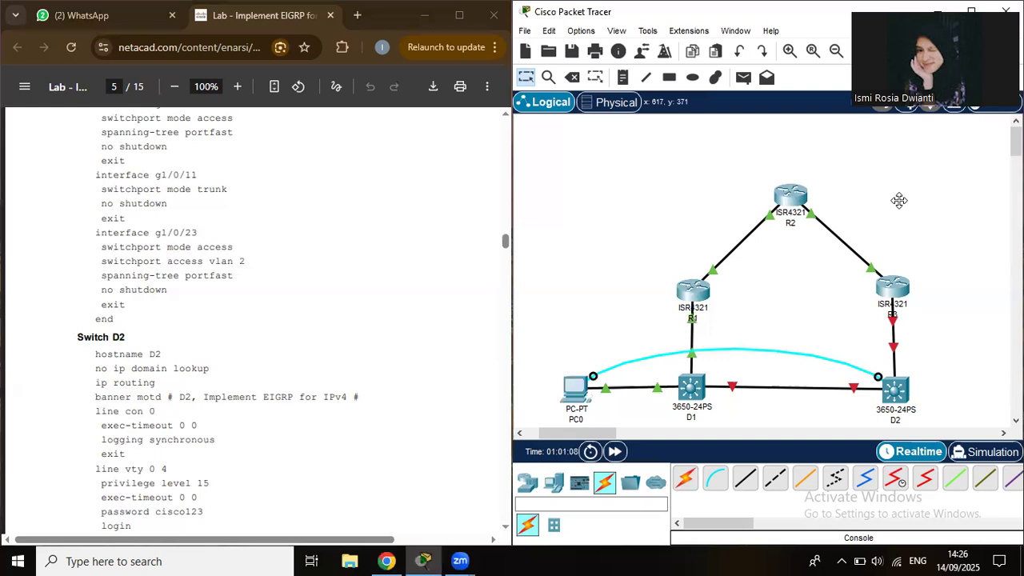
{"action": "left_click", "coordinate": [902, 390]}
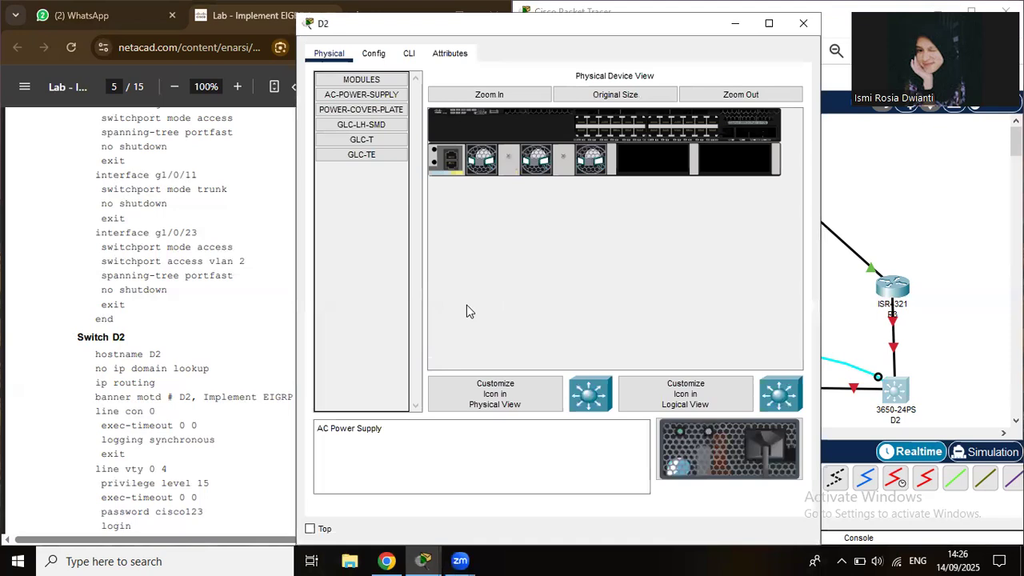
Install AC-POWER-SUPPLY modules in both of D2's empty power slots and close its window.
{"action": "left_click_drag", "start_coordinate": [759, 450], "coordinate": [654, 161]}
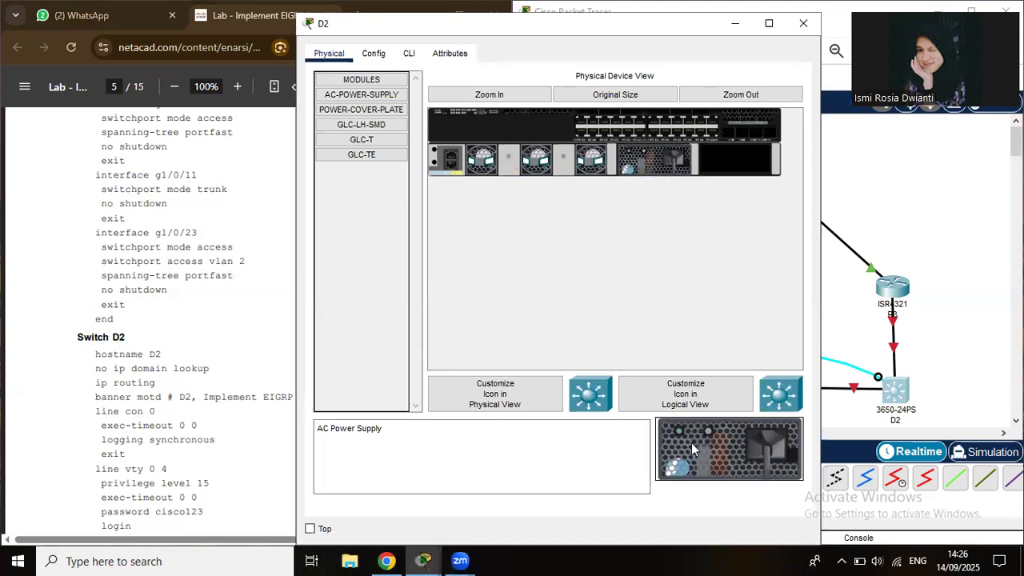
{"action": "left_click_drag", "start_coordinate": [697, 460], "coordinate": [735, 164]}
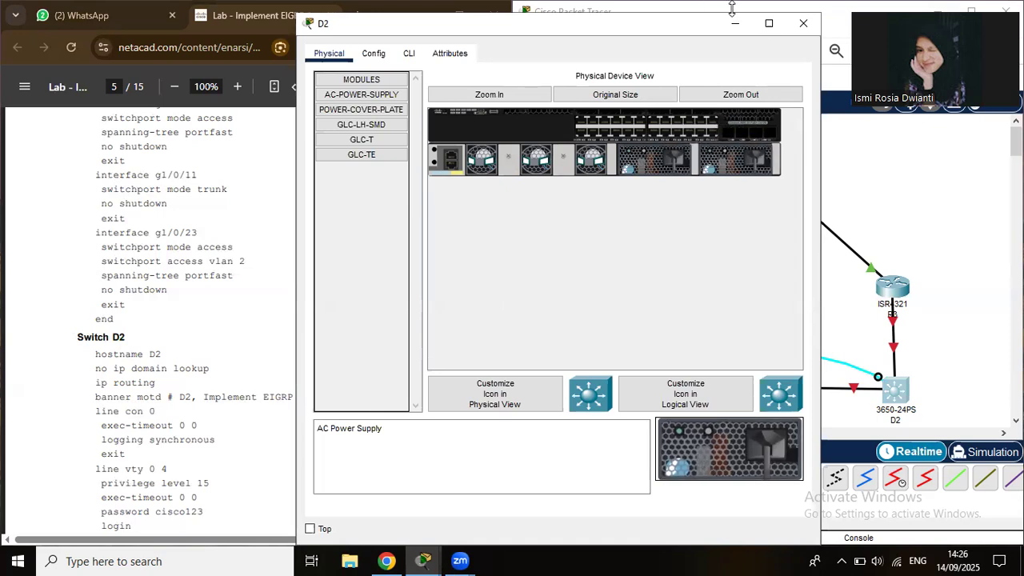
{"action": "left_click", "coordinate": [804, 26]}
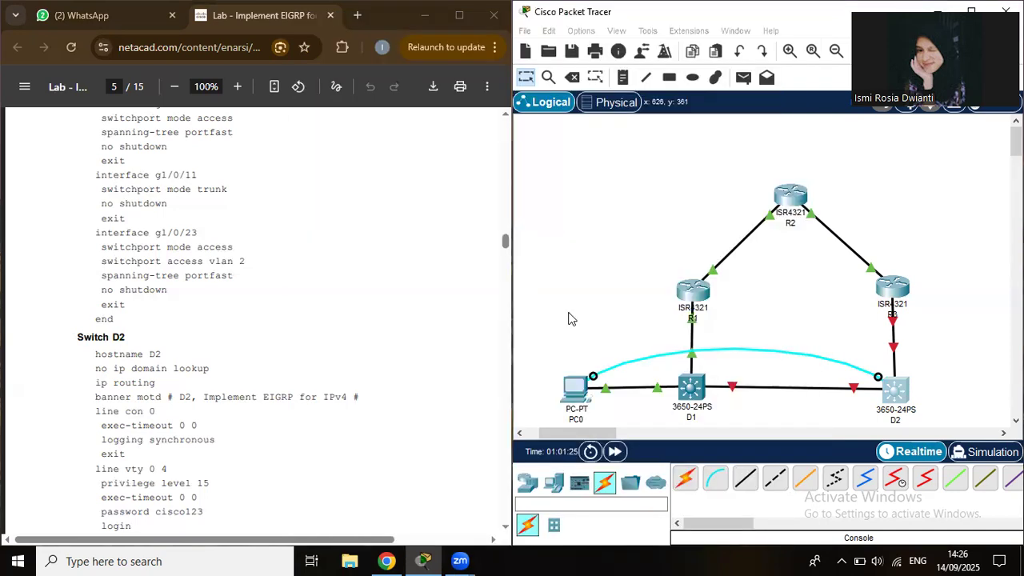
Open PC0's terminal on D2's console with default settings and answer no to the initial configuration dialog.
{"action": "left_click", "coordinate": [566, 392]}
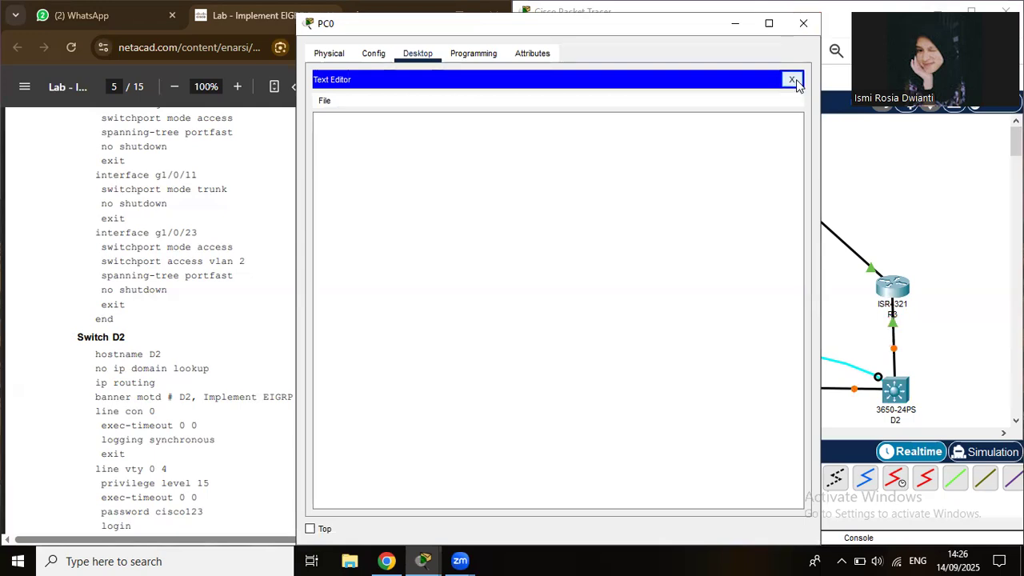
{"action": "left_click", "coordinate": [792, 80]}
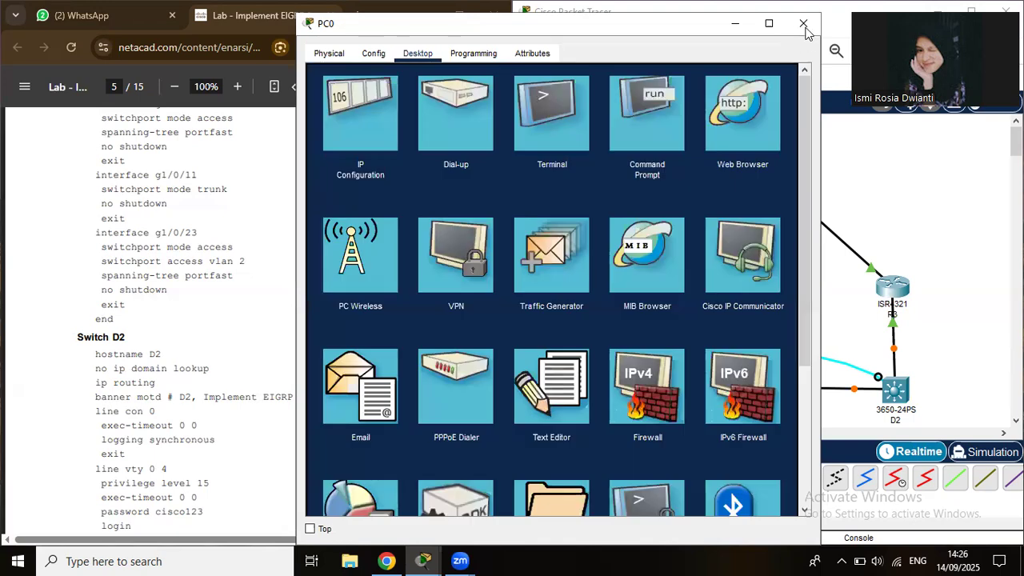
{"action": "left_click", "coordinate": [573, 125]}
{"action": "left_click", "coordinate": [757, 222]}
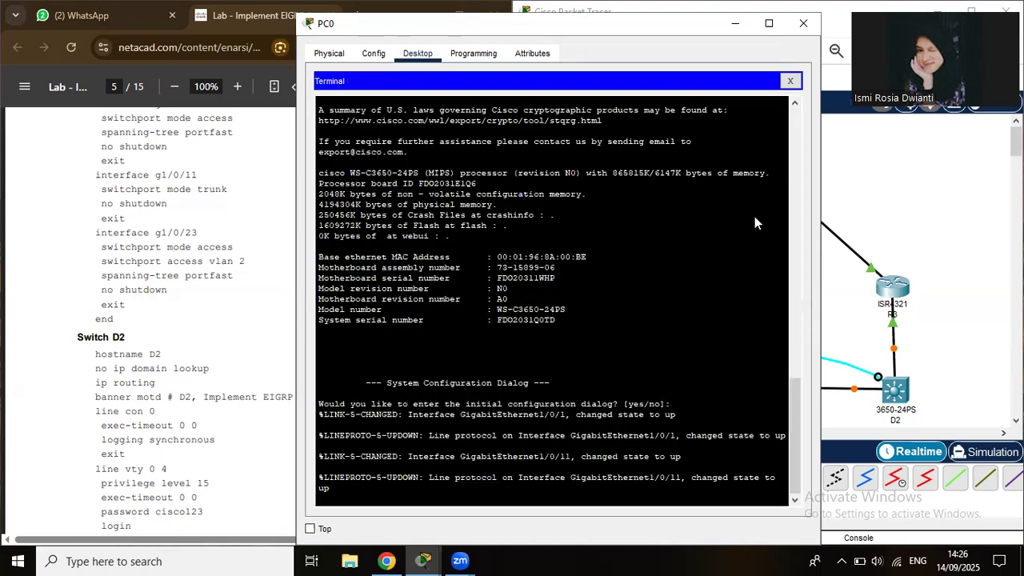
{"action": "key", "text": "Return"}
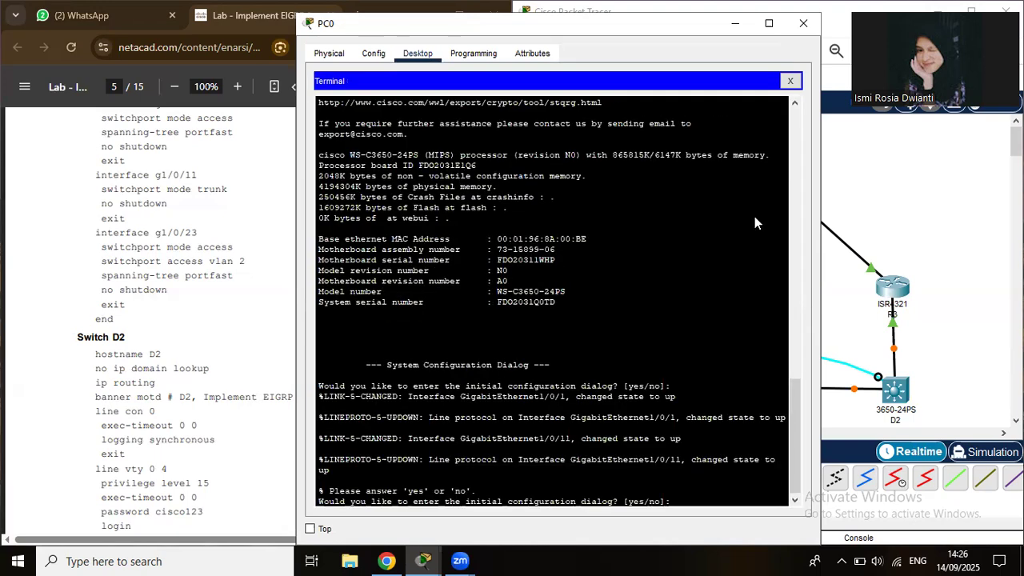
{"action": "type", "text": "no"}
{"action": "key", "text": "Return"}
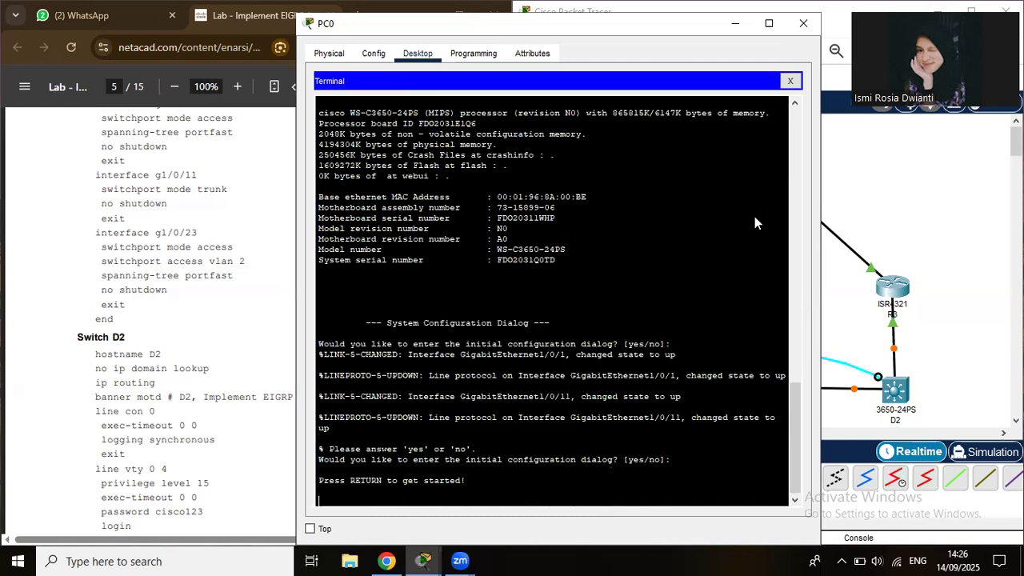
{"action": "key", "text": "Return"}
Enter privileged mode with en and global config with conf t, then snap PC0's window right.
{"action": "type", "text": "en"}
{"action": "key", "text": "Return"}
{"action": "type", "text": "conf t"}
{"action": "key", "text": "Return"}
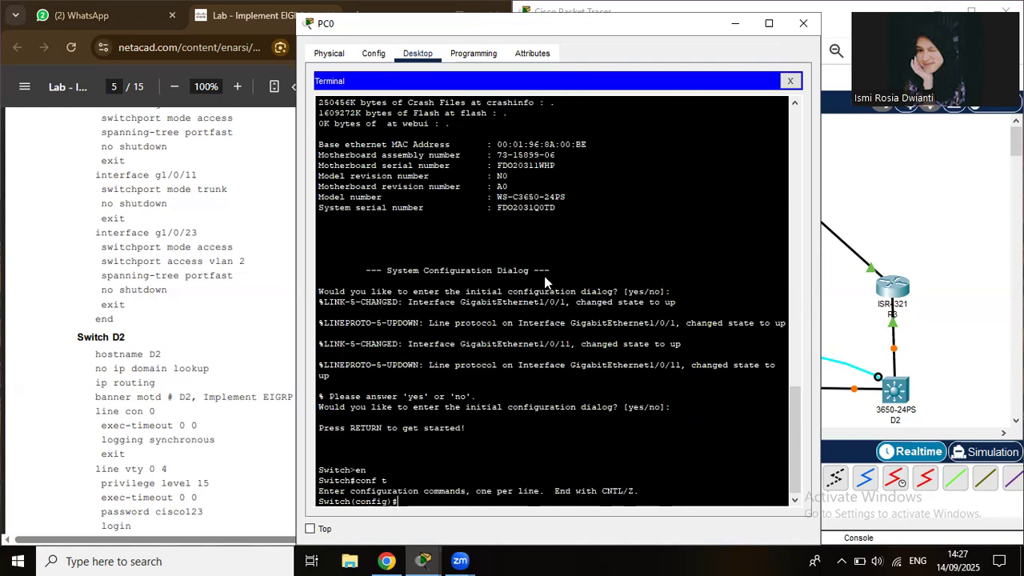
{"action": "key", "text": "alt+Tab"}
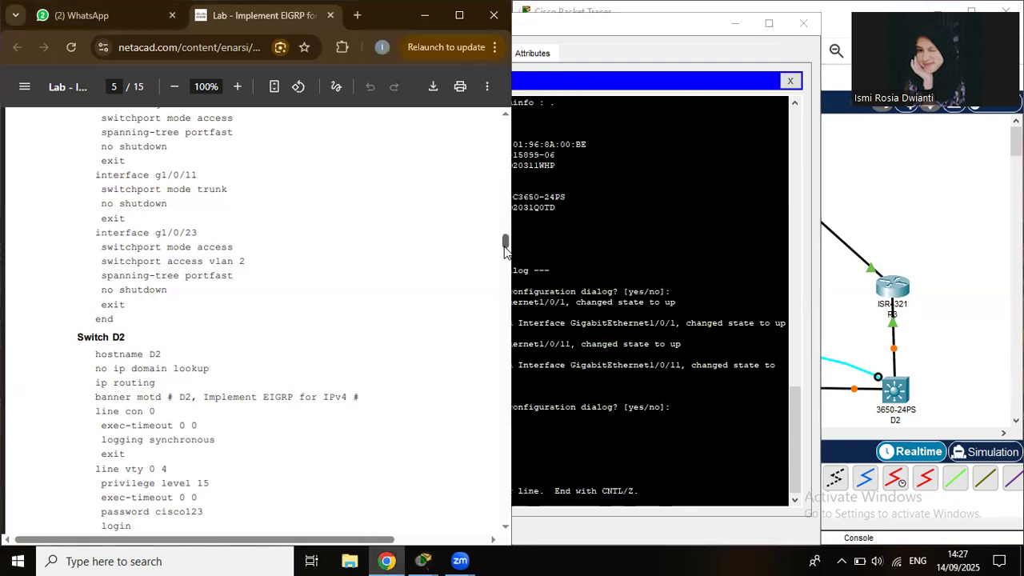
{"action": "scroll", "coordinate": [503, 262], "scroll_direction": "down", "scroll_amount": 3}
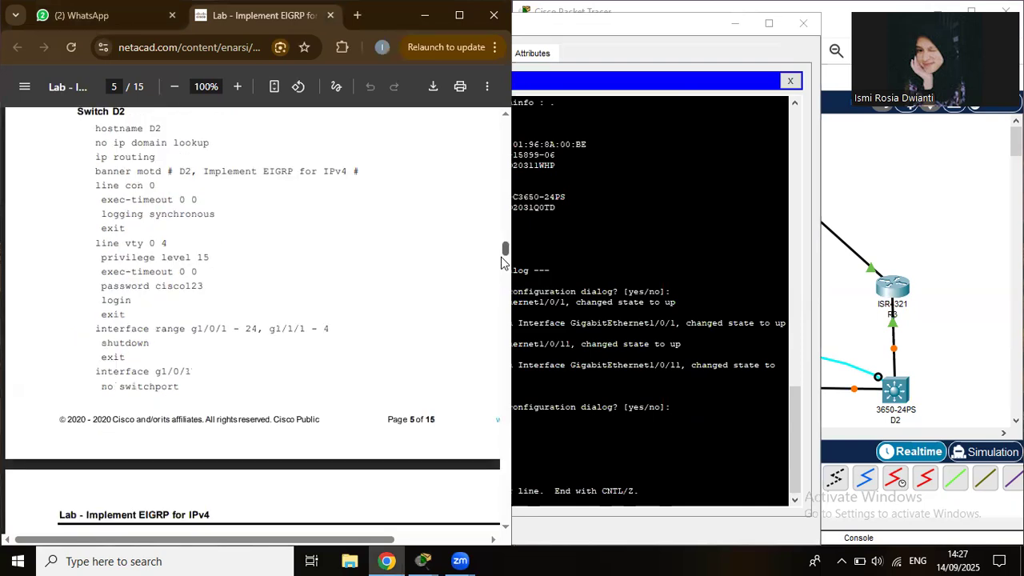
{"action": "scroll", "coordinate": [504, 249], "scroll_direction": "up", "scroll_amount": 1}
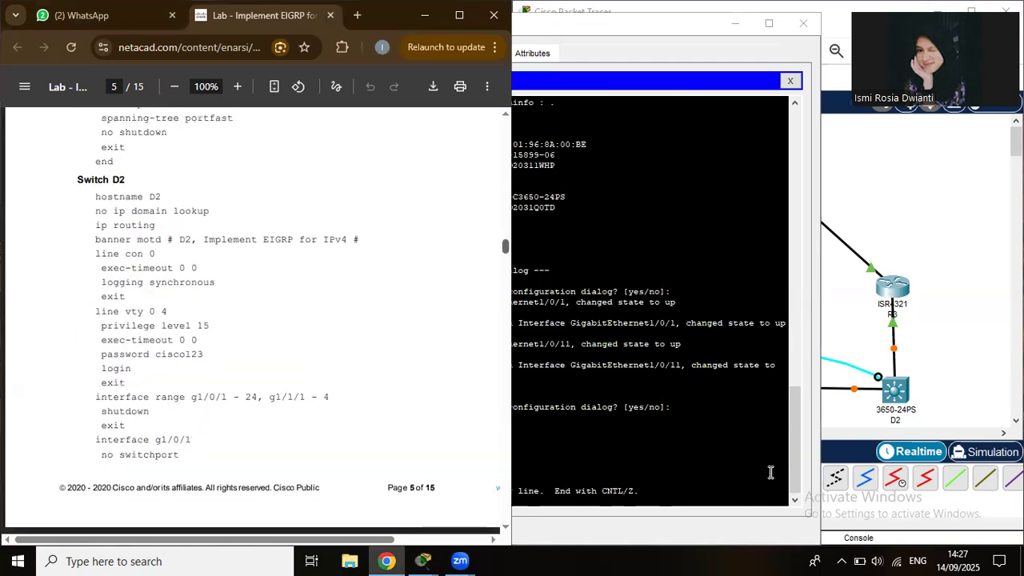
{"action": "left_click", "coordinate": [588, 51]}
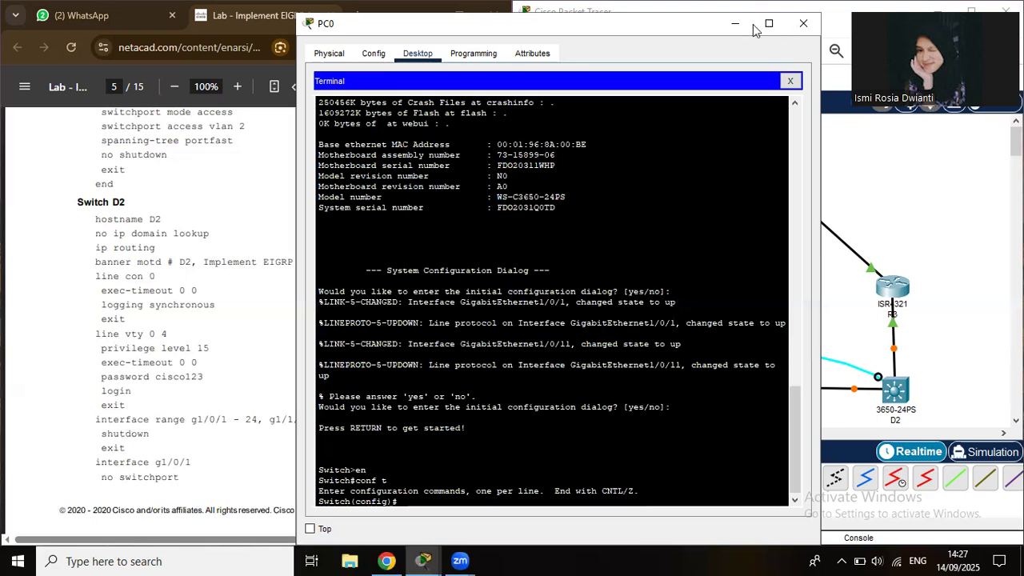
{"action": "key", "text": "super+Right"}
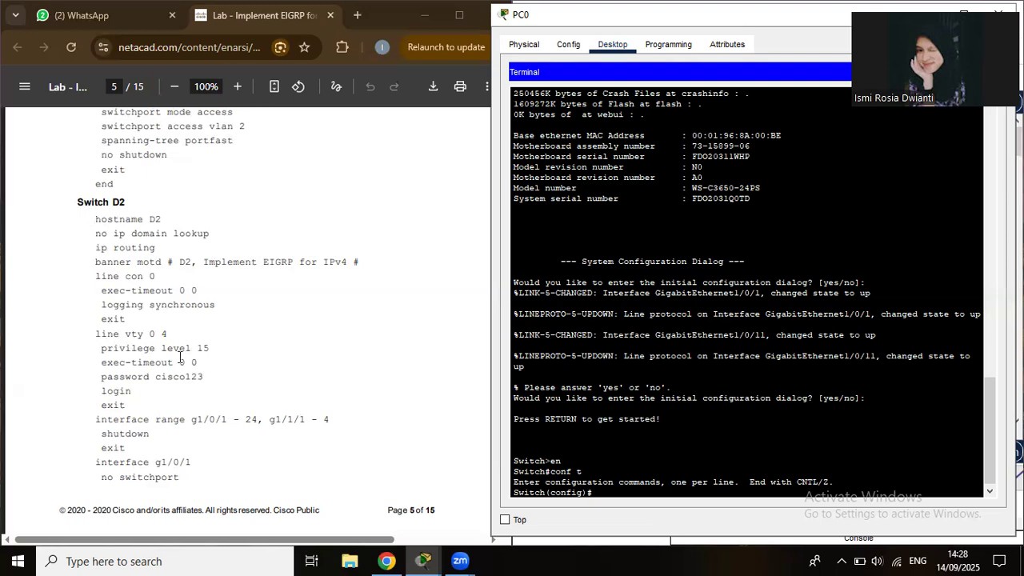
Paste the D2 setup commands from the lab PDF into D2's console and run them.
{"action": "left_click", "coordinate": [180, 475], "text": "shift"}
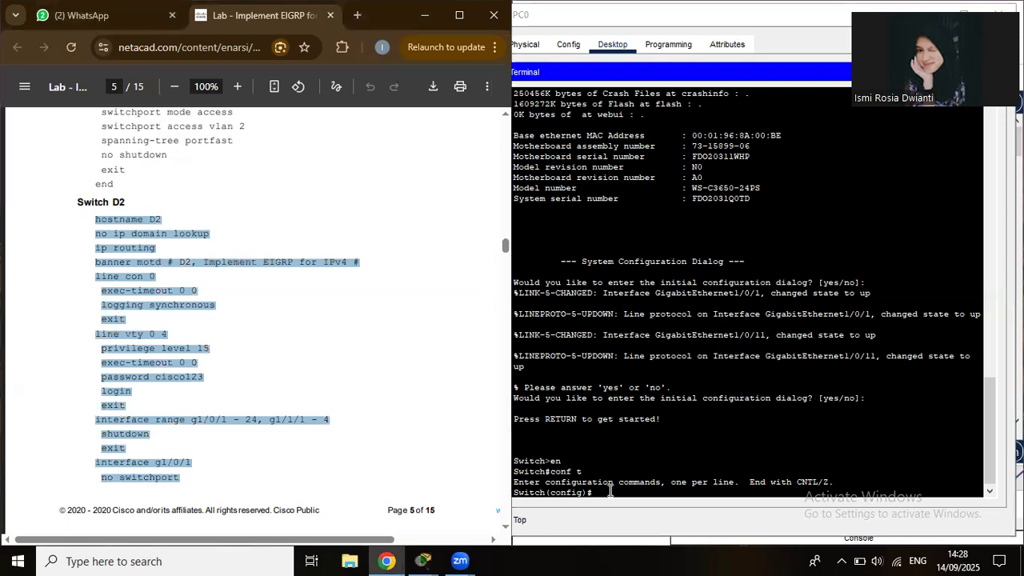
{"action": "right_click", "coordinate": [634, 516]}
{"action": "left_click", "coordinate": [636, 517]}
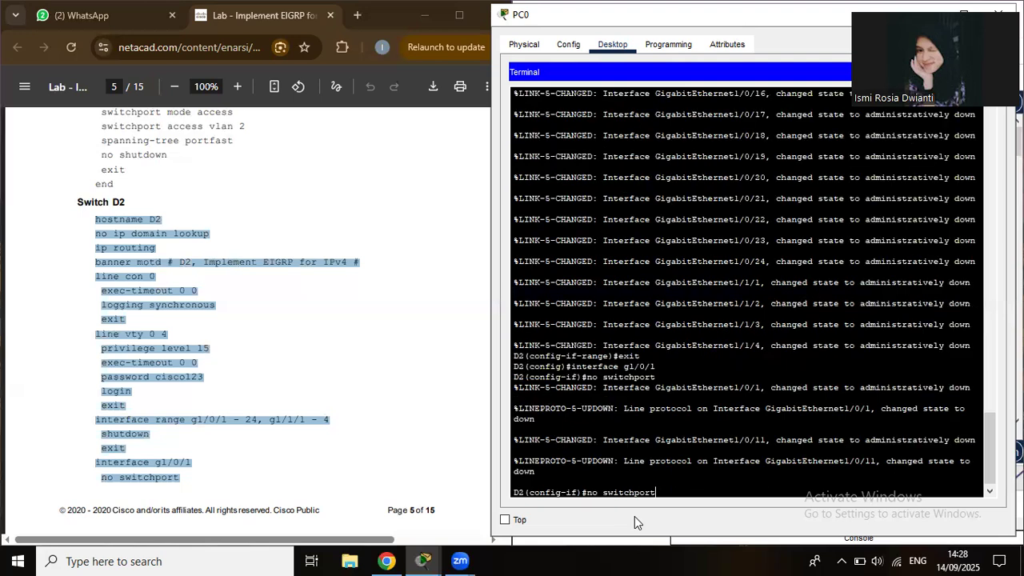
{"action": "key", "text": "Return"}
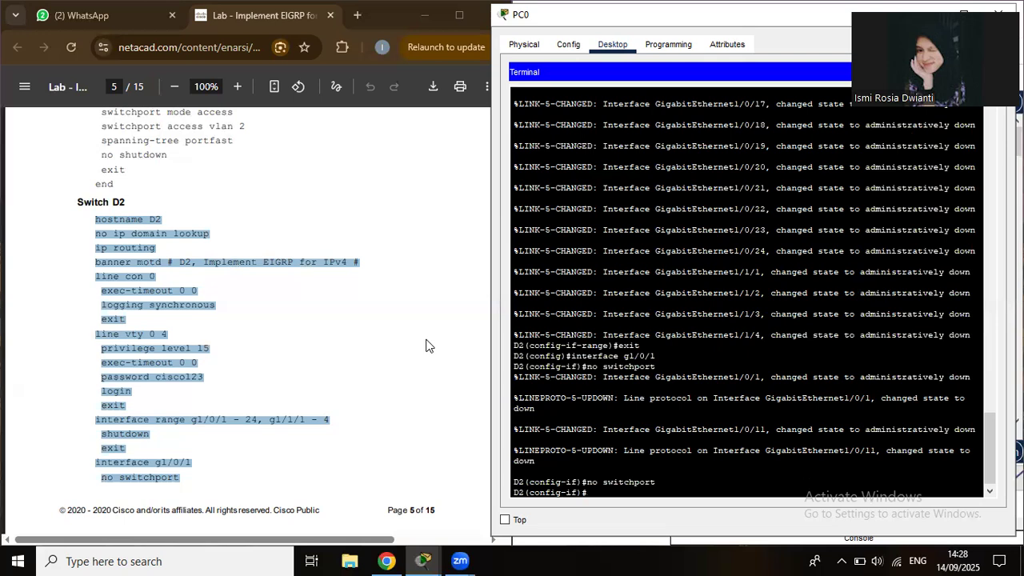
Paste the interface commands giving g1/0/1 172.16.1.2 and g1/0/11 172.16.13.2 into D2's console.
{"action": "scroll", "coordinate": [426, 345], "scroll_direction": "down", "scroll_amount": 3}
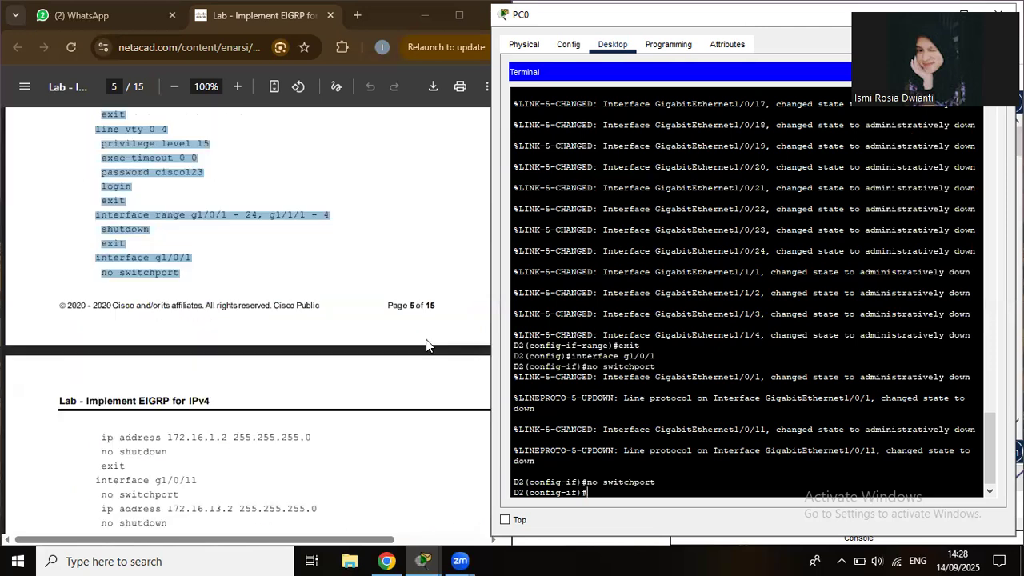
{"action": "left_click", "coordinate": [504, 258]}
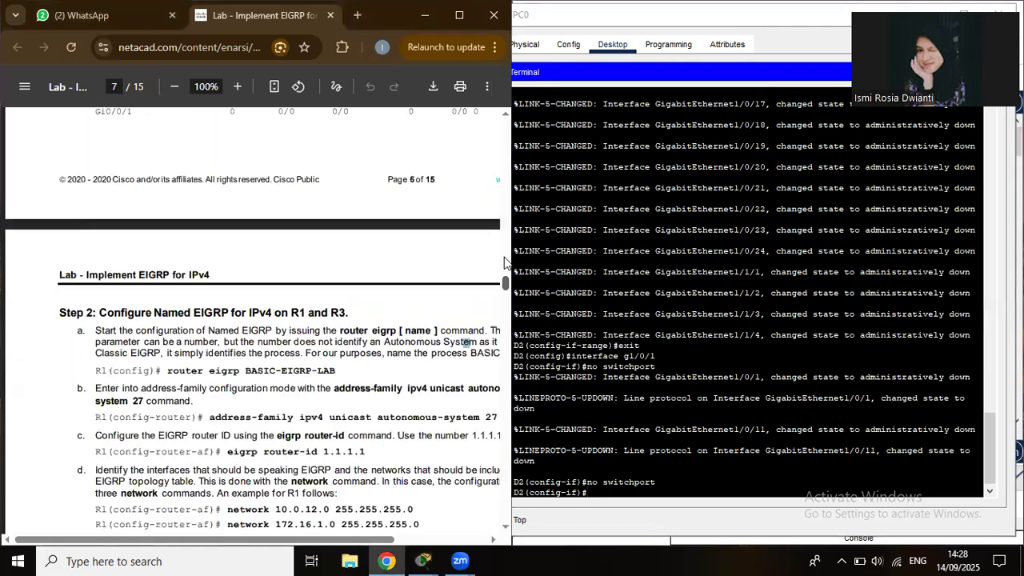
{"action": "left_click", "coordinate": [505, 260]}
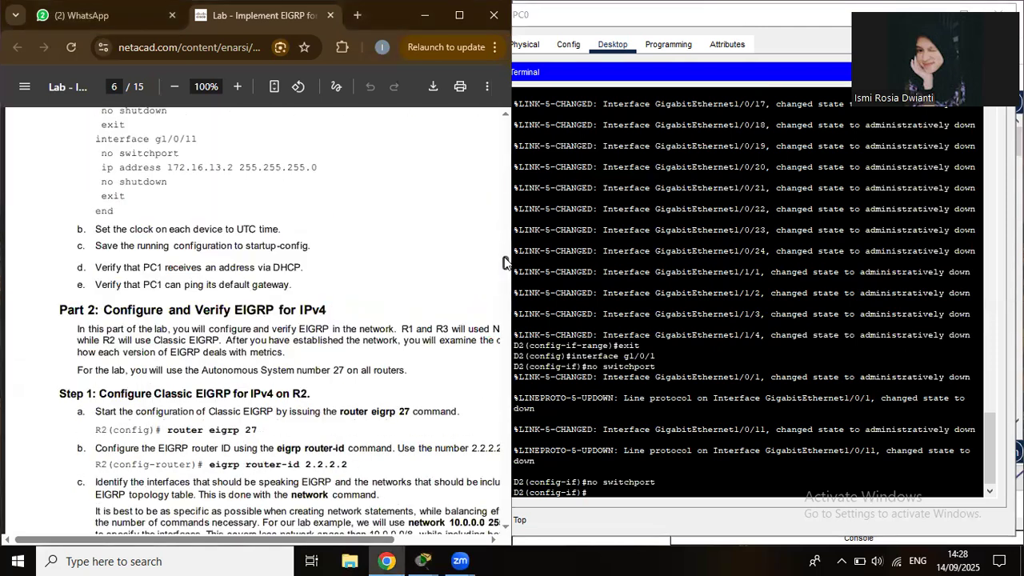
{"action": "scroll", "coordinate": [296, 348], "scroll_direction": "up", "scroll_amount": 3}
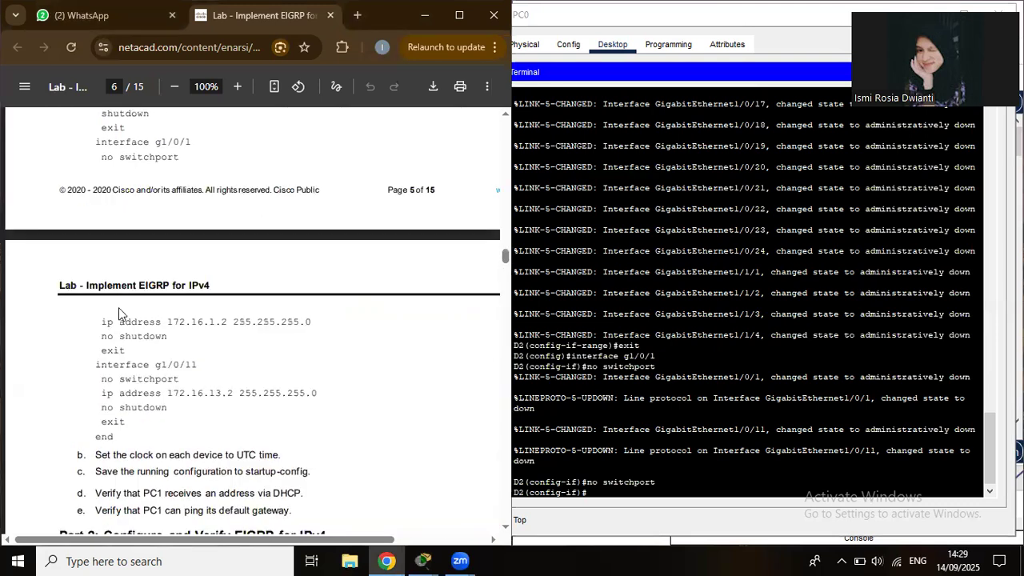
{"action": "left_click_drag", "start_coordinate": [102, 322], "coordinate": [220, 364]}
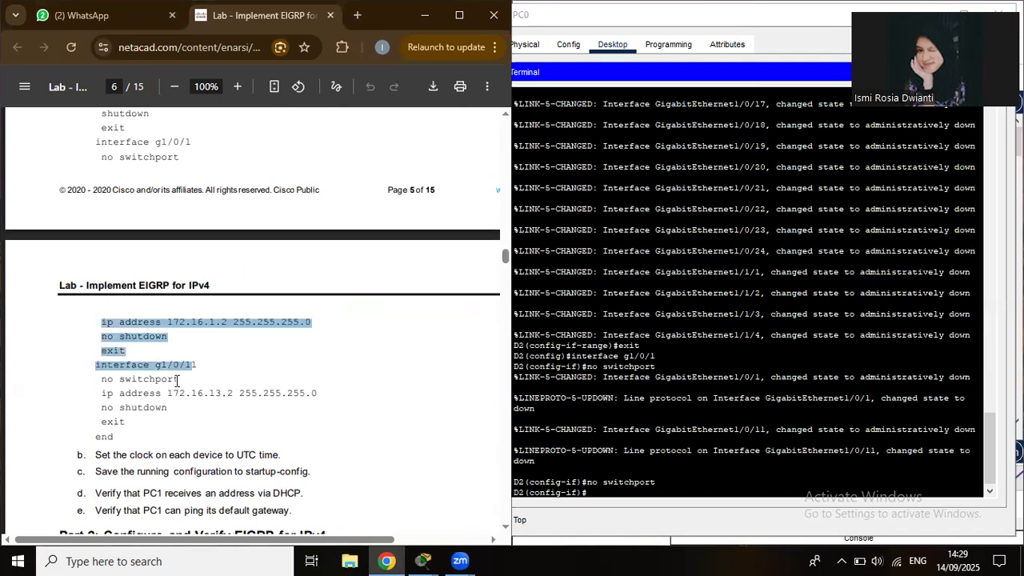
{"action": "left_click_drag", "start_coordinate": [211, 379], "coordinate": [215, 381]}
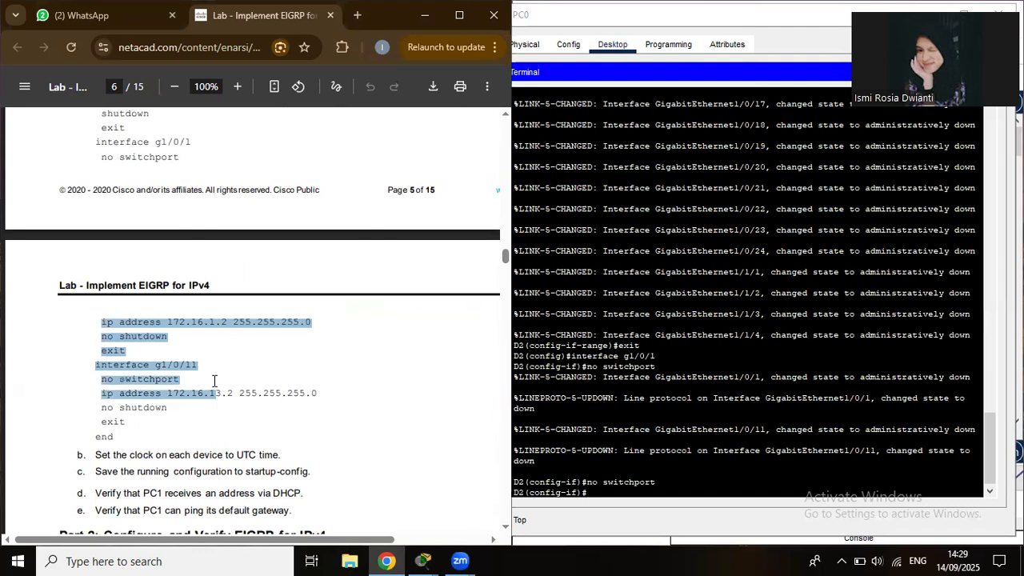
{"action": "left_click_drag", "start_coordinate": [150, 397], "coordinate": [346, 398]}
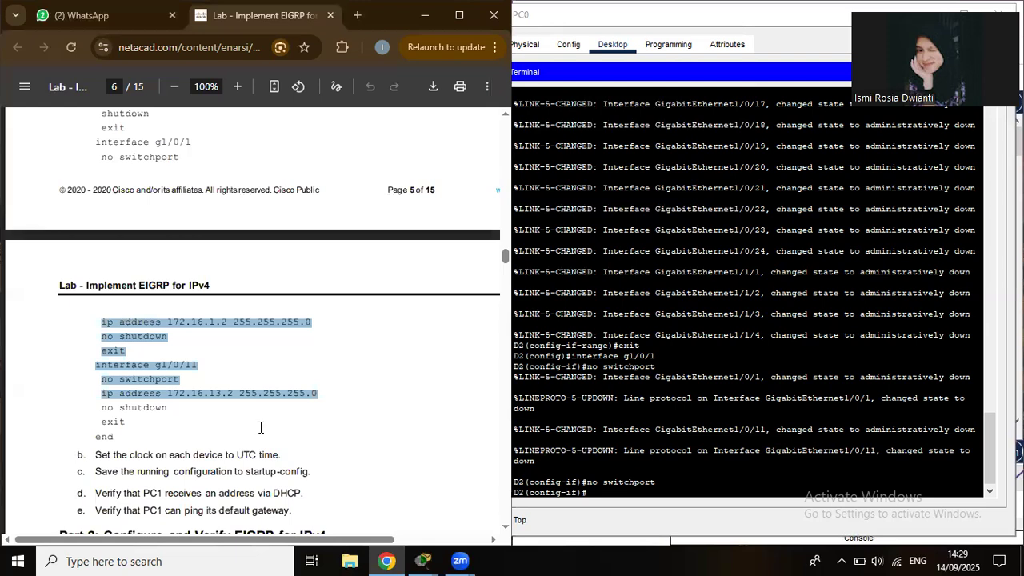
{"action": "left_click", "coordinate": [115, 439], "text": "shift"}
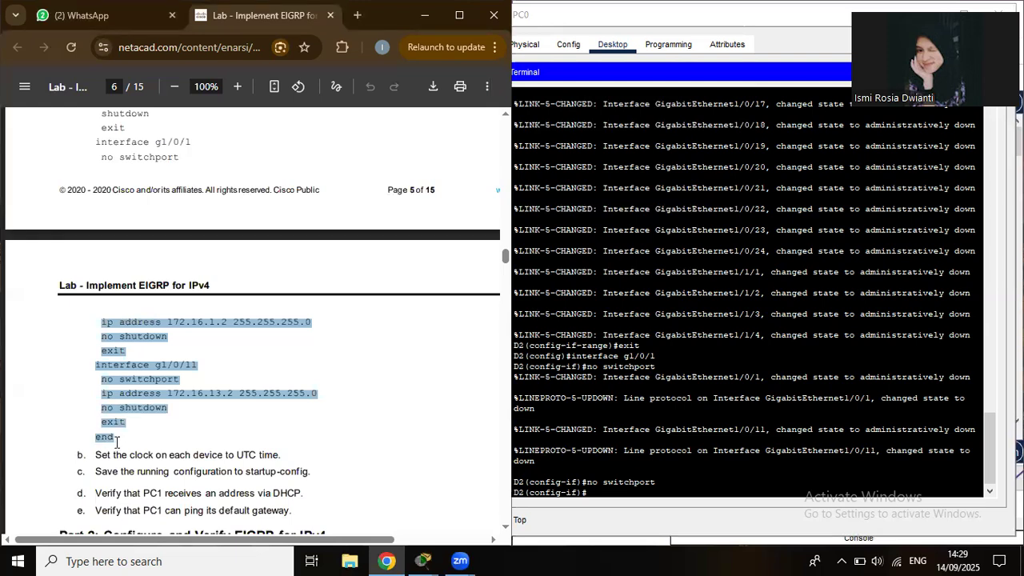
{"action": "right_click", "coordinate": [589, 481]}
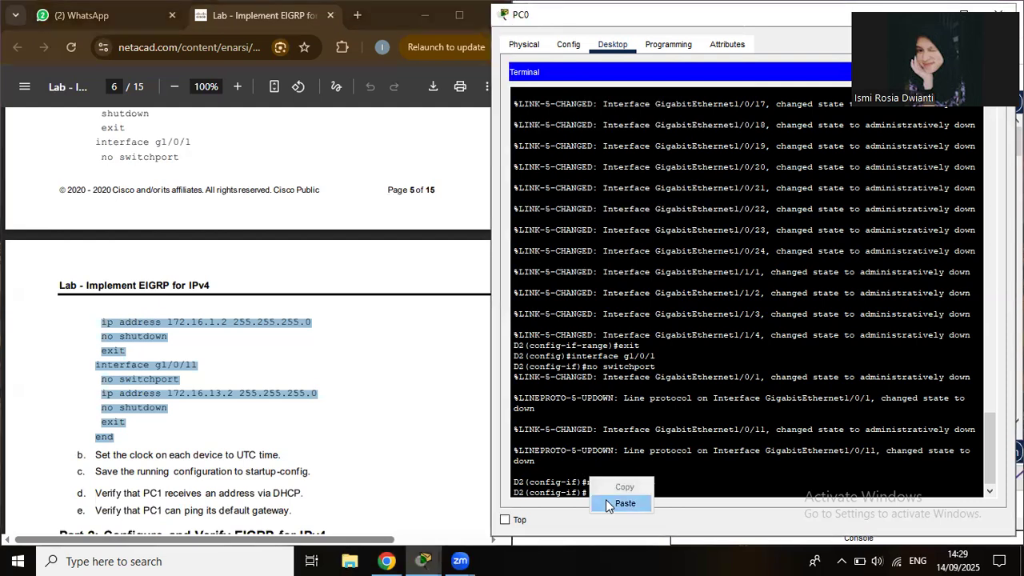
{"action": "left_click", "coordinate": [606, 503]}
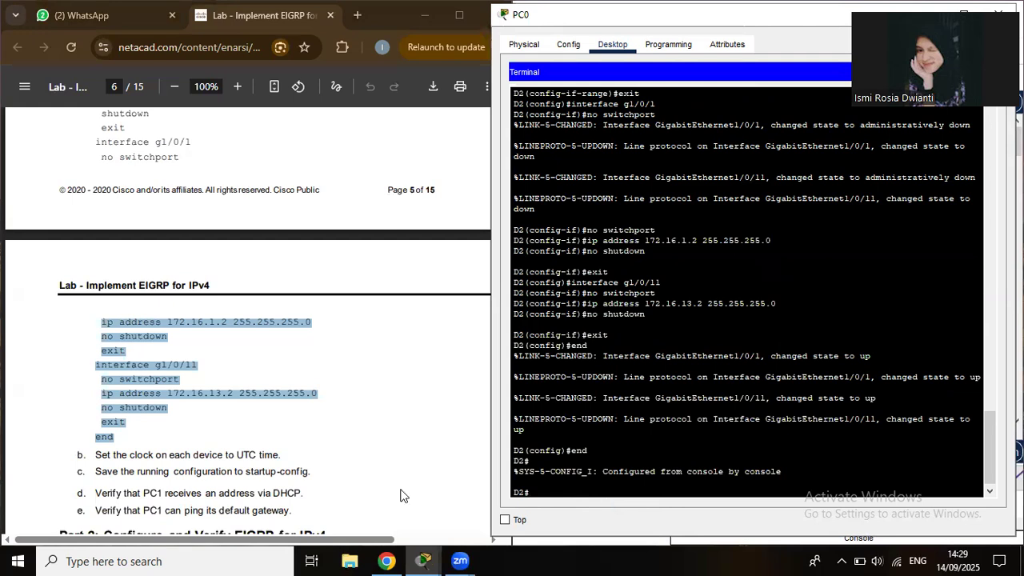
{"action": "left_click", "coordinate": [332, 505]}
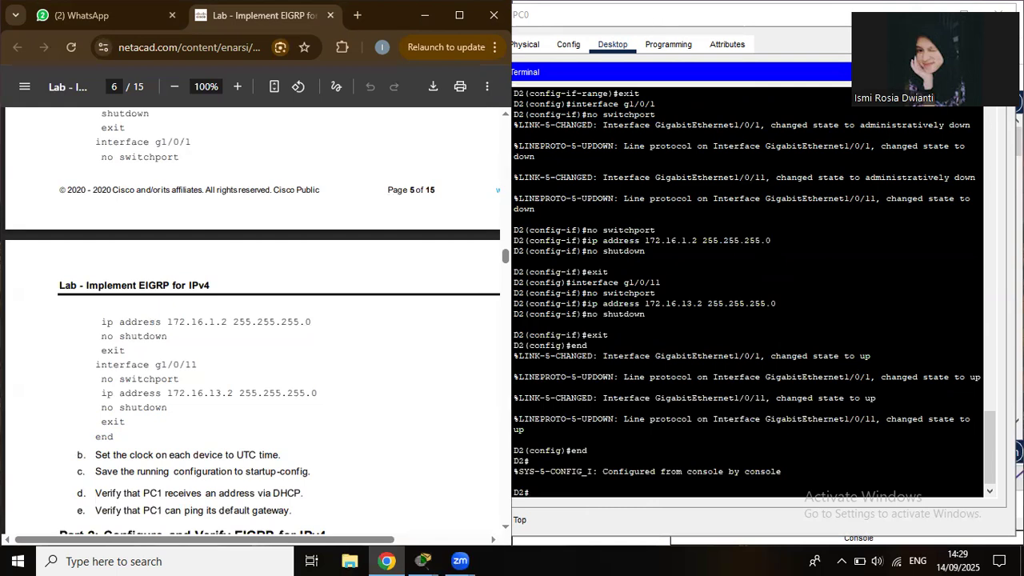
Close PC0's terminal, cancel the accidental delete of PC0, and reopen PC0's window.
{"action": "left_click", "coordinate": [997, 14]}
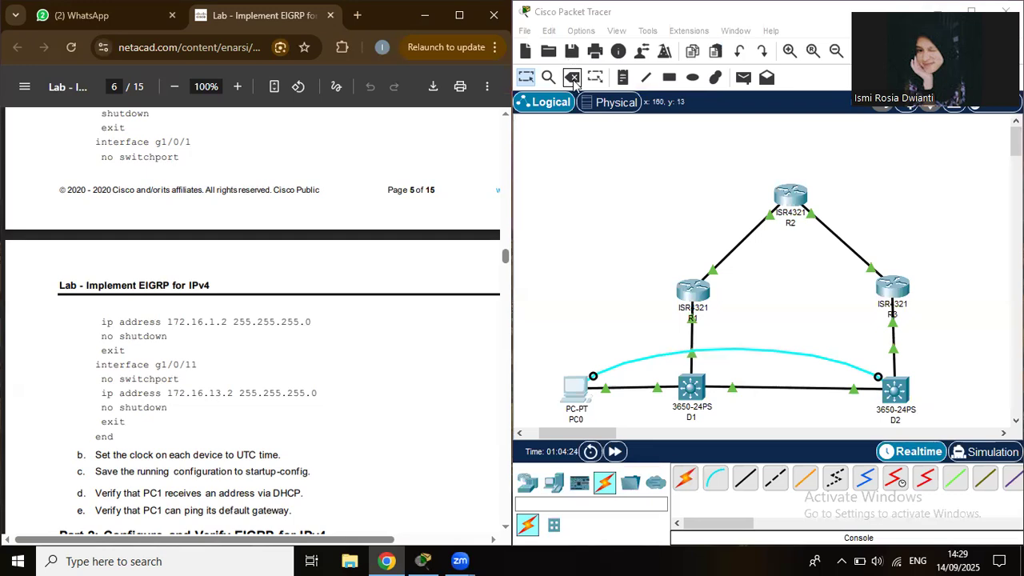
{"action": "key", "text": "Delete"}
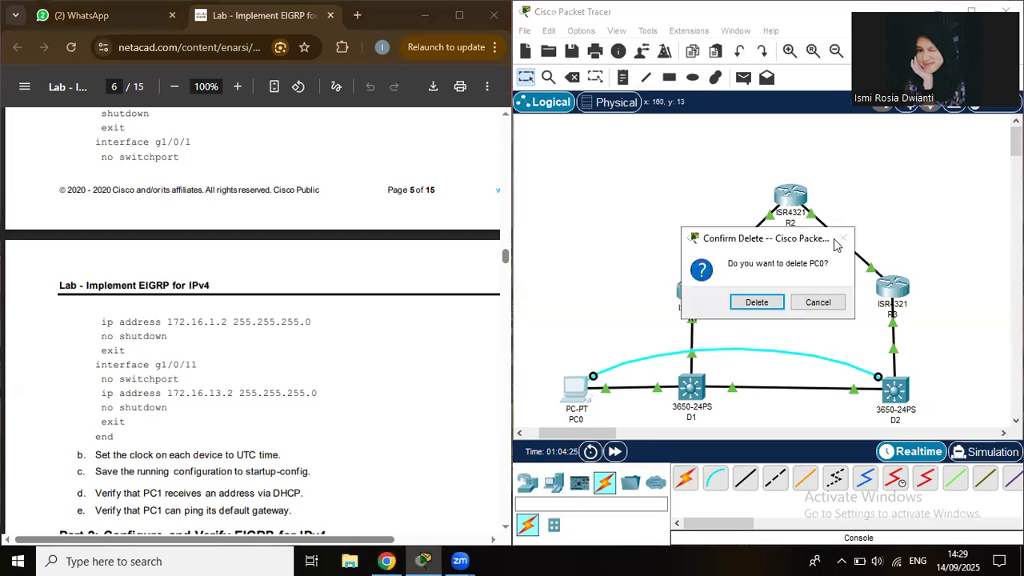
{"action": "left_click", "coordinate": [808, 310]}
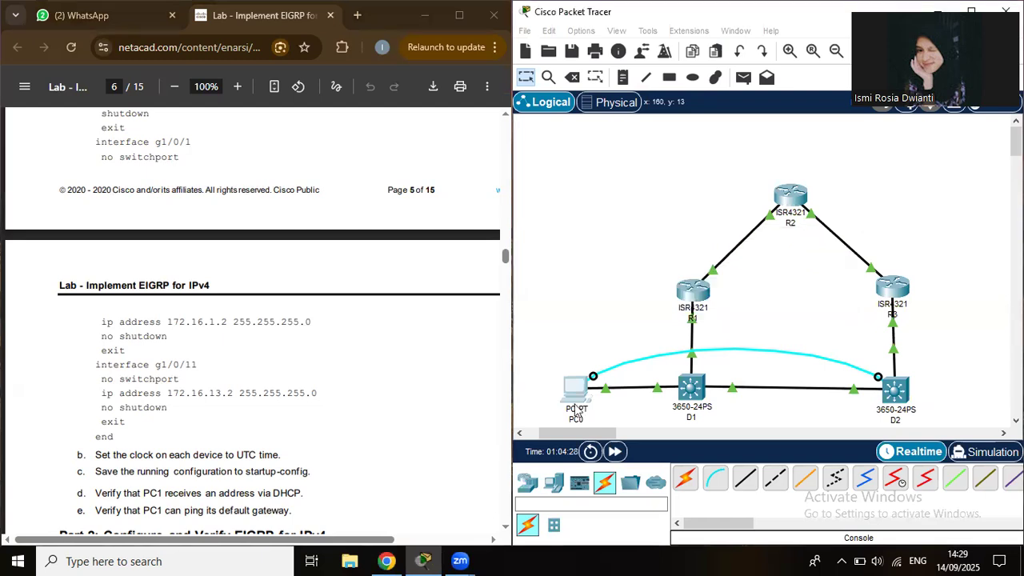
{"action": "left_click", "coordinate": [577, 410]}
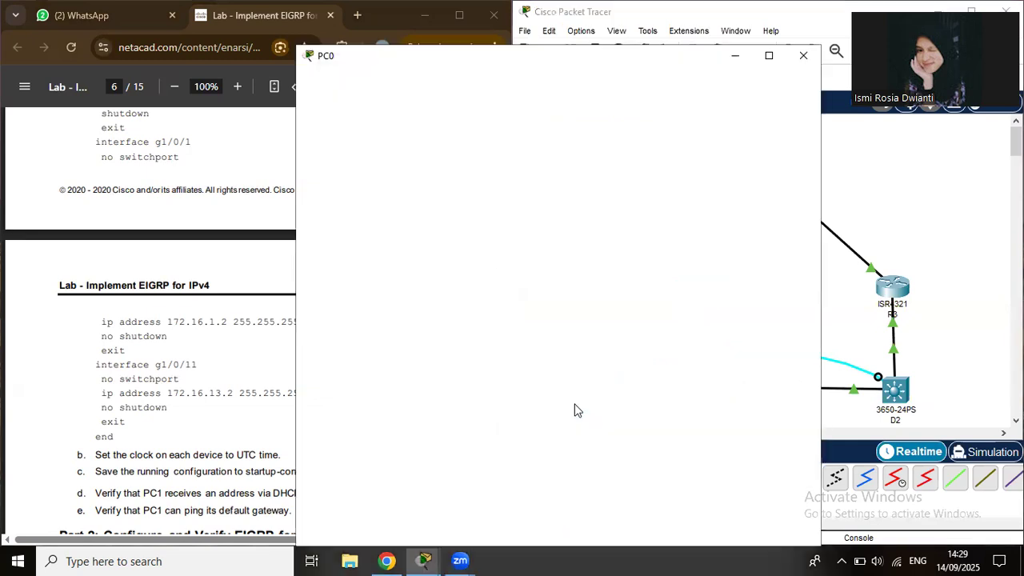
{"action": "left_click", "coordinate": [577, 410]}
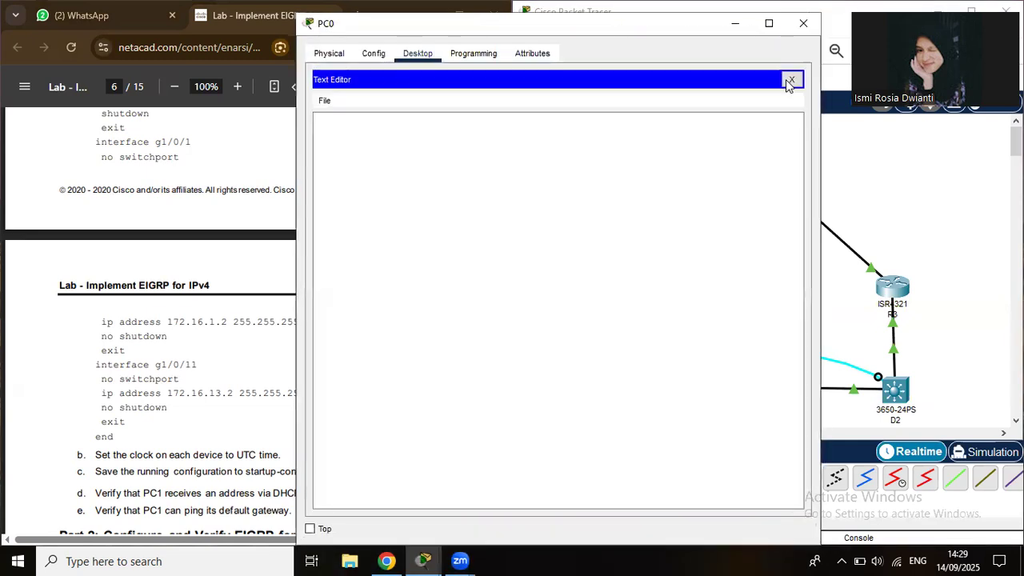
{"action": "left_click", "coordinate": [791, 80]}
Switch PC0 to DHCP to get 192.168.1.2 with gateway 192.168.1.1, then close its window.
{"action": "left_click", "coordinate": [369, 110]}
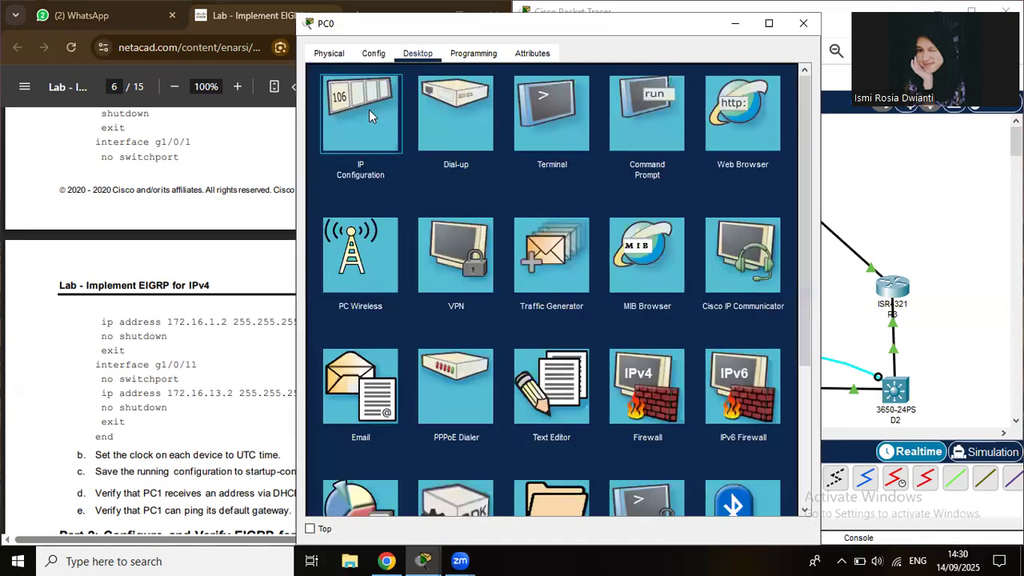
{"action": "left_click", "coordinate": [369, 109]}
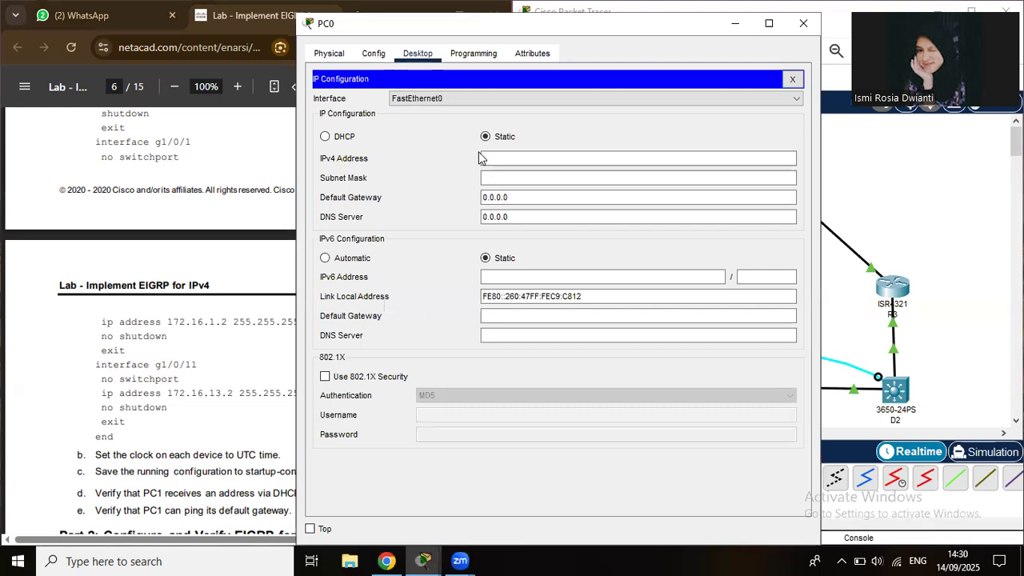
{"action": "left_click", "coordinate": [325, 137]}
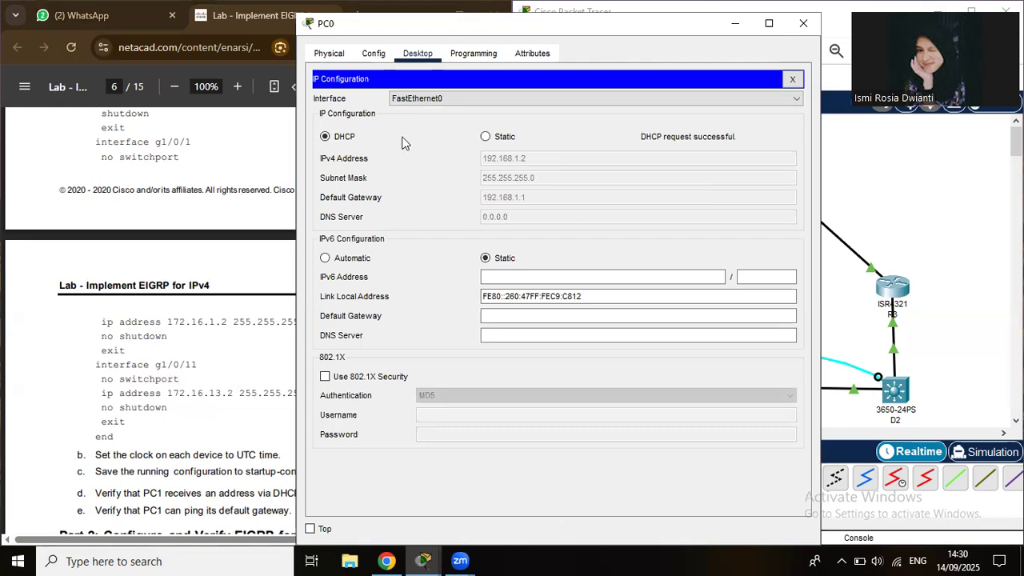
{"action": "left_click", "coordinate": [546, 331]}
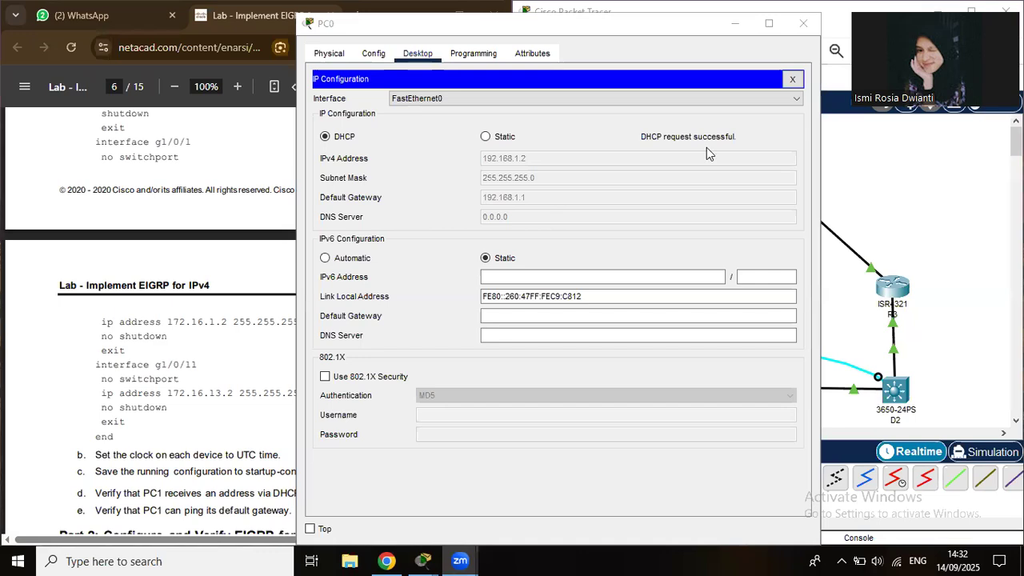
{"action": "left_click", "coordinate": [804, 26]}
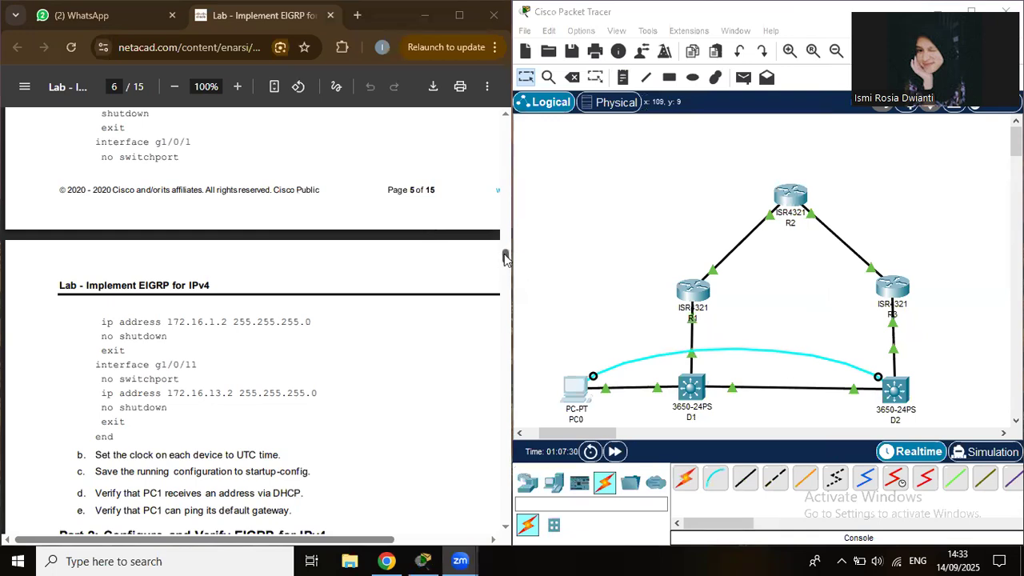
Reconnect PC0's console cable to R2's Console port and reopen PC0's window.
{"action": "left_click_drag", "start_coordinate": [504, 258], "coordinate": [504, 272]}
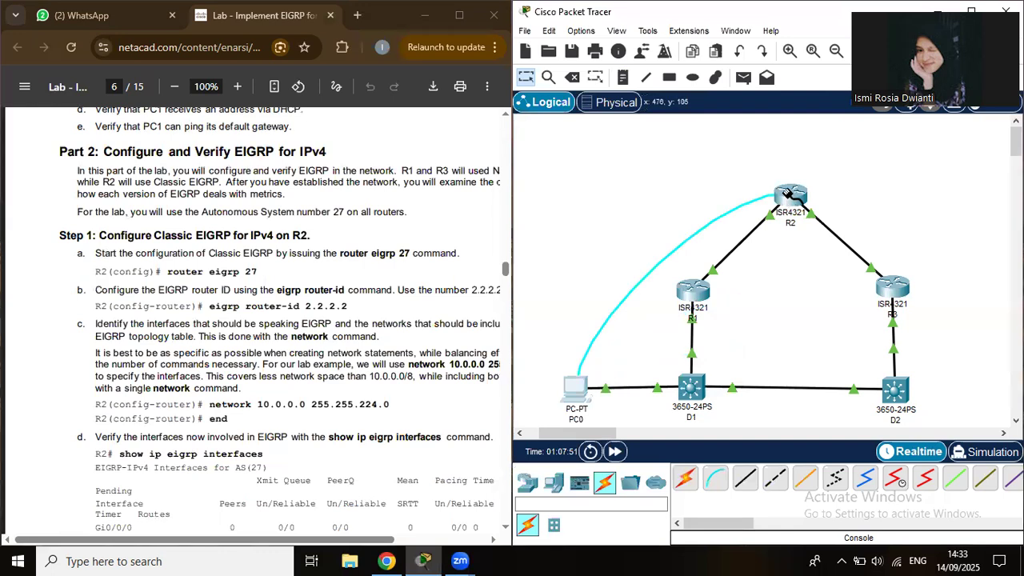
{"action": "left_click", "coordinate": [789, 193]}
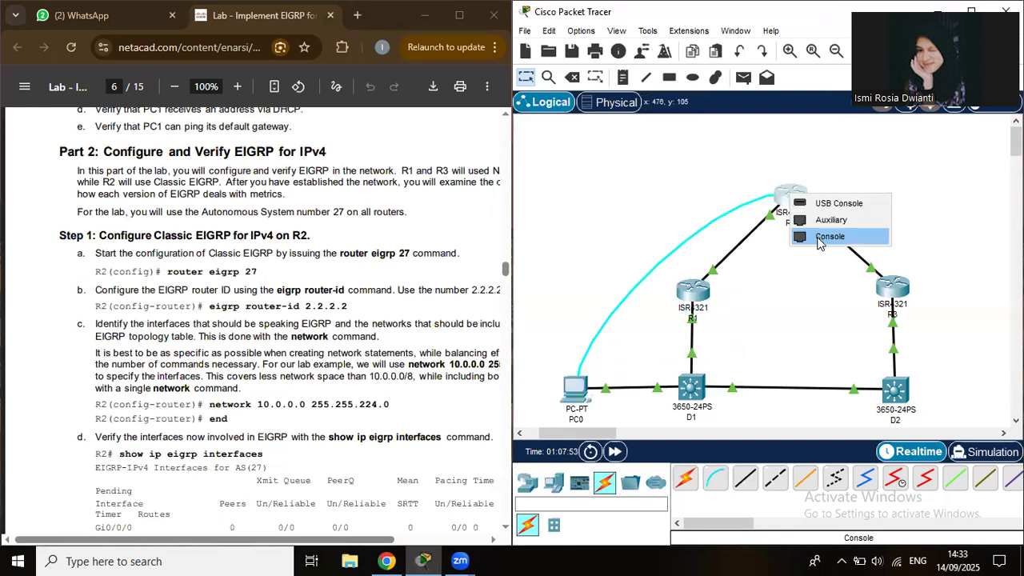
{"action": "left_click", "coordinate": [819, 239]}
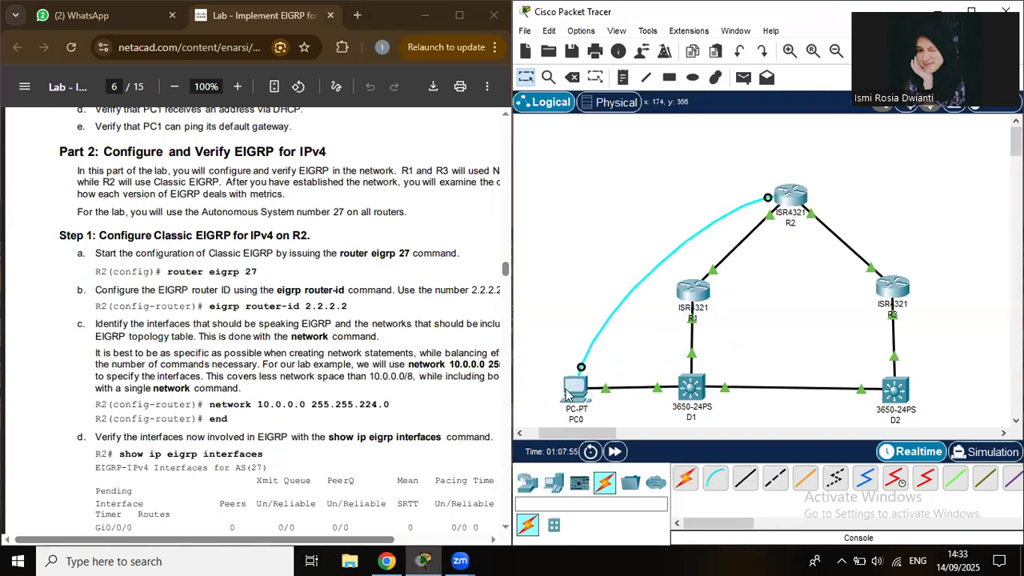
{"action": "left_click", "coordinate": [568, 393]}
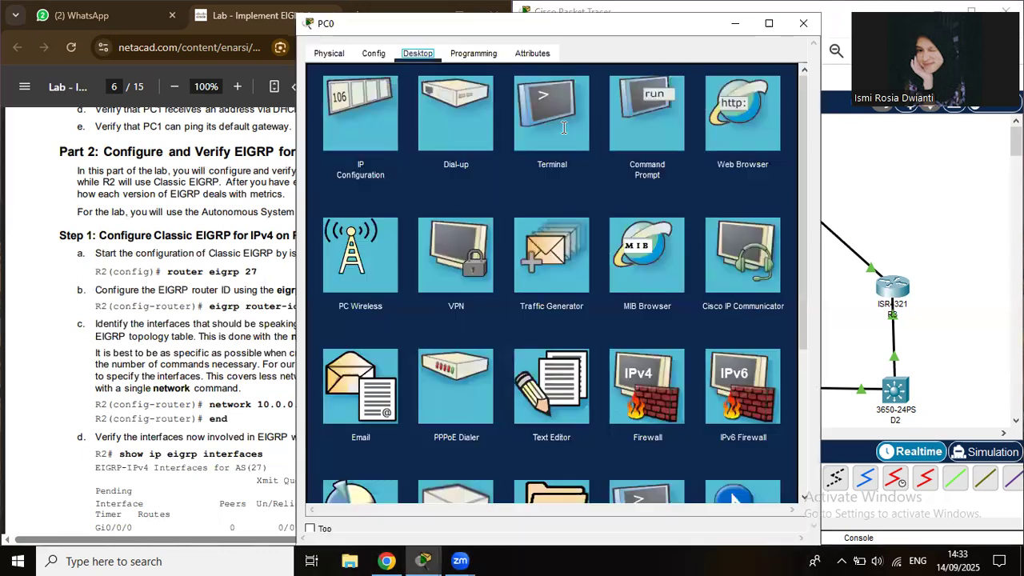
{"action": "left_click", "coordinate": [564, 396]}
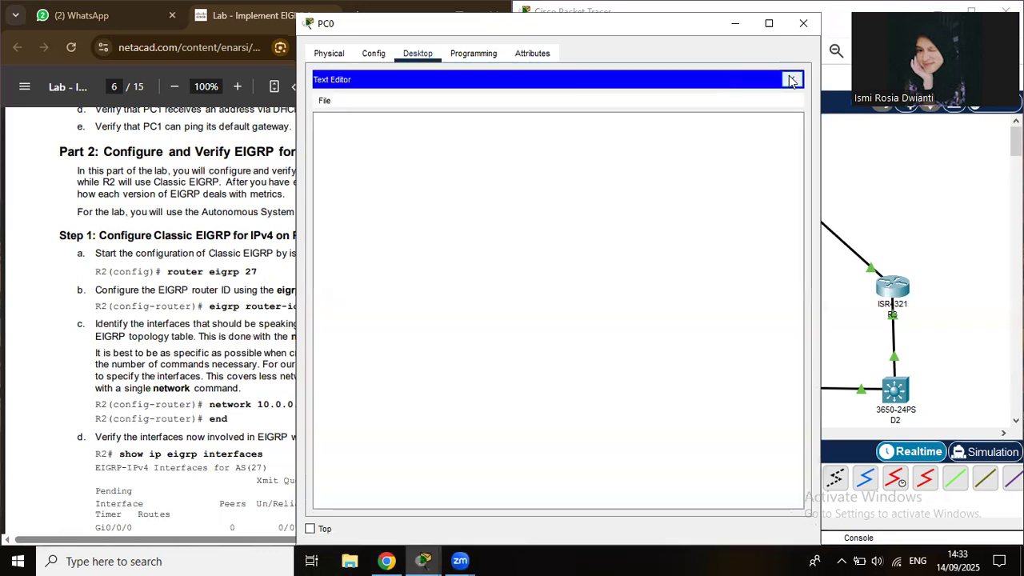
Open PC0's terminal to R2, enter global configuration with conf t, and snap the window right.
{"action": "left_click", "coordinate": [791, 80]}
{"action": "left_click", "coordinate": [555, 123]}
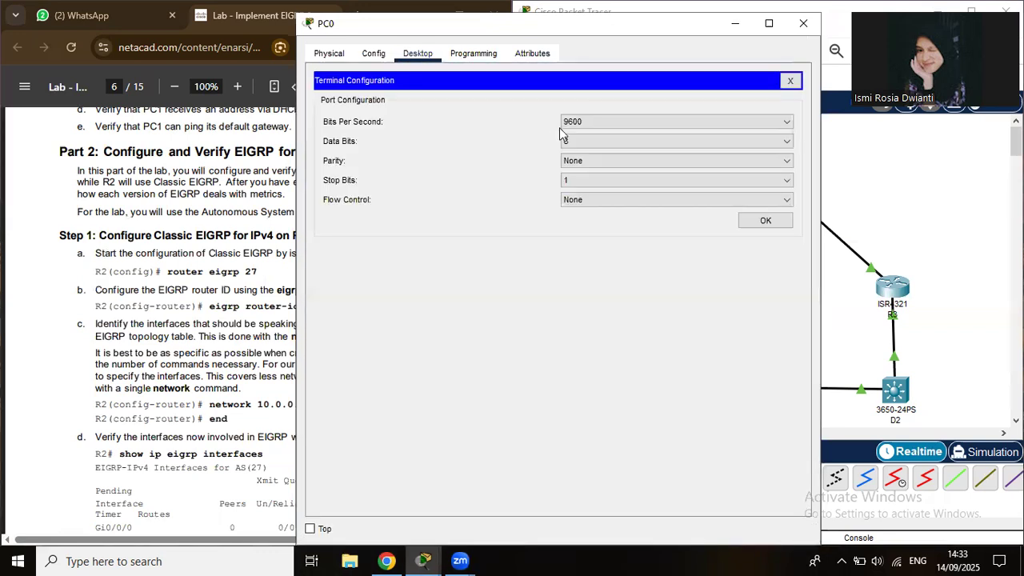
{"action": "left_click", "coordinate": [759, 226]}
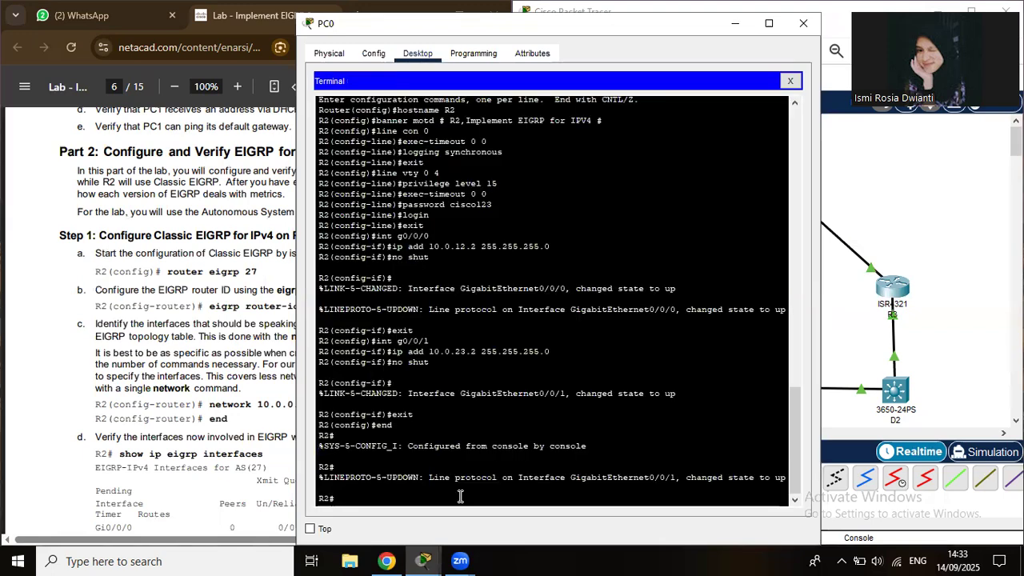
{"action": "type", "text": "conf"}
{"action": "type", "text": "t"}
{"action": "key", "text": "Return"}
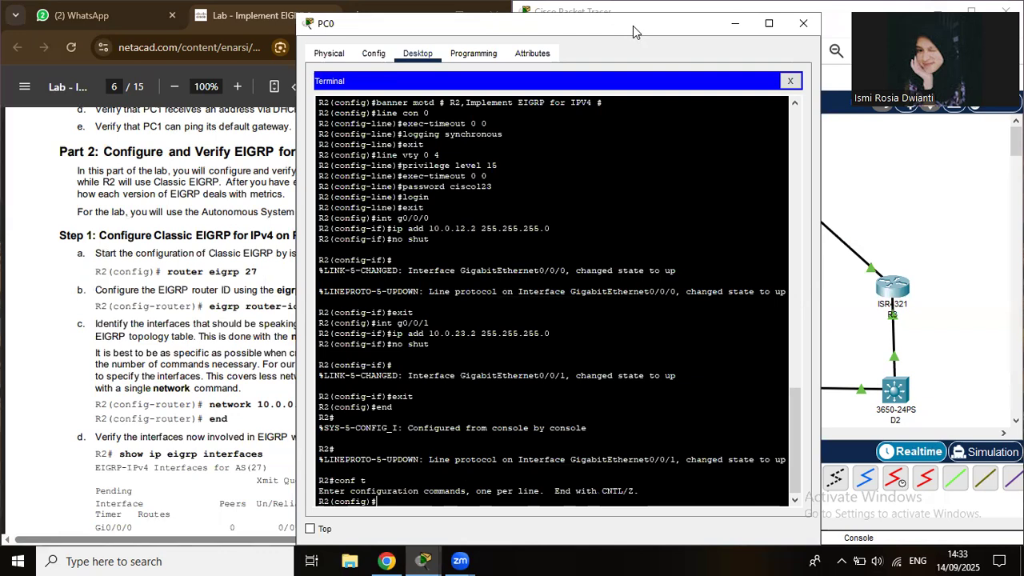
{"action": "key", "text": "super+Right"}
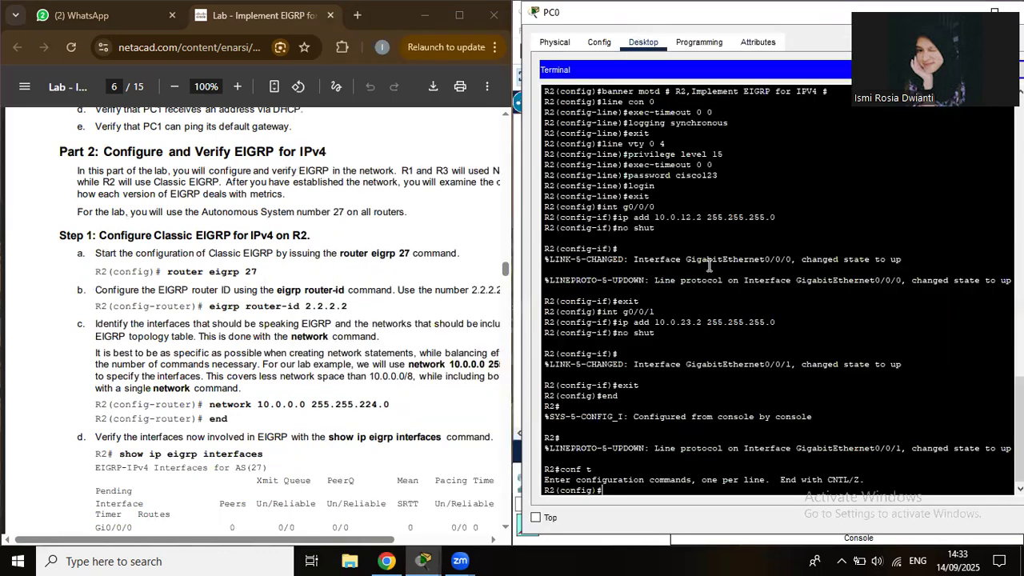
Configure router eigrp 27 on R2 with router-id 2.2.2.2 and network 10.0.0.0 255.255.224.0, then end.
{"action": "type", "text": "router eigrp"}
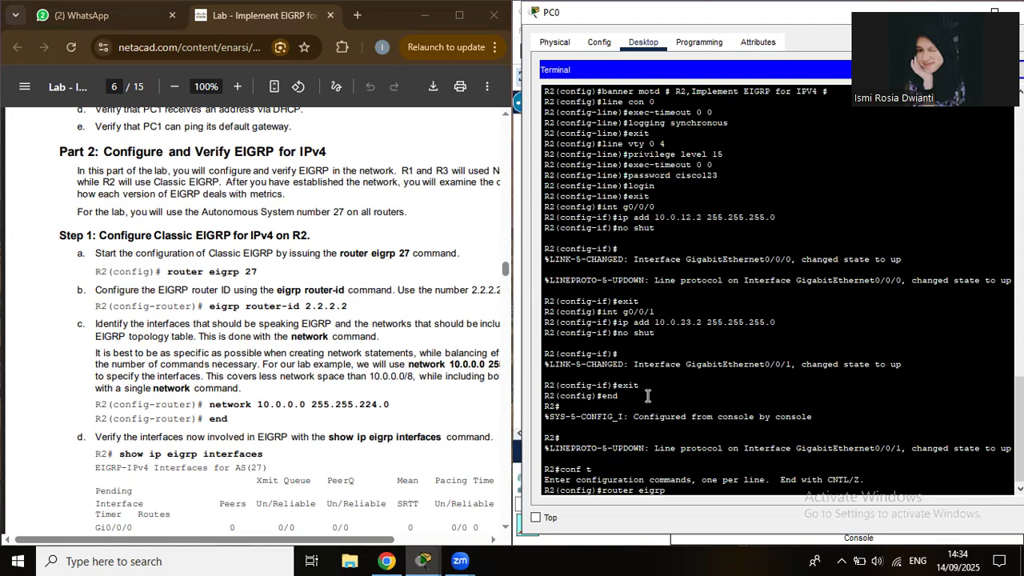
{"action": "type", "text": " 27"}
{"action": "key", "text": "Return"}
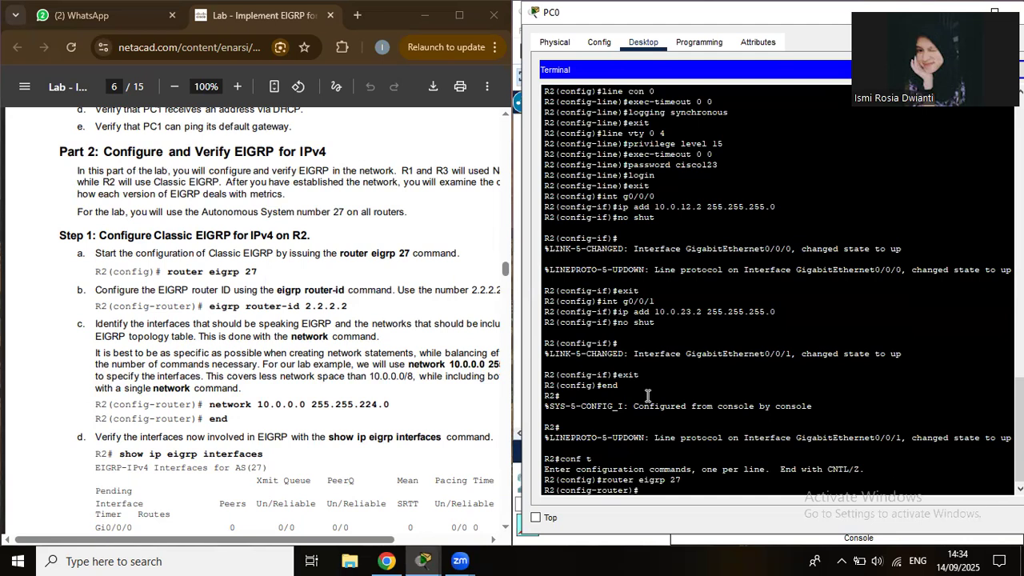
{"action": "type", "text": "eigrp router-id 2.2."}
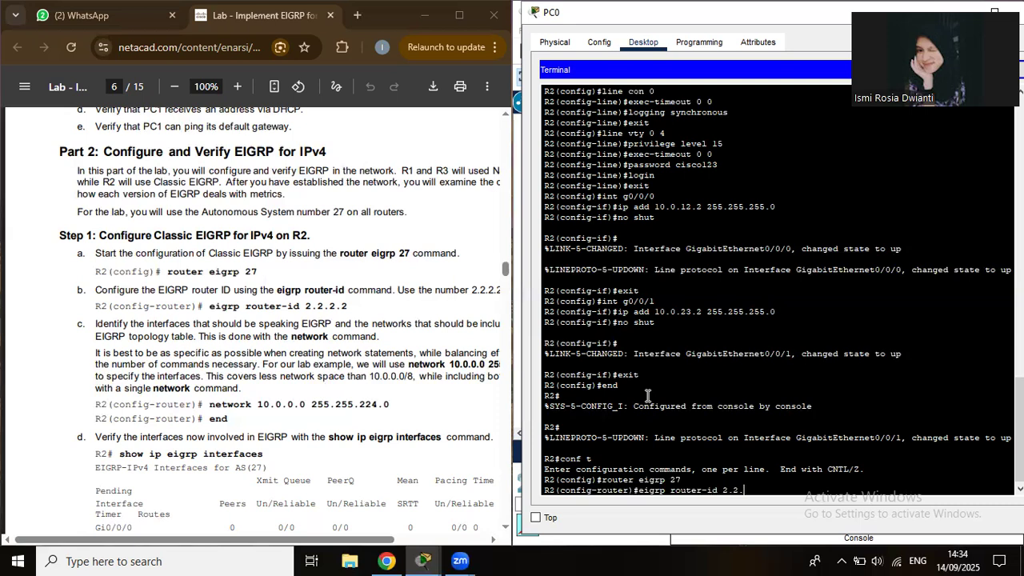
{"action": "type", "text": "2.2"}
{"action": "key", "text": "Return"}
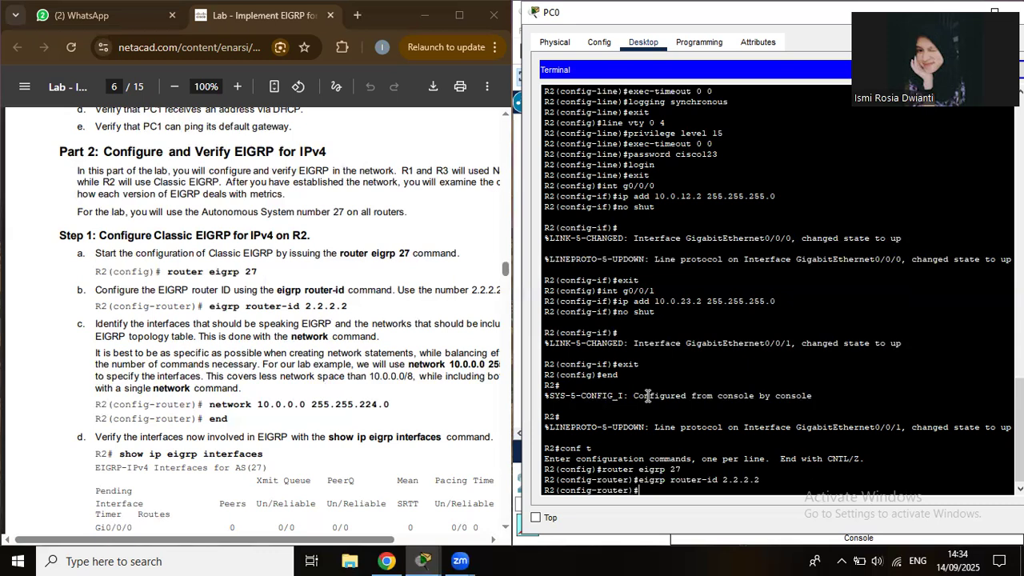
{"action": "type", "text": "network 10.0.0.0 255.255.22"}
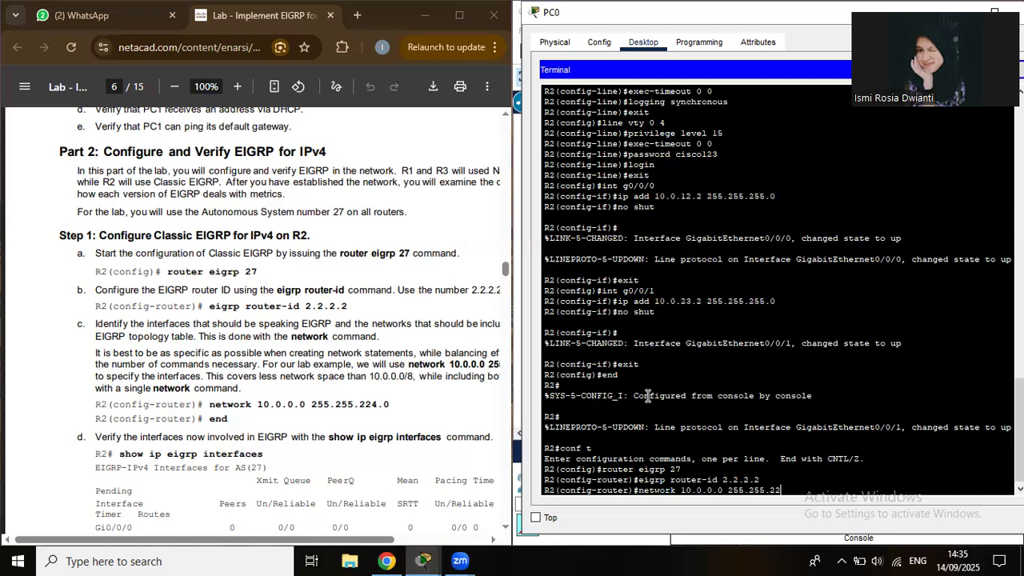
{"action": "type", "text": "4.0"}
{"action": "key", "text": "Return"}
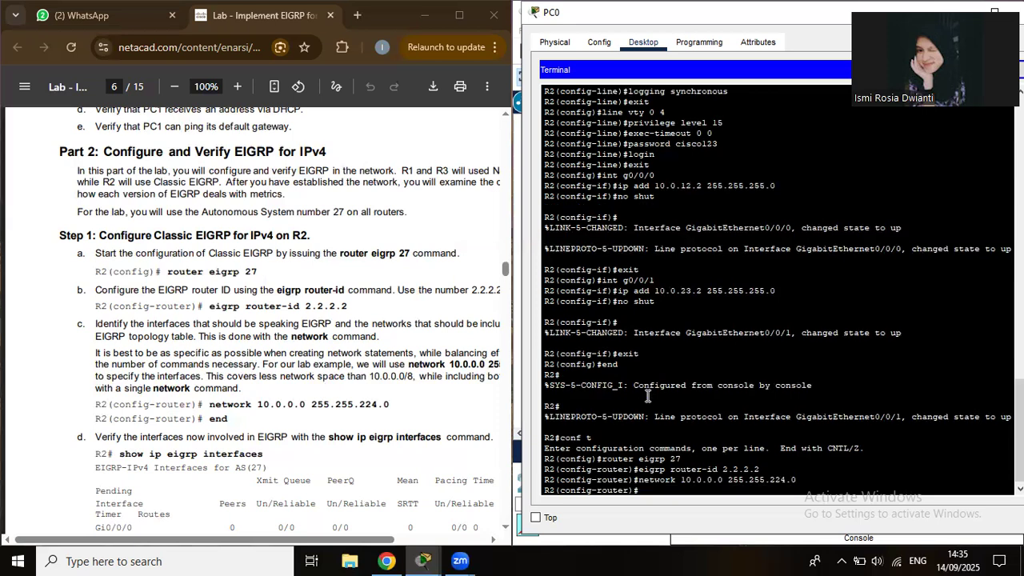
{"action": "type", "text": "end"}
{"action": "key", "text": "Return"}
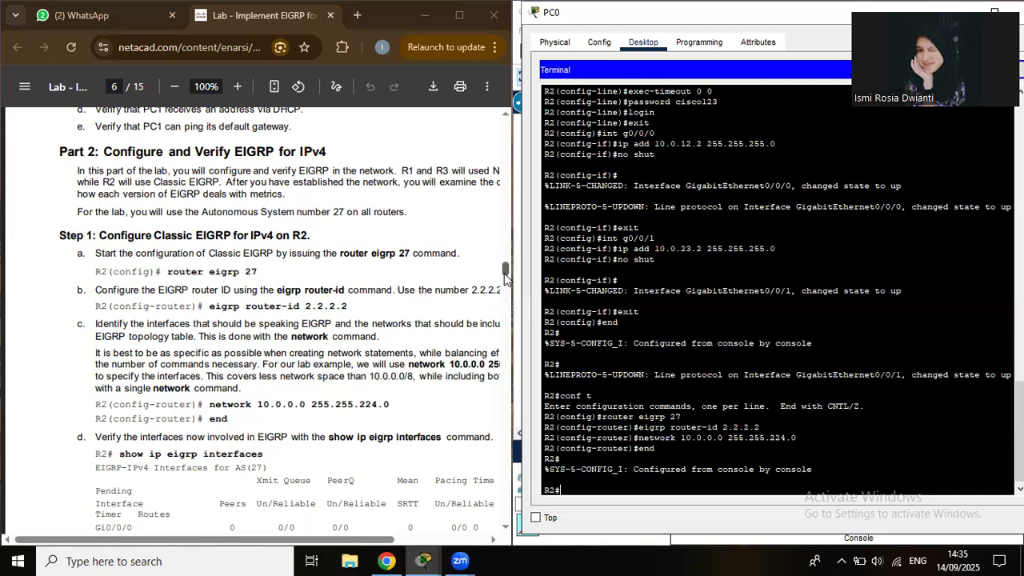
Jump the lab PDF to page 7's Step 2 on Named EIGRP, then return to PC0's terminal.
{"action": "left_click", "coordinate": [506, 276]}
{"action": "left_click", "coordinate": [505, 289]}
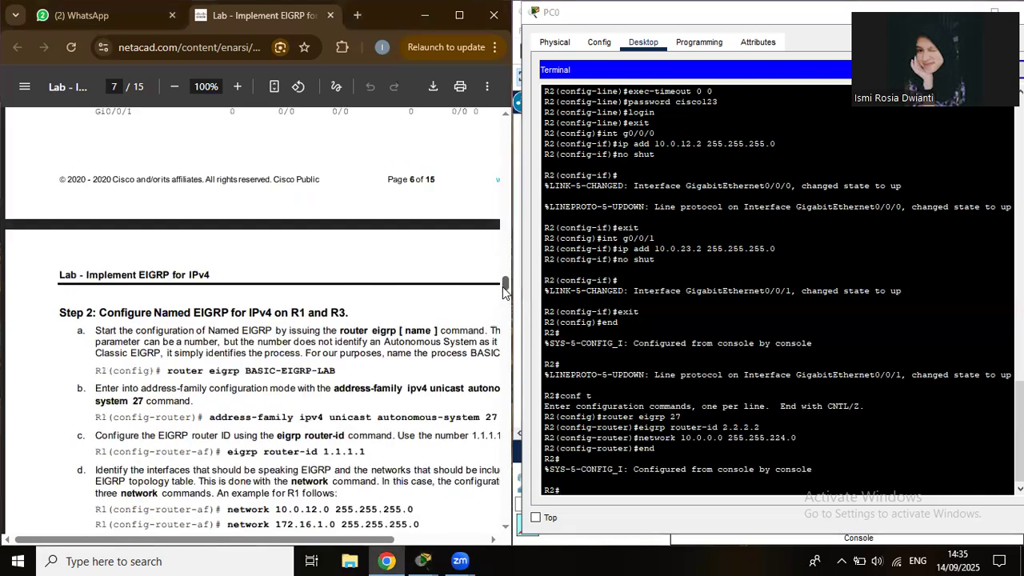
{"action": "scroll", "coordinate": [502, 287], "scroll_direction": "down", "scroll_amount": 1}
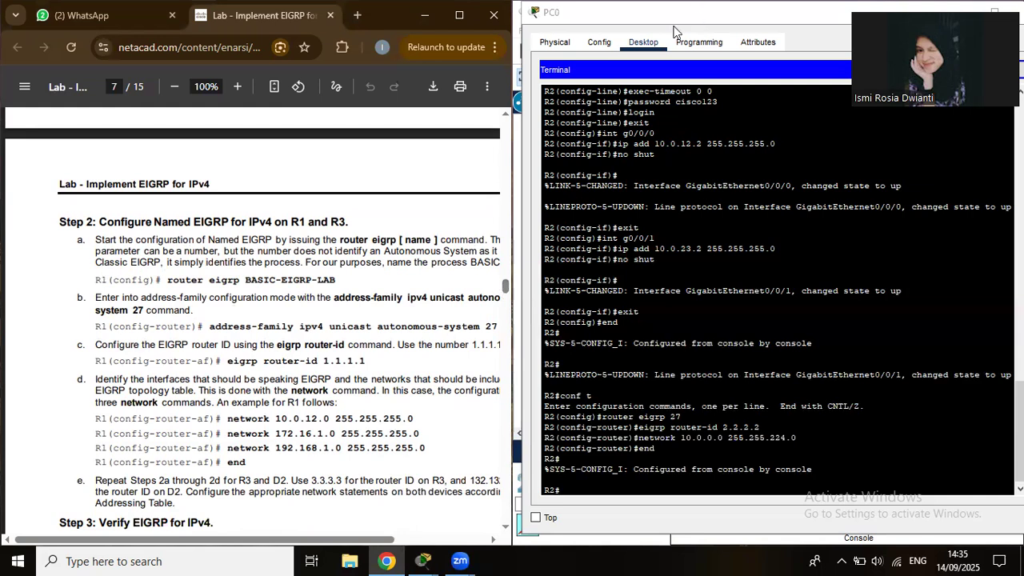
{"action": "left_click", "coordinate": [638, 50]}
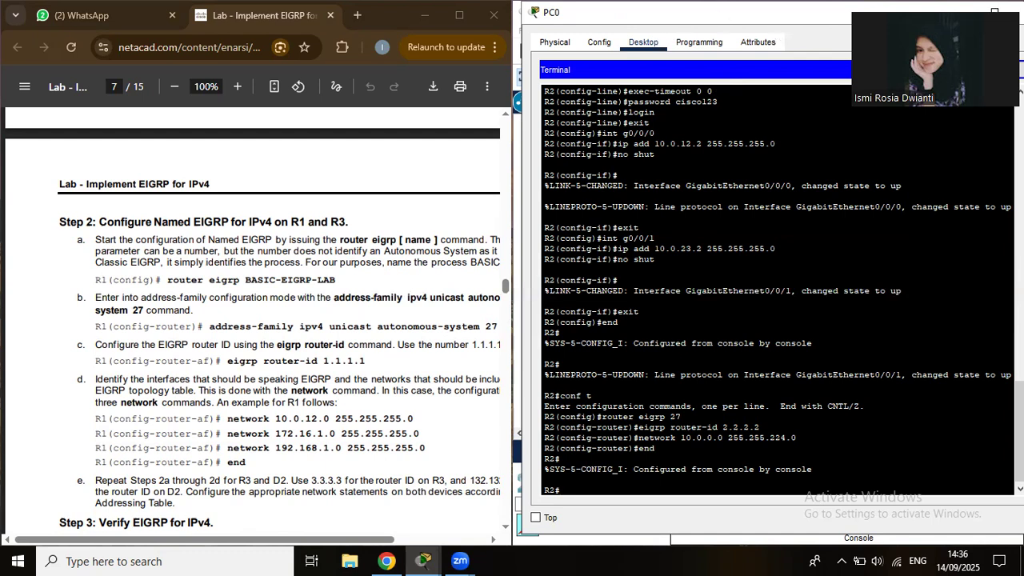
Move PC0's console cable to R1's Console port and open PC0's Terminal app.
{"action": "left_click", "coordinate": [994, 12]}
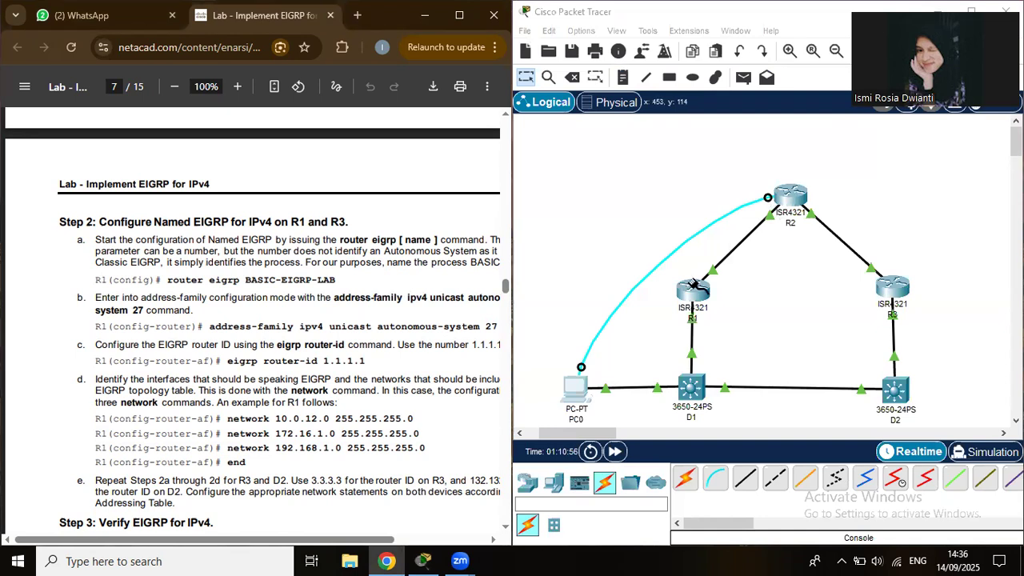
{"action": "left_click", "coordinate": [693, 284]}
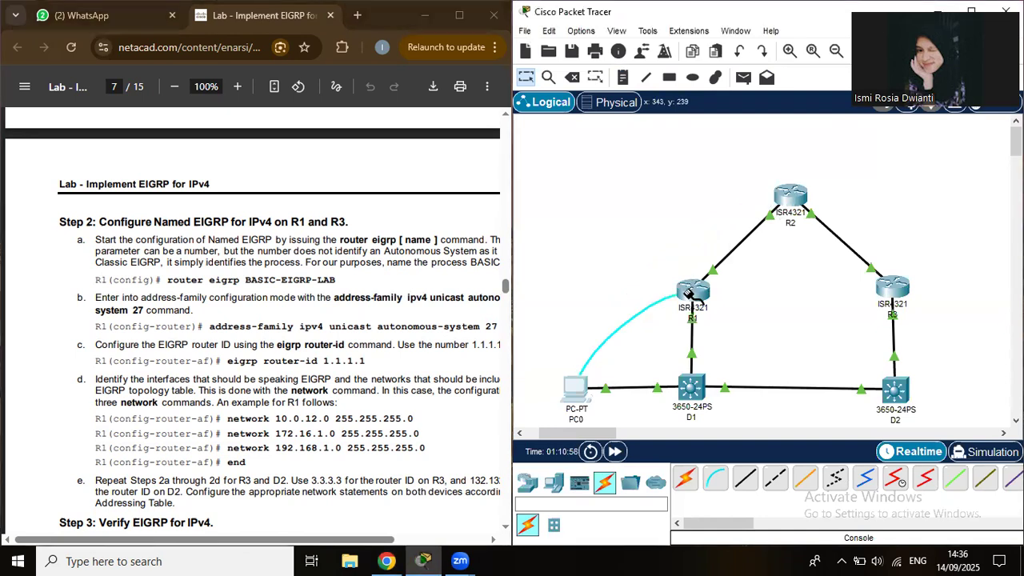
{"action": "left_click", "coordinate": [692, 296]}
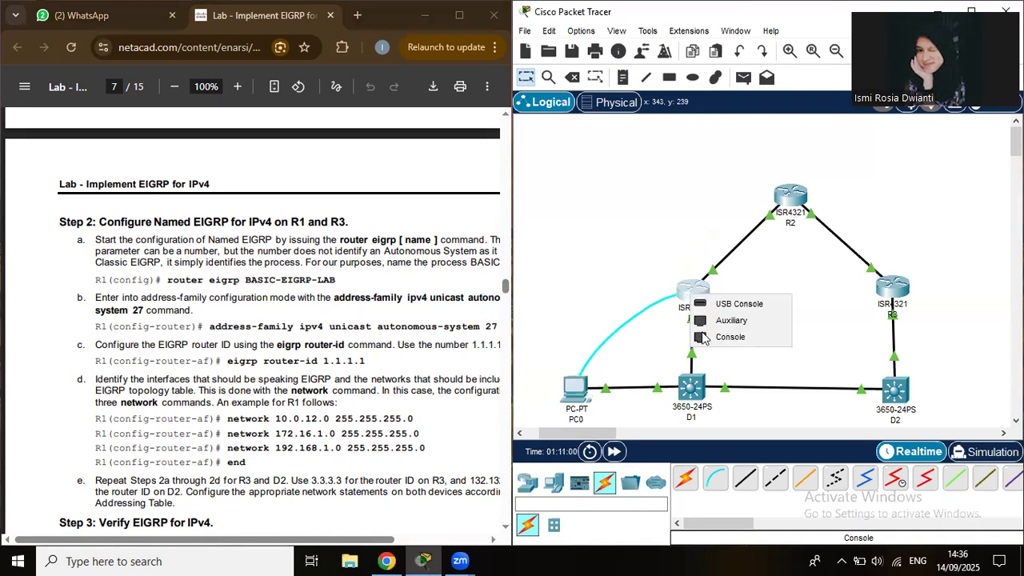
{"action": "left_click", "coordinate": [702, 336]}
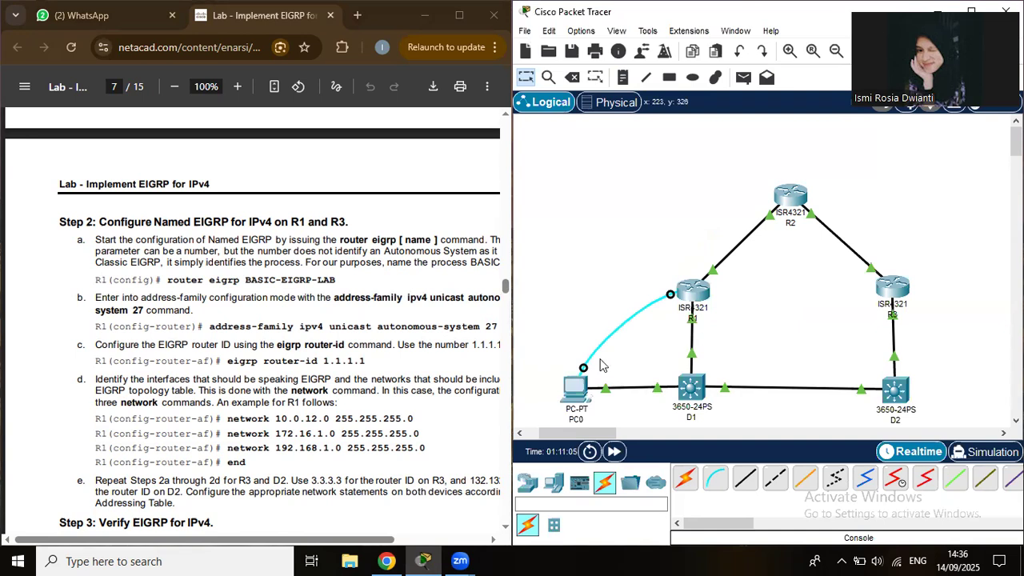
{"action": "left_click", "coordinate": [573, 391]}
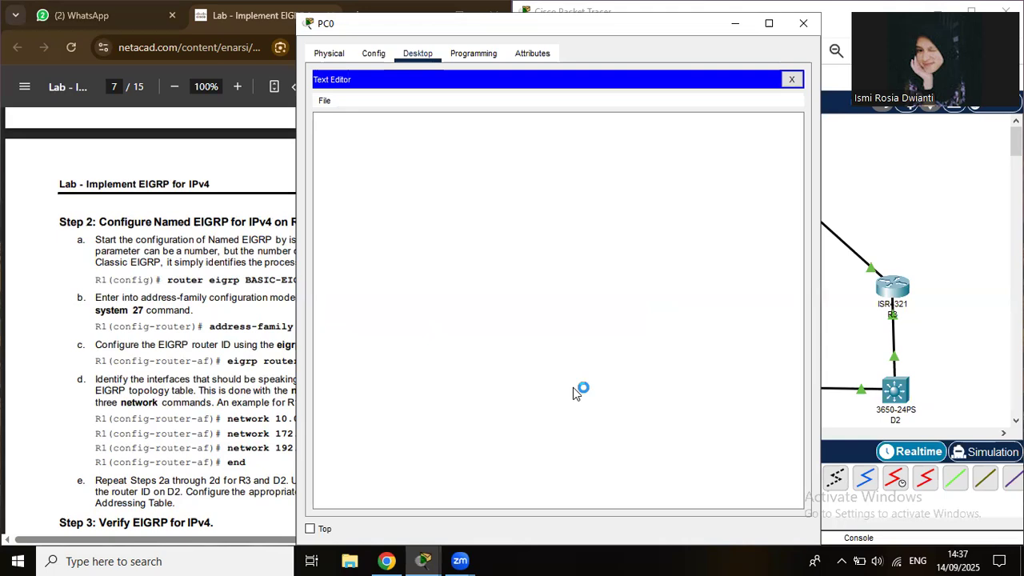
{"action": "left_click", "coordinate": [792, 79]}
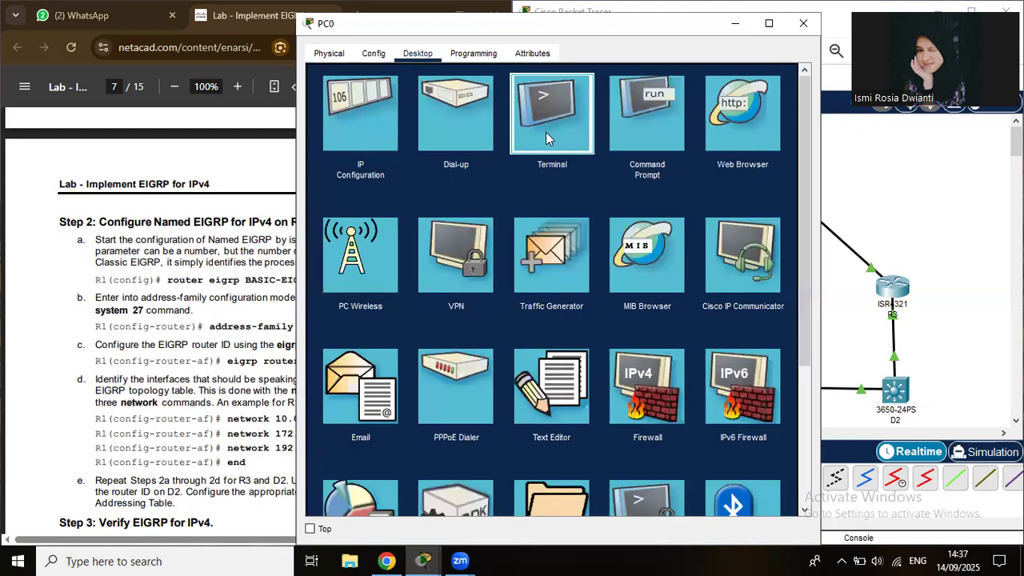
{"action": "left_click", "coordinate": [546, 132]}
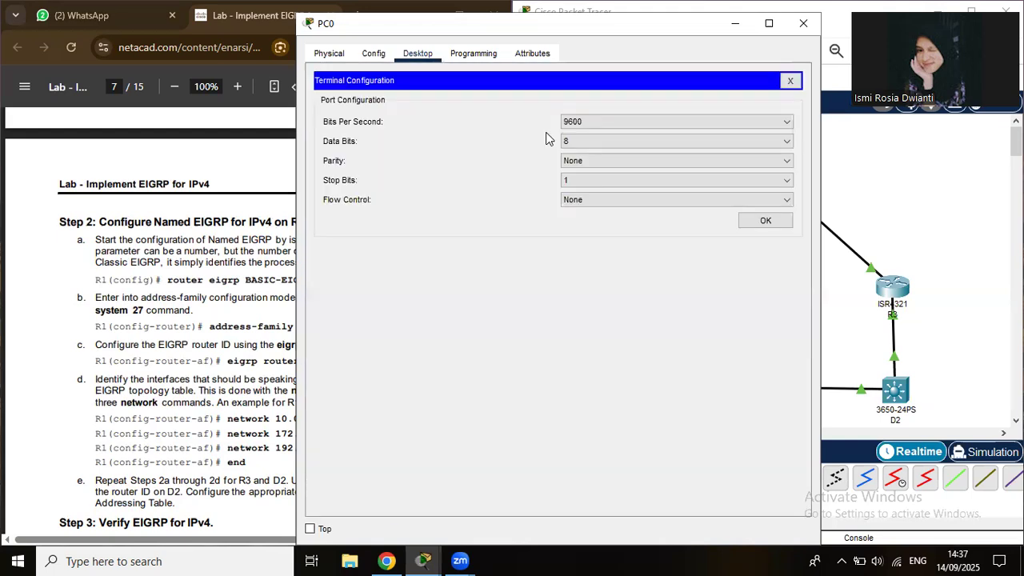
Connect to R1's console, enter conf t, and start router eigrp 27.
{"action": "left_click", "coordinate": [764, 221]}
{"action": "type", "text": "conf t"}
{"action": "key", "text": "Return"}
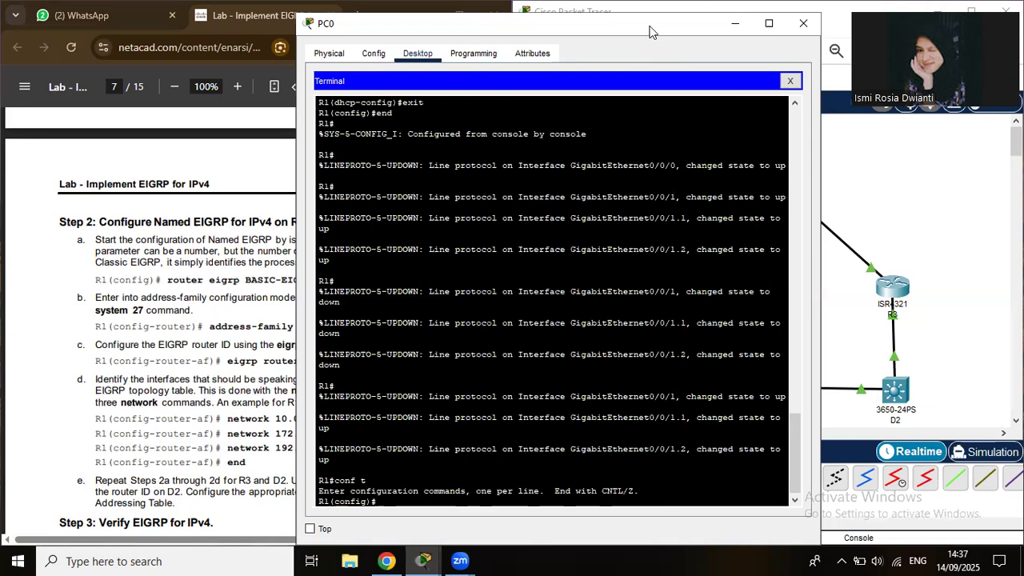
{"action": "left_click_drag", "start_coordinate": [560, 23], "coordinate": [707, 21]}
{"action": "type", "text": "eigrp 27"}
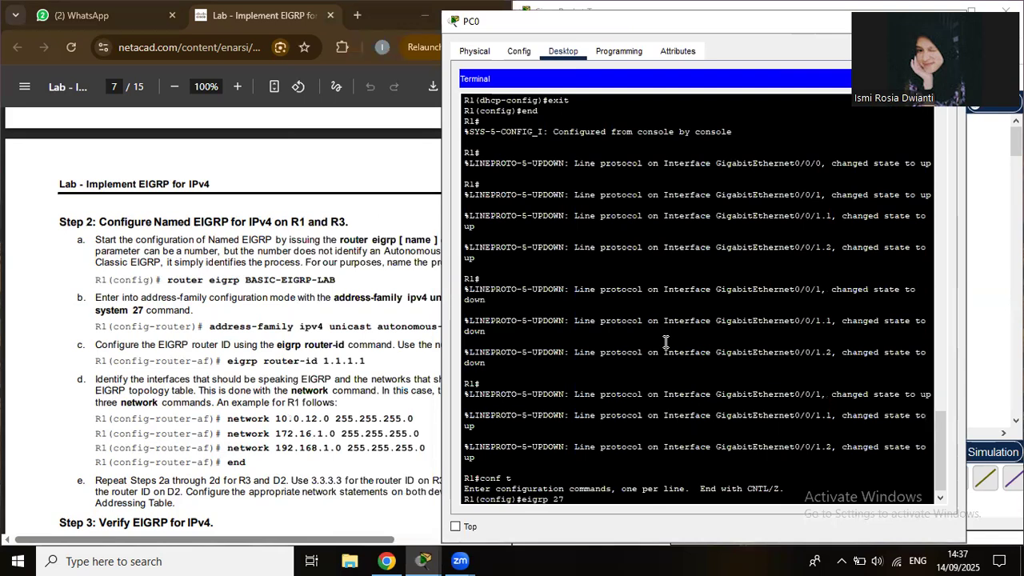
{"action": "key", "text": "Return"}
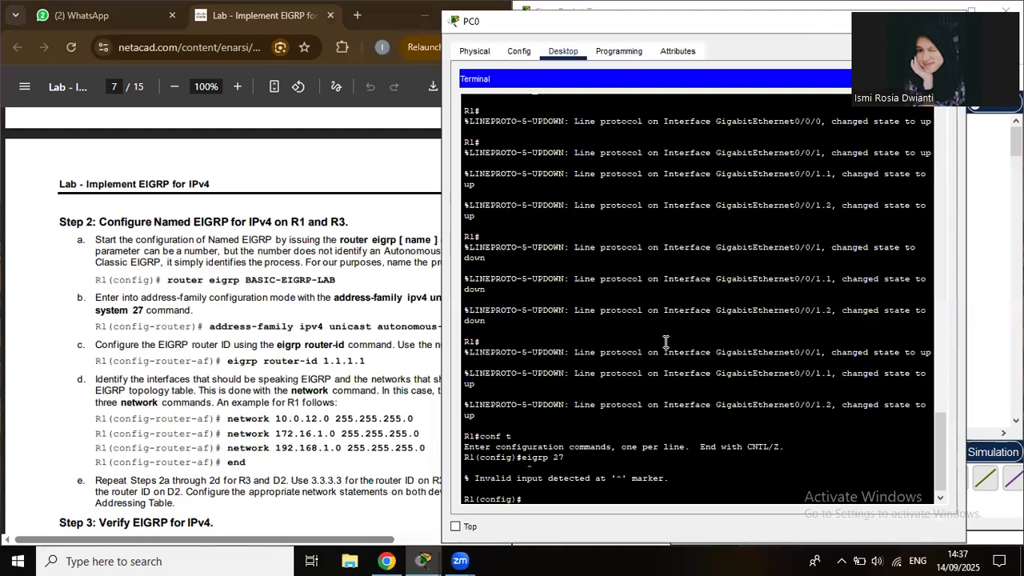
{"action": "type", "text": "router eigrp 27"}
{"action": "key", "text": "Return"}
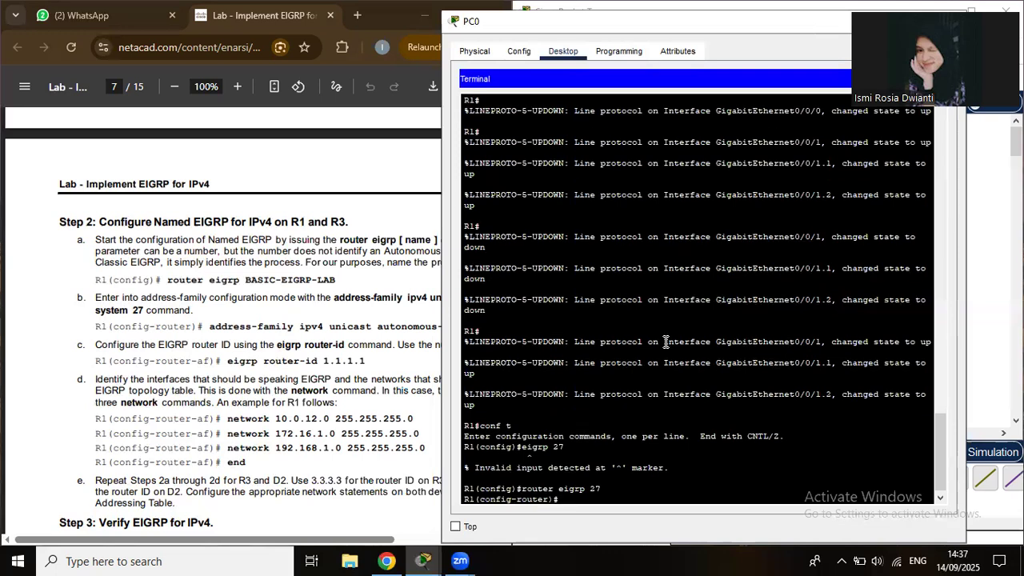
Set R1's router-id 1.1.1.1 and advertise 10.0.12.0, 172.16.1.0, 192.168.1.0 /24, then end.
{"action": "type", "text": "eigrp router-id 1.1.1.1"}
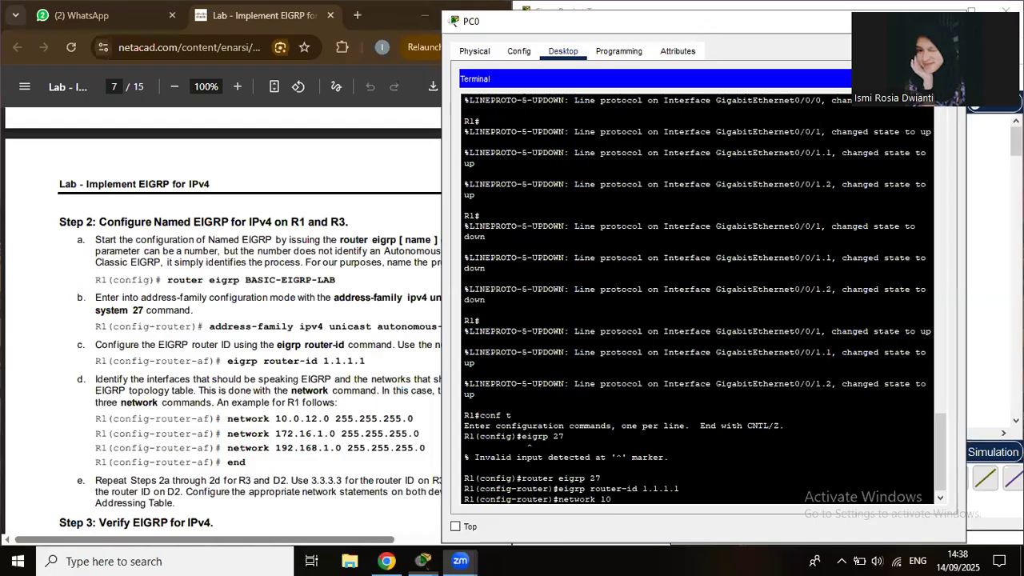
{"action": "left_click", "coordinate": [682, 496]}
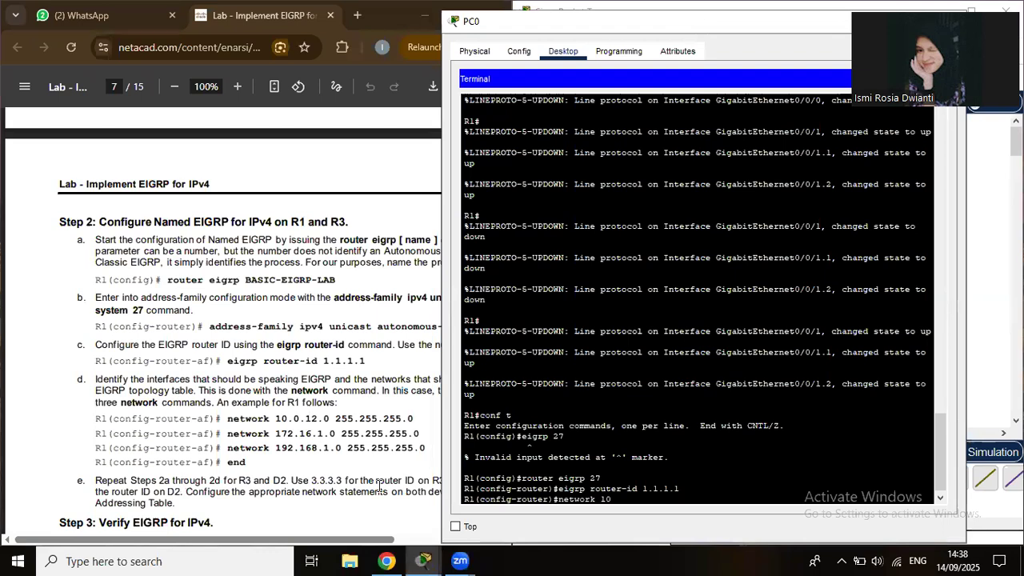
{"action": "type", "text": ".0.12.0 255.255.255.0"}
{"action": "key", "text": "Return"}
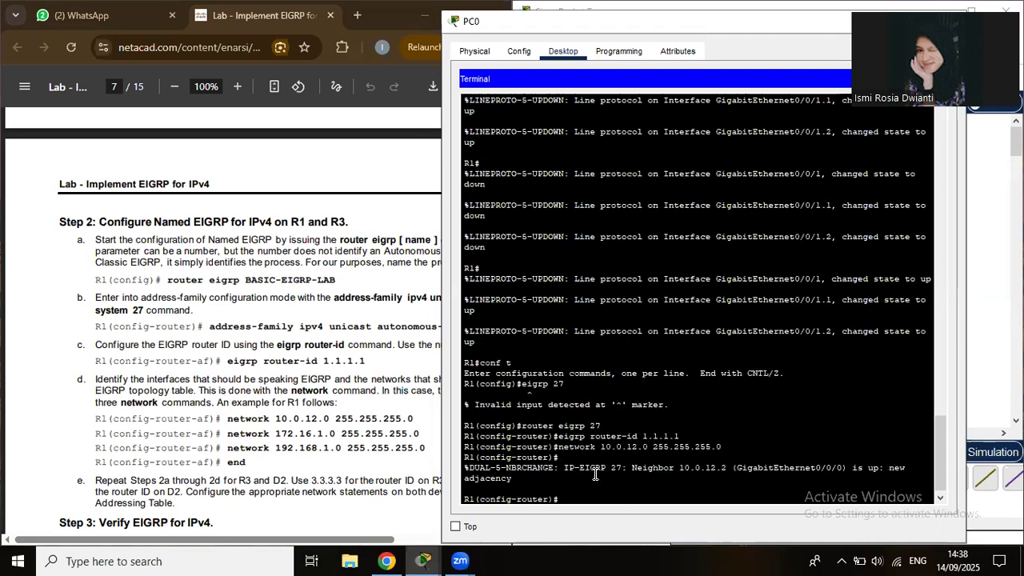
{"action": "type", "text": "network 172.16.1.0 255.255.255.0"}
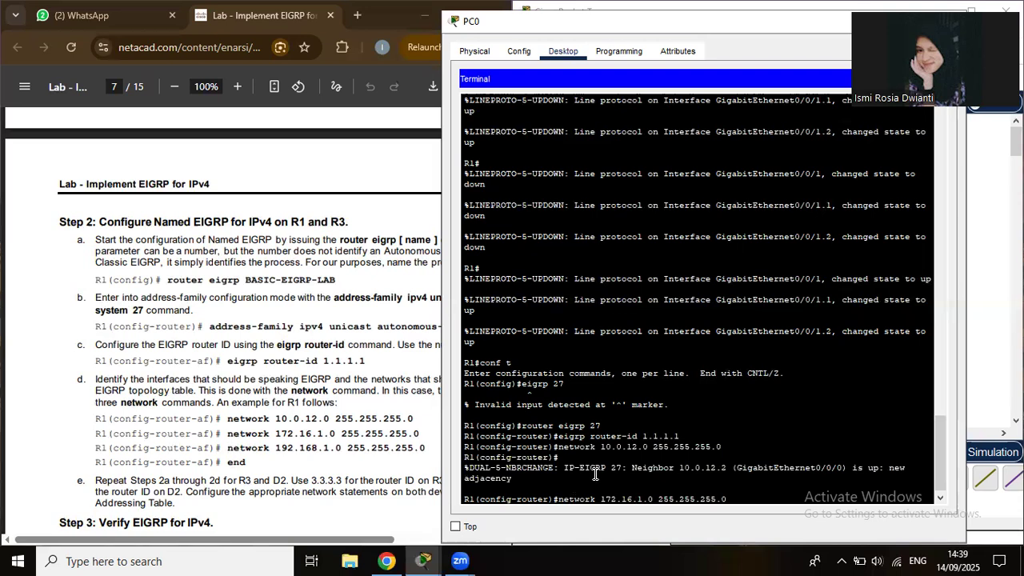
{"action": "key", "text": "Return"}
{"action": "type", "text": "nfig-router)#net"}
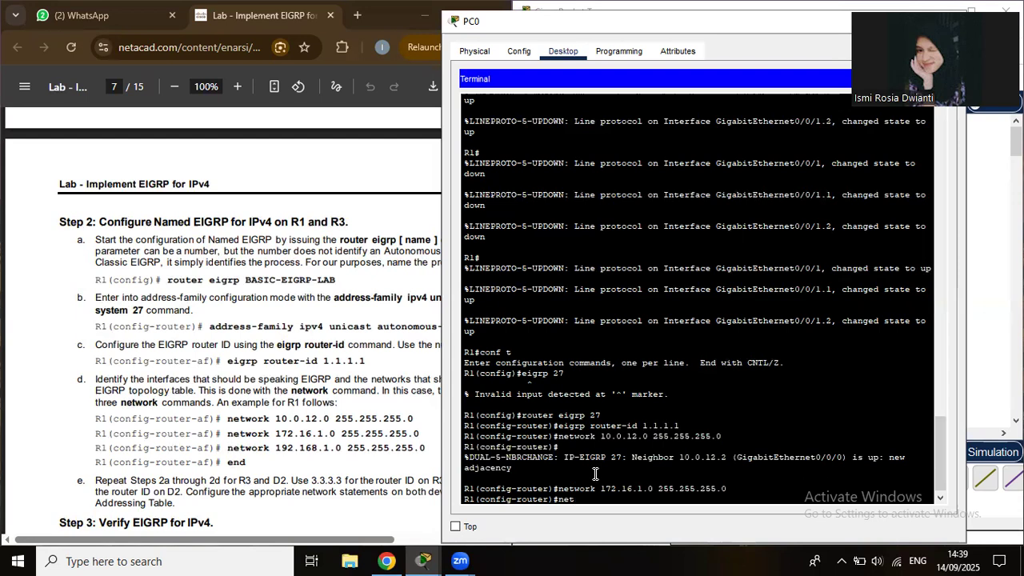
{"action": "type", "text": "work 192.168.1.0 255.255.255.0"}
{"action": "key", "text": "Return"}
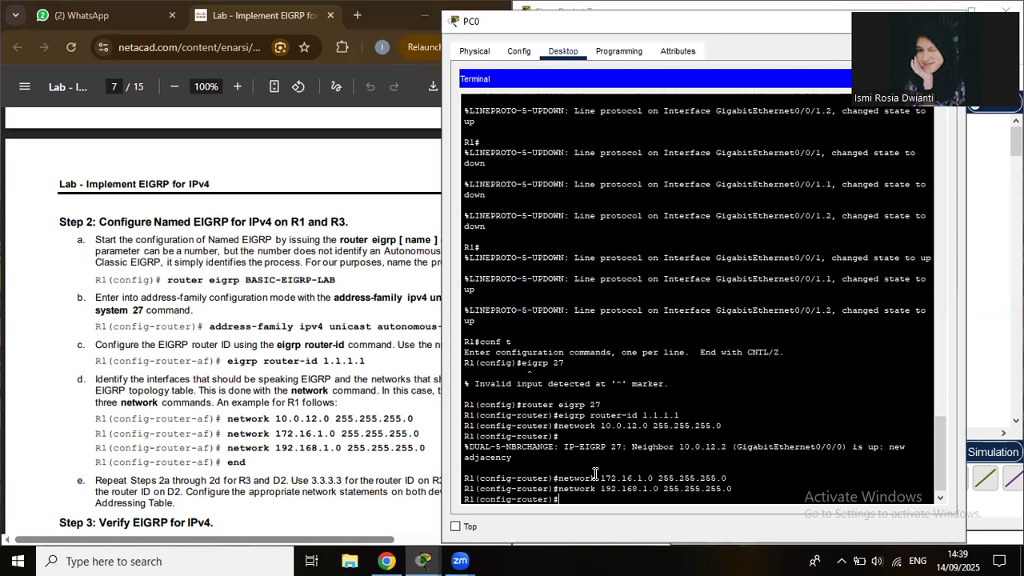
{"action": "type", "text": "end"}
{"action": "key", "text": "Return"}
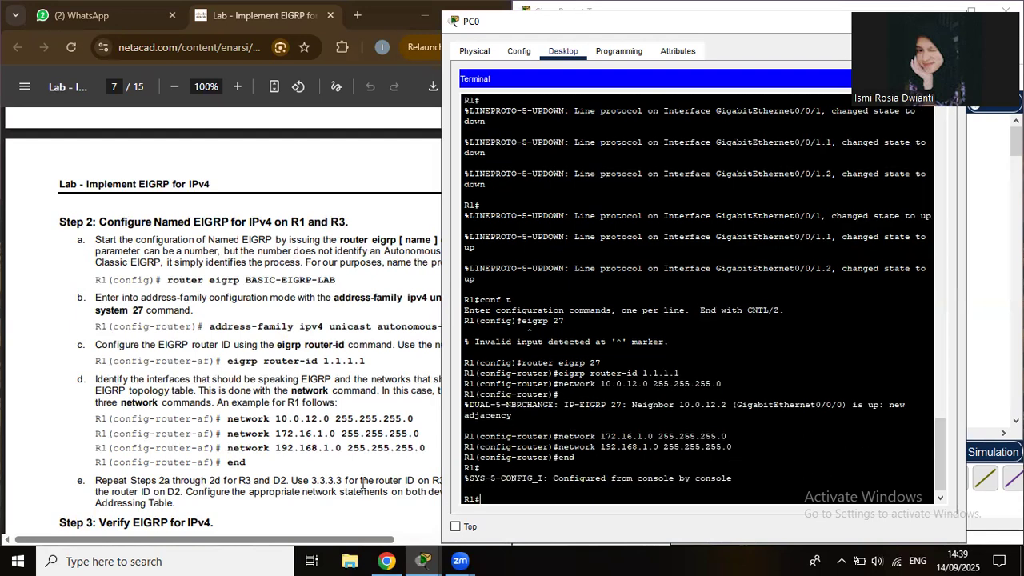
Bring the PDF's Step 3 Verify EIGRP into view and move PC0's window lower left.
{"action": "scroll", "coordinate": [362, 483], "scroll_direction": "down", "scroll_amount": 4}
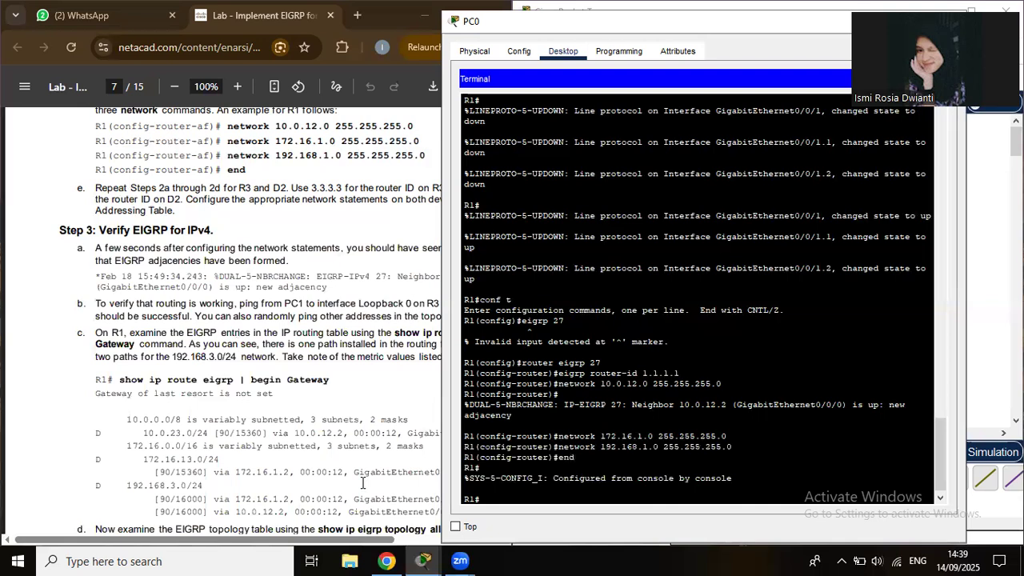
{"action": "scroll", "coordinate": [362, 483], "scroll_direction": "up", "scroll_amount": 1}
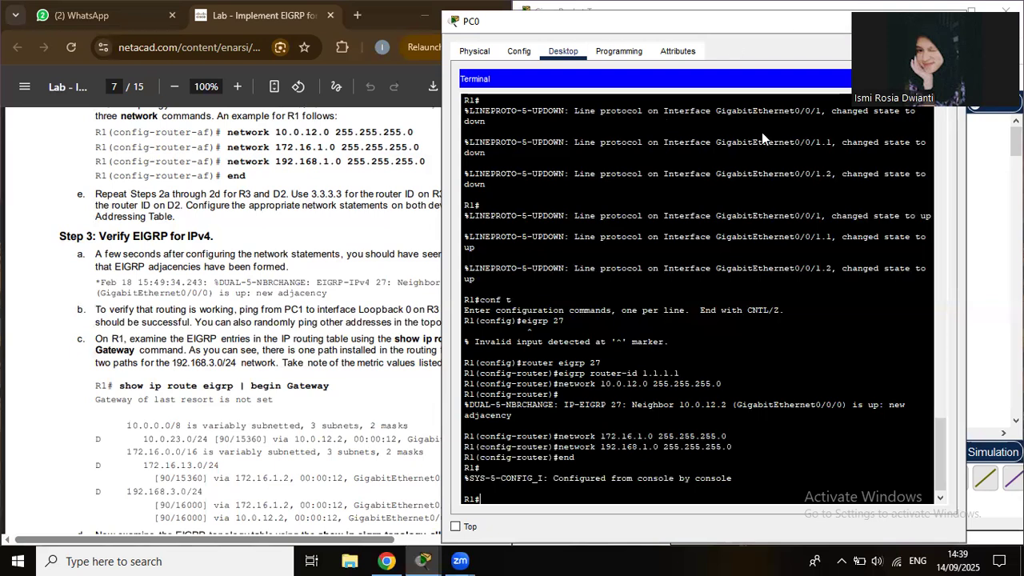
{"action": "left_click_drag", "start_coordinate": [824, 21], "coordinate": [655, 94]}
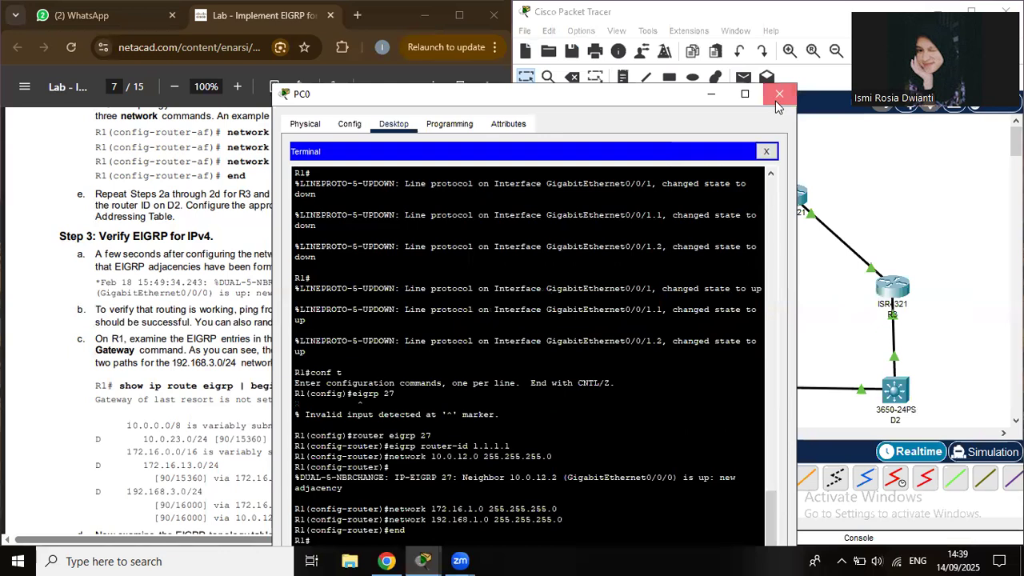
Close PC0's window and connect the console cable to R3's Console port.
{"action": "left_click", "coordinate": [779, 94]}
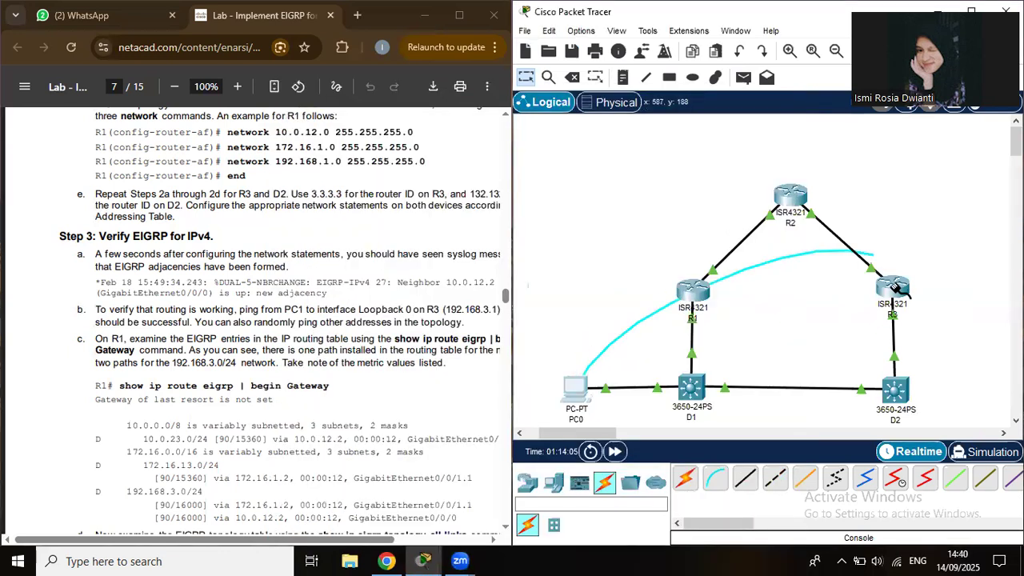
{"action": "left_click", "coordinate": [896, 288]}
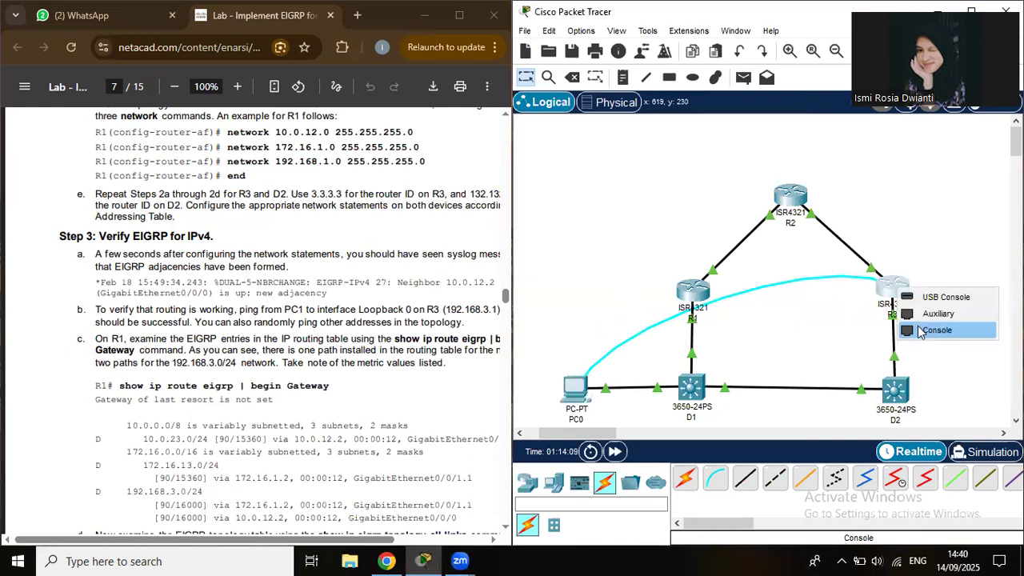
{"action": "left_click", "coordinate": [936, 330]}
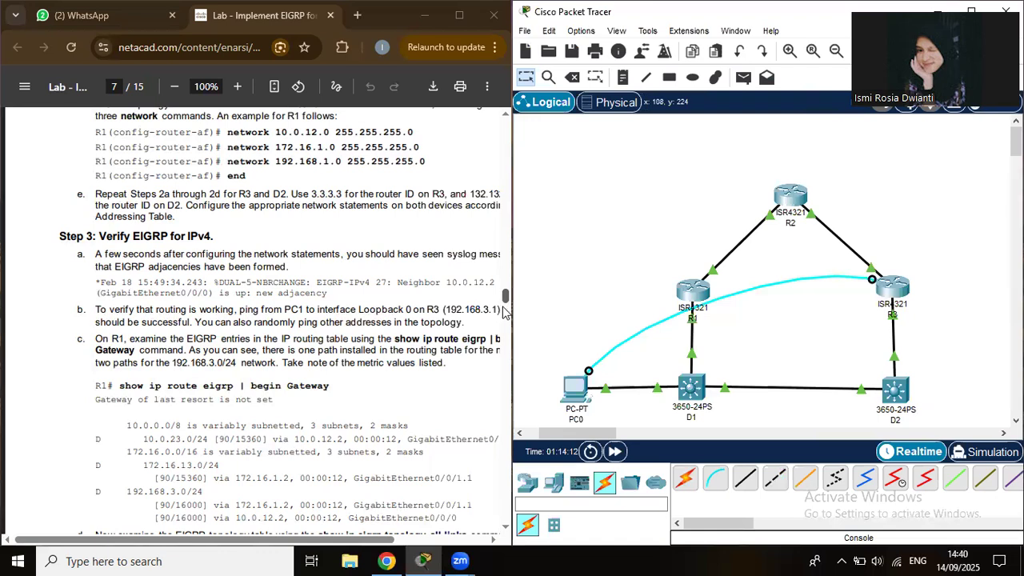
Scroll the lab PDF to page 9, step f's show ip eigrp topology 192.168.3.0/24 command.
{"action": "scroll", "coordinate": [505, 312], "scroll_direction": "down", "scroll_amount": 5}
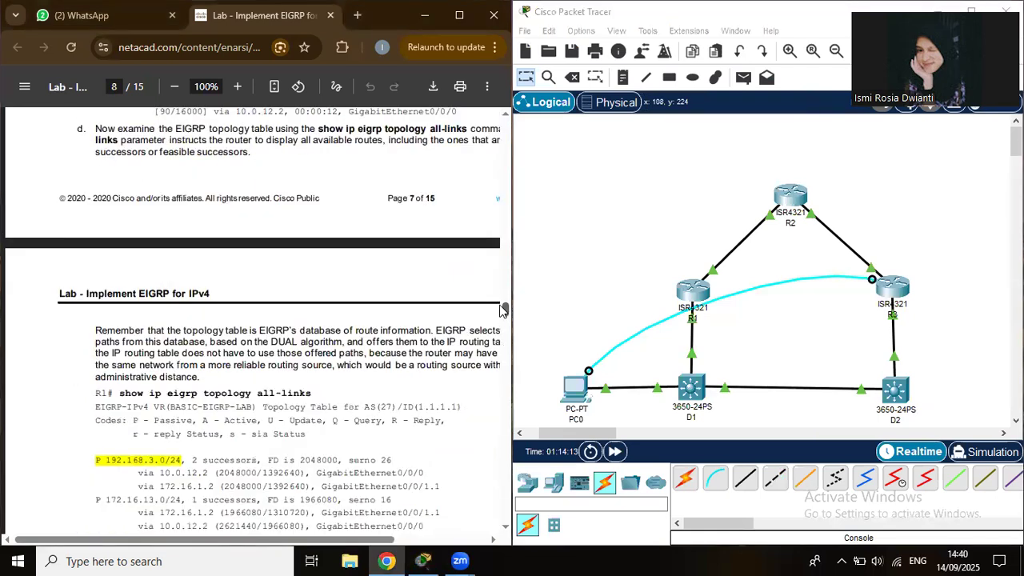
{"action": "scroll", "coordinate": [503, 309], "scroll_direction": "up", "scroll_amount": 2}
{"action": "scroll", "coordinate": [502, 303], "scroll_direction": "up", "scroll_amount": 1}
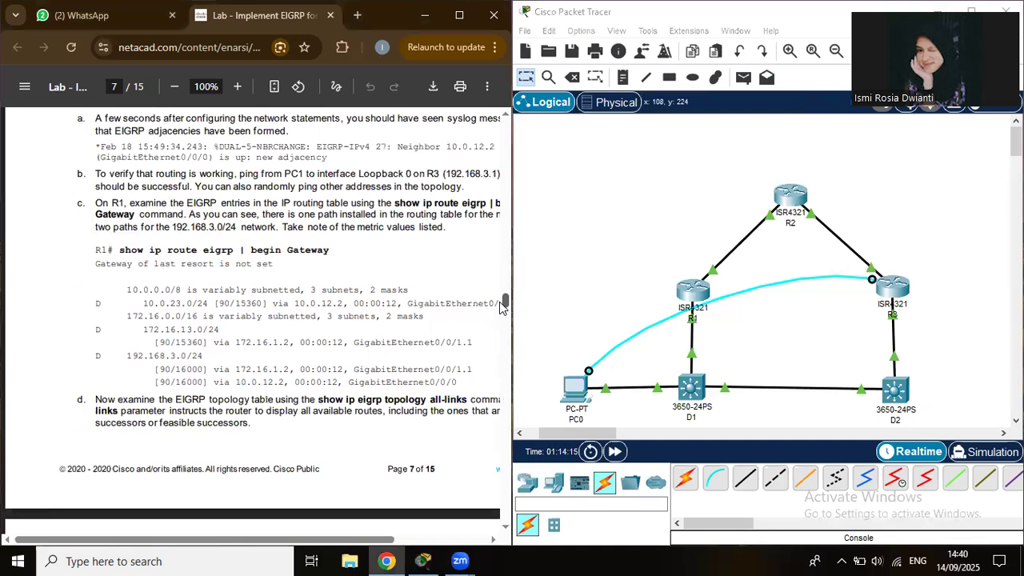
{"action": "scroll", "coordinate": [496, 314], "scroll_direction": "down", "scroll_amount": 3}
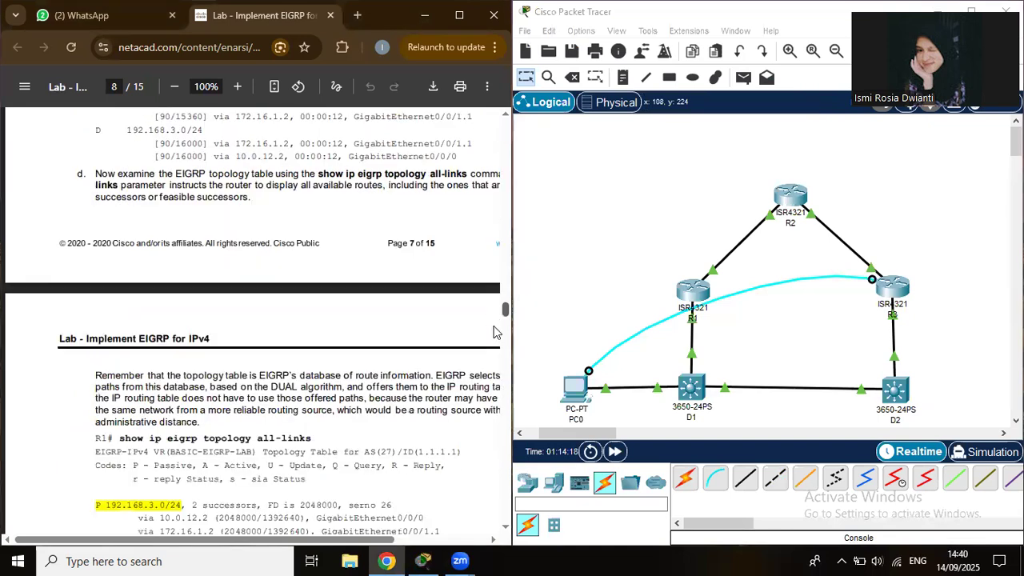
{"action": "scroll", "coordinate": [493, 332], "scroll_direction": "down", "scroll_amount": 2}
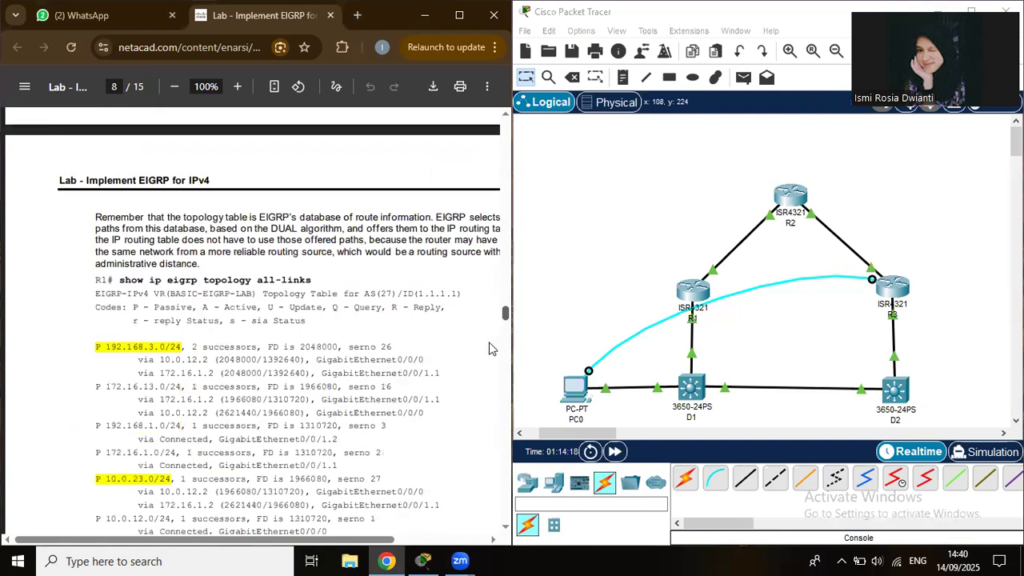
{"action": "scroll", "coordinate": [491, 345], "scroll_direction": "down", "scroll_amount": 8}
{"action": "scroll", "coordinate": [489, 352], "scroll_direction": "down", "scroll_amount": 4}
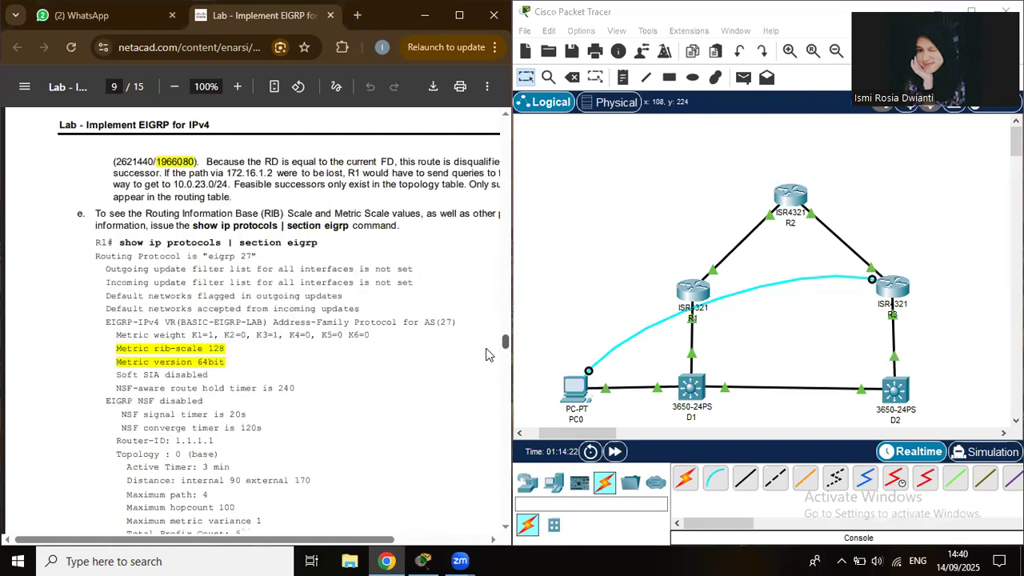
{"action": "scroll", "coordinate": [486, 356], "scroll_direction": "down", "scroll_amount": 1}
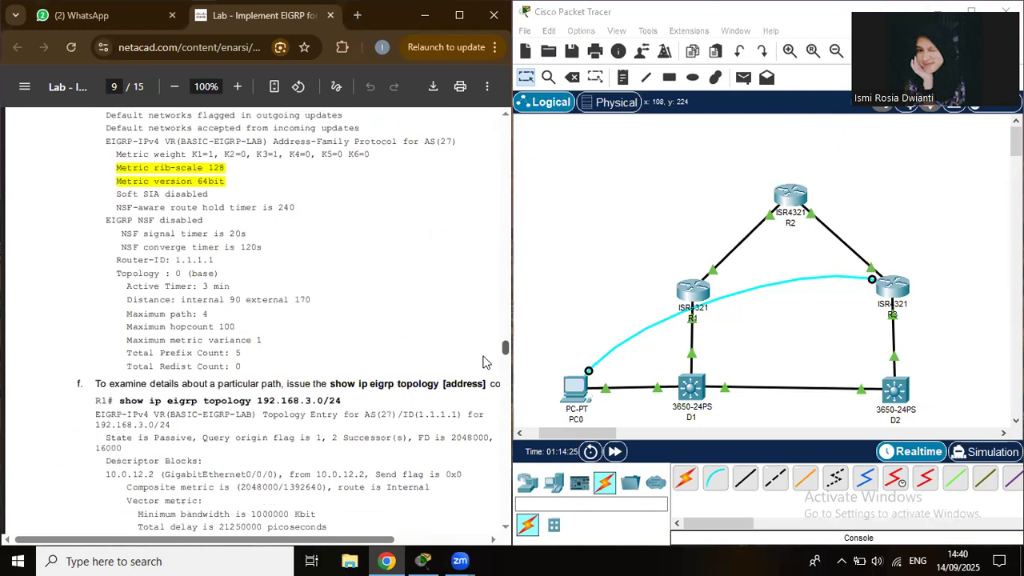
Scroll the lab PDF through pages 8–10 and back up to page 7.
{"action": "scroll", "coordinate": [484, 368], "scroll_direction": "down", "scroll_amount": 1}
{"action": "scroll", "coordinate": [484, 371], "scroll_direction": "down", "scroll_amount": 1}
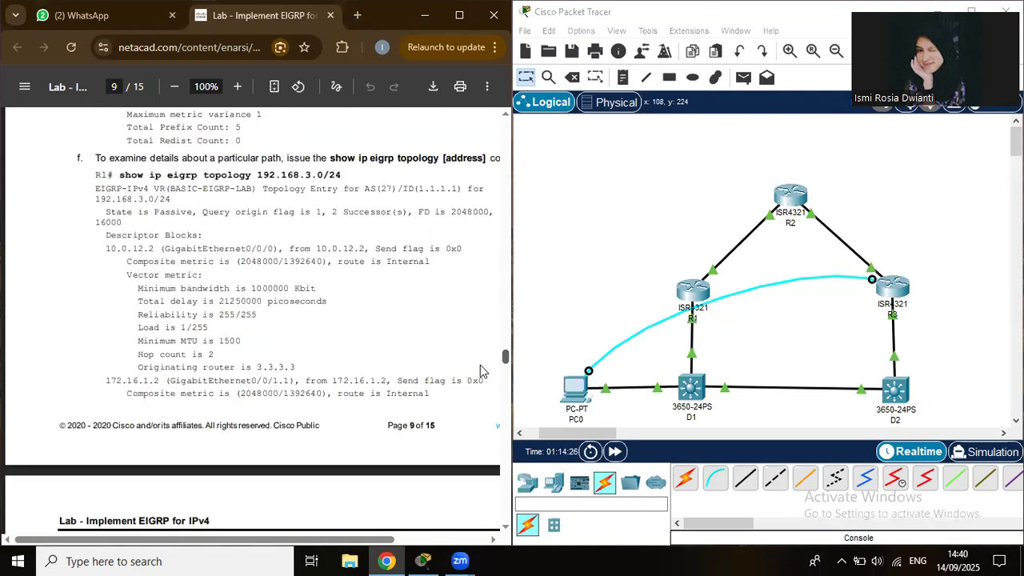
{"action": "scroll", "coordinate": [480, 359], "scroll_direction": "down", "scroll_amount": 2}
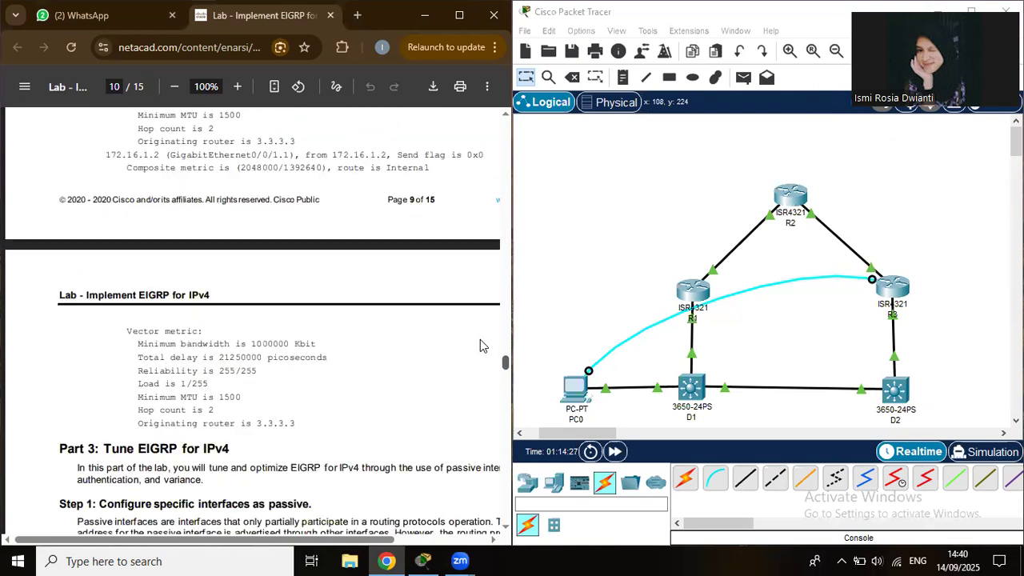
{"action": "scroll", "coordinate": [480, 339], "scroll_direction": "up", "scroll_amount": 2}
{"action": "scroll", "coordinate": [480, 330], "scroll_direction": "up", "scroll_amount": 5}
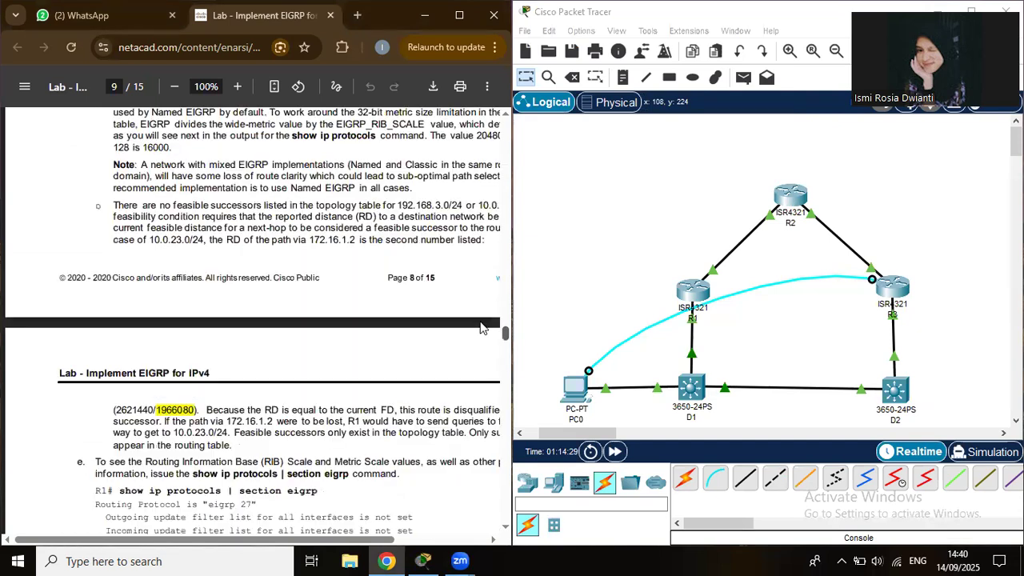
{"action": "scroll", "coordinate": [481, 322], "scroll_direction": "up", "scroll_amount": 5}
{"action": "scroll", "coordinate": [480, 317], "scroll_direction": "up", "scroll_amount": 5}
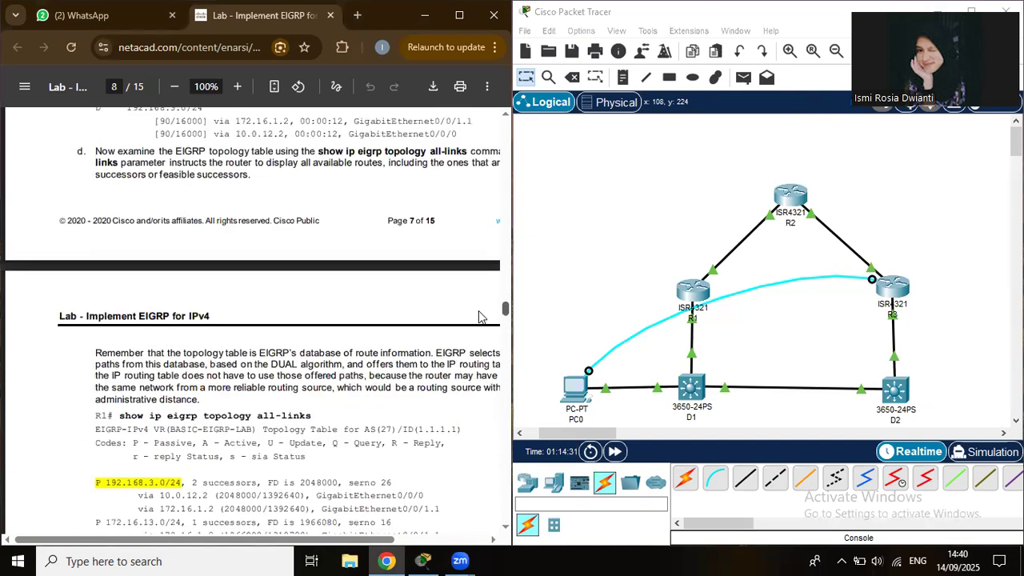
{"action": "scroll", "coordinate": [482, 312], "scroll_direction": "up", "scroll_amount": 4}
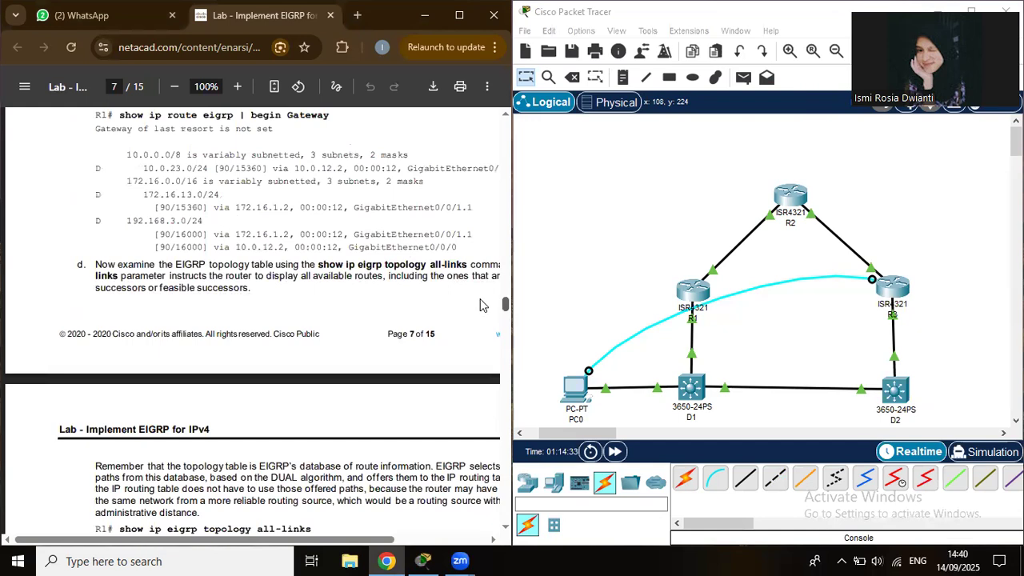
{"action": "scroll", "coordinate": [480, 308], "scroll_direction": "up", "scroll_amount": 5}
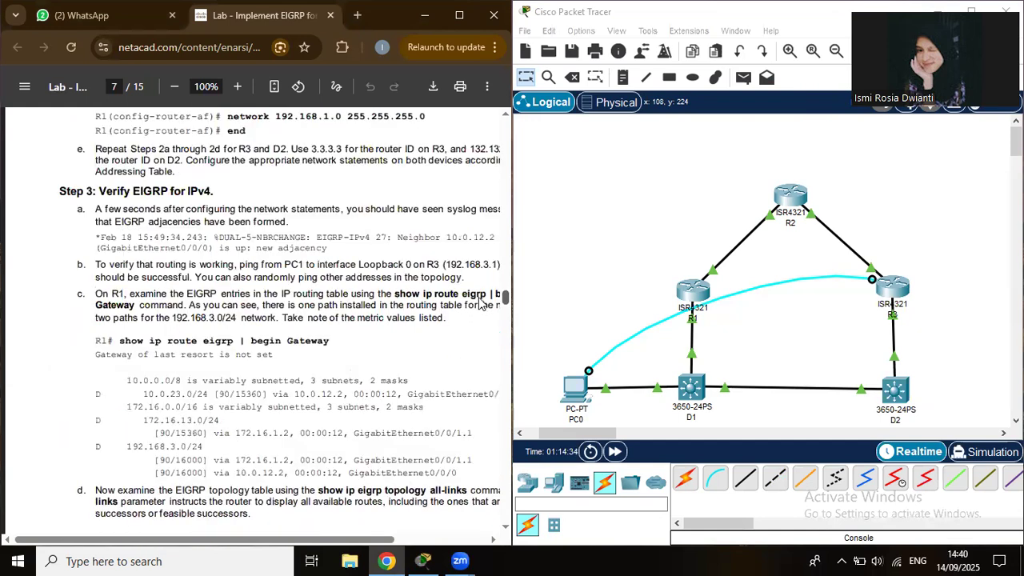
{"action": "scroll", "coordinate": [481, 304], "scroll_direction": "up", "scroll_amount": 5}
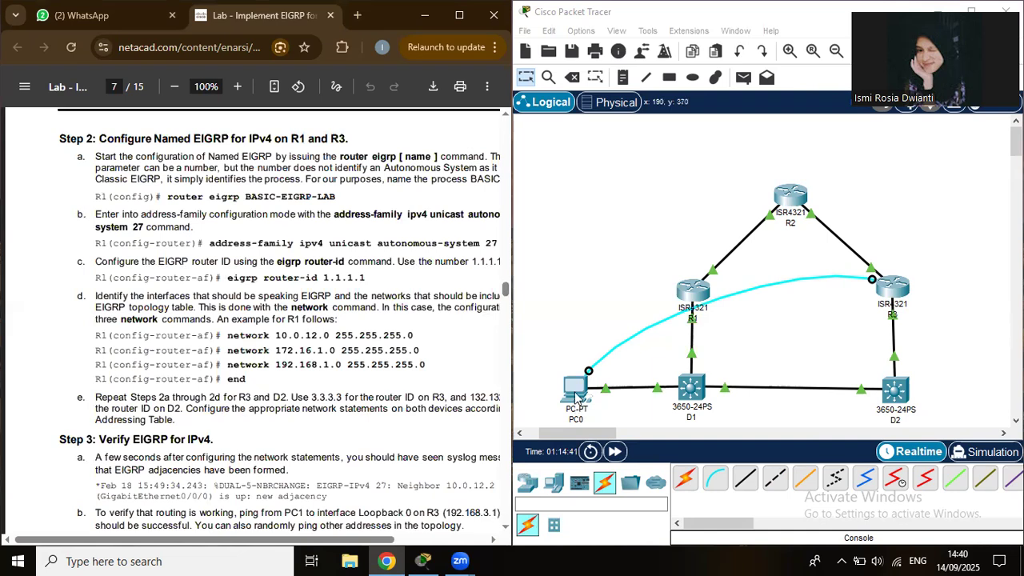
Open PC0's terminal to R3 and start EIGRP process 27 in global configuration mode.
{"action": "left_click", "coordinate": [577, 395]}
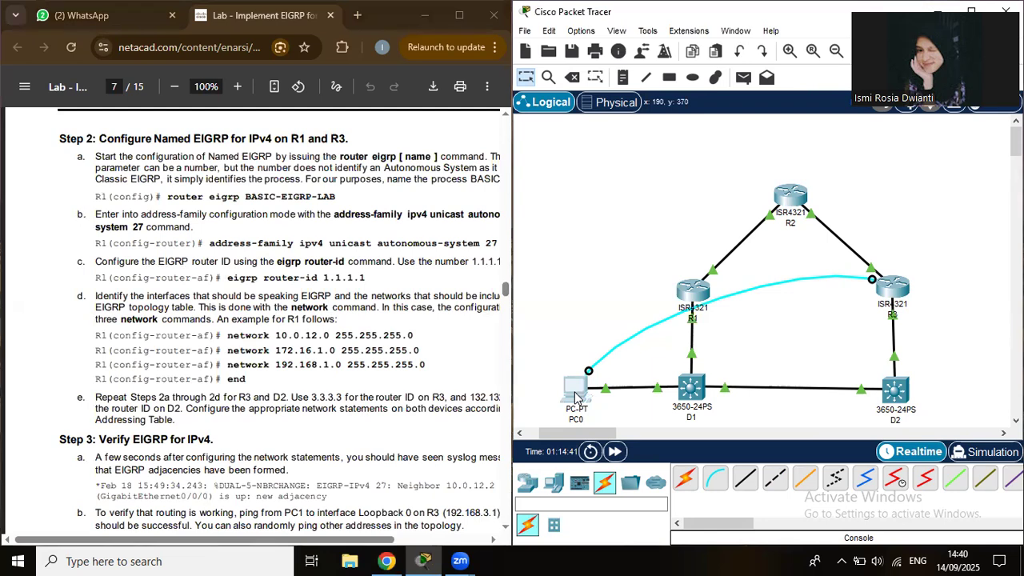
{"action": "left_click", "coordinate": [575, 396]}
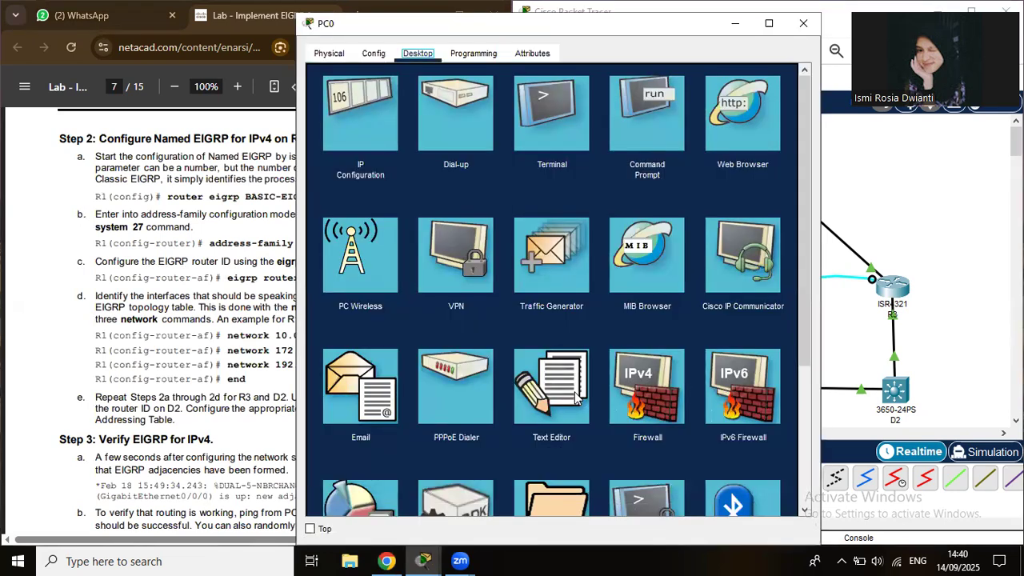
{"action": "left_click", "coordinate": [574, 111]}
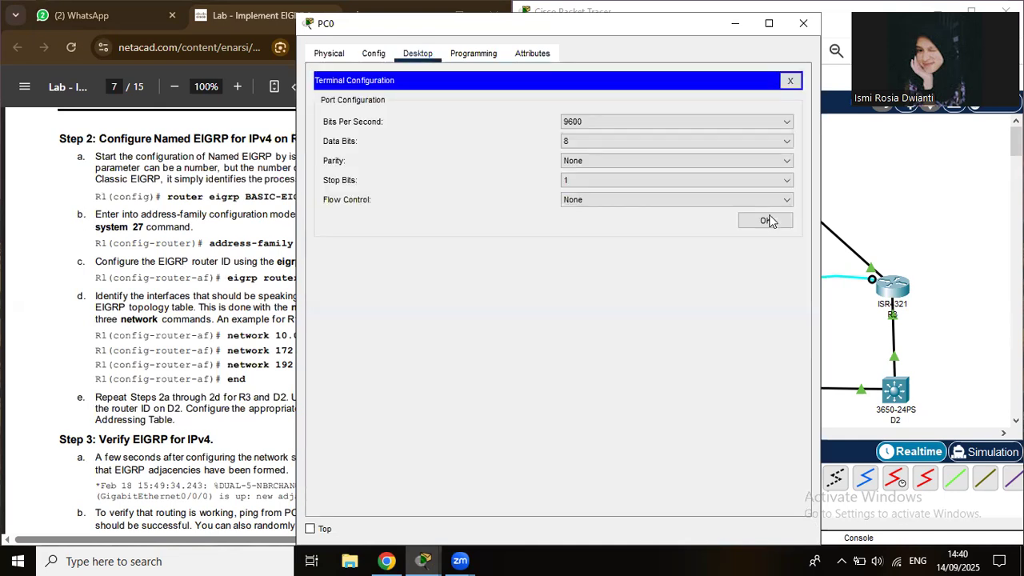
{"action": "left_click", "coordinate": [766, 220]}
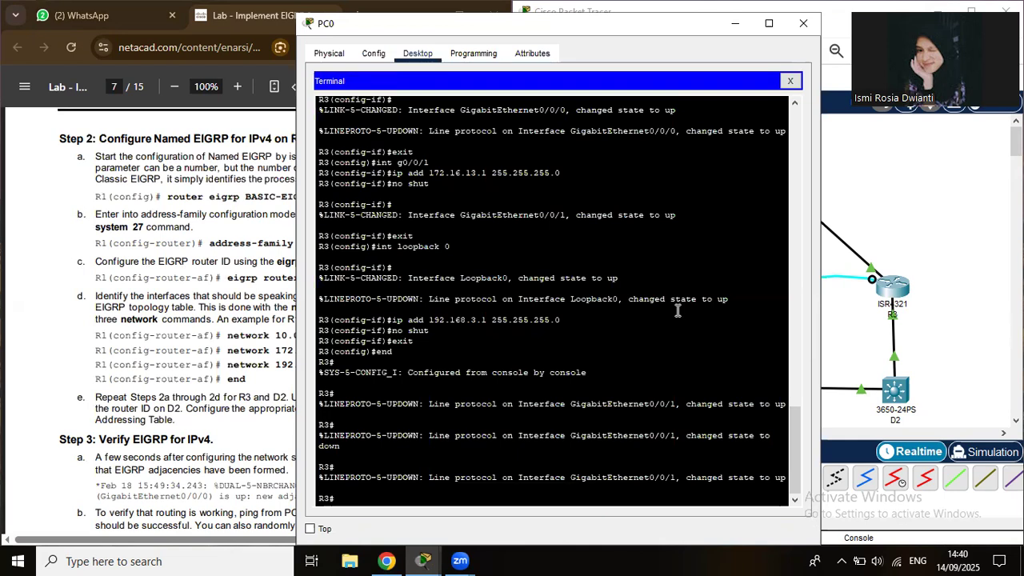
{"action": "type", "text": "conf t"}
{"action": "key", "text": "Return"}
{"action": "type", "text": "rou"}
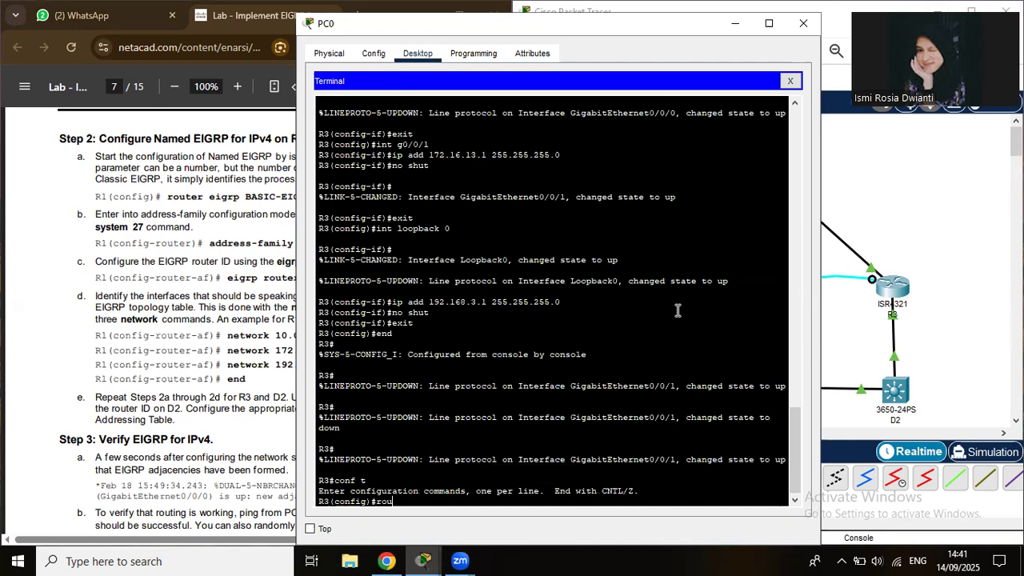
{"action": "type", "text": "ter e"}
{"action": "type", "text": "igrp 27"}
{"action": "key", "text": "Return"}
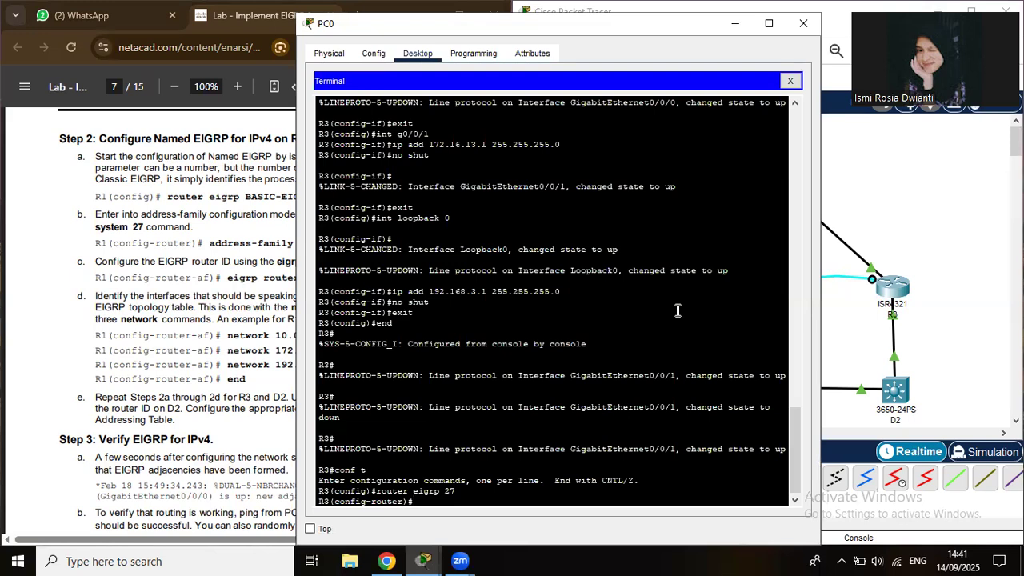
Correct the mistyped command to set router ID 3.3.3.3, then type network 10.0.23.0 0.0.0.255.
{"action": "type", "text": "eigrp n"}
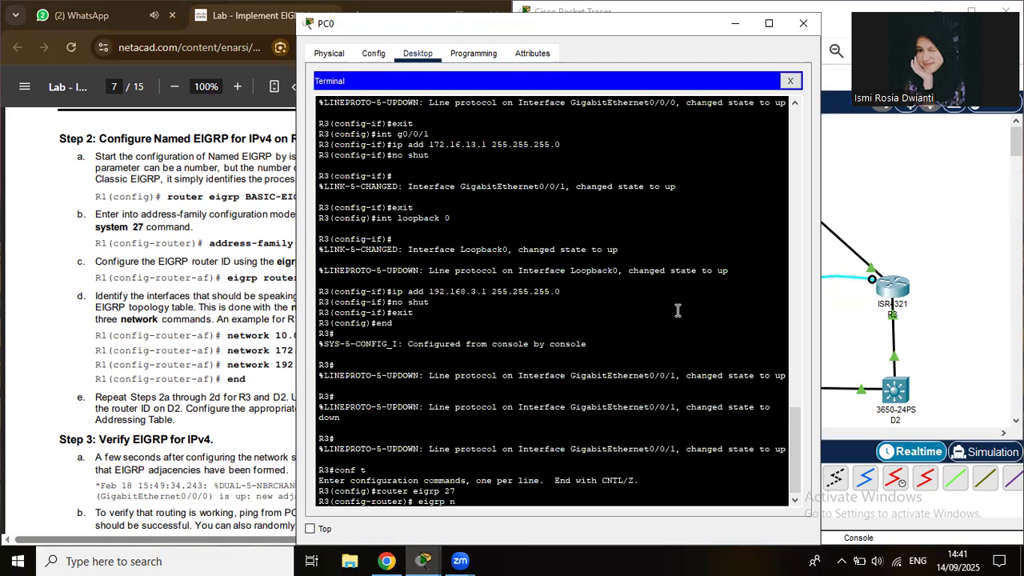
{"action": "type", "text": "etwork-id 3.3.3.3"}
{"action": "key", "text": "Return"}
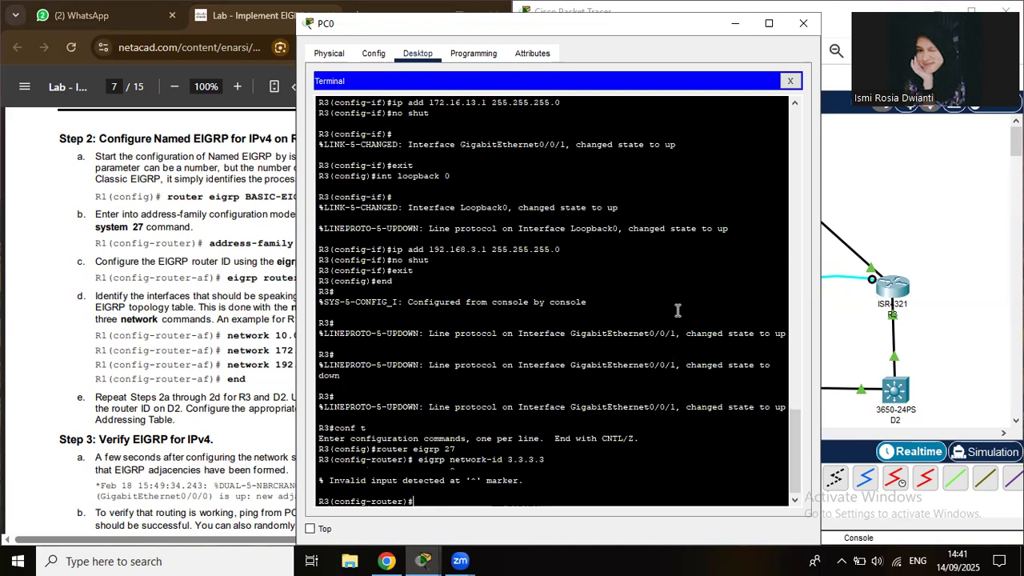
{"action": "key", "text": "Up"}
{"action": "key", "text": "Left"}
{"action": "key", "text": "BackSpace"}
{"action": "key", "text": "BackSpace"}
{"action": "key", "text": "BackSpace"}
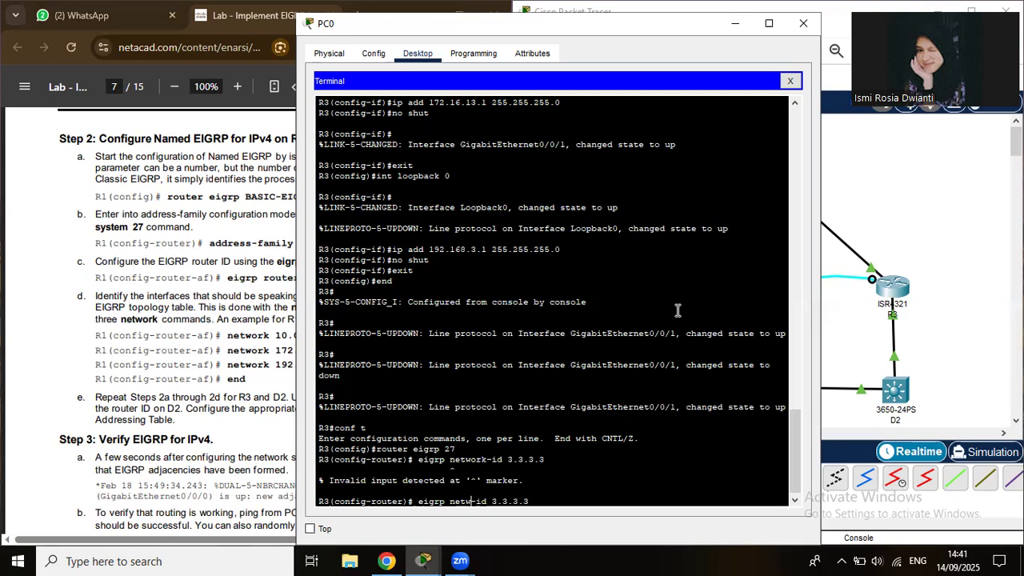
{"action": "key", "text": "BackSpace"}
{"action": "key", "text": "BackSpace"}
{"action": "key", "text": "BackSpace"}
{"action": "key", "text": "BackSpace"}
{"action": "type", "text": "router"}
{"action": "key", "text": "Return"}
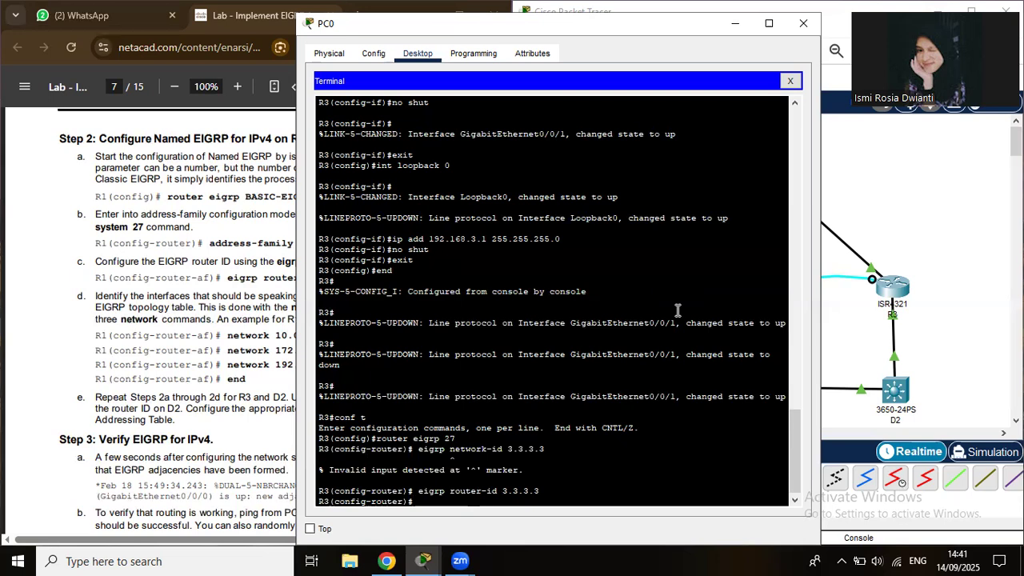
{"action": "type", "text": "network 10.0.23.0"}
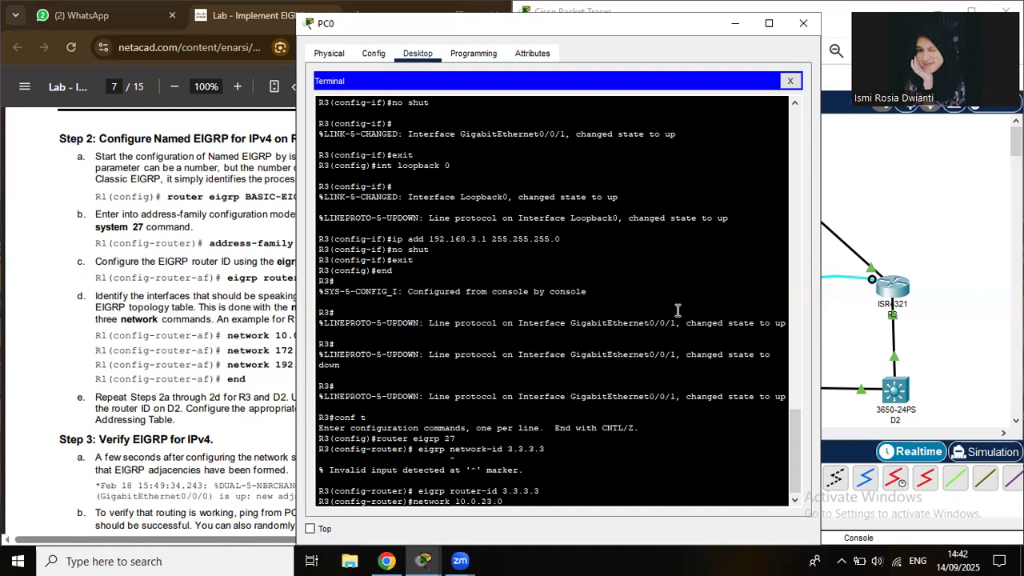
{"action": "type", "text": "0.0.0.255"}
Add networks 10.0.23.0 and 172.16.13.0 with wildcard 0.0.0.255 to R3's EIGRP.
{"action": "key", "text": "Return"}
{"action": "key", "text": "Up"}
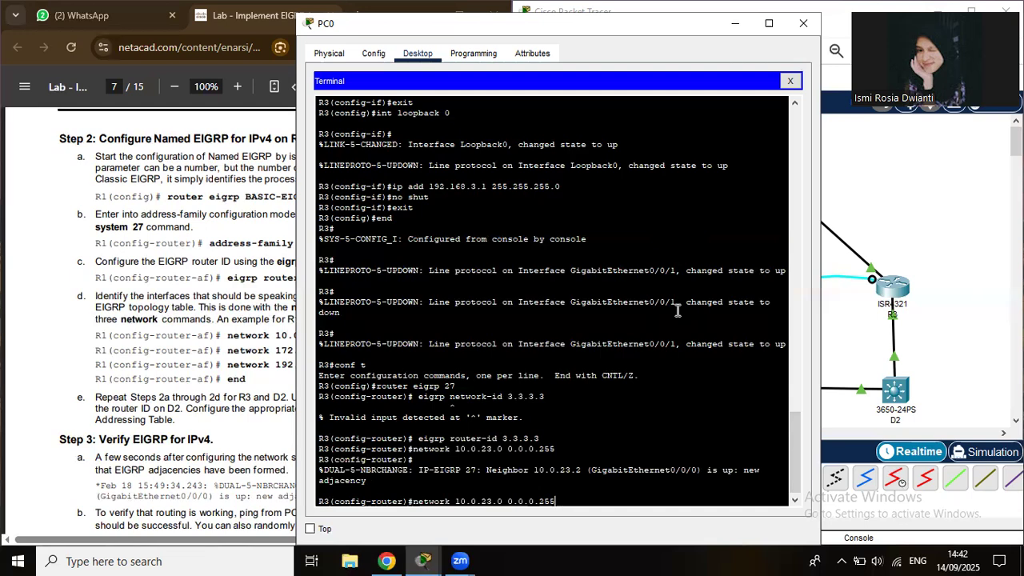
{"action": "key", "text": "Left"}
{"action": "key", "text": "Left"}
{"action": "key", "text": "Left"}
{"action": "key", "text": "Left"}
{"action": "key", "text": "Left"}
{"action": "key", "text": "Left"}
{"action": "key", "text": "Left"}
{"action": "key", "text": "Left"}
{"action": "key", "text": "Left"}
{"action": "key", "text": "Left"}
{"action": "key", "text": "Left"}
{"action": "key", "text": "Left"}
{"action": "key", "text": "Left"}
{"action": "key", "text": "Left"}
{"action": "key", "text": "Left"}
{"action": "key", "text": "BackSpace"}
{"action": "key", "text": "BackSpace"}
{"action": "type", "text": "172"}
{"action": "key", "text": "Delete"}
{"action": "key", "text": "Delete"}
{"action": "type", "text": ".16"}
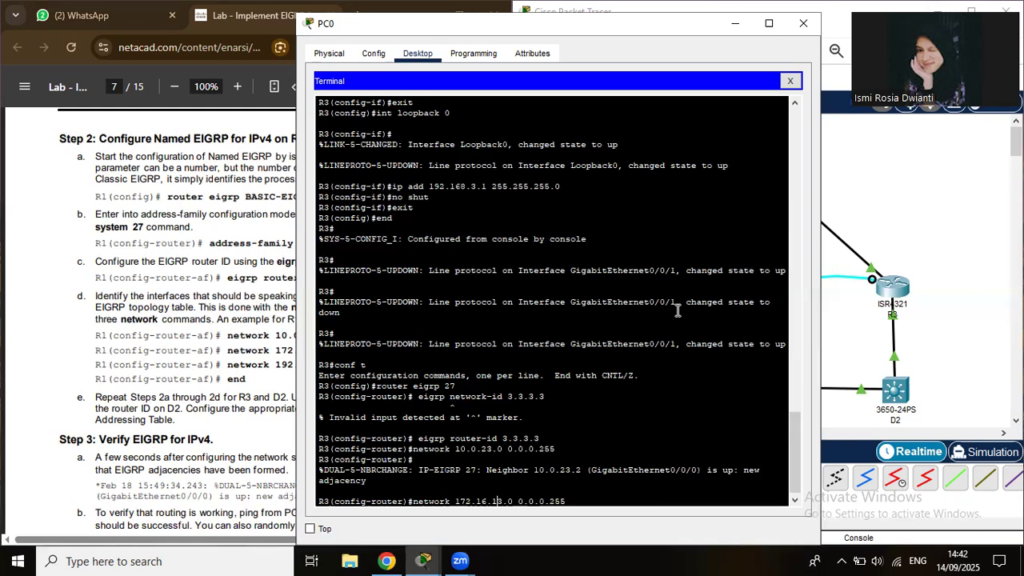
{"action": "key", "text": "Return"}
Add network 192.168.3.0 0.0.0.255 to R3's EIGRP by editing the recalled command.
{"action": "key", "text": "Up"}
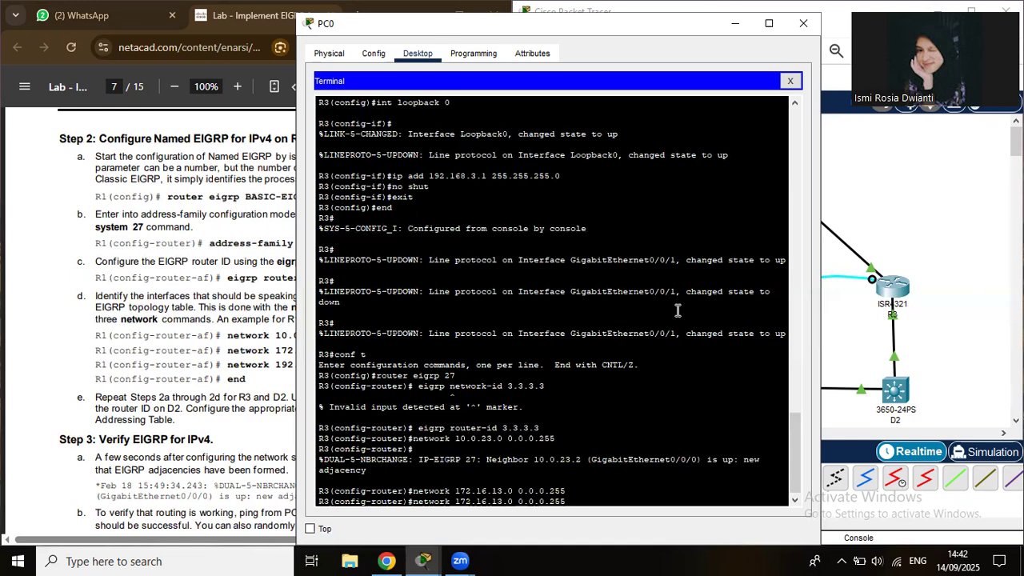
{"action": "key", "text": "Left"}
{"action": "key", "text": "Left"}
{"action": "key", "text": "Left"}
{"action": "key", "text": "Left"}
{"action": "key", "text": "Left"}
{"action": "key", "text": "Left"}
{"action": "key", "text": "Left"}
{"action": "key", "text": "Left"}
{"action": "key", "text": "Left"}
{"action": "key", "text": "Left"}
{"action": "type", "text": "8"}
{"action": "key", "text": "Right"}
{"action": "key", "text": "Right"}
{"action": "key", "text": "Right"}
{"action": "key", "text": "Right"}
{"action": "key", "text": "Right"}
{"action": "key", "text": "Right"}
{"action": "key", "text": "BackSpace"}
{"action": "key", "text": "Return"}
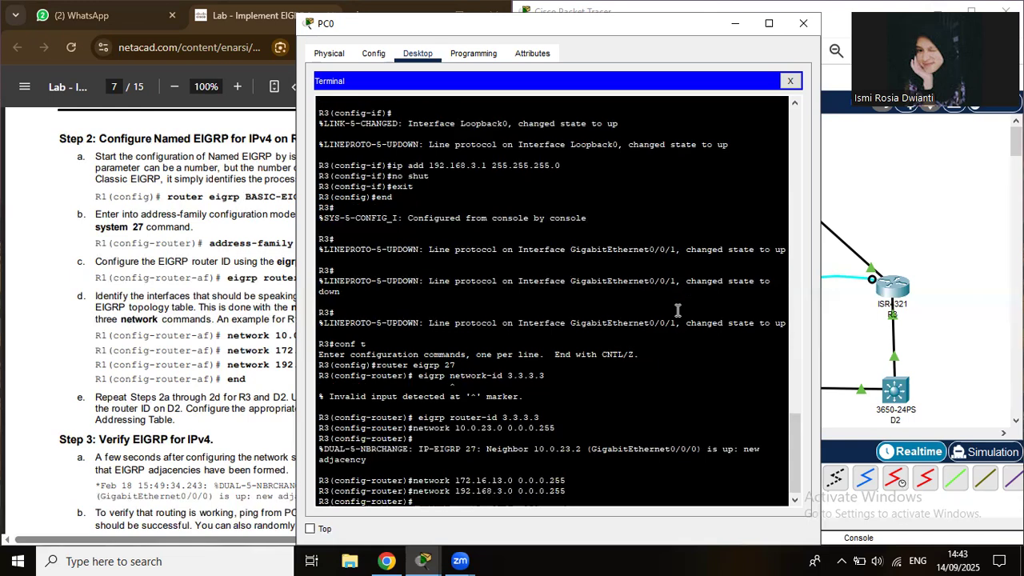
Disable auto-summary and end configuration mode on R3.
{"action": "type", "text": "no aut"}
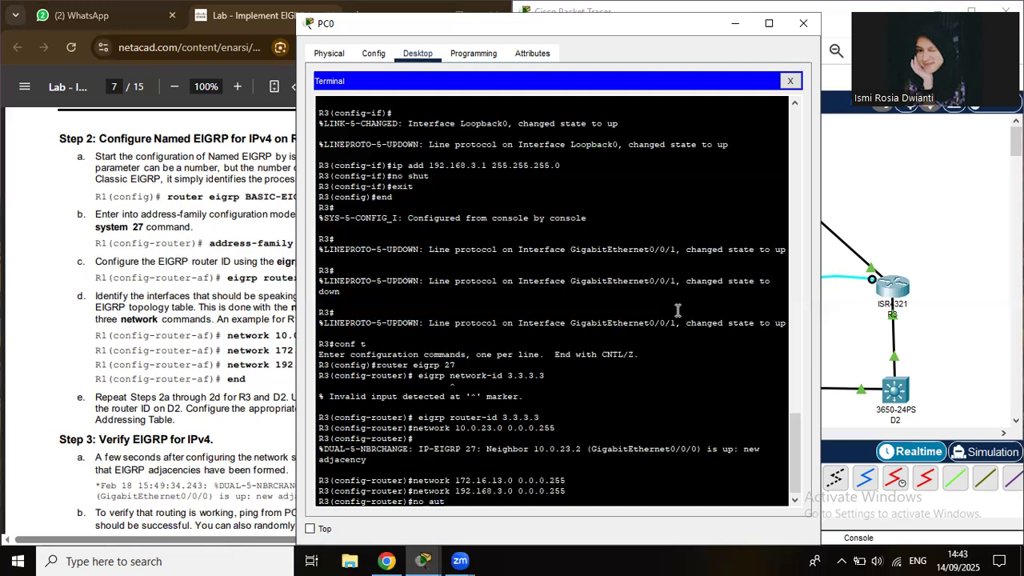
{"action": "type", "text": "o-summary"}
{"action": "key", "text": "Return"}
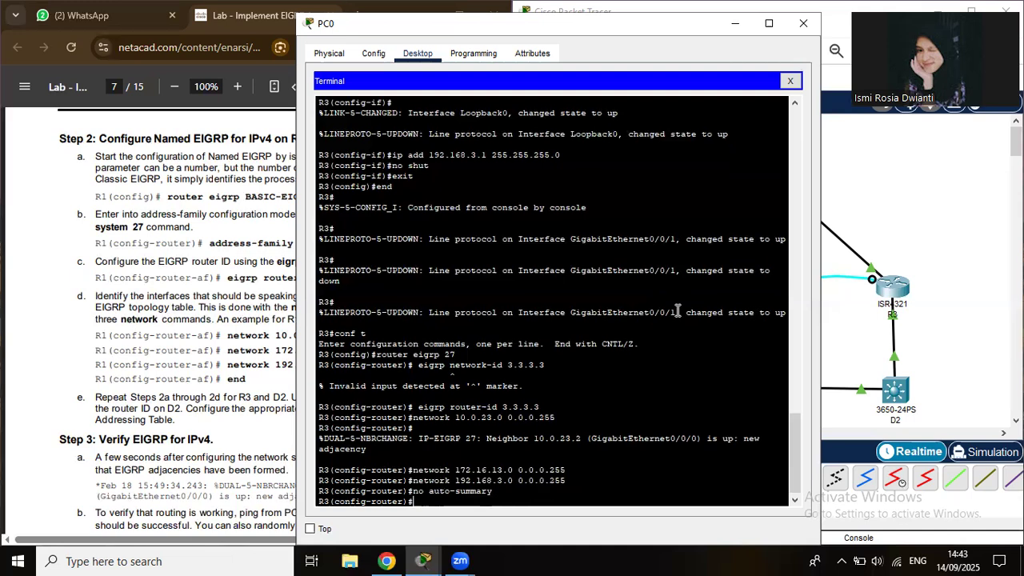
{"action": "type", "text": "end"}
{"action": "key", "text": "Return"}
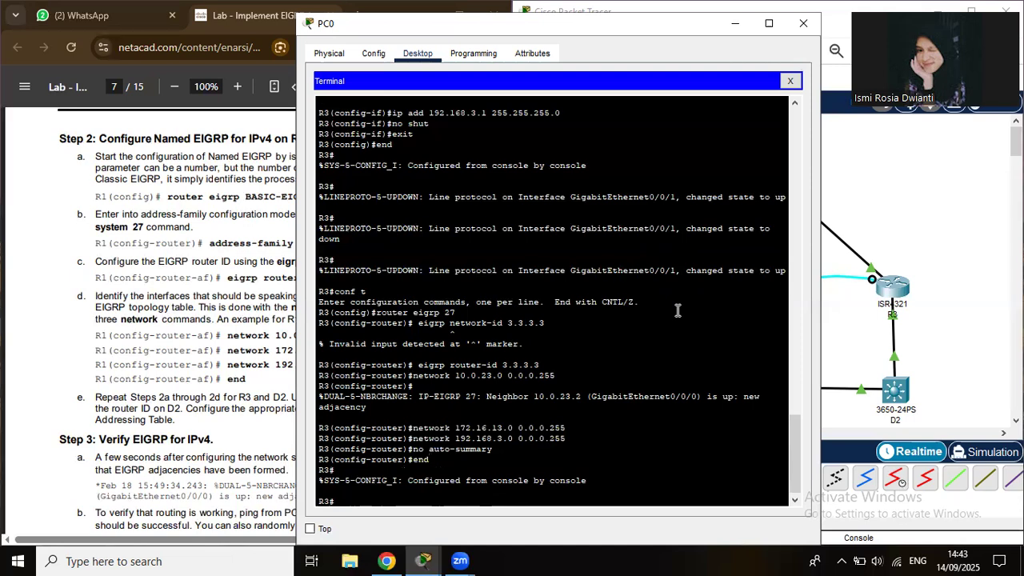
Close PC0's window and move its console cable from R3 to D2's console port.
{"action": "left_click", "coordinate": [802, 24]}
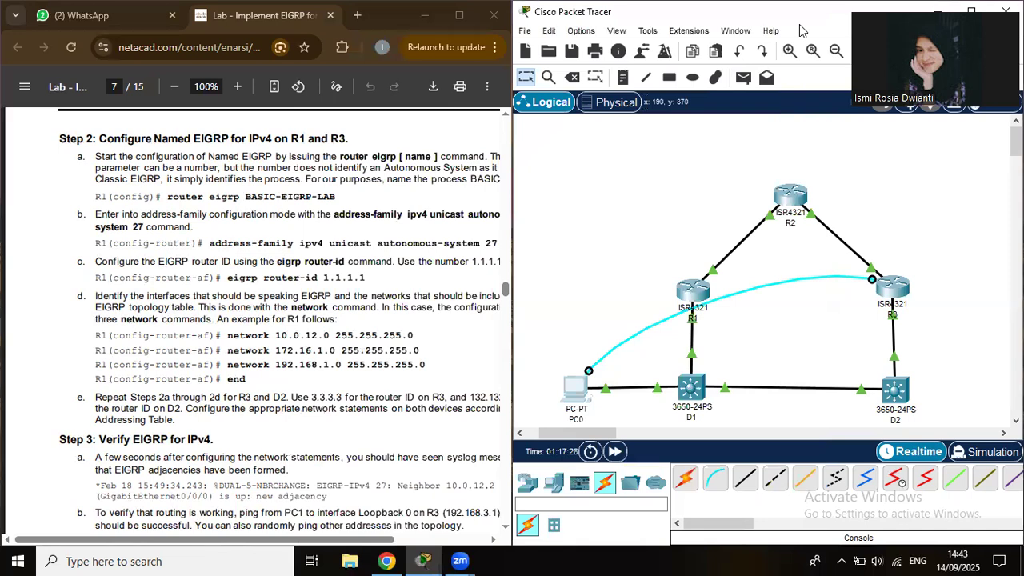
{"action": "left_click", "coordinate": [873, 280]}
{"action": "left_click", "coordinate": [895, 392]}
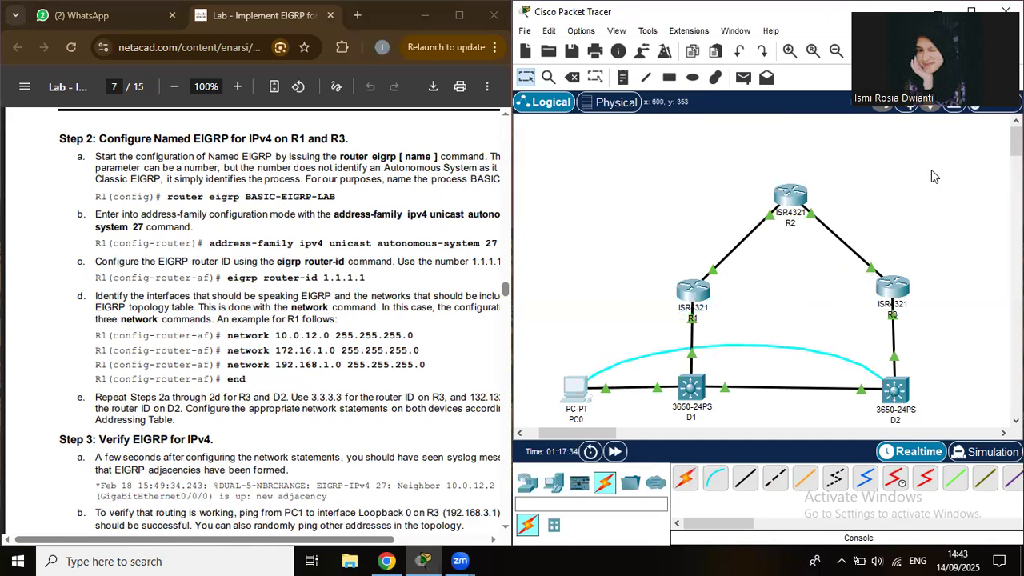
{"action": "left_click", "coordinate": [896, 396]}
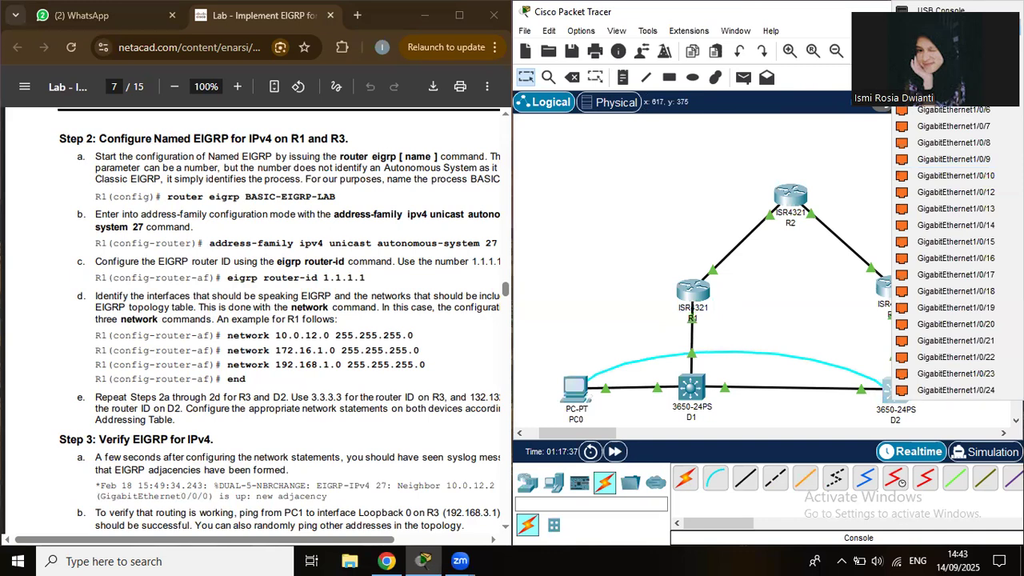
{"action": "left_click", "coordinate": [940, 12]}
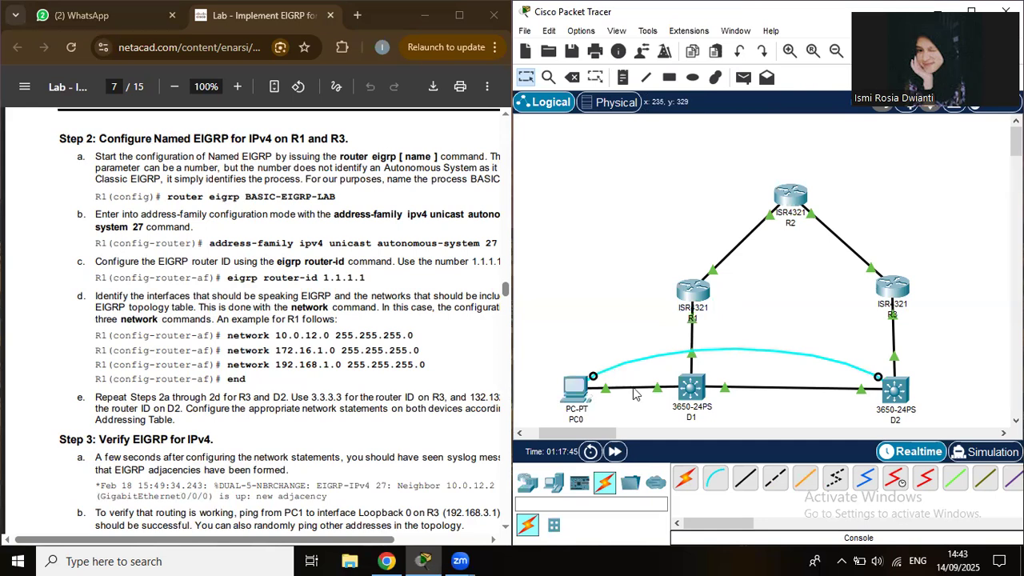
Open PC0's terminal to D2 and start EIGRP process 27 in global configuration mode.
{"action": "left_click", "coordinate": [574, 395]}
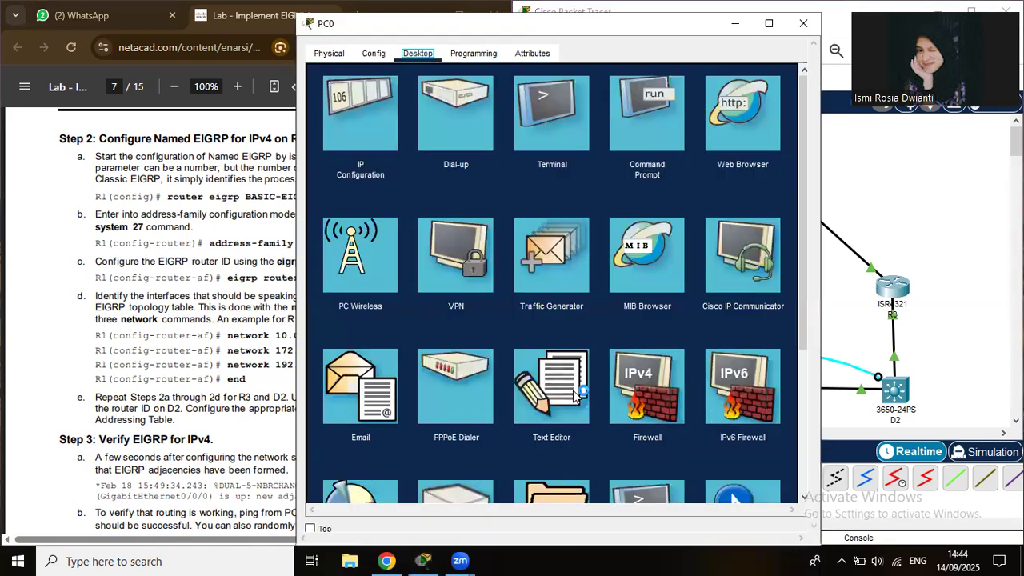
{"action": "left_click", "coordinate": [541, 144]}
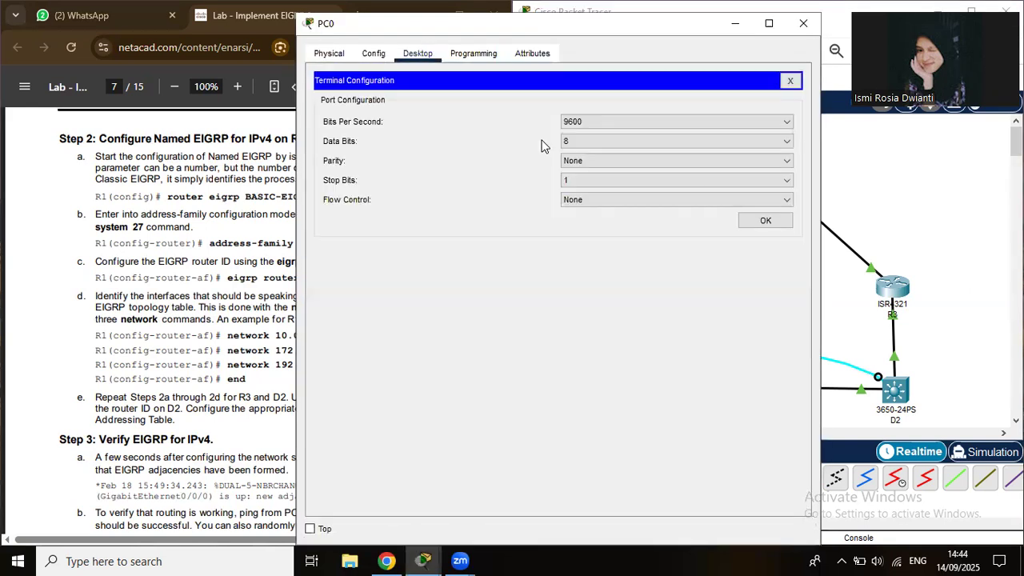
{"action": "left_click", "coordinate": [764, 221]}
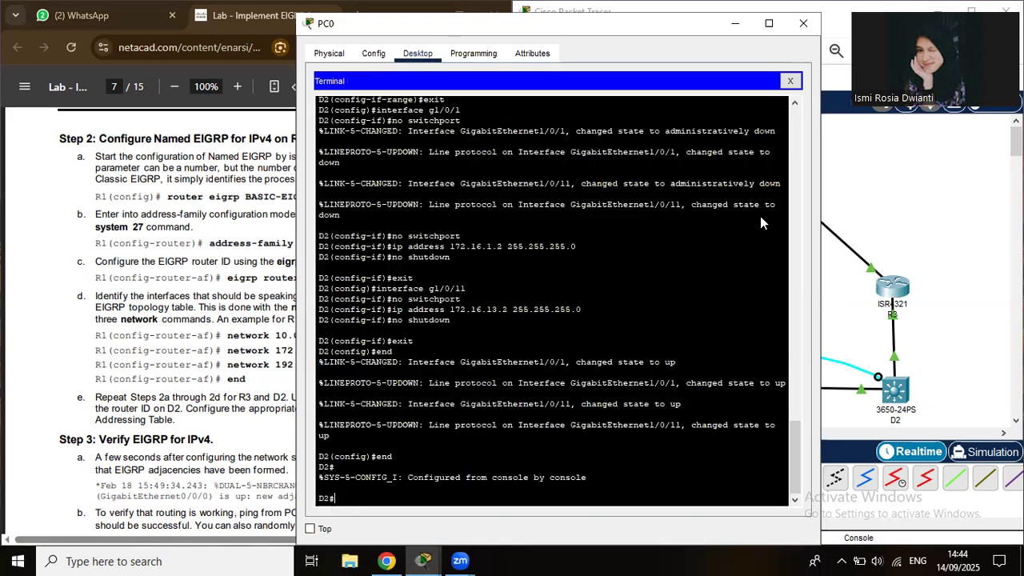
{"action": "type", "text": "conf t"}
{"action": "key", "text": "Return"}
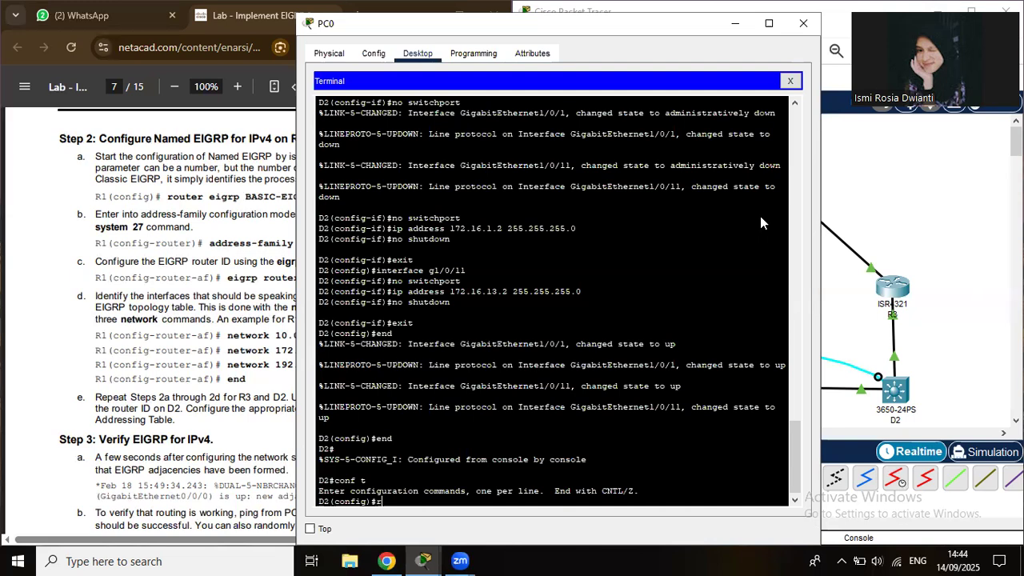
{"action": "type", "text": "outer eigrp 27"}
{"action": "key", "text": "Return"}
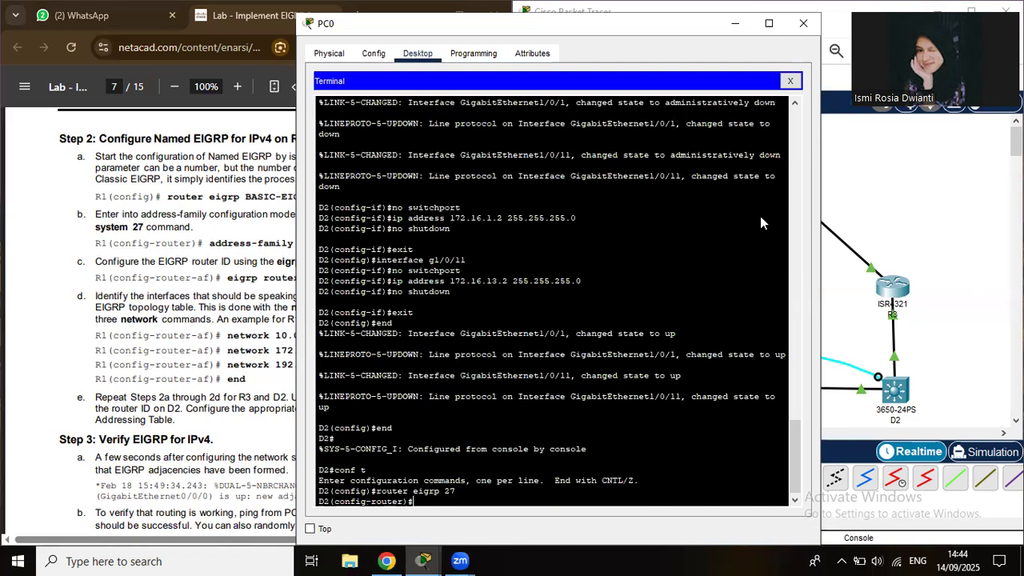
Set D2's router ID to 132.132.132.132 and advertise network 172.16.0.0 0.0.255.255.
{"action": "type", "text": "eigrp router-id"}
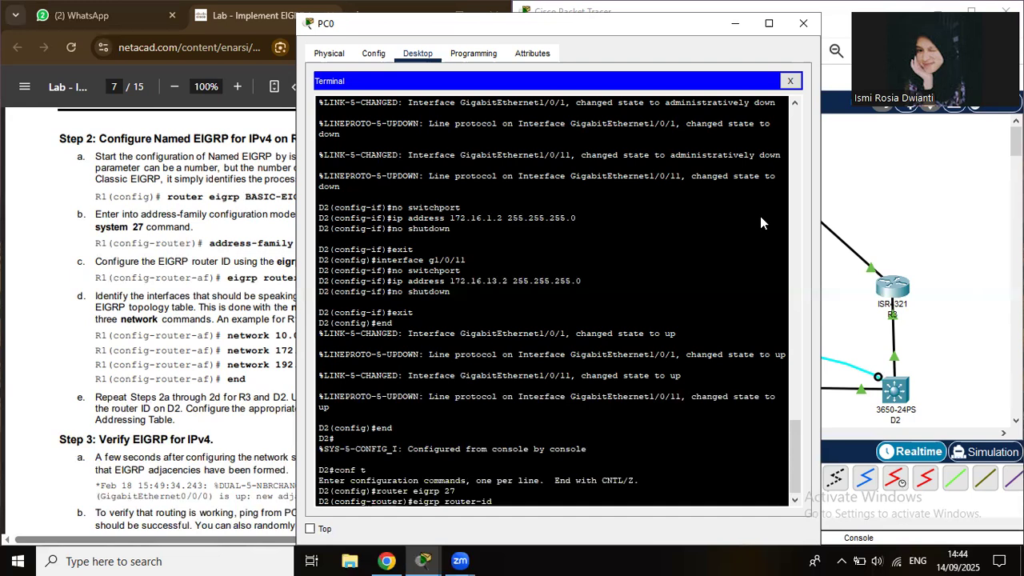
{"action": "type", "text": "132.132.132.132"}
{"action": "key", "text": "Return"}
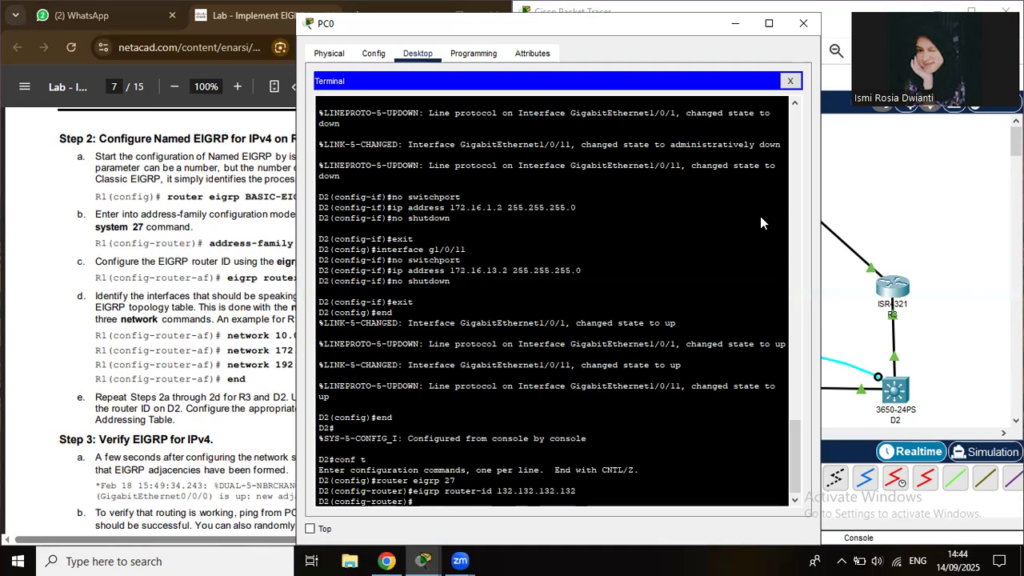
{"action": "type", "text": "network 172. 16.0.0 0.0.255.25"}
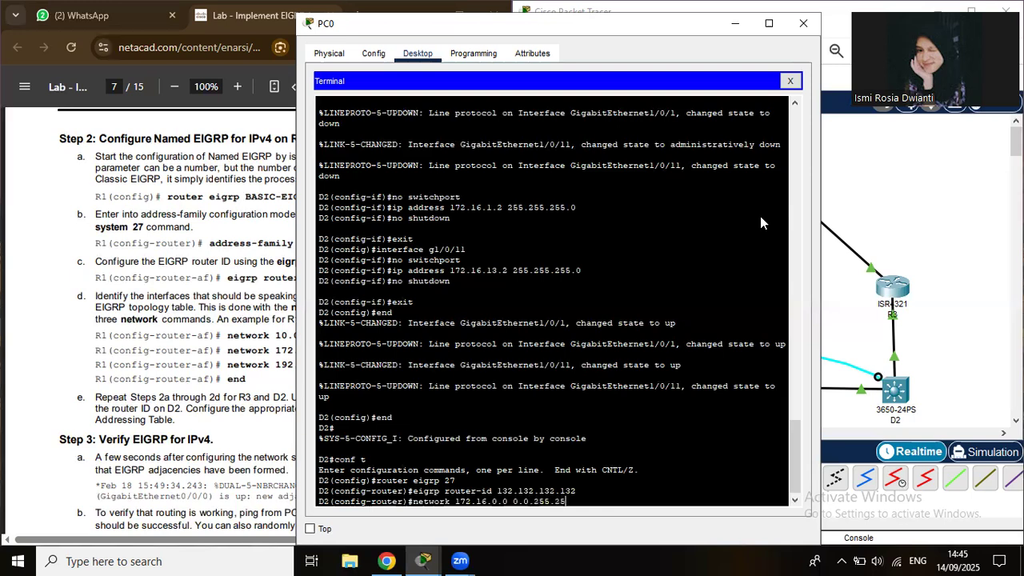
{"action": "type", "text": "5"}
{"action": "key", "text": "Return"}
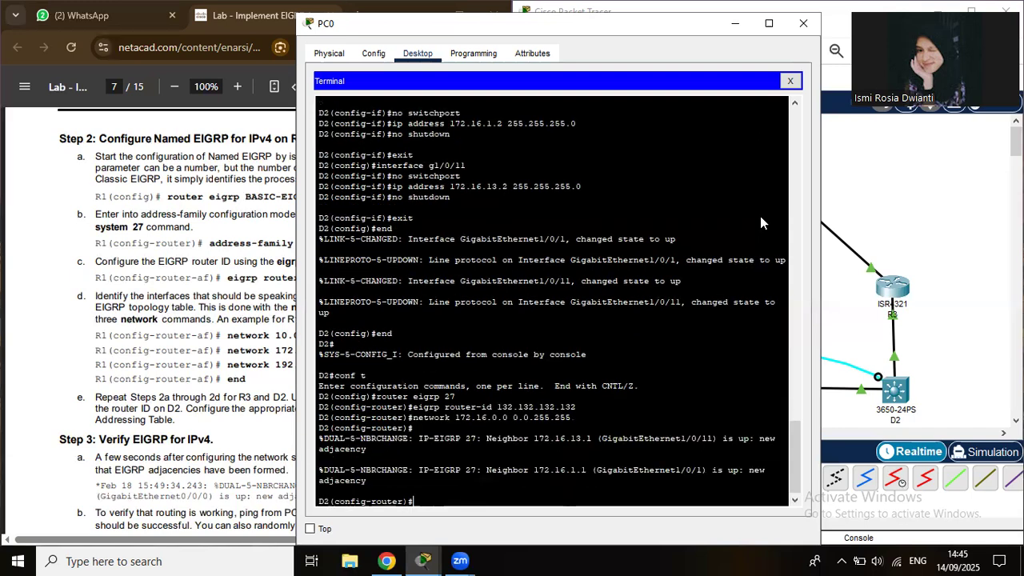
Disable auto-summary and end configuration mode on D2.
{"action": "type", "text": "no auto-summary"}
{"action": "key", "text": "Return"}
{"action": "type", "text": "e"}
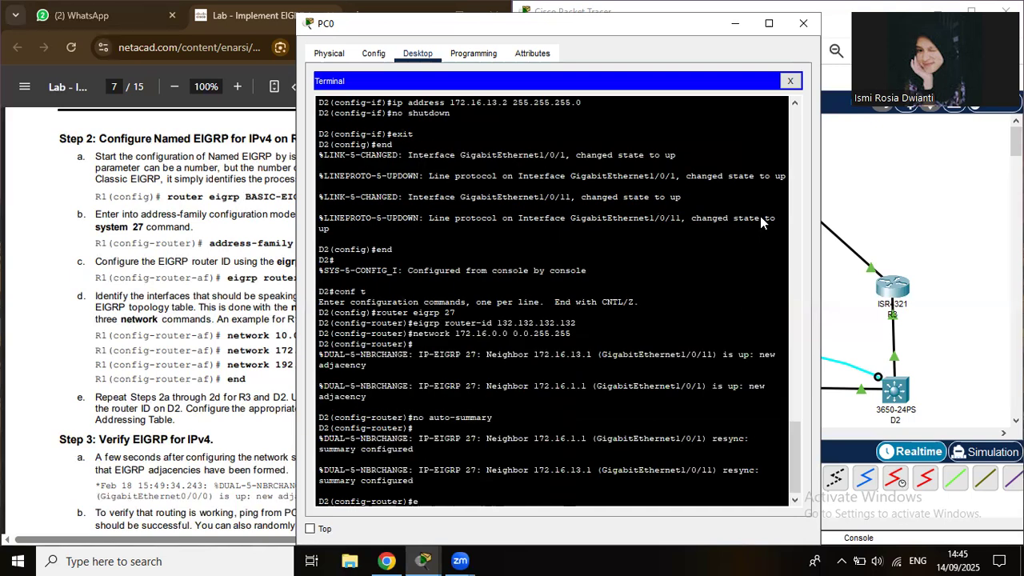
{"action": "type", "text": "nd"}
{"action": "key", "text": "Return"}
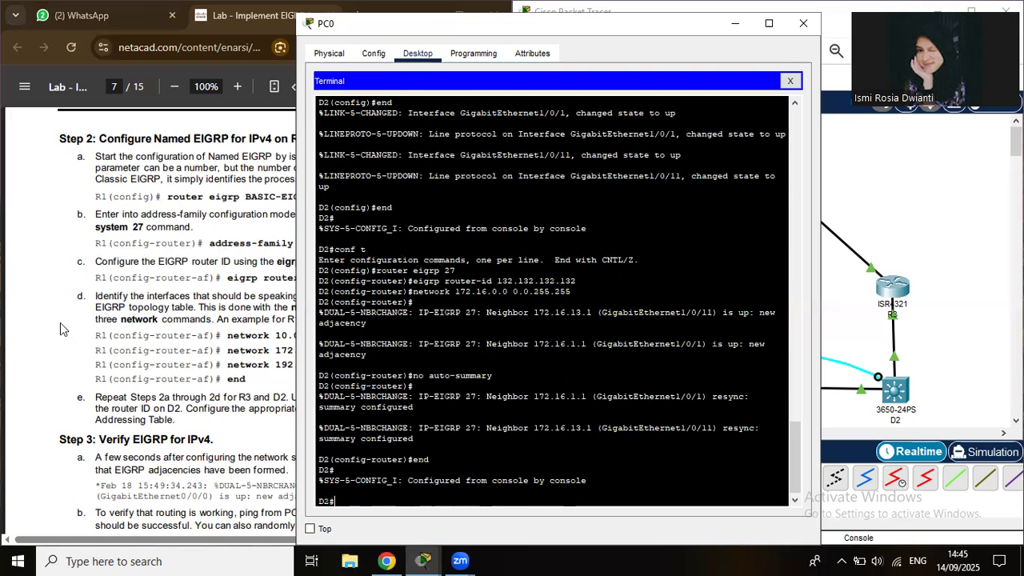
{"action": "left_click", "coordinate": [91, 336]}
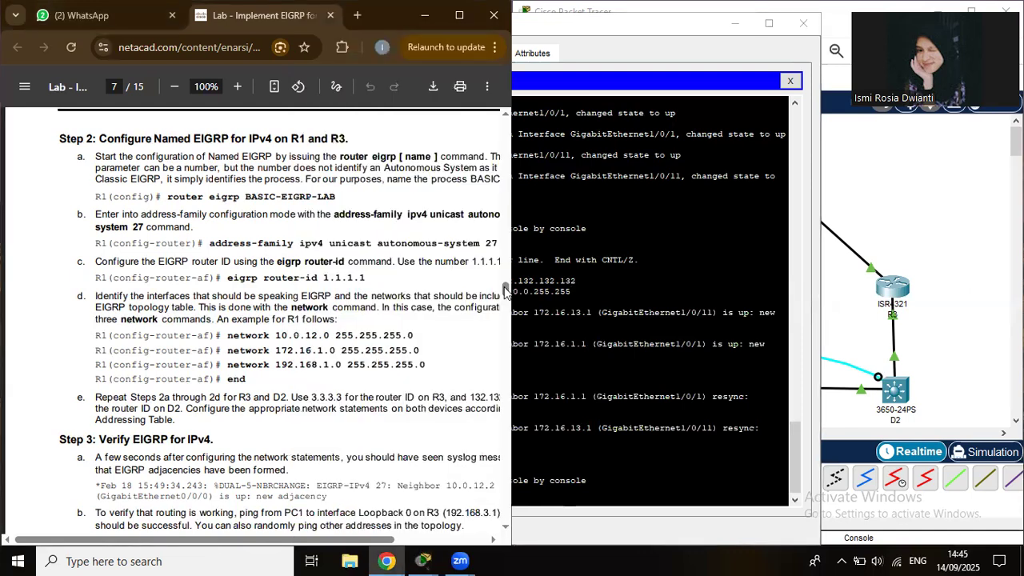
Scroll the lab PDF to page 8's show ip eigrp topology all-links example.
{"action": "scroll", "coordinate": [505, 294], "scroll_direction": "down", "scroll_amount": 5}
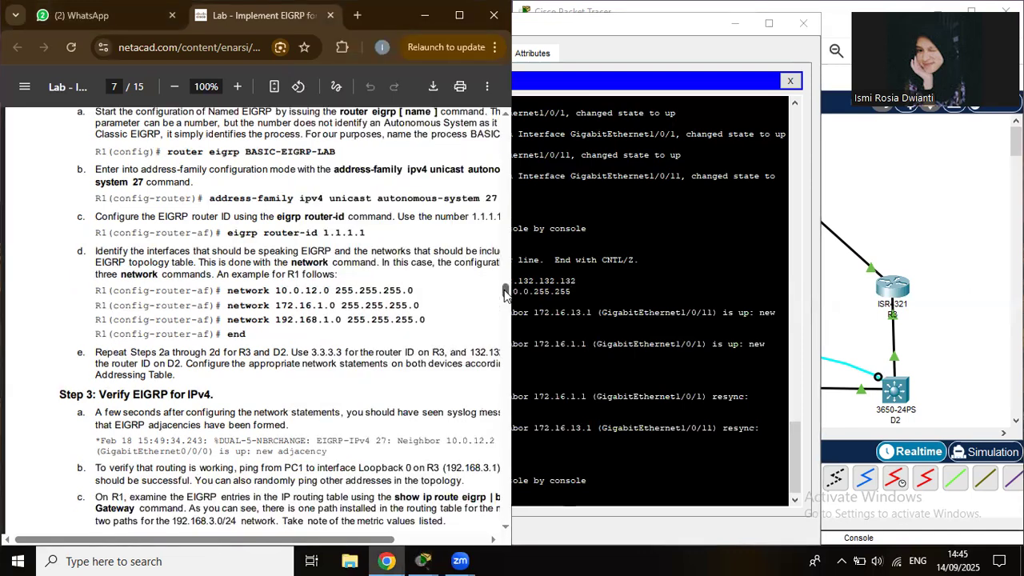
{"action": "scroll", "coordinate": [505, 300], "scroll_direction": "down", "scroll_amount": 1}
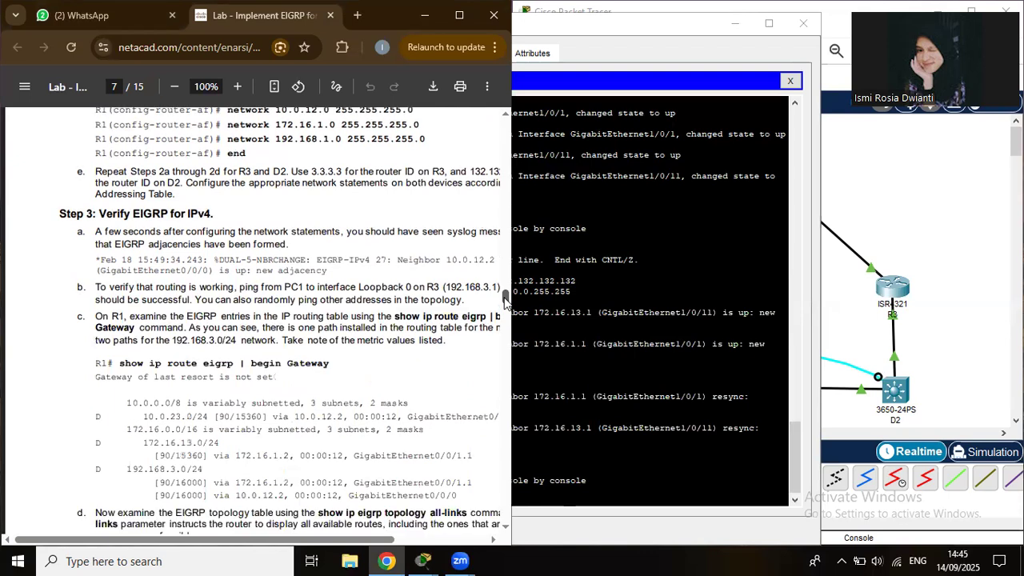
{"action": "scroll", "coordinate": [505, 301], "scroll_direction": "down", "scroll_amount": 1}
{"action": "scroll", "coordinate": [504, 303], "scroll_direction": "down", "scroll_amount": 1}
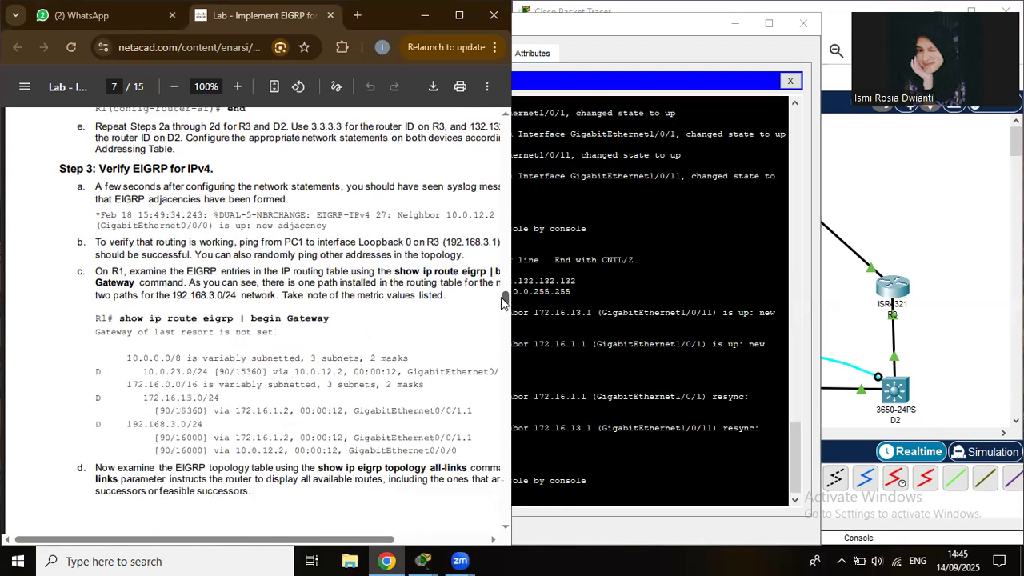
{"action": "scroll", "coordinate": [499, 297], "scroll_direction": "up", "scroll_amount": 1}
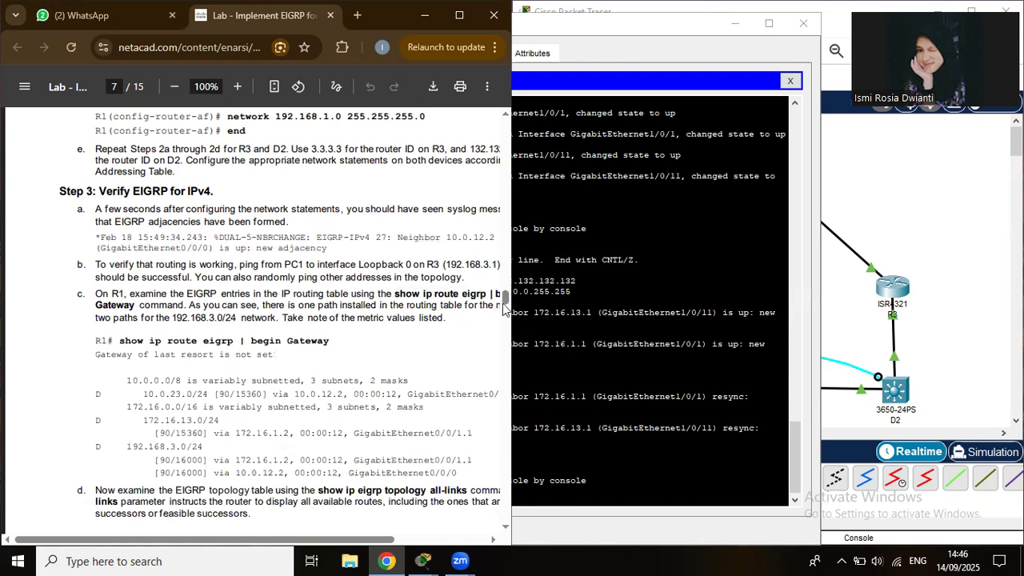
{"action": "left_click_drag", "start_coordinate": [507, 302], "coordinate": [505, 329]}
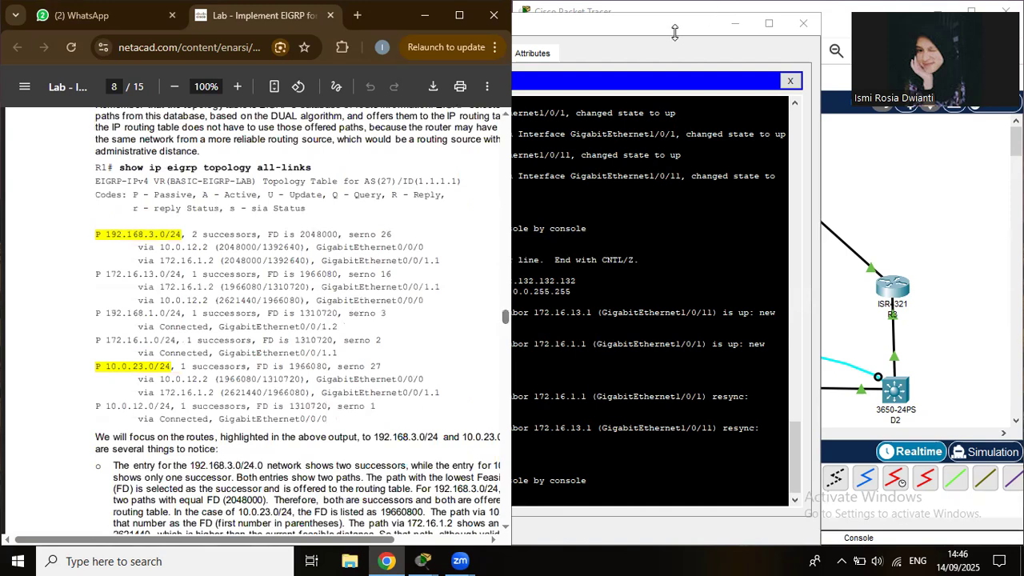
{"action": "left_click", "coordinate": [804, 29]}
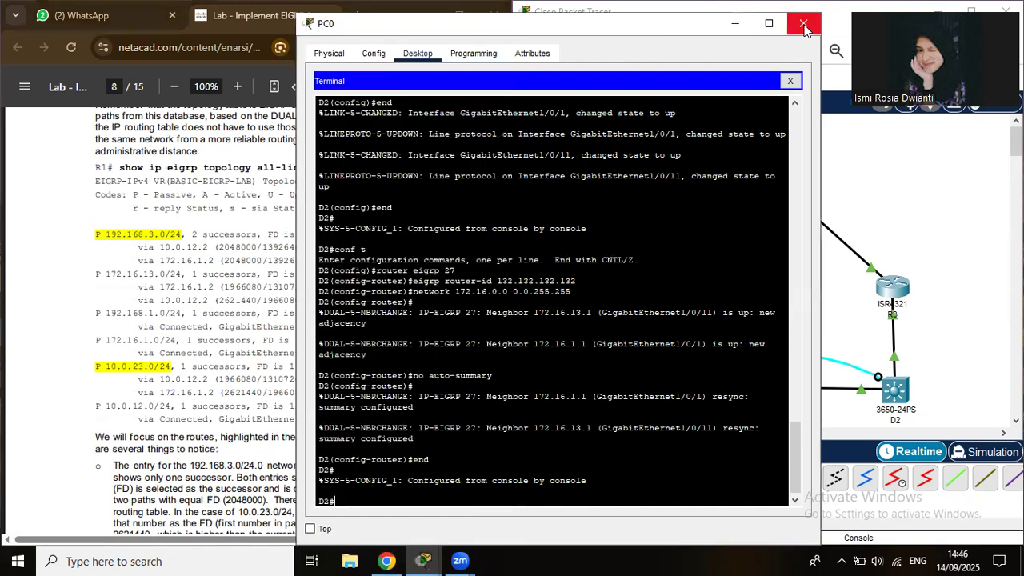
Close PC0 and reconnect its console cable to R1's Console port.
{"action": "left_click", "coordinate": [804, 27]}
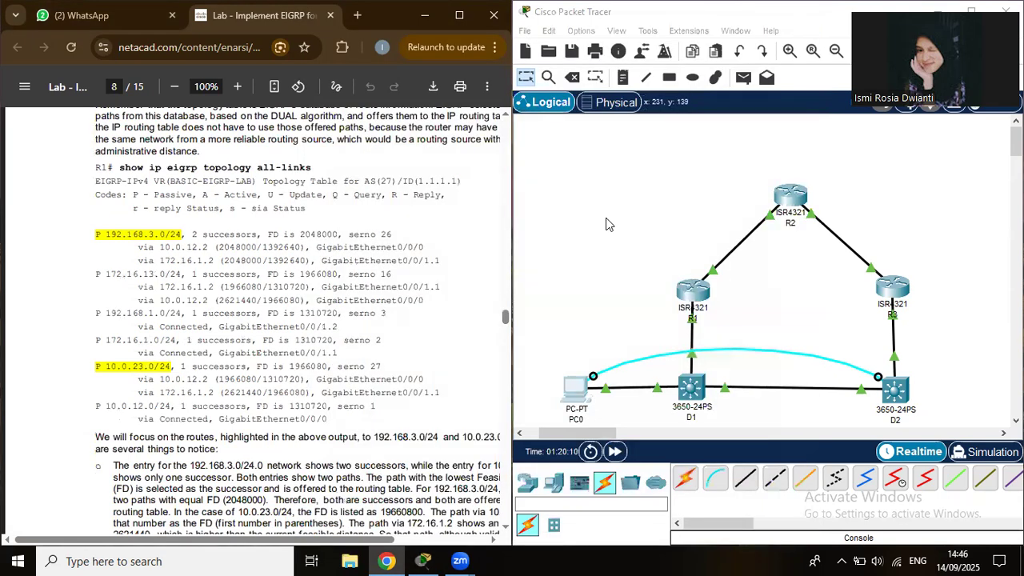
{"action": "left_click", "coordinate": [692, 294]}
{"action": "left_click", "coordinate": [724, 335]}
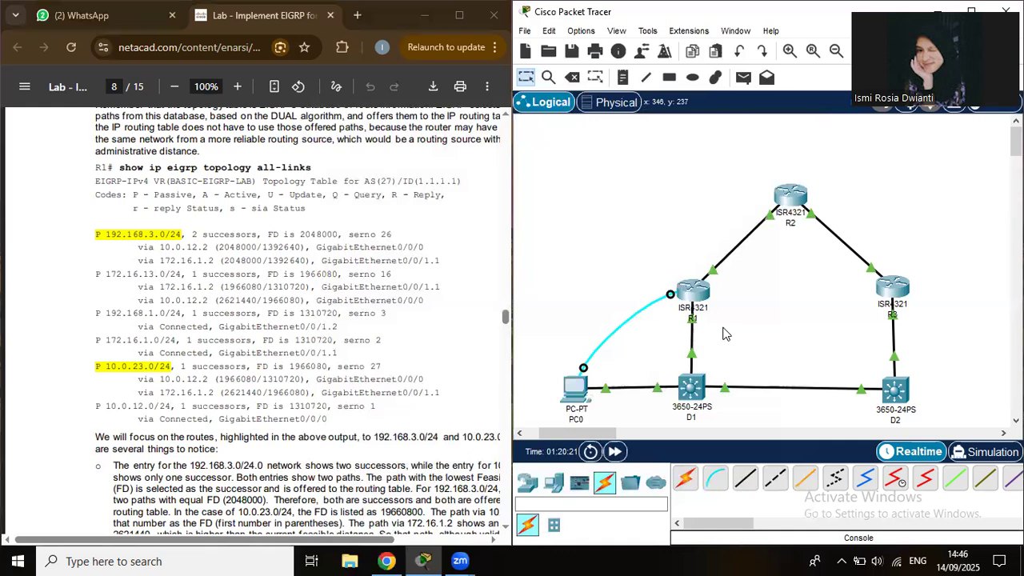
{"action": "left_click", "coordinate": [575, 390]}
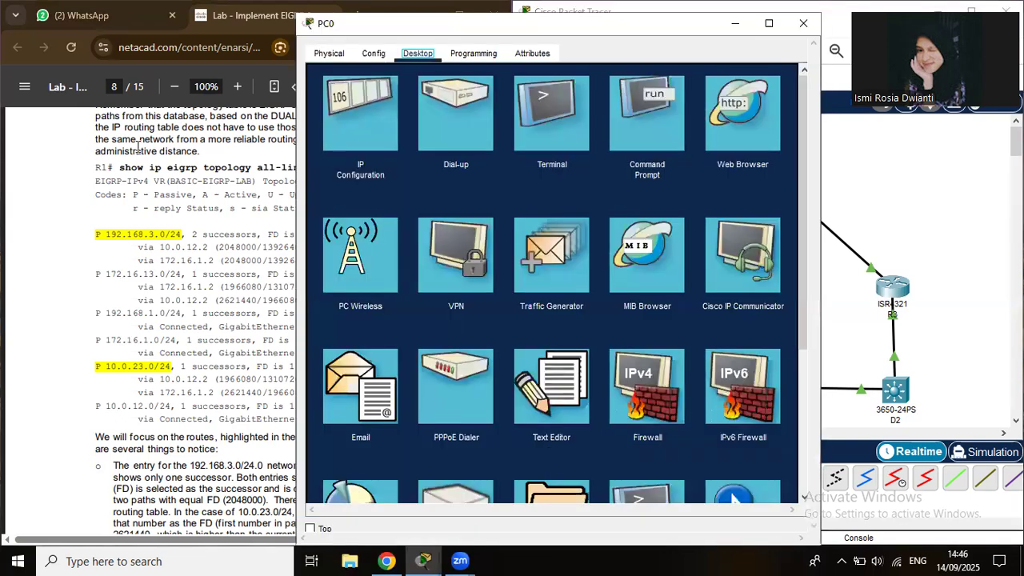
Copy 'show ip eigrp topology all-links' from the PDF and open PC0's terminal at 9600 baud.
{"action": "left_click", "coordinate": [120, 166]}
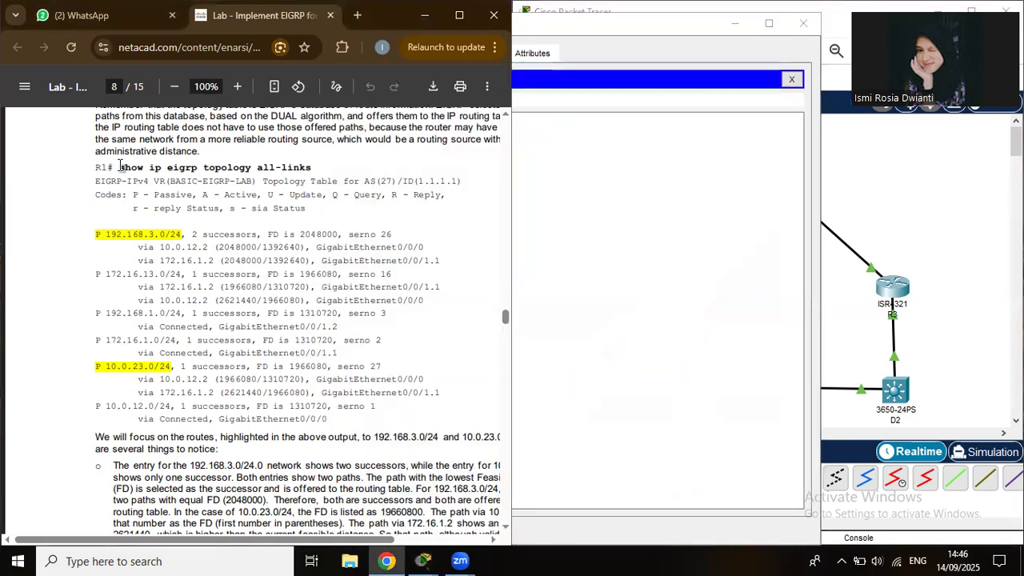
{"action": "left_click_drag", "start_coordinate": [120, 167], "coordinate": [311, 166]}
{"action": "key", "text": "super+c"}
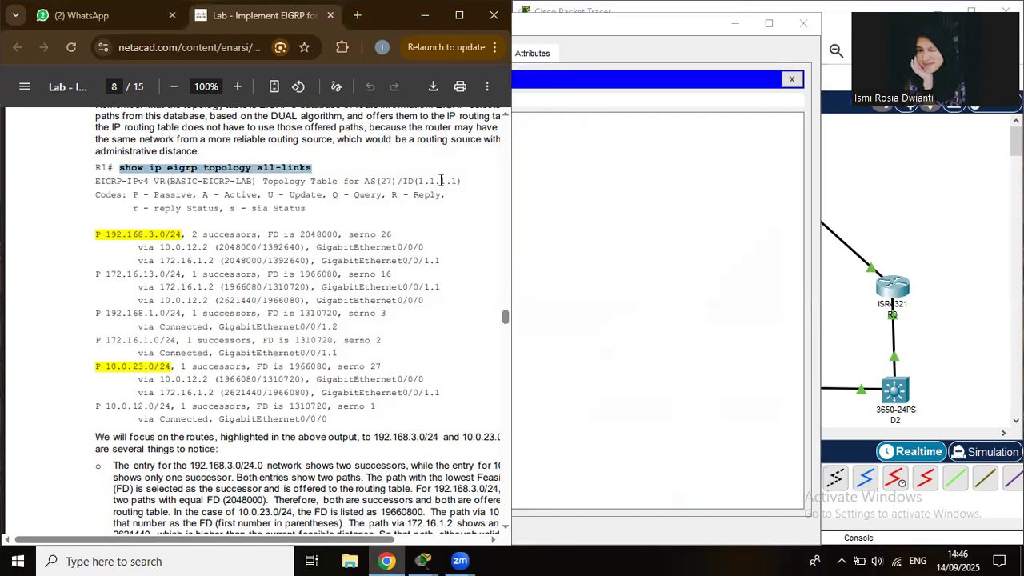
{"action": "left_click", "coordinate": [705, 137]}
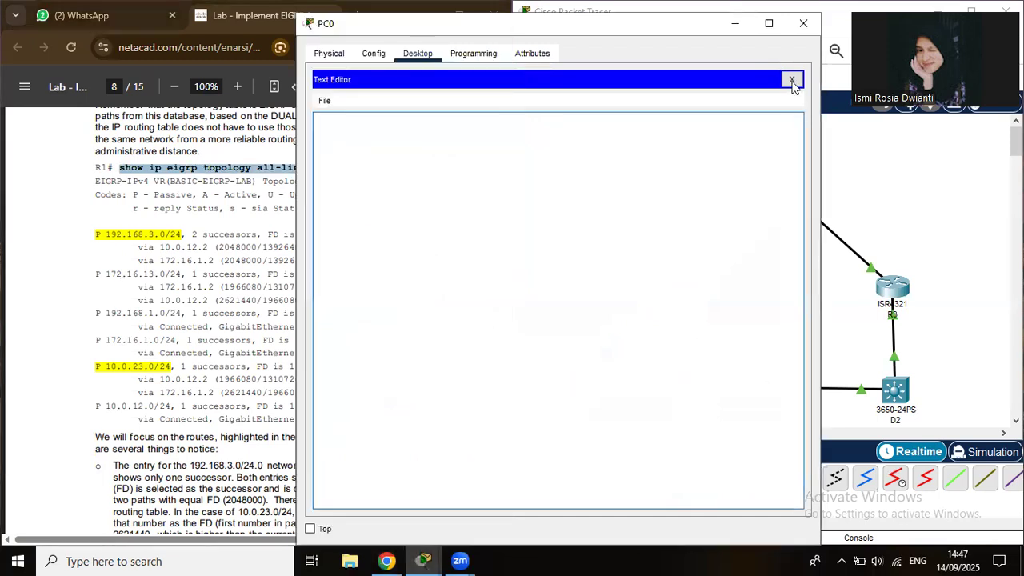
{"action": "left_click", "coordinate": [792, 82]}
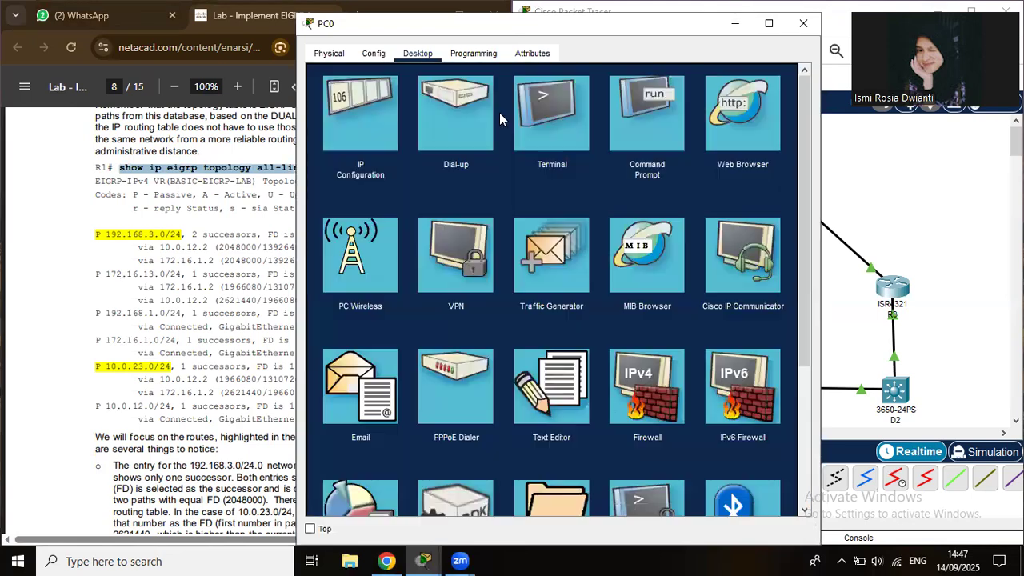
{"action": "left_click", "coordinate": [549, 120]}
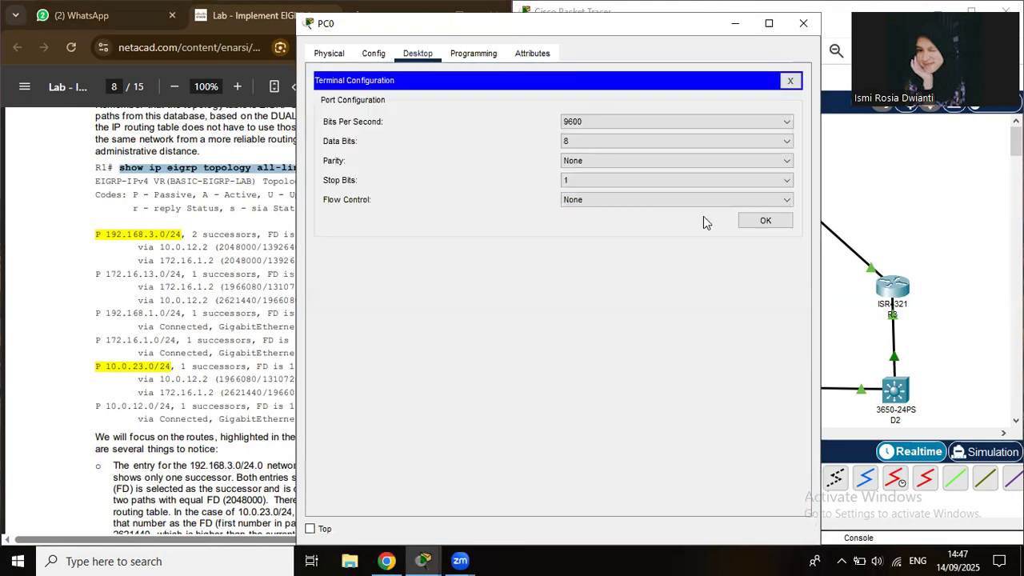
{"action": "left_click", "coordinate": [766, 222]}
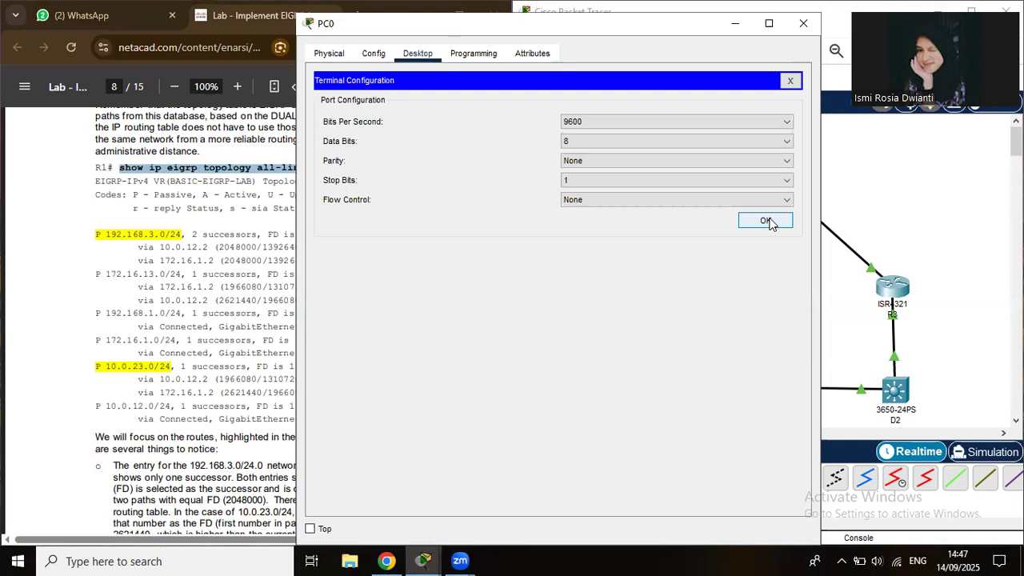
Paste and run 'show ip eigrp topology all-links' at R1's prompt.
{"action": "right_click", "coordinate": [435, 475]}
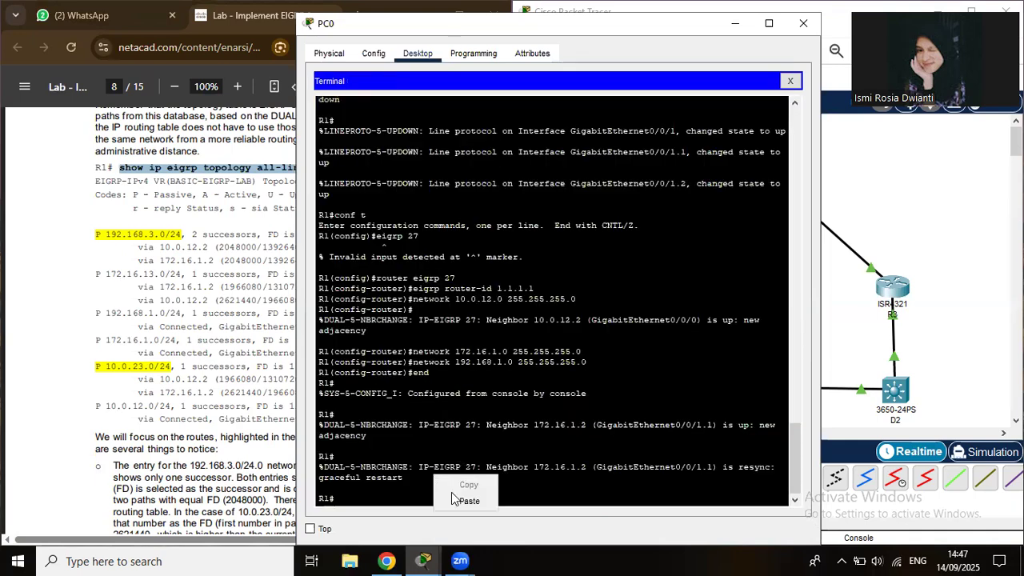
{"action": "left_click", "coordinate": [467, 501]}
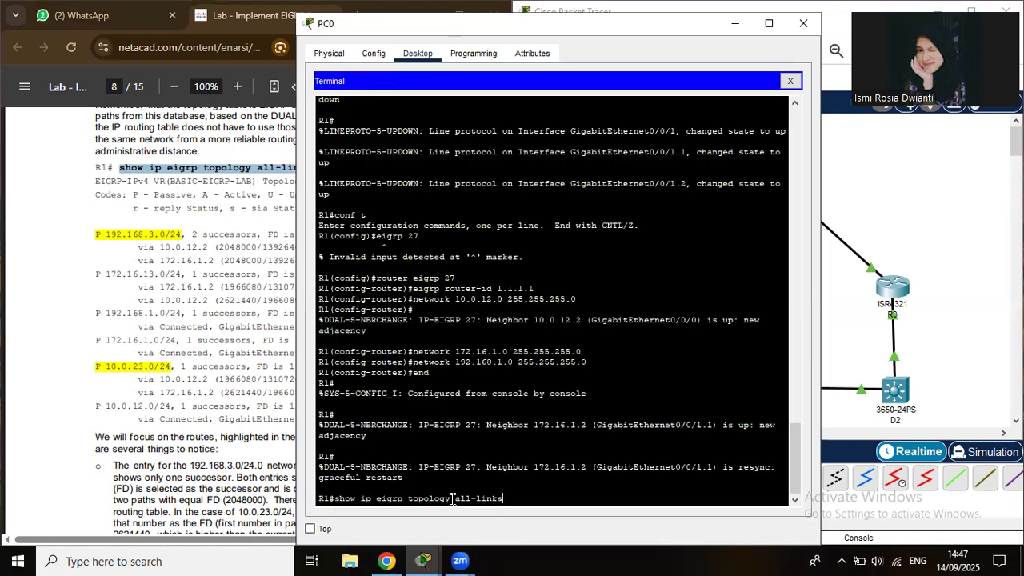
{"action": "key", "text": "Return"}
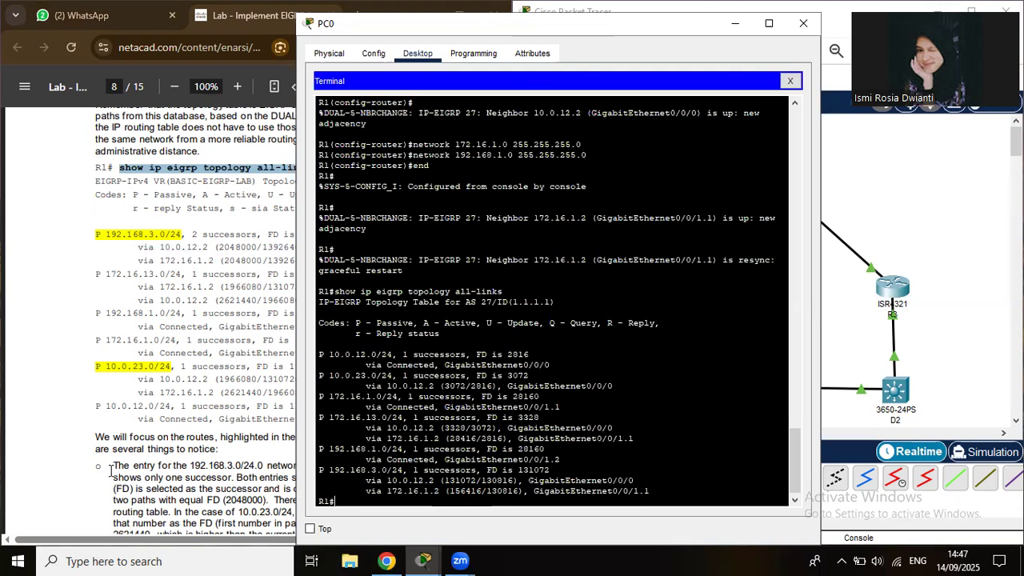
Scroll the lab PDF through pages 9 and 10 to Part 3 Step 1 on passive interfaces.
{"action": "left_click", "coordinate": [111, 470]}
{"action": "scroll", "coordinate": [110, 470], "scroll_direction": "down", "scroll_amount": 1}
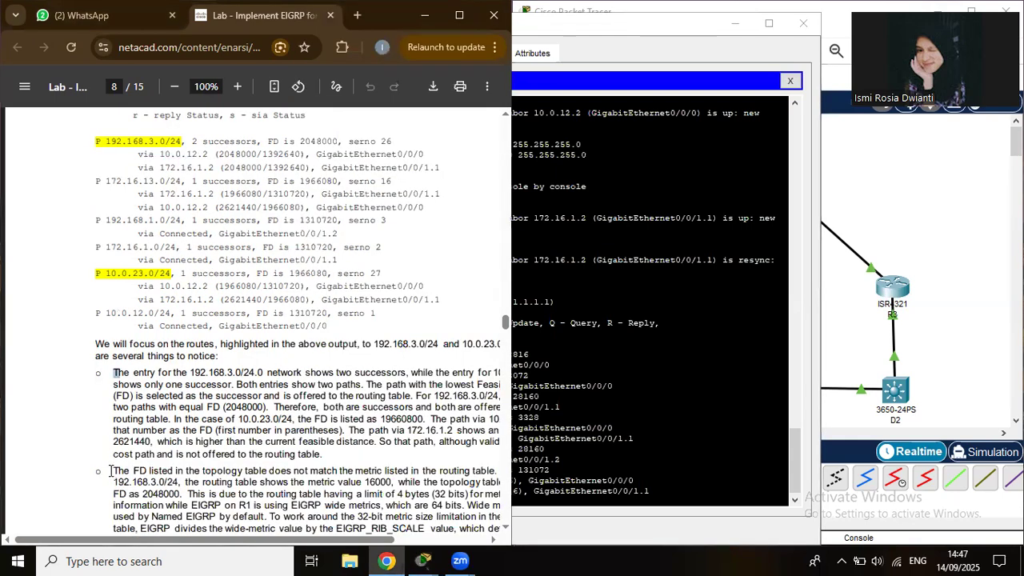
{"action": "scroll", "coordinate": [124, 412], "scroll_direction": "down", "scroll_amount": 5}
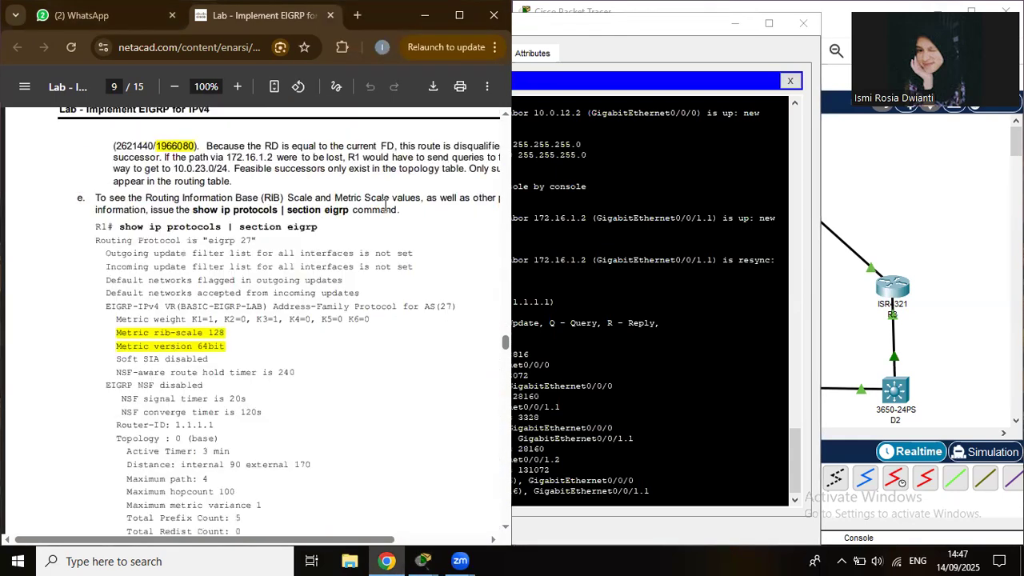
{"action": "scroll", "coordinate": [387, 206], "scroll_direction": "up", "scroll_amount": 1}
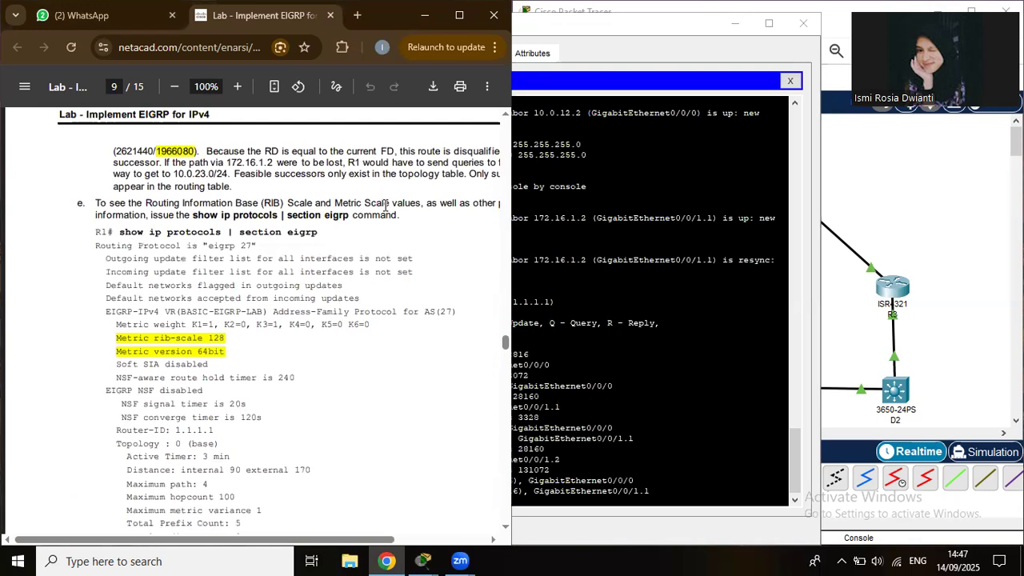
{"action": "scroll", "coordinate": [385, 205], "scroll_direction": "down", "scroll_amount": 3}
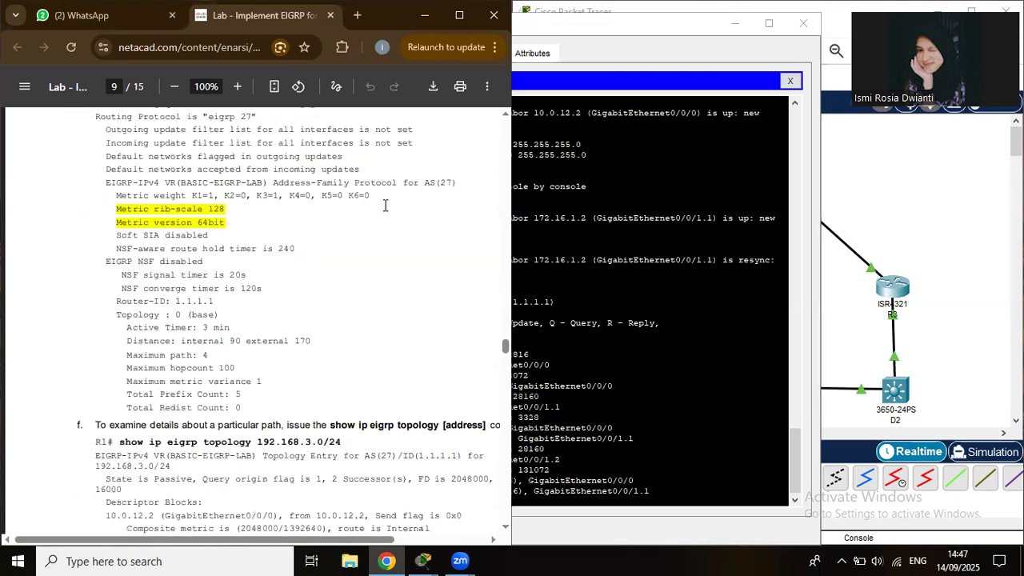
{"action": "scroll", "coordinate": [325, 318], "scroll_direction": "down", "scroll_amount": 2}
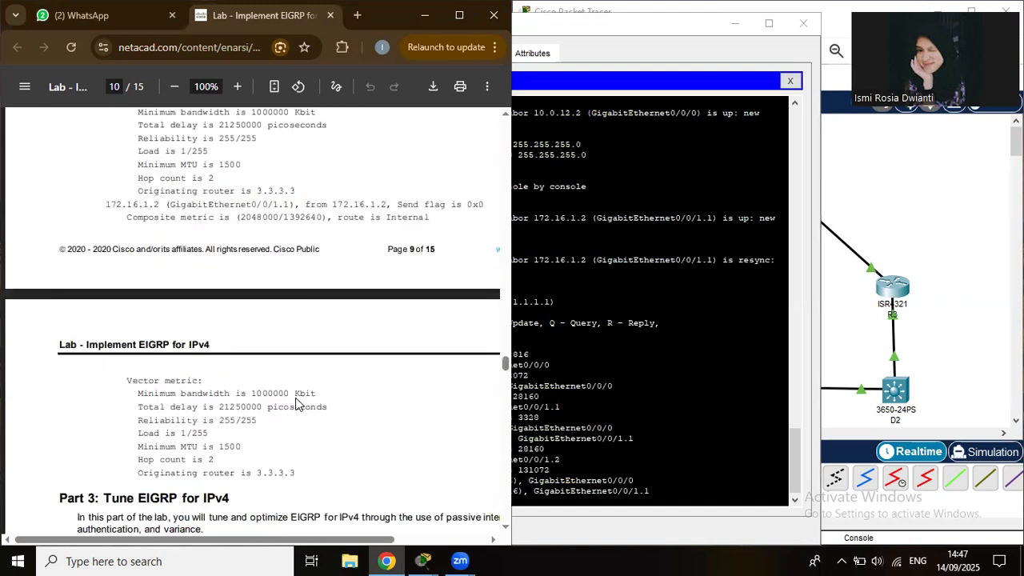
{"action": "scroll", "coordinate": [296, 404], "scroll_direction": "down", "scroll_amount": 5}
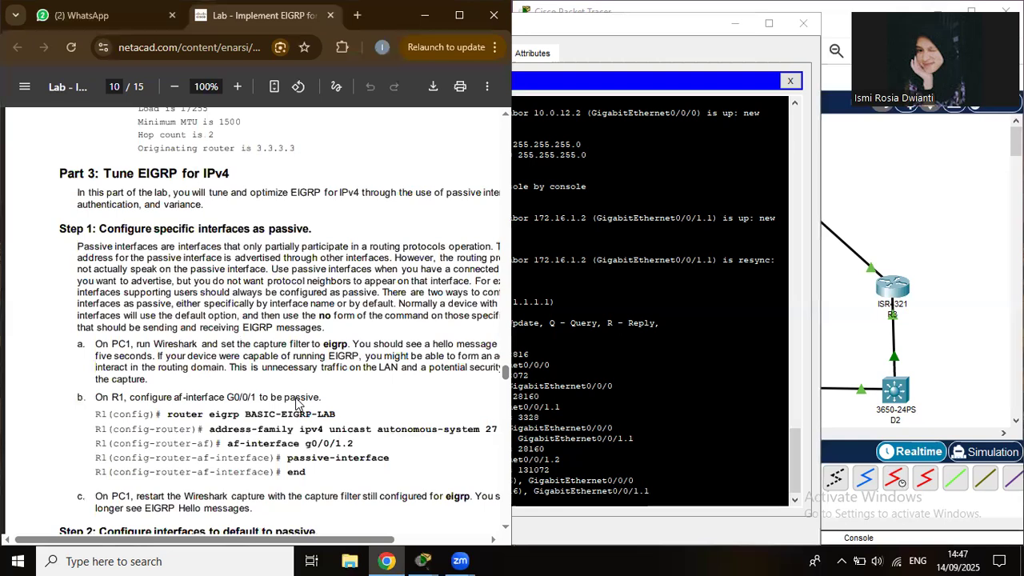
{"action": "scroll", "coordinate": [296, 404], "scroll_direction": "down", "scroll_amount": 2}
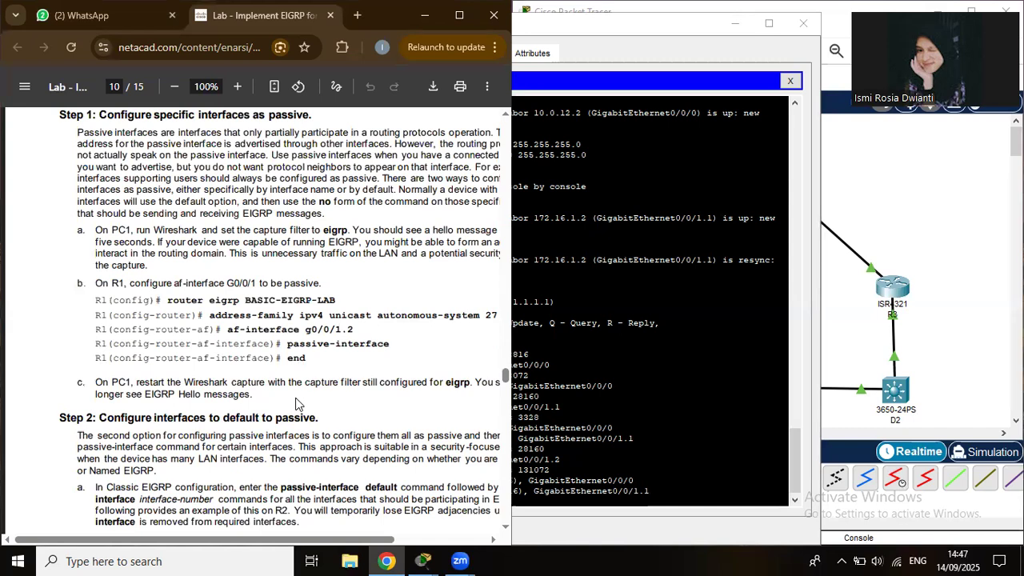
{"action": "scroll", "coordinate": [296, 404], "scroll_direction": "up", "scroll_amount": 1}
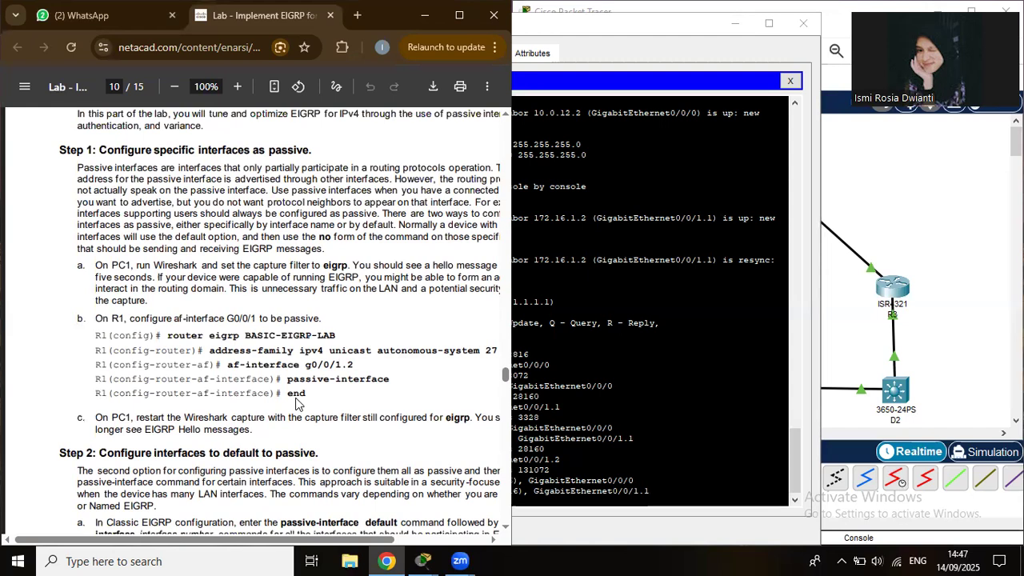
{"action": "scroll", "coordinate": [295, 404], "scroll_direction": "down", "scroll_amount": 1}
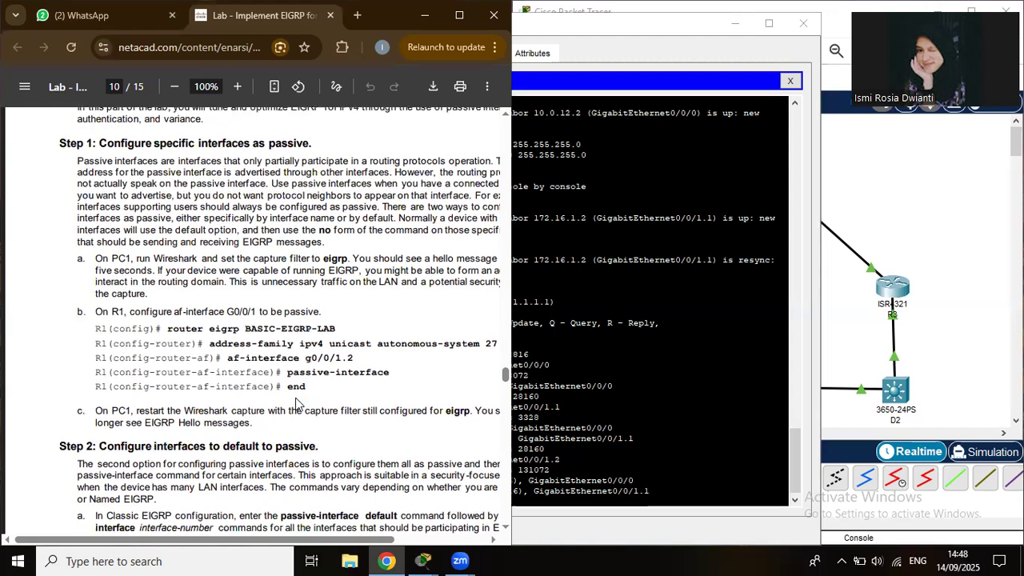
{"action": "left_click", "coordinate": [549, 395]}
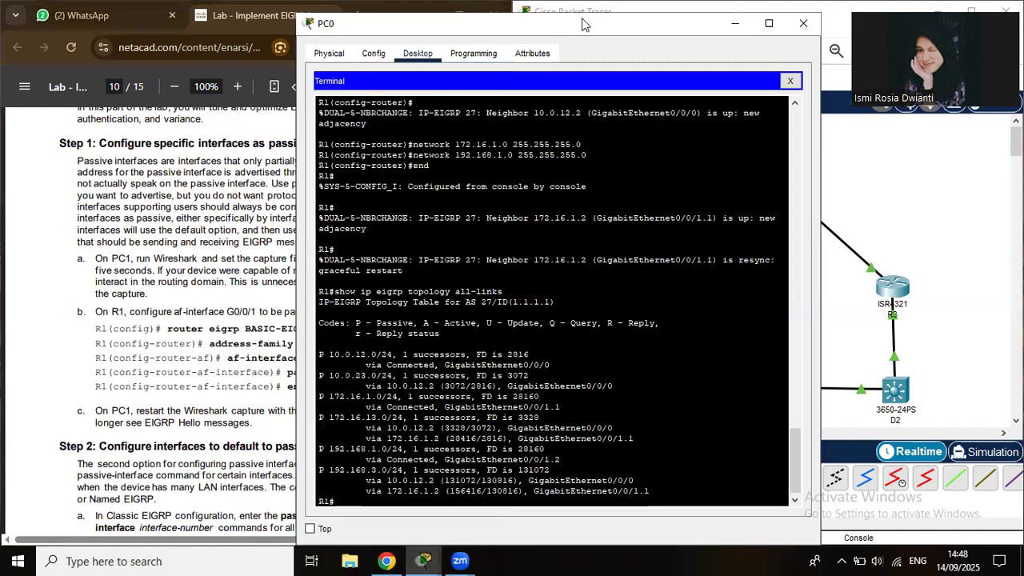
Shift the terminal right and enter R1's global configuration mode with conf t.
{"action": "left_click_drag", "start_coordinate": [583, 25], "coordinate": [741, 23]}
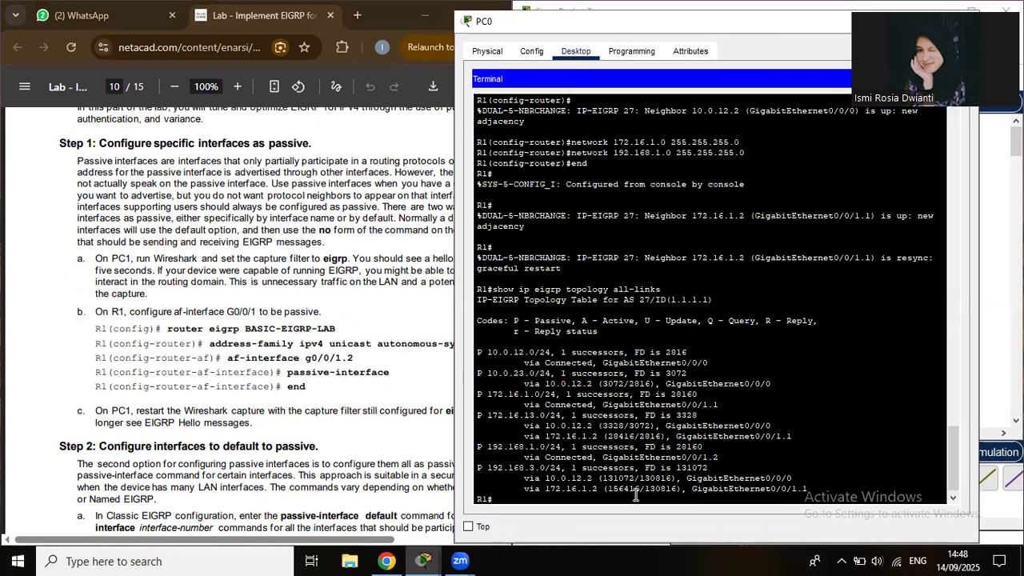
{"action": "type", "text": "conf t"}
{"action": "key", "text": "Return"}
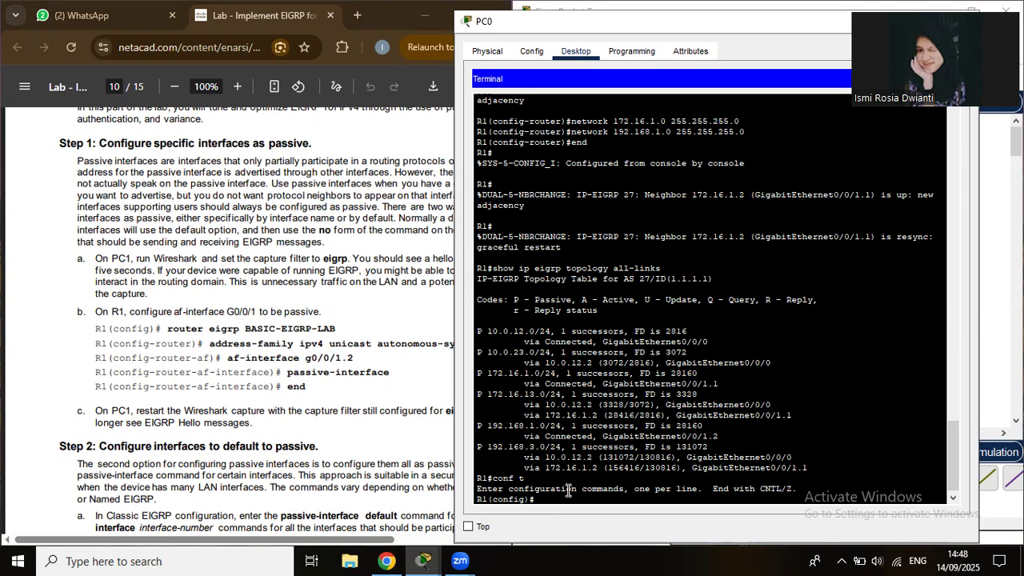
Clear the stray key chain text and enter router eigrp 27 on R1.
{"action": "type", "text": "ey chain EIGRP"}
{"action": "key", "text": "BackSpace"}
{"action": "key", "text": "BackSpace"}
{"action": "key", "text": "BackSpace"}
{"action": "key", "text": "BackSpace"}
{"action": "key", "text": "BackSpace"}
{"action": "key", "text": "BackSpace"}
{"action": "key", "text": "BackSpace"}
{"action": "key", "text": "BackSpace"}
{"action": "key", "text": "BackSpace"}
{"action": "key", "text": "BackSpace"}
{"action": "key", "text": "BackSpace"}
{"action": "key", "text": "BackSpace"}
{"action": "key", "text": "BackSpace"}
{"action": "key", "text": "BackSpace"}
{"action": "key", "text": "BackSpace"}
{"action": "type", "text": "ROUTER"}
{"action": "key", "text": "BackSpace"}
{"action": "key", "text": "BackSpace"}
{"action": "key", "text": "BackSpace"}
{"action": "key", "text": "BackSpace"}
{"action": "key", "text": "BackSpace"}
{"action": "key", "text": "BackSpace"}
{"action": "type", "text": "router eigrp 27"}
{"action": "key", "text": "Return"}
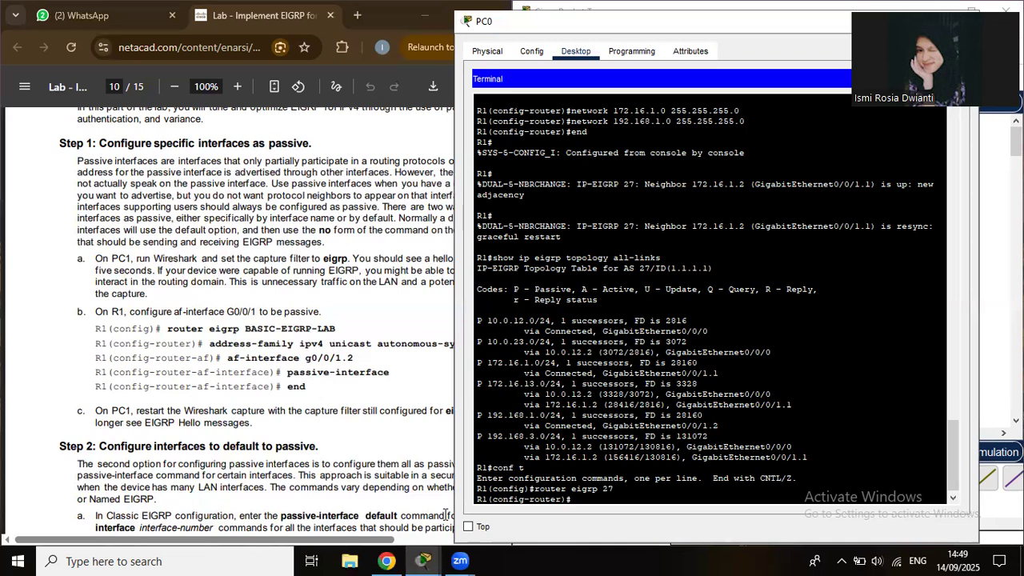
Make all of R1's EIGRP interfaces passive by default.
{"action": "type", "text": "pad"}
{"action": "key", "text": "BackSpace"}
{"action": "type", "text": "ssive-interface default"}
{"action": "key", "text": "Return"}
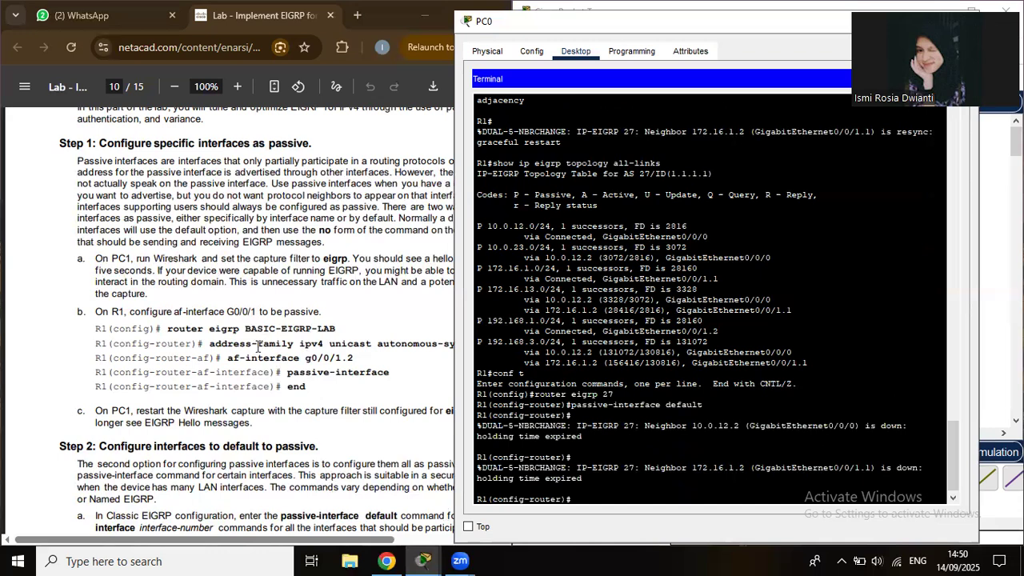
Also make g0/0/1 passive on R1, end configuration, and close PC0's terminal.
{"action": "key", "text": "Up"}
{"action": "key", "text": "BackSpace"}
{"action": "key", "text": "BackSpace"}
{"action": "key", "text": "BackSpace"}
{"action": "key", "text": "BackSpace"}
{"action": "key", "text": "BackSpace"}
{"action": "key", "text": "BackSpace"}
{"action": "key", "text": "BackSpace"}
{"action": "type", "text": "g0/0/1"}
{"action": "key", "text": "Return"}
{"action": "type", "text": "end"}
{"action": "key", "text": "Return"}
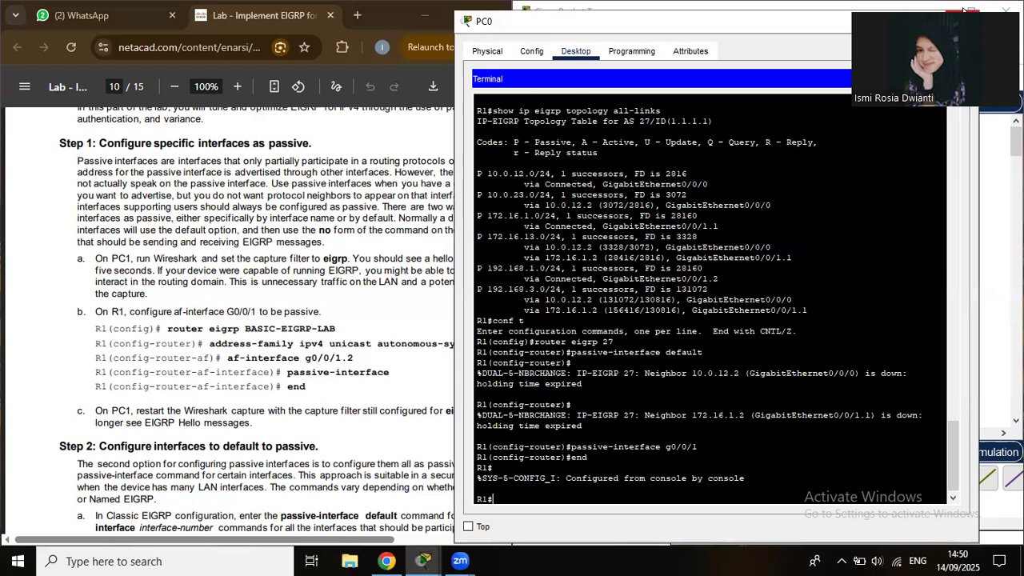
{"action": "key", "text": "alt+F4"}
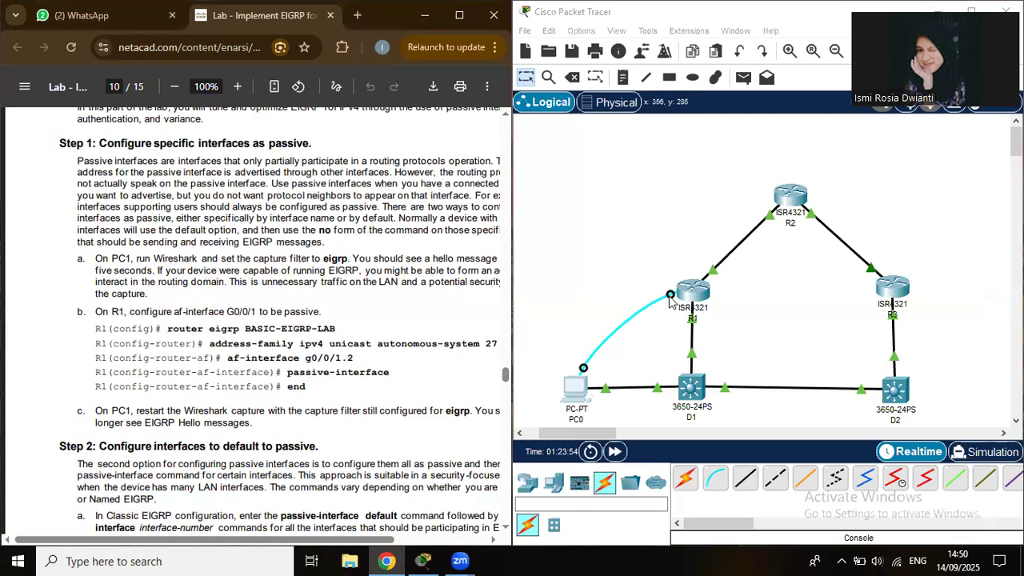
Move PC0's console cable onto R2's Console port.
{"action": "left_click", "coordinate": [670, 300]}
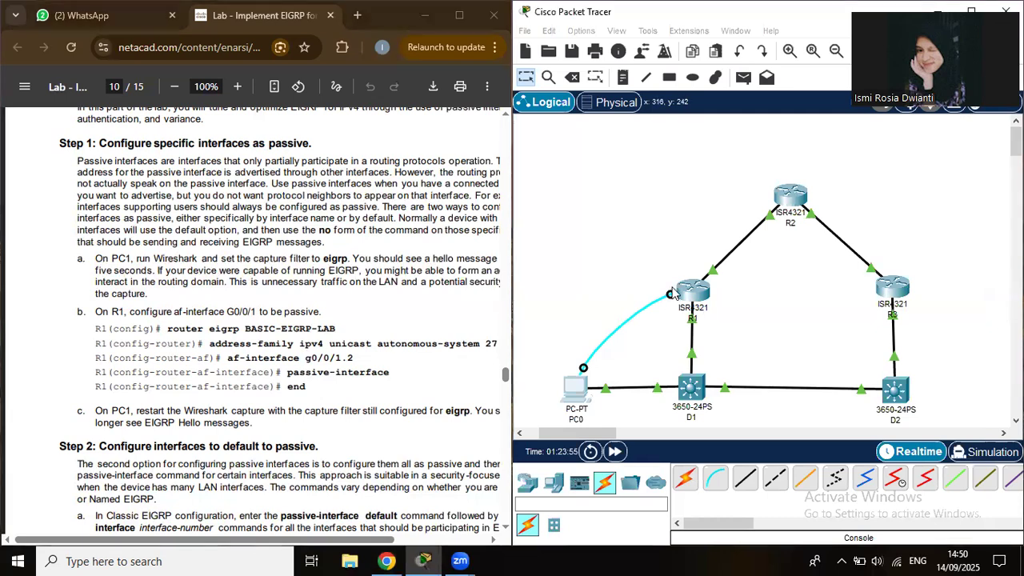
{"action": "left_click", "coordinate": [794, 195]}
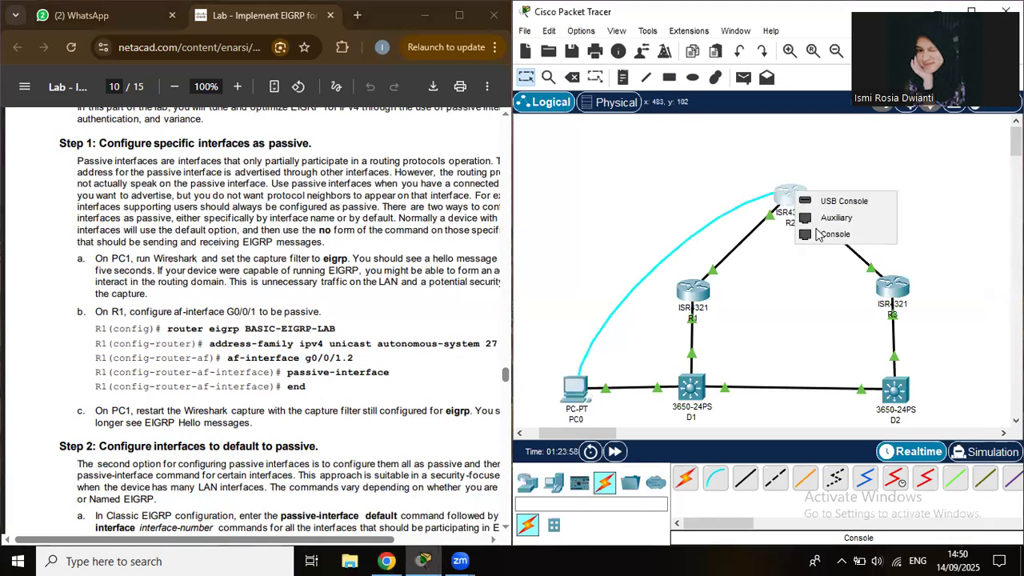
{"action": "left_click", "coordinate": [817, 232]}
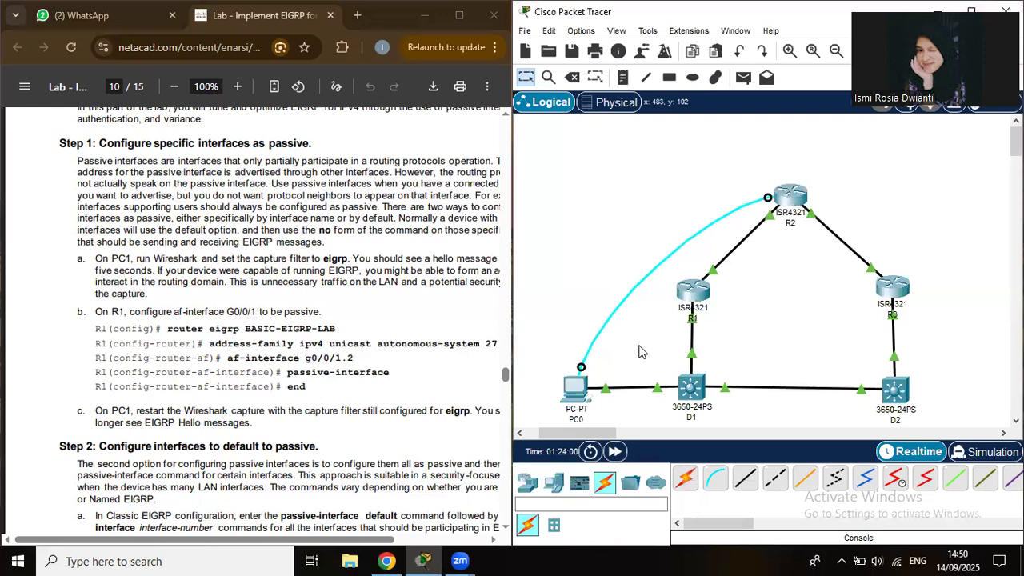
Open PC0's terminal with default settings to reach R2's console.
{"action": "left_click", "coordinate": [582, 400]}
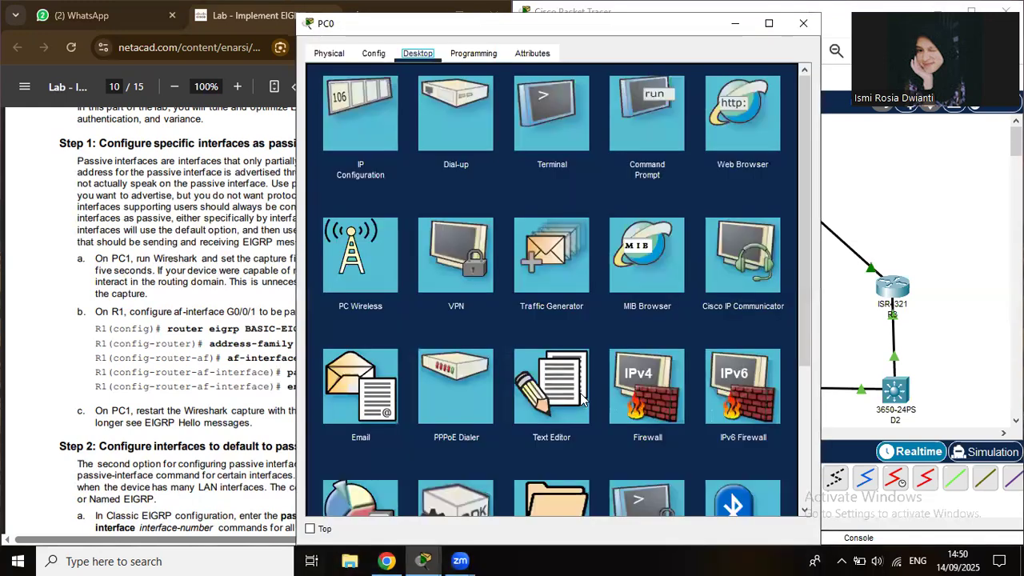
{"action": "left_click", "coordinate": [582, 400]}
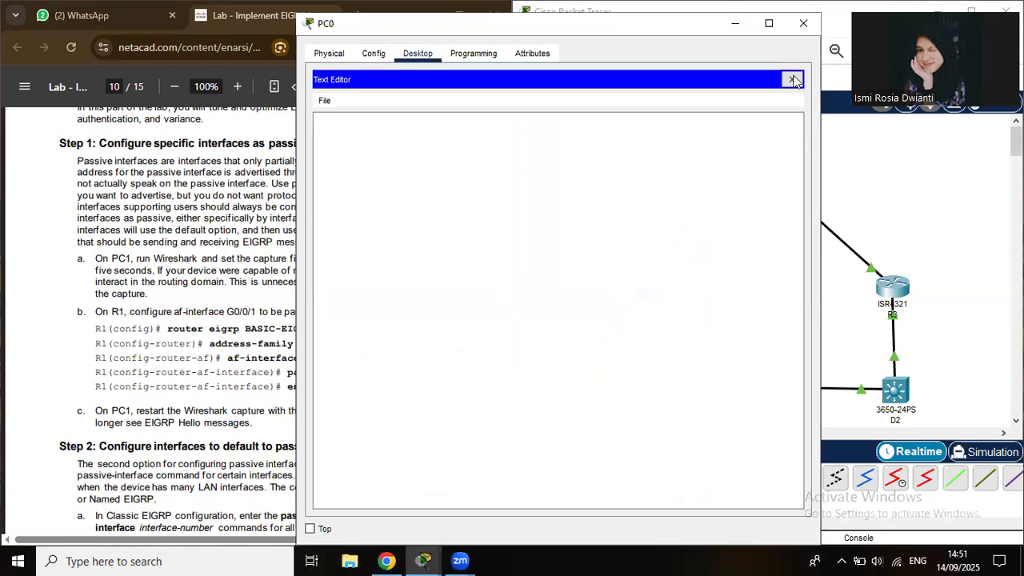
{"action": "key", "text": "Escape"}
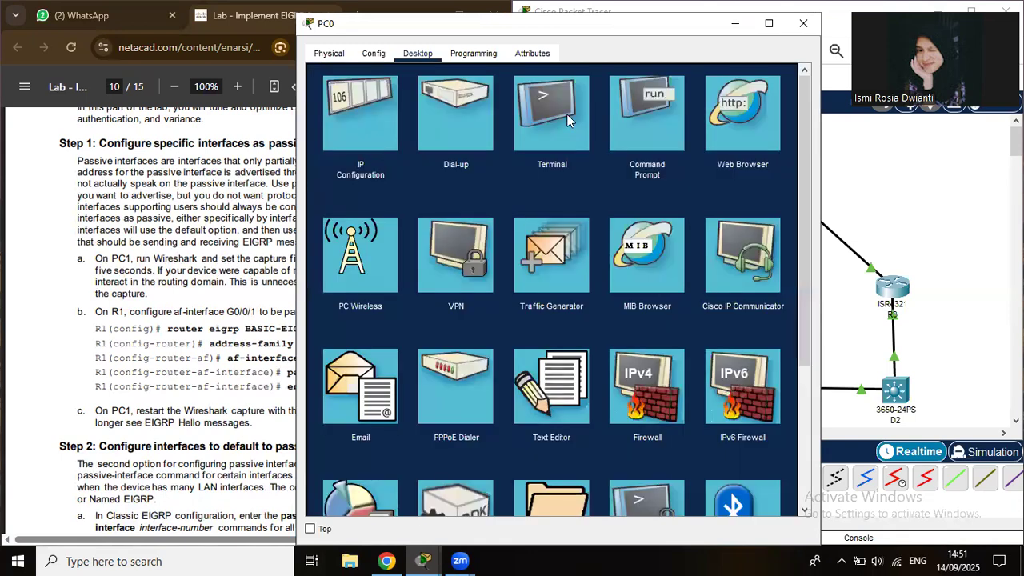
{"action": "left_click", "coordinate": [573, 111]}
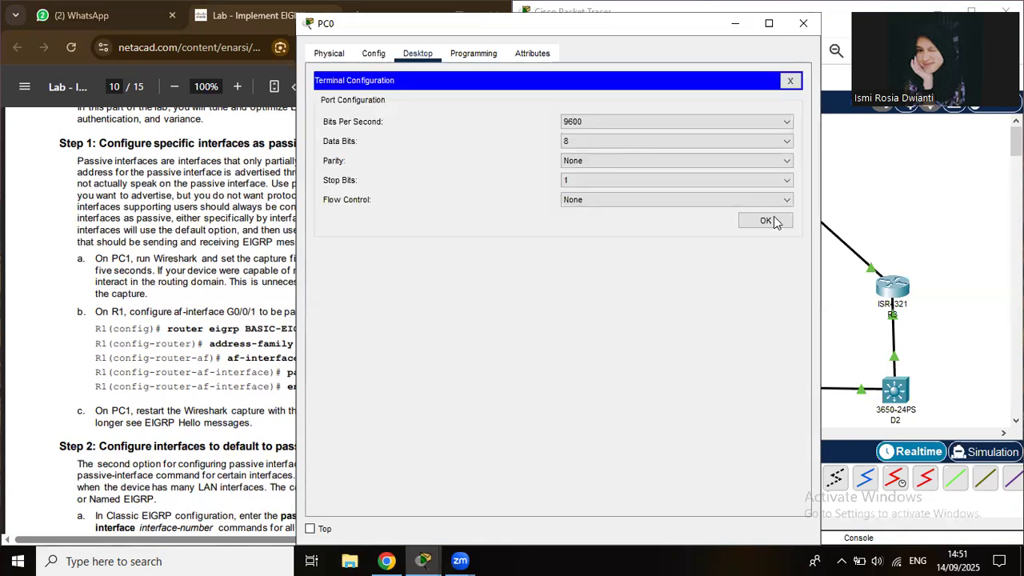
{"action": "left_click", "coordinate": [765, 221]}
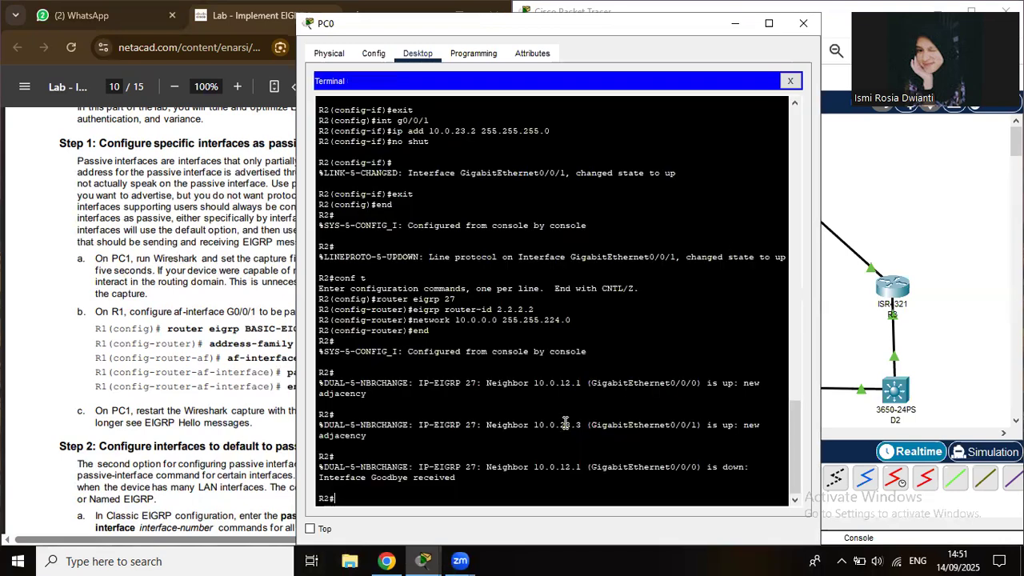
On R2, enter router eigrp 27 and set passive-interface default.
{"action": "type", "text": "conf t"}
{"action": "key", "text": "Return"}
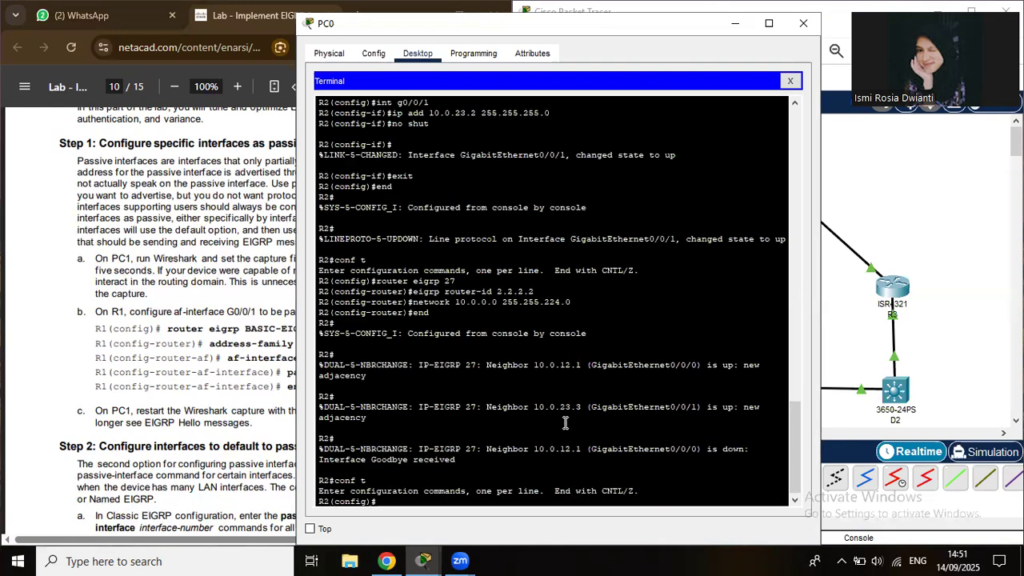
{"action": "type", "text": "router eigrp 27"}
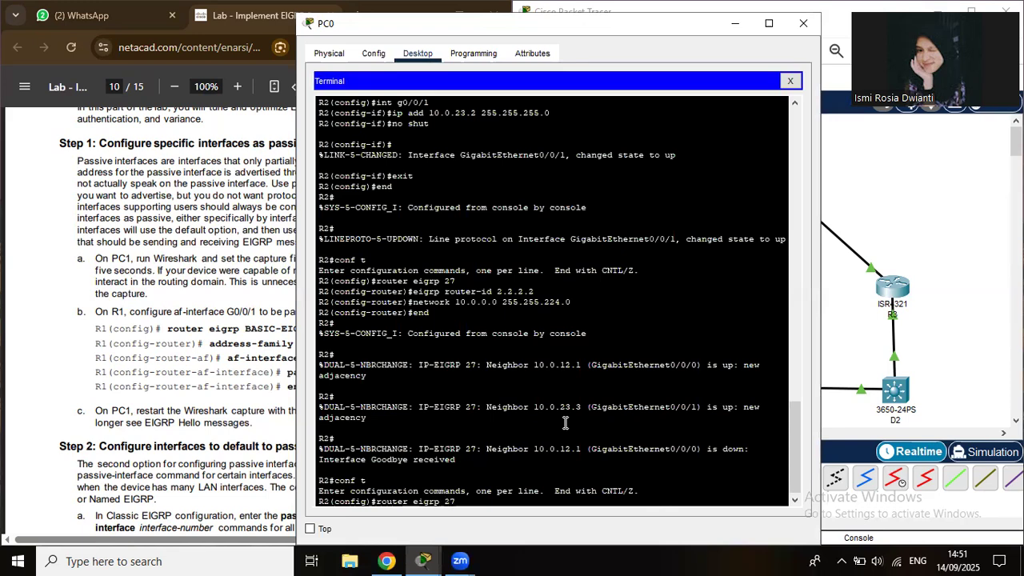
{"action": "key", "text": "Return"}
{"action": "type", "text": "passive"}
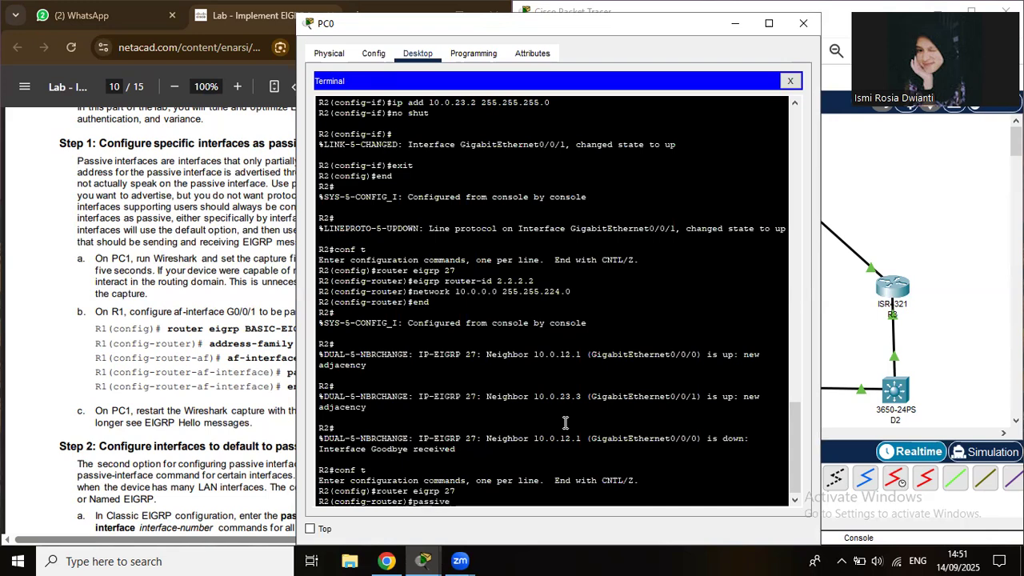
{"action": "type", "text": "-int"}
{"action": "type", "text": "erf"}
{"action": "type", "text": "ace"}
{"action": "type", "text": " def"}
{"action": "type", "text": "a"}
{"action": "type", "text": "ulr"}
{"action": "key", "text": "Return"}
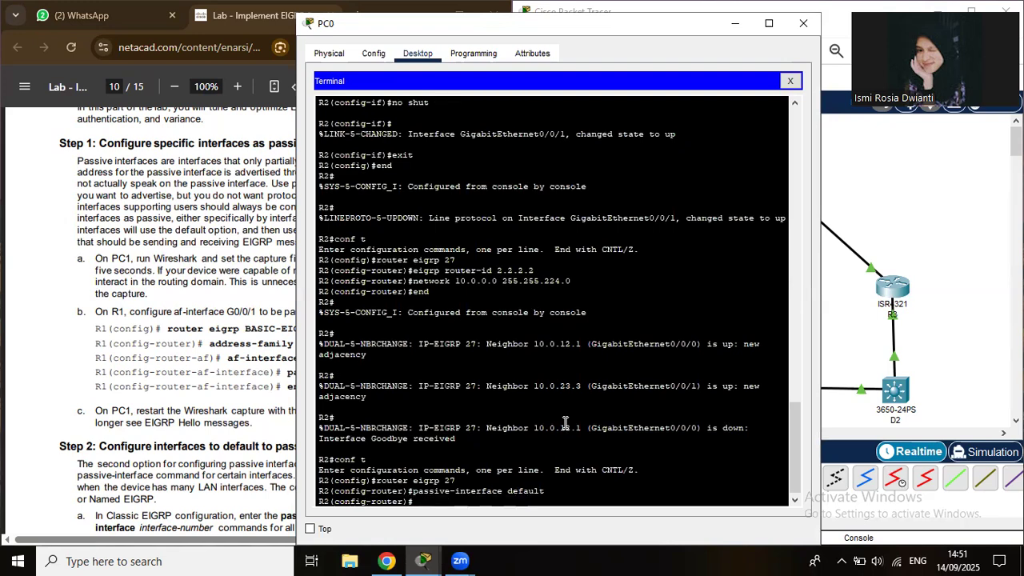
Make g0/0/0 and g0/0/1 non-passive on R2, then exit router configuration.
{"action": "type", "text": "no"}
{"action": "key", "text": "BackSpace"}
{"action": "key", "text": "BackSpace"}
{"action": "key", "text": "BackSpace"}
{"action": "type", "text": "no passive-int g0/0"}
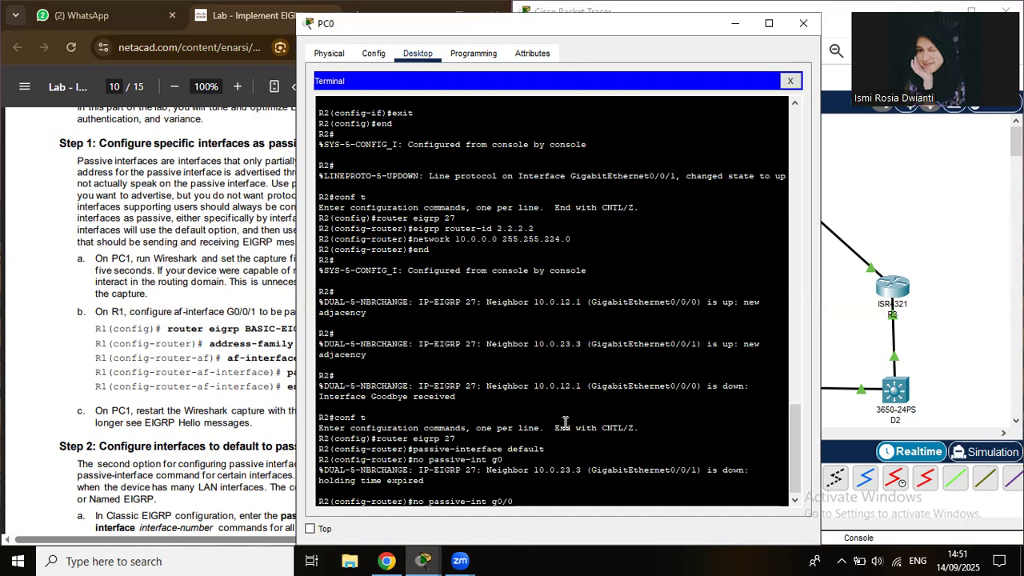
{"action": "type", "text": "/0"}
{"action": "key", "text": "Return"}
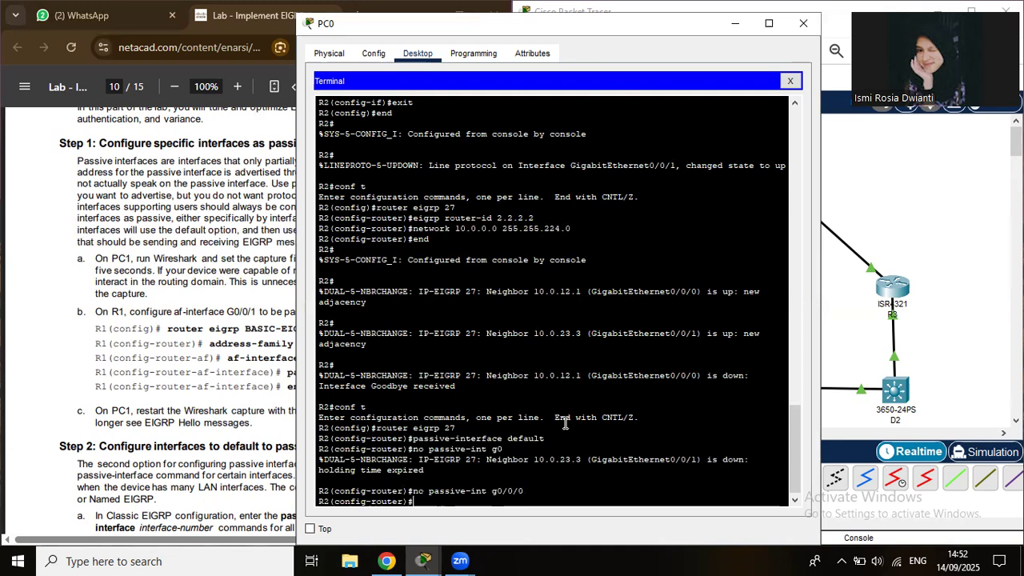
{"action": "key", "text": "Up"}
{"action": "key", "text": "BackSpace"}
{"action": "type", "text": "1"}
{"action": "key", "text": "Return"}
{"action": "key", "text": "Return"}
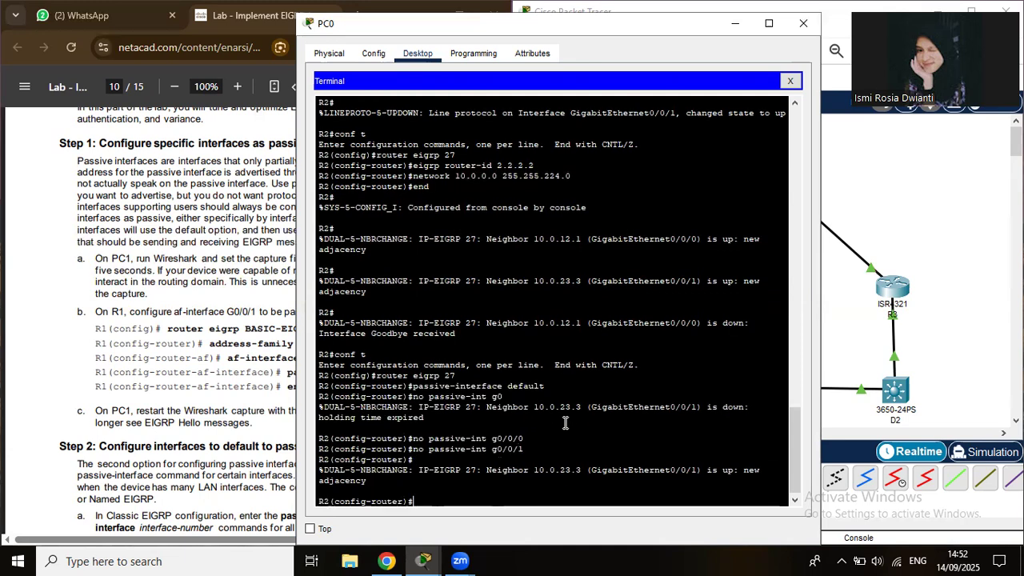
{"action": "type", "text": "exit"}
{"action": "key", "text": "Return"}
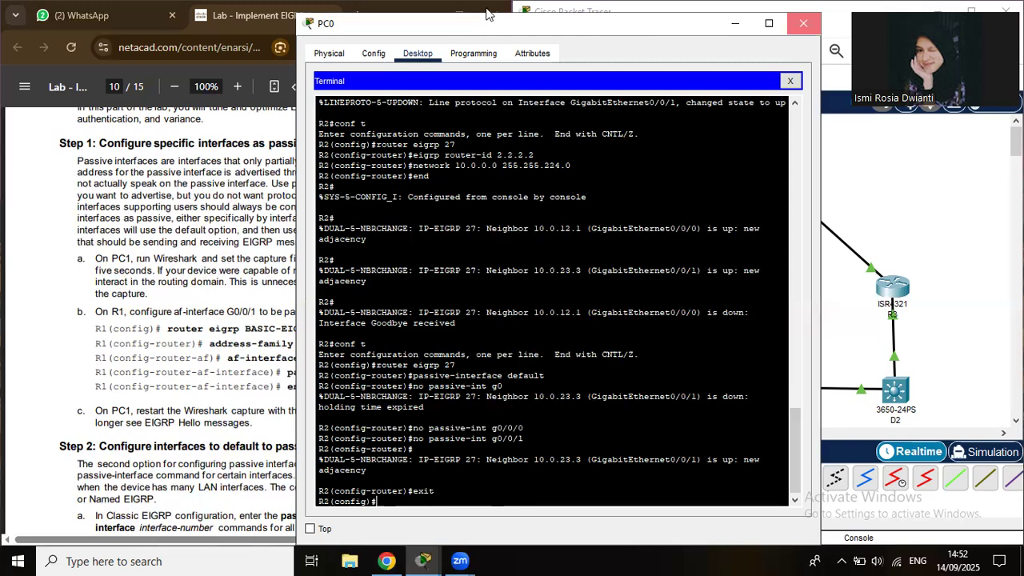
Close PC0's window and move the console cable to R3's Console port.
{"action": "left_click", "coordinate": [804, 22]}
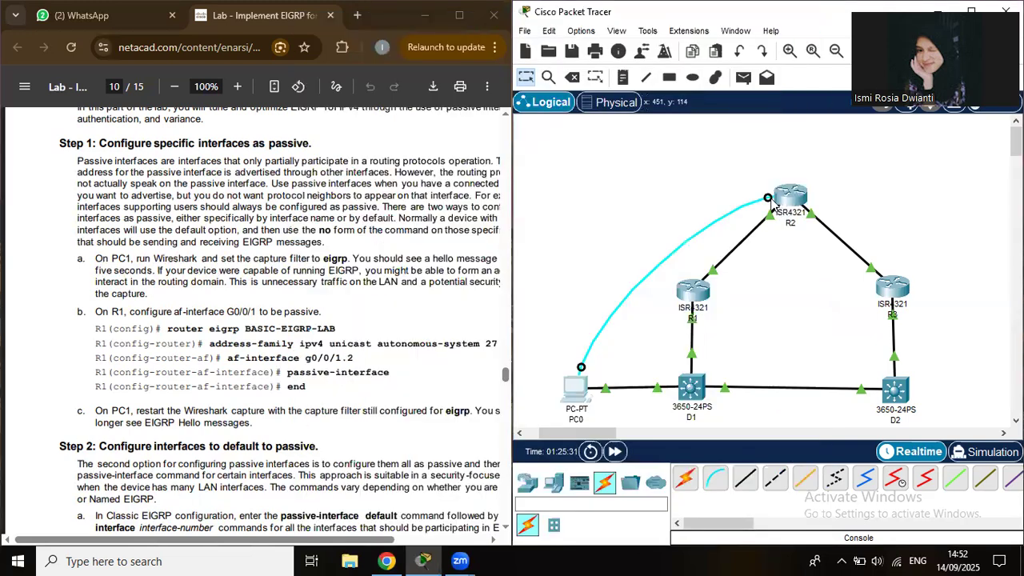
{"action": "left_click", "coordinate": [892, 286]}
{"action": "left_click", "coordinate": [893, 289]}
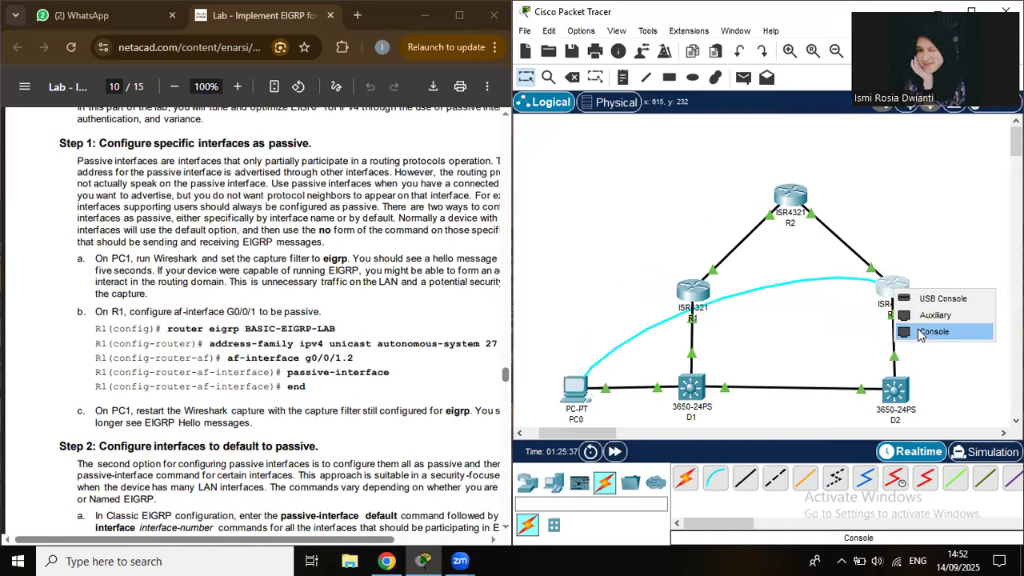
{"action": "left_click", "coordinate": [920, 335]}
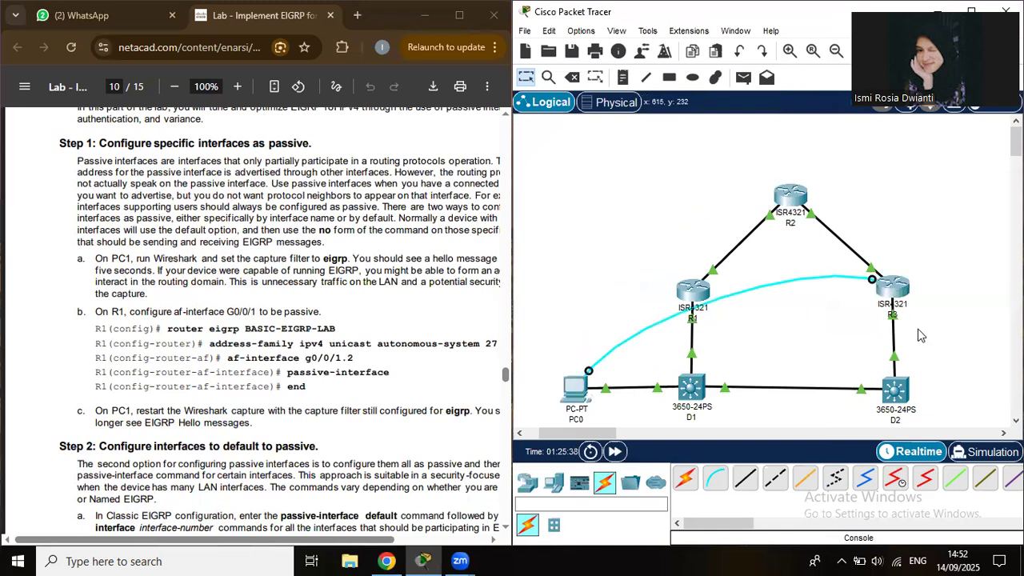
Open PC0's terminal on R3's console and type conf t.
{"action": "left_click", "coordinate": [577, 390]}
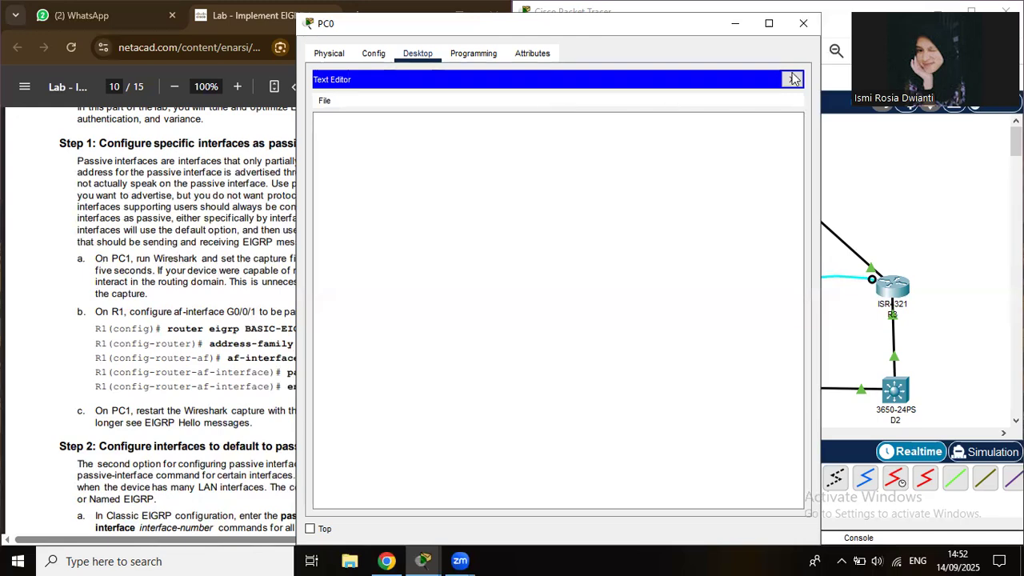
{"action": "left_click", "coordinate": [792, 78]}
{"action": "left_click", "coordinate": [549, 120]}
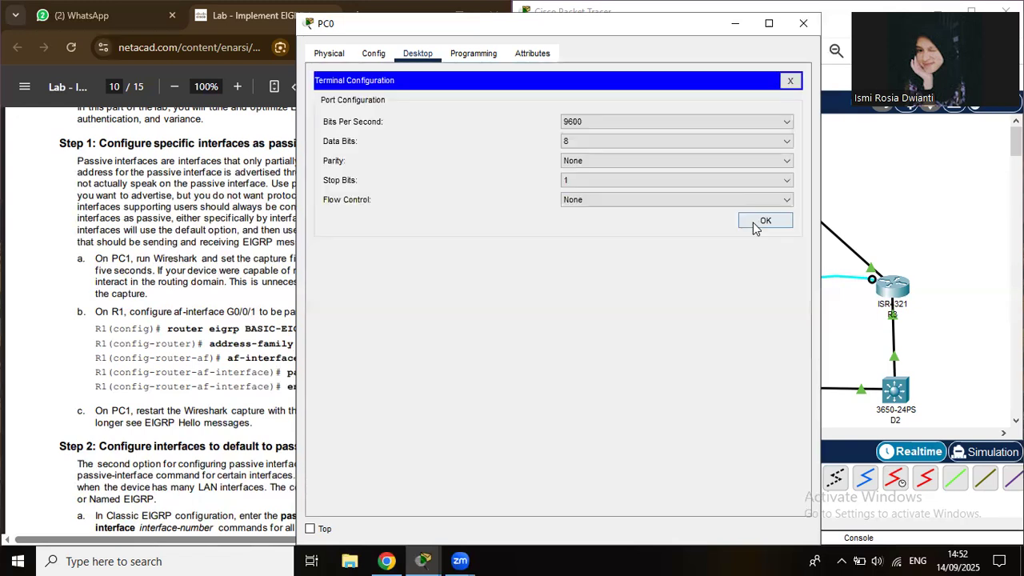
{"action": "left_click", "coordinate": [755, 226]}
{"action": "type", "text": "conf"}
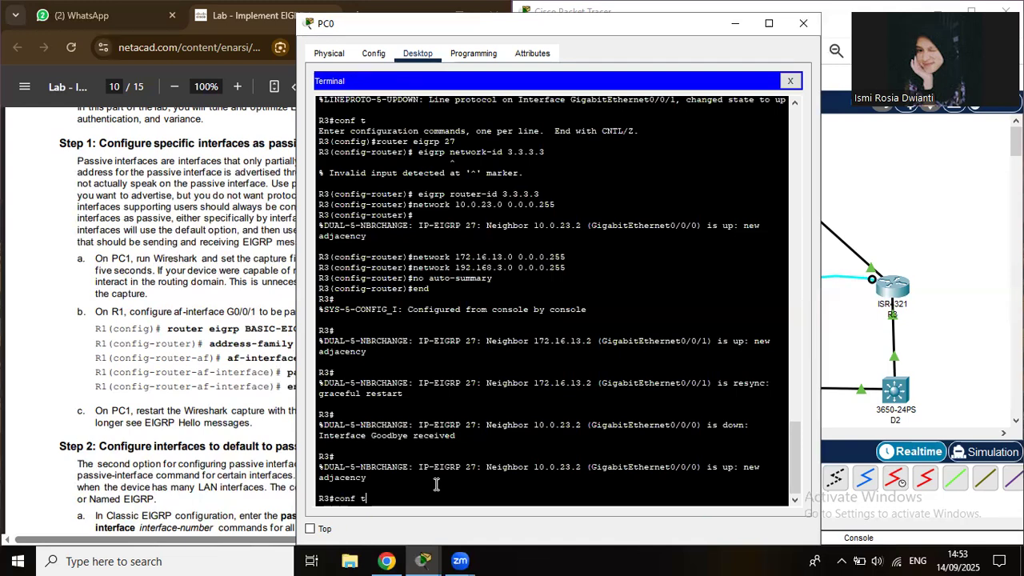
{"action": "type", "text": " t"}
On R3, enter router eigrp 27 and set passive-interface default.
{"action": "key", "text": "Return"}
{"action": "type", "text": "router eigrp 2"}
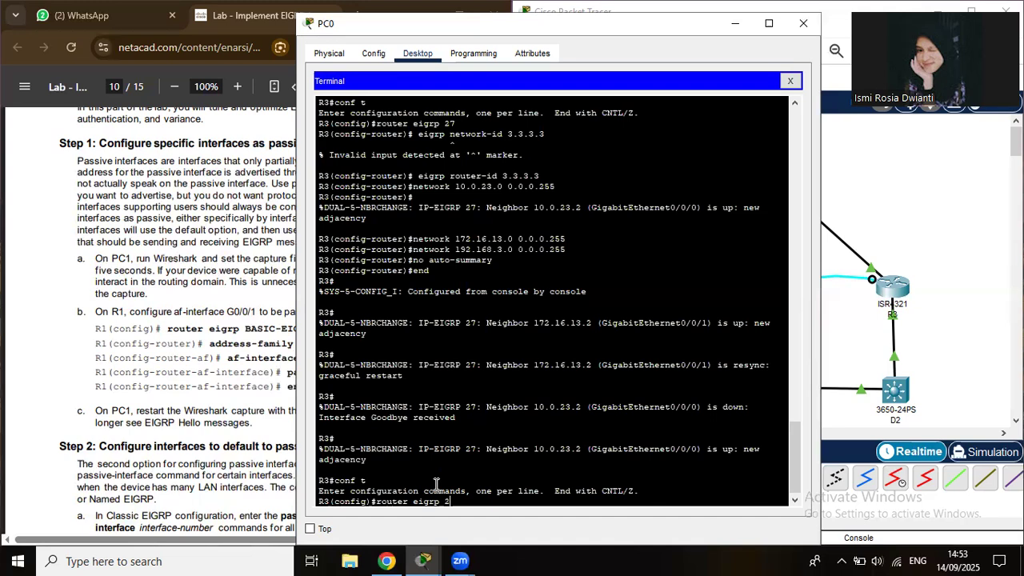
{"action": "type", "text": "7"}
{"action": "key", "text": "Return"}
{"action": "type", "text": "passive-interface"}
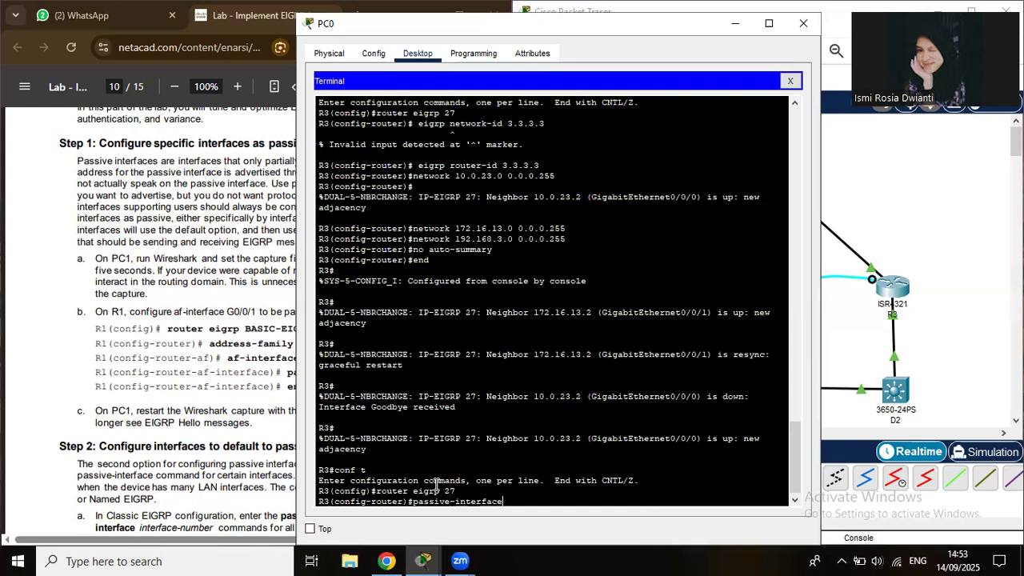
{"action": "type", "text": " default"}
{"action": "key", "text": "Return"}
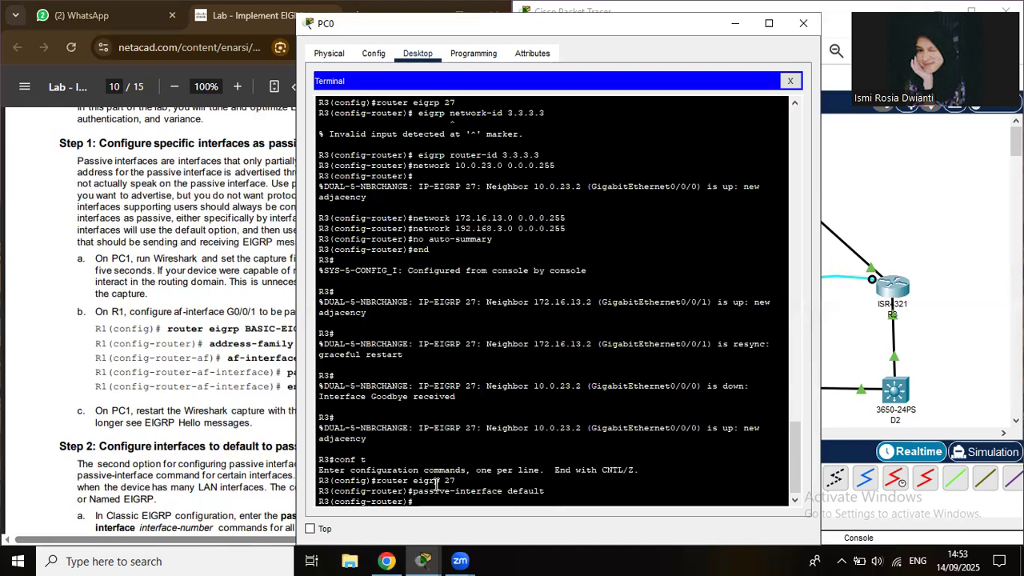
Make g0/0/0 and g0/0/1 non-passive on R3 with no passive-interface.
{"action": "key", "text": "Up"}
{"action": "key", "text": "Left"}
{"action": "key", "text": "Left"}
{"action": "key", "text": "Left"}
{"action": "key", "text": "Left"}
{"action": "key", "text": "Left"}
{"action": "key", "text": "Left"}
{"action": "key", "text": "Left"}
{"action": "key", "text": "Left"}
{"action": "key", "text": "Left"}
{"action": "key", "text": "Left"}
{"action": "key", "text": "Left"}
{"action": "key", "text": "Left"}
{"action": "key", "text": "Left"}
{"action": "key", "text": "Left"}
{"action": "key", "text": "Left"}
{"action": "key", "text": "Left"}
{"action": "key", "text": "Left"}
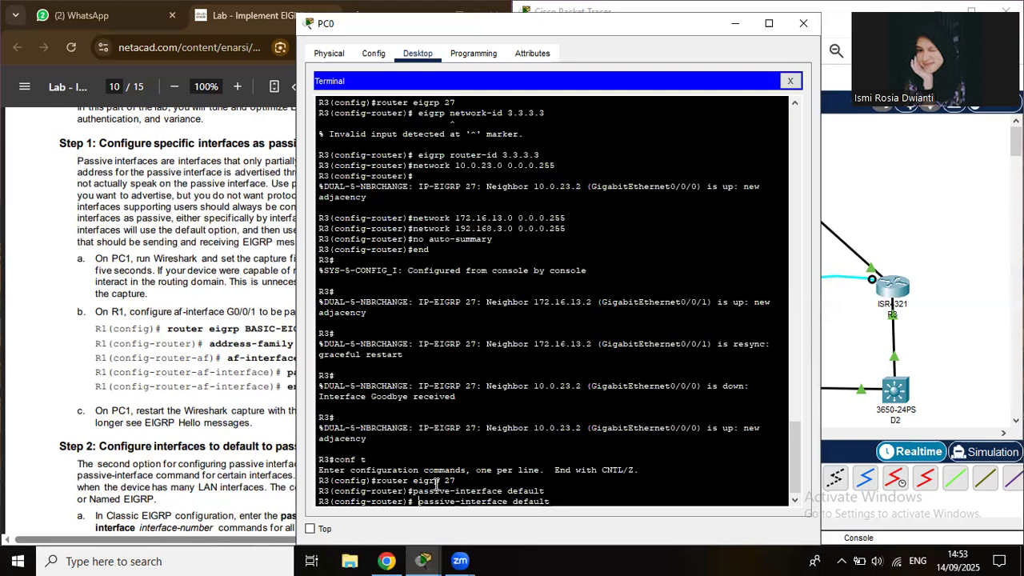
{"action": "type", "text": "no"}
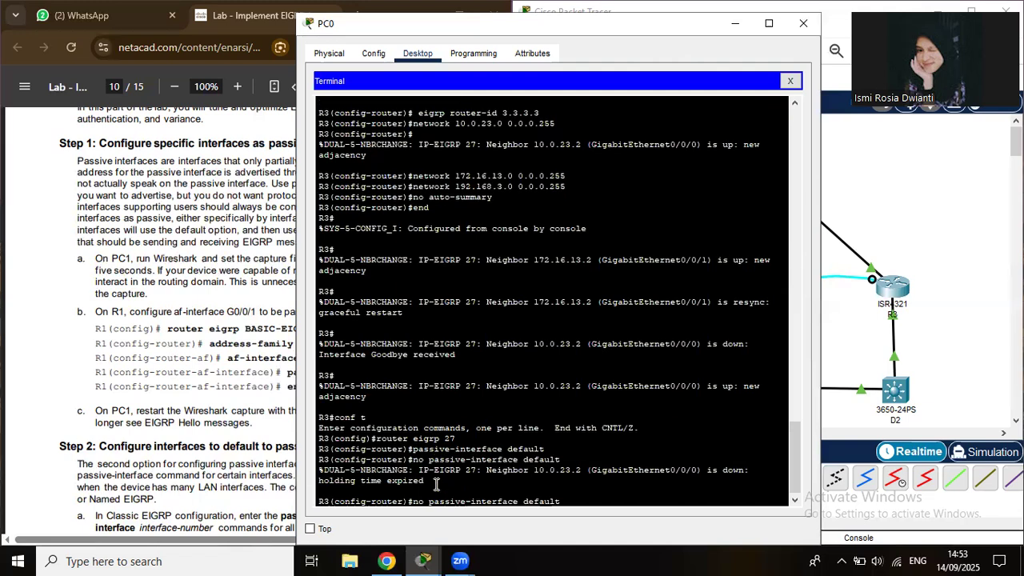
{"action": "key", "text": "BackSpace"}
{"action": "key", "text": "BackSpace"}
{"action": "key", "text": "BackSpace"}
{"action": "key", "text": "BackSpace"}
{"action": "key", "text": "BackSpace"}
{"action": "key", "text": "BackSpace"}
{"action": "key", "text": "BackSpace"}
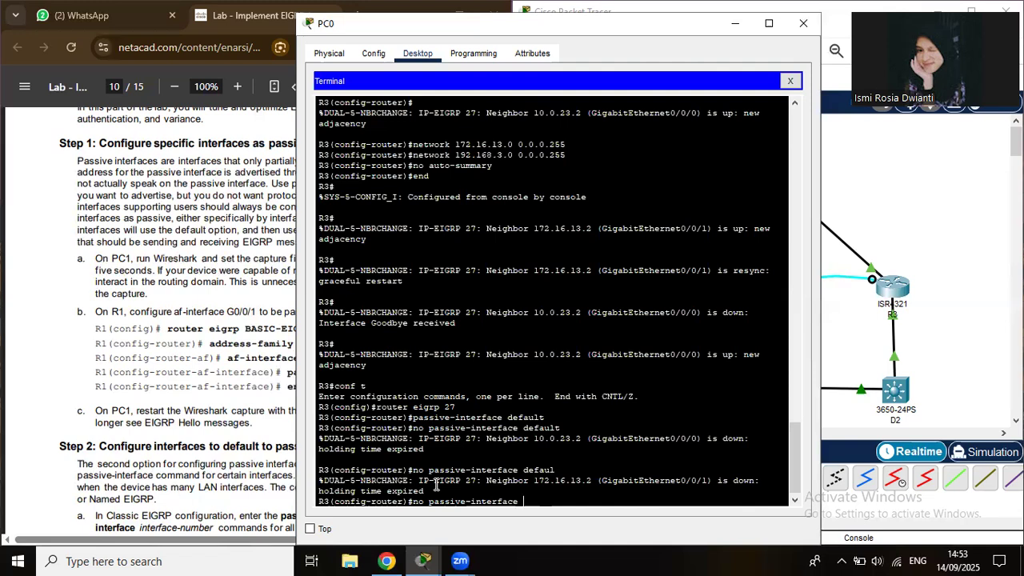
{"action": "type", "text": "g0"}
{"action": "key", "text": "BackSpace"}
{"action": "key", "text": "BackSpace"}
{"action": "type", "text": "g0/0/0"}
{"action": "key", "text": "Return"}
{"action": "key", "text": "Up"}
{"action": "key", "text": "Up"}
{"action": "key", "text": "Up"}
{"action": "key", "text": "Up"}
{"action": "key", "text": "Down"}
{"action": "key", "text": "Down"}
{"action": "key", "text": "Down"}
{"action": "type", "text": "1"}
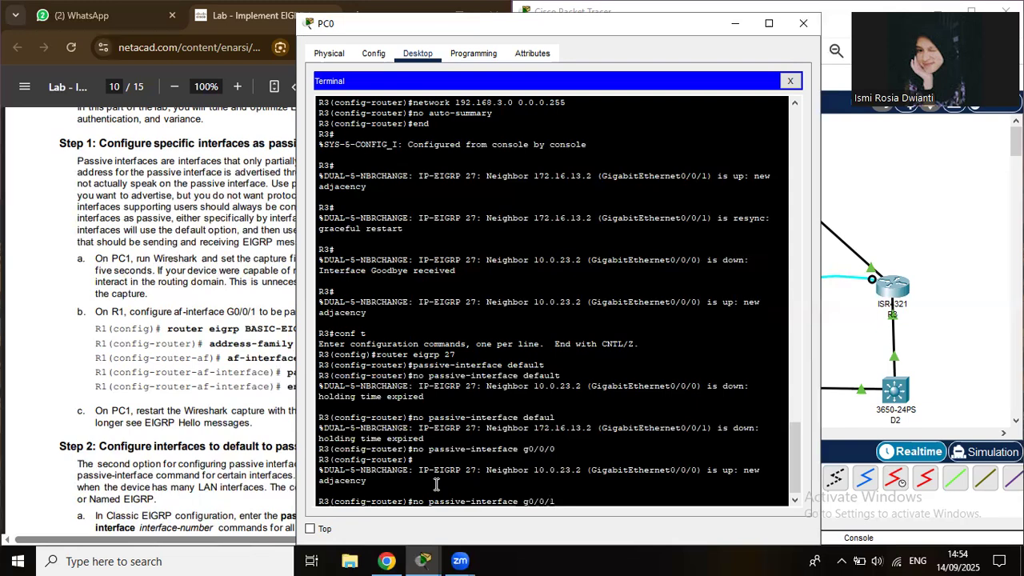
{"action": "key", "text": "Return"}
Leave R3's configuration mode with end.
{"action": "type", "text": "enf"}
{"action": "key", "text": "BackSpace"}
{"action": "type", "text": "d"}
{"action": "key", "text": "Return"}
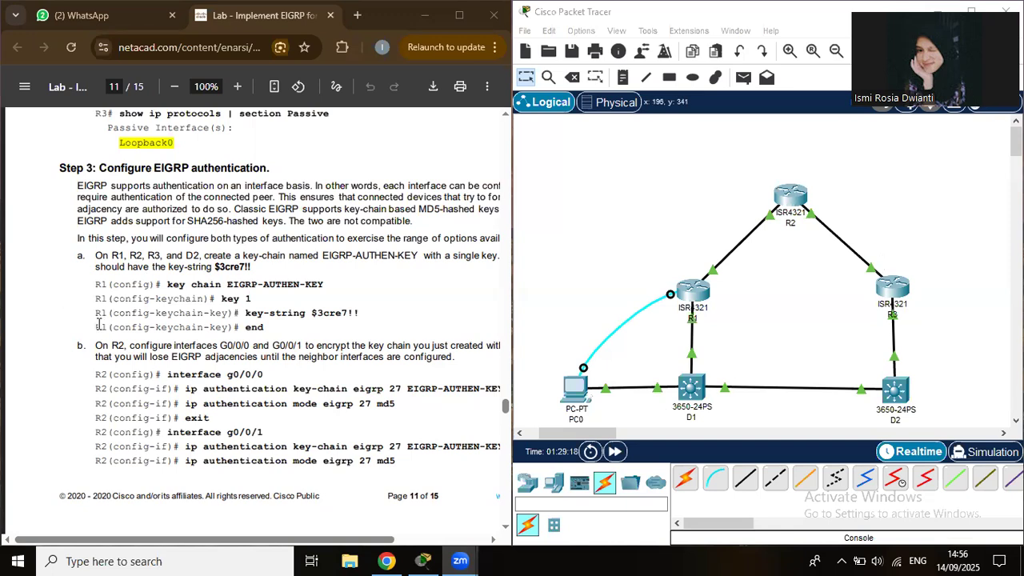
Open PC0's terminal on R1 and enter global configuration mode.
{"action": "left_click", "coordinate": [572, 382]}
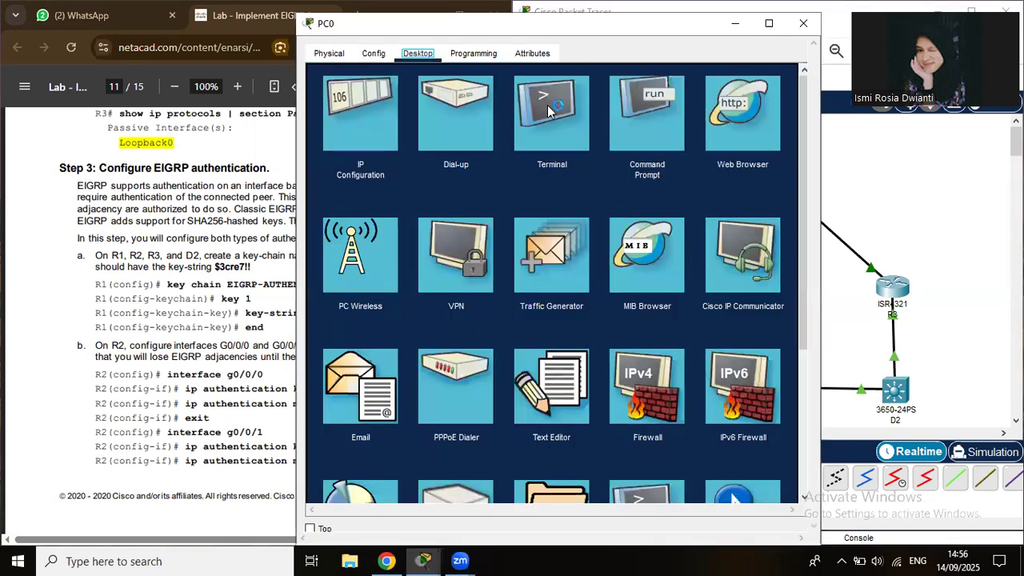
{"action": "left_click", "coordinate": [548, 112]}
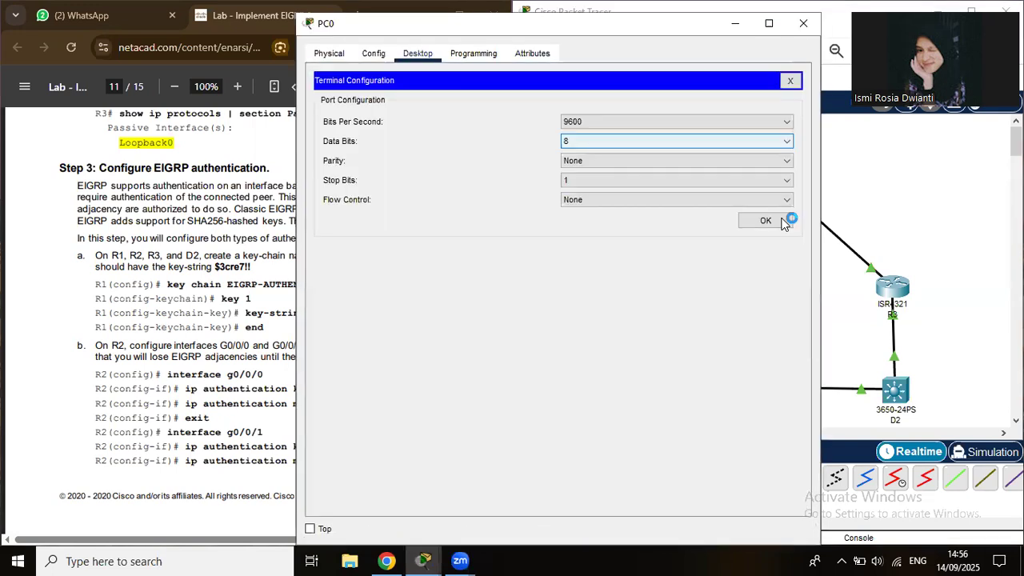
{"action": "left_click", "coordinate": [783, 222]}
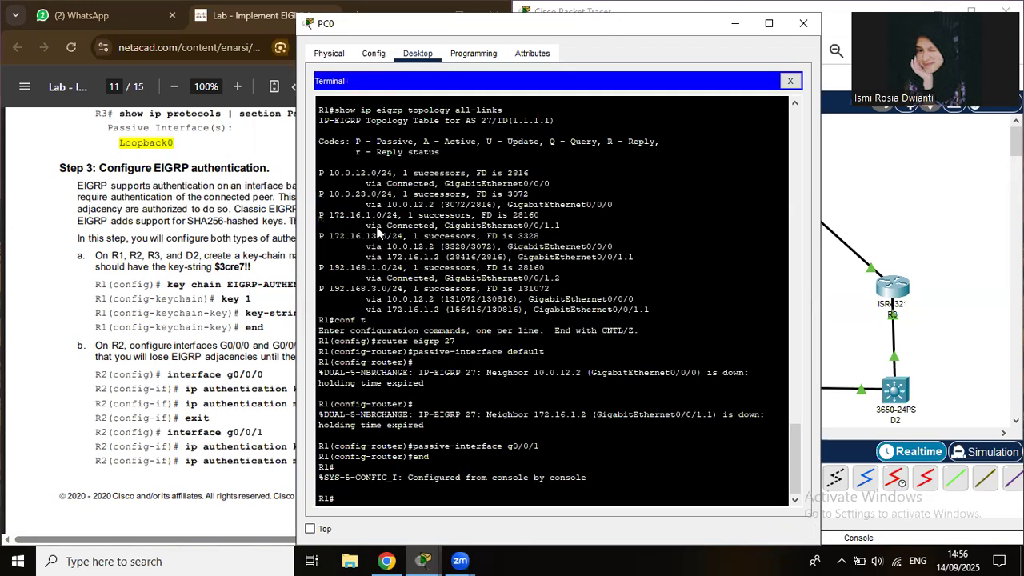
{"action": "left_click_drag", "start_coordinate": [384, 24], "coordinate": [574, 25]}
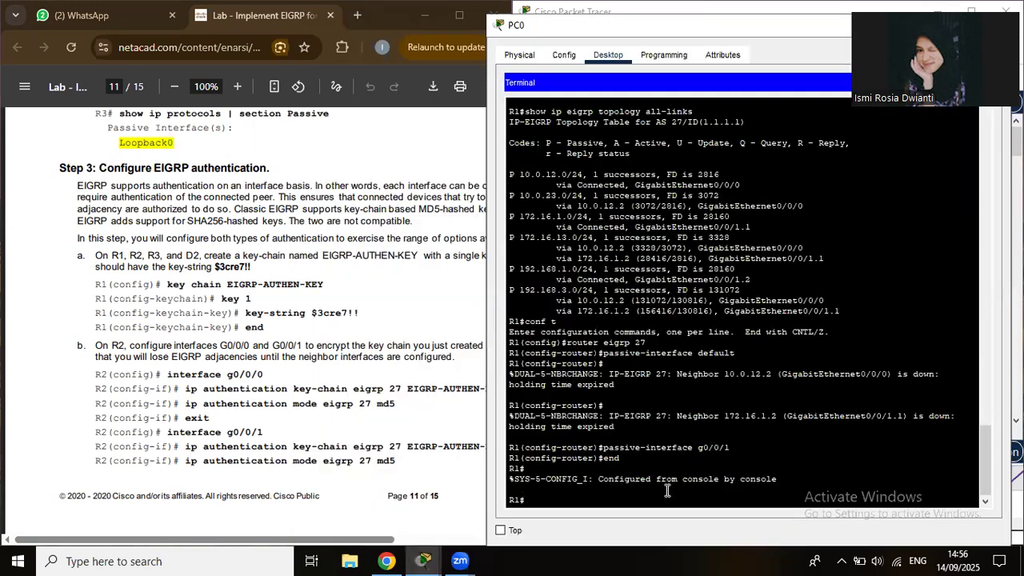
{"action": "type", "text": "conf t"}
{"action": "key", "text": "Return"}
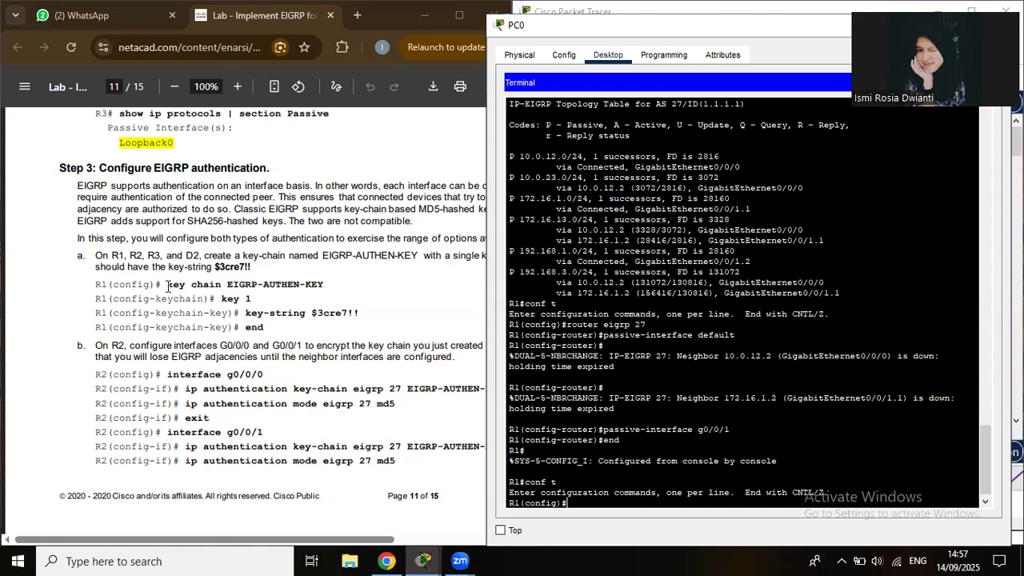
Create key chain EIGRP-AUTHEN-KEY with key 1 on R1.
{"action": "left_click_drag", "start_coordinate": [202, 284], "coordinate": [331, 284]}
{"action": "key", "text": "super+c"}
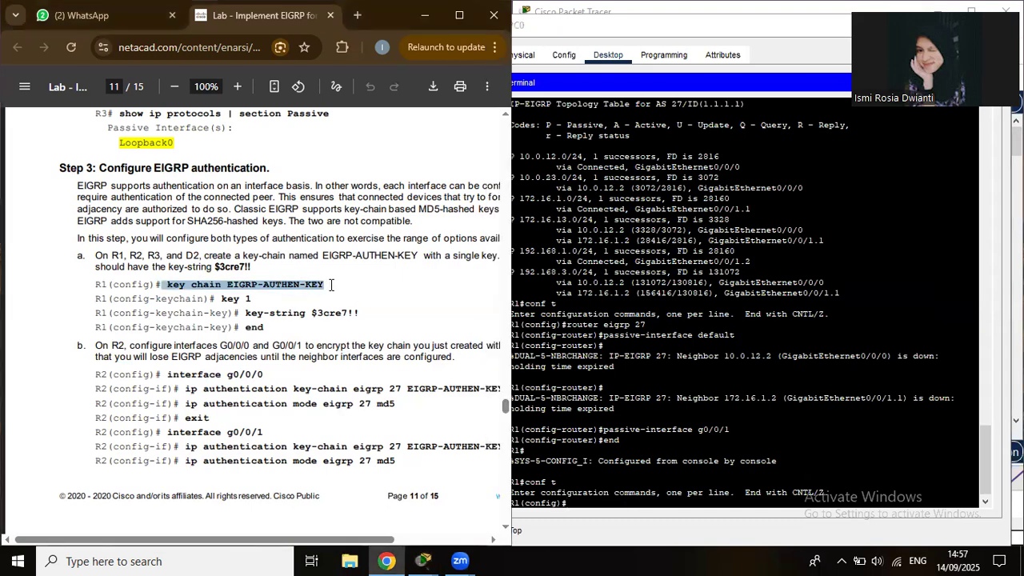
{"action": "right_click", "coordinate": [654, 506]}
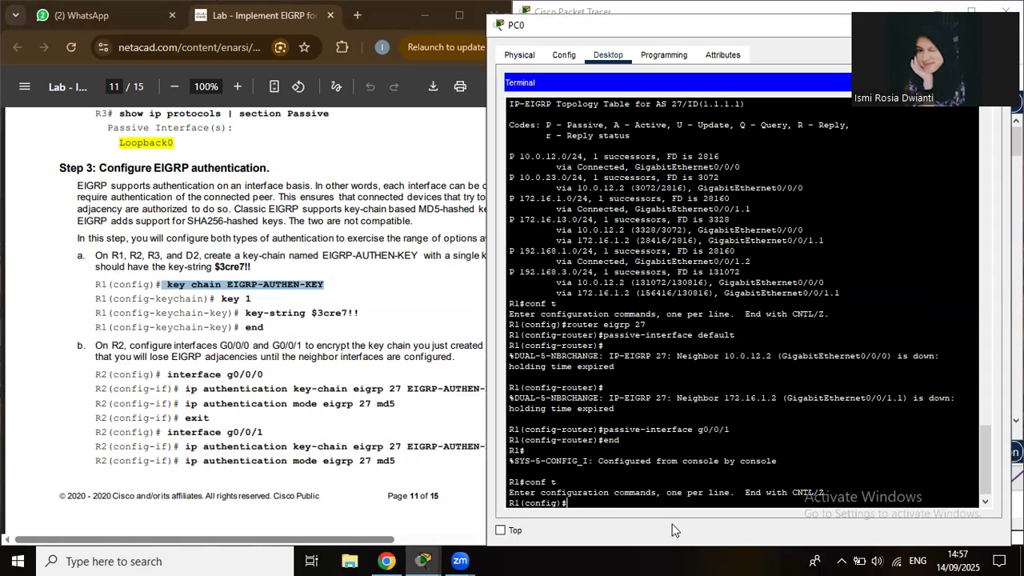
{"action": "left_click", "coordinate": [686, 528]}
{"action": "key", "text": "Return"}
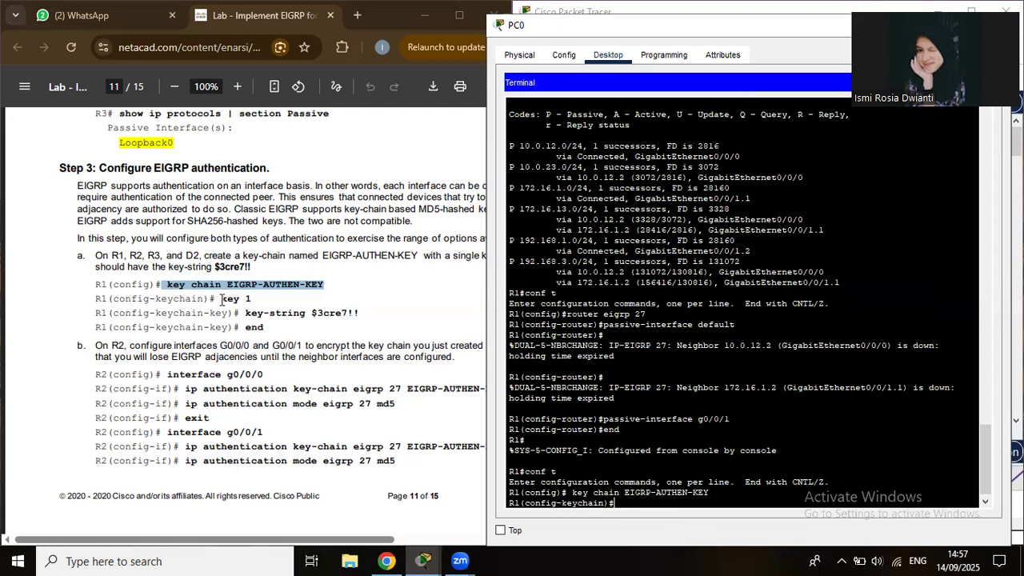
{"action": "type", "text": "key 1"}
{"action": "key", "text": "Return"}
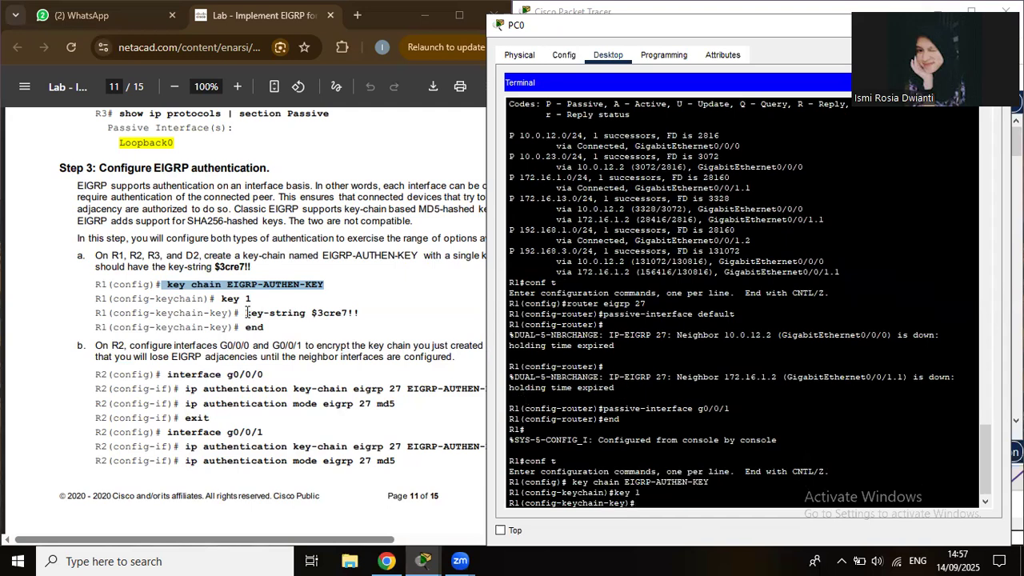
Paste the key-string for key 1, end configuration, and return to the topology.
{"action": "left_click_drag", "start_coordinate": [246, 312], "coordinate": [368, 311]}
{"action": "key", "text": "ctrl+c"}
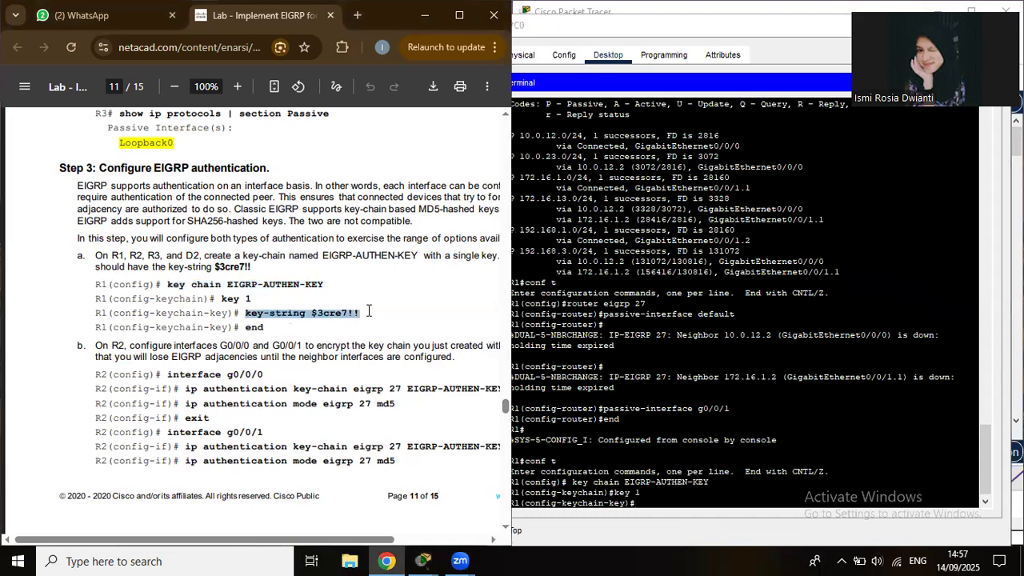
{"action": "left_click", "coordinate": [656, 501]}
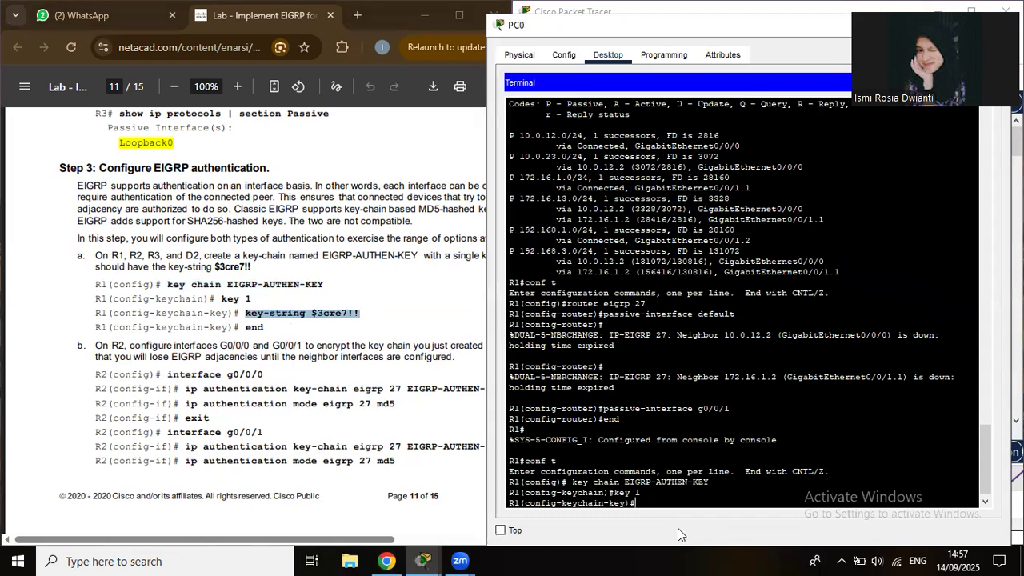
{"action": "key", "text": "ctrl+v"}
{"action": "key", "text": "Return"}
{"action": "type", "text": "e"}
{"action": "type", "text": "nd"}
{"action": "key", "text": "Return"}
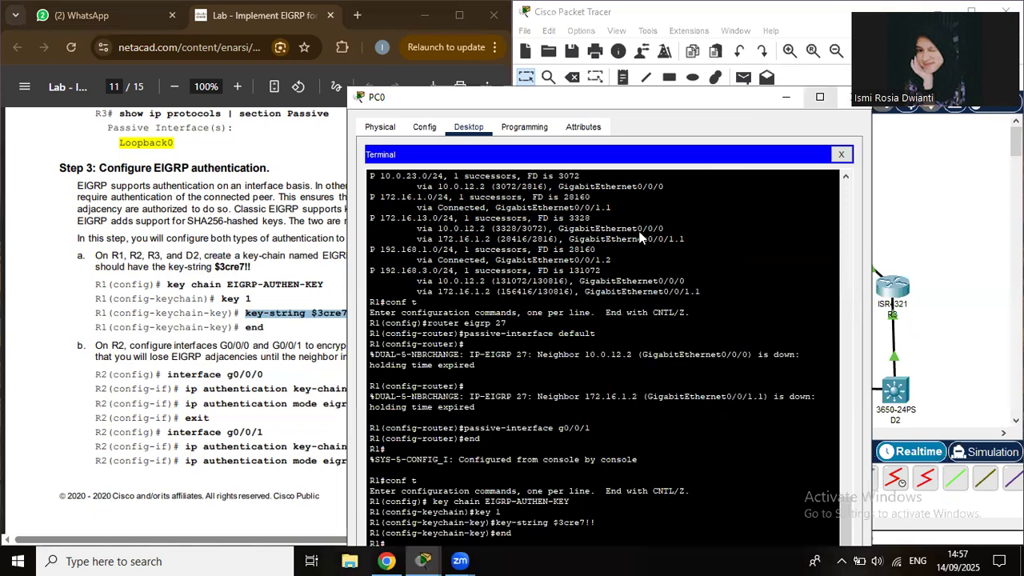
{"action": "left_click", "coordinate": [639, 237]}
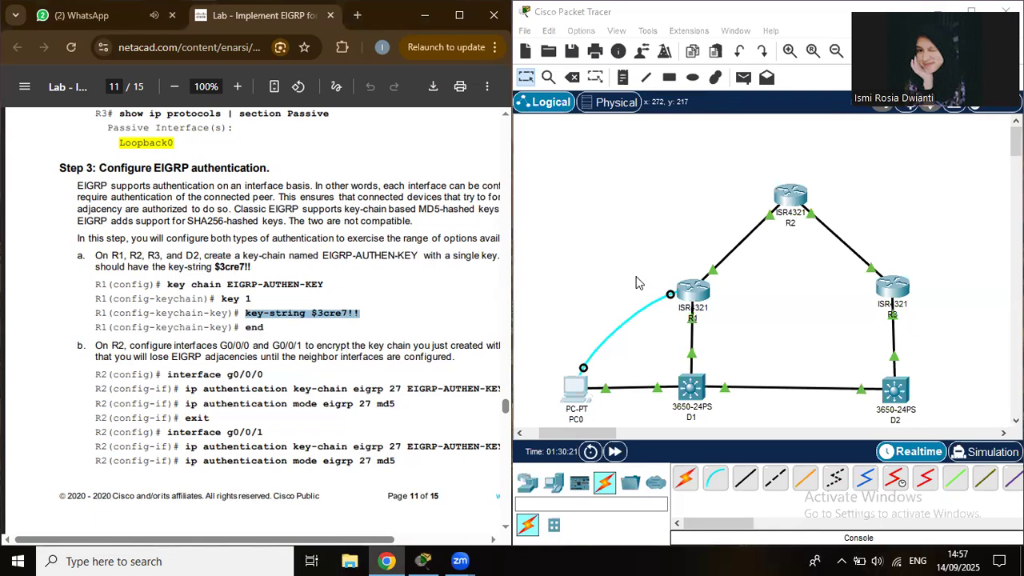
Move PC0's console cable from R1 to R2's Console port.
{"action": "left_click_drag", "start_coordinate": [670, 290], "coordinate": [793, 198]}
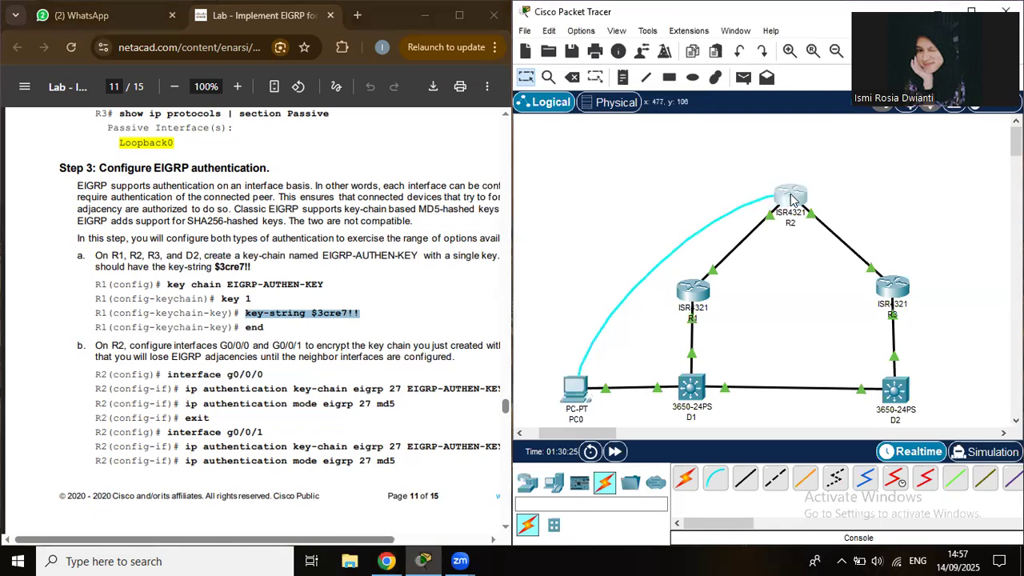
{"action": "left_click", "coordinate": [793, 198]}
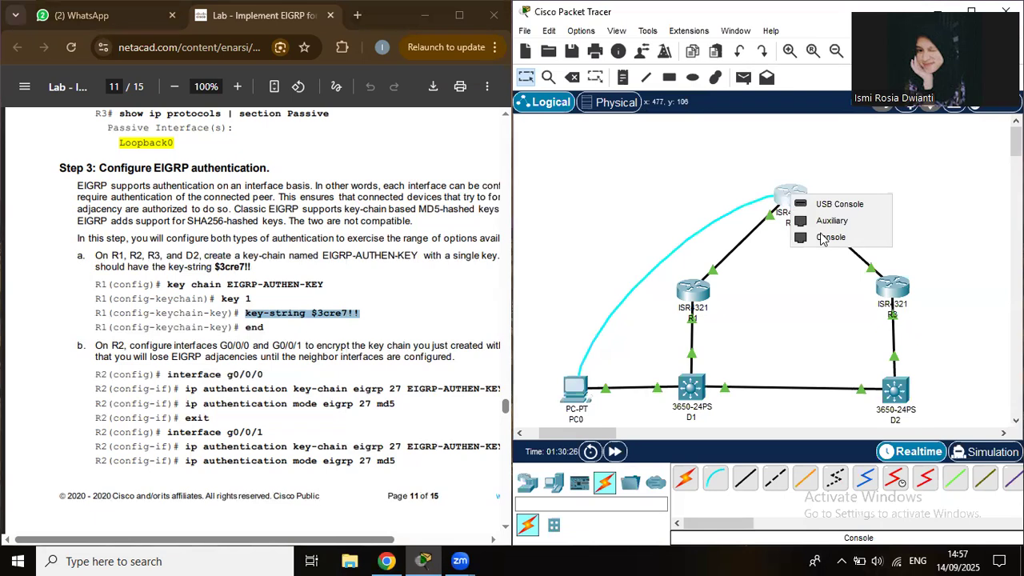
{"action": "left_click", "coordinate": [824, 238]}
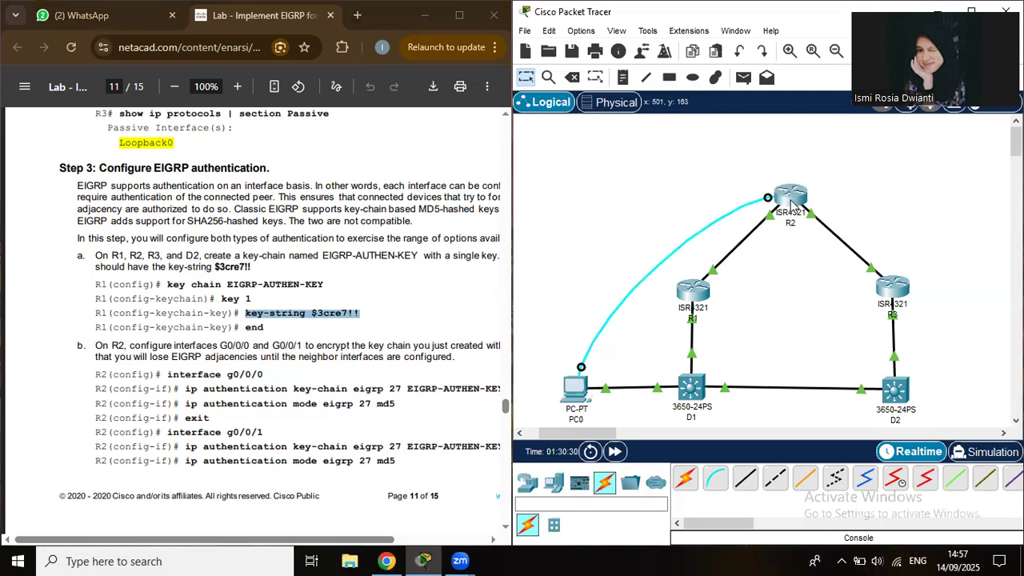
Open PC0's terminal on R2 and snap the window to the right half.
{"action": "left_click", "coordinate": [577, 398]}
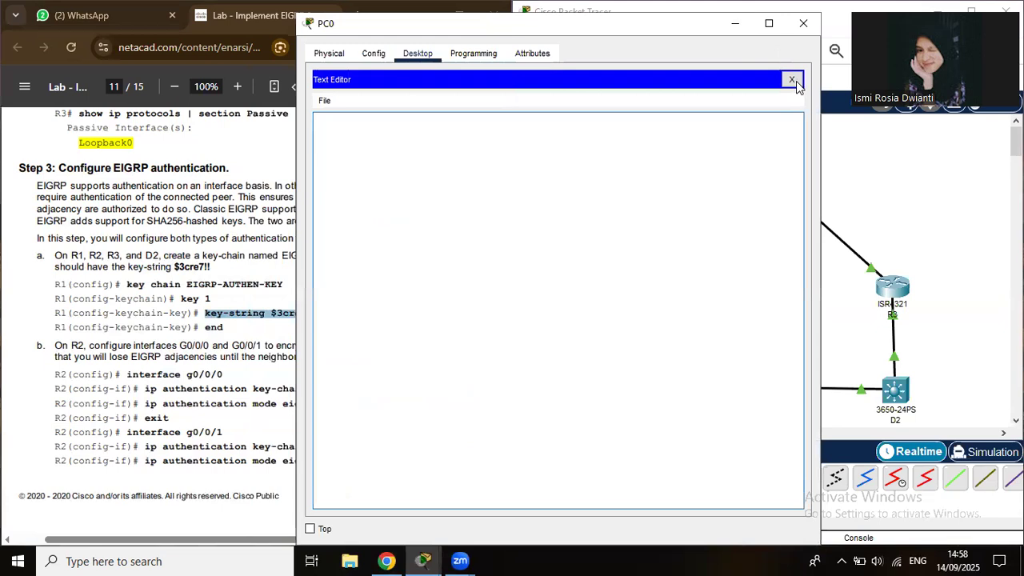
{"action": "left_click", "coordinate": [792, 80]}
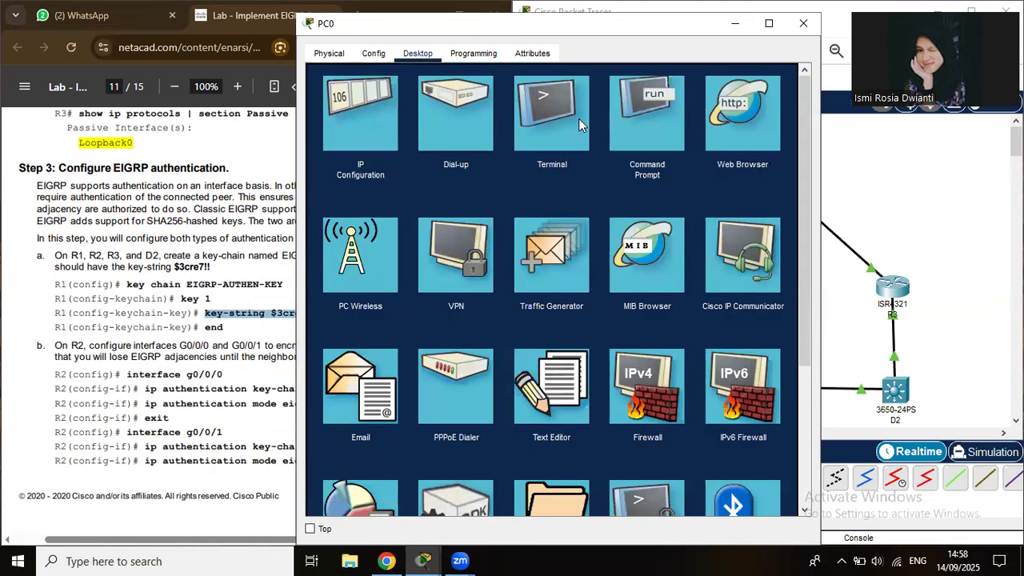
{"action": "left_click", "coordinate": [579, 118]}
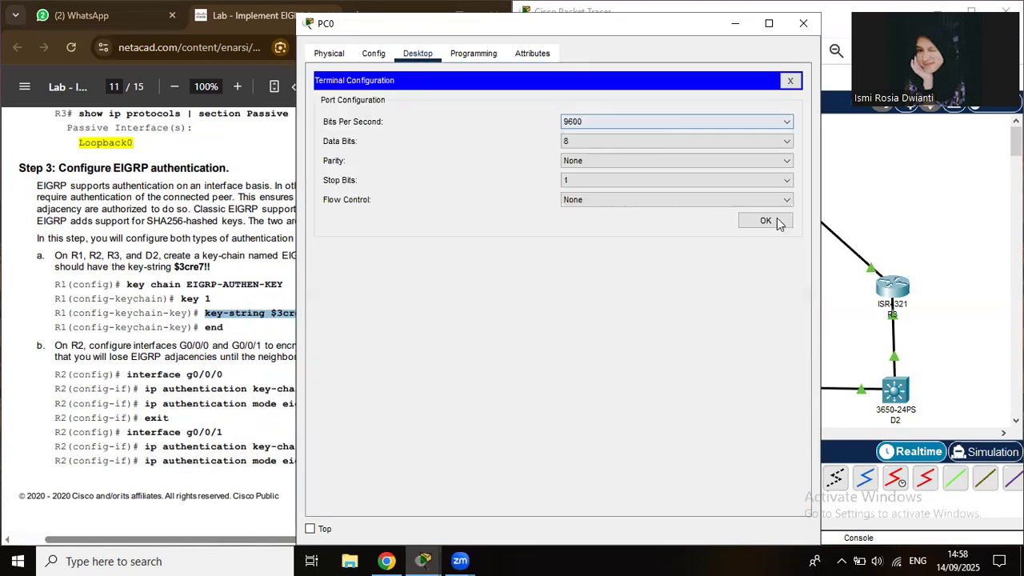
{"action": "left_click", "coordinate": [765, 221]}
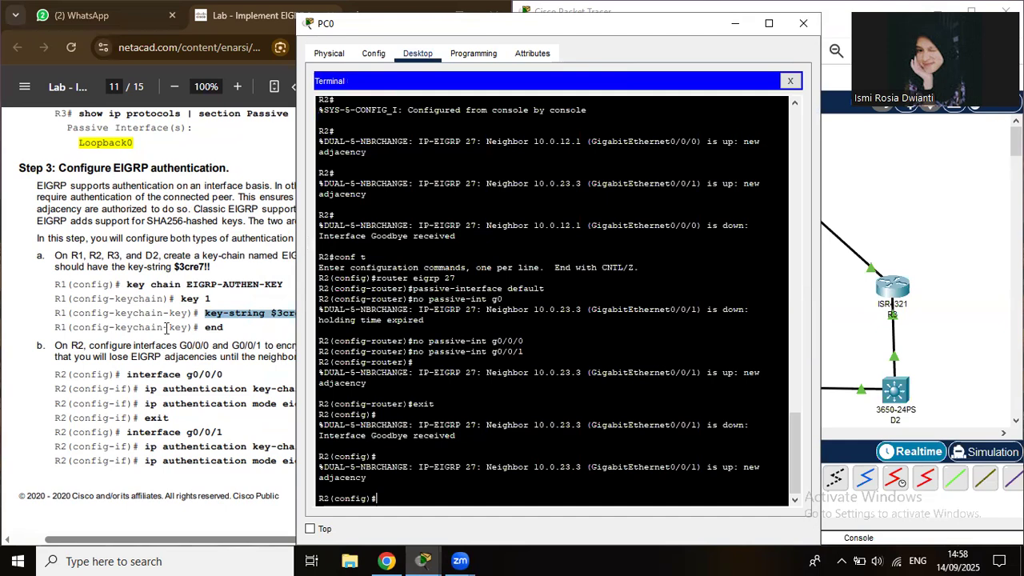
{"action": "key", "text": "super+Right"}
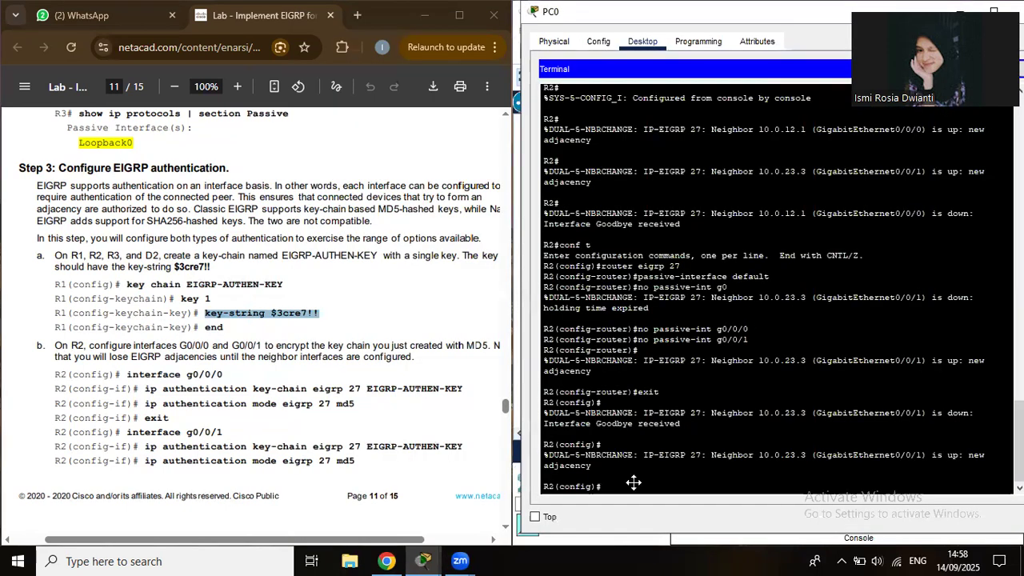
Enter int g0/0/0 on R2 and paste the clipboard, which R2 rejects as a key-string.
{"action": "type", "text": "int g0/0/0"}
{"action": "key", "text": "Return"}
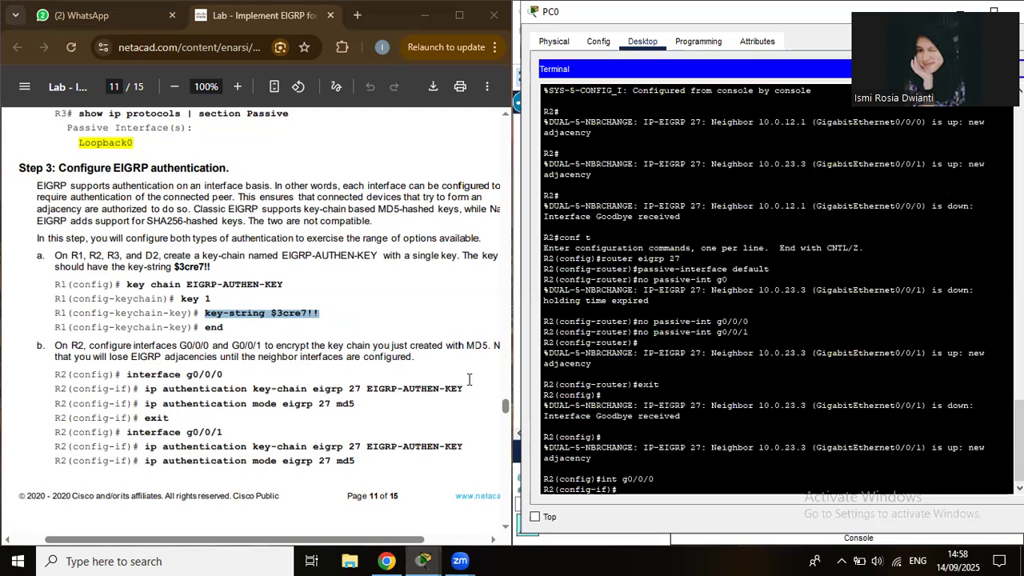
{"action": "left_click_drag", "start_coordinate": [145, 388], "coordinate": [470, 381]}
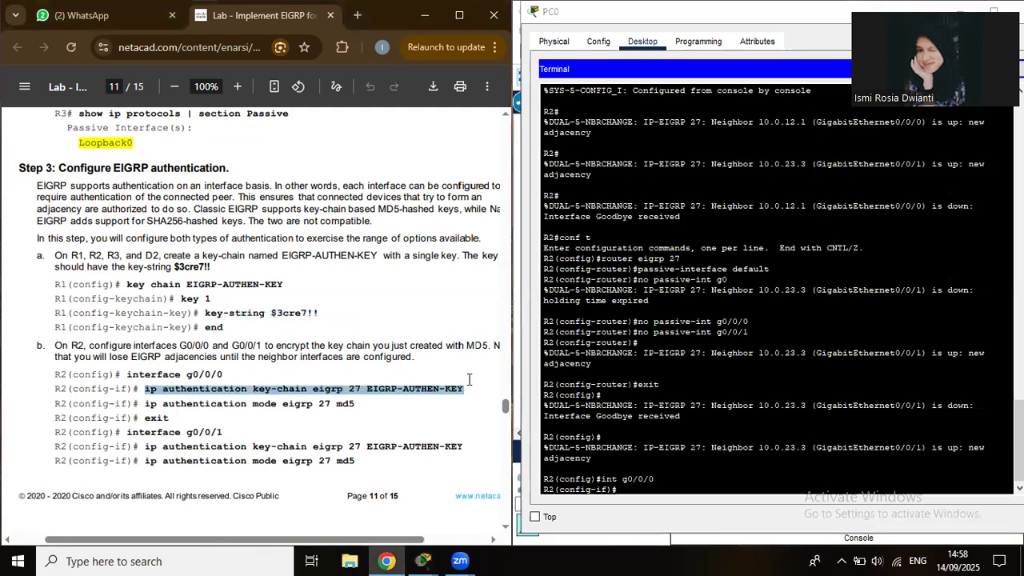
{"action": "left_click", "coordinate": [709, 480]}
{"action": "right_click", "coordinate": [730, 512]}
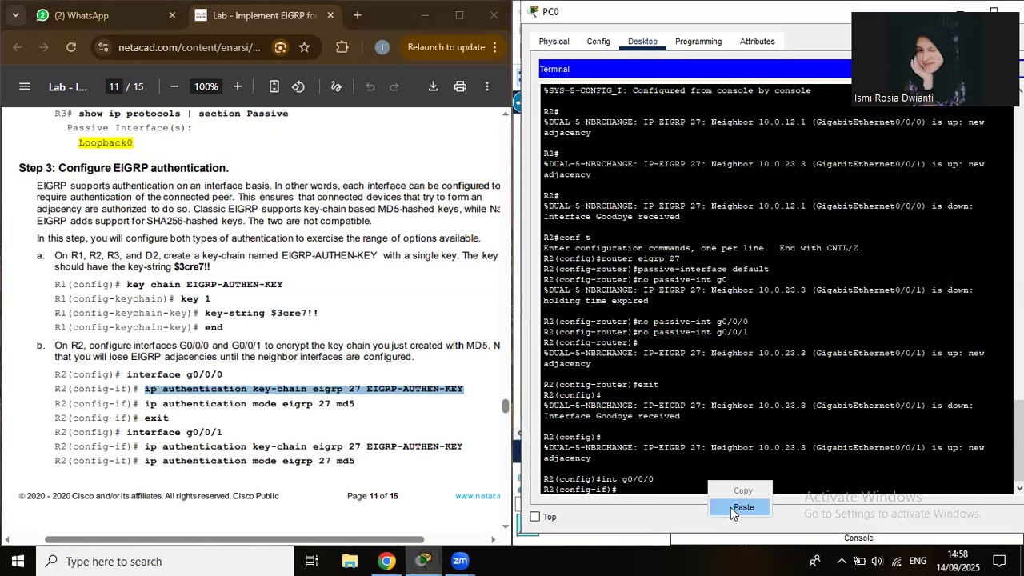
{"action": "key", "text": "Escape"}
{"action": "key", "text": "ctrl+v"}
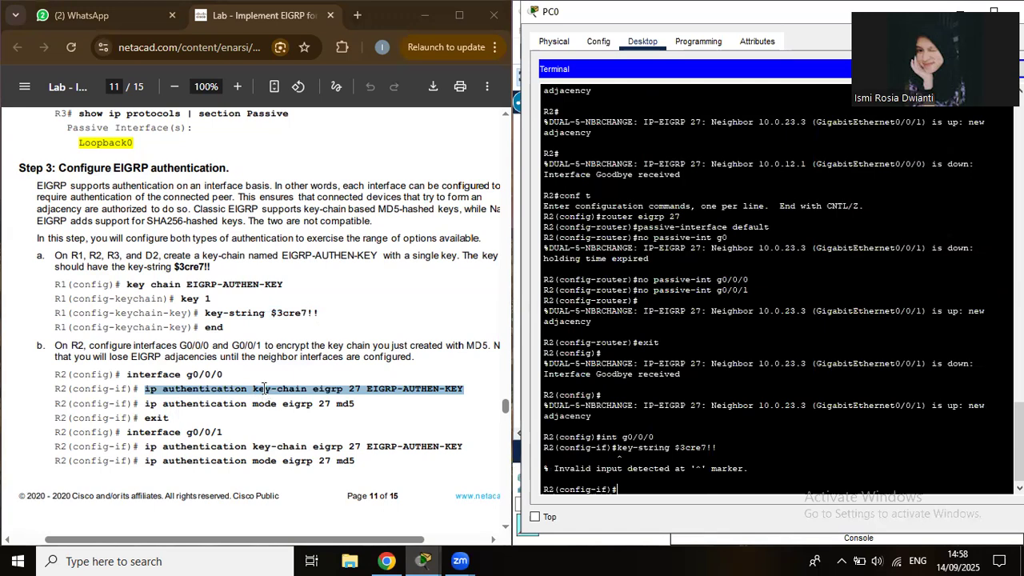
Exit, re-enter conf t, and return to interface g0/0/0 configuration on R2.
{"action": "key", "text": "ctrl+z"}
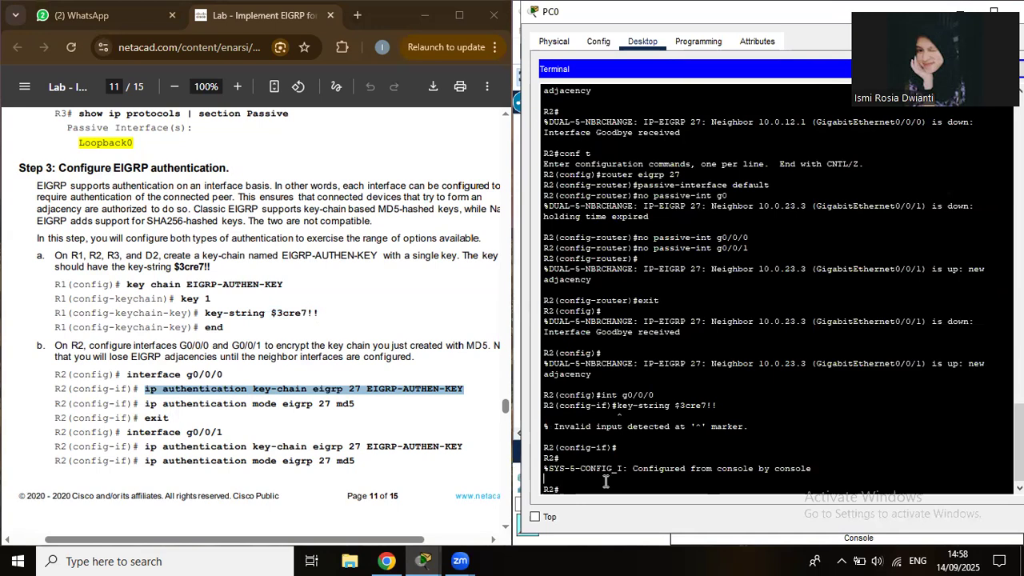
{"action": "type", "text": "conf t"}
{"action": "key", "text": "Return"}
{"action": "key", "text": "Up"}
{"action": "key", "text": "Up"}
{"action": "key", "text": "Return"}
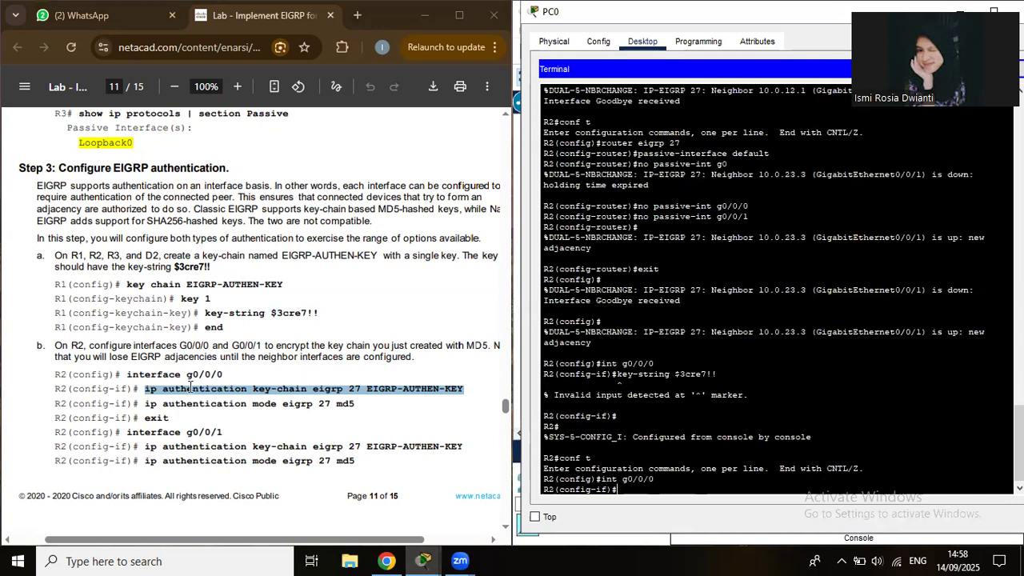
Apply 'ip authentication key-chain eigrp 27 EIGRP-AUTHEN-KEY' to R2's g0/0/0.
{"action": "left_click", "coordinate": [148, 389]}
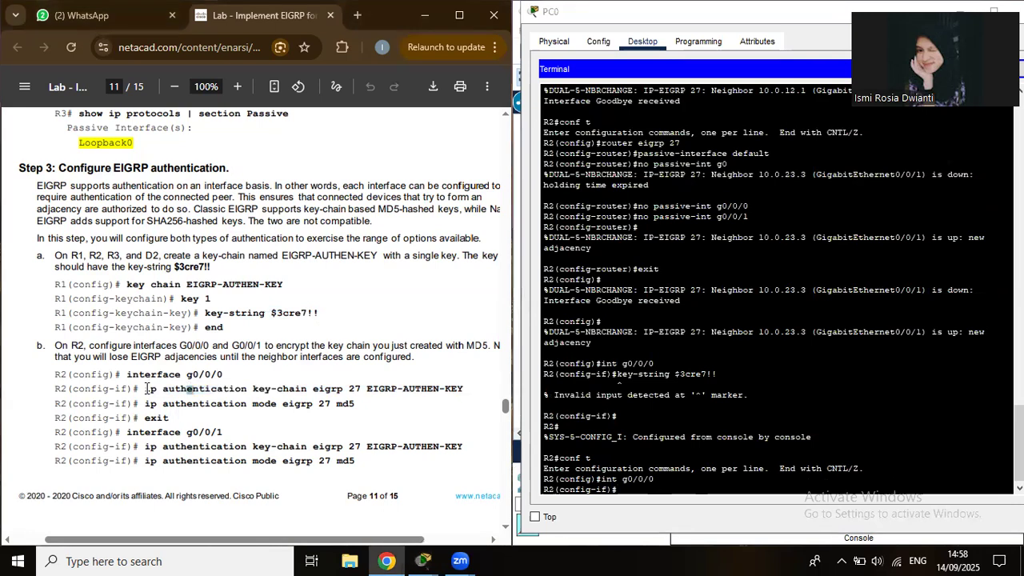
{"action": "double_click", "coordinate": [150, 389]}
{"action": "left_click", "coordinate": [146, 388]}
{"action": "left_click_drag", "start_coordinate": [145, 389], "coordinate": [465, 390]}
{"action": "key", "text": "super+c"}
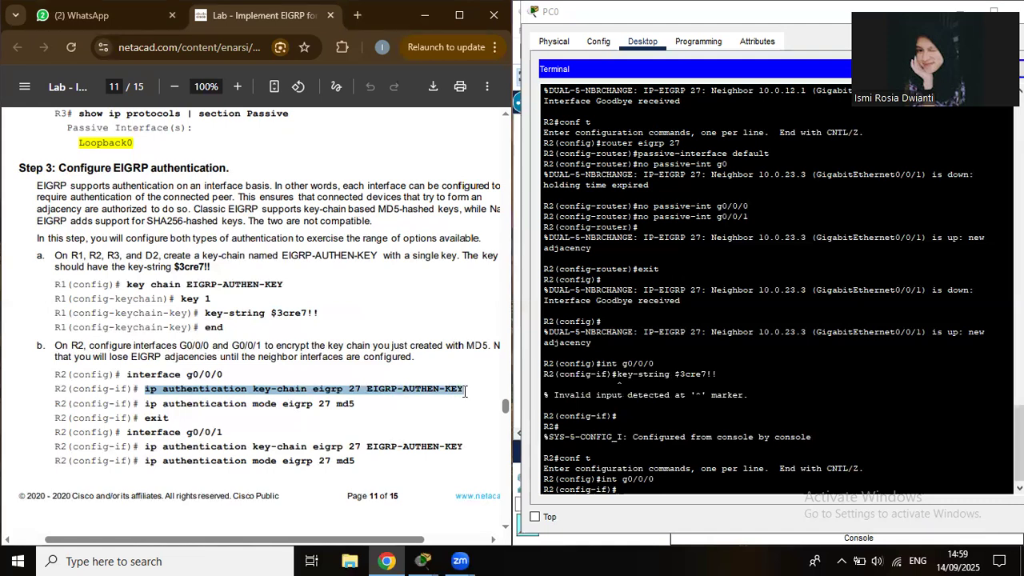
{"action": "right_click", "coordinate": [651, 485]}
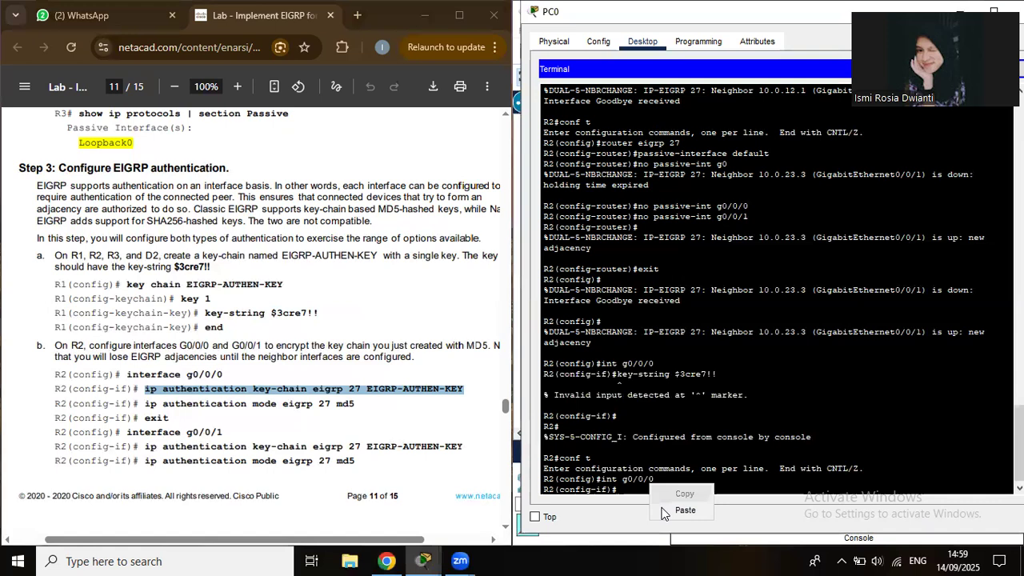
{"action": "left_click", "coordinate": [663, 510]}
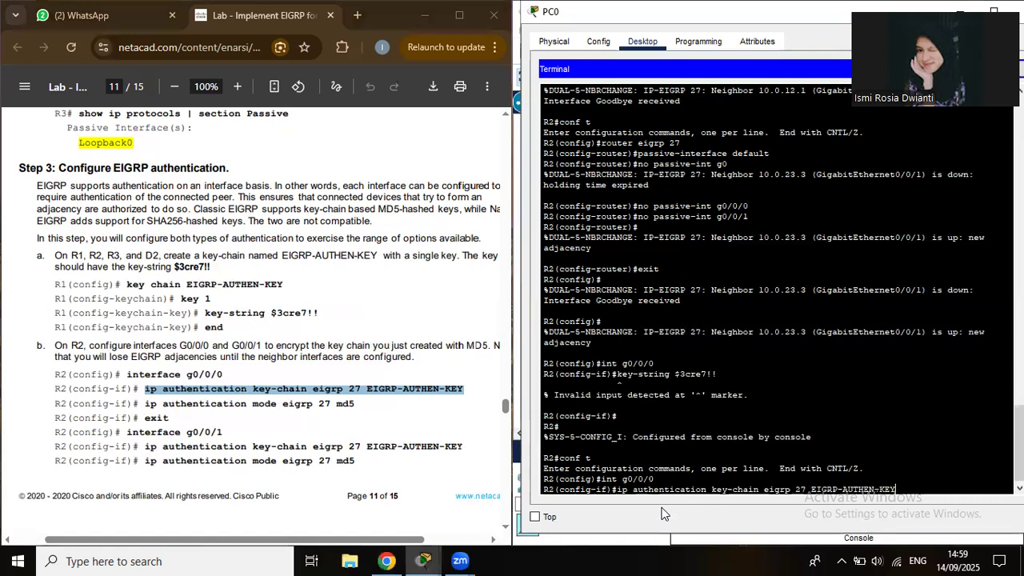
{"action": "key", "text": "Return"}
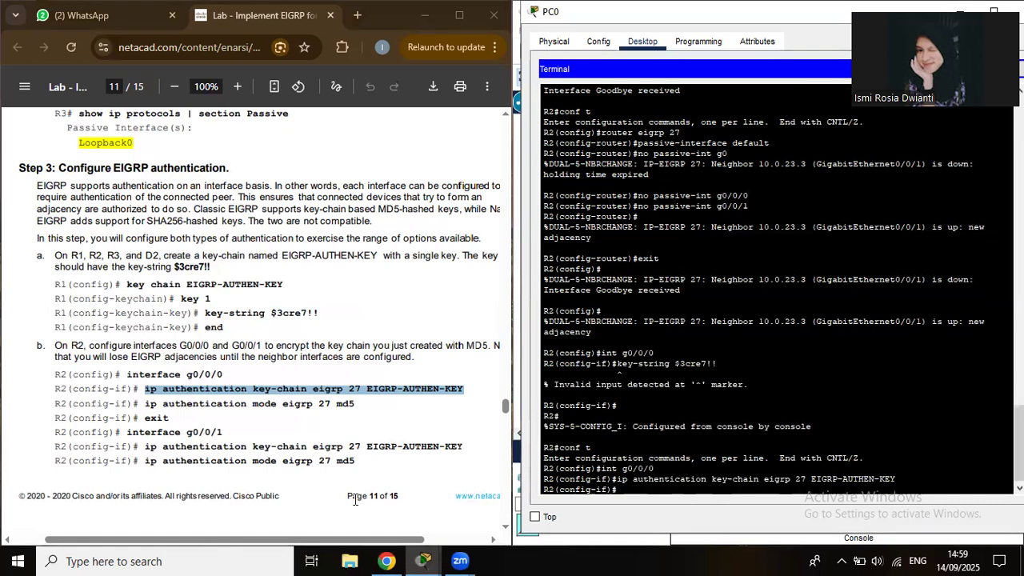
Set 'ip authentication mode eigrp 27 md5' on g0/0/0 and exit the interface.
{"action": "left_click_drag", "start_coordinate": [147, 403], "coordinate": [240, 405]}
{"action": "left_click_drag", "start_coordinate": [364, 408], "coordinate": [364, 407]}
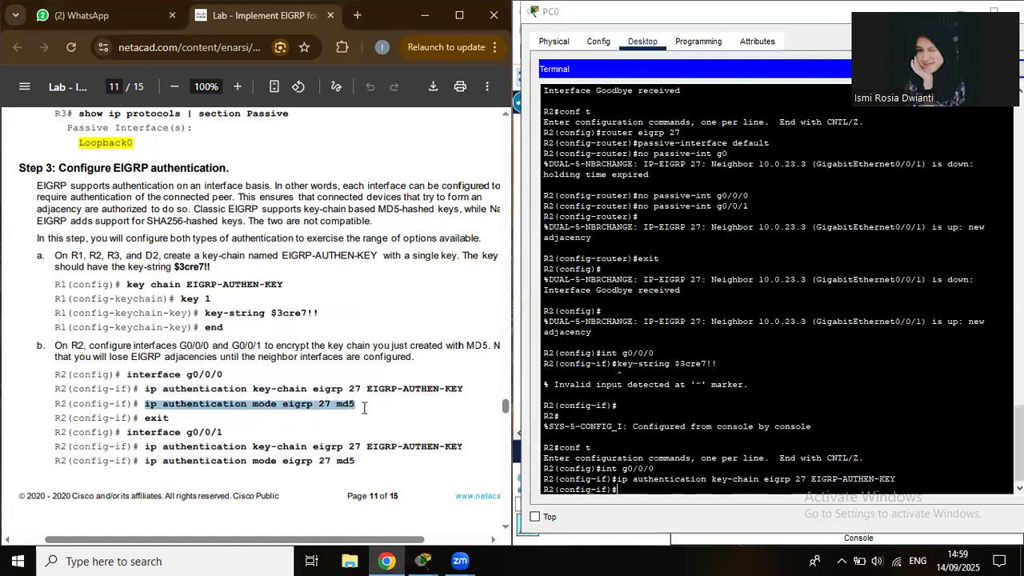
{"action": "right_click", "coordinate": [658, 474]}
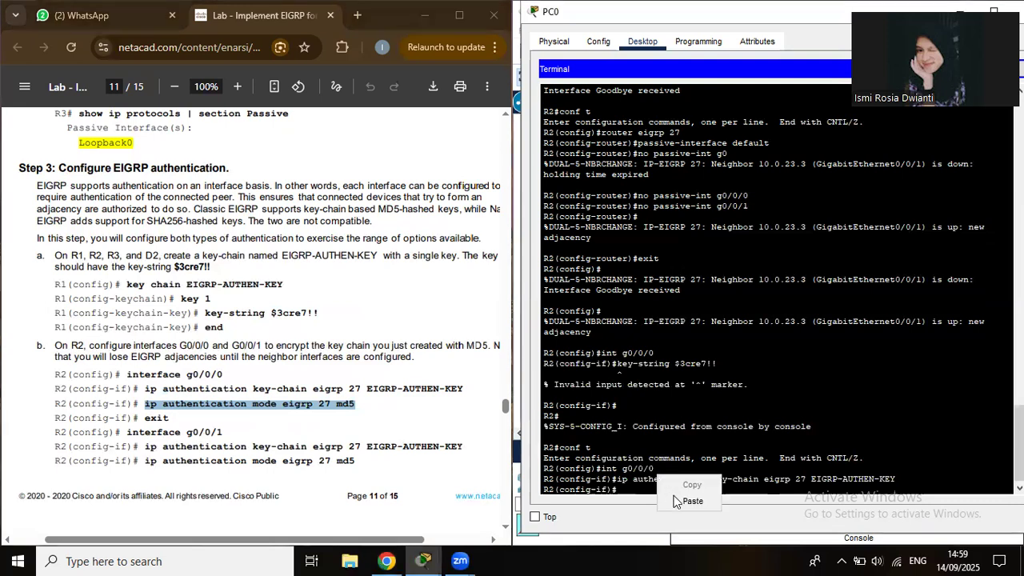
{"action": "left_click", "coordinate": [689, 500]}
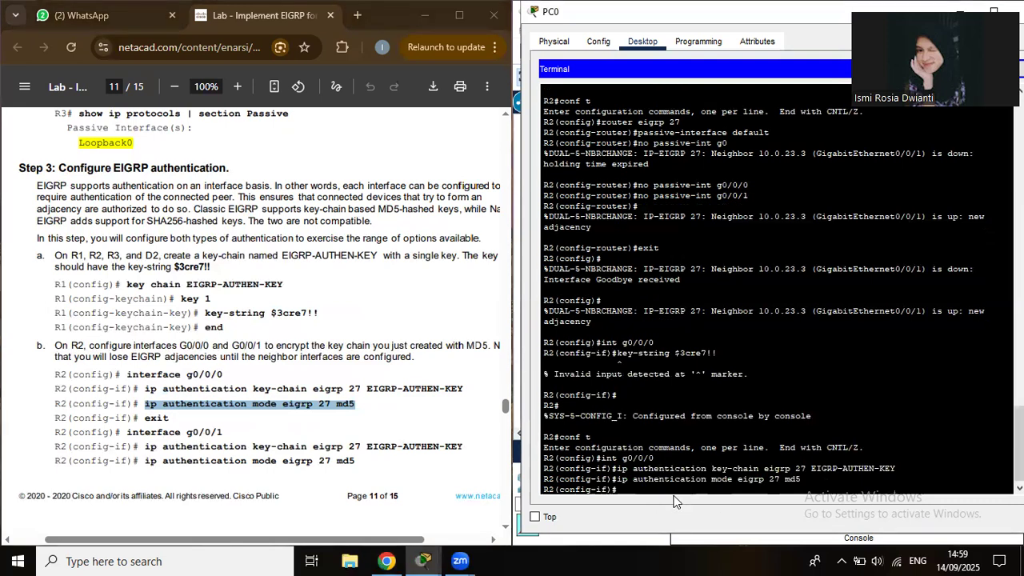
{"action": "type", "text": "exit"}
{"action": "key", "text": "Return"}
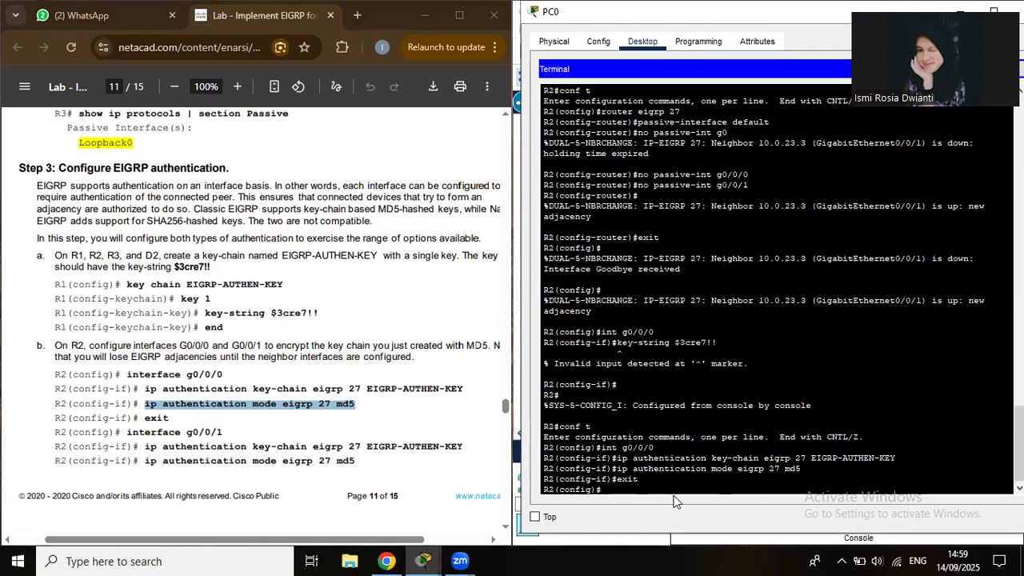
Give R2's g0/0/1 the same EIGRP-AUTHEN-KEY key chain and md5 authentication mode.
{"action": "type", "text": "int g0/0/1"}
{"action": "key", "text": "Return"}
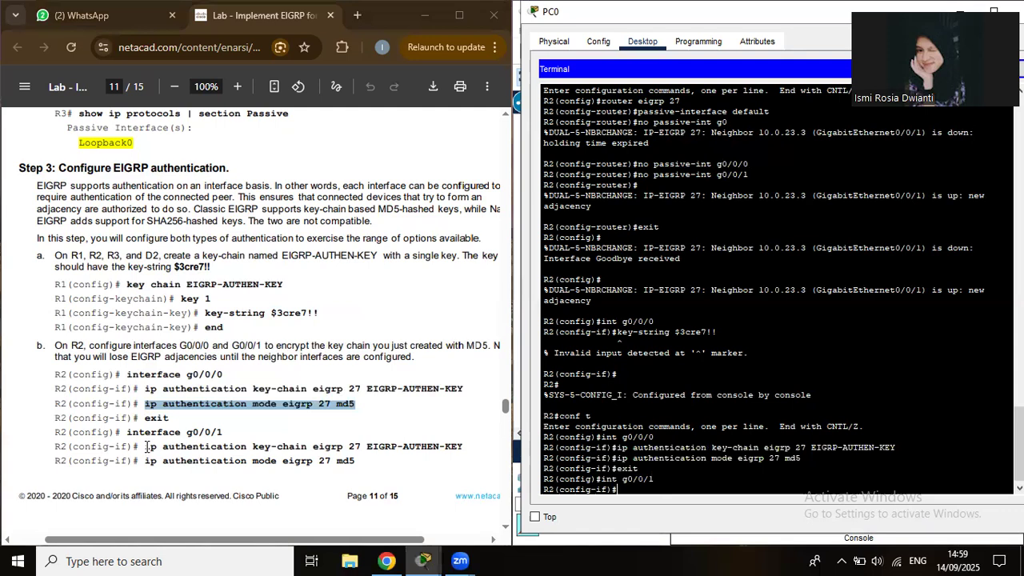
{"action": "left_click_drag", "start_coordinate": [145, 446], "coordinate": [469, 448]}
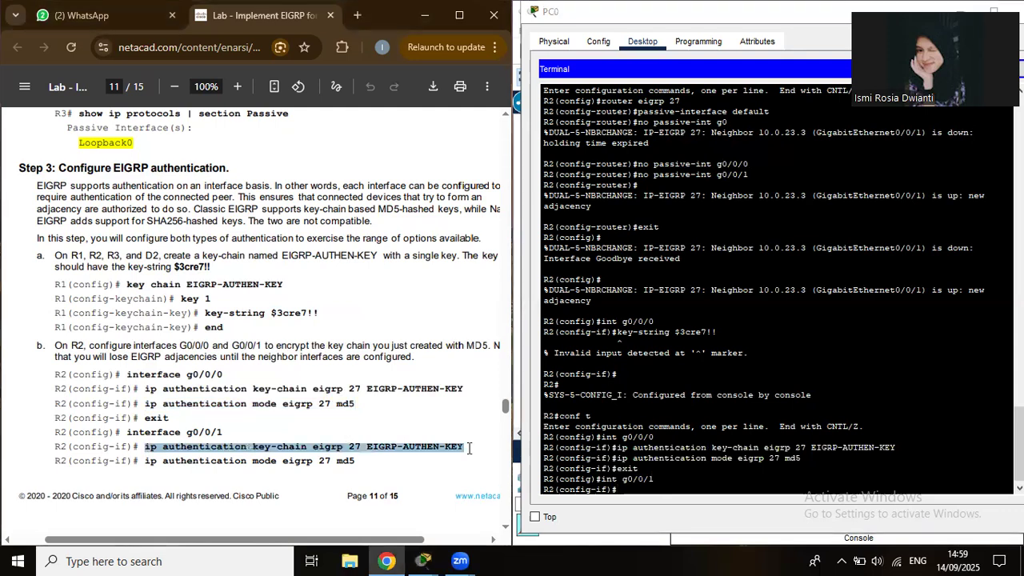
{"action": "right_click", "coordinate": [716, 489]}
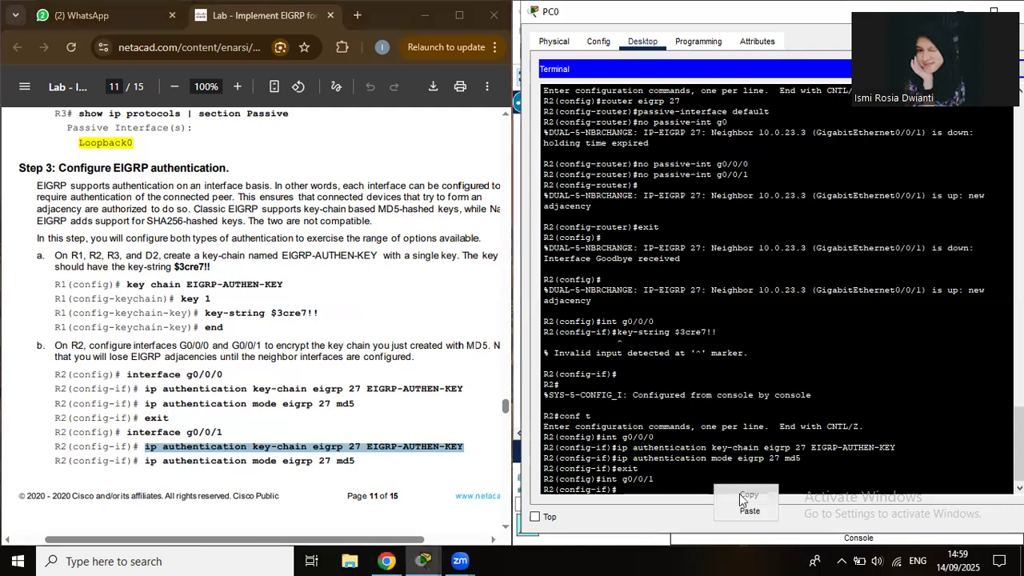
{"action": "left_click", "coordinate": [750, 512]}
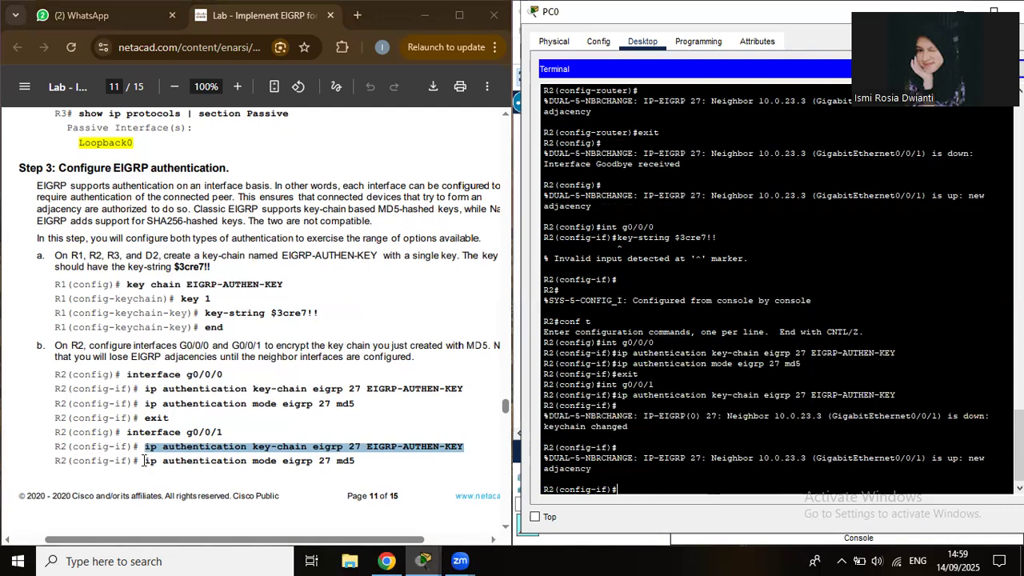
{"action": "left_click_drag", "start_coordinate": [144, 461], "coordinate": [369, 465]}
{"action": "key", "text": "super+c"}
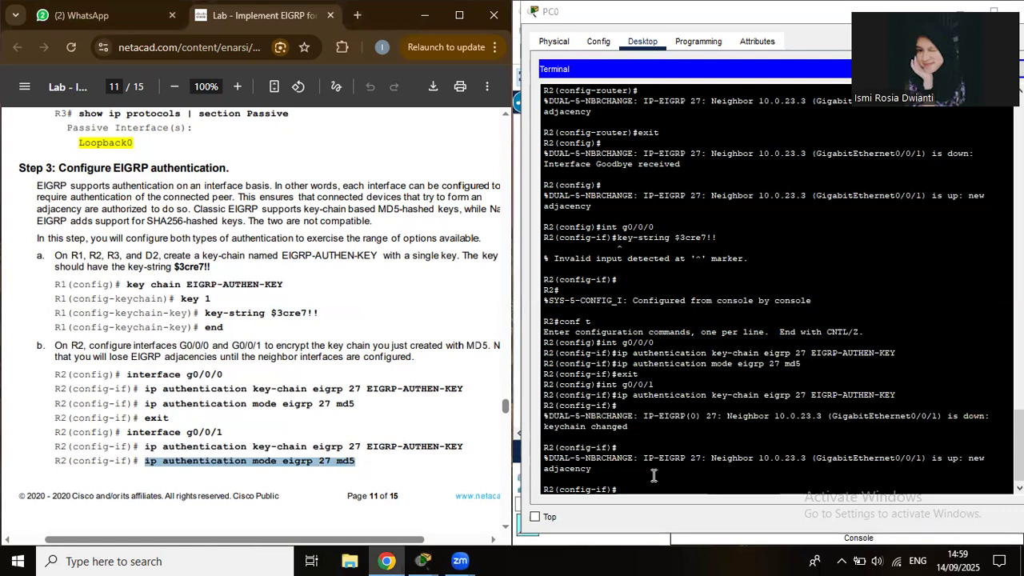
{"action": "right_click", "coordinate": [732, 488]}
{"action": "left_click", "coordinate": [766, 515]}
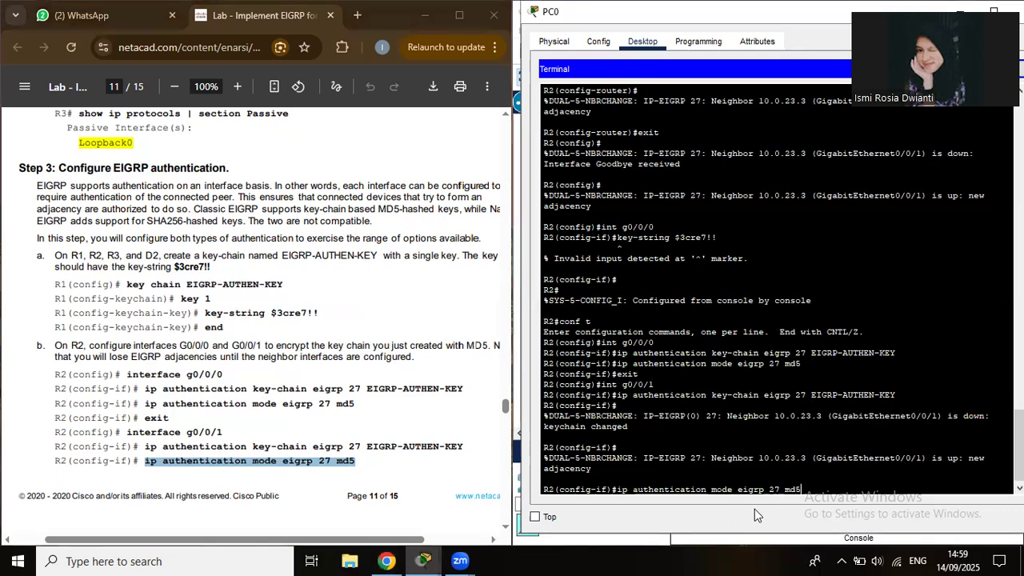
{"action": "key", "text": "Return"}
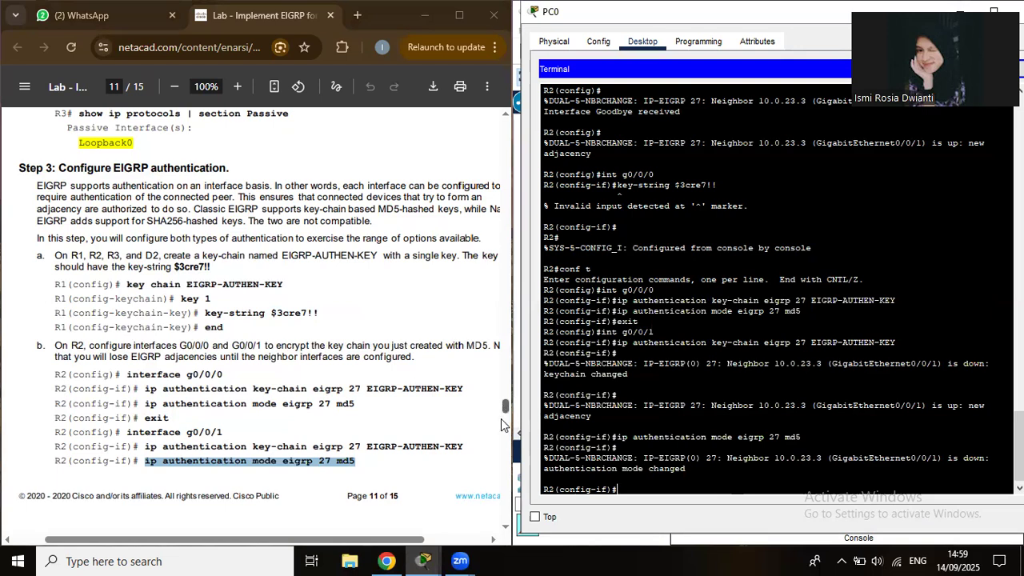
End R2's configuration and return to the topology.
{"action": "scroll", "coordinate": [502, 424], "scroll_direction": "down", "scroll_amount": 4}
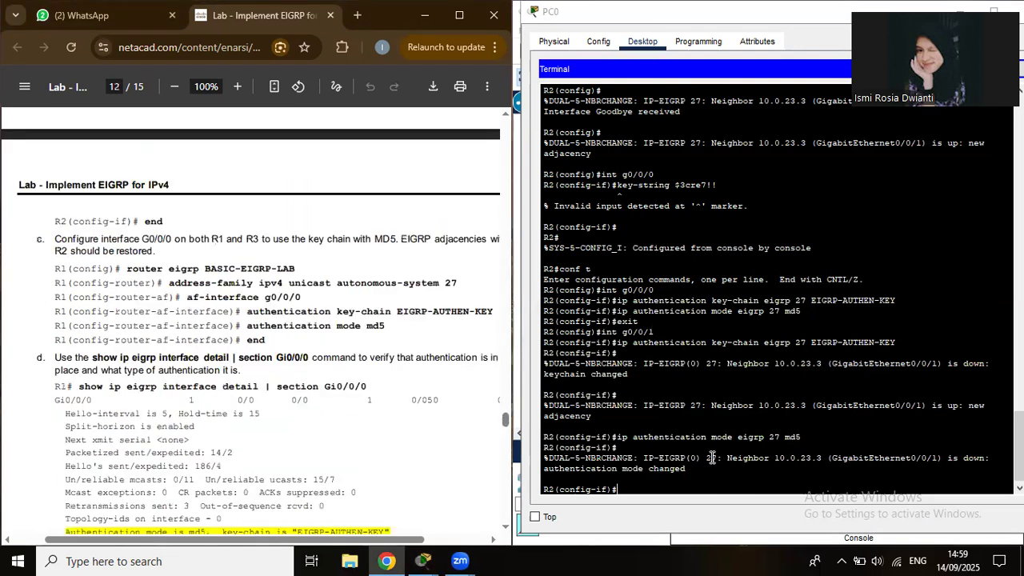
{"action": "left_click", "coordinate": [871, 486]}
{"action": "type", "text": "end"}
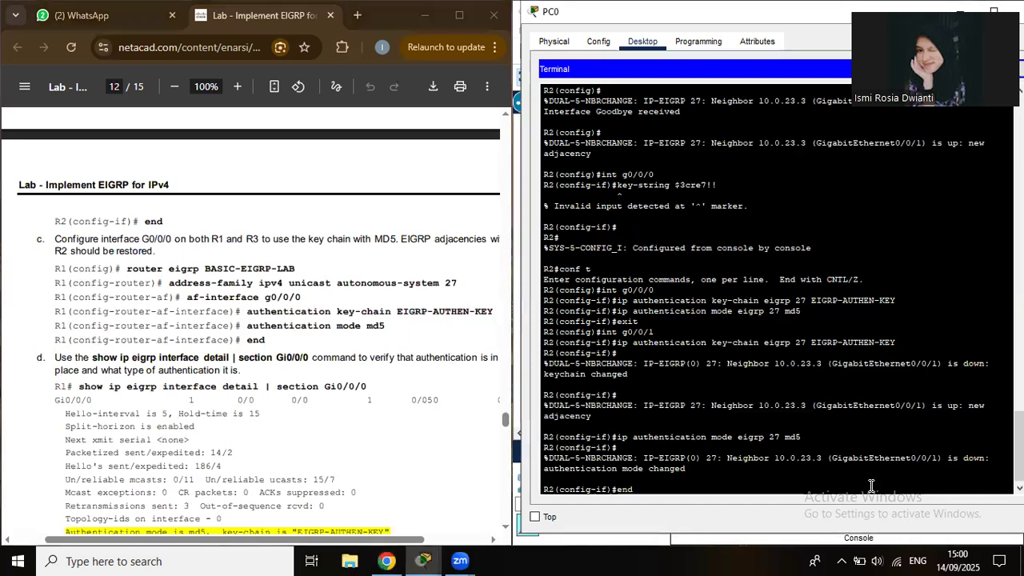
{"action": "key", "text": "Return"}
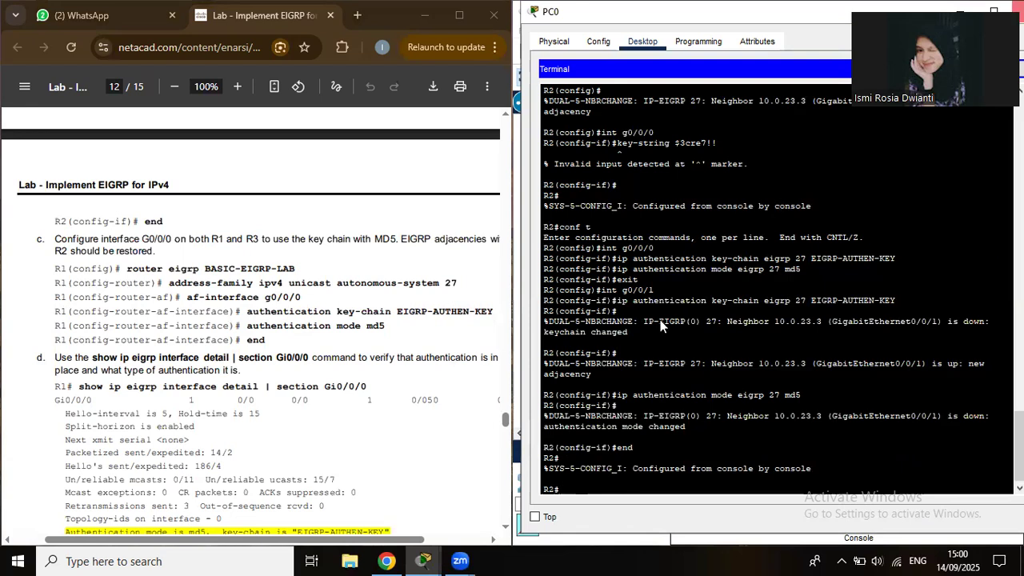
{"action": "key", "text": "alt+Tab"}
Connect PC0's console cable to R1's Console port and start a terminal session to R1, typing conf t.
{"action": "left_click", "coordinate": [692, 294]}
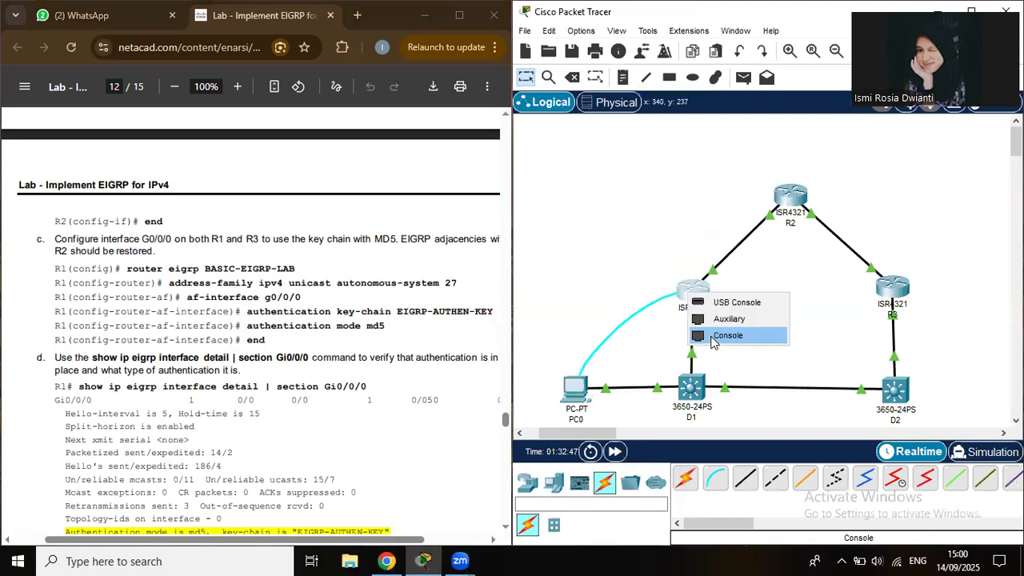
{"action": "left_click", "coordinate": [714, 342]}
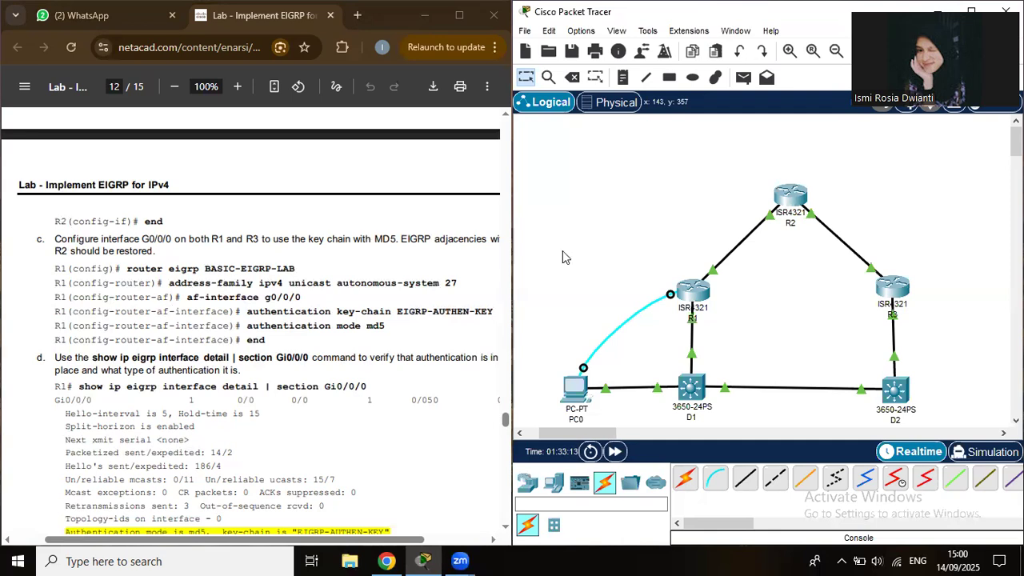
{"action": "left_click", "coordinate": [584, 392]}
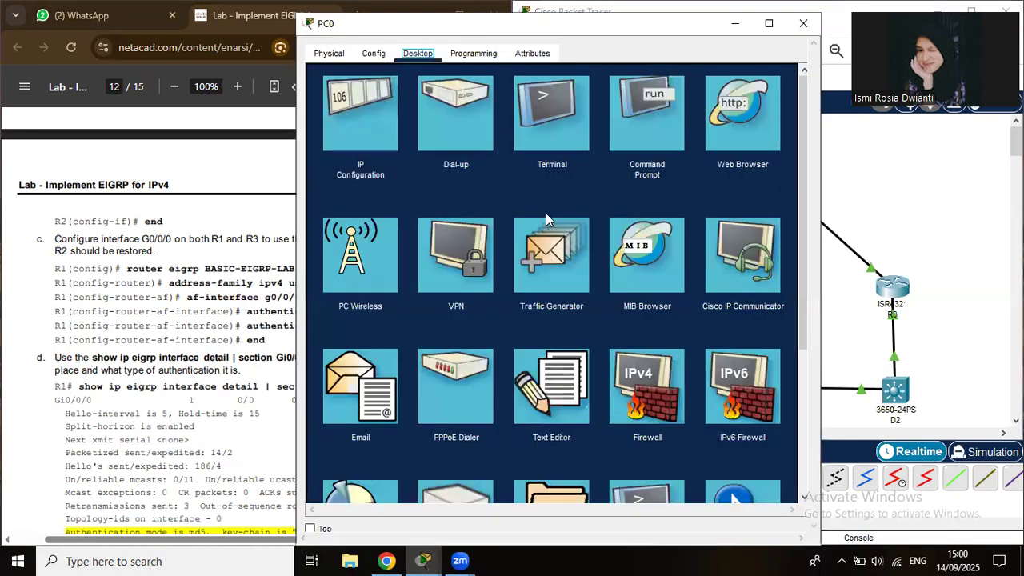
{"action": "left_click", "coordinate": [550, 386]}
{"action": "left_click", "coordinate": [792, 79]}
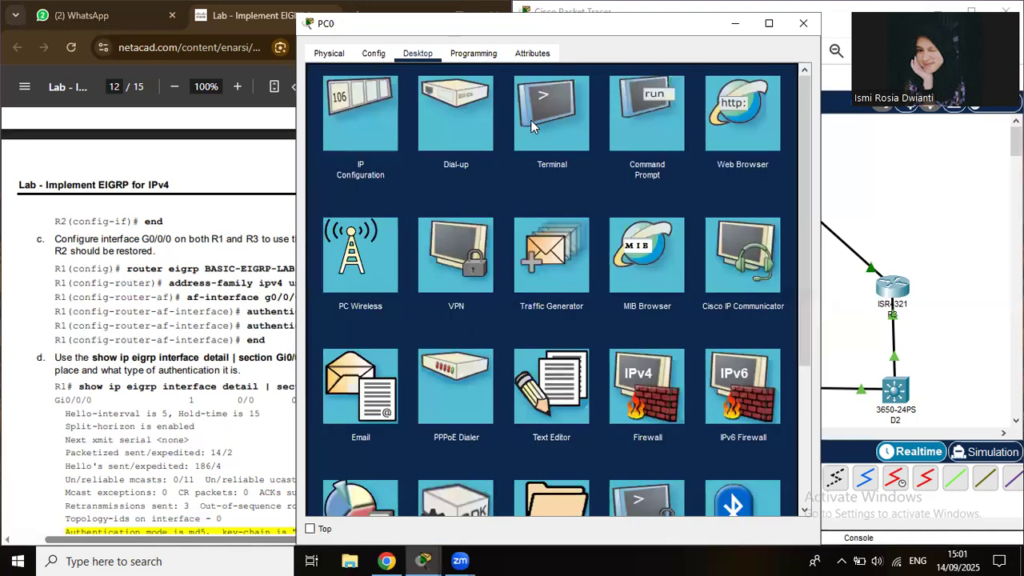
{"action": "left_click", "coordinate": [533, 126]}
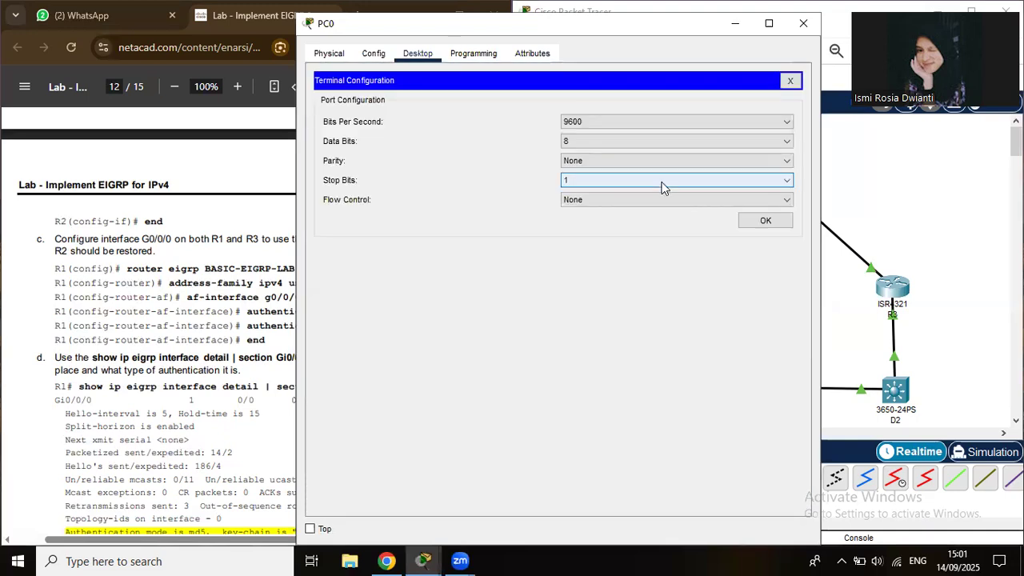
{"action": "left_click", "coordinate": [754, 224]}
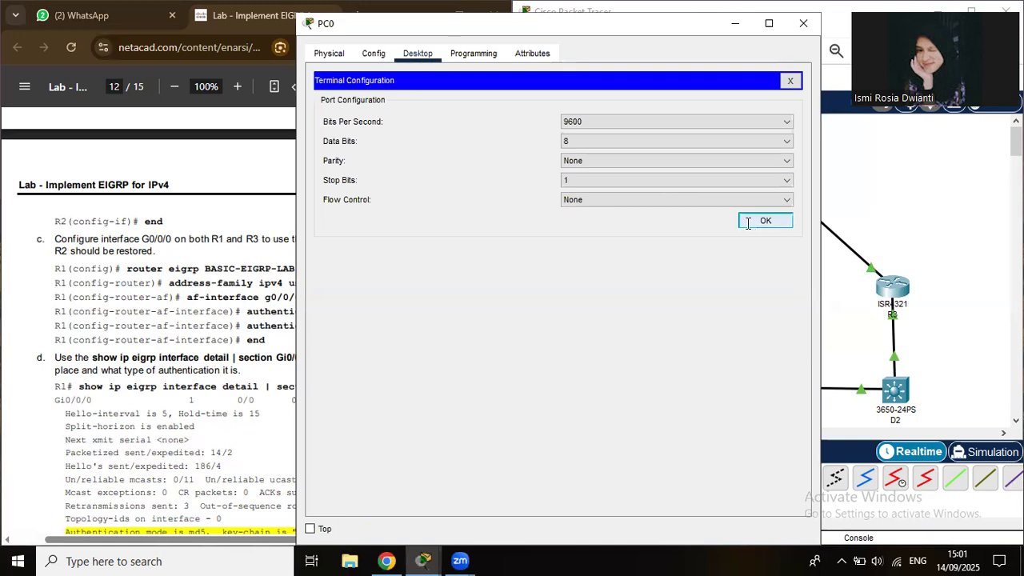
{"action": "type", "text": "conf t"}
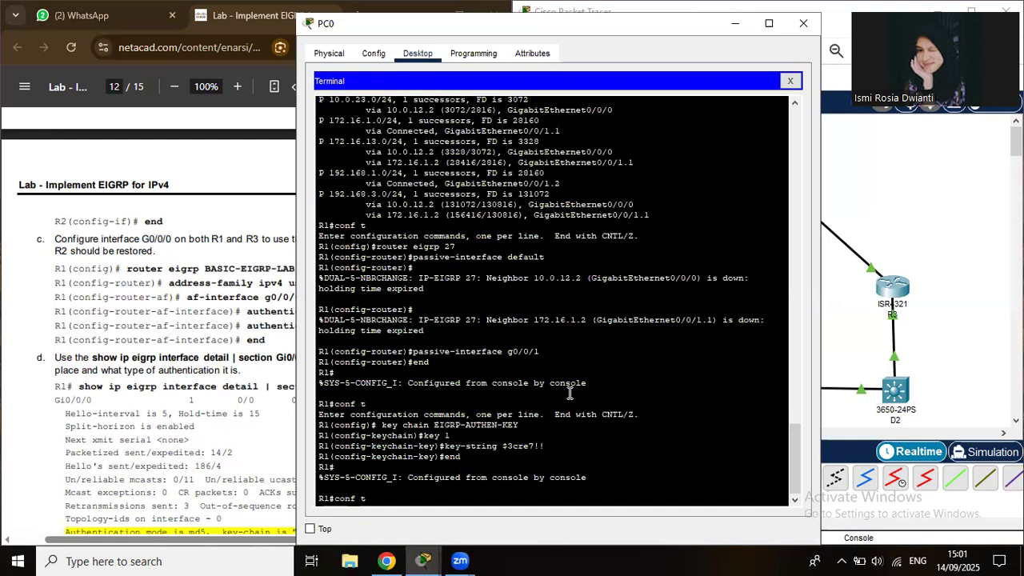
On R1, create key chain EIGRP-AUTHEN-KEY with key 1 and set its key string.
{"action": "key", "text": "Return"}
{"action": "type", "text": "k"}
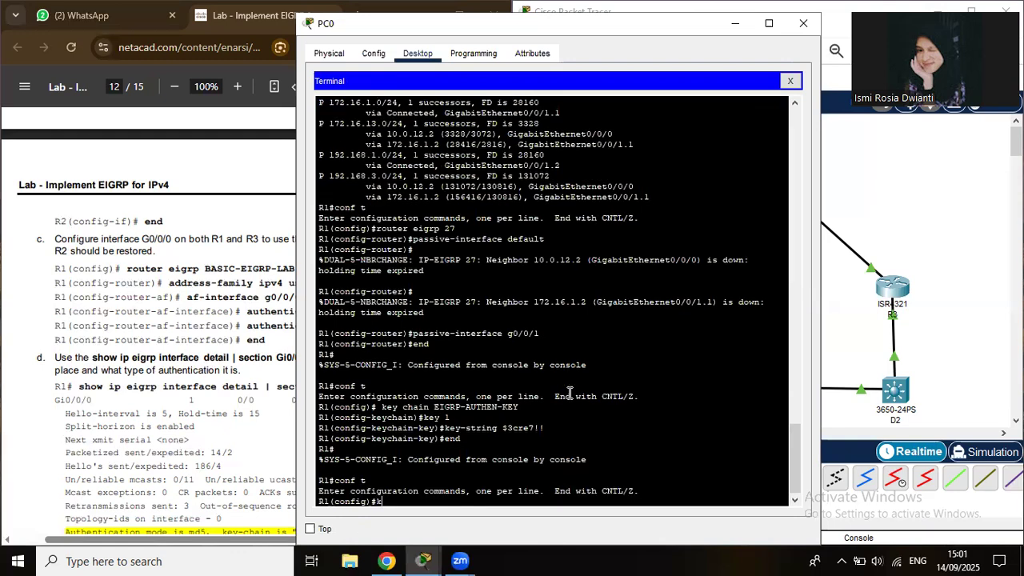
{"action": "type", "text": "ey chain EIGRP-AUTHEN-K"}
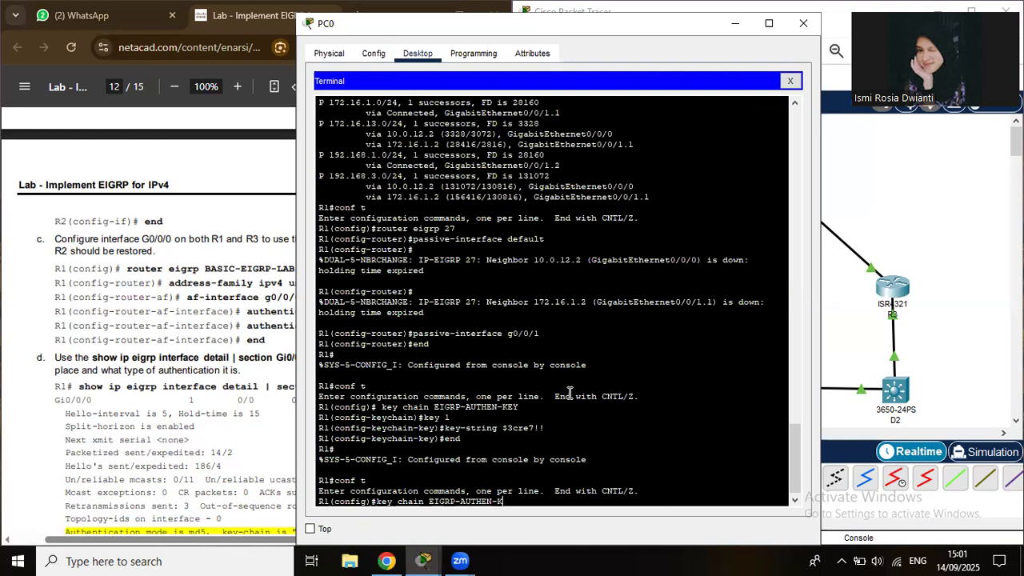
{"action": "type", "text": "EY"}
{"action": "key", "text": "Return"}
{"action": "type", "text": "key 1"}
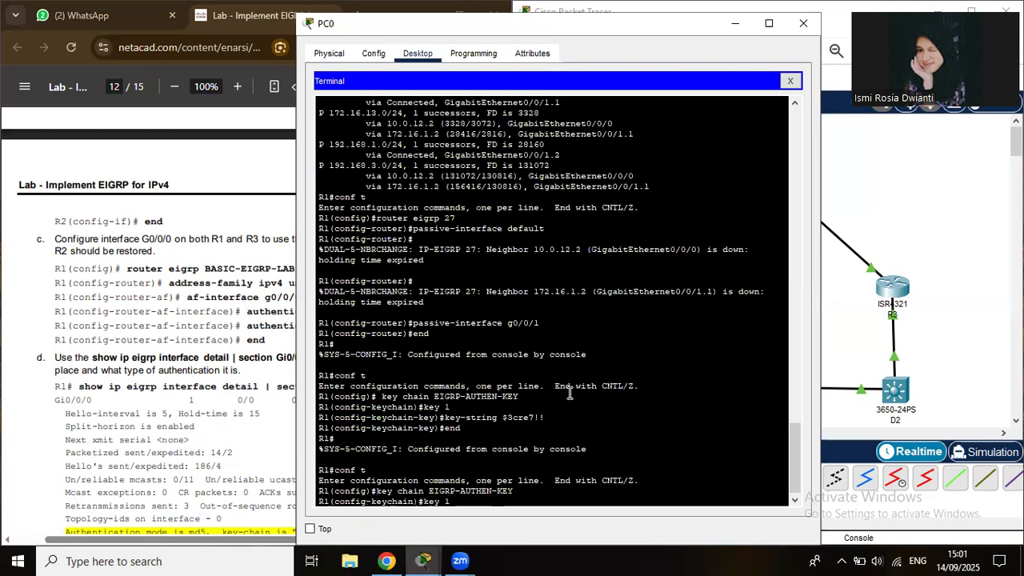
{"action": "key", "text": "Return"}
{"action": "type", "text": "keychain-key)#ke"}
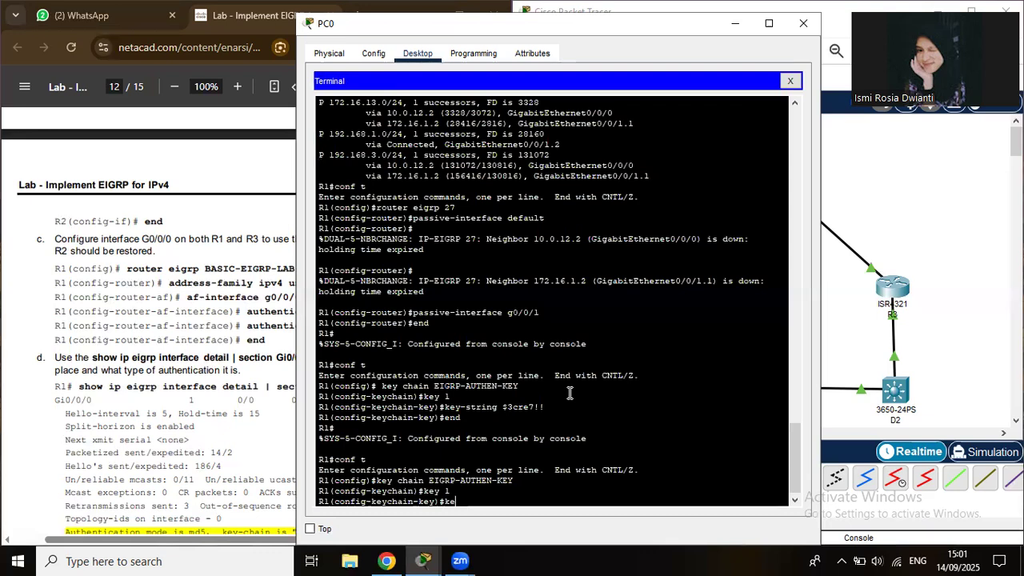
{"action": "type", "text": "y-string cisco123"}
{"action": "key", "text": "Return"}
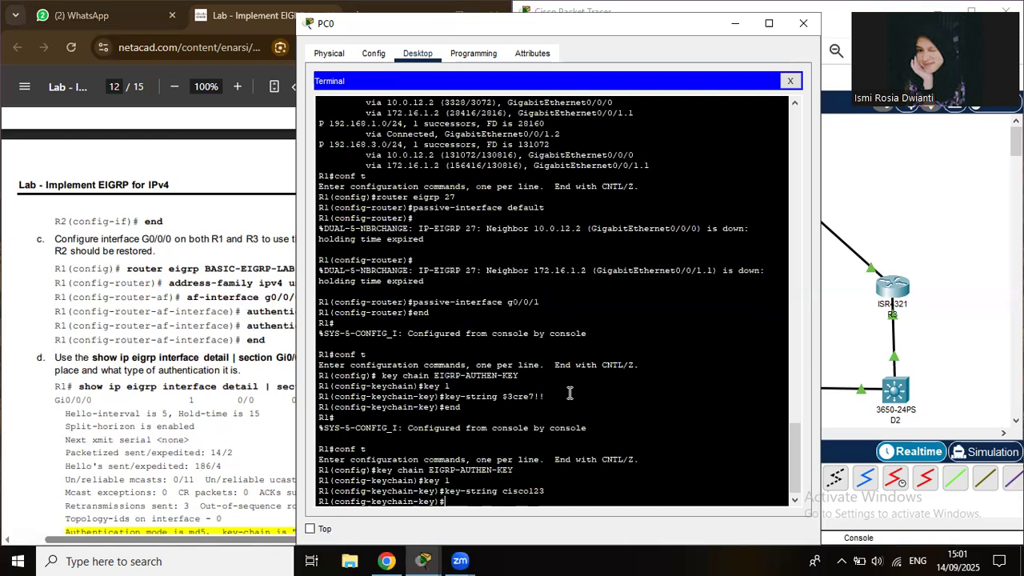
{"action": "type", "text": "exit"}
{"action": "key", "text": "Return"}
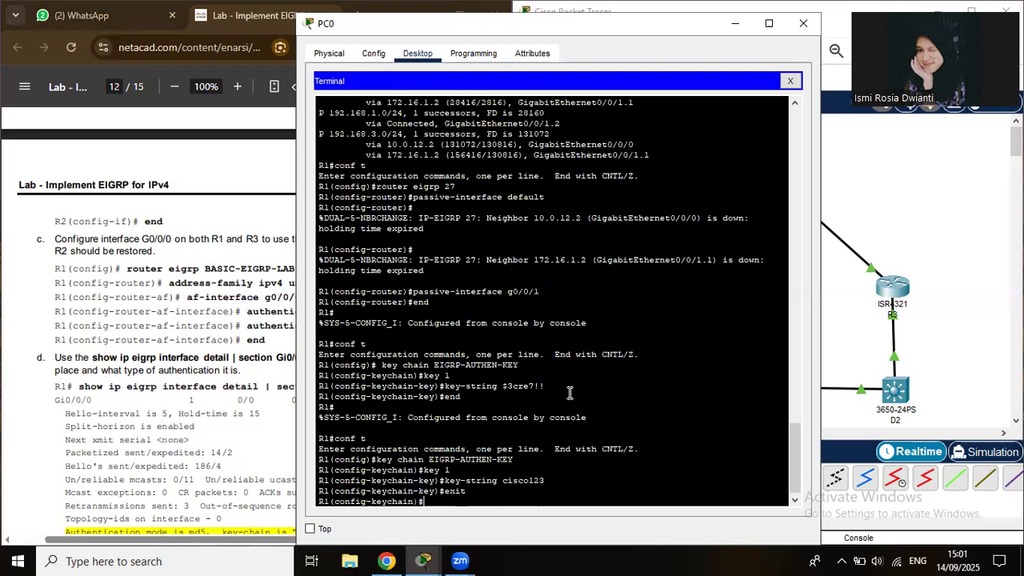
{"action": "type", "text": "int g0/0/0"}
Enable EIGRP 27 MD5 authentication on R1's G0/0/0 using key chain EIGRP-AUTHEN-KEY.
{"action": "key", "text": "Return"}
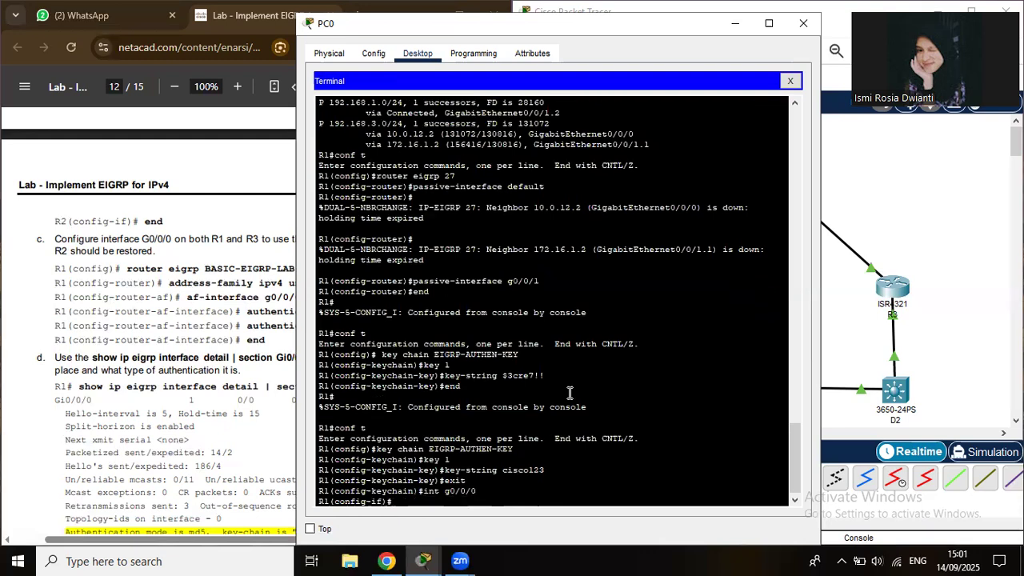
{"action": "type", "text": "ip authentication mod"}
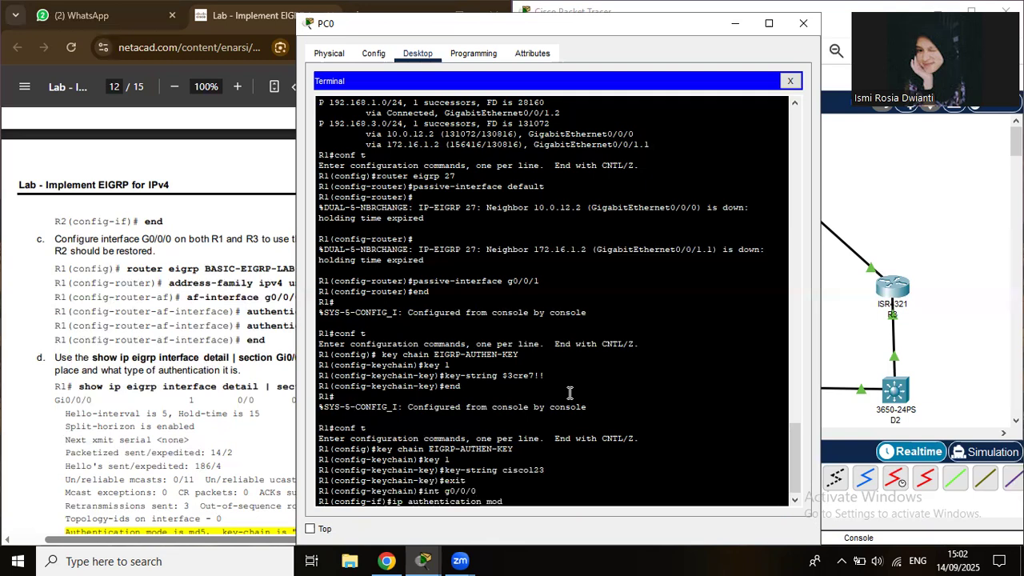
{"action": "type", "text": "e eigrp 27 md5"}
{"action": "key", "text": "Return"}
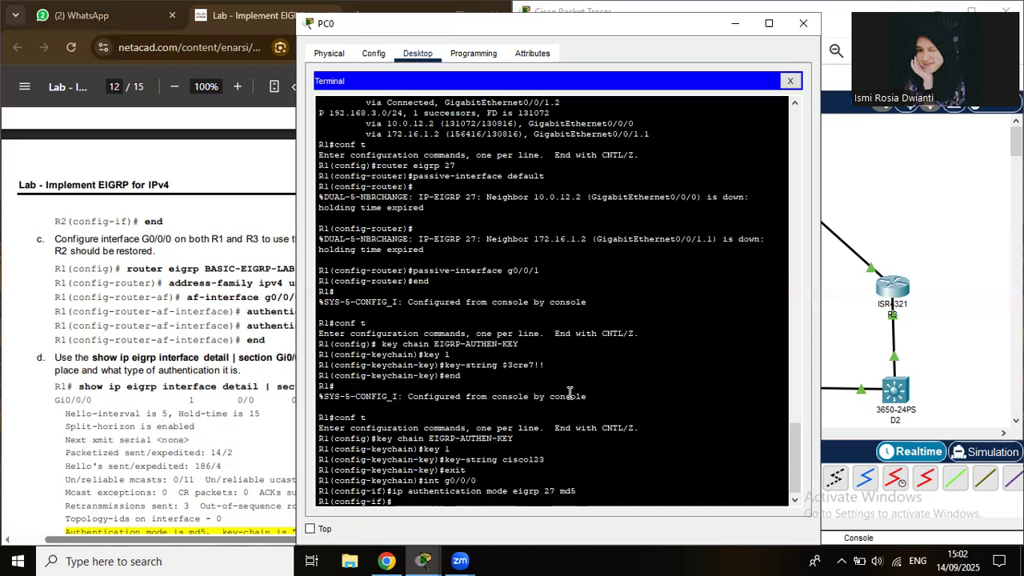
{"action": "key", "text": "Up"}
{"action": "key", "text": "BackSpace"}
{"action": "key", "text": "BackSpace"}
{"action": "key", "text": "BackSpace"}
{"action": "key", "text": "BackSpace"}
{"action": "key", "text": "BackSpace"}
{"action": "key", "text": "BackSpace"}
{"action": "key", "text": "BackSpace"}
{"action": "key", "text": "BackSpace"}
{"action": "key", "text": "BackSpace"}
{"action": "key", "text": "BackSpace"}
{"action": "key", "text": "BackSpace"}
{"action": "key", "text": "BackSpace"}
{"action": "key", "text": "BackSpace"}
{"action": "key", "text": "BackSpace"}
{"action": "key", "text": "BackSpace"}
{"action": "key", "text": "BackSpace"}
{"action": "key", "text": "BackSpace"}
{"action": "key", "text": "BackSpace"}
{"action": "type", "text": "key-chss"}
{"action": "key", "text": "BackSpace"}
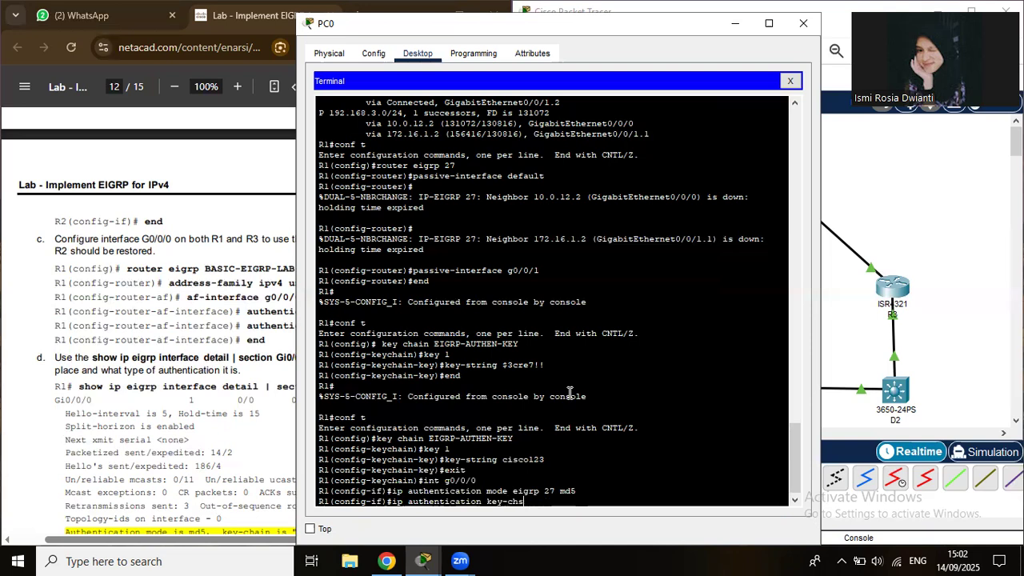
{"action": "key", "text": "BackSpace"}
{"action": "type", "text": "ain r"}
{"action": "key", "text": "BackSpace"}
{"action": "type", "text": "eigrp 27 EIGRP"}
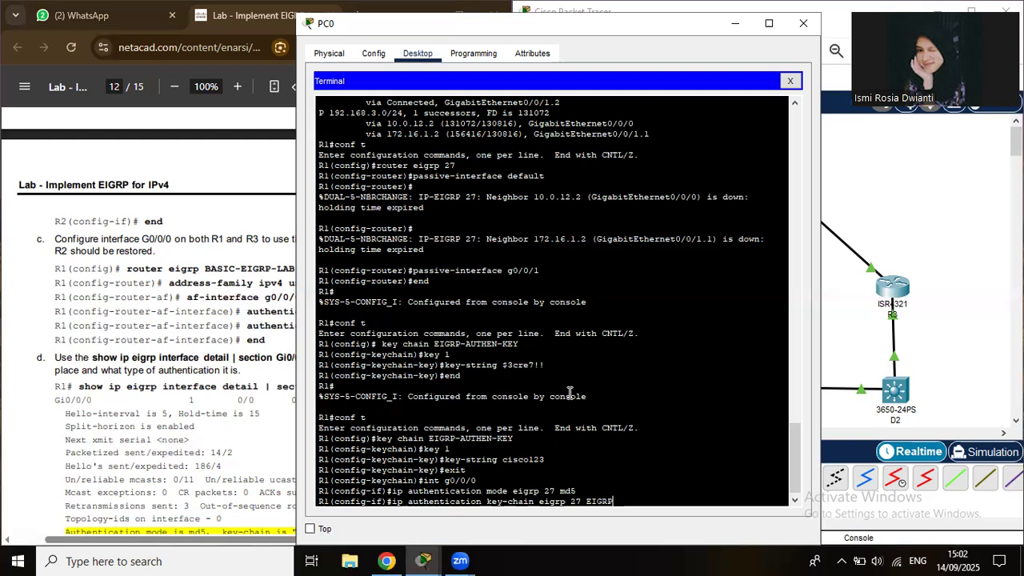
{"action": "type", "text": "-AUTHEN-KEY"}
{"action": "key", "text": "Return"}
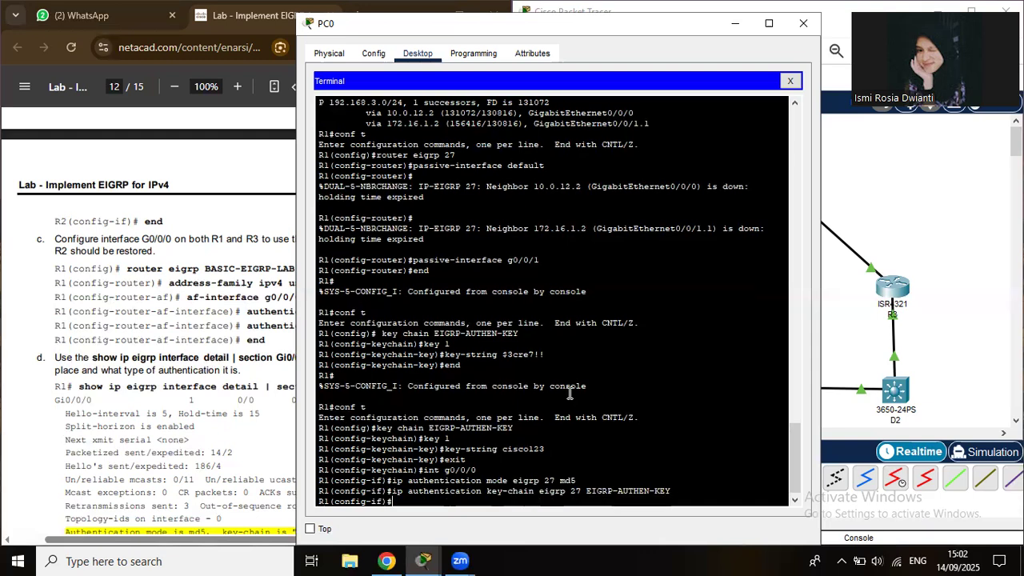
Exit R1 to the privileged prompt and bring up the lab guide at steps e and f.
{"action": "type", "text": "exit"}
{"action": "key", "text": "Return"}
{"action": "type", "text": "end"}
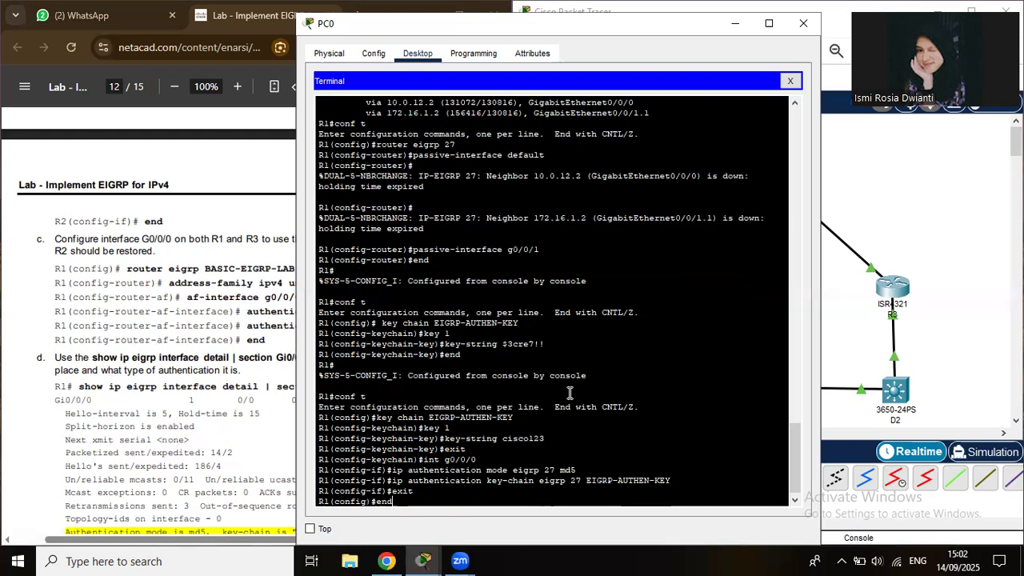
{"action": "key", "text": "Return"}
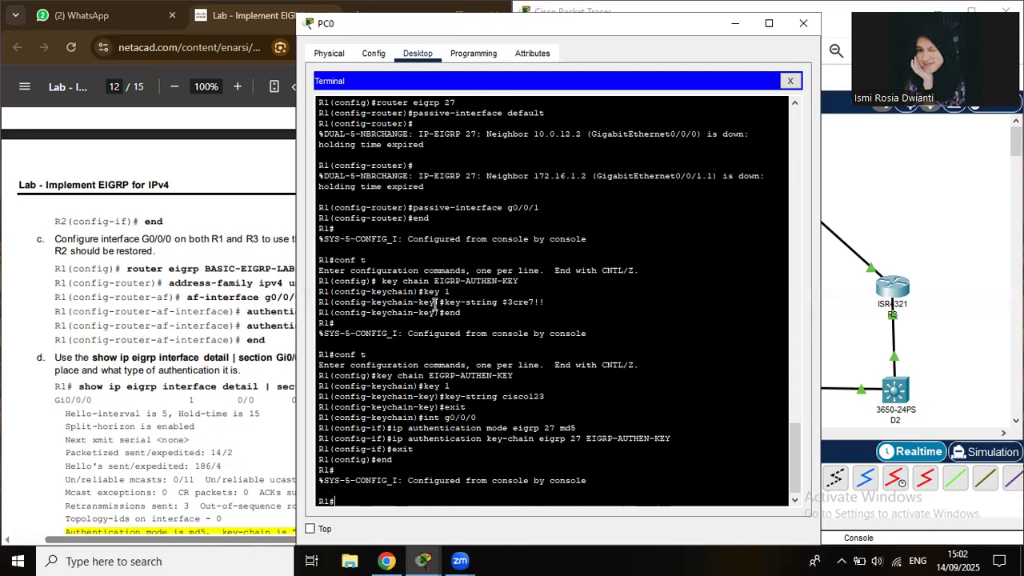
{"action": "left_click", "coordinate": [113, 358]}
{"action": "left_click_drag", "start_coordinate": [506, 424], "coordinate": [505, 435]}
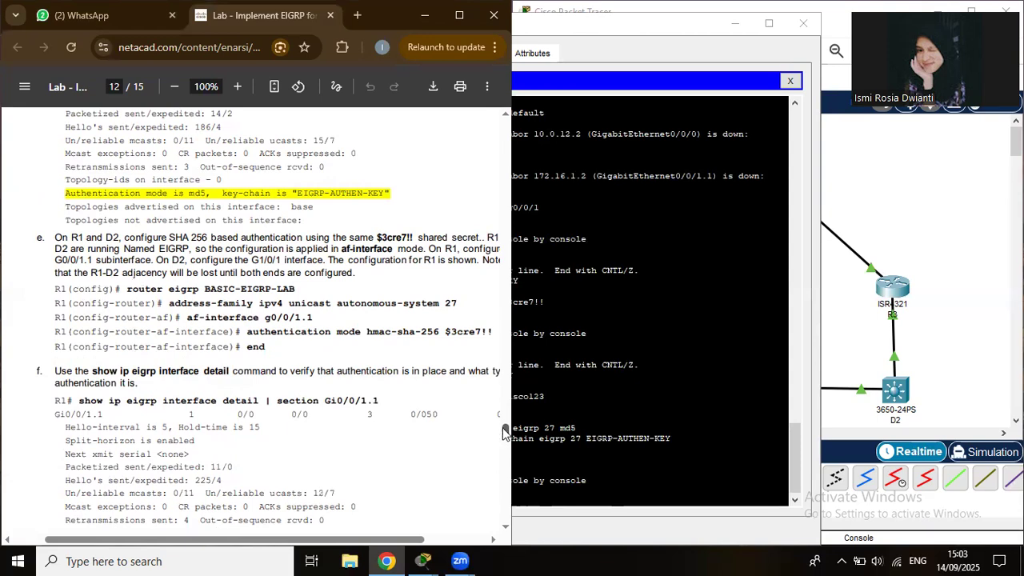
Scroll the lab guide to Step 4's variance instructions, including R2's bandwidth 800000.
{"action": "scroll", "coordinate": [503, 434], "scroll_direction": "down", "scroll_amount": 1}
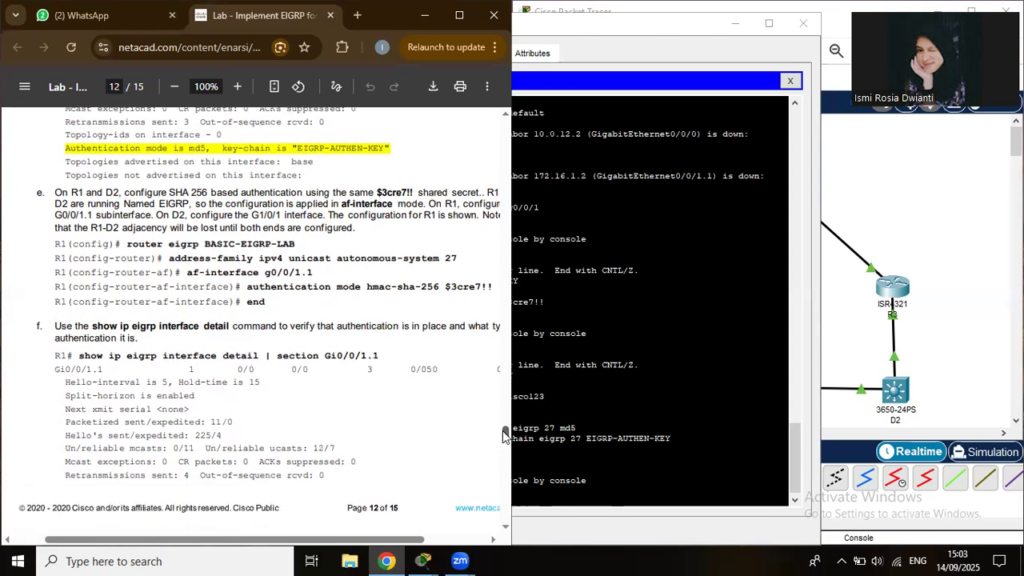
{"action": "scroll", "coordinate": [505, 434], "scroll_direction": "down", "scroll_amount": 1}
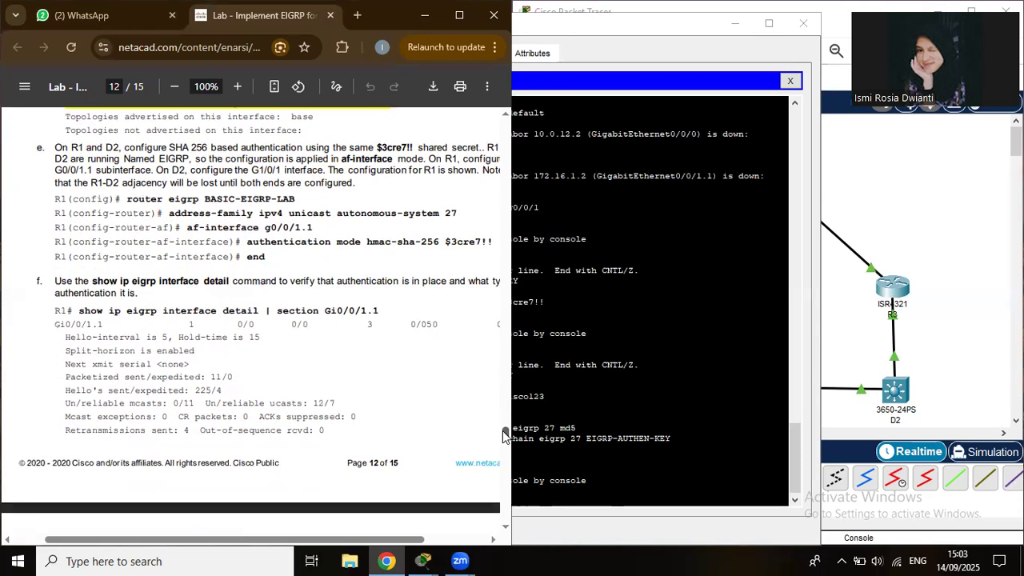
{"action": "scroll", "coordinate": [504, 444], "scroll_direction": "down", "scroll_amount": 3}
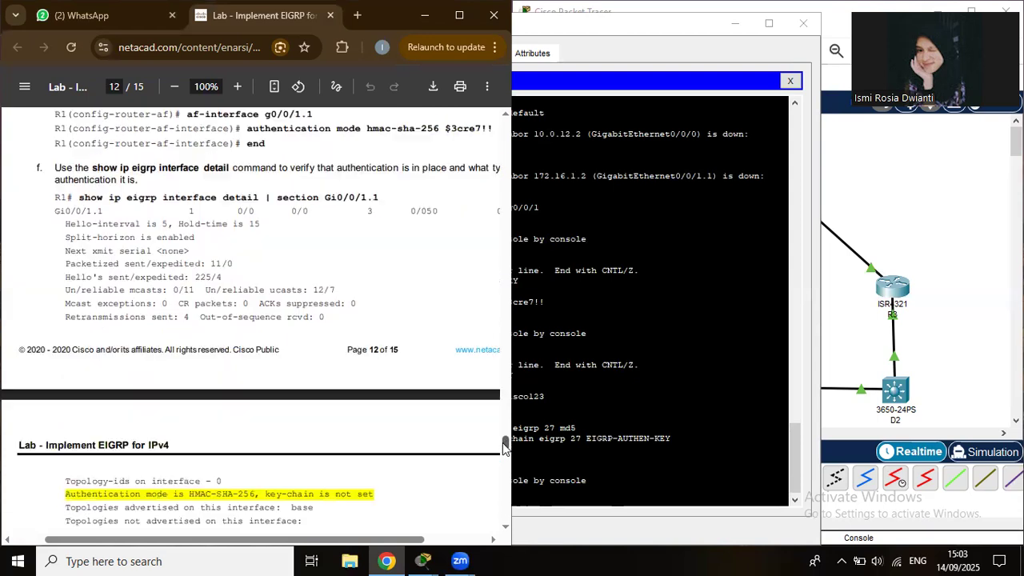
{"action": "scroll", "coordinate": [504, 450], "scroll_direction": "down", "scroll_amount": 7}
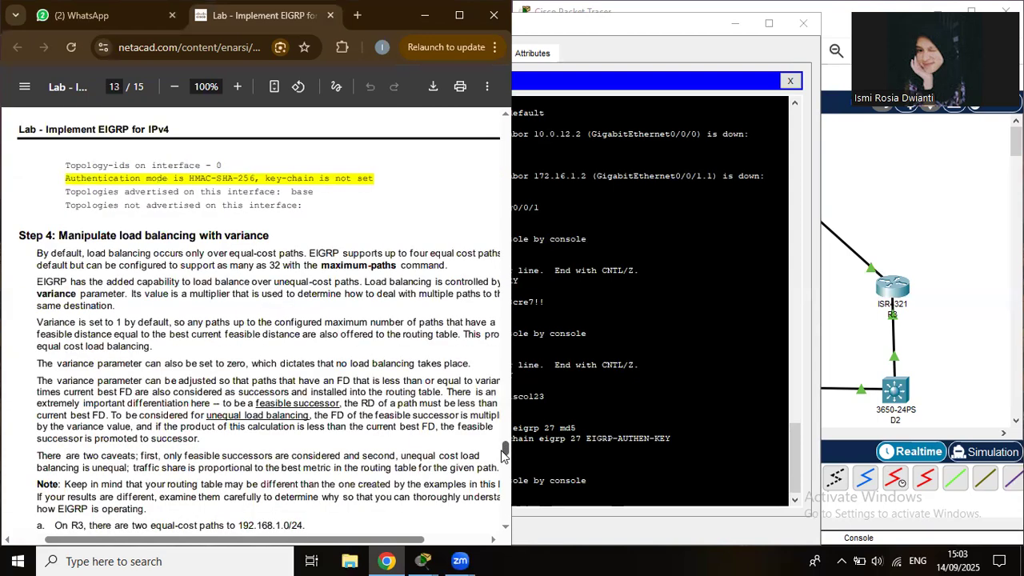
{"action": "scroll", "coordinate": [504, 456], "scroll_direction": "down", "scroll_amount": 5}
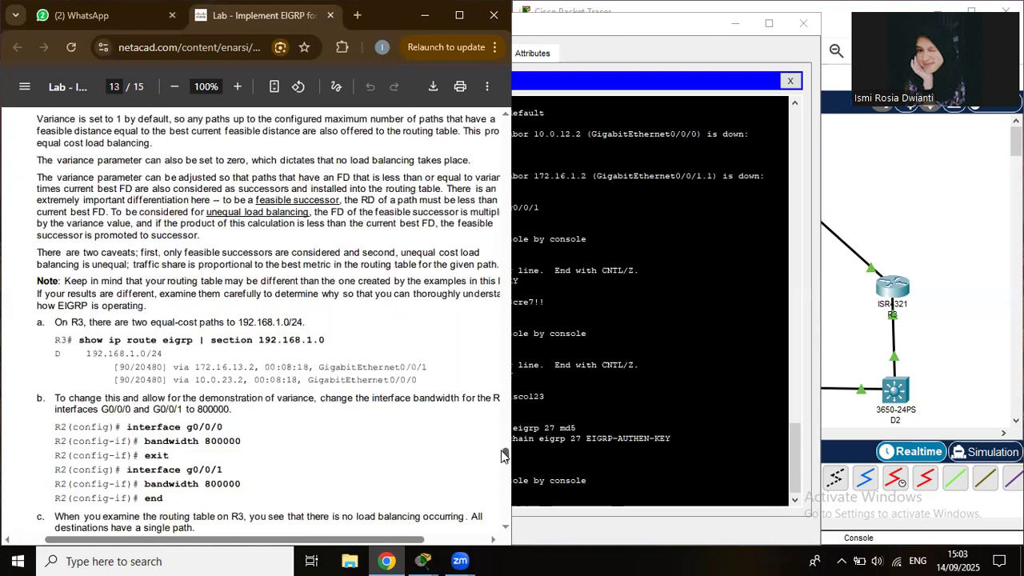
{"action": "scroll", "coordinate": [505, 456], "scroll_direction": "down", "scroll_amount": 2}
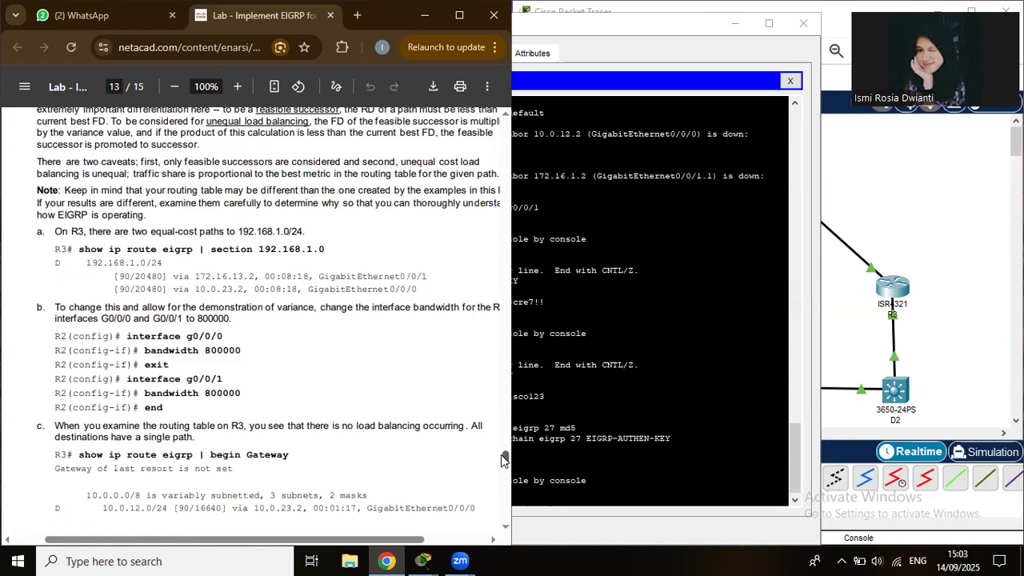
{"action": "left_click", "coordinate": [778, 313]}
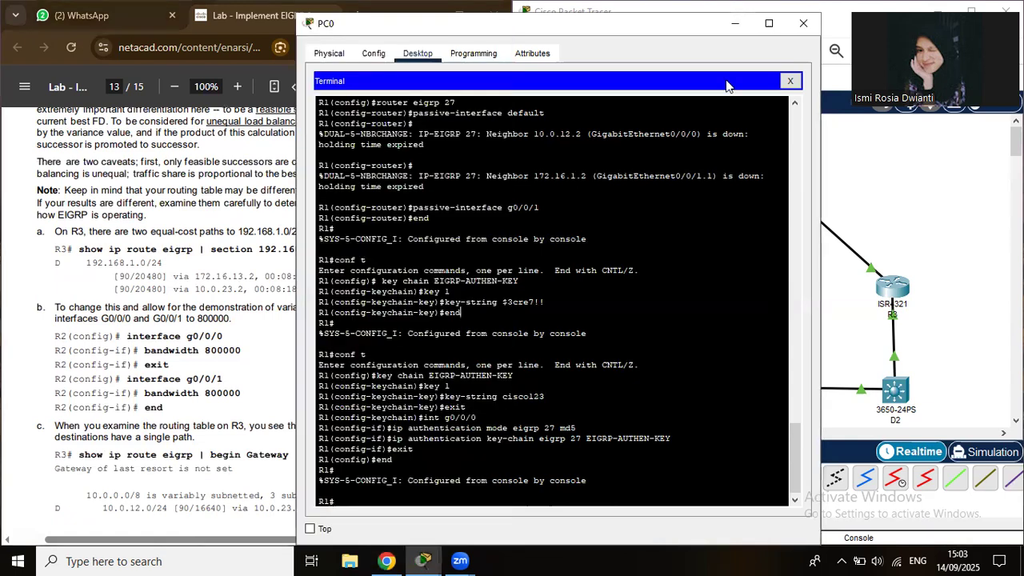
Close PC0's window and move the console cable's end from R1 to router R2.
{"action": "left_click", "coordinate": [793, 28]}
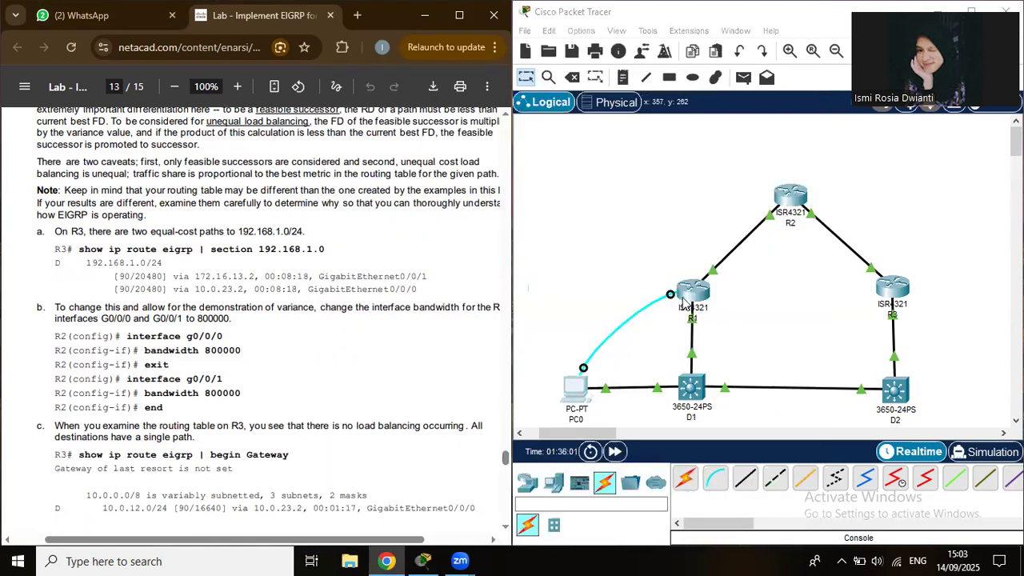
{"action": "left_click", "coordinate": [740, 189]}
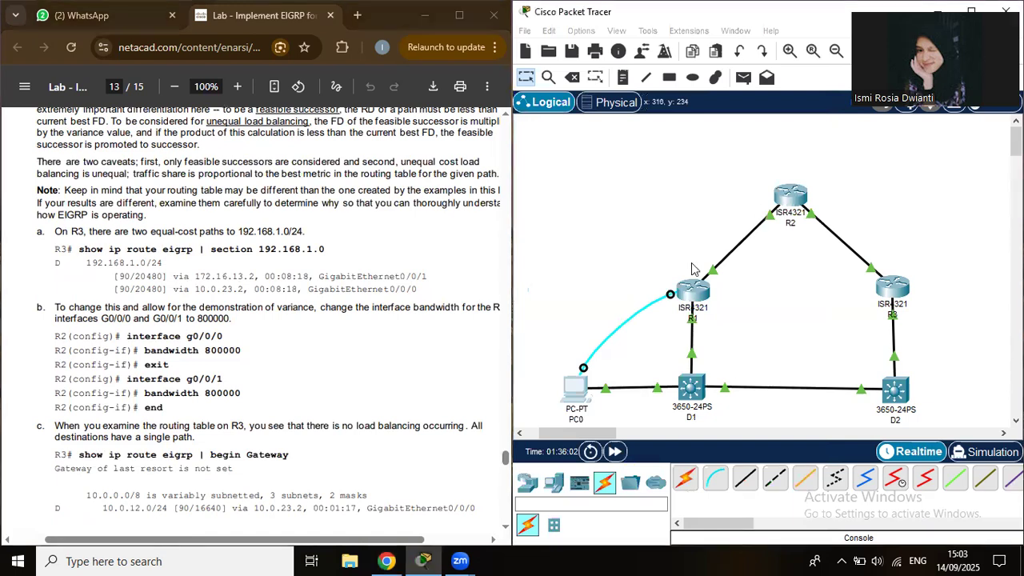
{"action": "left_click", "coordinate": [792, 198]}
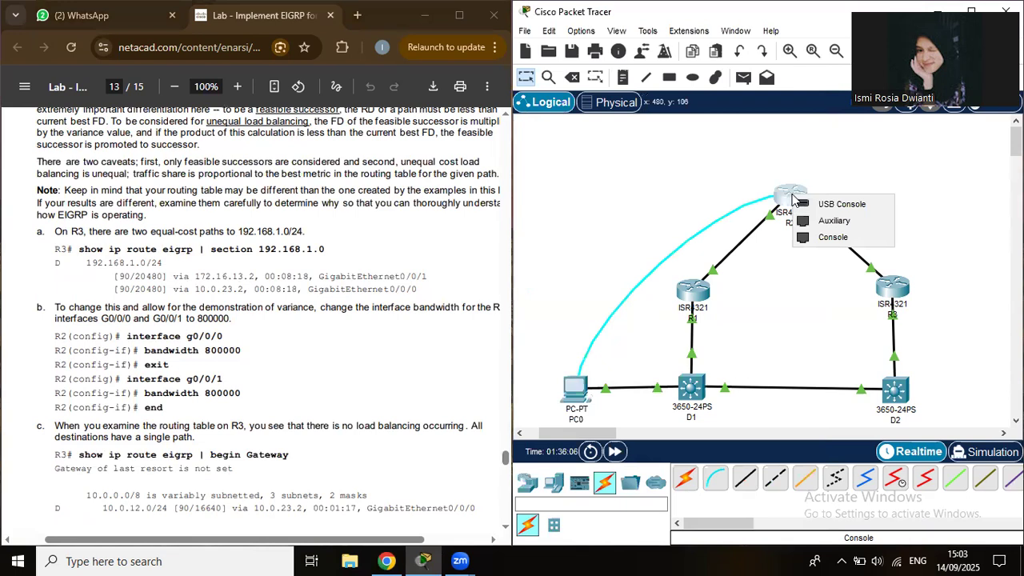
Plug the console cable into R2's Console port and bring up PC0's terminal settings.
{"action": "left_click", "coordinate": [818, 237]}
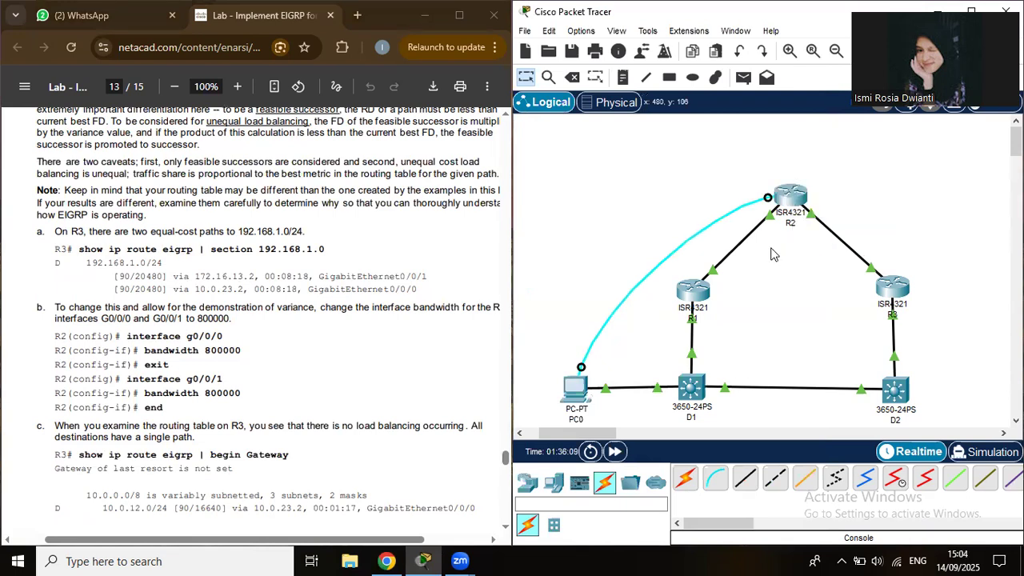
{"action": "left_click", "coordinate": [574, 396]}
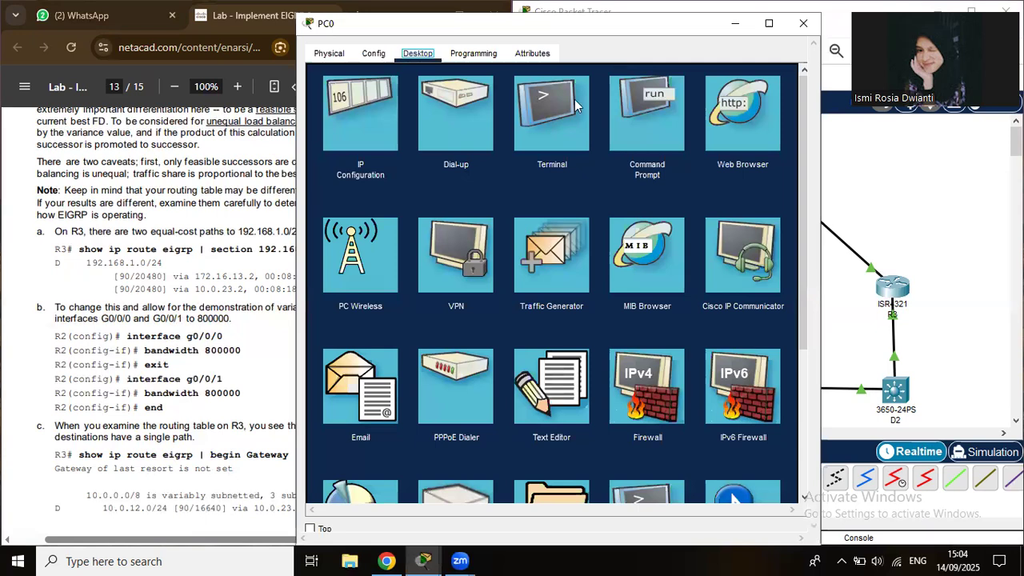
{"action": "left_click", "coordinate": [548, 453]}
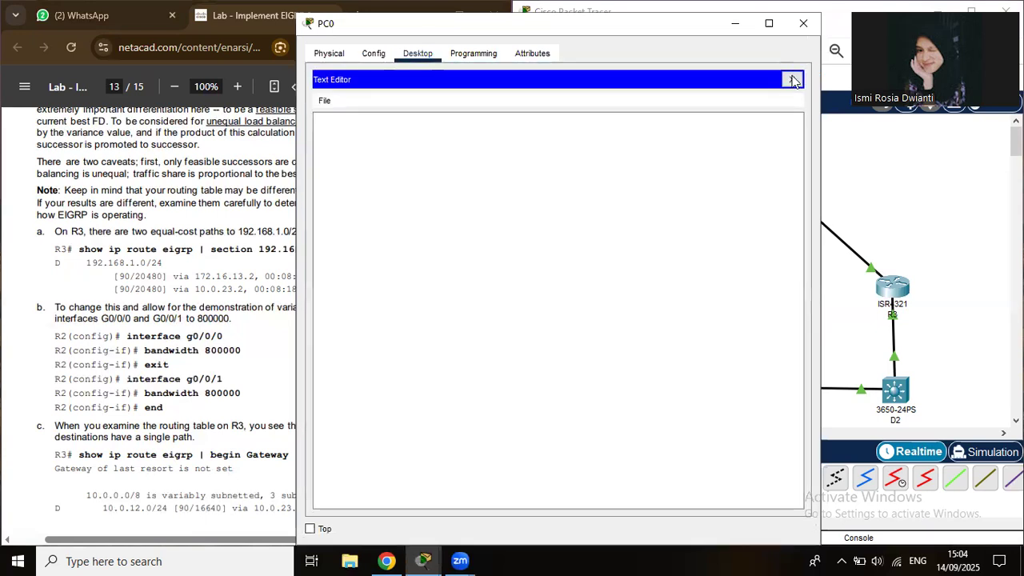
{"action": "key", "text": "Escape"}
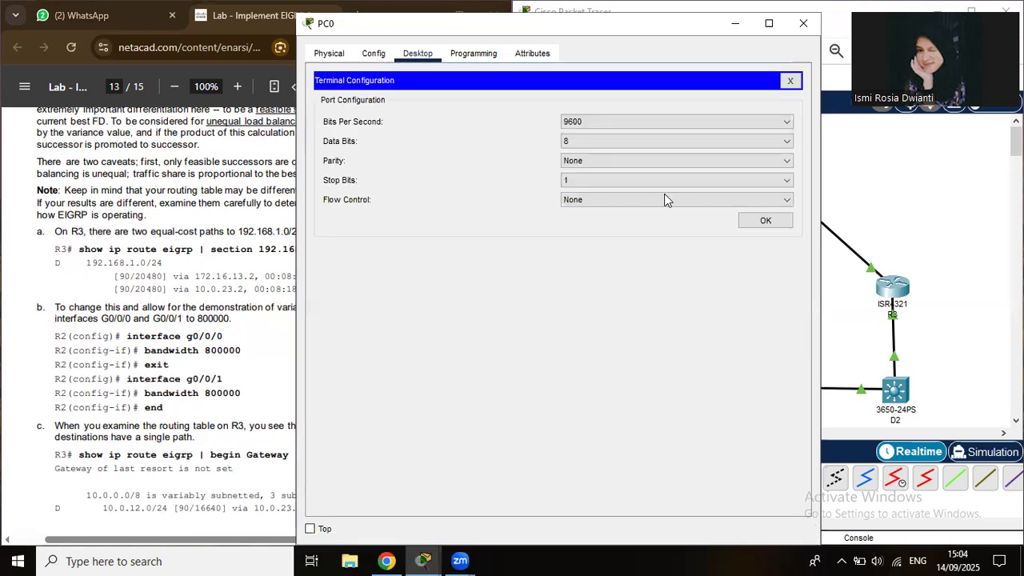
Connect to R2's console and enter interface g0/0/0 configuration.
{"action": "left_click", "coordinate": [755, 223]}
{"action": "type", "text": "co"}
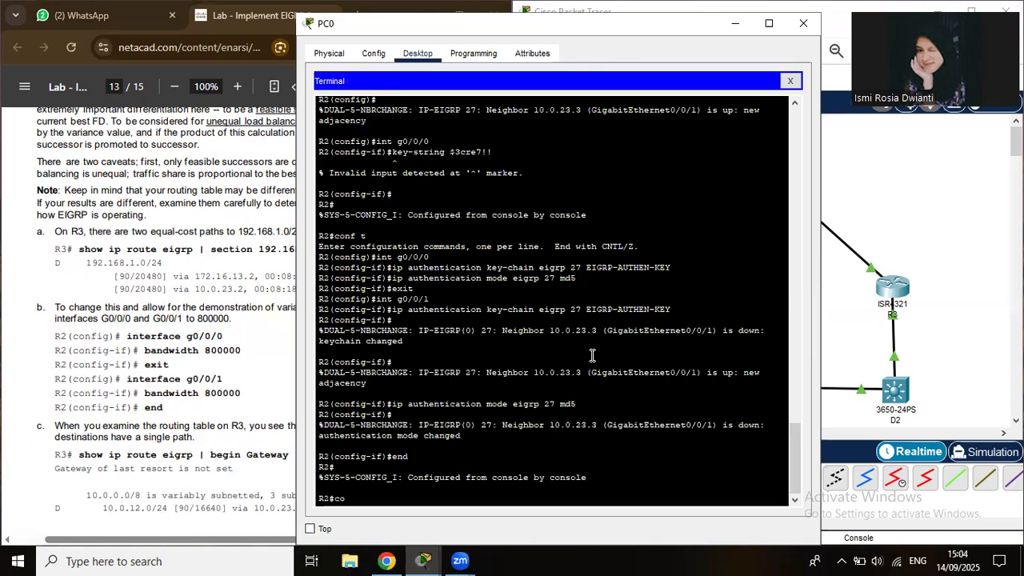
{"action": "type", "text": "nf t"}
{"action": "key", "text": "Return"}
{"action": "type", "text": "int"}
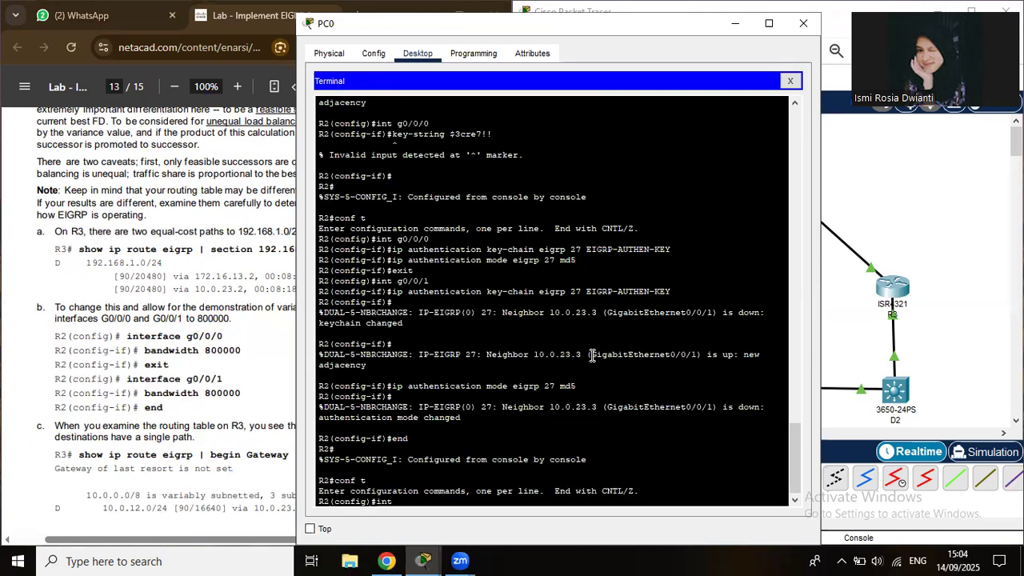
{"action": "type", "text": " g0/0/0"}
{"action": "key", "text": "Return"}
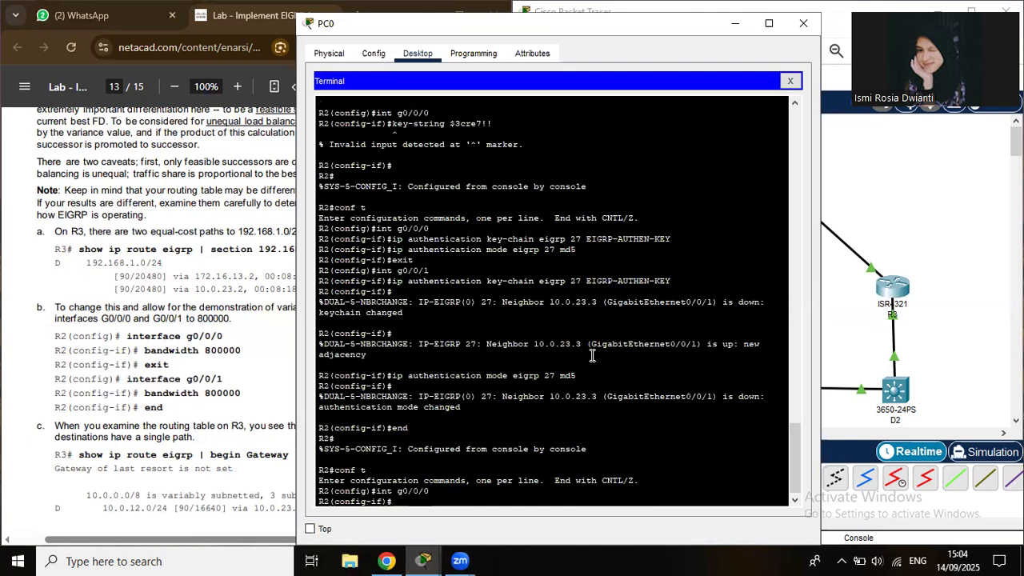
Set bandwidth 800000 on R2's G0/0/0, correcting the misspelled command.
{"action": "type", "text": "ba"}
{"action": "type", "text": "nd"}
{"action": "type", "text": "wit"}
{"action": "type", "text": "c"}
{"action": "key", "text": "BackSpace"}
{"action": "type", "text": "h"}
{"action": "type", "text": "800000"}
{"action": "key", "text": "BackSpace"}
{"action": "key", "text": "BackSpace"}
{"action": "key", "text": "BackSpace"}
{"action": "key", "text": "BackSpace"}
{"action": "type", "text": "0000"}
{"action": "key", "text": "Return"}
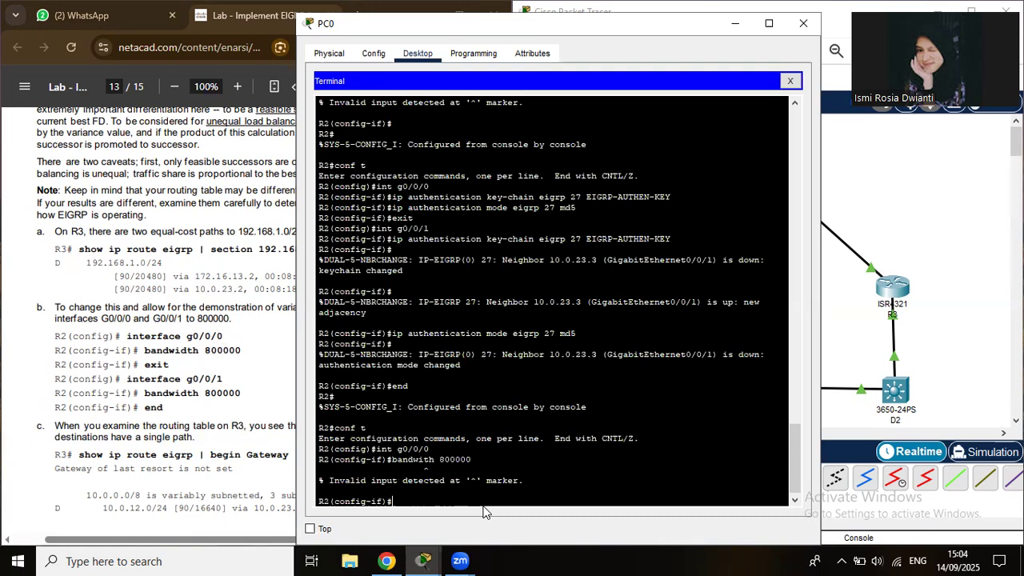
{"action": "key", "text": "Up"}
{"action": "key", "text": "Left"}
{"action": "key", "text": "Left"}
{"action": "key", "text": "Left"}
{"action": "key", "text": "Left"}
{"action": "key", "text": "Left"}
{"action": "key", "text": "Left"}
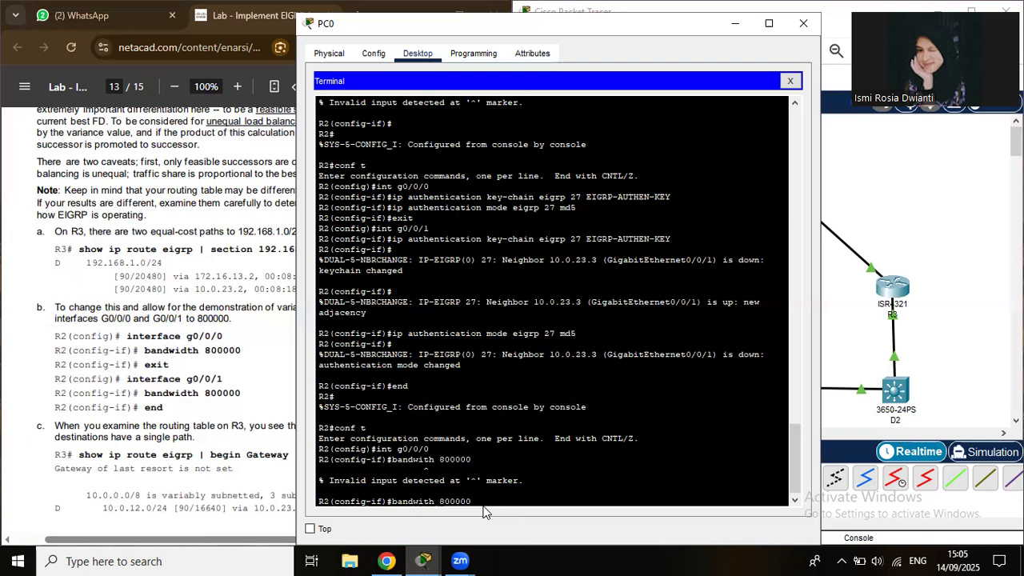
{"action": "key", "text": "Left"}
{"action": "type", "text": "d"}
{"action": "key", "text": "Return"}
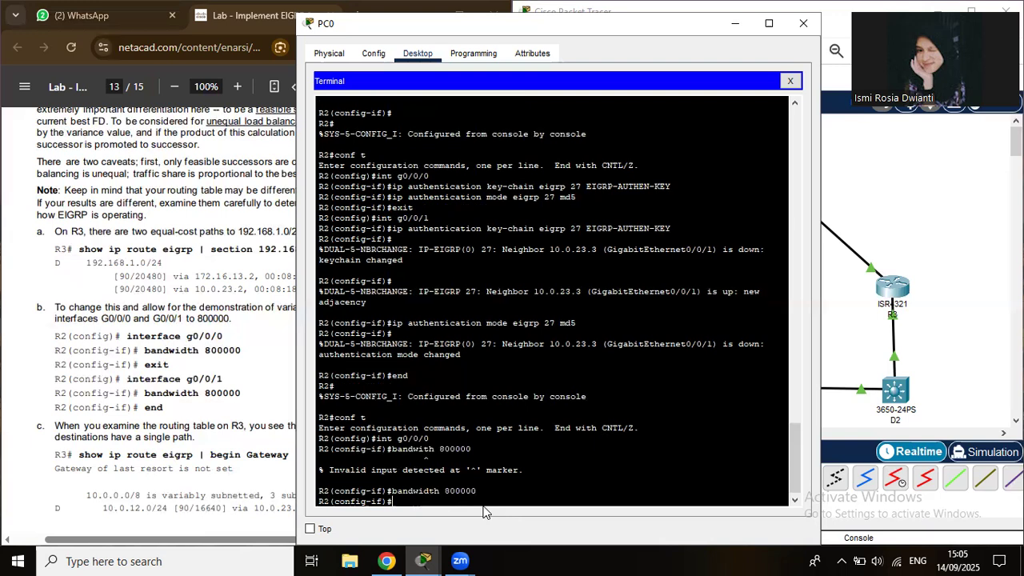
Set bandwidth 800000 on G0/0/1 as well and return R2 to the privileged prompt.
{"action": "type", "text": "exit"}
{"action": "key", "text": "Return"}
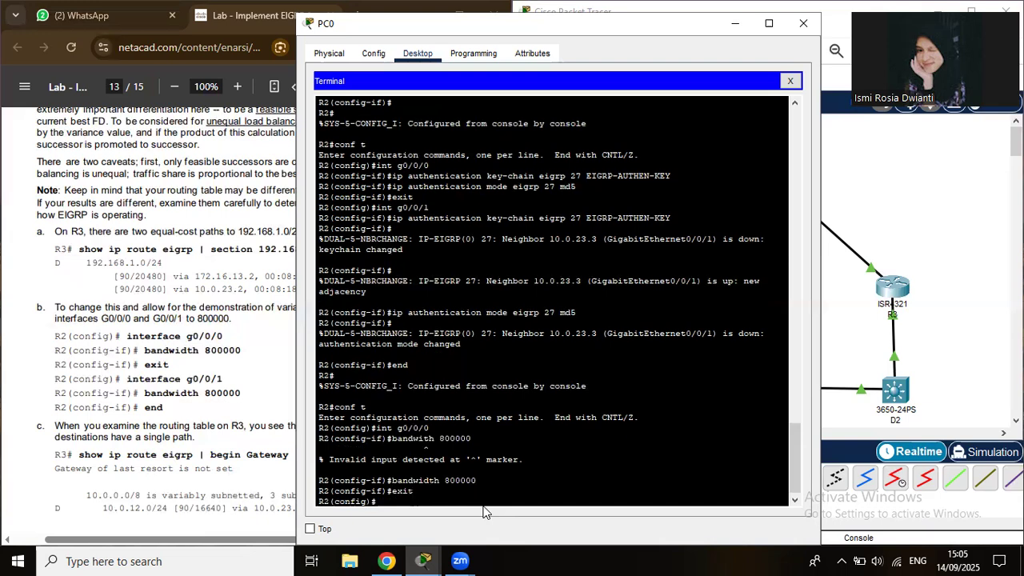
{"action": "type", "text": "int g0/0/1"}
{"action": "key", "text": "Return"}
{"action": "key", "text": "Up"}
{"action": "key", "text": "Up"}
{"action": "key", "text": "Up"}
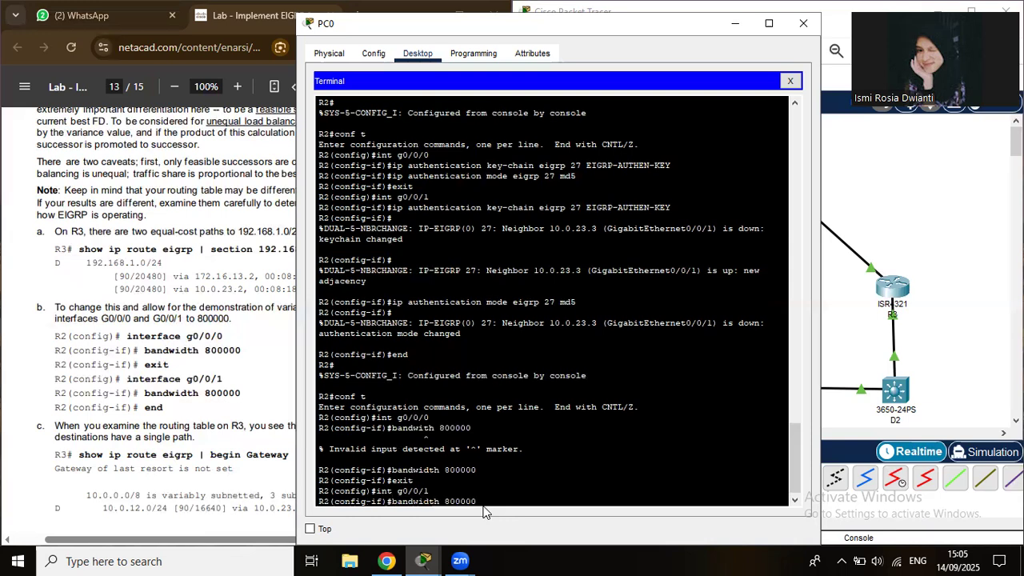
{"action": "key", "text": "Return"}
{"action": "type", "text": "end"}
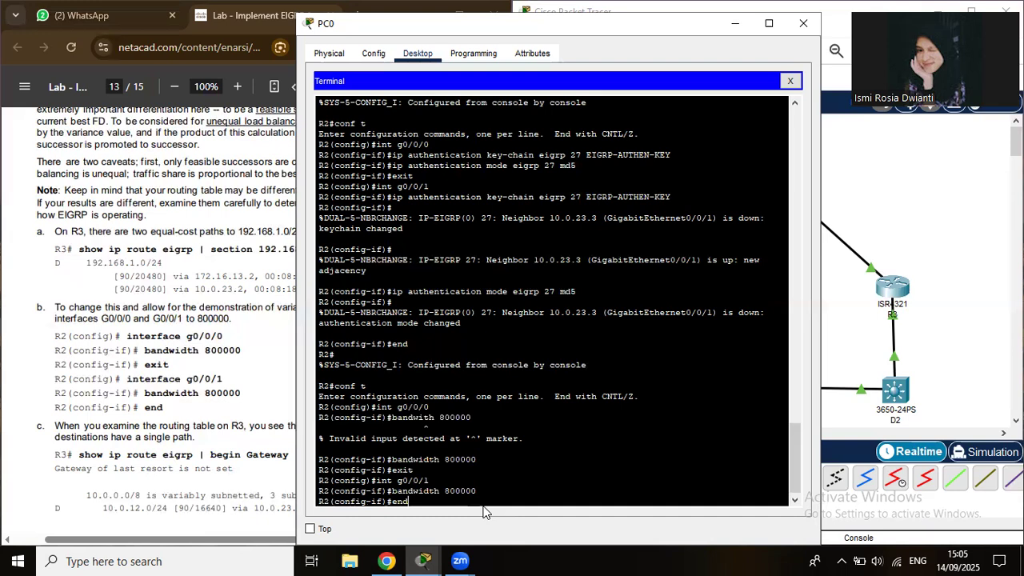
{"action": "key", "text": "Return"}
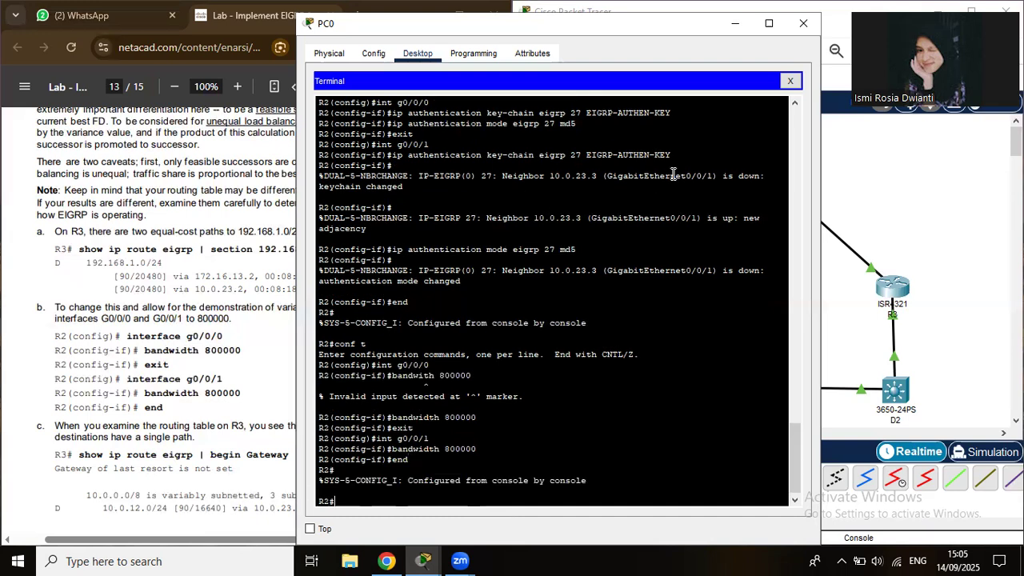
Close PC0's terminal, plug the console cable into R3's Console port, and scroll to R3's variance step.
{"action": "left_click", "coordinate": [803, 26]}
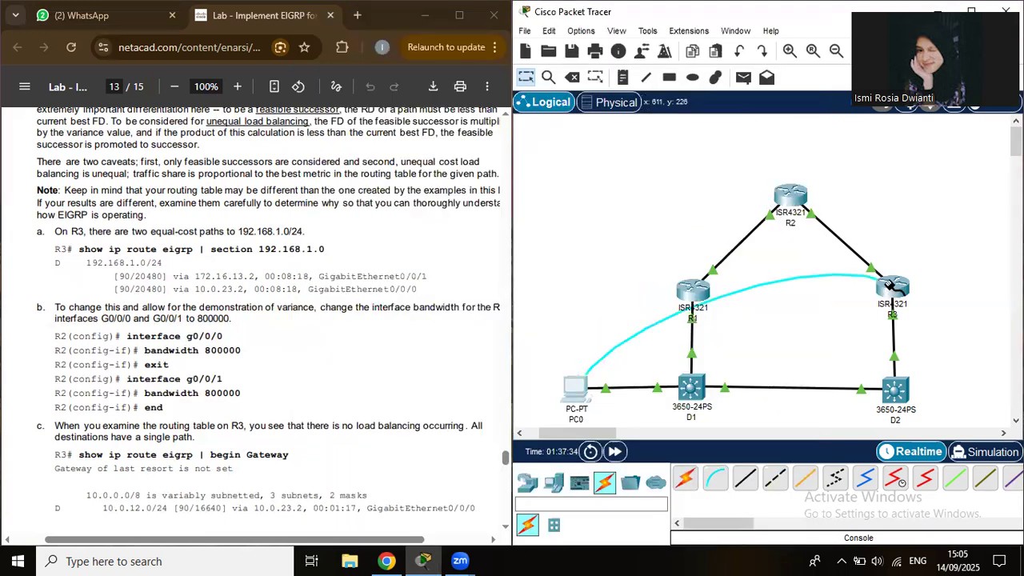
{"action": "left_click", "coordinate": [891, 286]}
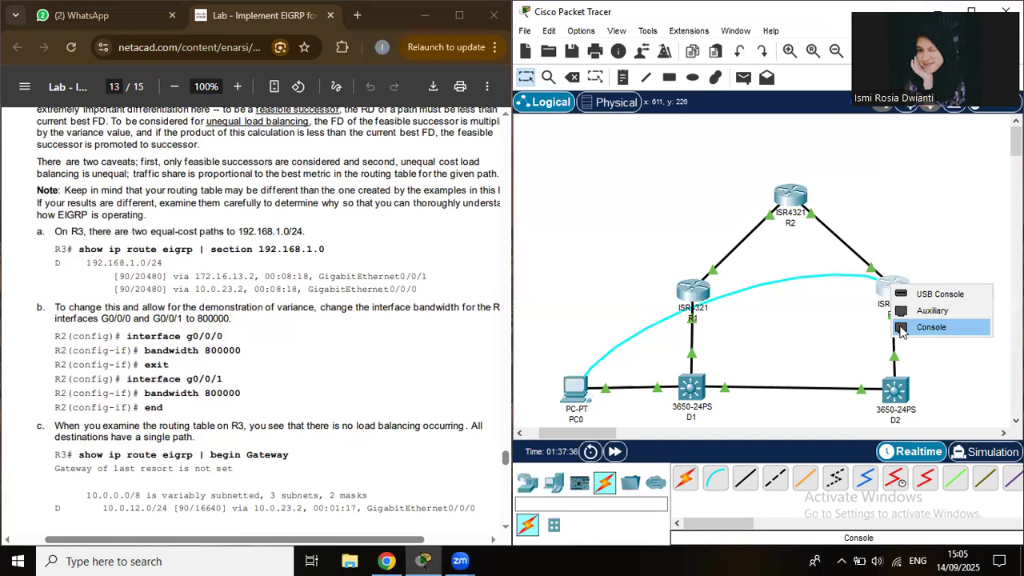
{"action": "left_click", "coordinate": [928, 328]}
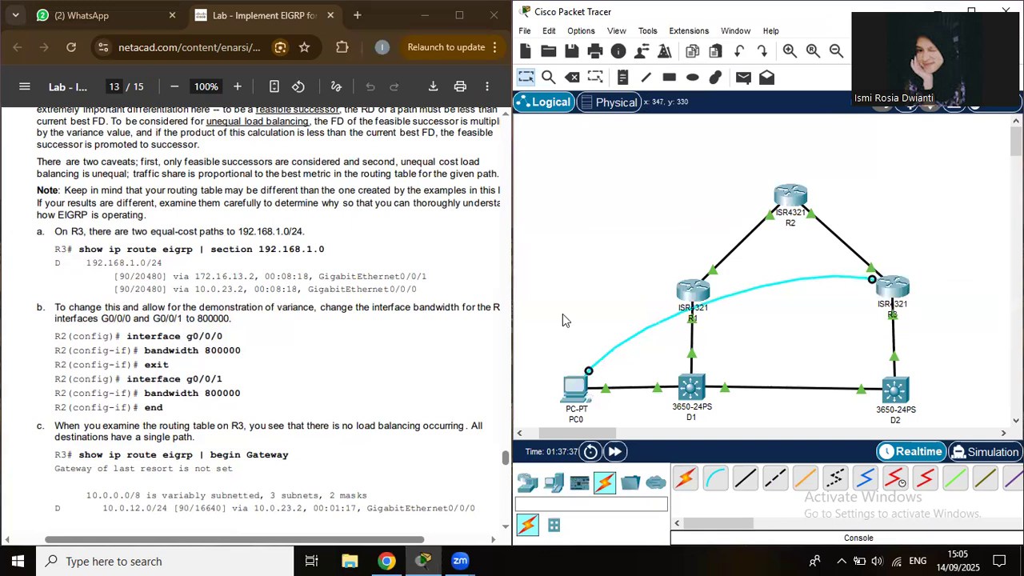
{"action": "left_click", "coordinate": [506, 478]}
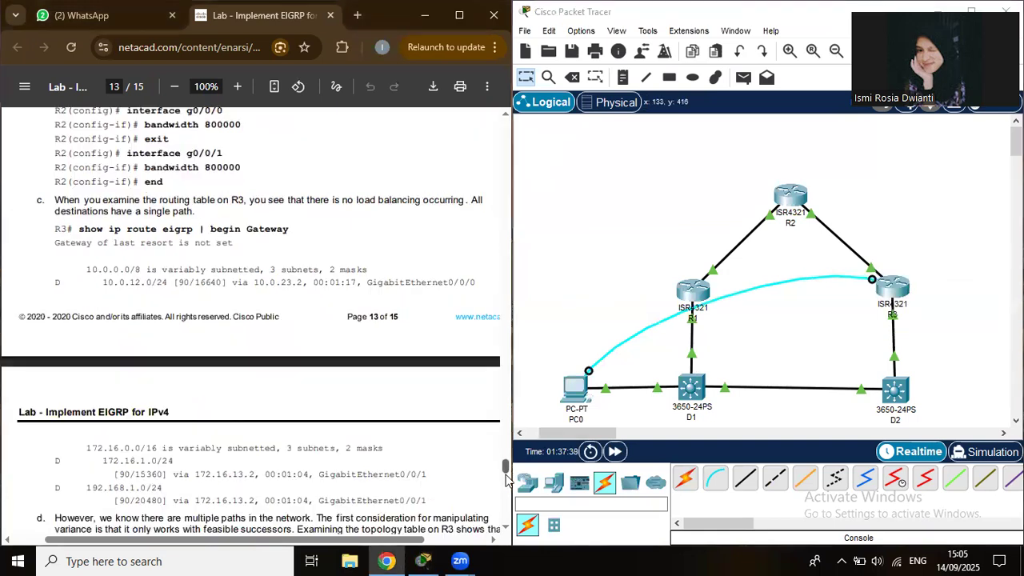
{"action": "scroll", "coordinate": [506, 480], "scroll_direction": "down", "scroll_amount": 3}
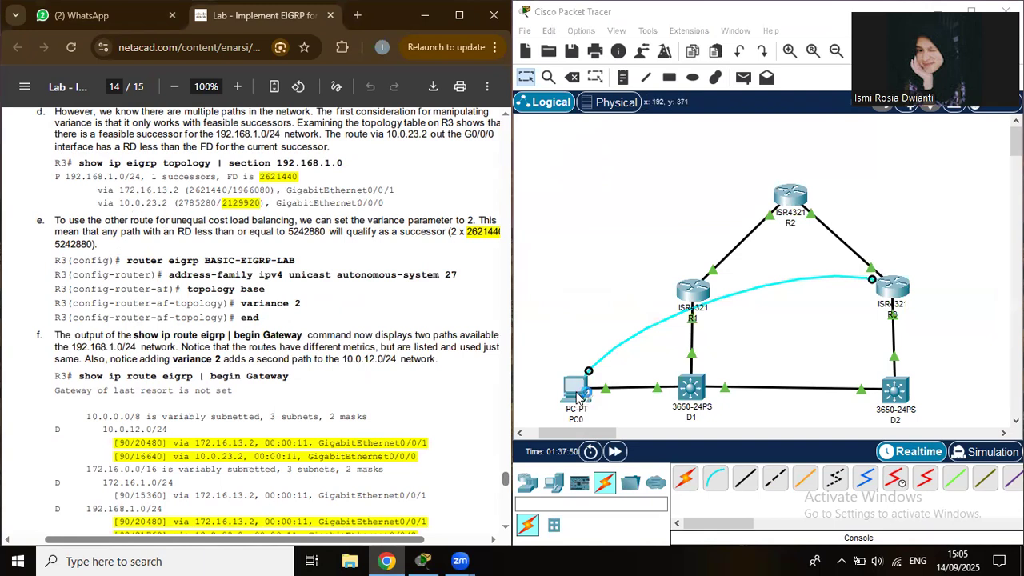
{"action": "left_click", "coordinate": [579, 396]}
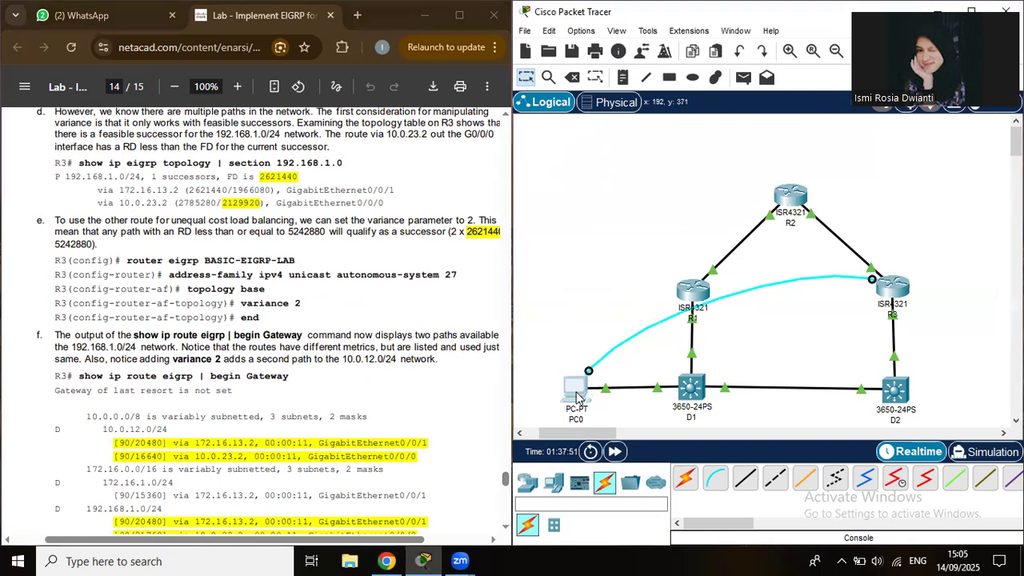
Open PC0's terminal to R3 and enter router eigrp 27 configuration.
{"action": "left_click", "coordinate": [573, 392]}
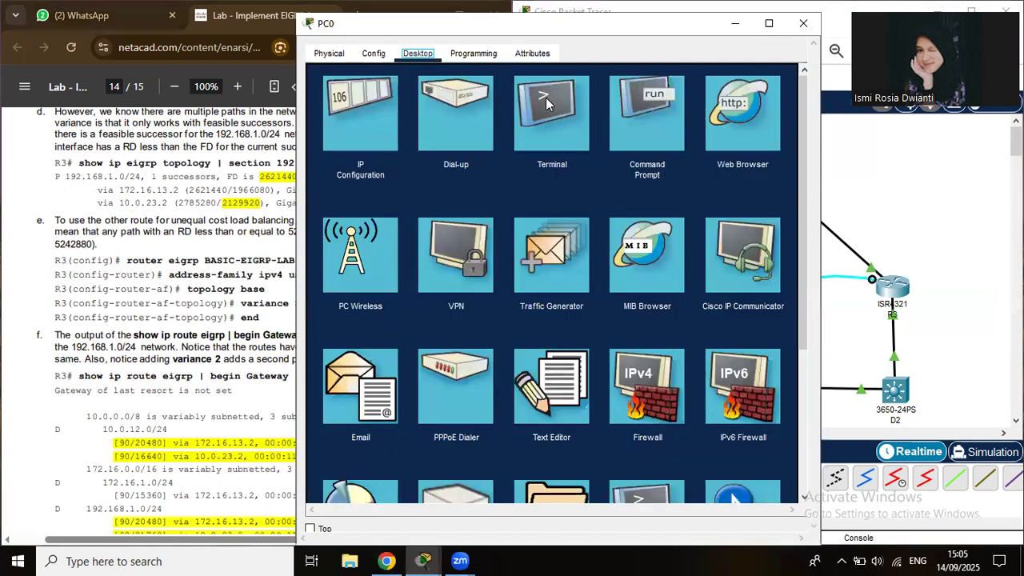
{"action": "left_click", "coordinate": [551, 116]}
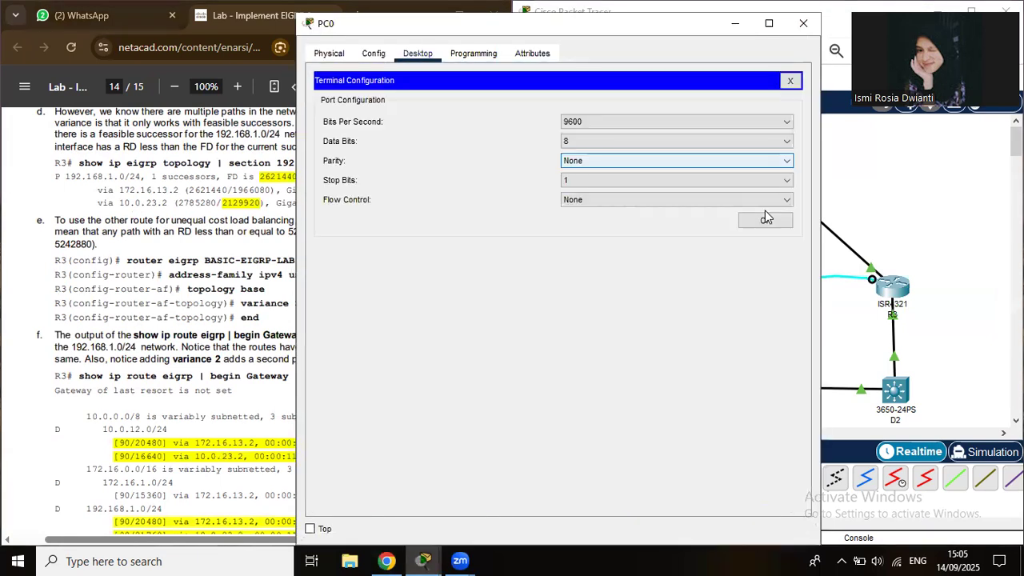
{"action": "left_click", "coordinate": [766, 223]}
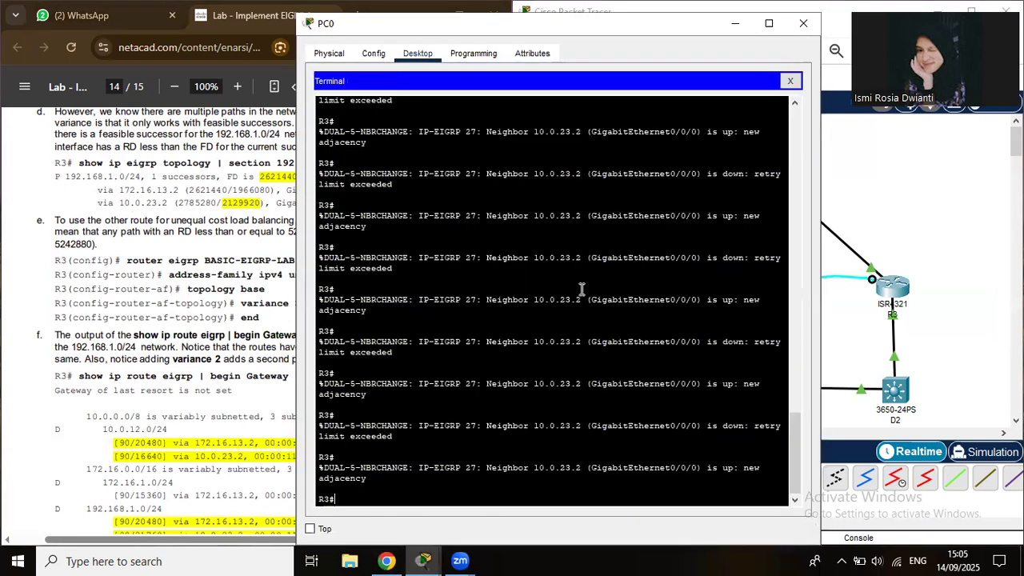
{"action": "type", "text": "conf t"}
{"action": "key", "text": "Return"}
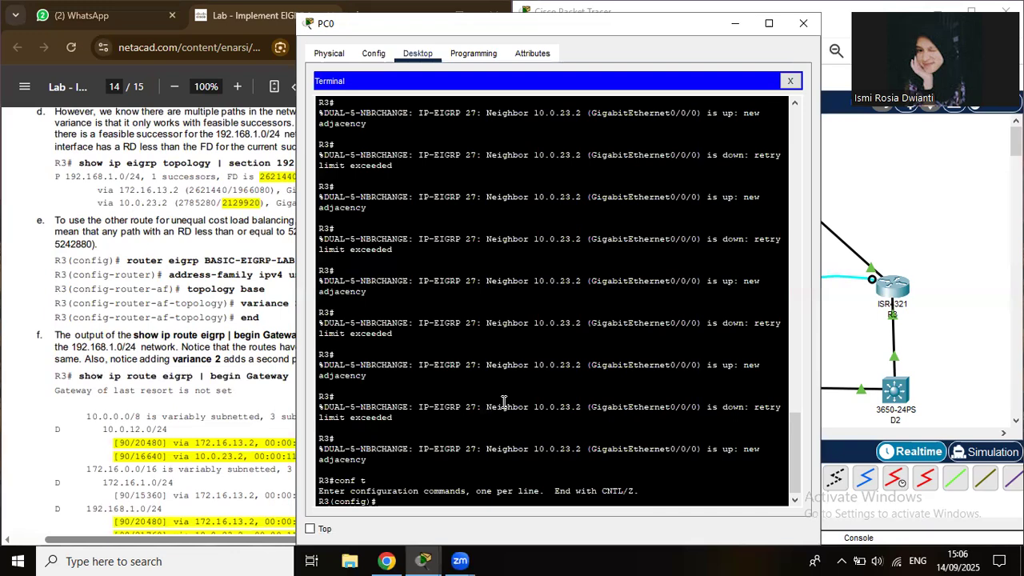
{"action": "type", "text": "router eigrp 27"}
{"action": "key", "text": "Return"}
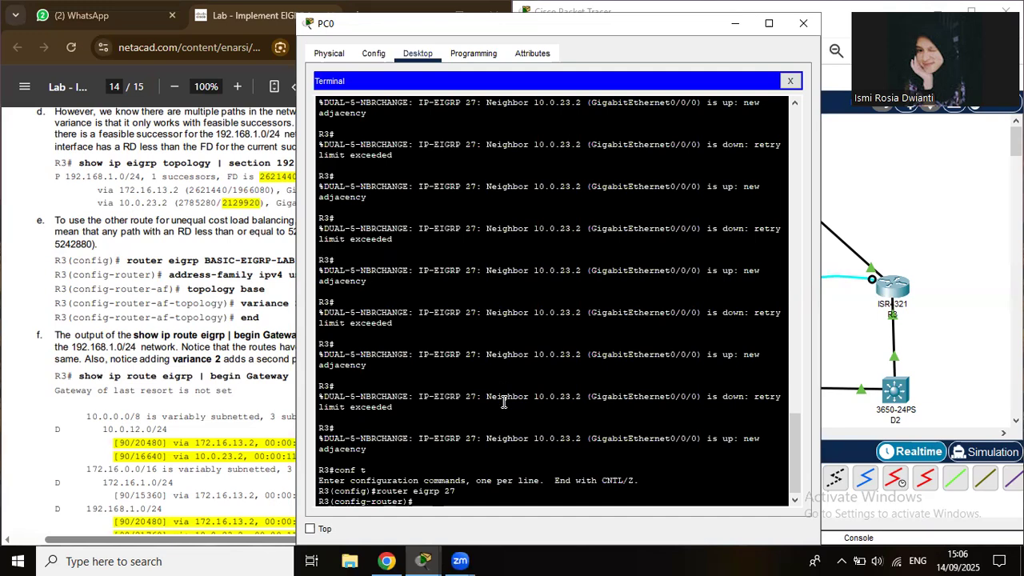
Attempt the misspelled 'varience 2', then re-enter EIGRP 27 configuration on R3.
{"action": "type", "text": "varience 2"}
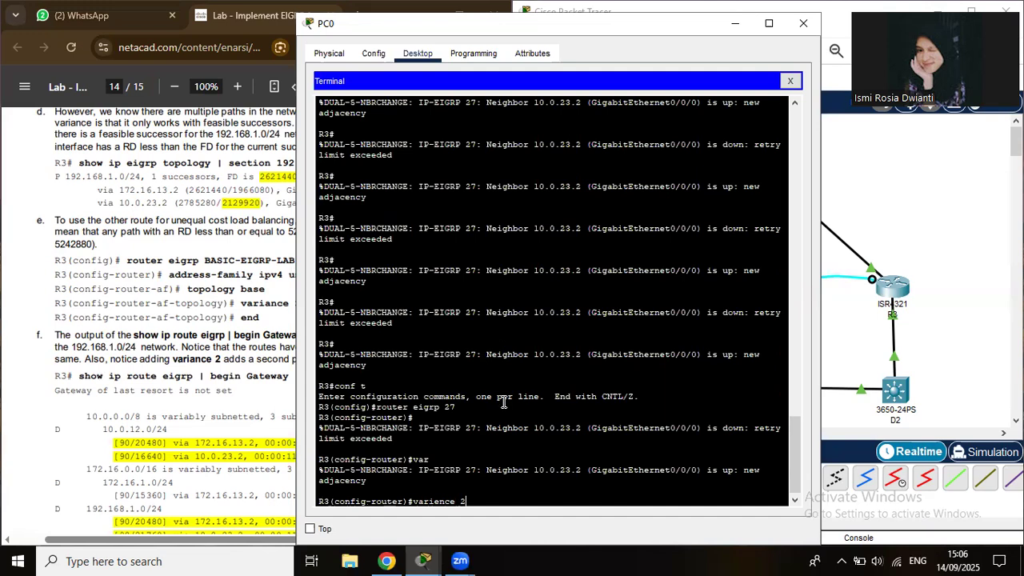
{"action": "key", "text": "Return"}
{"action": "type", "text": "end"}
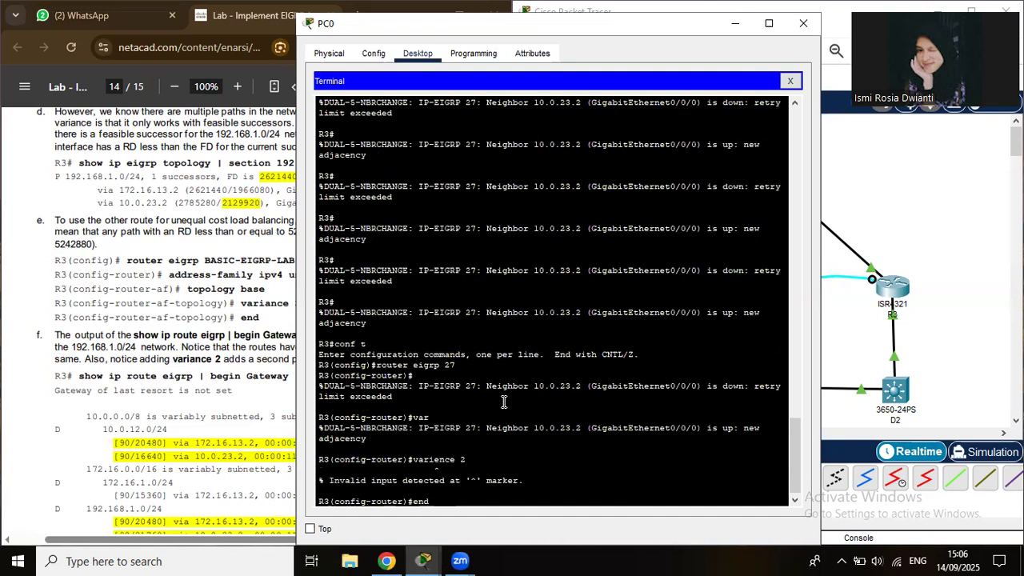
{"action": "key", "text": "Return"}
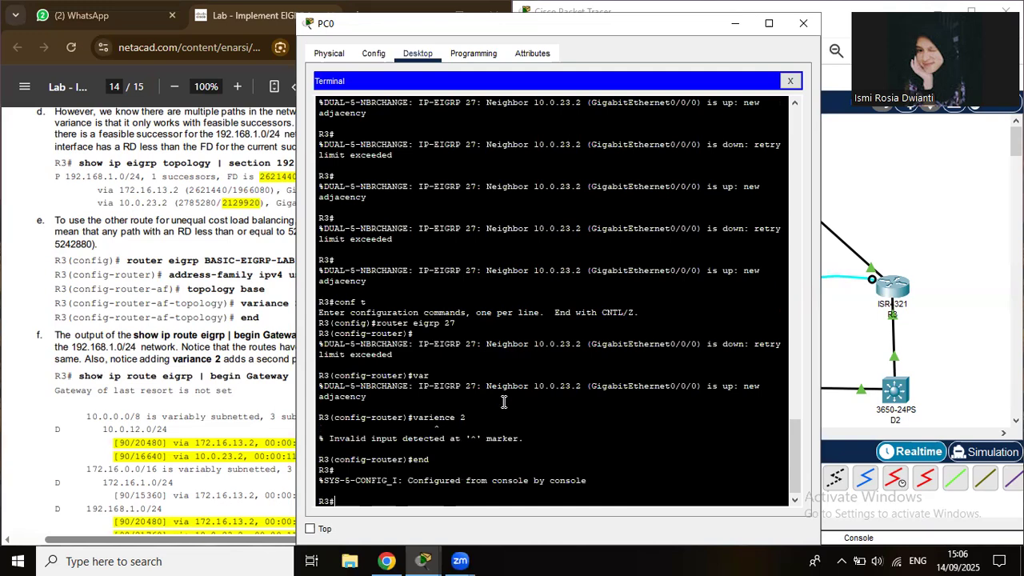
{"action": "type", "text": "en"}
{"action": "key", "text": "Up"}
{"action": "key", "text": "Return"}
{"action": "key", "text": "Up"}
{"action": "key", "text": "Up"}
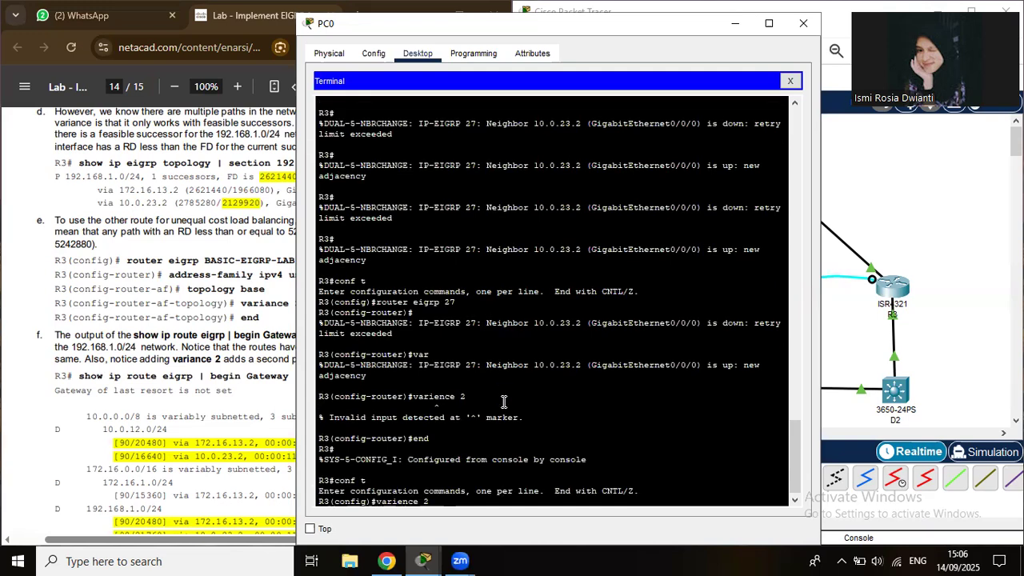
{"action": "key", "text": "Up"}
{"action": "key", "text": "Up"}
{"action": "key", "text": "Return"}
Apply the corrected variance 2 to EIGRP 27 and exit to the privileged prompt.
{"action": "key", "text": "Up"}
{"action": "key", "text": "Up"}
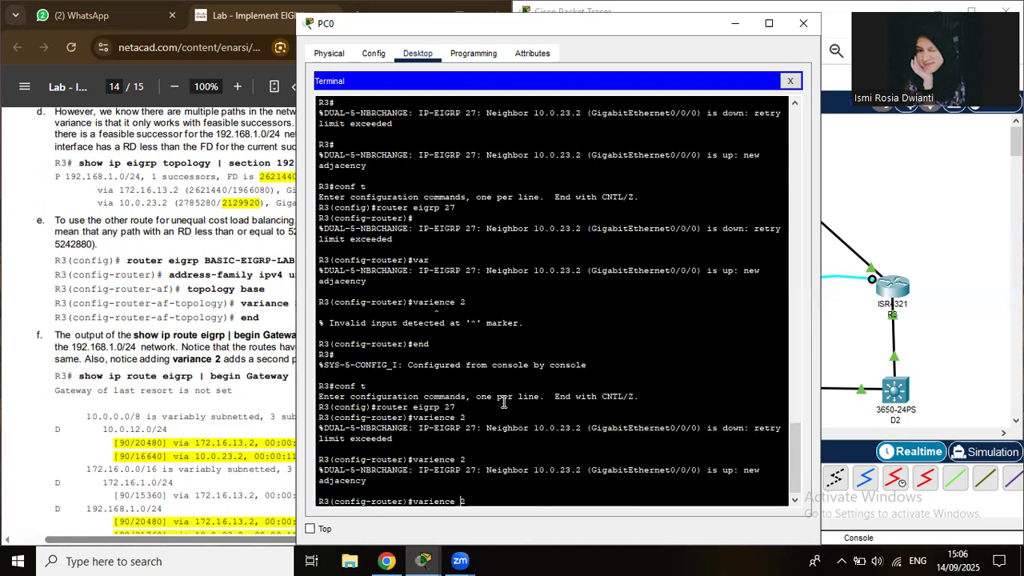
{"action": "key", "text": "Left"}
{"action": "key", "text": "Left"}
{"action": "key", "text": "Left"}
{"action": "key", "text": "Left"}
{"action": "key", "text": "Left"}
{"action": "key", "text": "BackSpace"}
{"action": "type", "text": "a"}
{"action": "key", "text": "Return"}
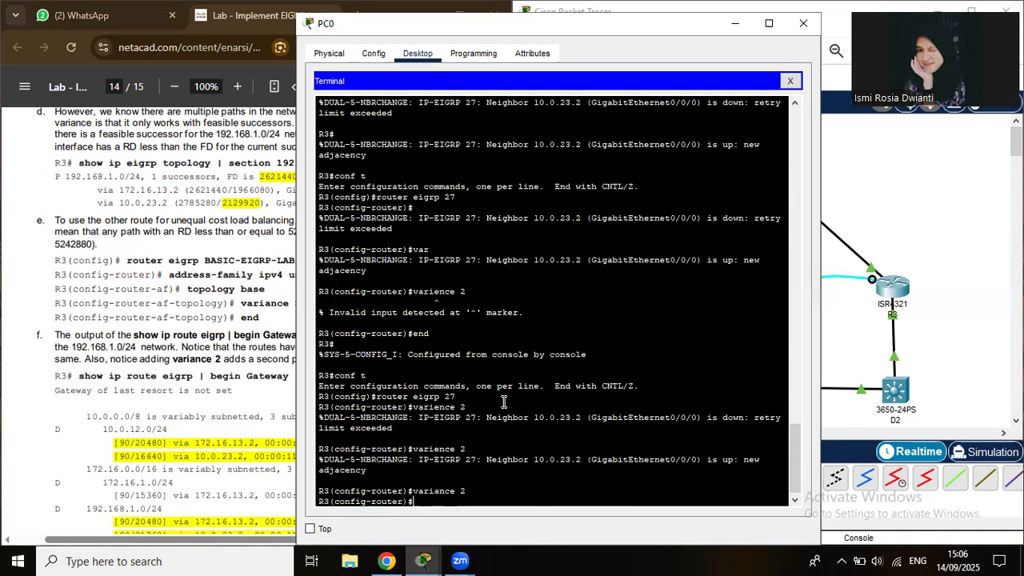
{"action": "type", "text": "end"}
{"action": "key", "text": "Return"}
{"action": "key", "text": "Return"}
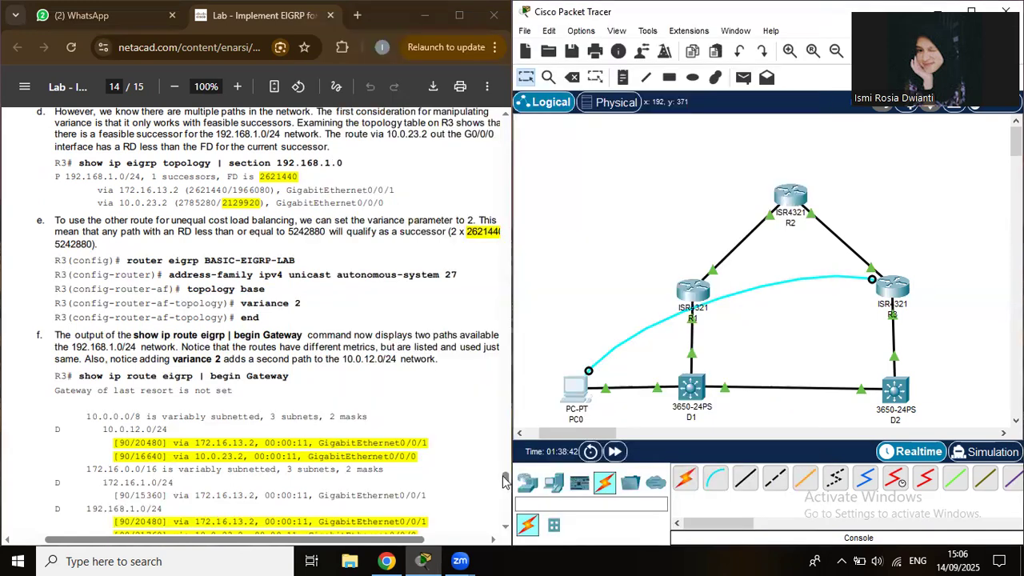
{"action": "left_click", "coordinate": [505, 502]}
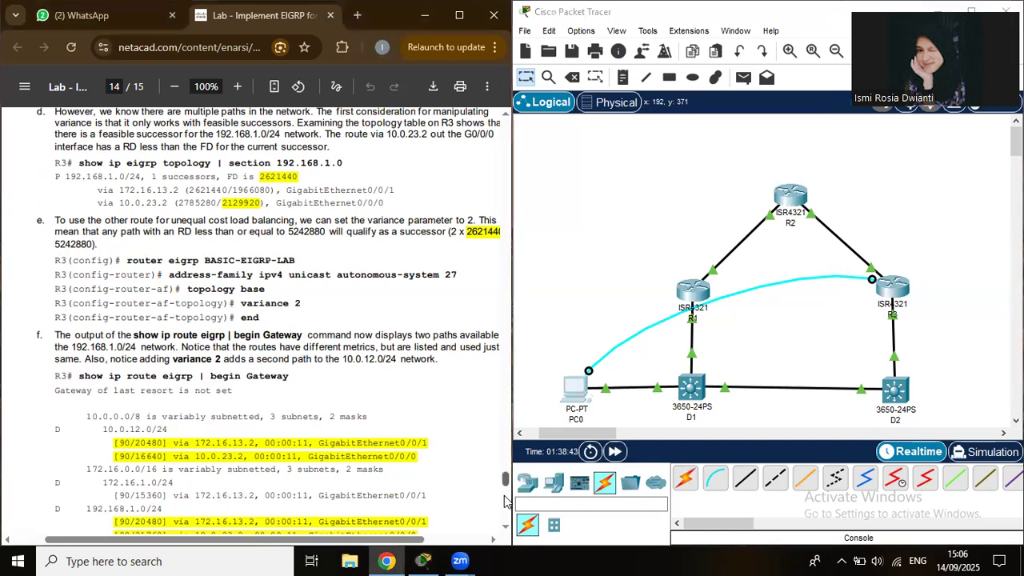
{"action": "scroll", "coordinate": [504, 502], "scroll_direction": "down", "scroll_amount": 5}
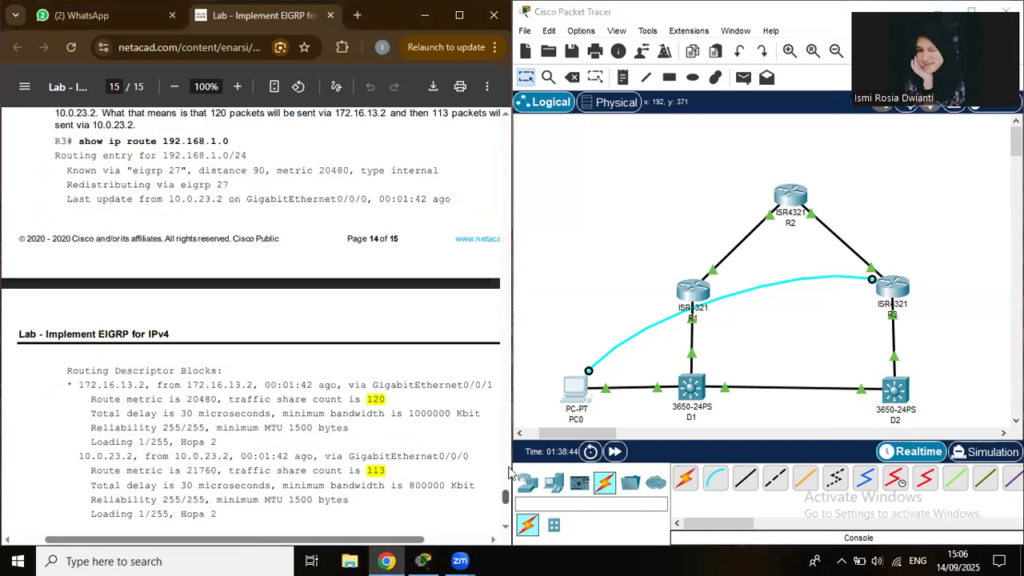
{"action": "left_click", "coordinate": [507, 469]}
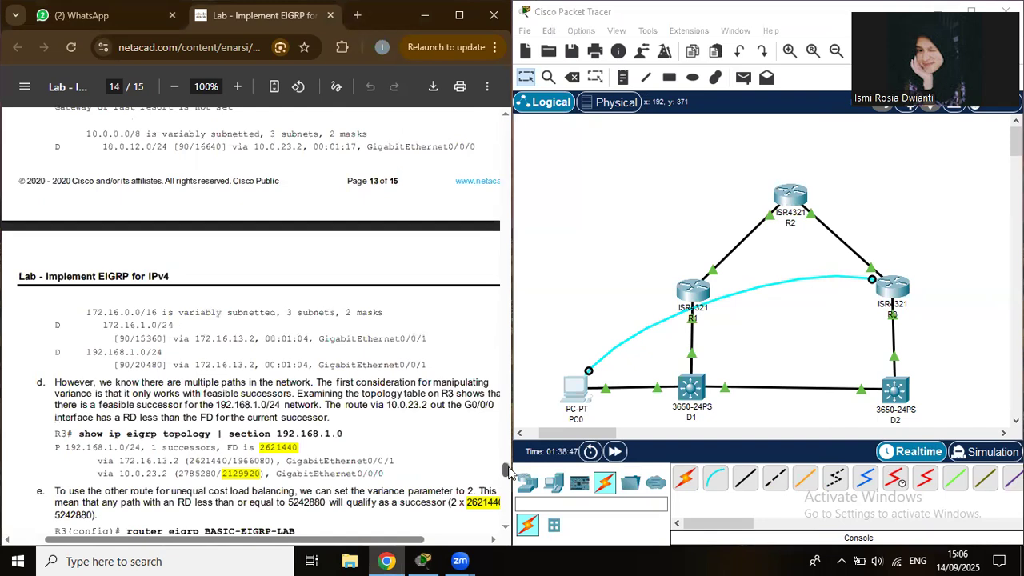